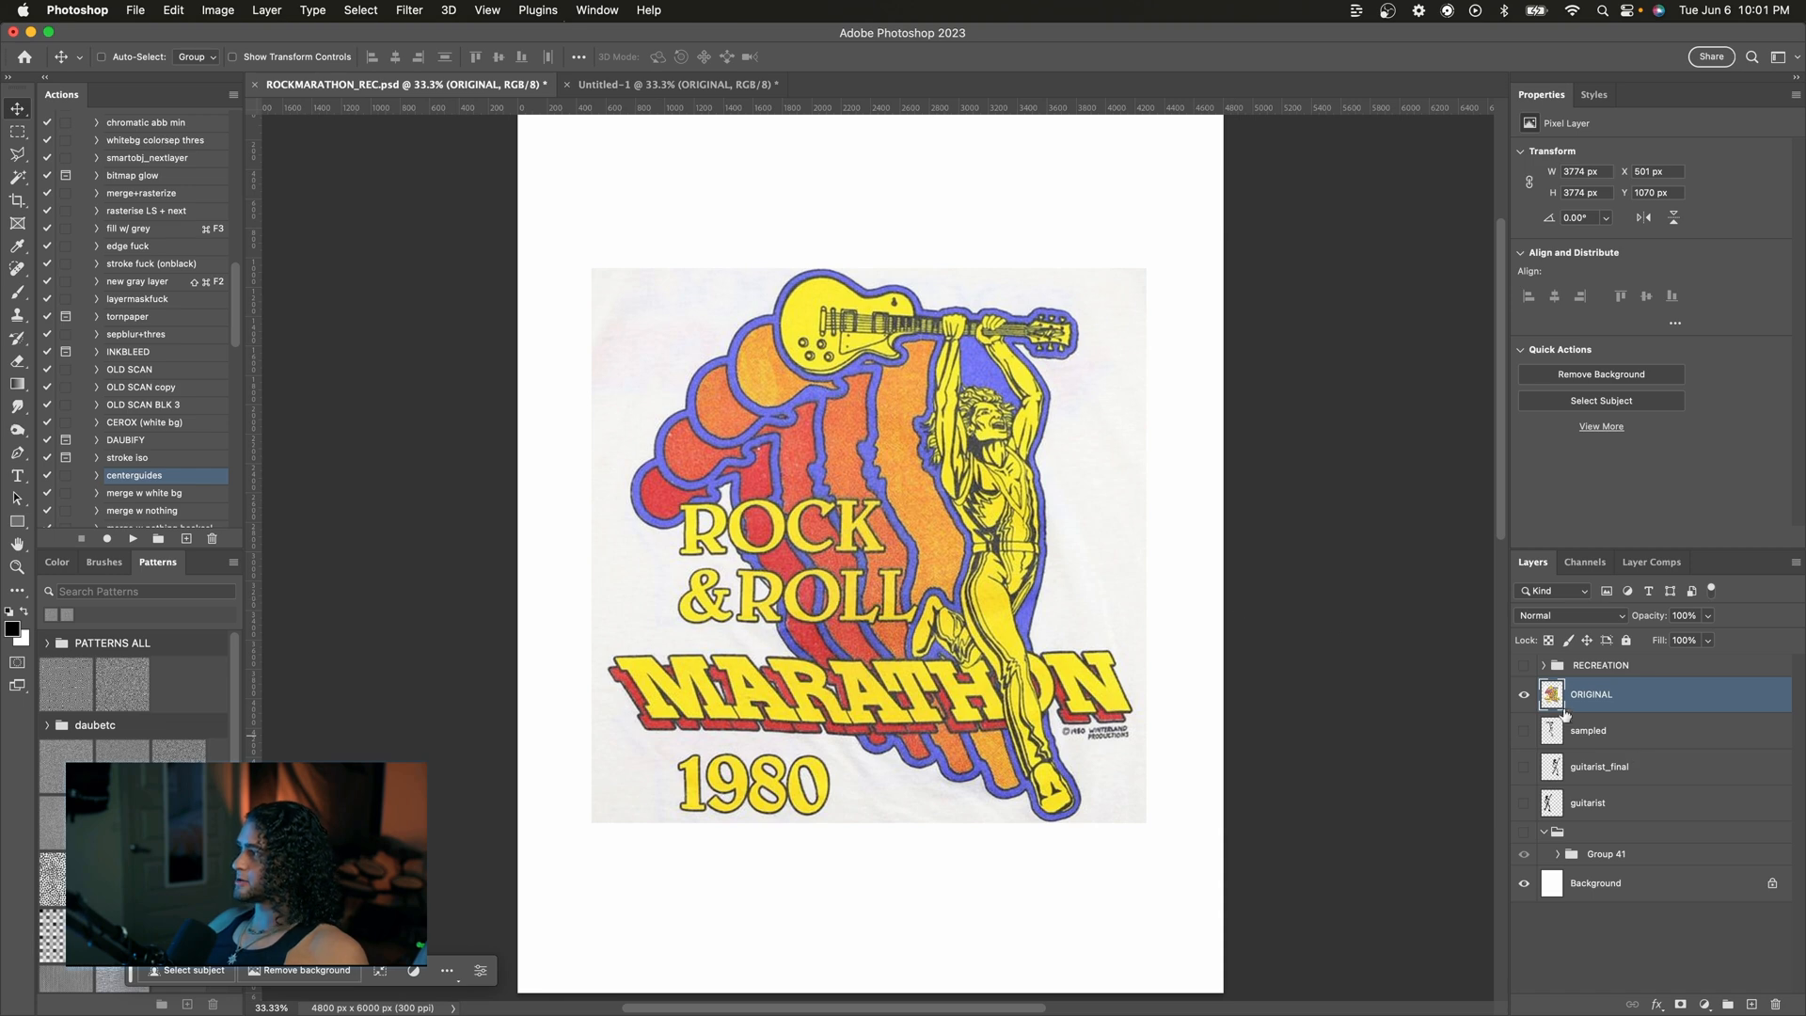
Step: Show and select the RECREATION group with the ORIGINAL layer hidden
left_click(1525, 697)
left_click(1523, 664)
left_click(1599, 665)
scroll(1137, 476, "up", 1)
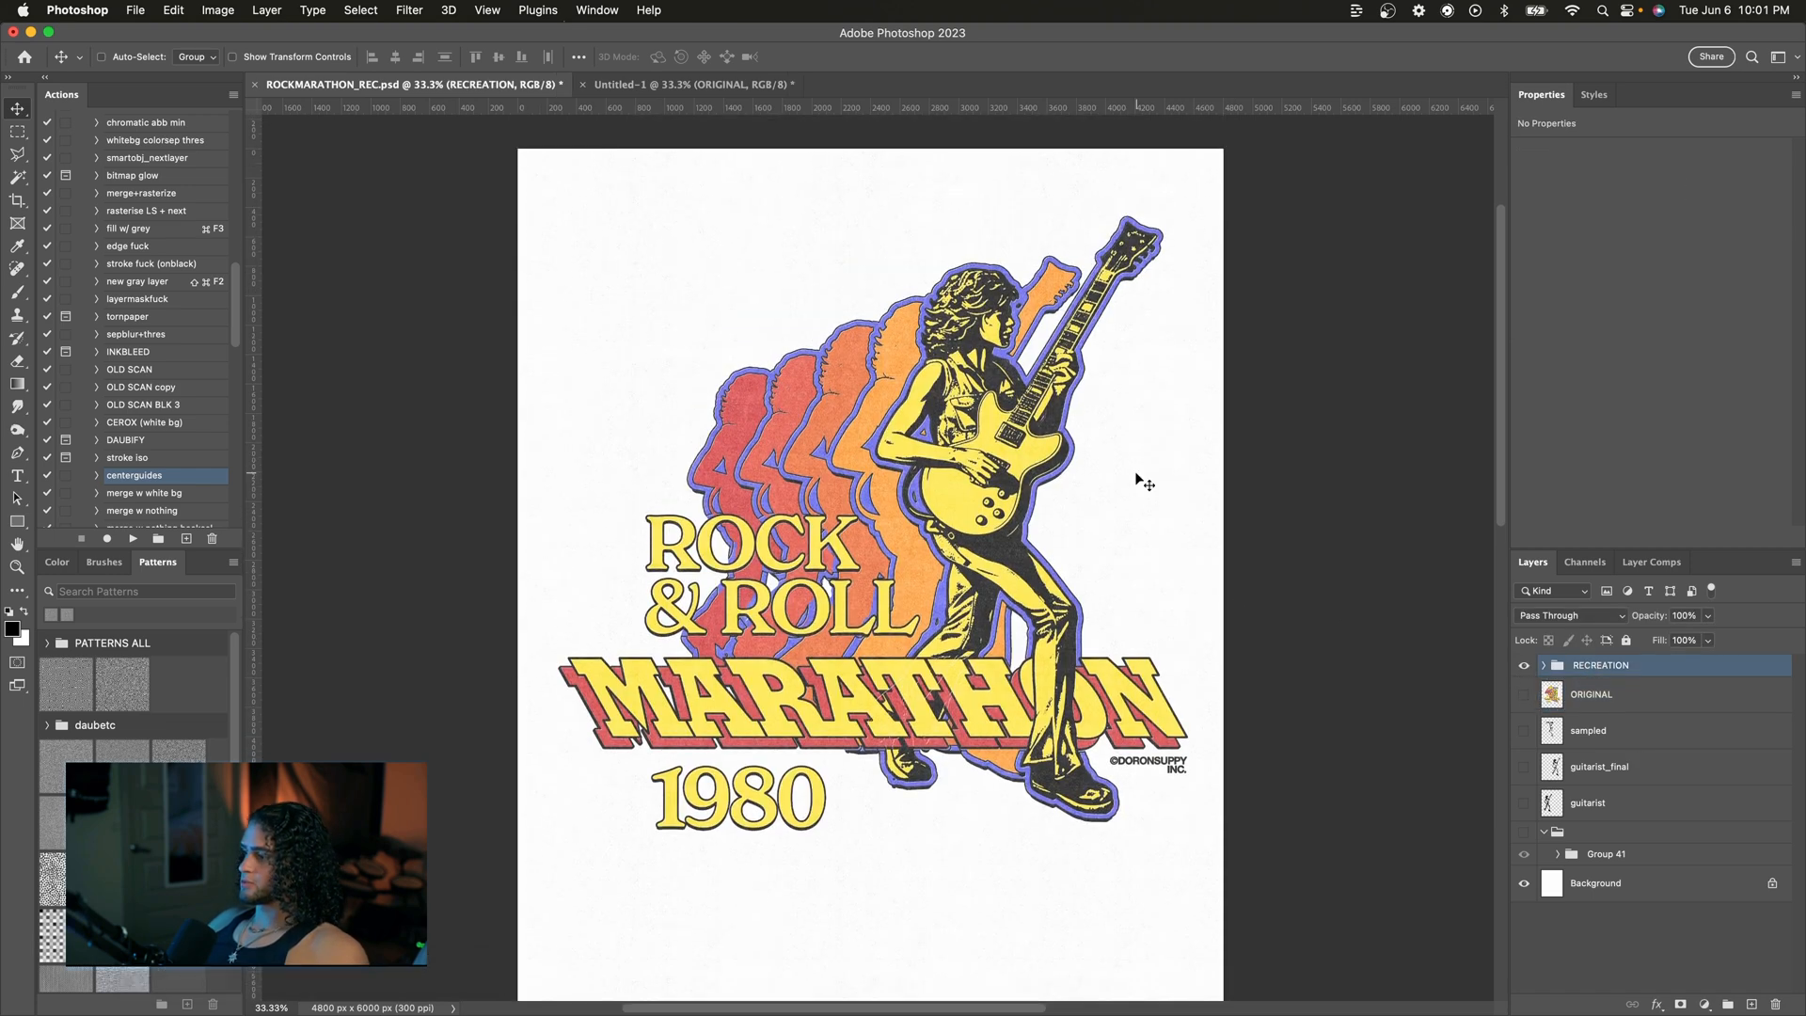
scroll(1143, 481, "down", 1)
scroll(1143, 482, "right", 1)
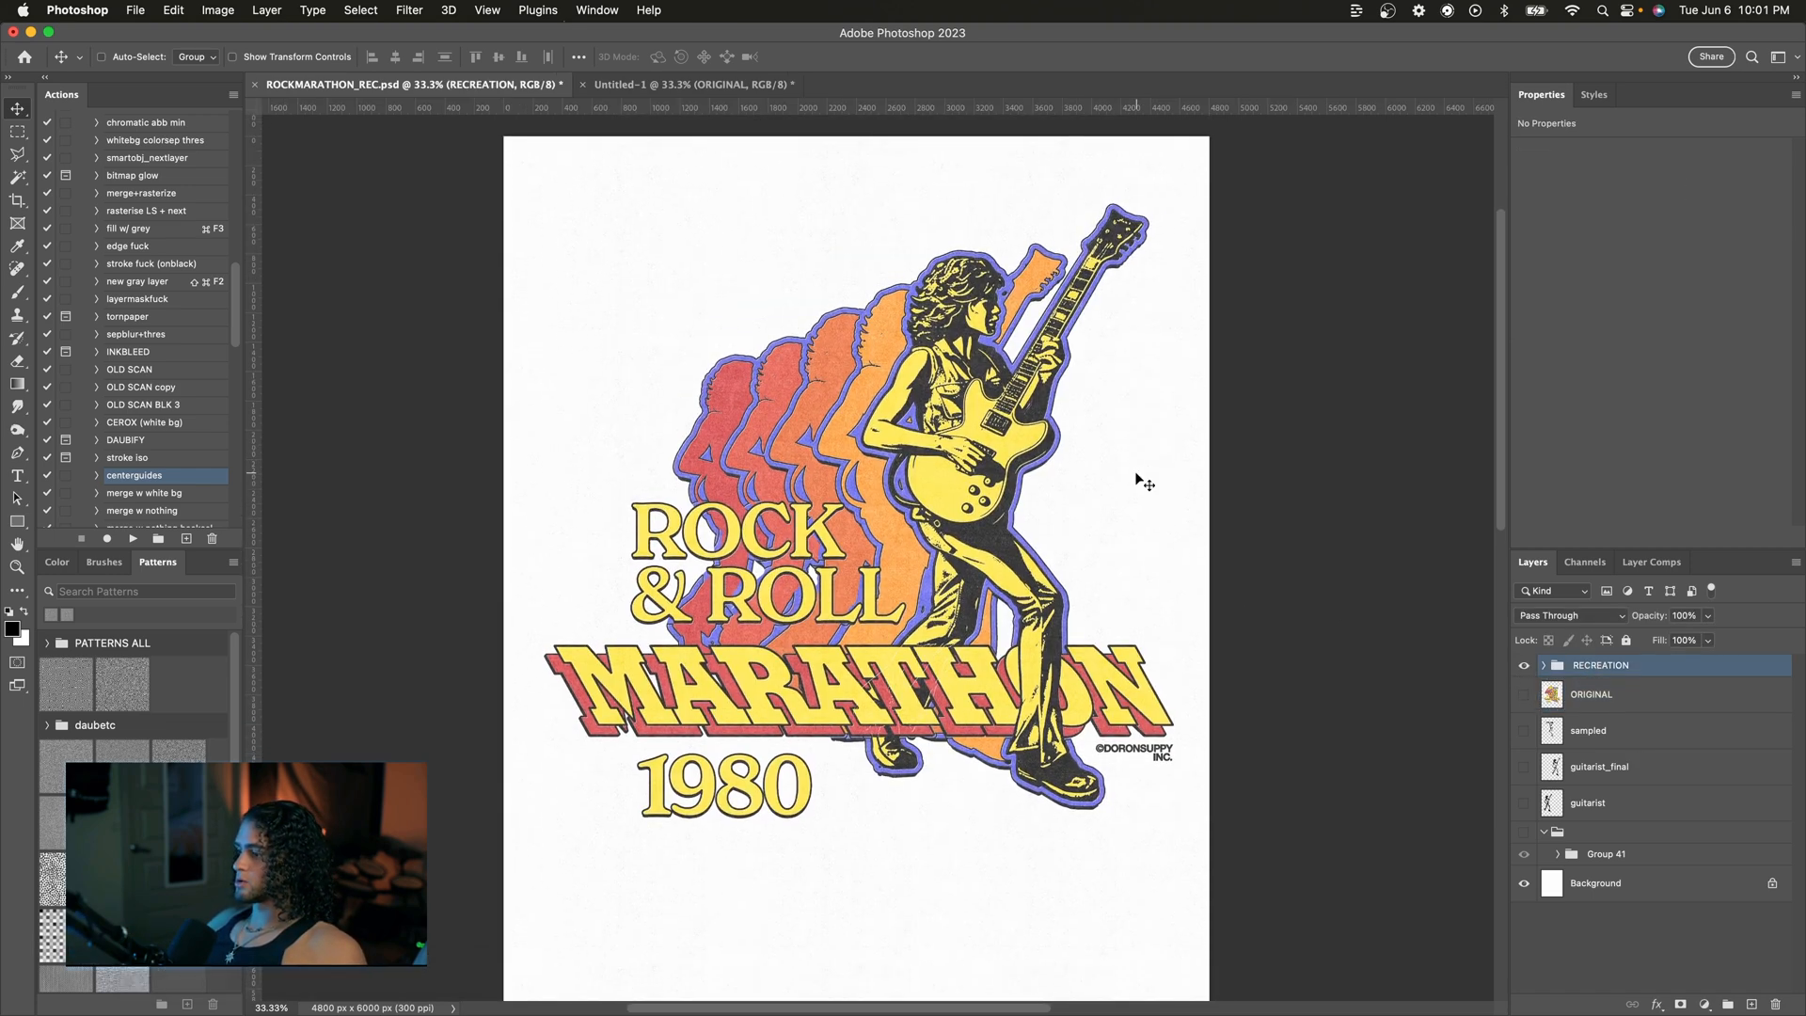
scroll(1142, 481, "up", 1)
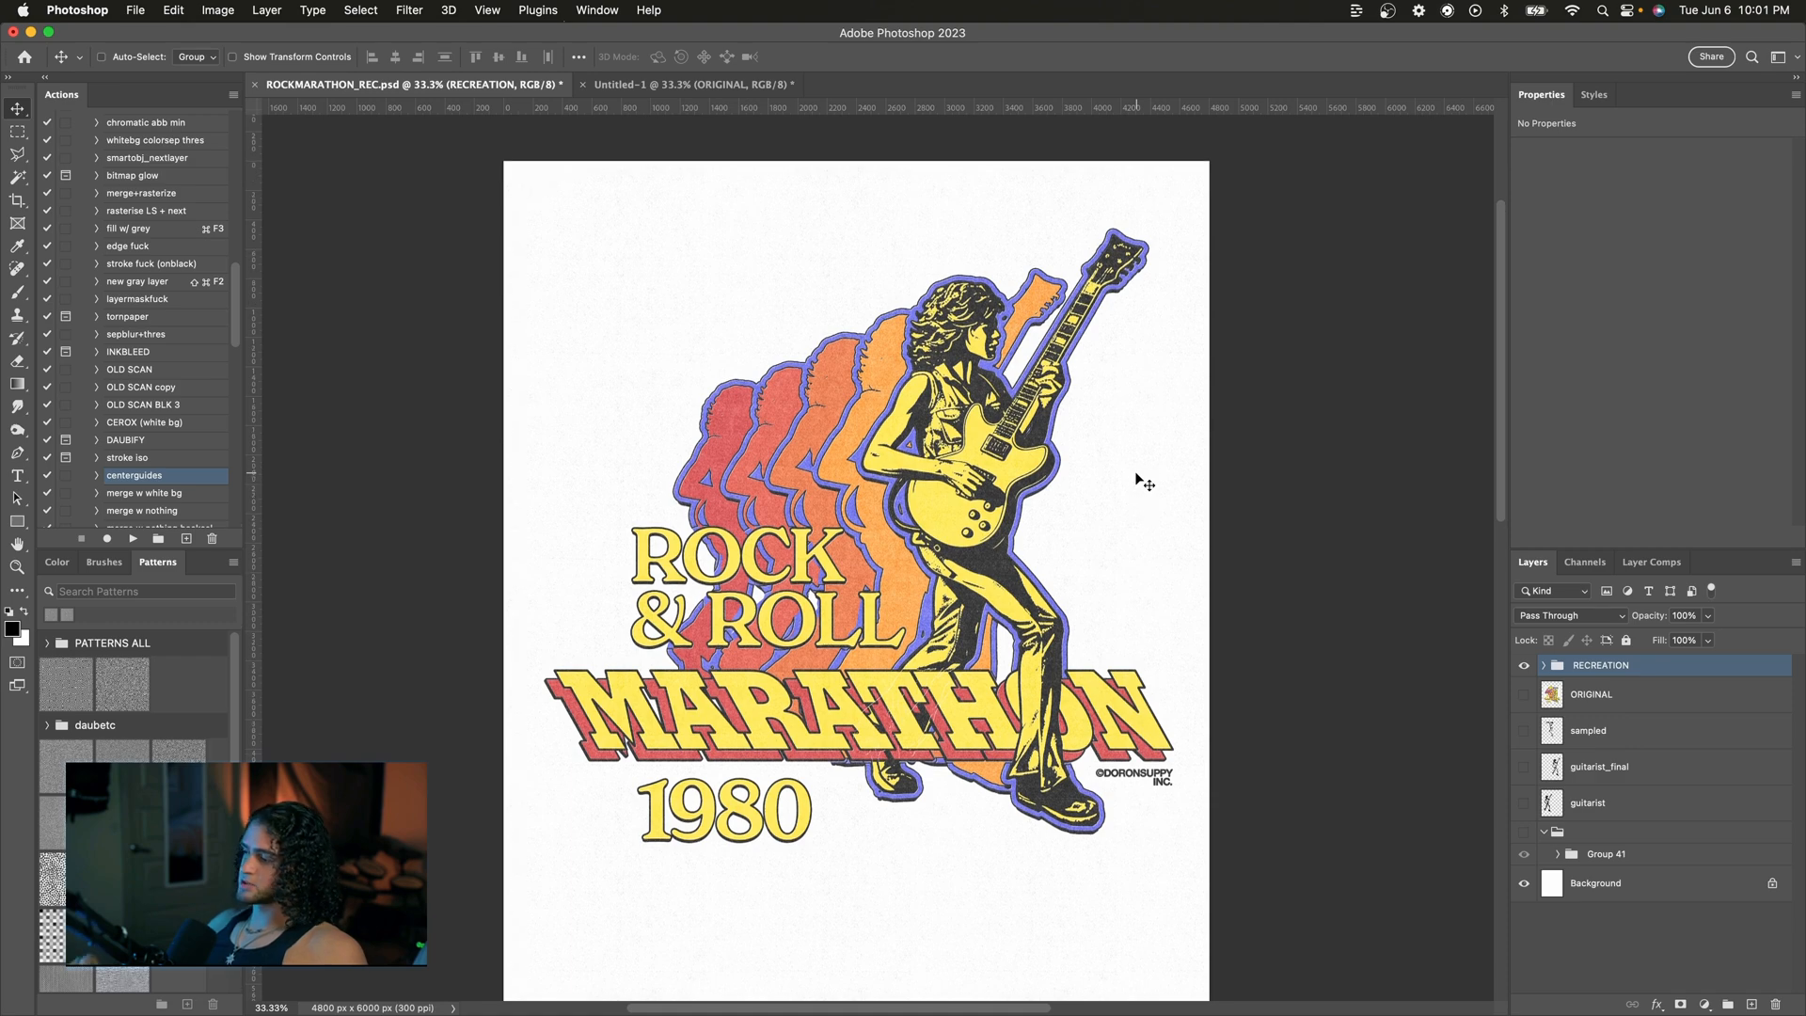
key("super+equal")
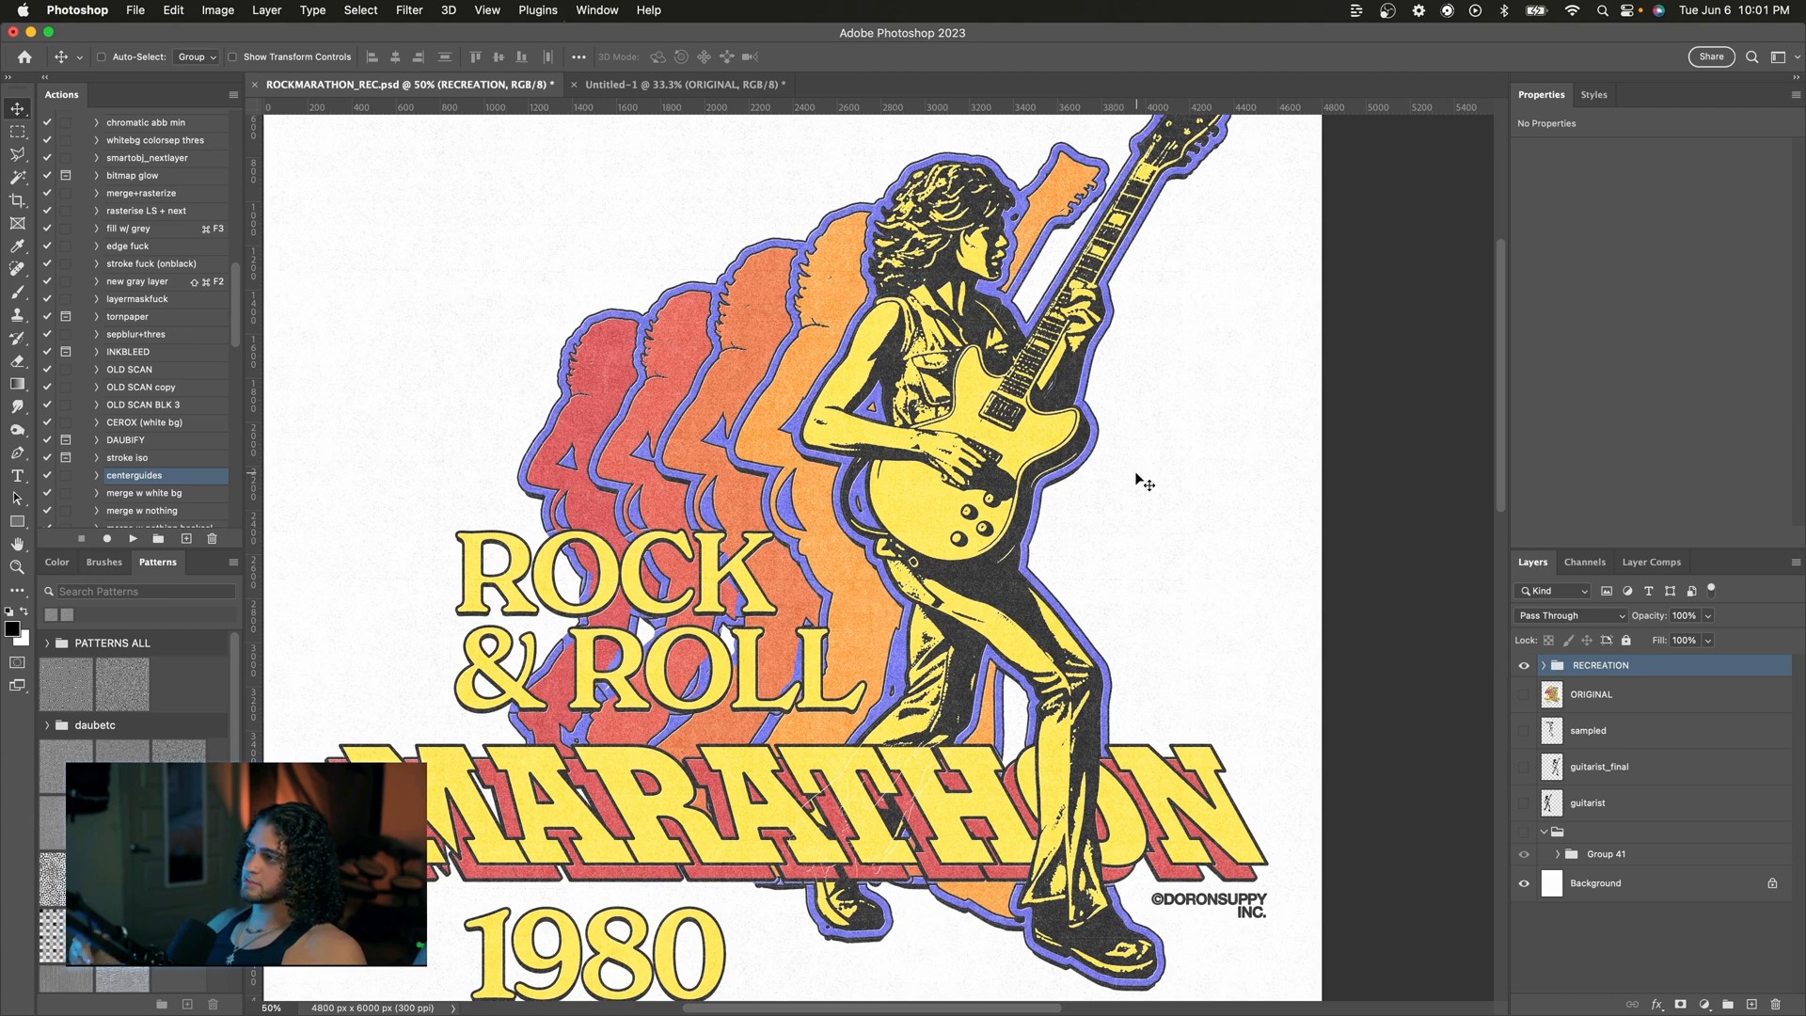
key("super+minus")
Step: Show only the guitarist layer, select it, and nudge it slightly up and to the left
left_click(1524, 694)
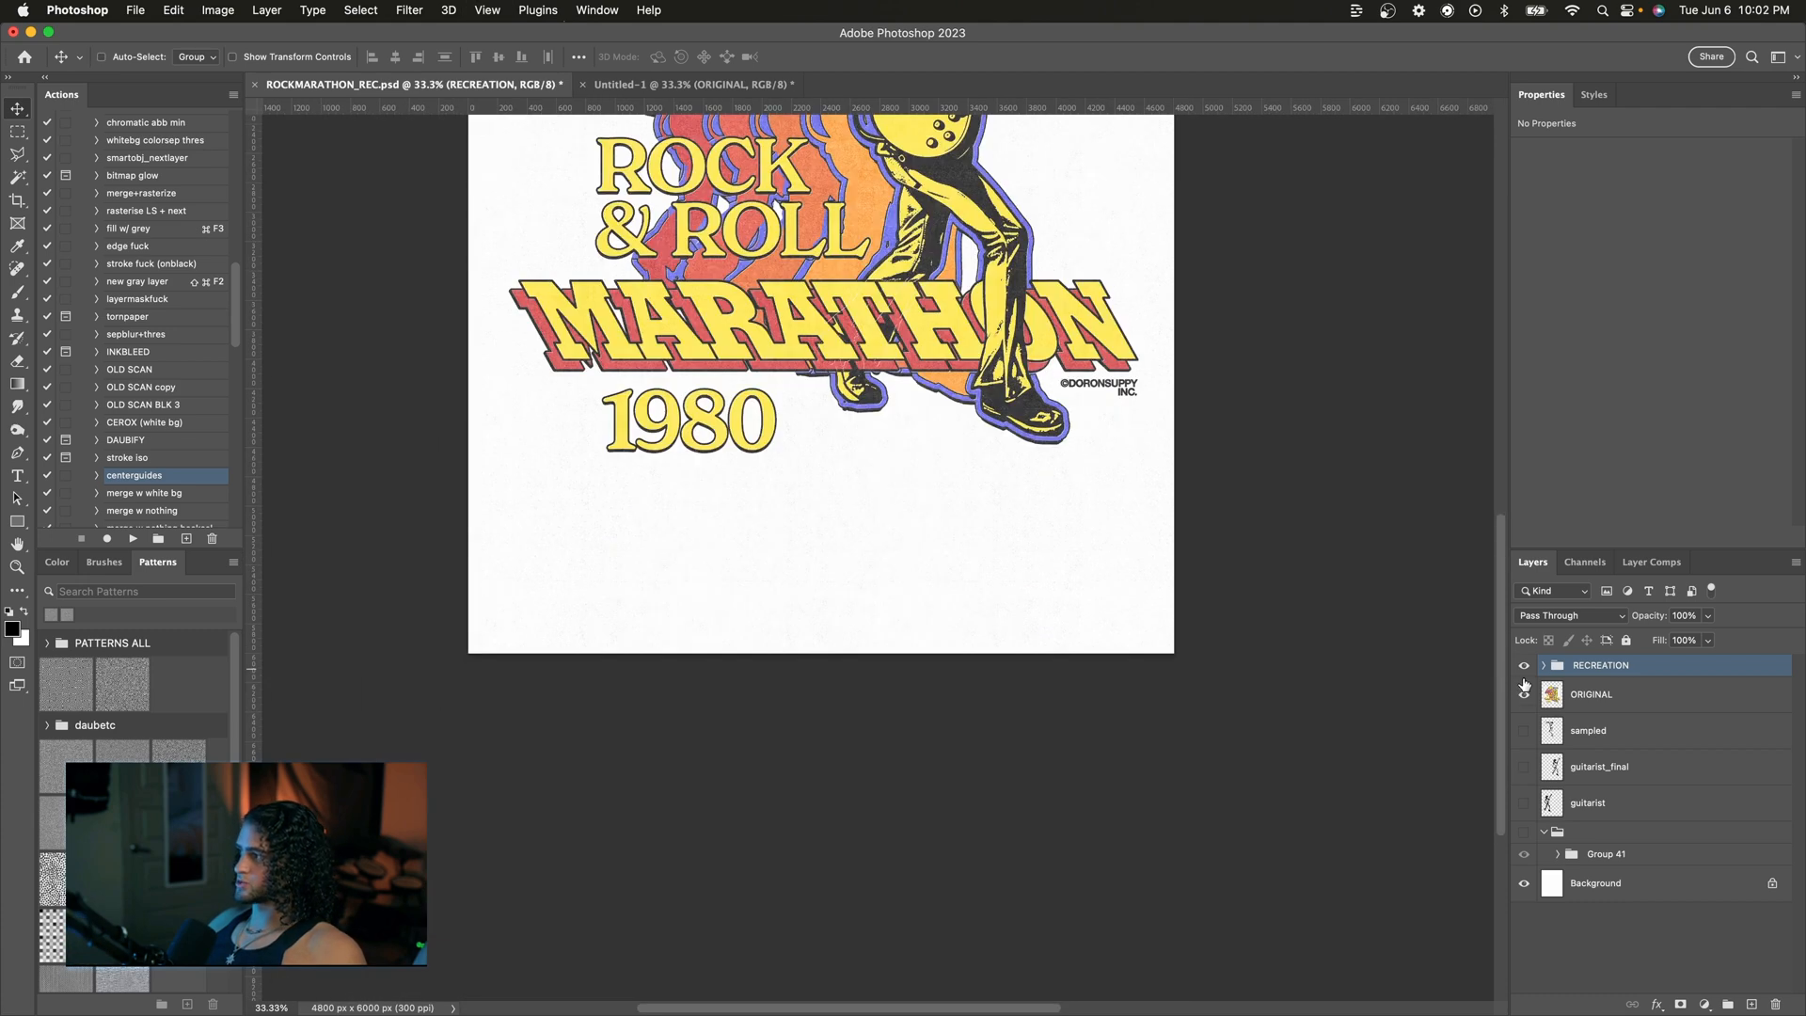
left_click(1523, 665)
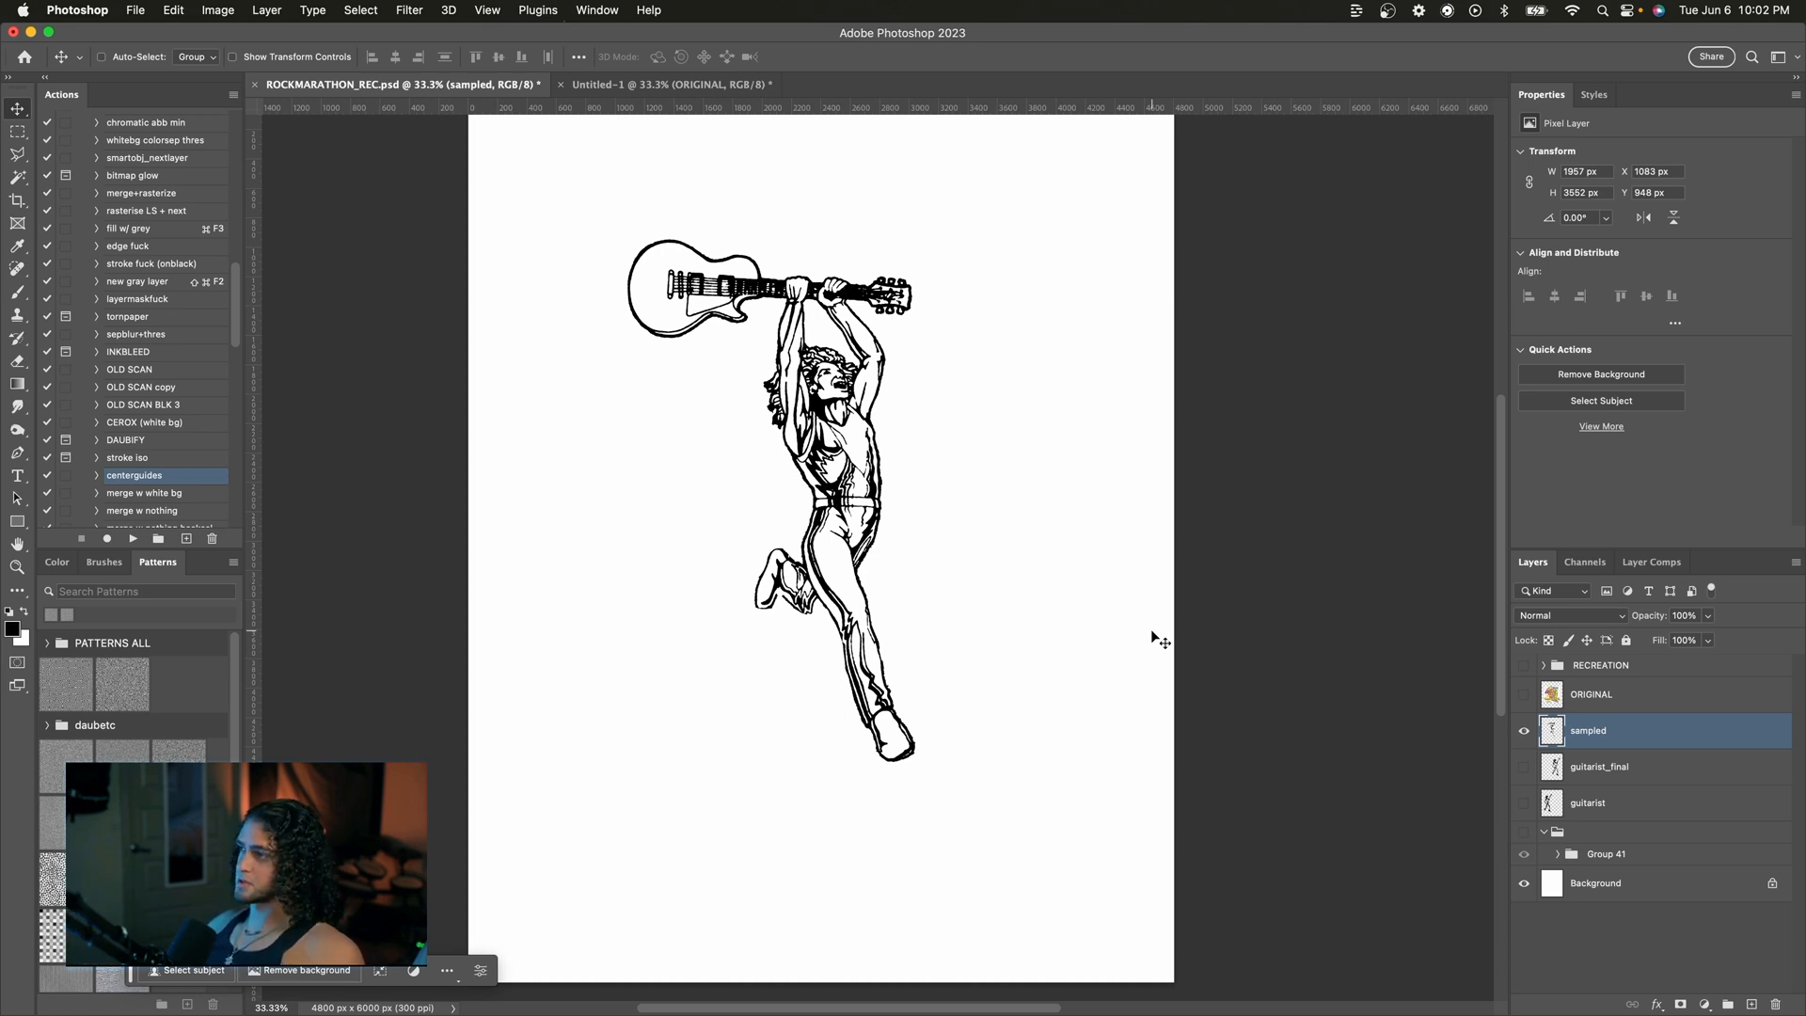
left_click(1523, 731)
left_click(1523, 802)
left_click(1598, 802)
left_click_drag(899, 628, 879, 612)
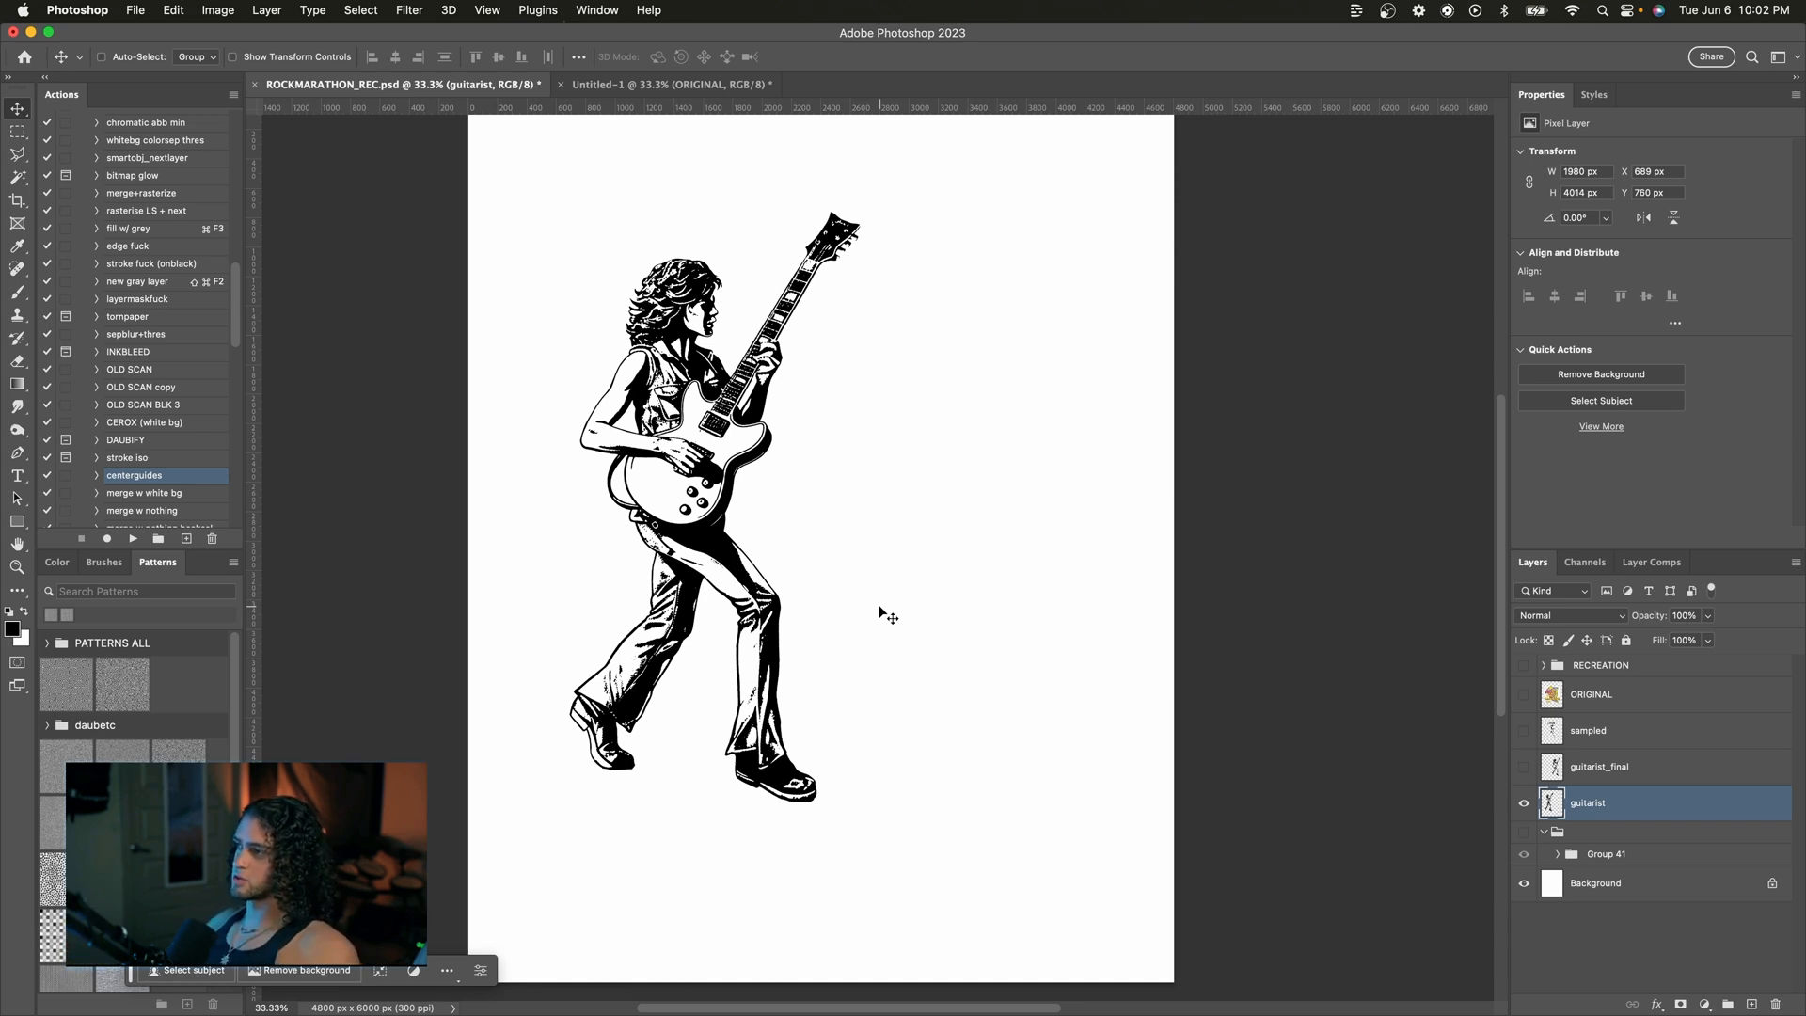
Step: Paste a red guitarist reference image as a new layer, then transform and position it over the drawing
key("super+v")
key("super+t")
left_click_drag(895, 466, 1222, 282)
key("Return")
left_click_drag(893, 481, 882, 600)
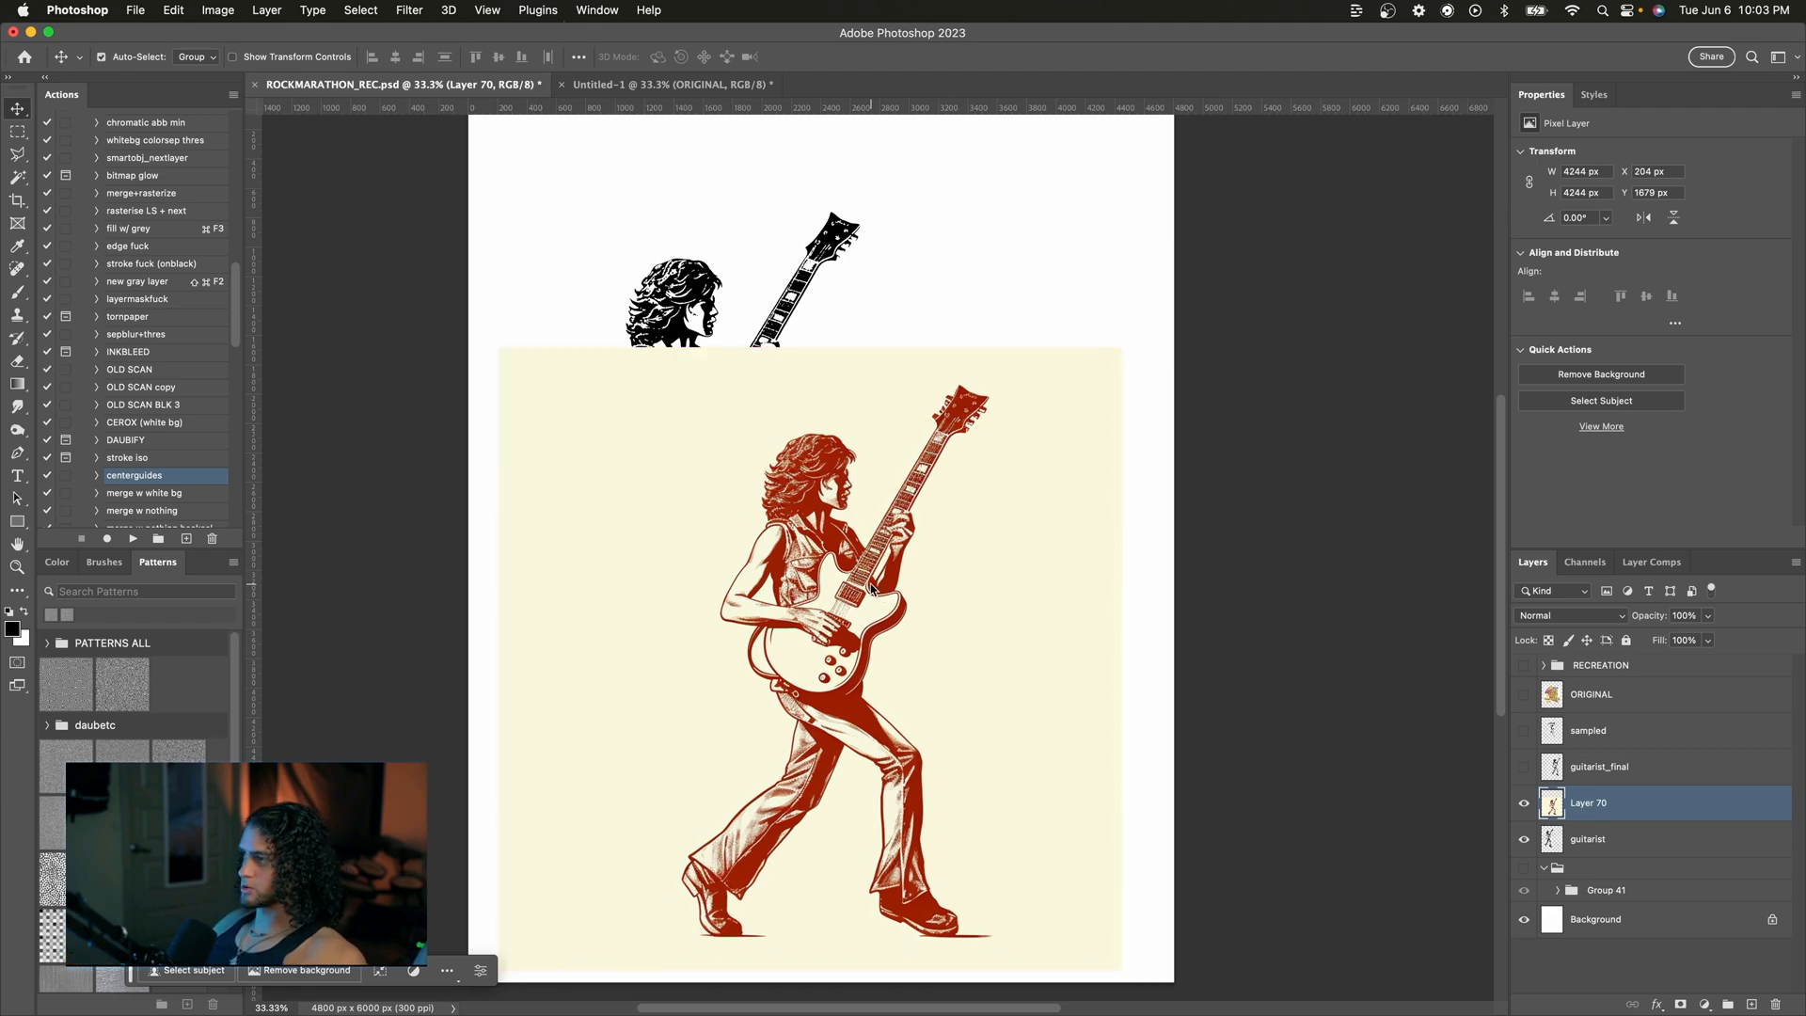
Step: Move the guitarist_final layer to the right of the guitarist for a side-by-side comparison
key("super+shift+t")
left_click_drag(651, 255, 1096, 255)
left_click(1243, 316)
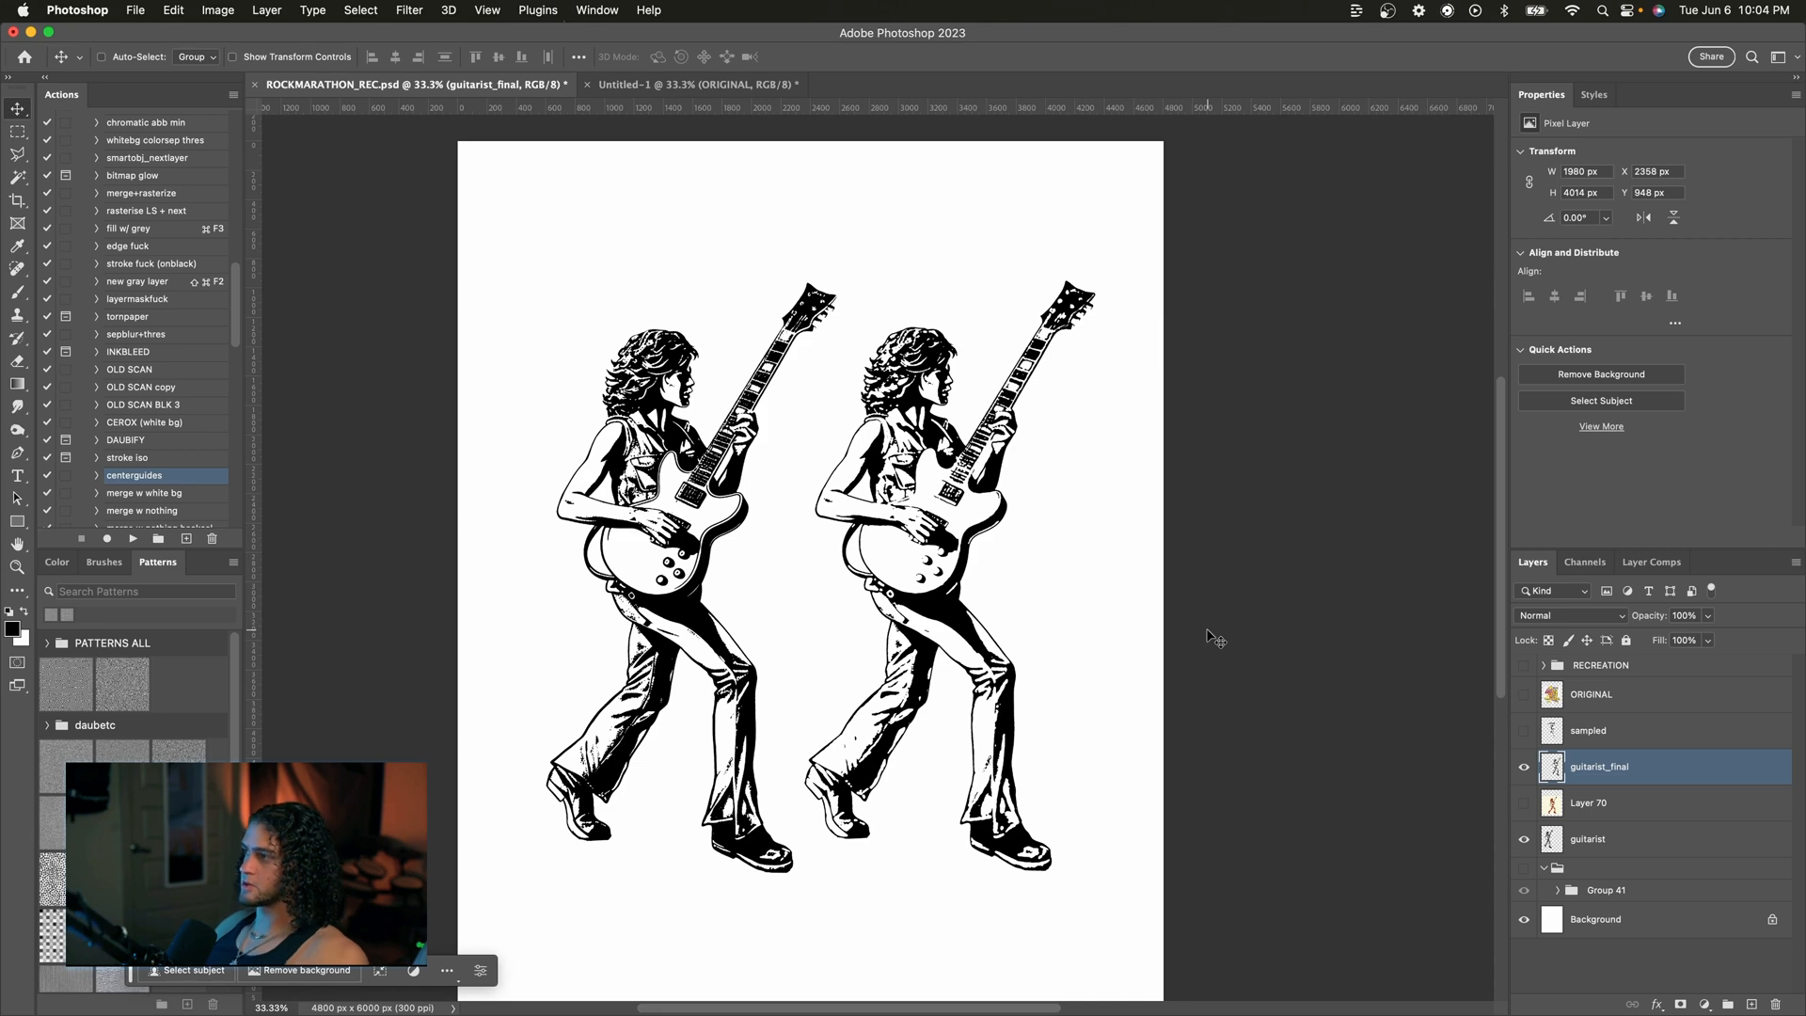
Step: Compare the two guitarist drawings up close and nudge the guitarist_final copy slightly down
key("super+equal")
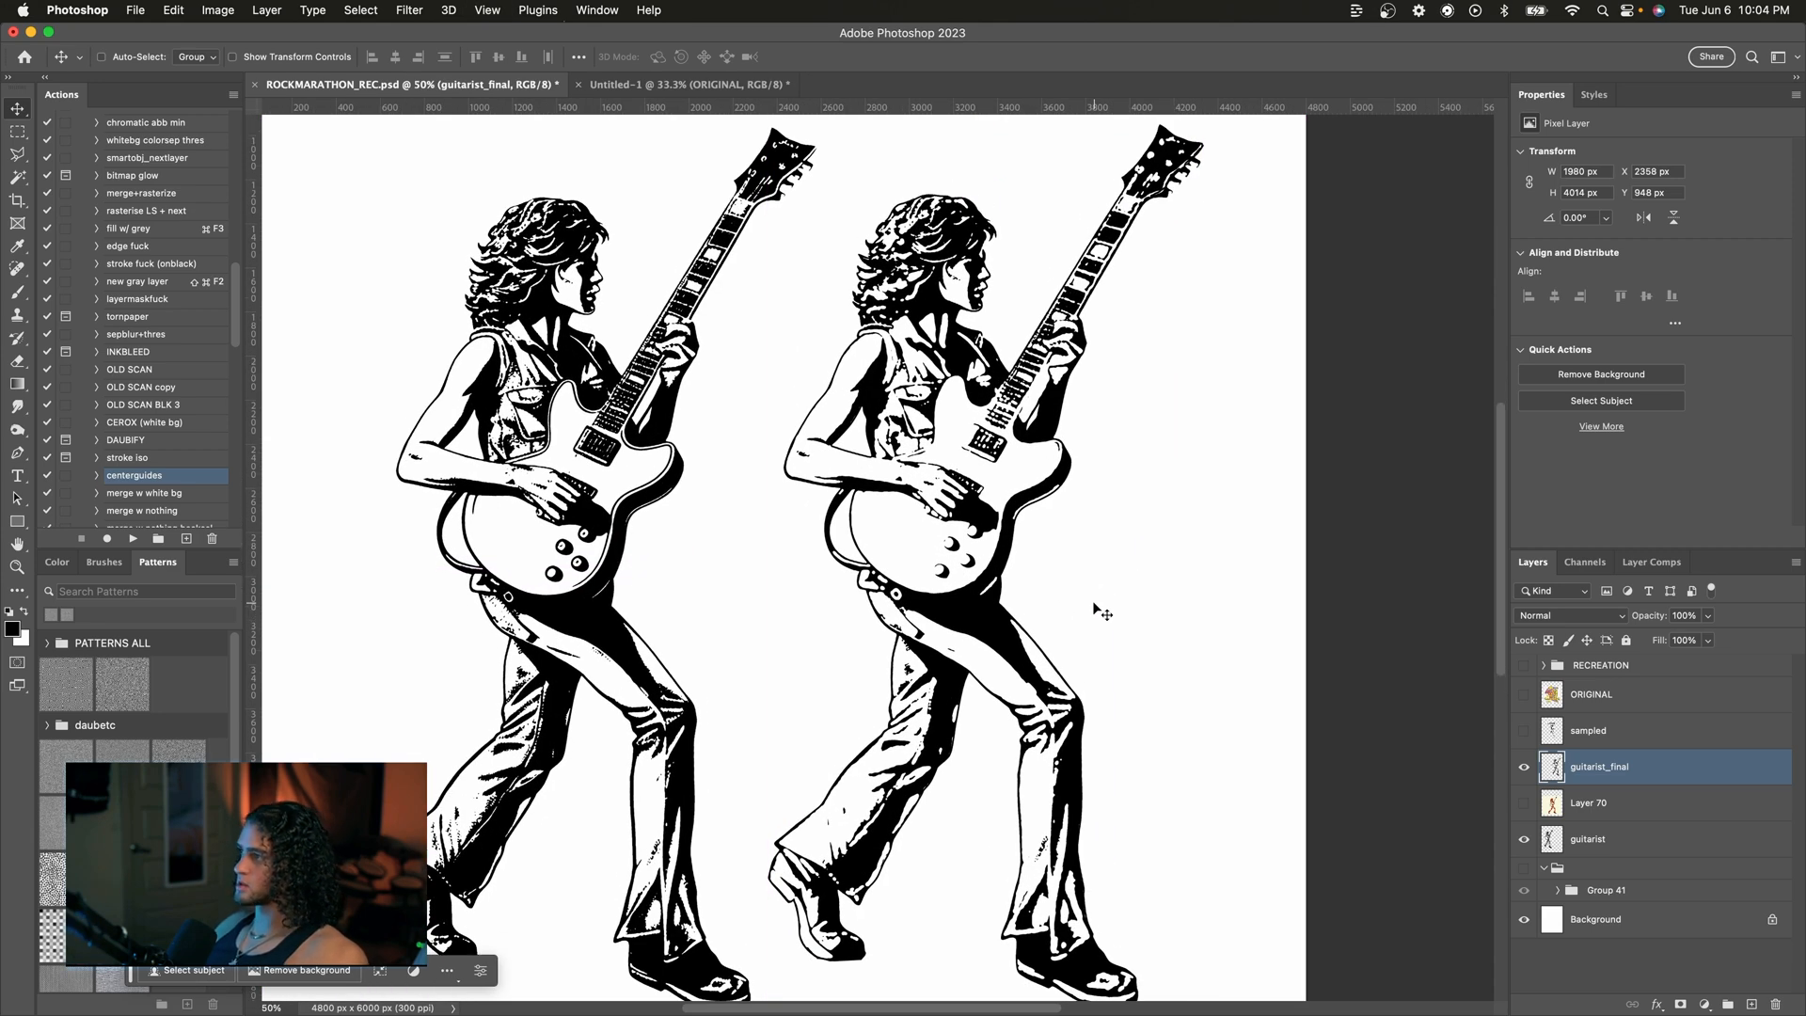
key("super+minus")
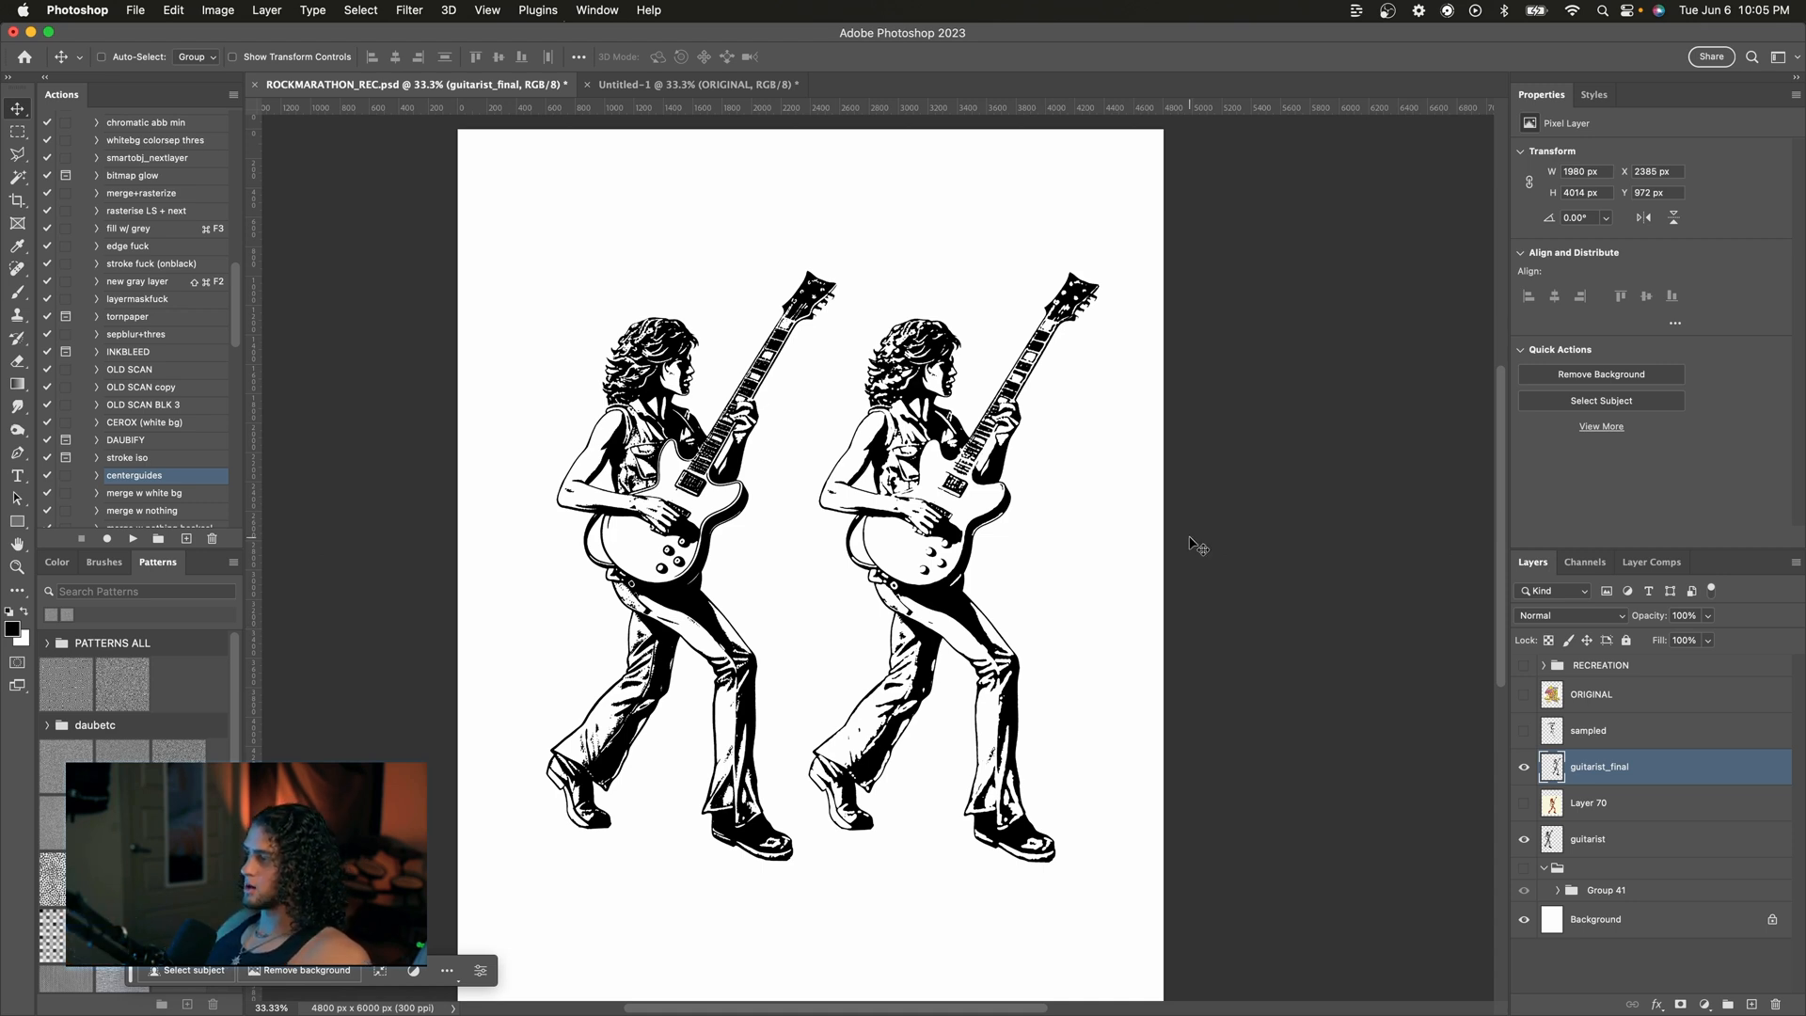
scroll(1110, 517, "up", 1)
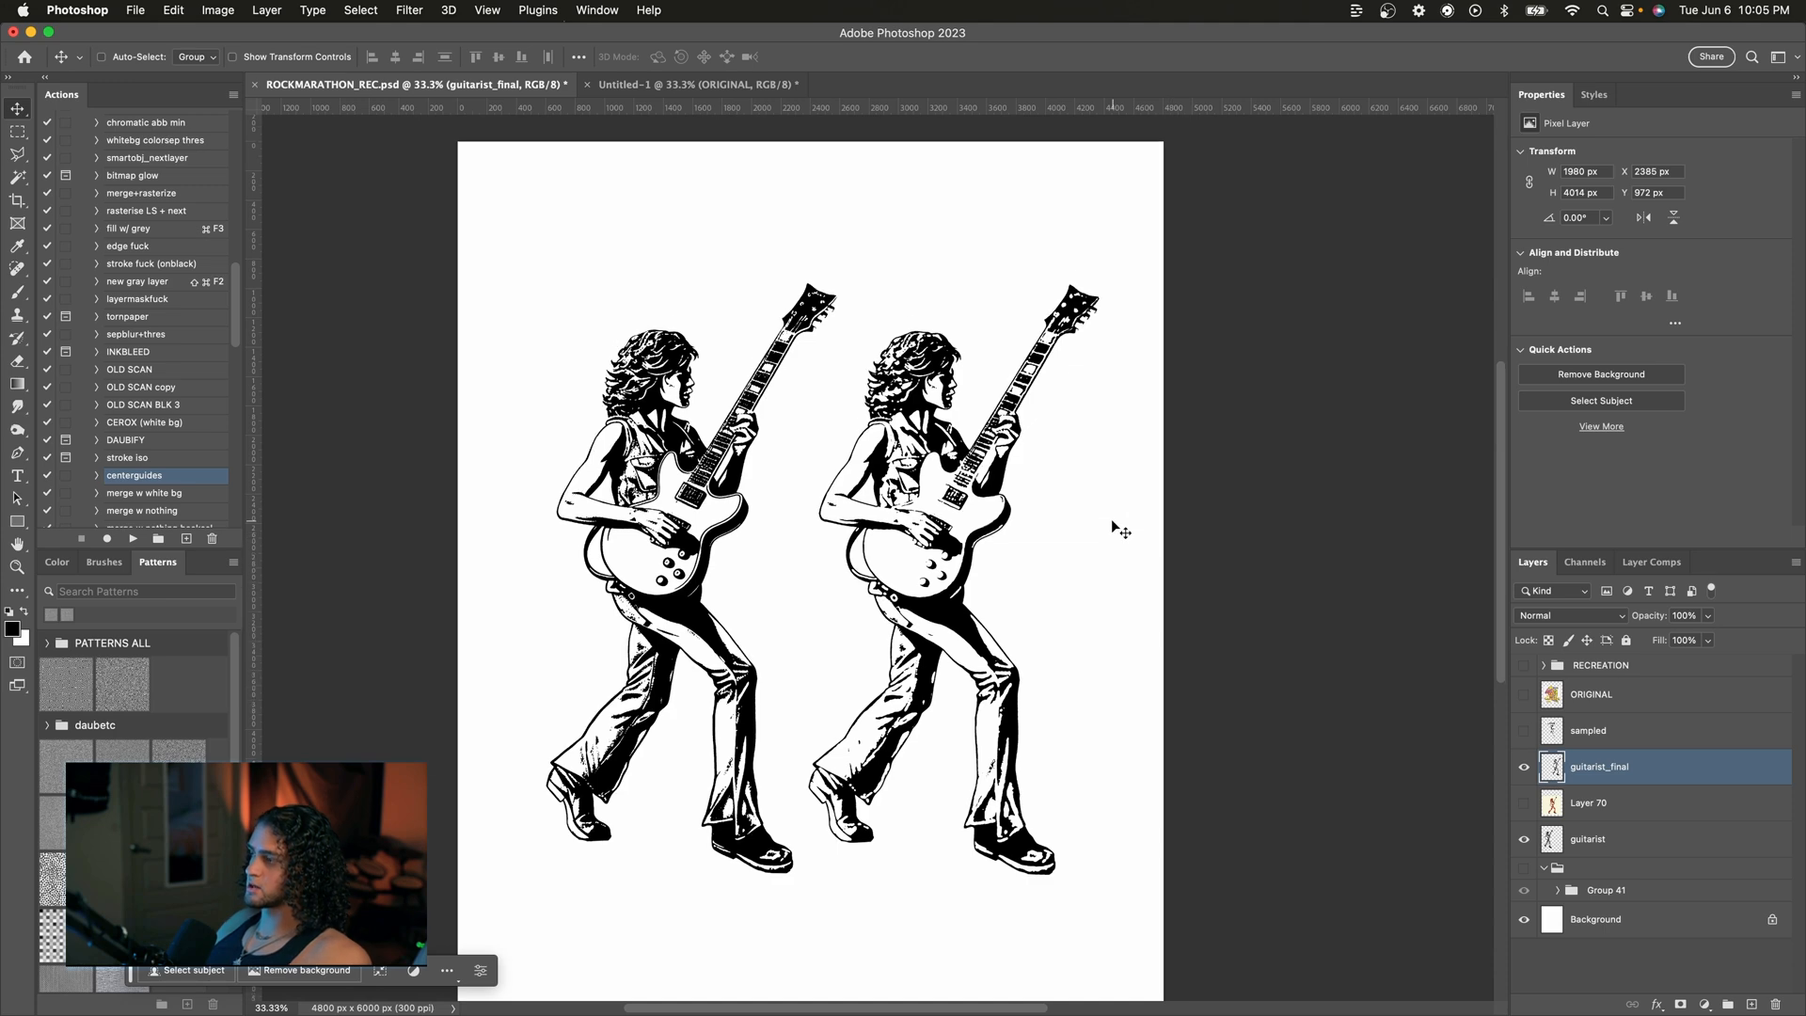
key("super+plus")
scroll(1099, 522, "right", 1)
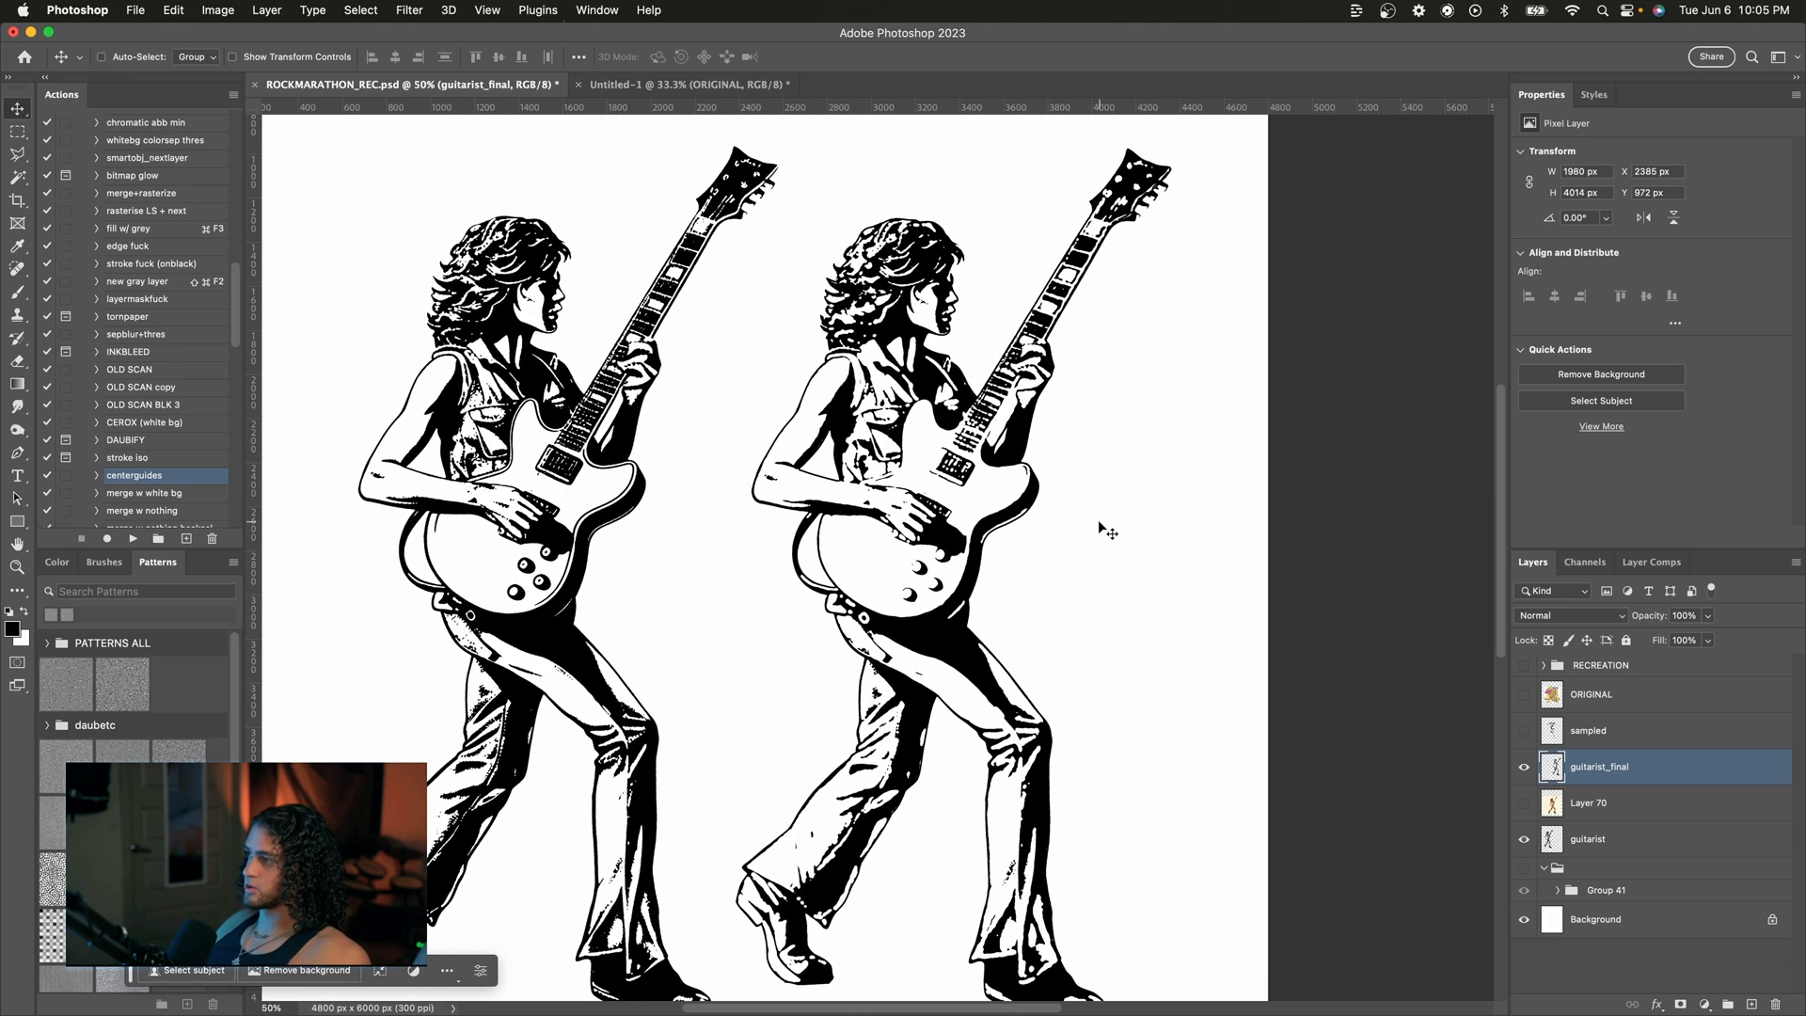
key("super+minus")
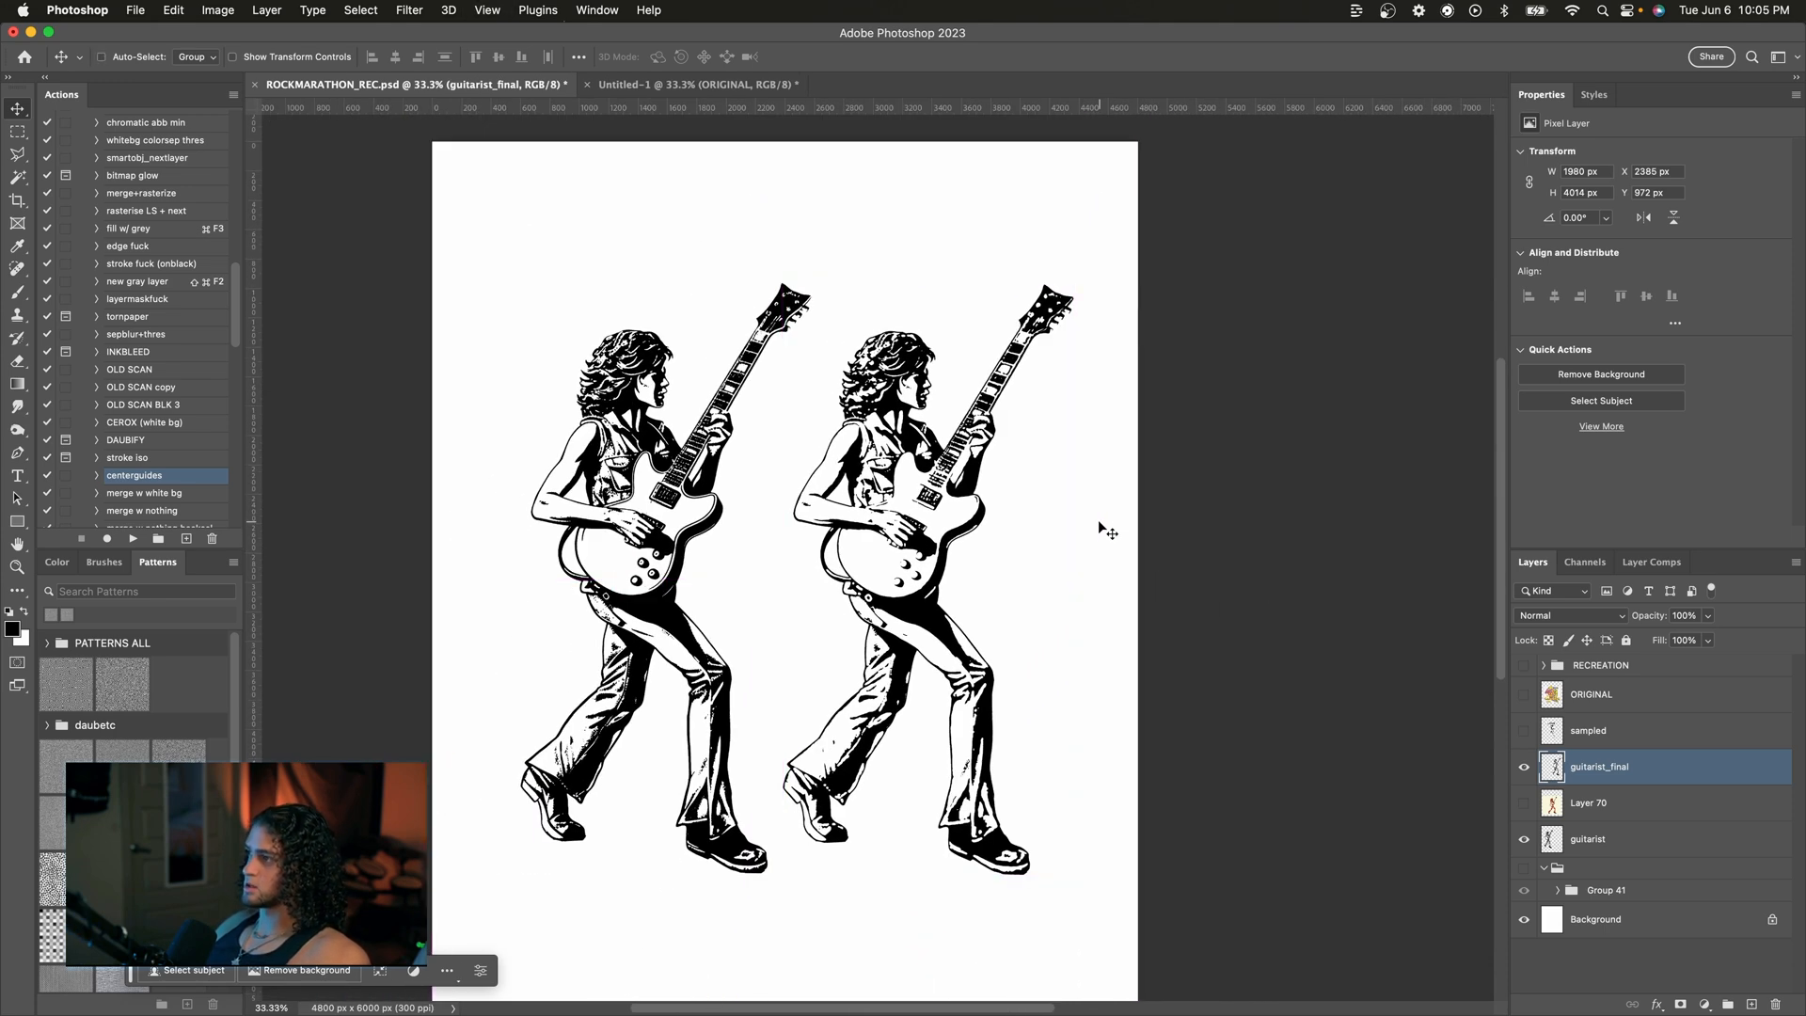
scroll(1103, 521, "left", 1)
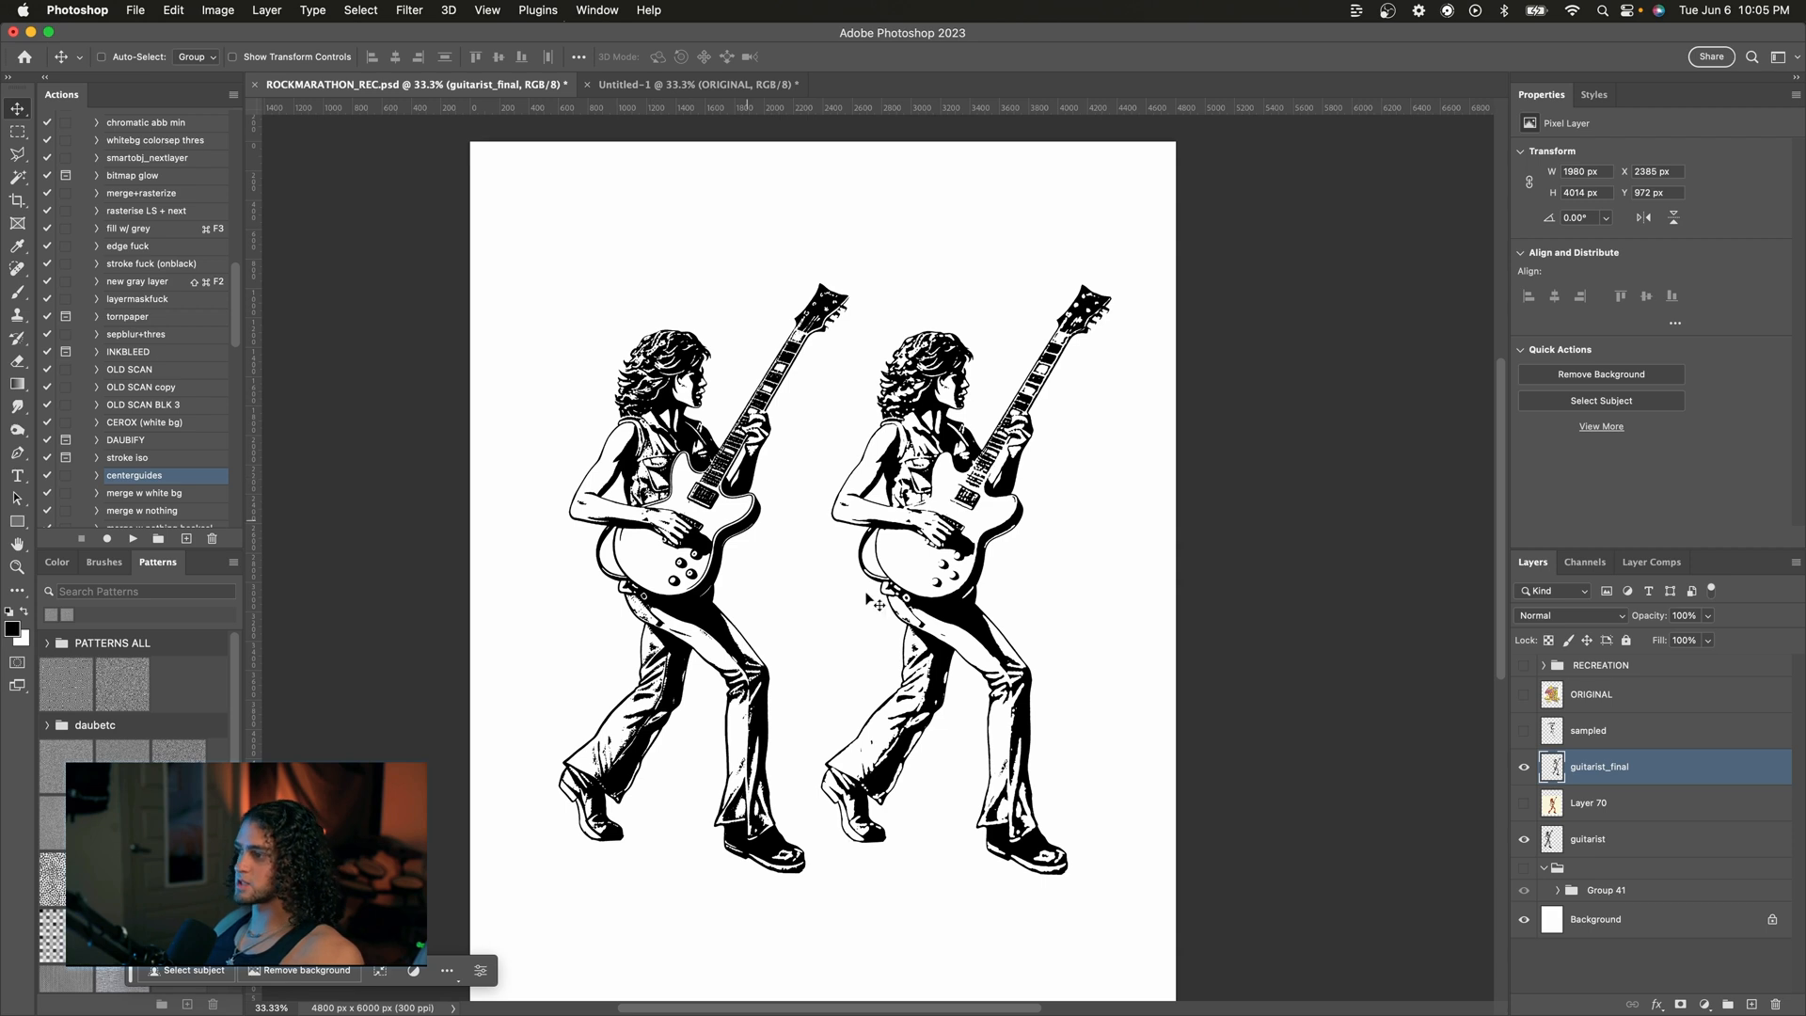
scroll(953, 663, "right", 3)
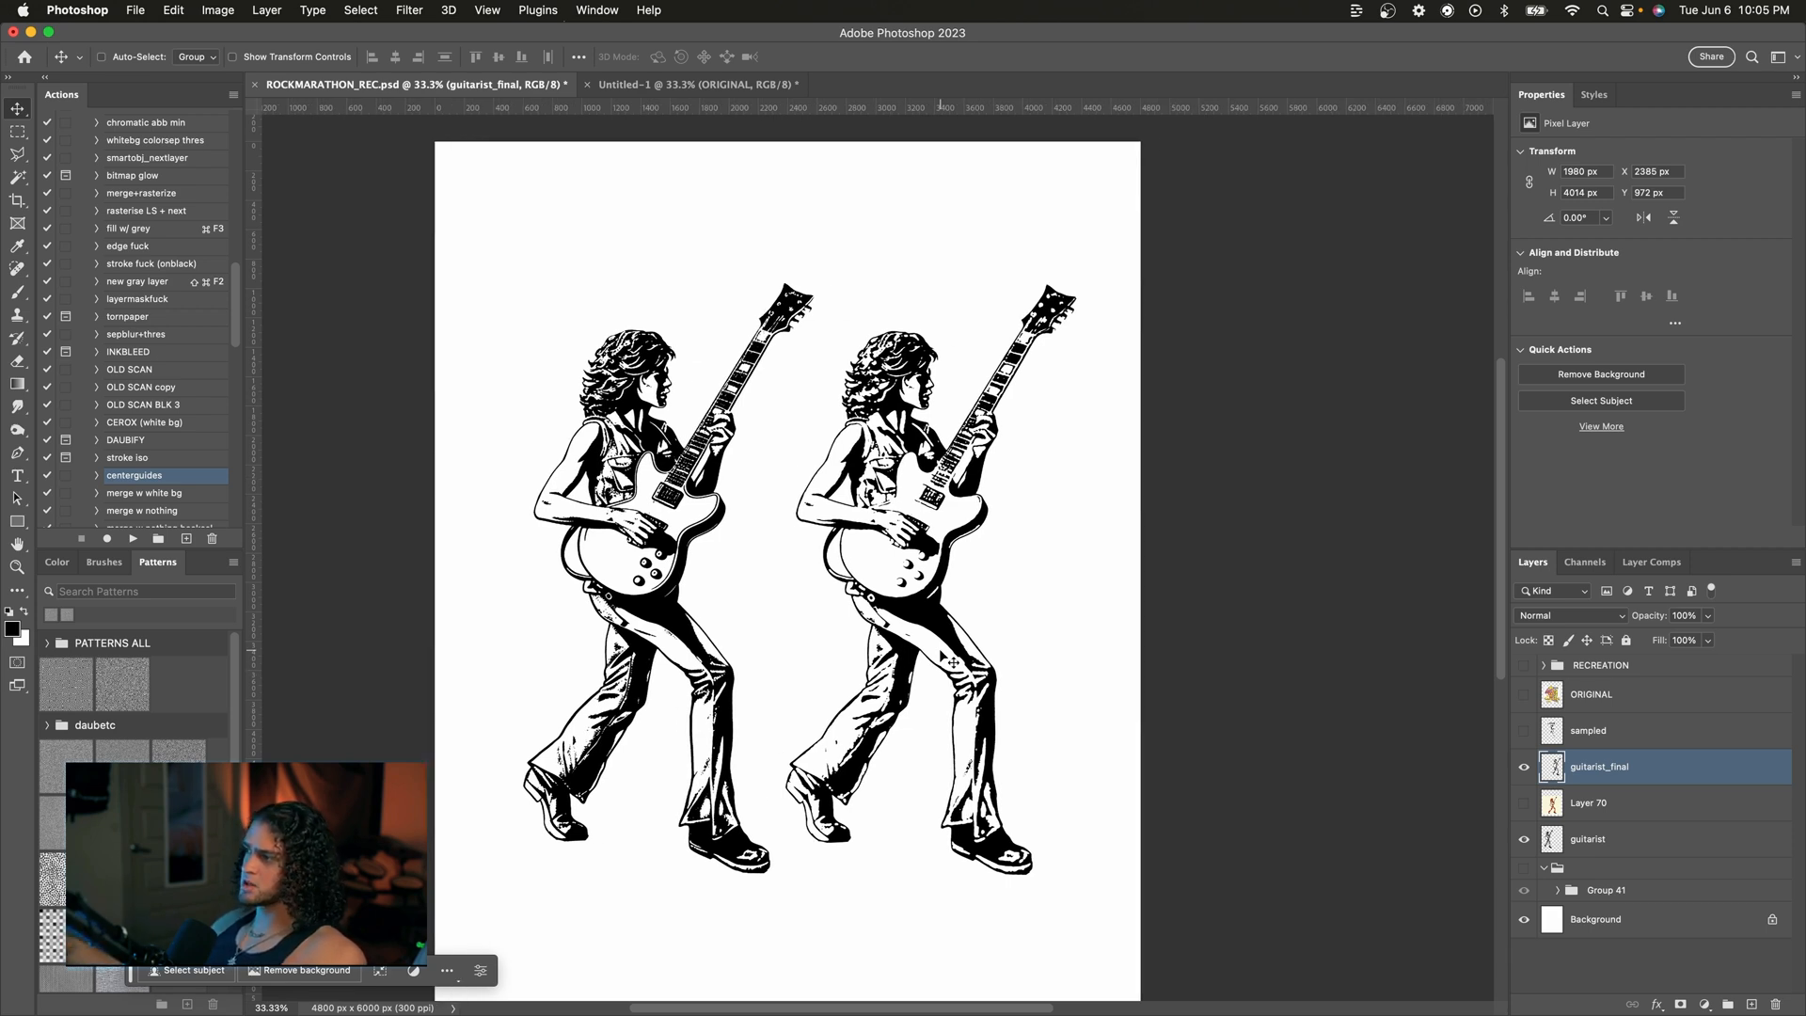
left_click_drag(953, 663, 951, 684)
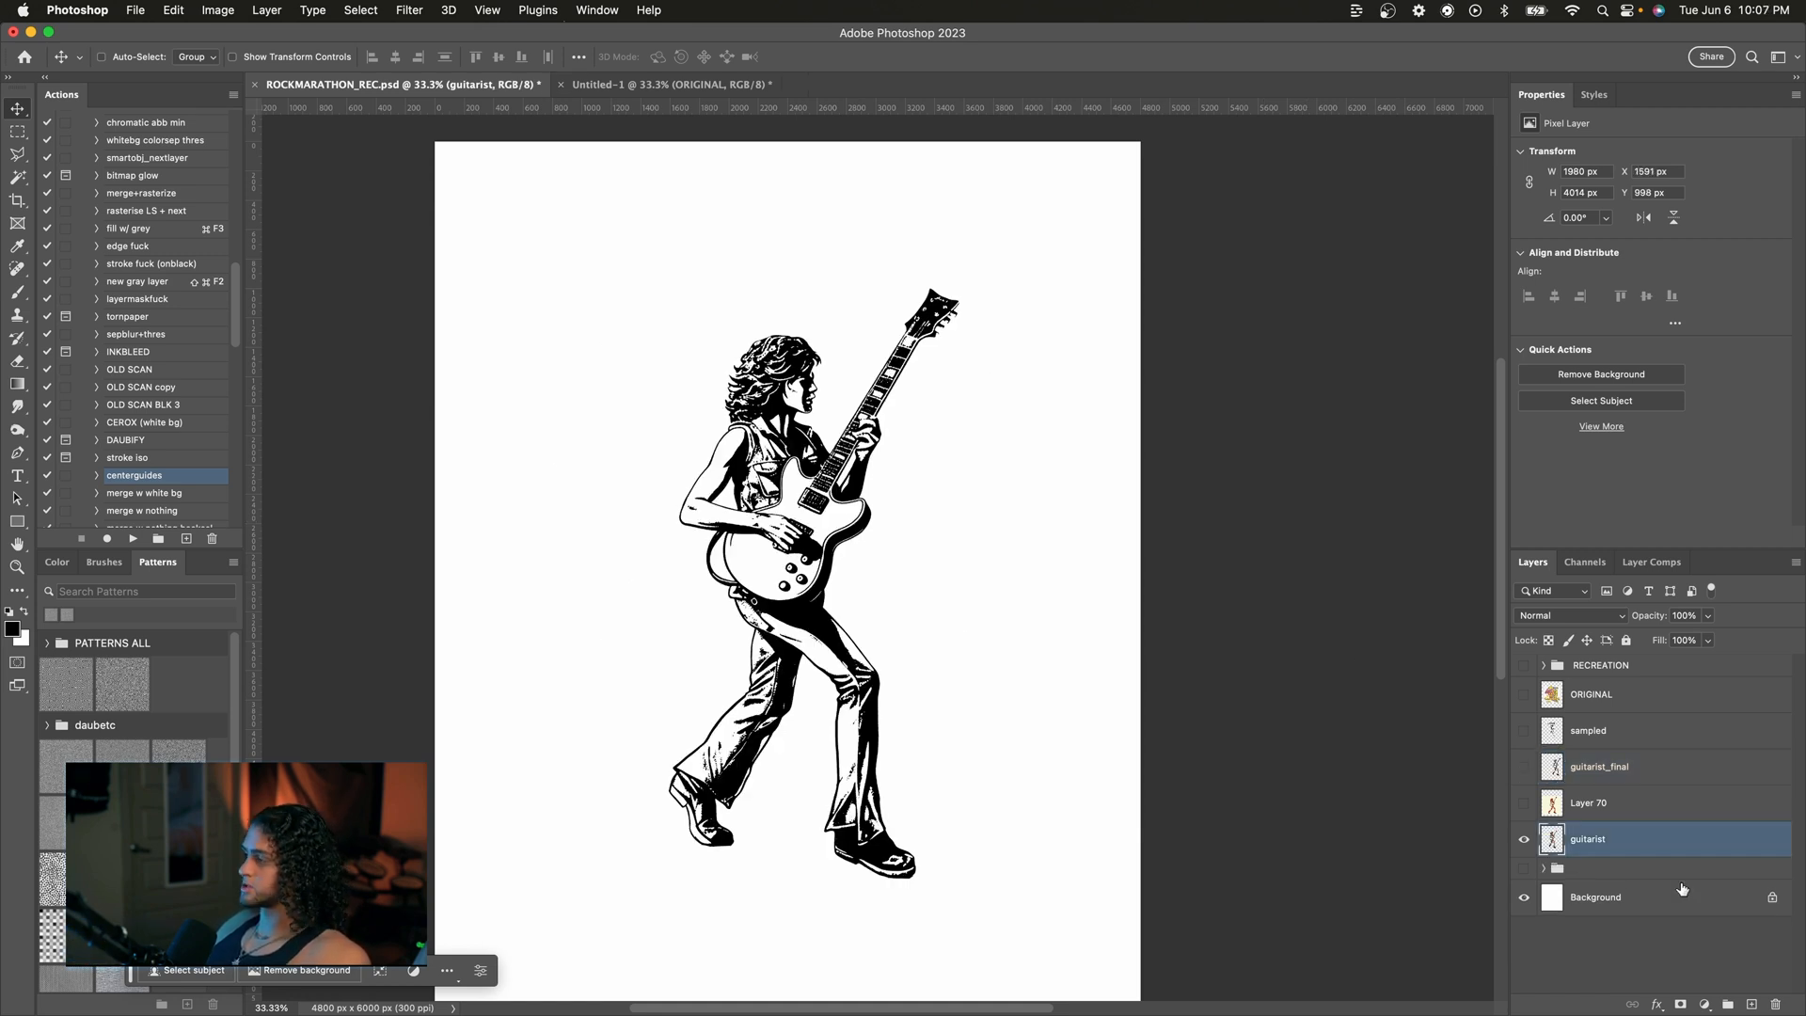
Step: Duplicate the Background layer
left_click(1655, 907)
key("super+j")
left_click_drag(1653, 909, 1627, 860)
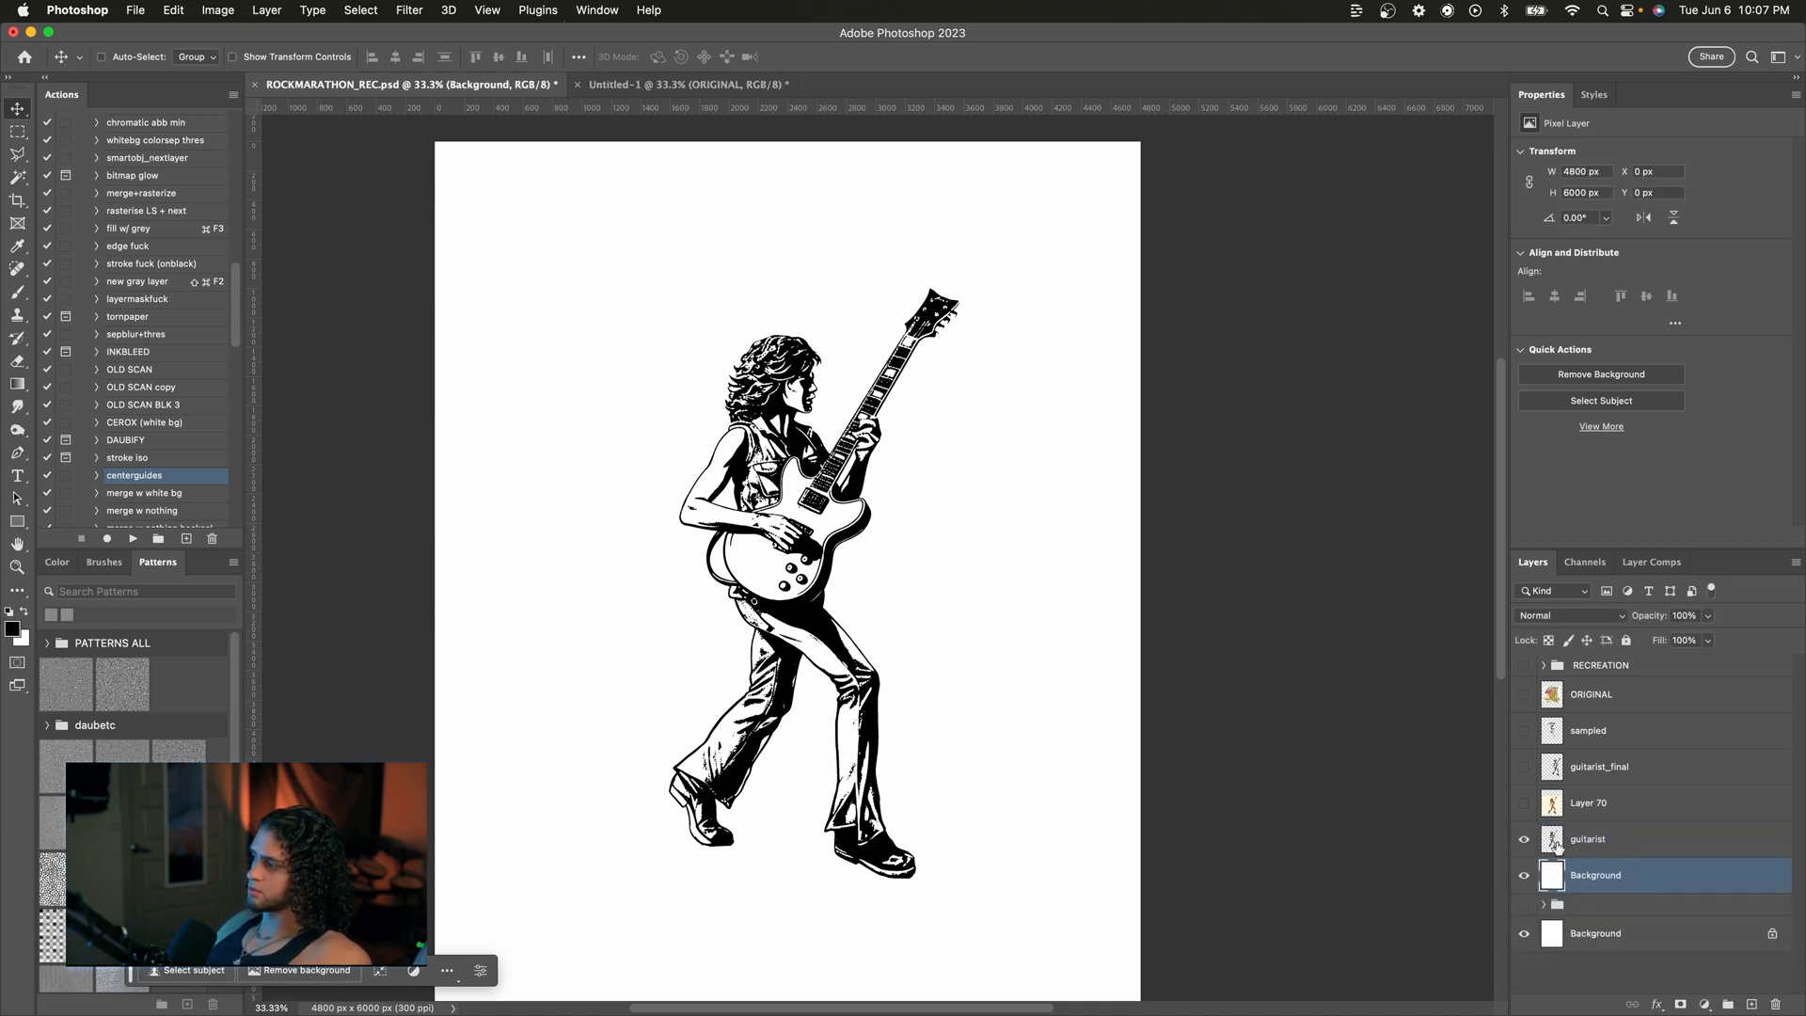
Step: Keep a hidden duplicate of the guitarist layer and merge the other copy down onto the Background copy
left_click(1617, 846, "shift")
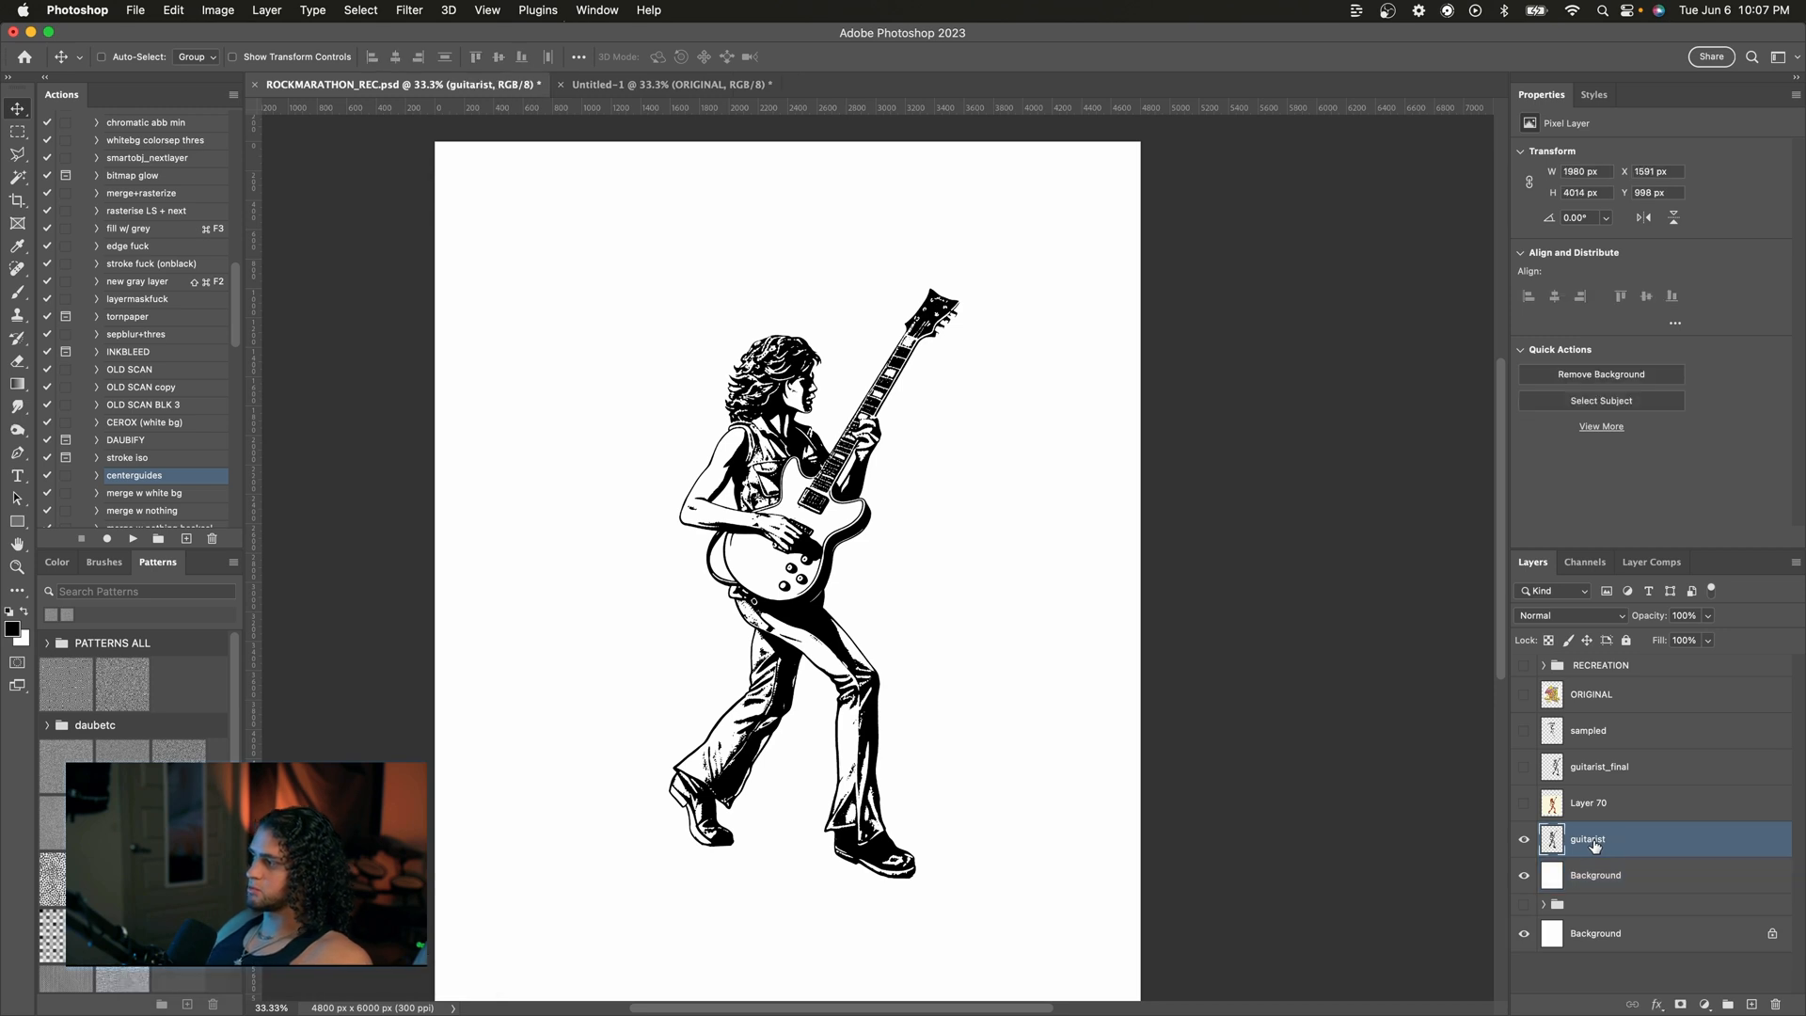
left_click(1595, 845)
key("super+j")
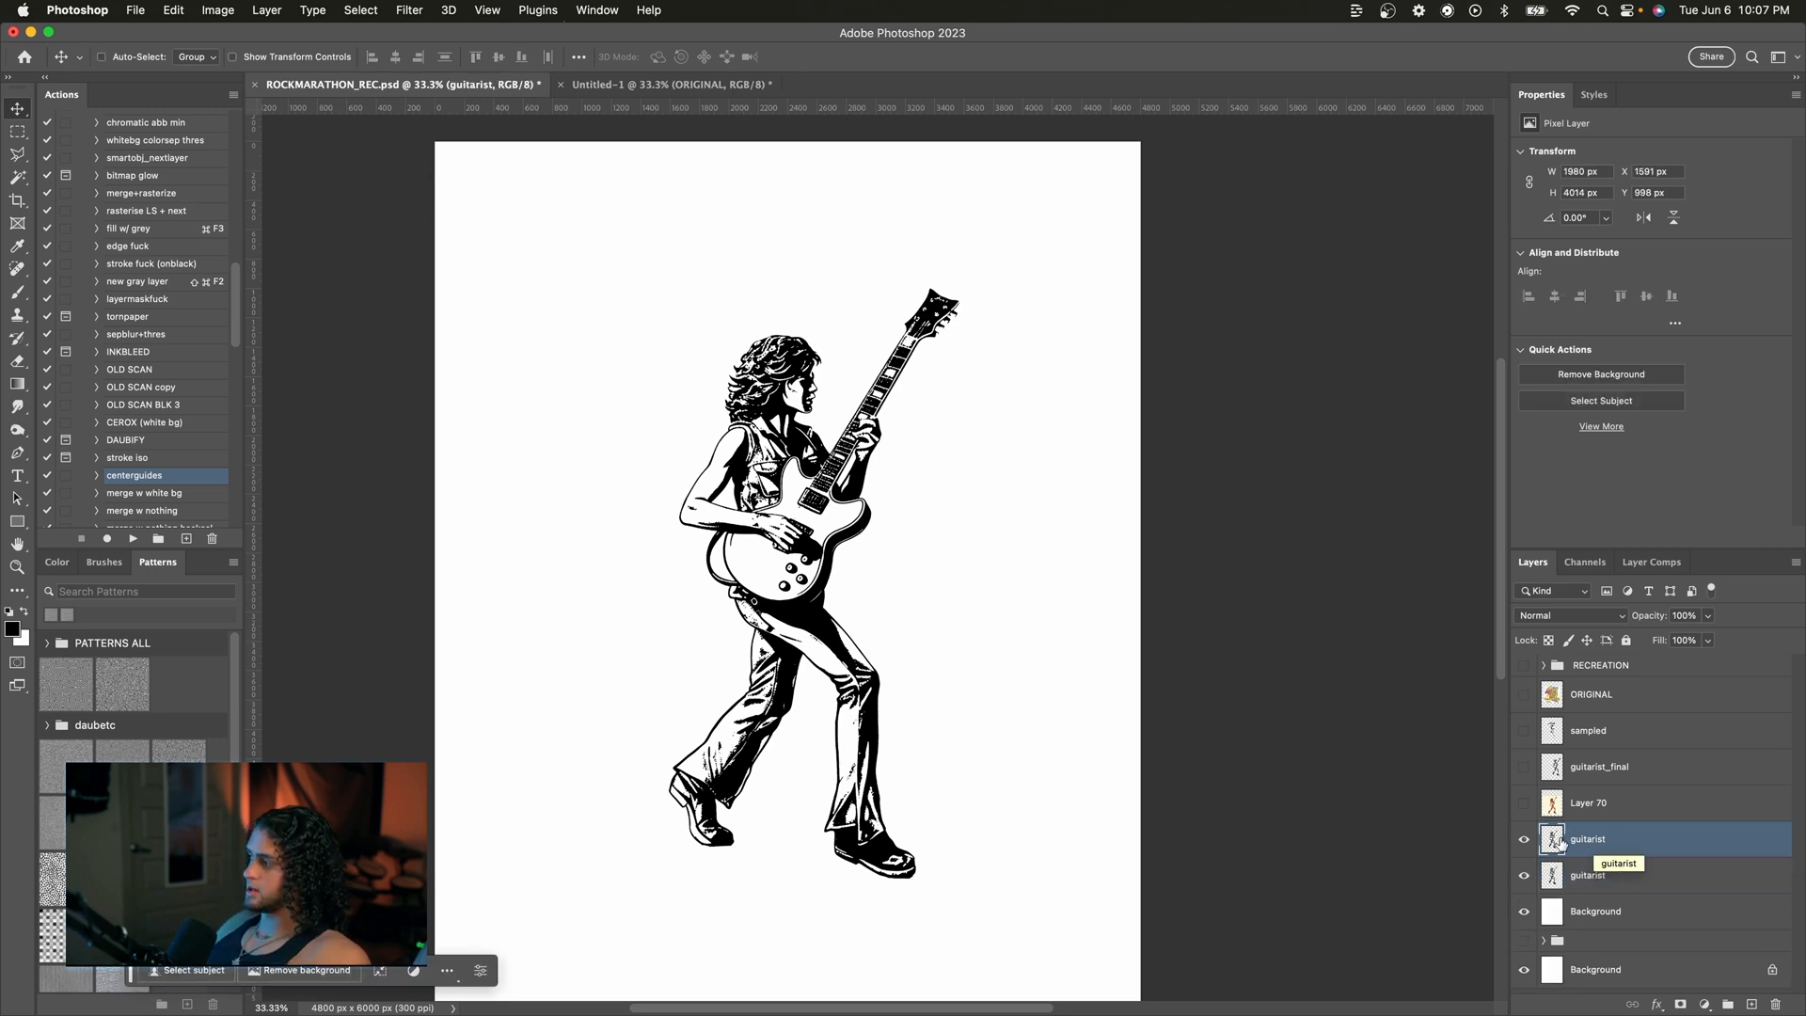
left_click(1523, 842)
left_click(1583, 886)
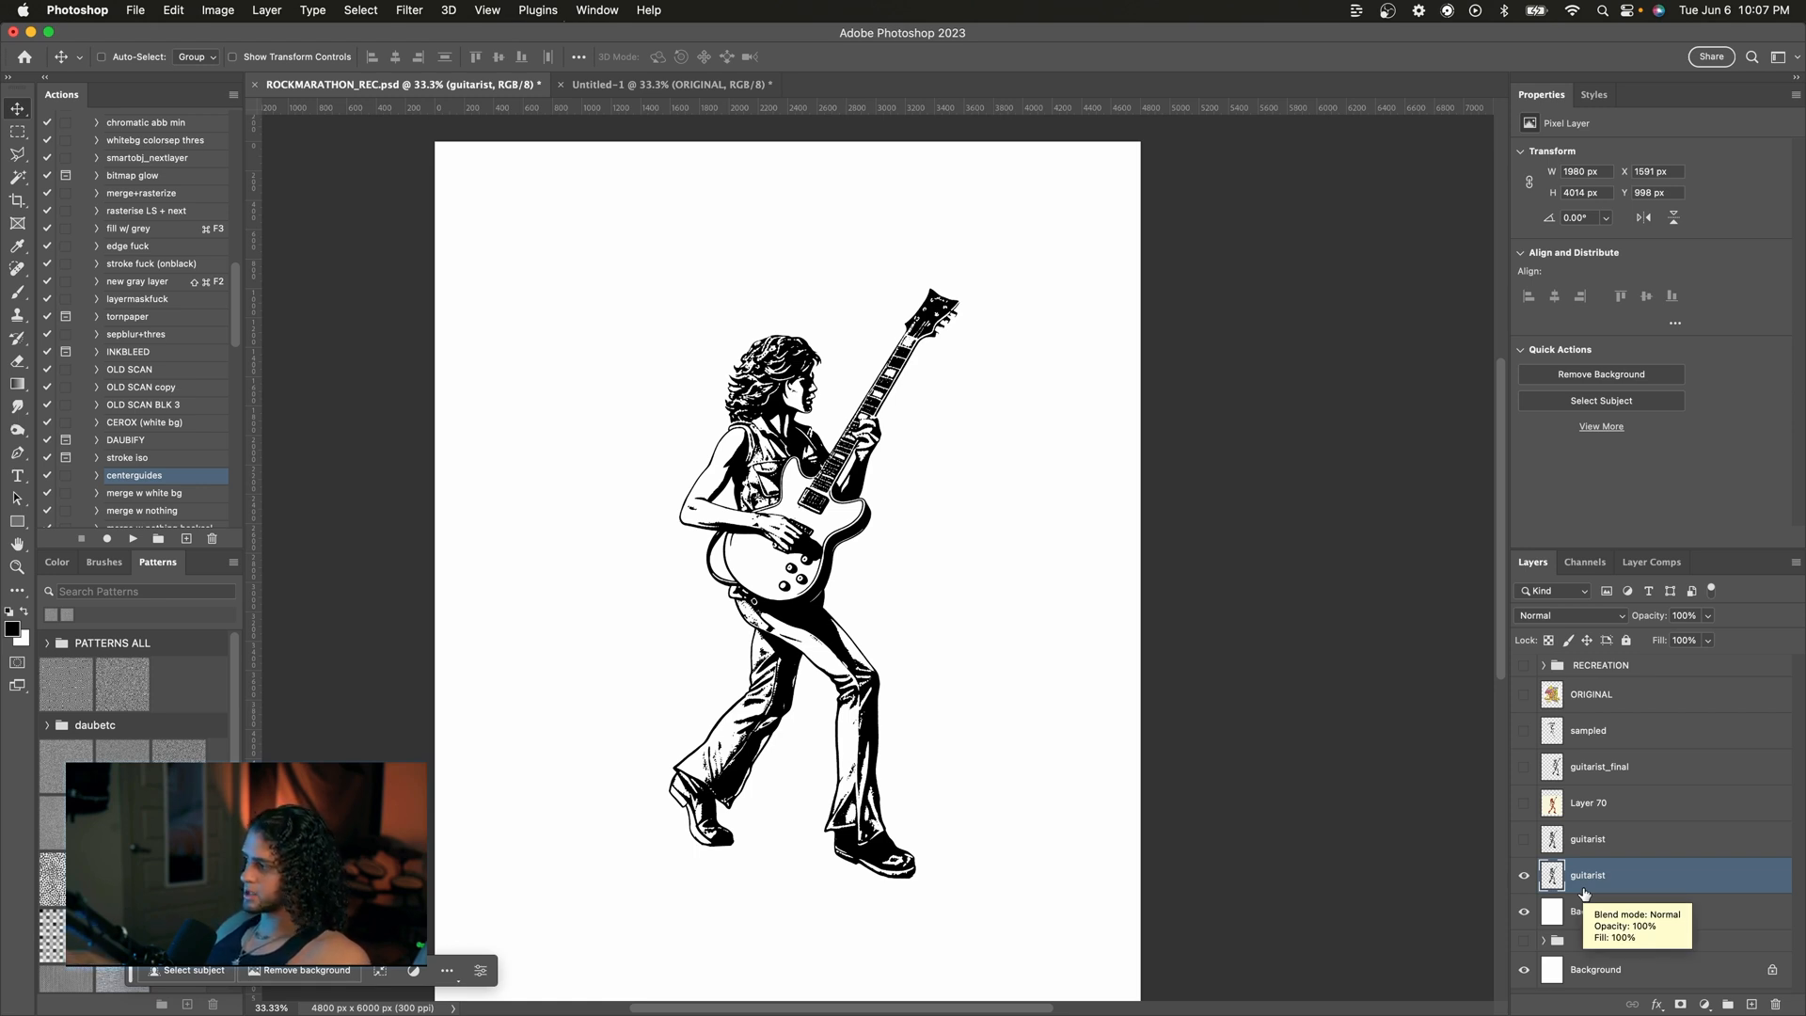
key("super+e")
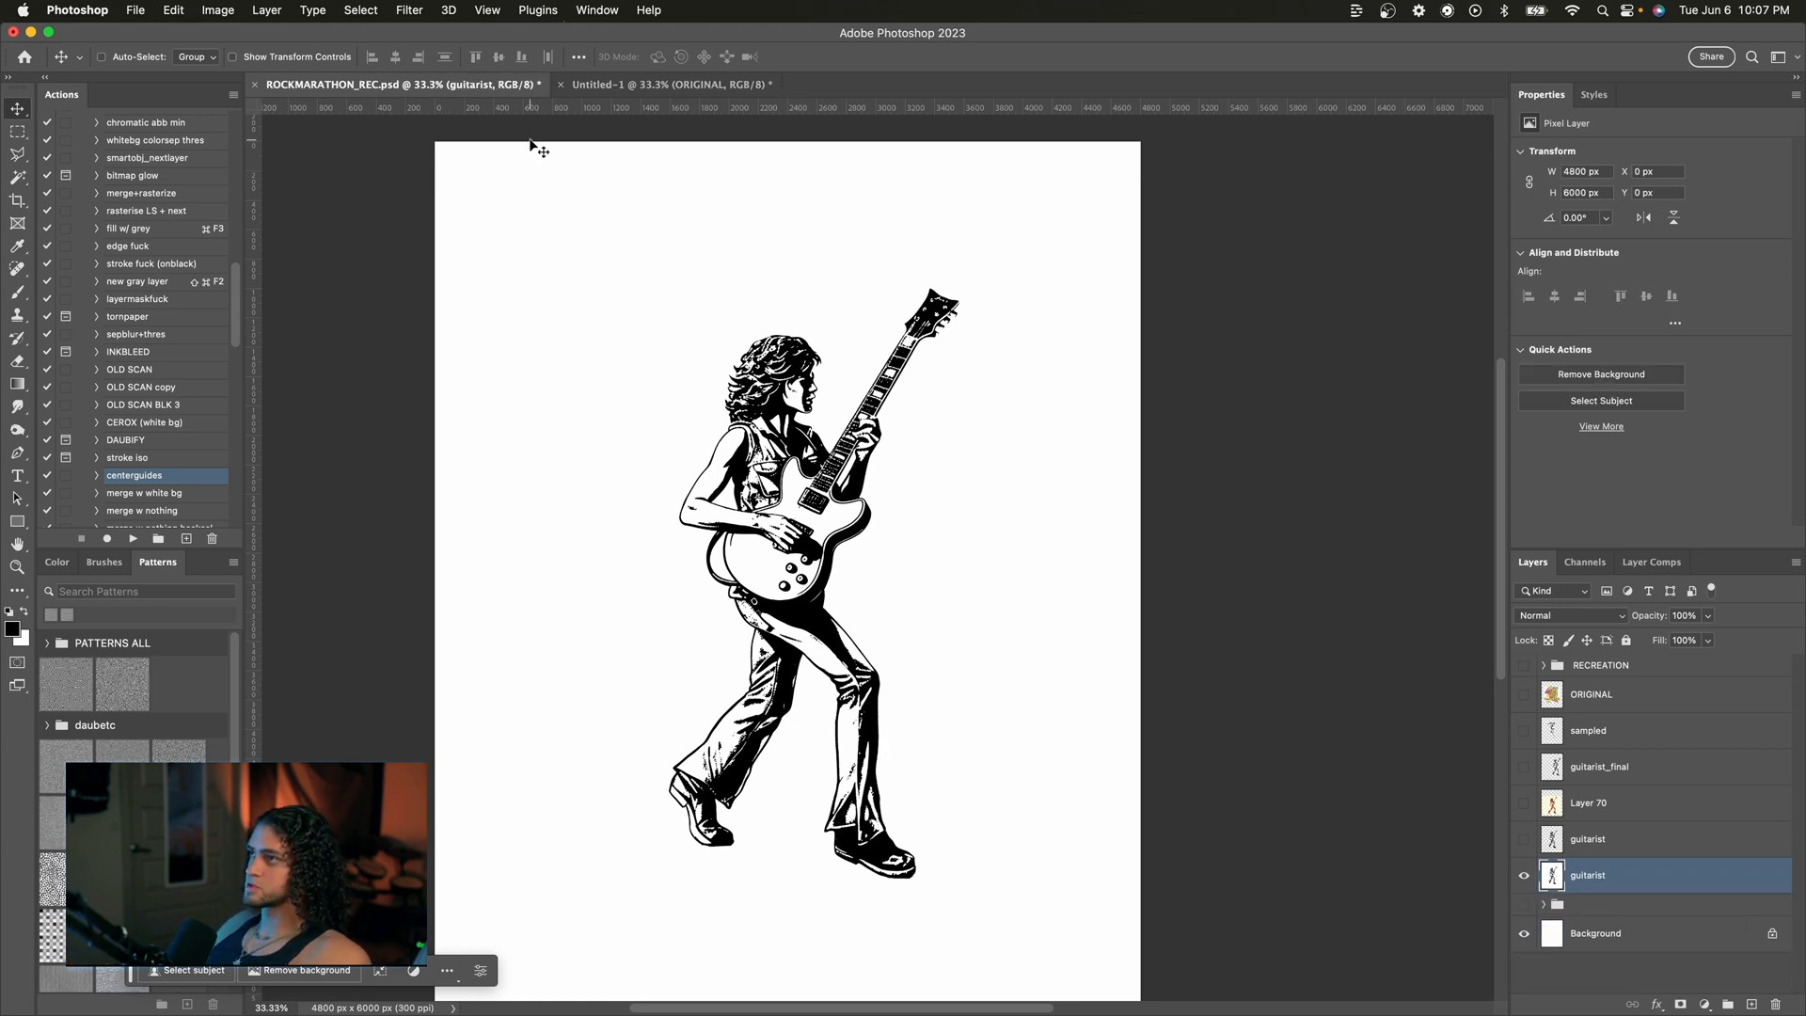
Step: Apply a Gaussian Blur with a 3.8-pixel radius to the merged guitarist layer
left_click(409, 11)
mouse_move(419, 238)
left_click(747, 311)
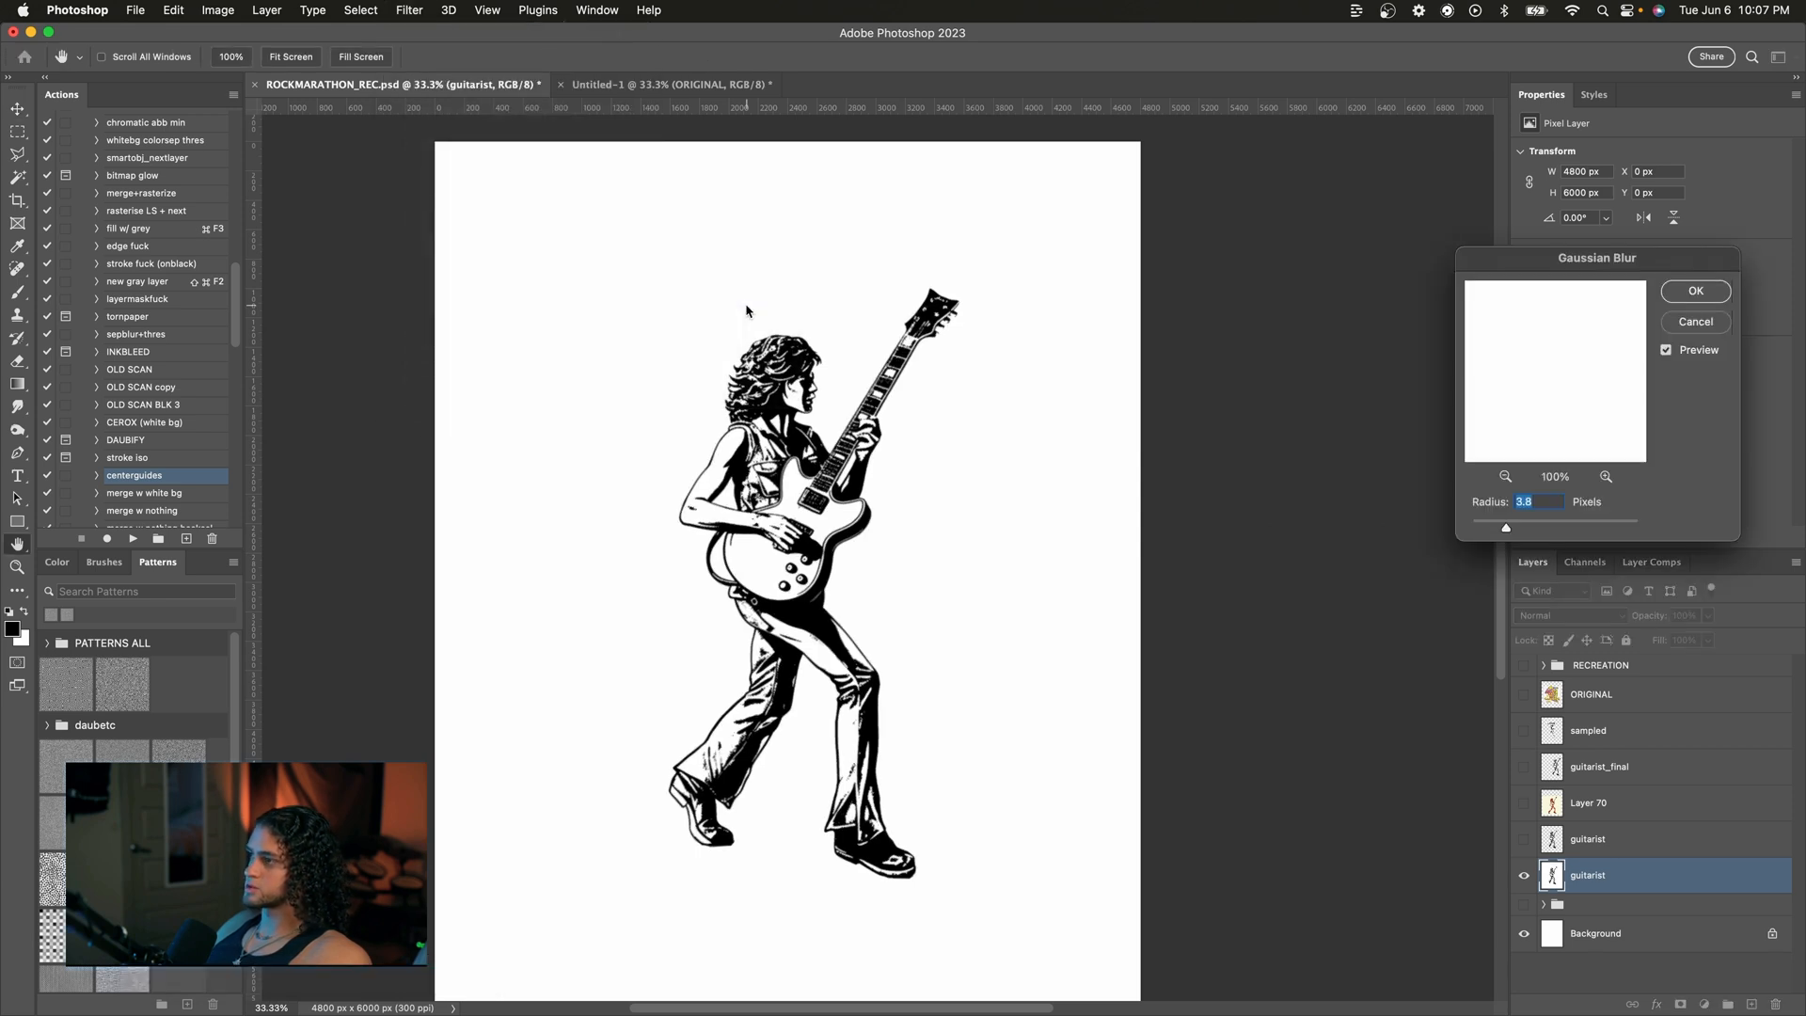
left_click_drag(1531, 261, 1209, 279)
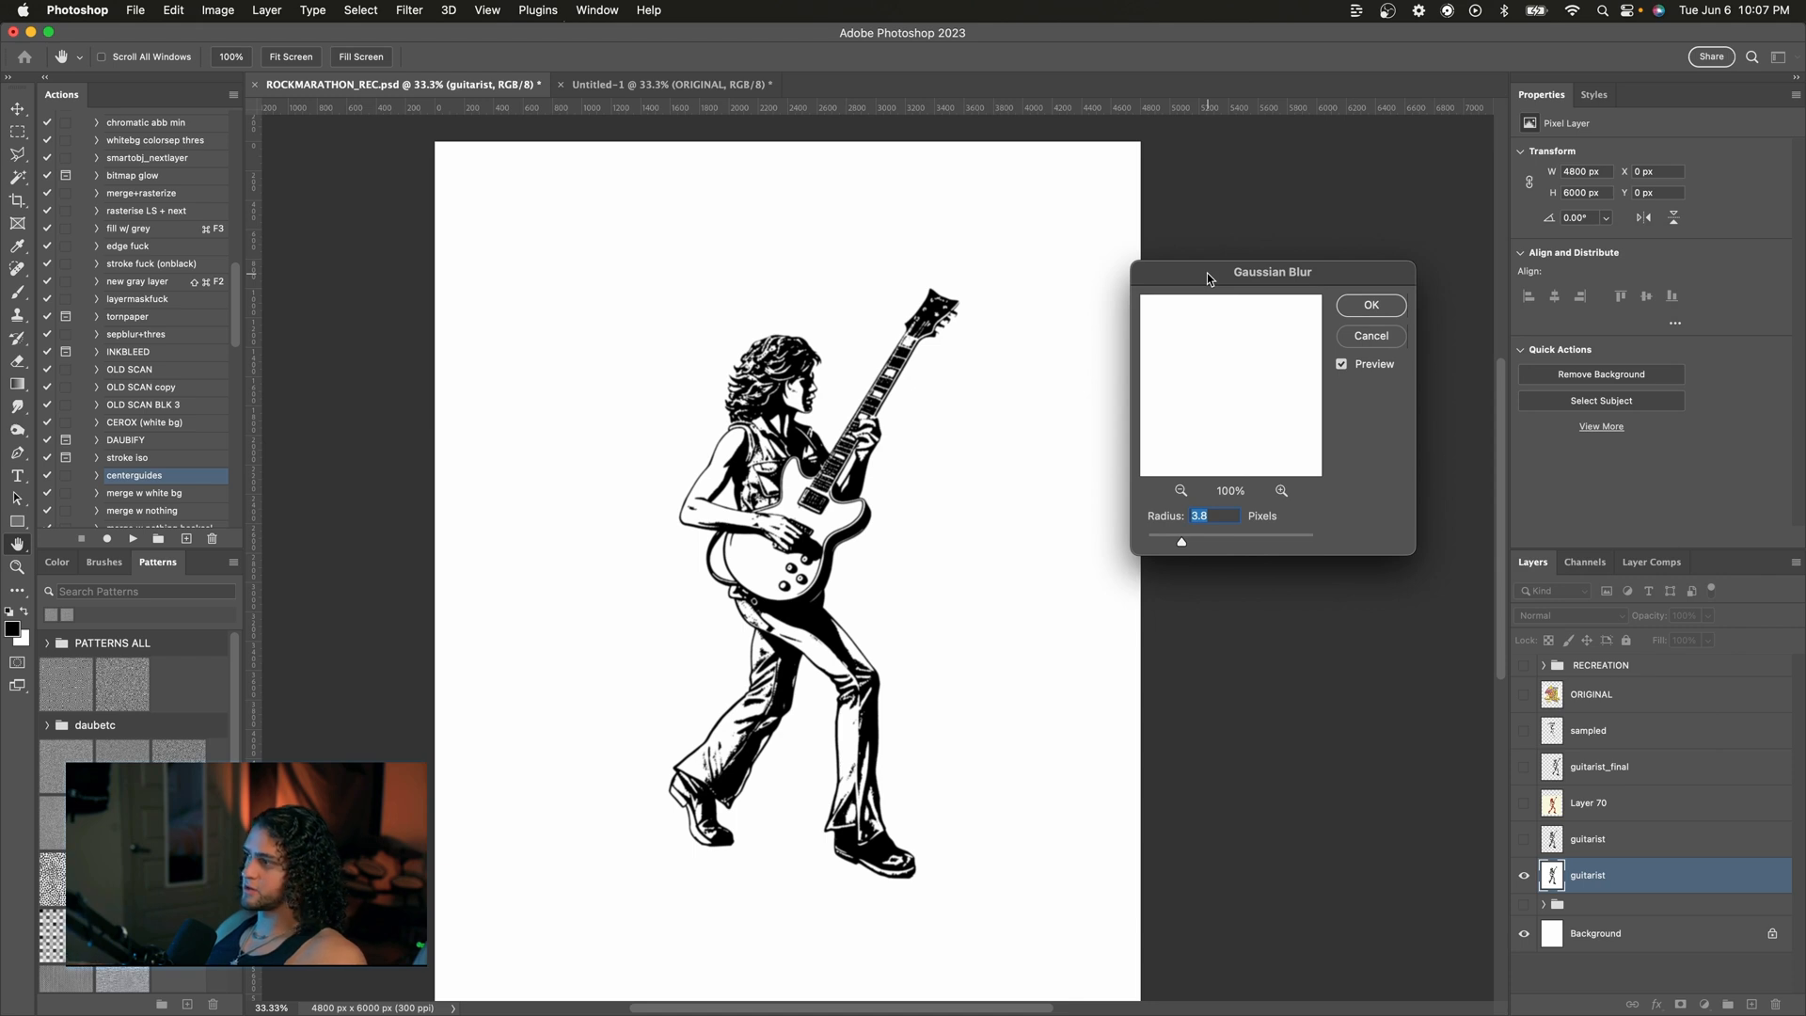
left_click_drag(1207, 273, 1203, 308)
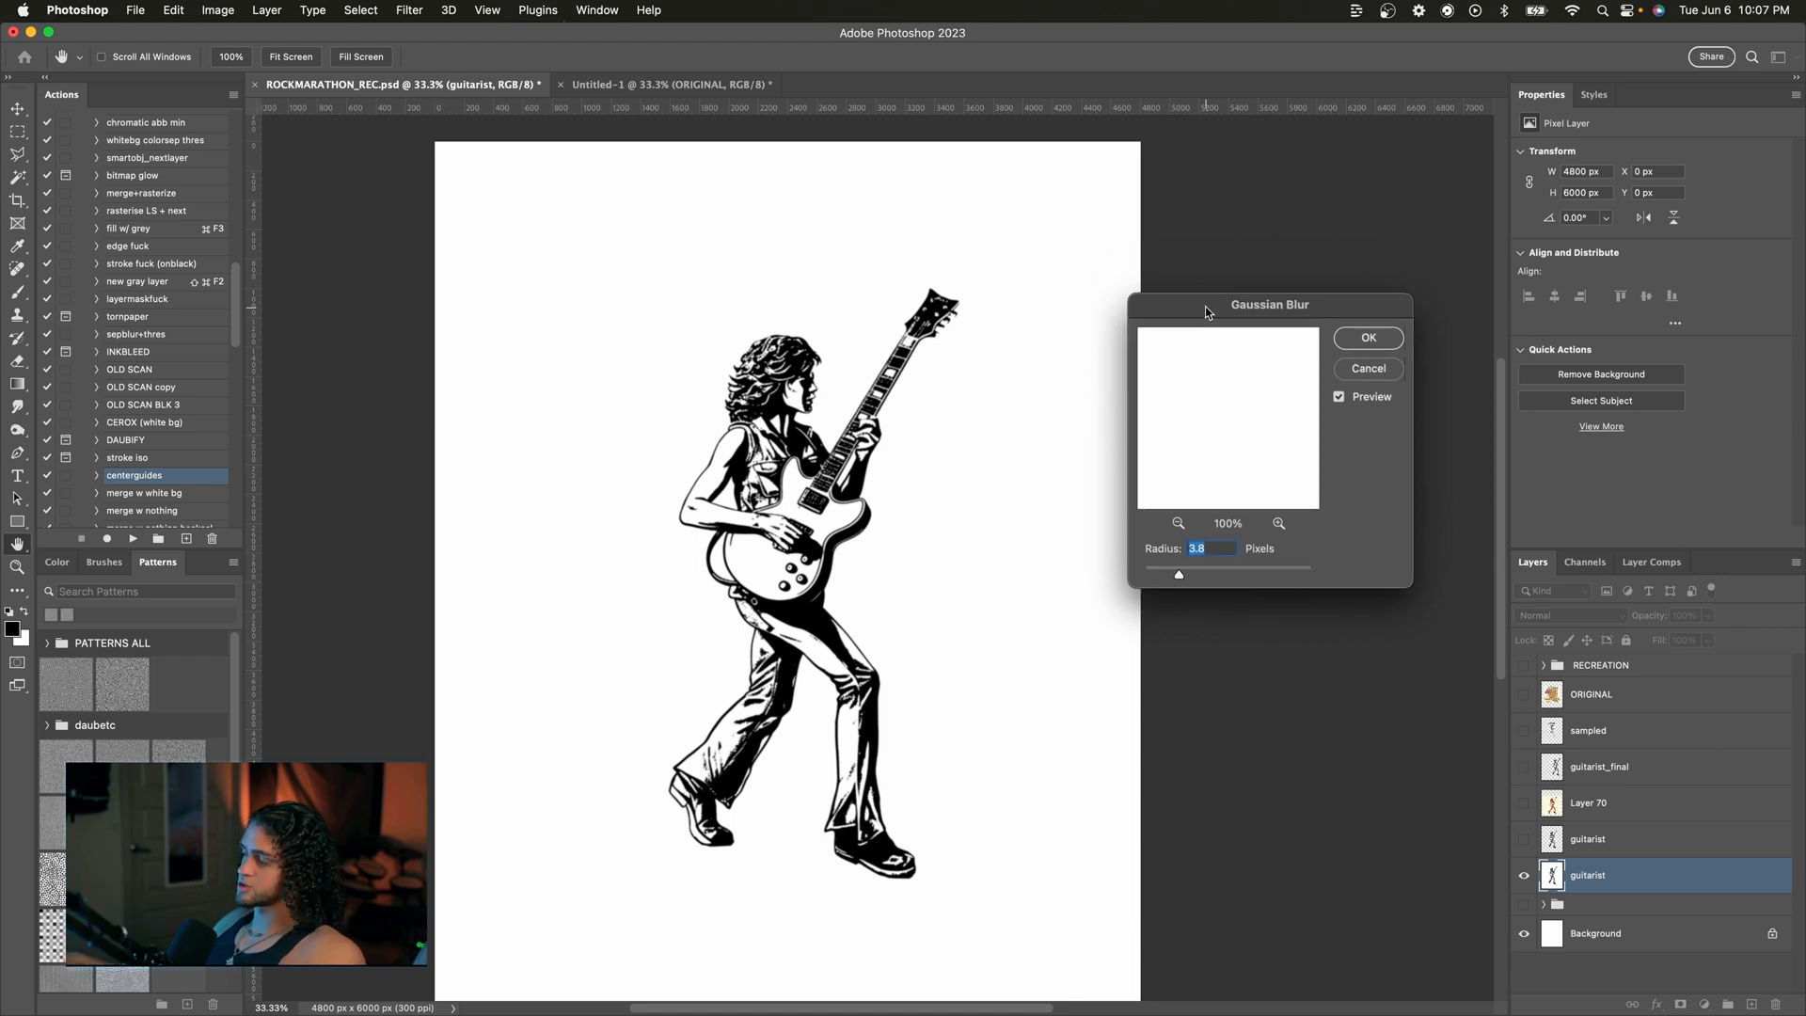
key("Return")
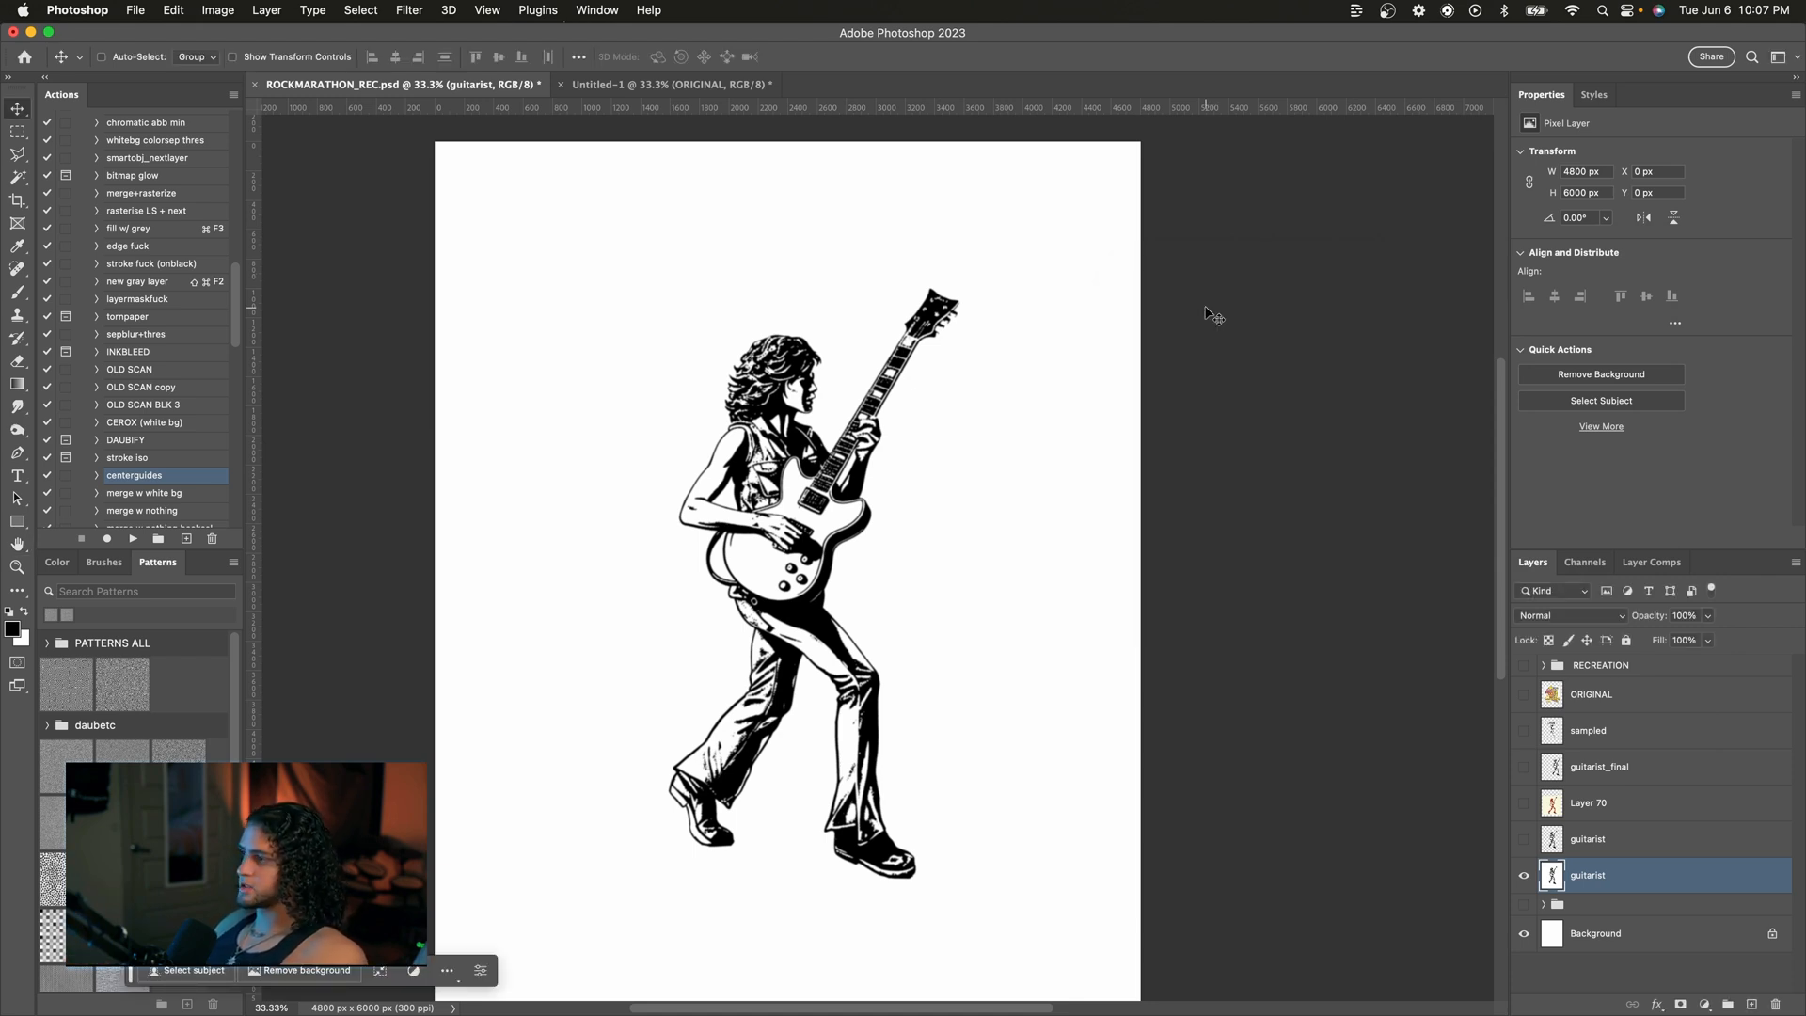
Step: Add a Threshold adjustment layer above the guitarist and set the threshold level to 31
left_click(1704, 1004)
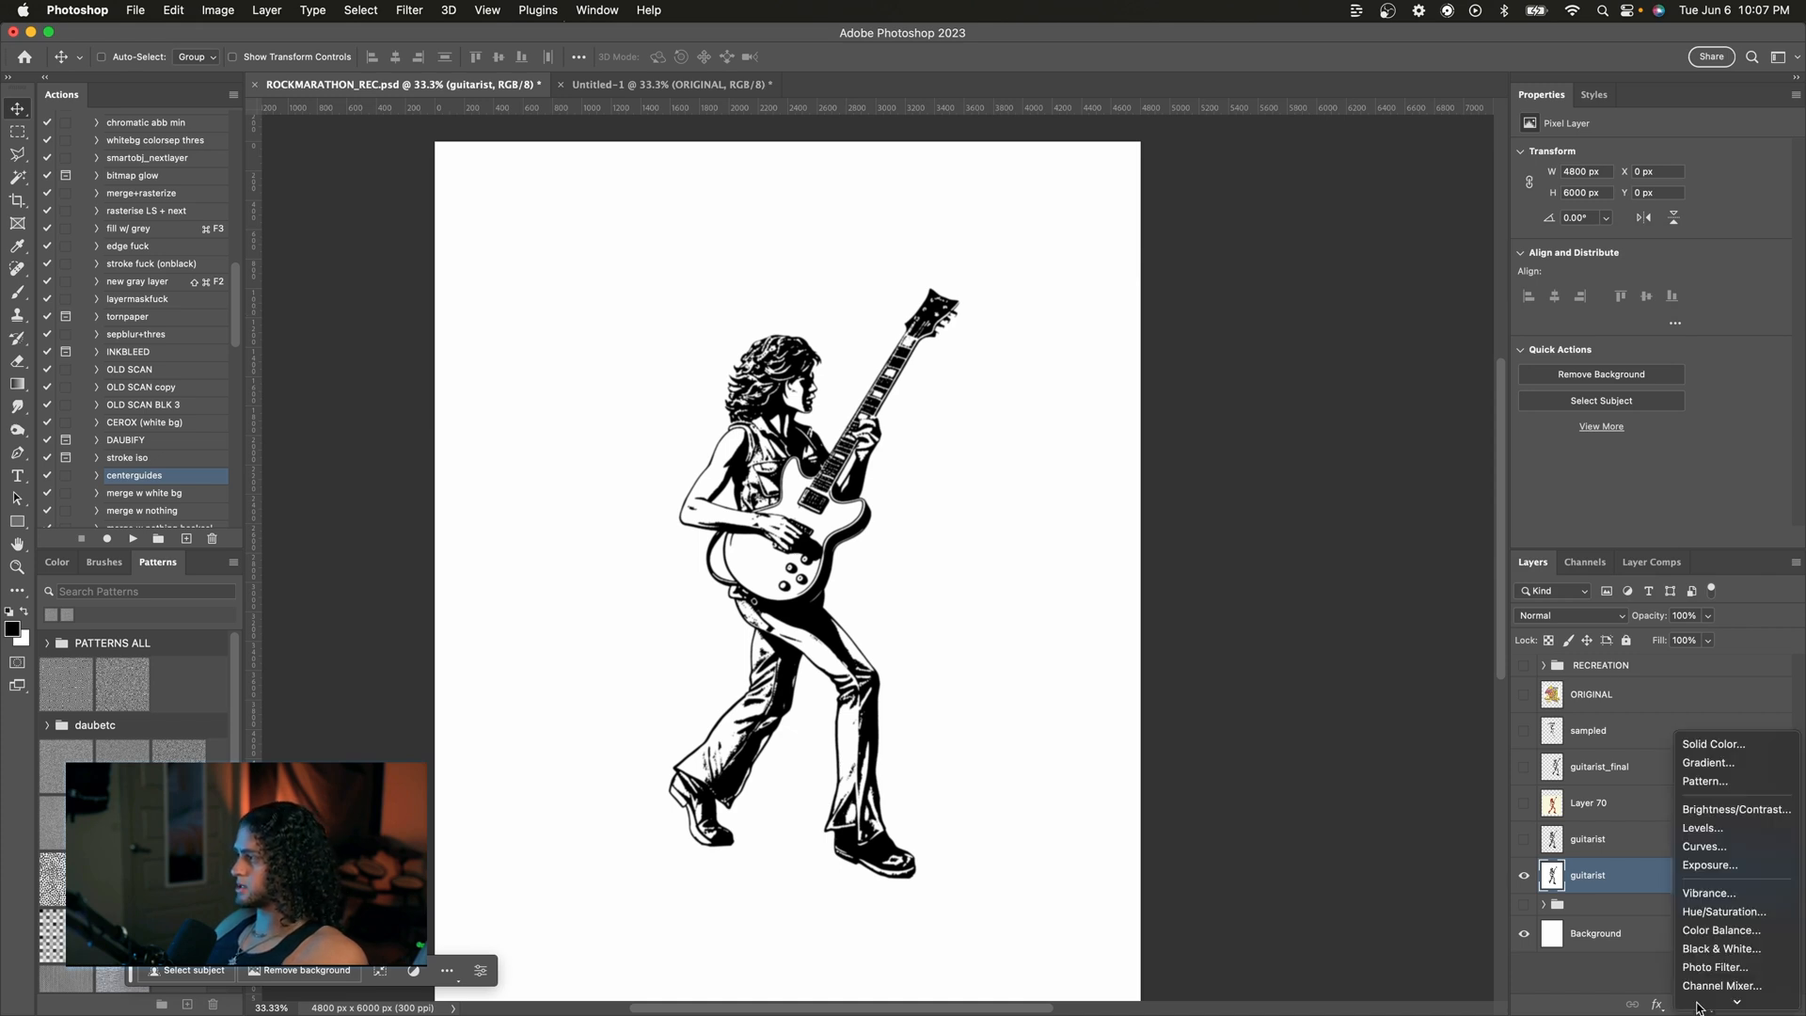
left_click(1710, 959)
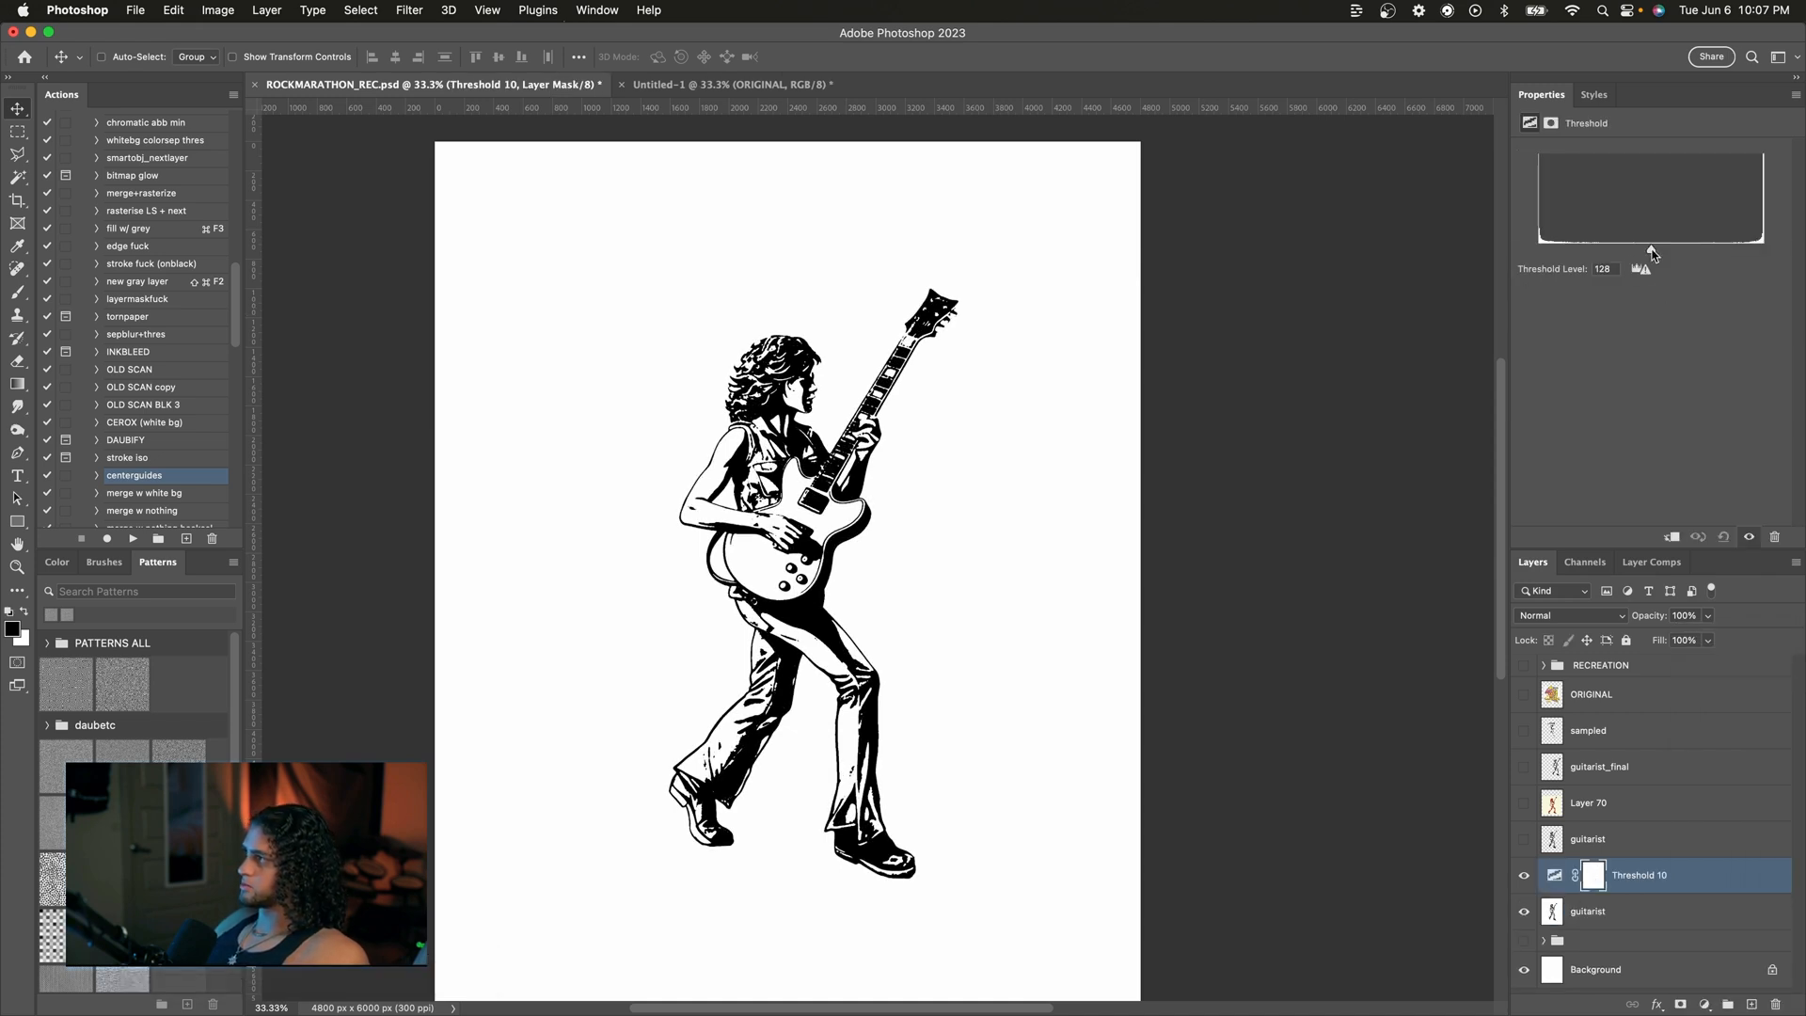
mouse_move(1652, 251)
left_mouse_down()
mouse_move(1610, 251)
mouse_move(1630, 252)
left_mouse_up()
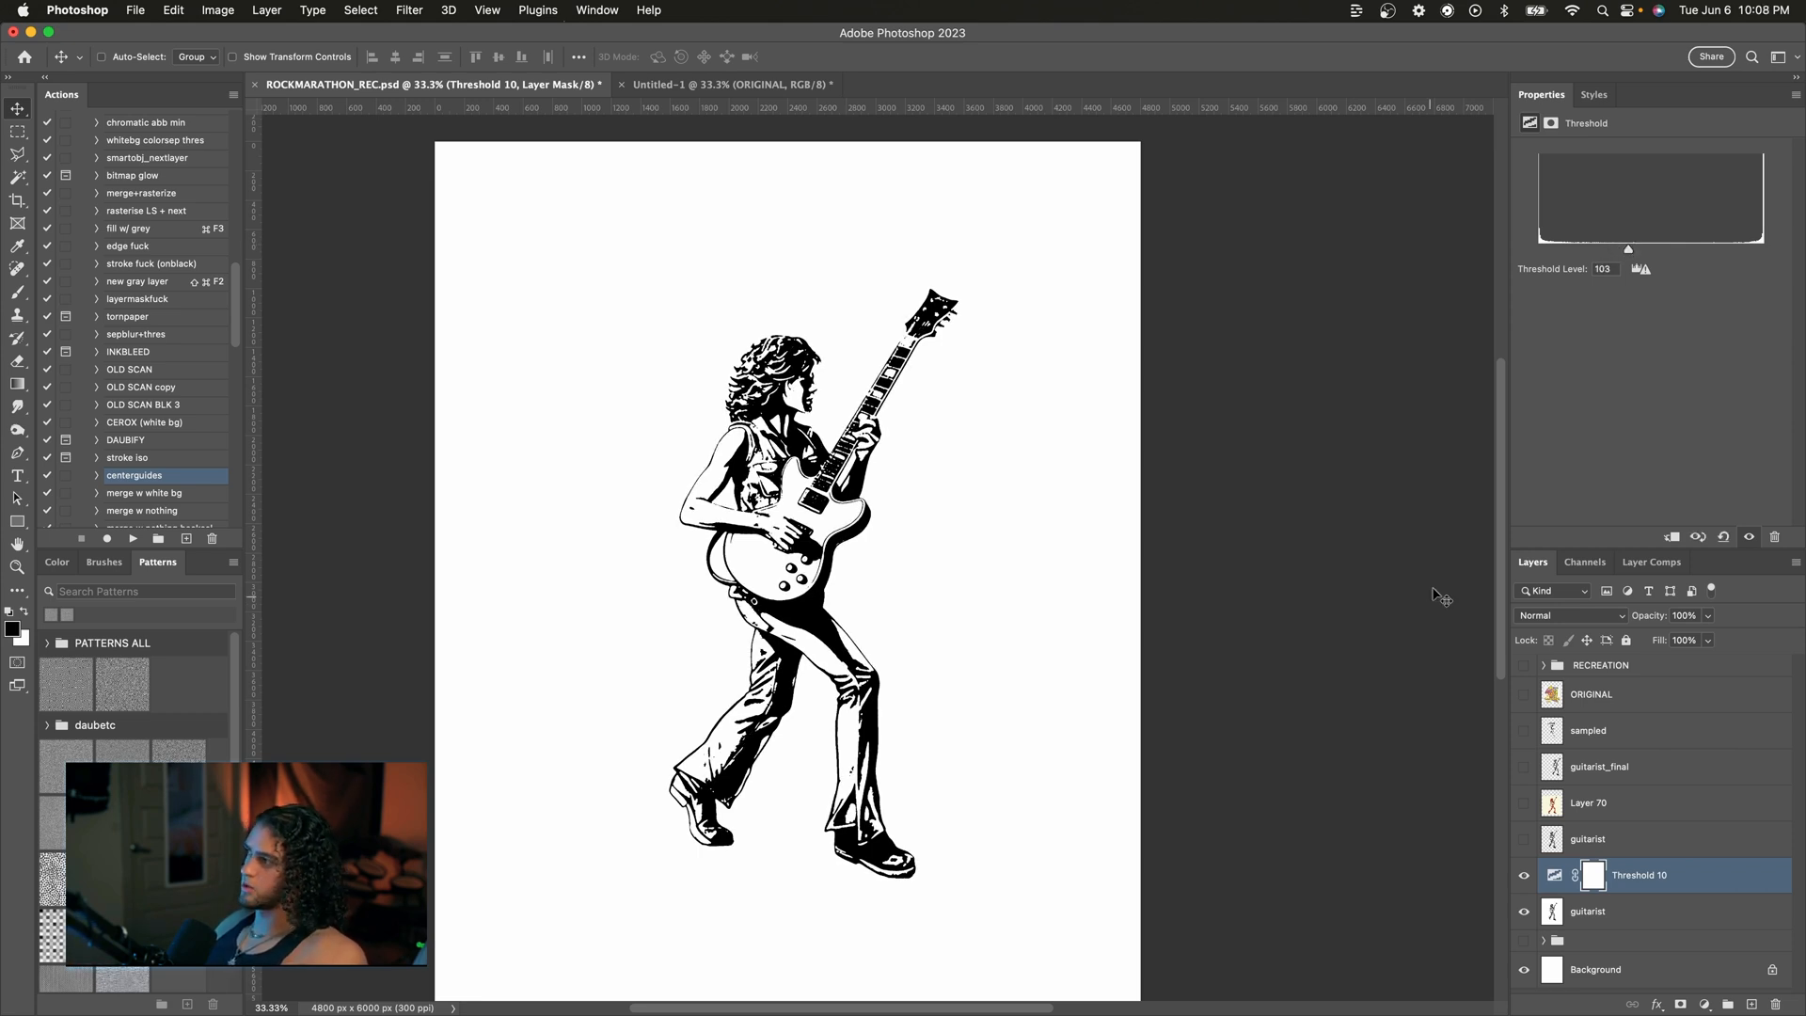
left_click_drag(1627, 252, 1566, 252)
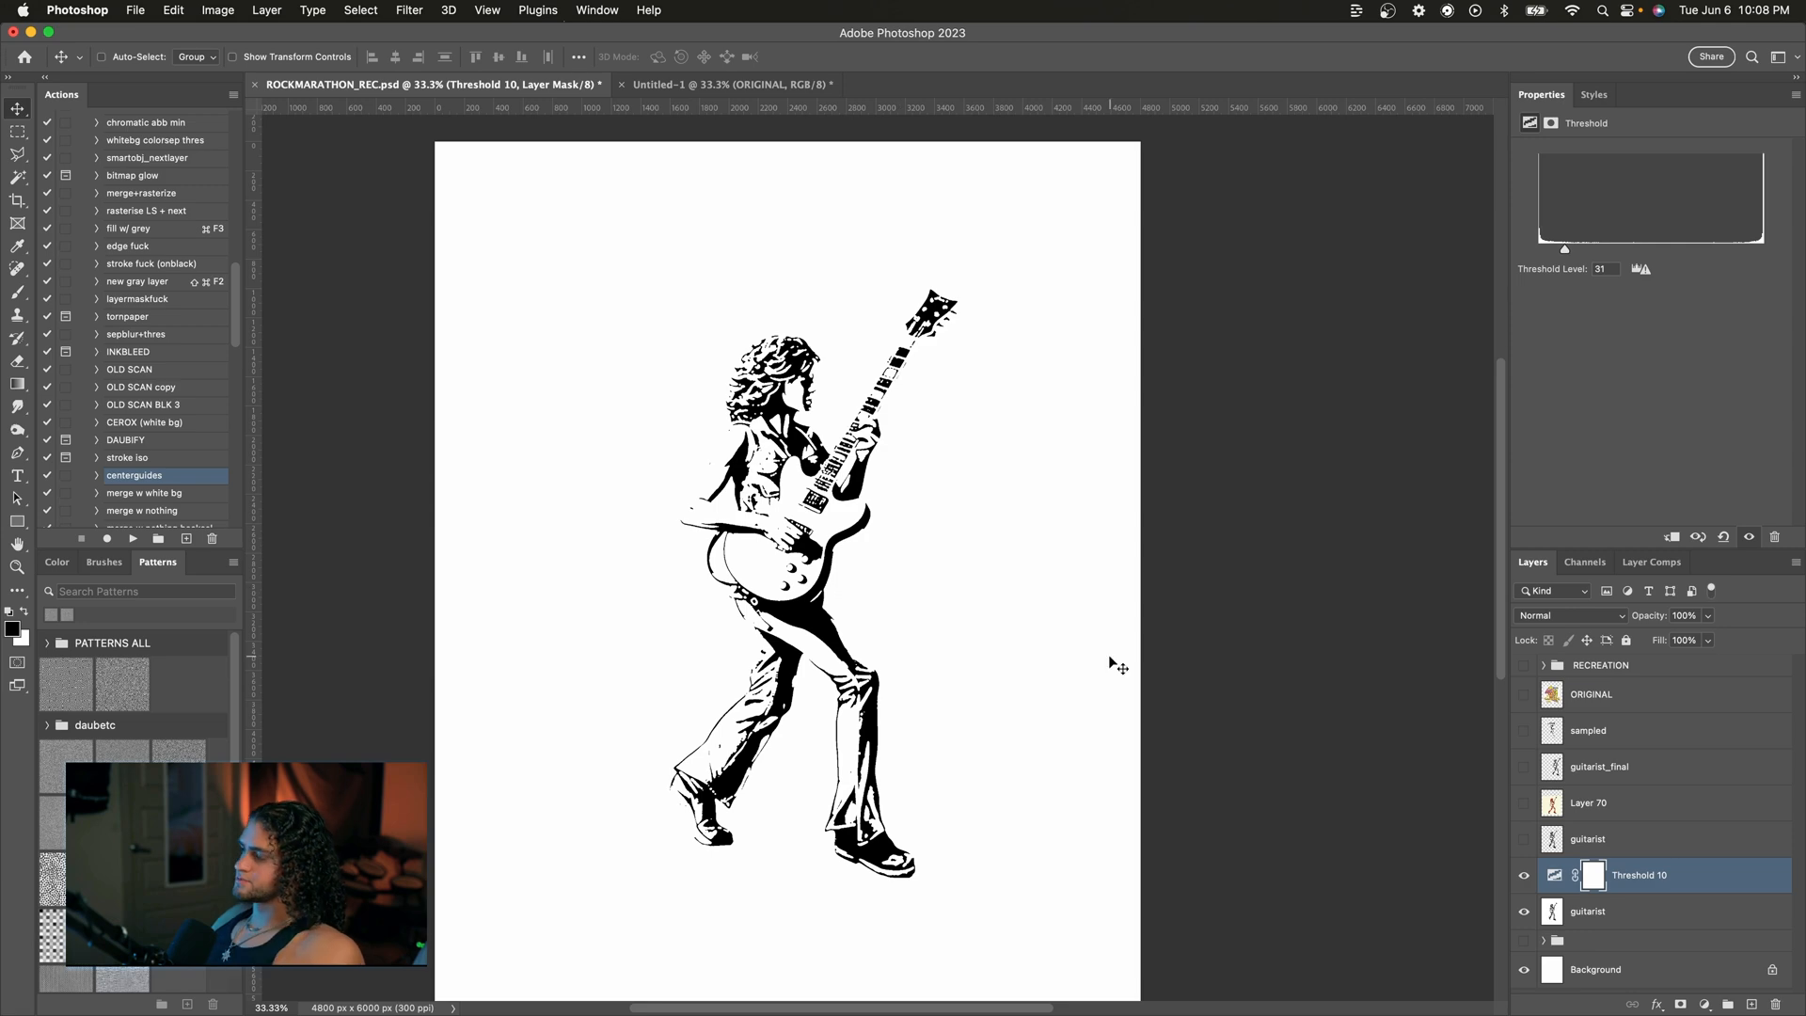
Step: Add a Levels adjustment above the guitarist layer with the midtone input set to 0.39
key("super+minus")
key("super+equal")
key("super+equal")
key("super+minus")
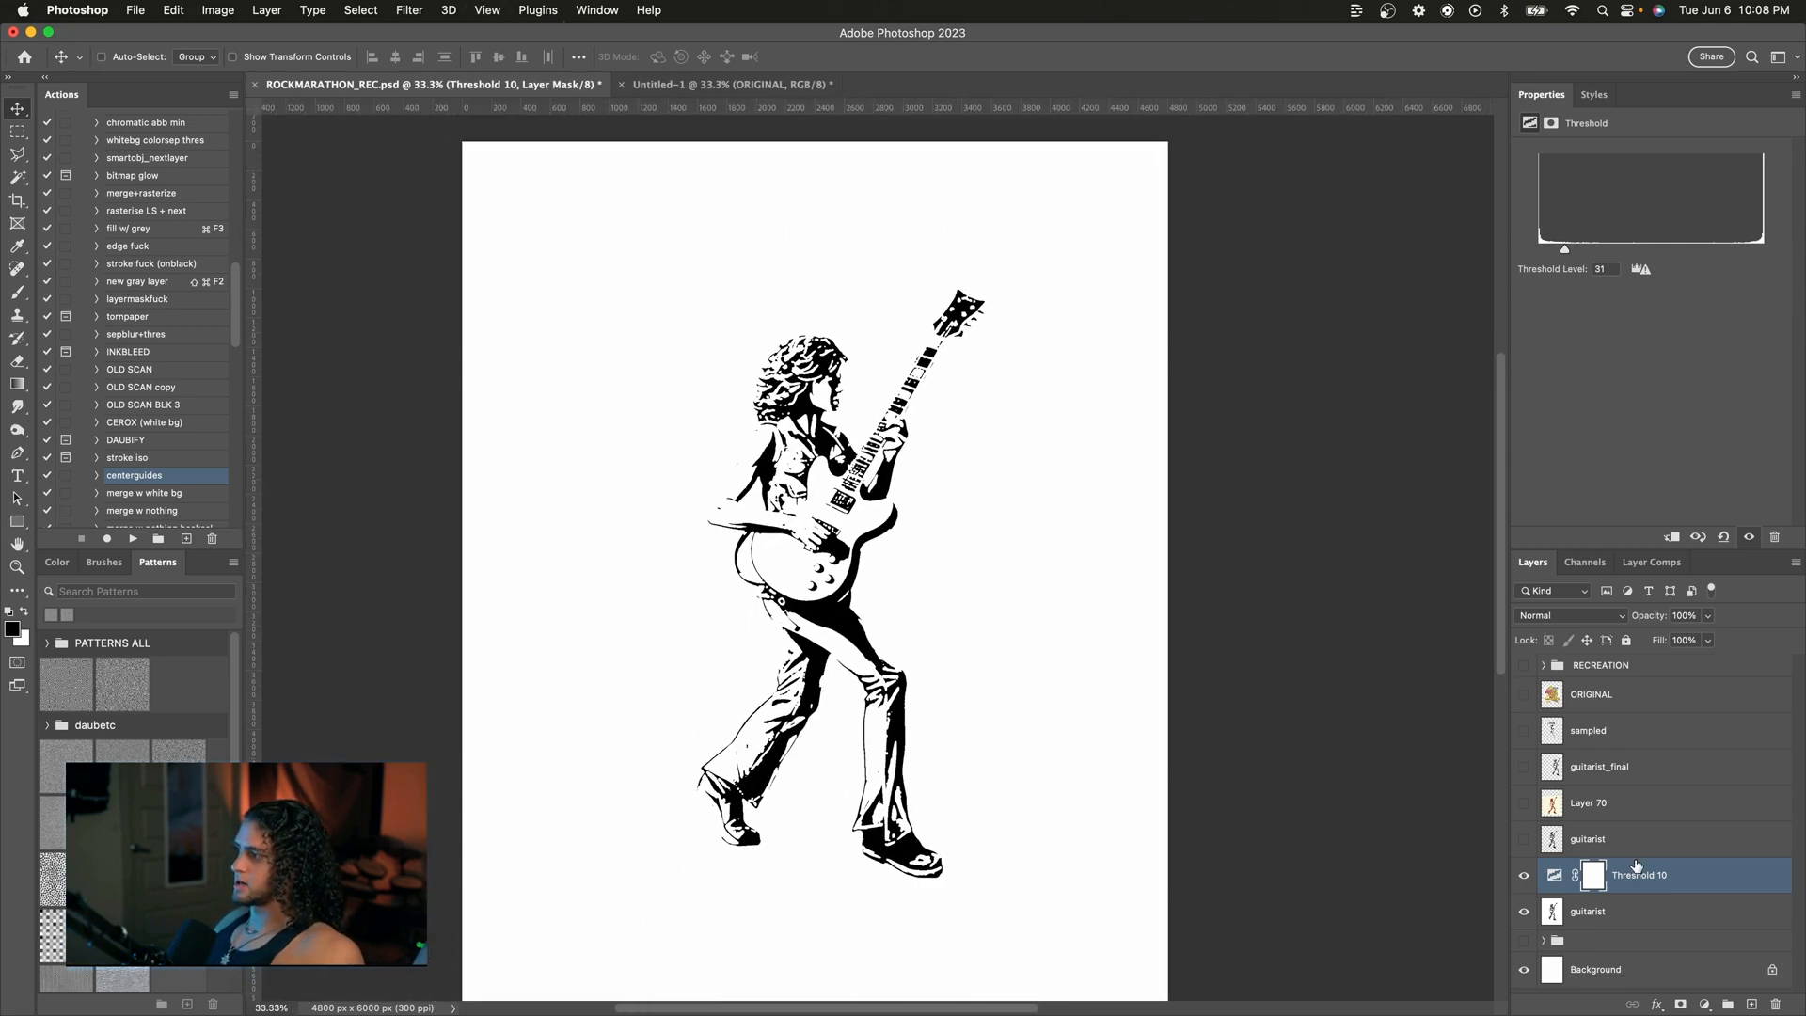
left_click(1632, 919)
left_click(1704, 1005)
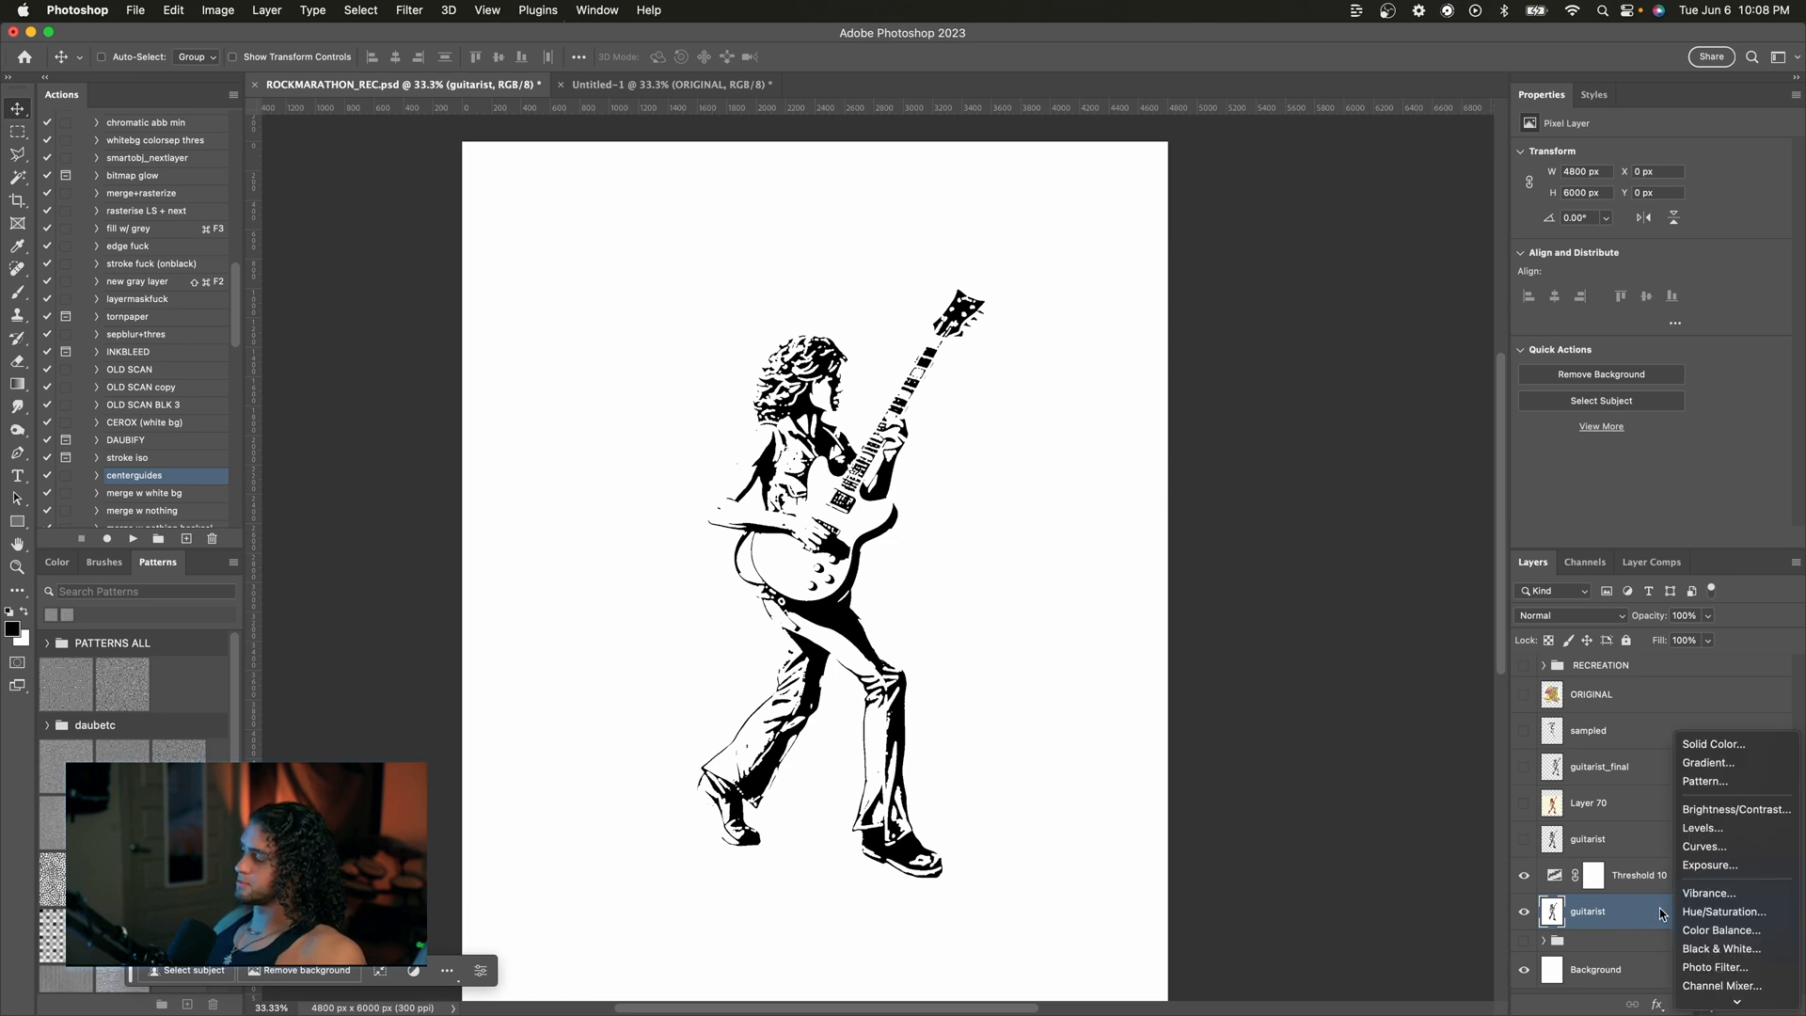
left_click(1702, 830)
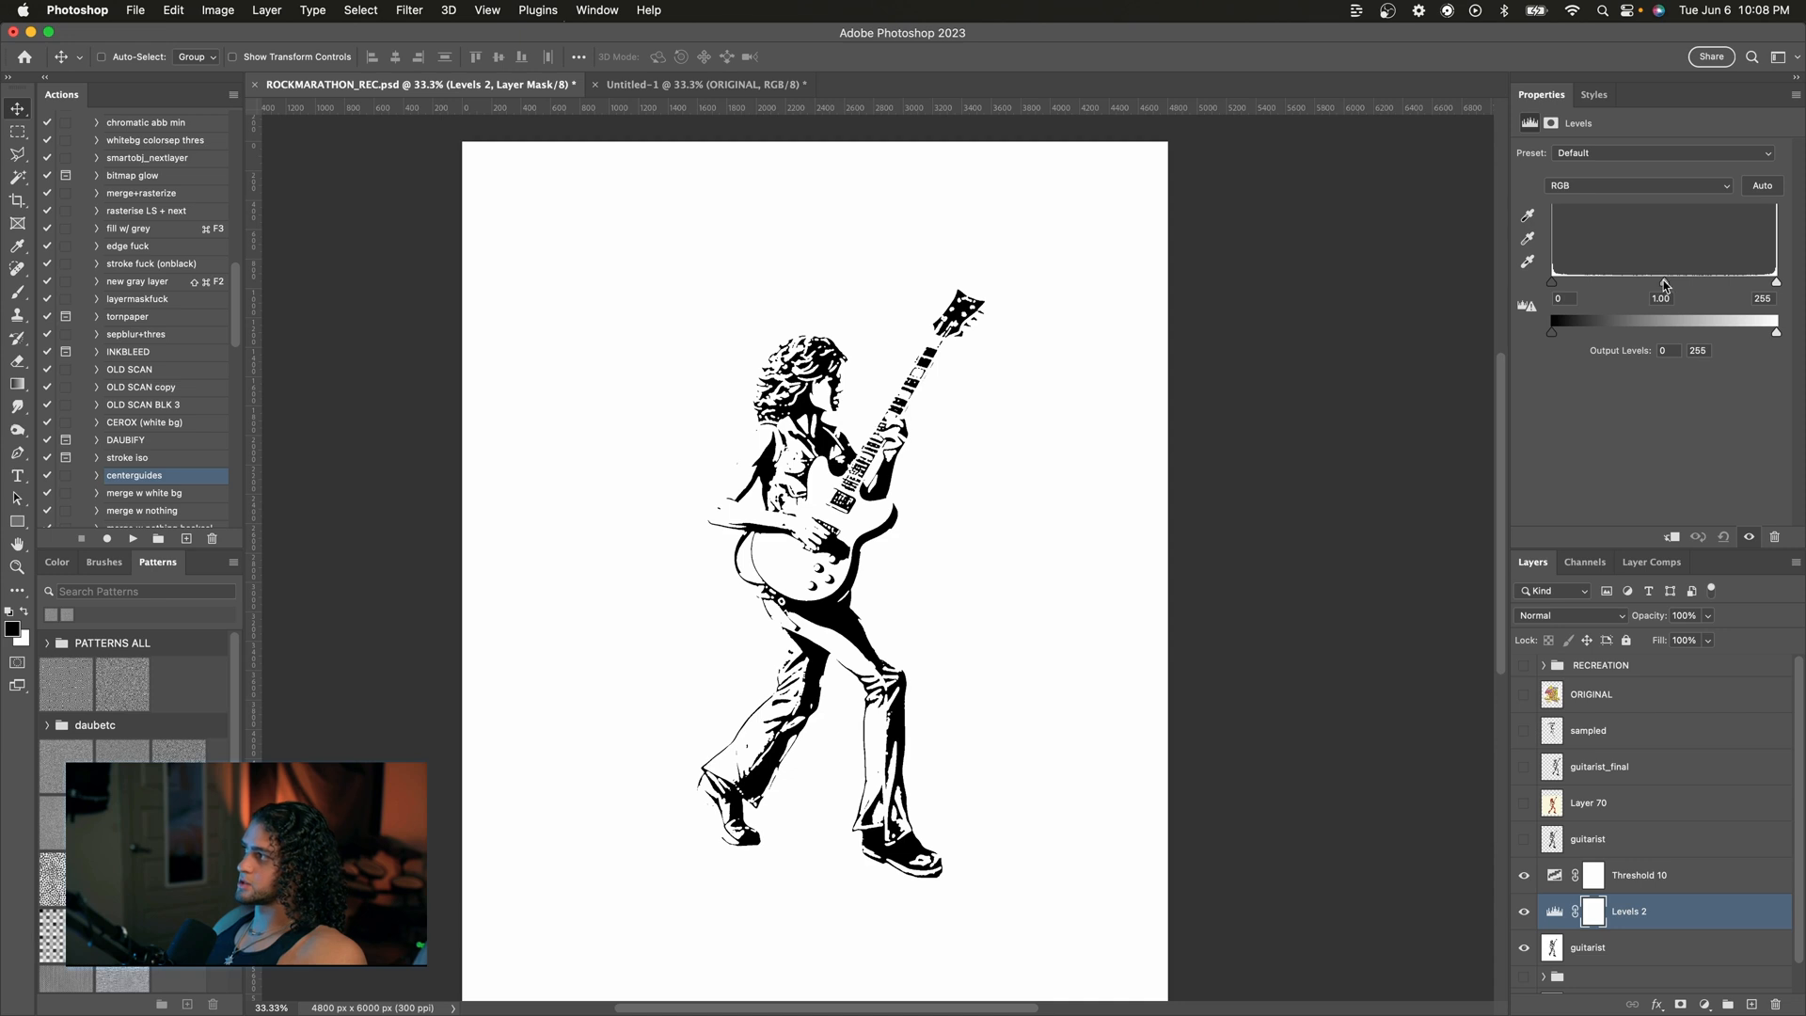
left_click_drag(1666, 286, 1724, 287)
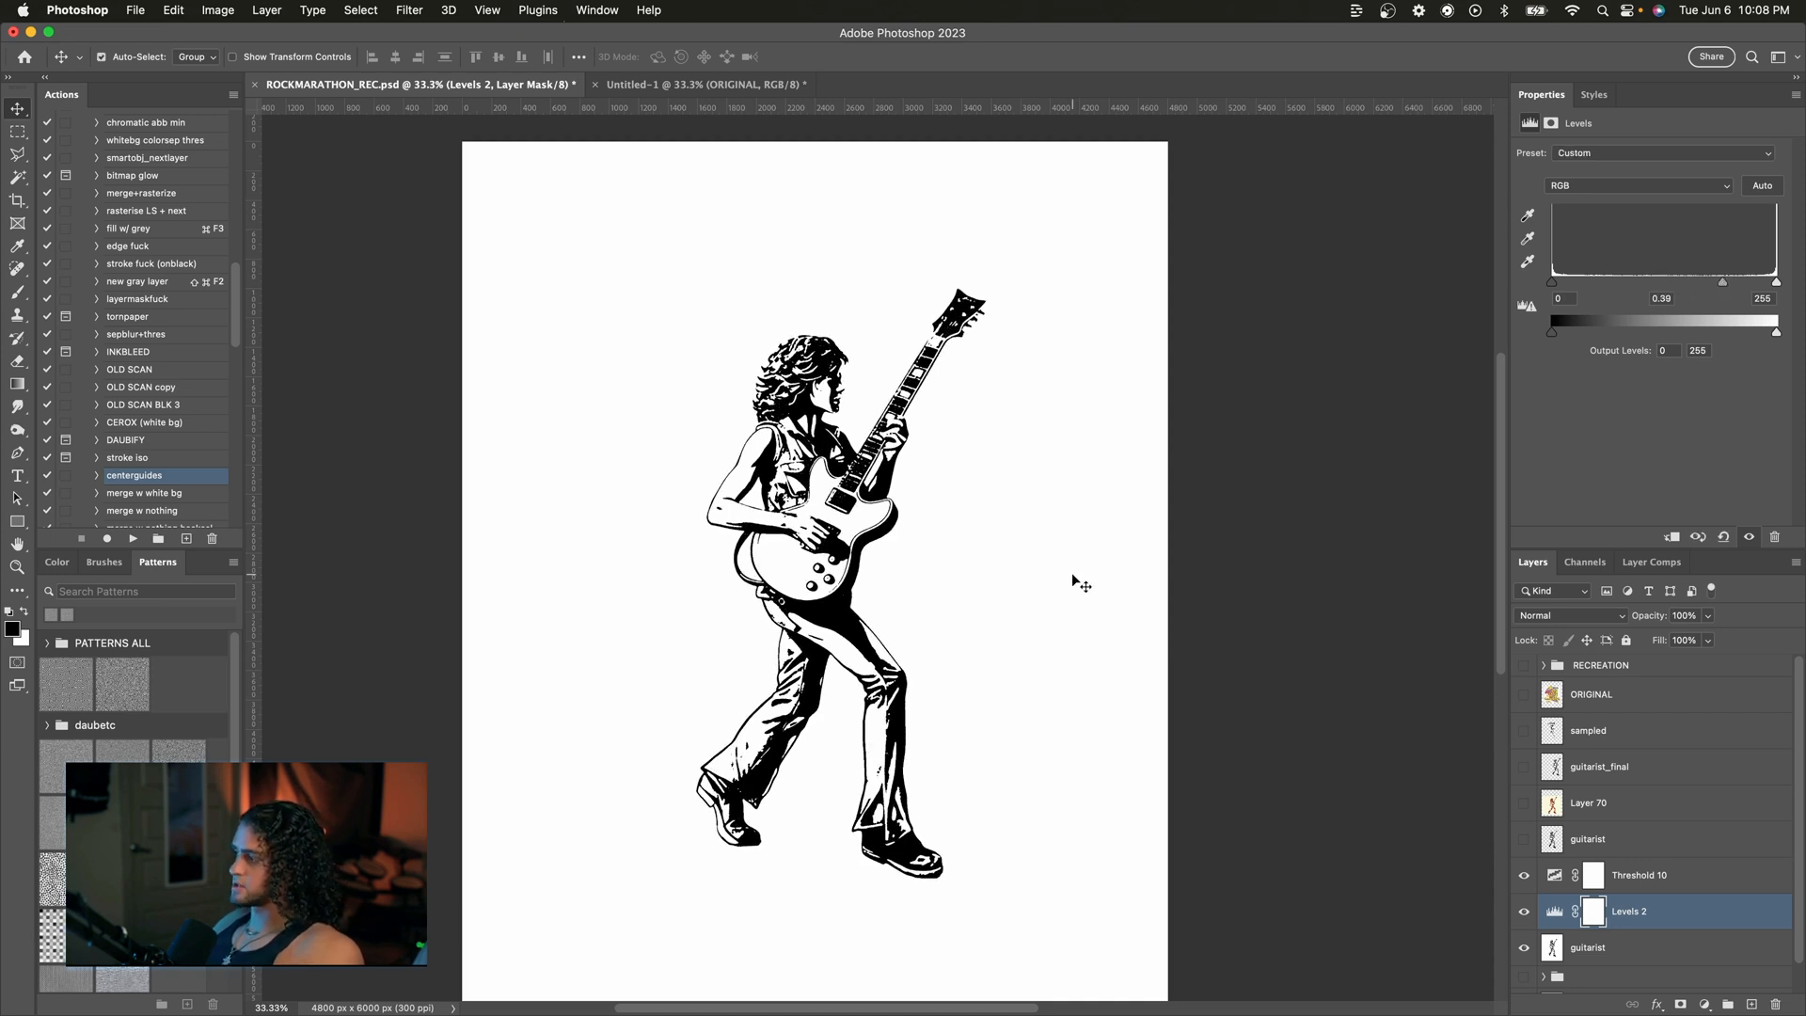
Step: Invert the Levels mask to black and paint white with a smaller brush over the guitarist's shoulder area
key("super+i")
key("b")
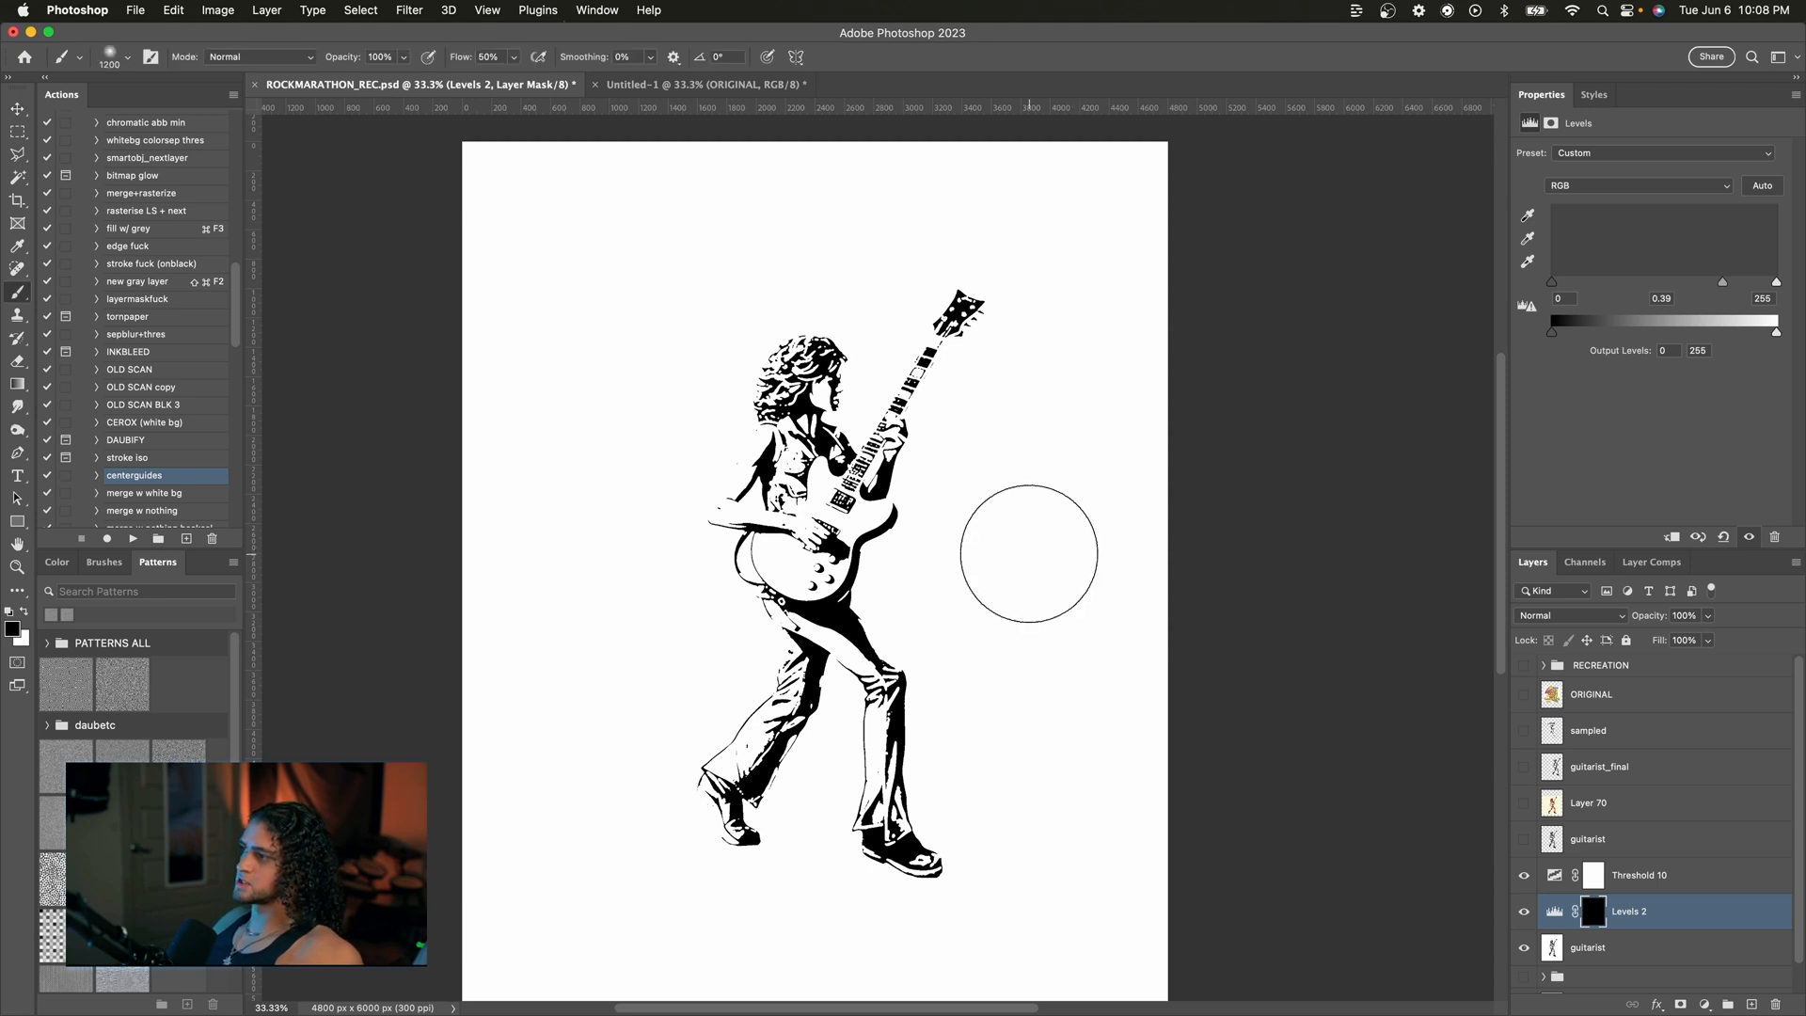
key("bracketleft")
key("bracketleft")
key("bracketleft")
key("bracketleft")
key("bracketleft")
key("bracketleft")
key("bracketleft")
key("bracketleft")
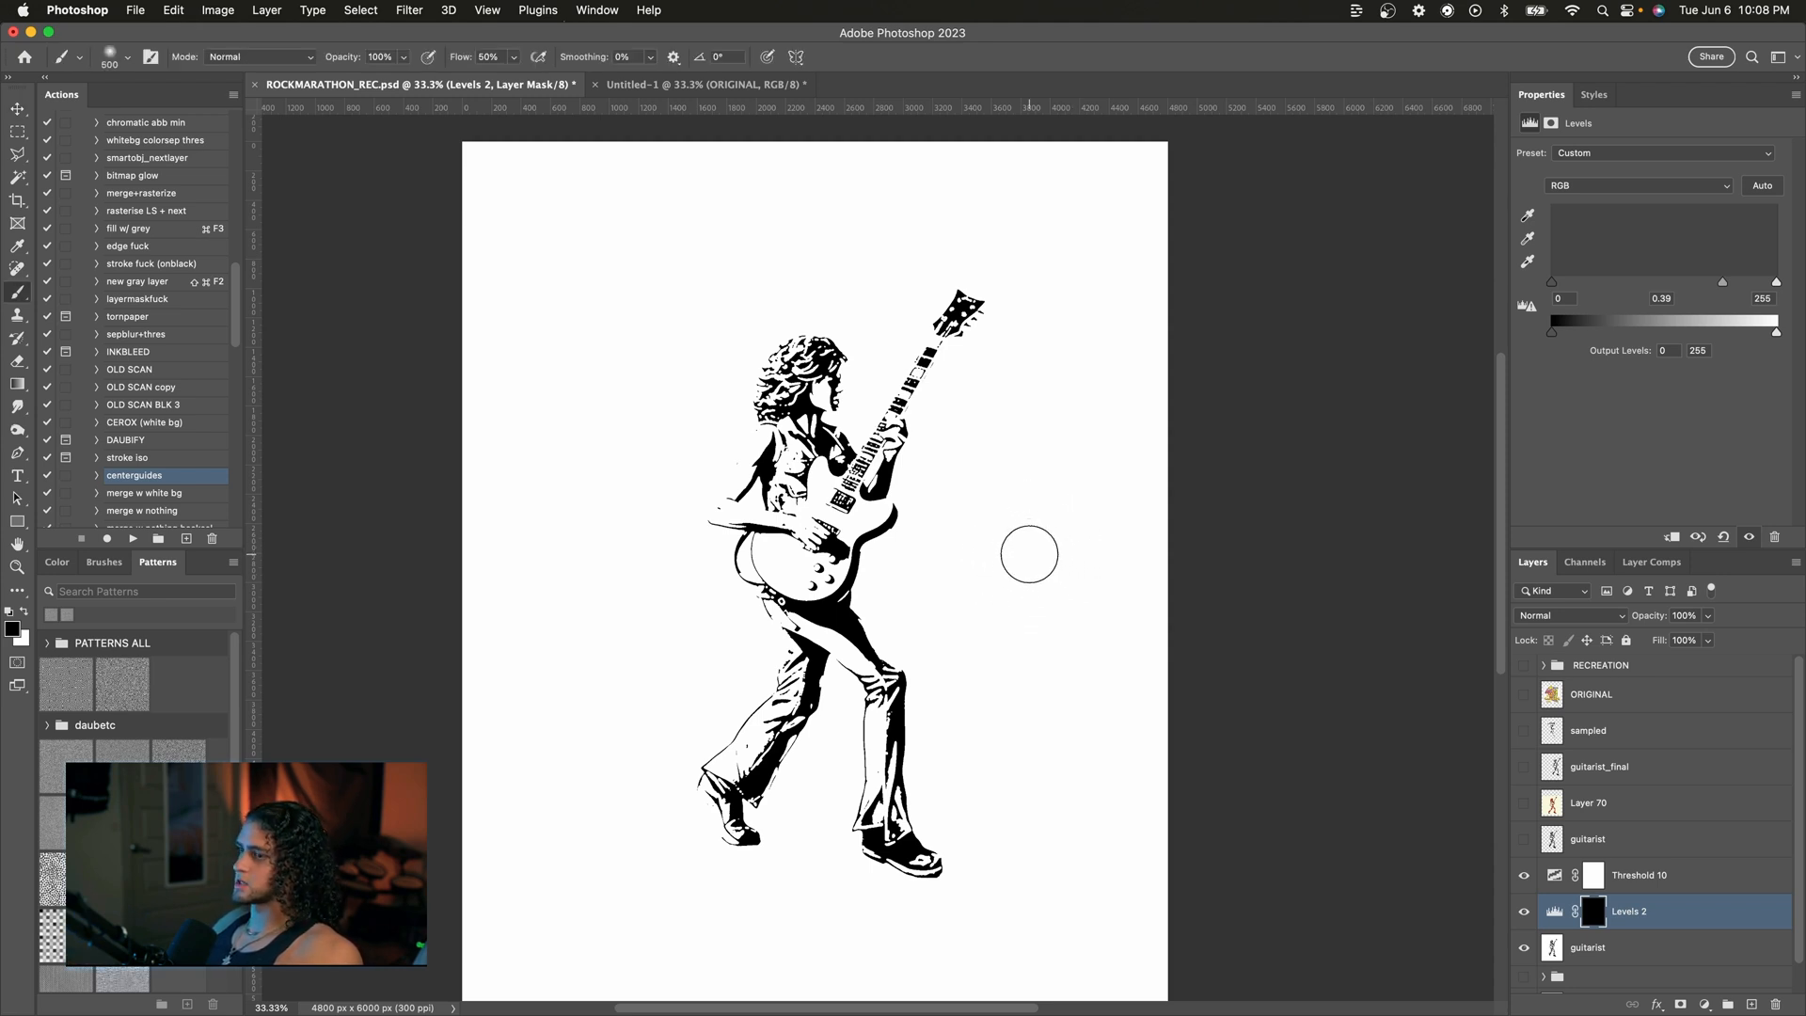
key("x")
key("bracketleft")
key("bracketleft")
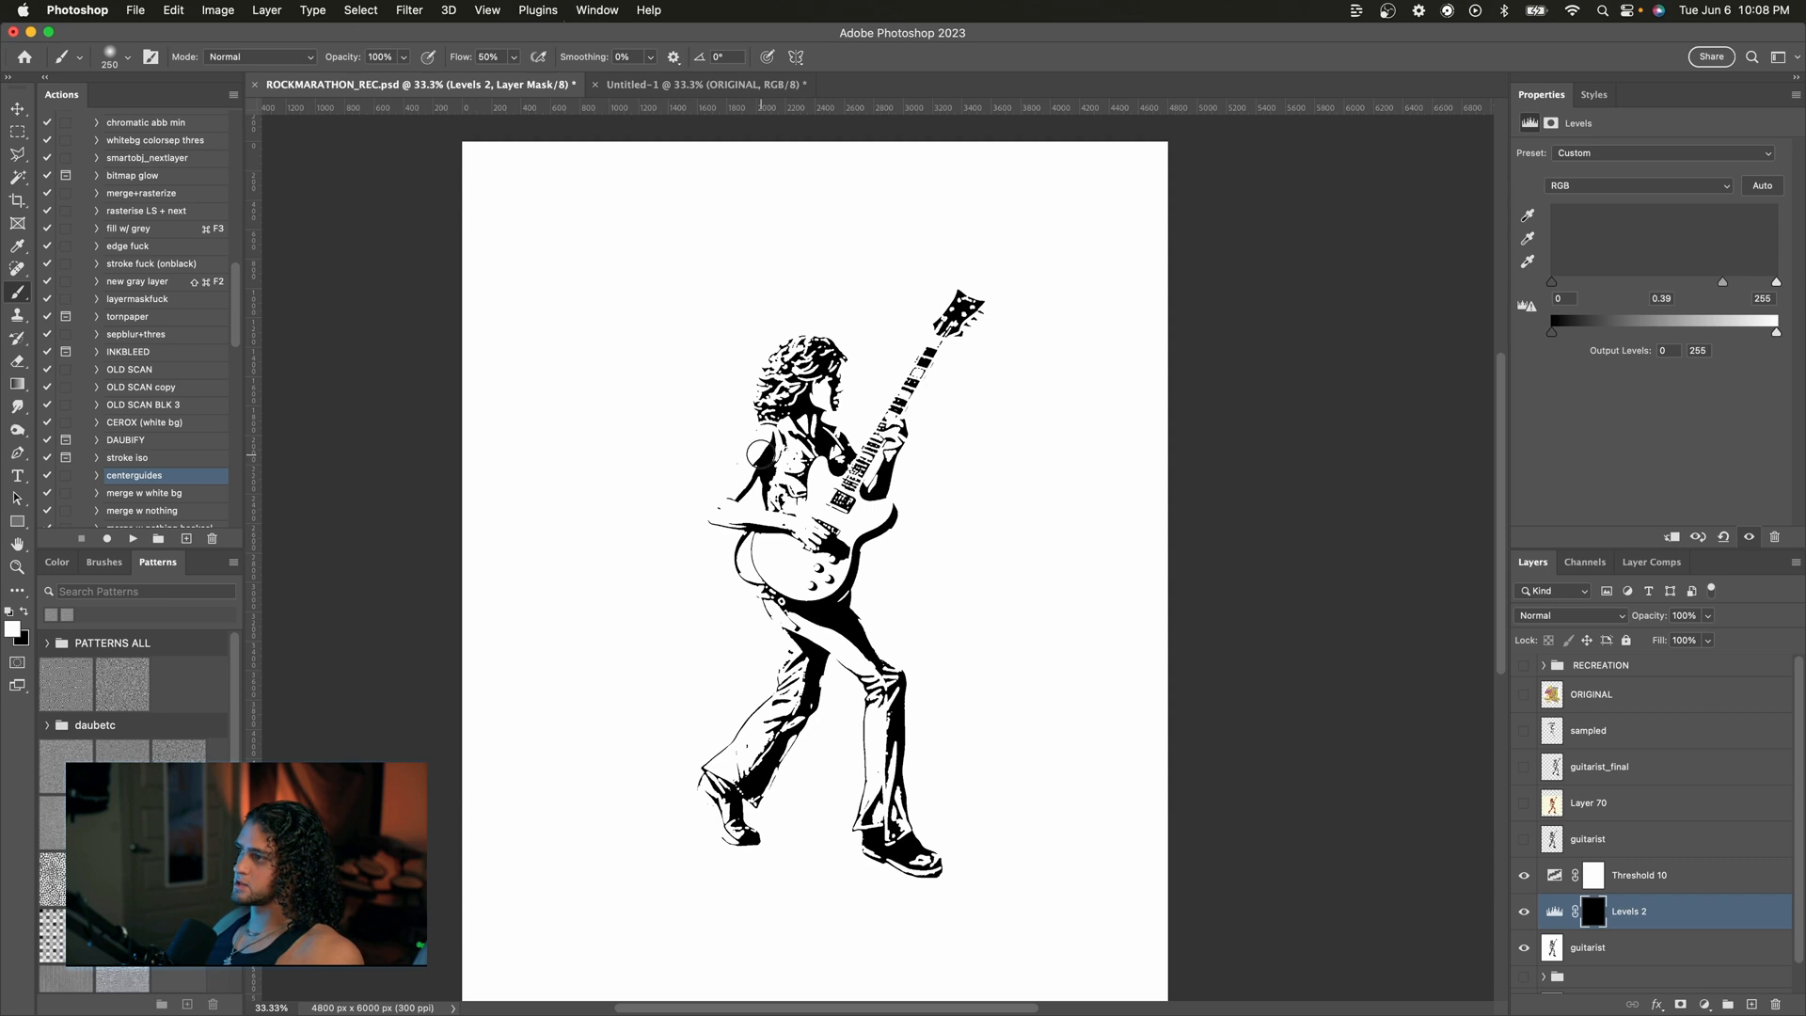
mouse_move(762, 431)
left_mouse_down()
mouse_move(715, 489)
mouse_move(754, 436)
mouse_move(710, 501)
left_mouse_up()
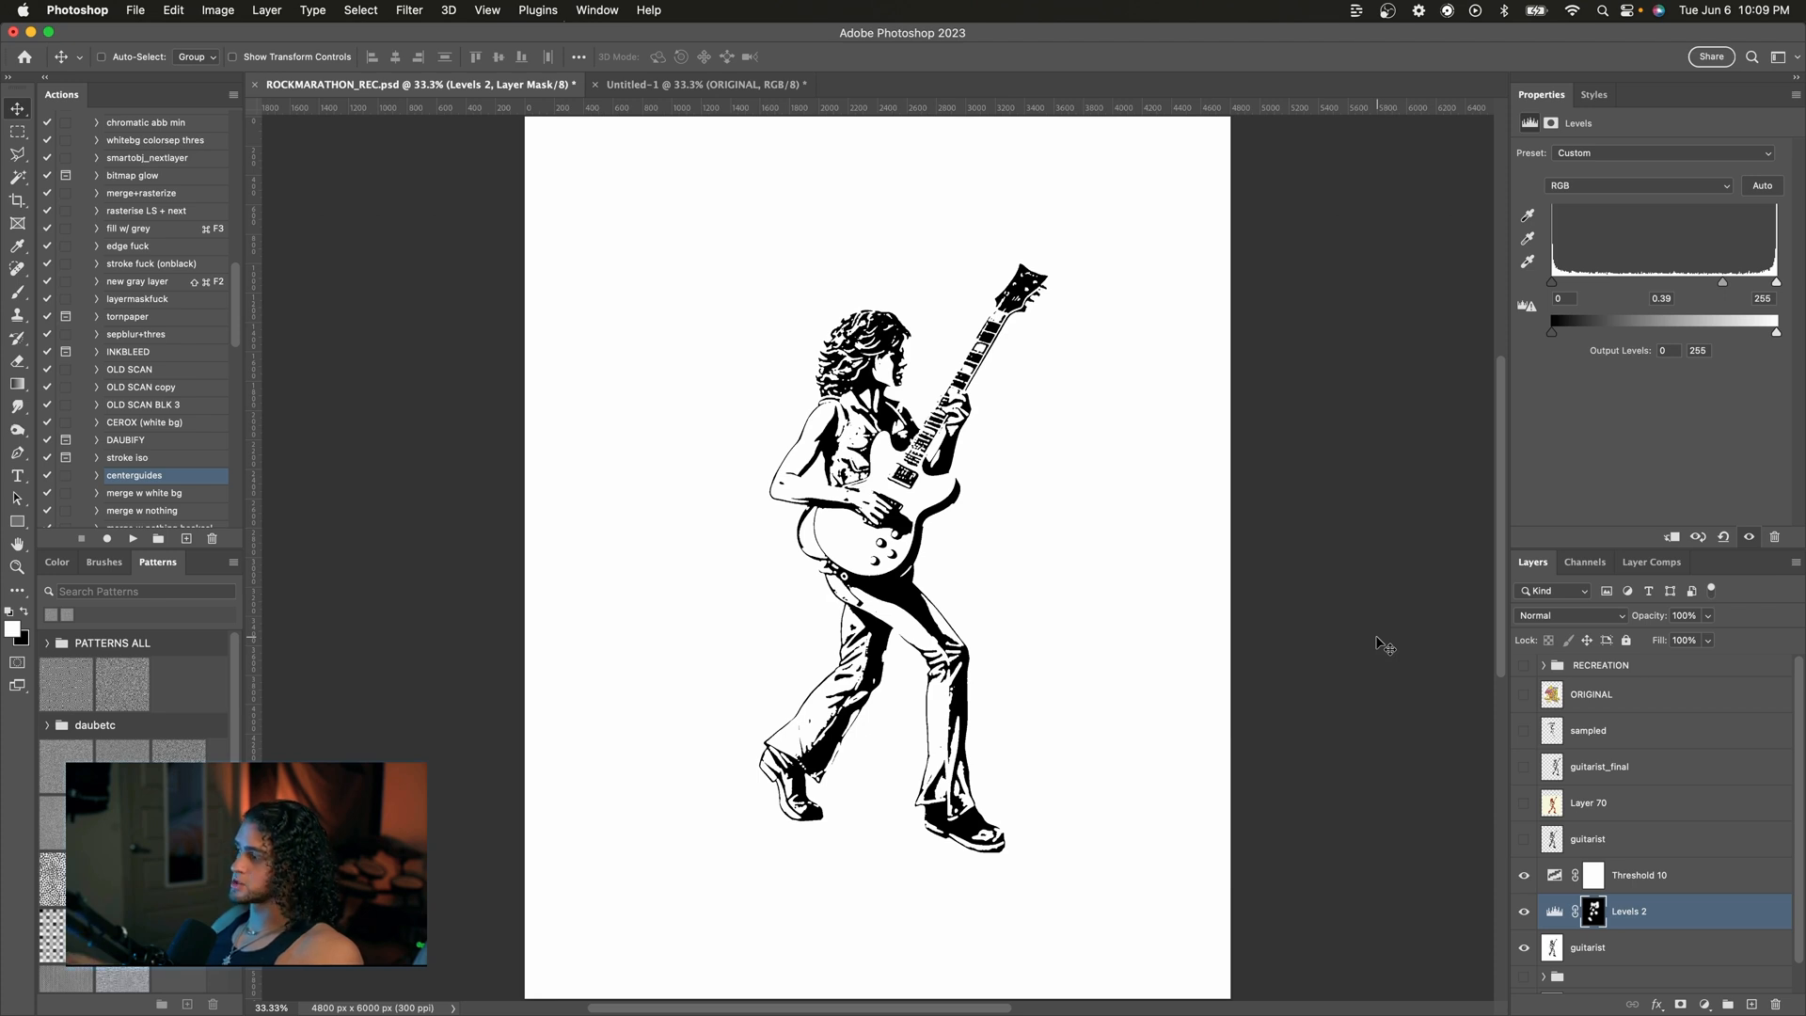
Step: Merge the Levels adjustment down into the guitarist layer
left_click(1602, 947, "shift")
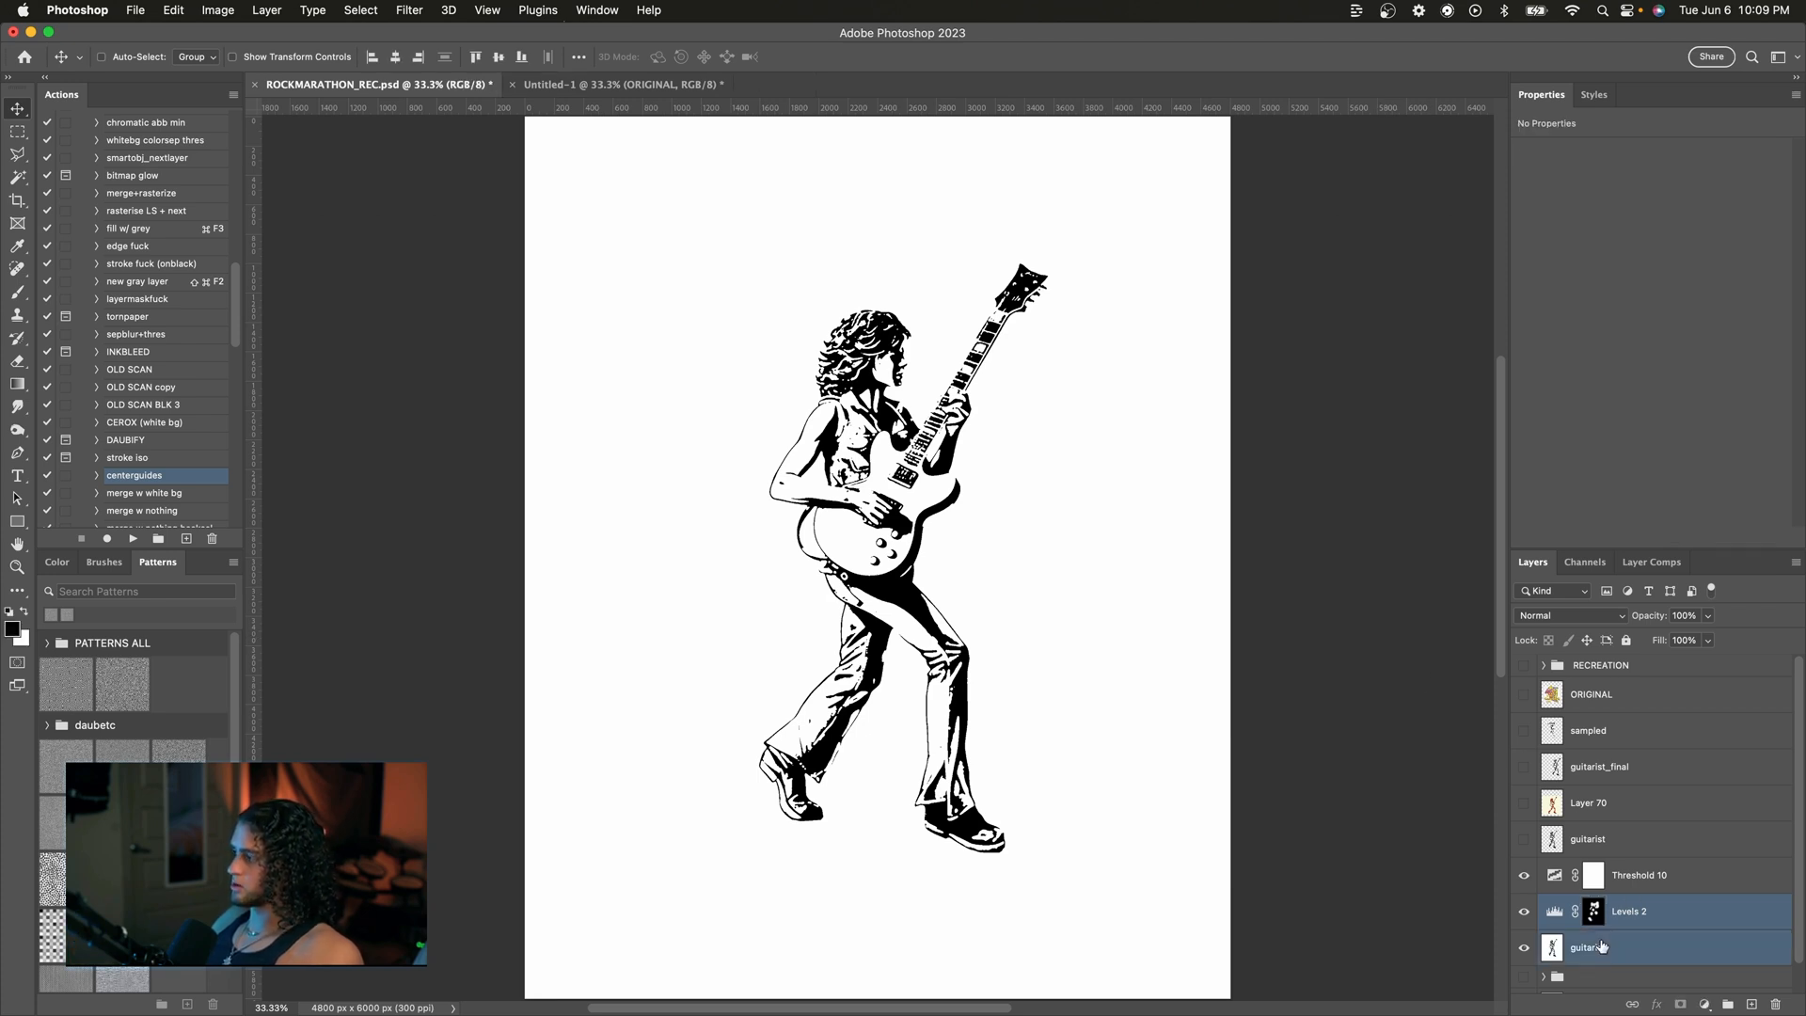
key("super+e")
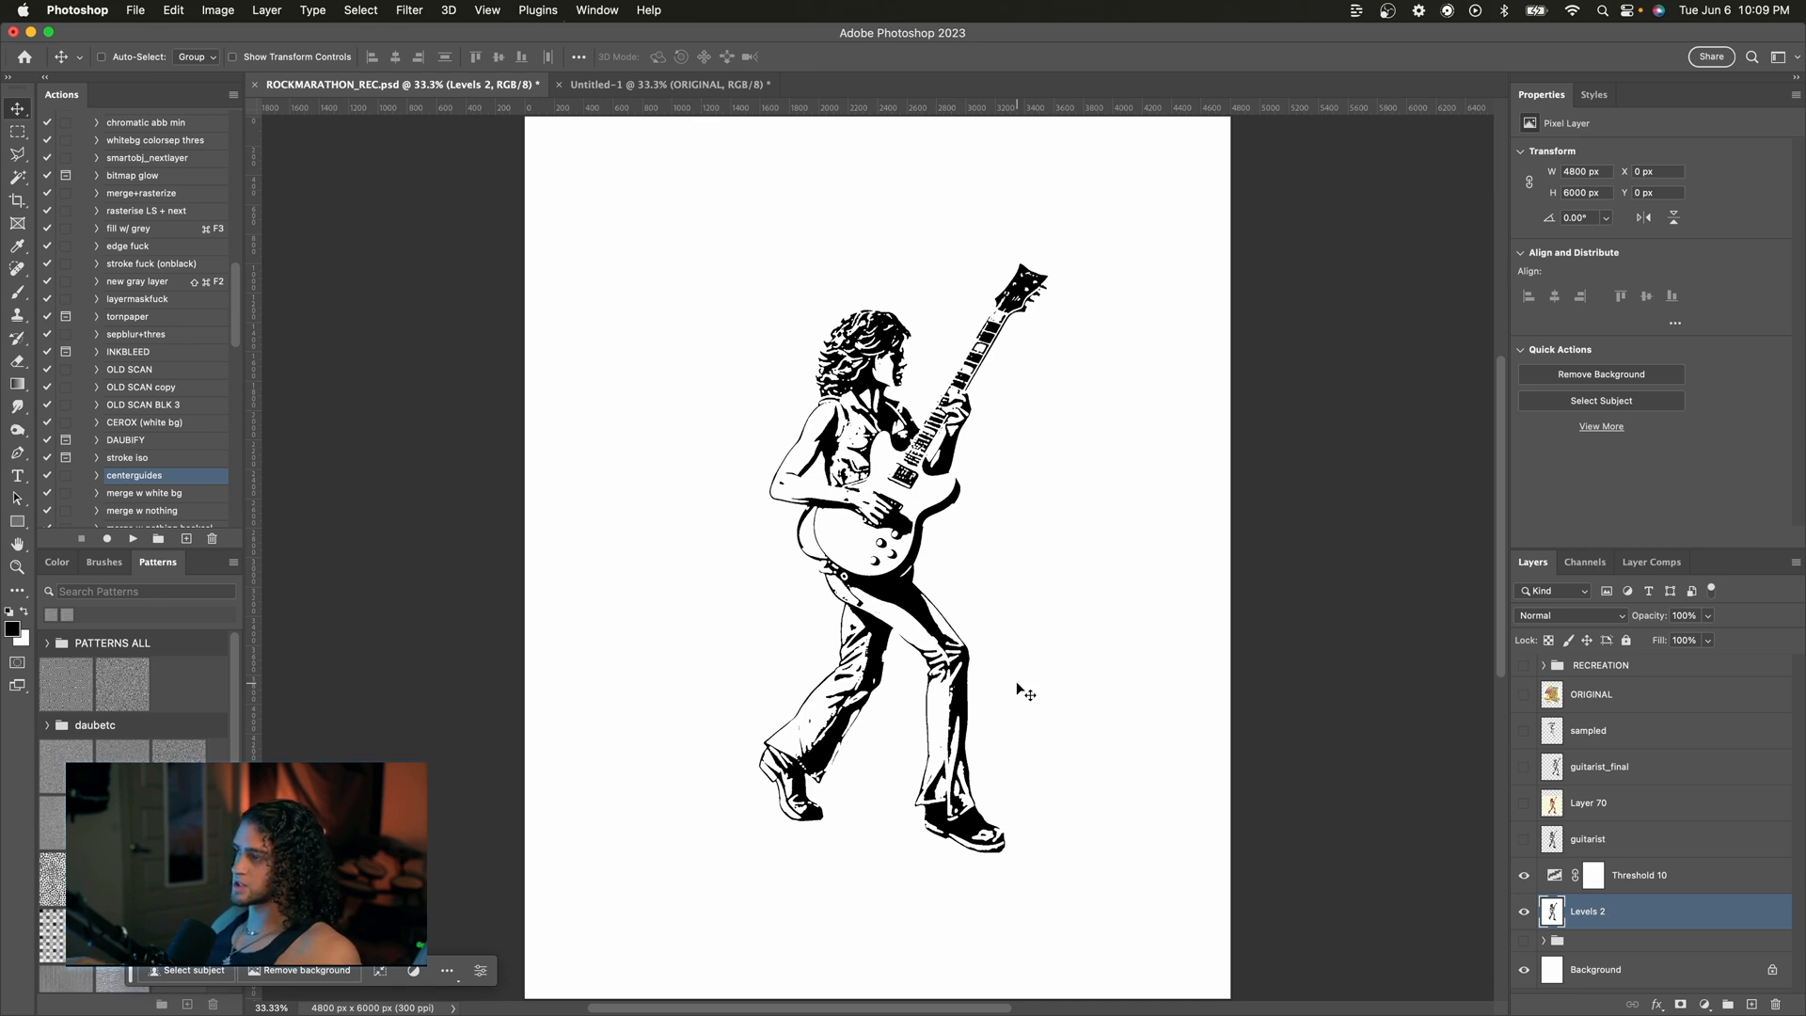
key("super+equal")
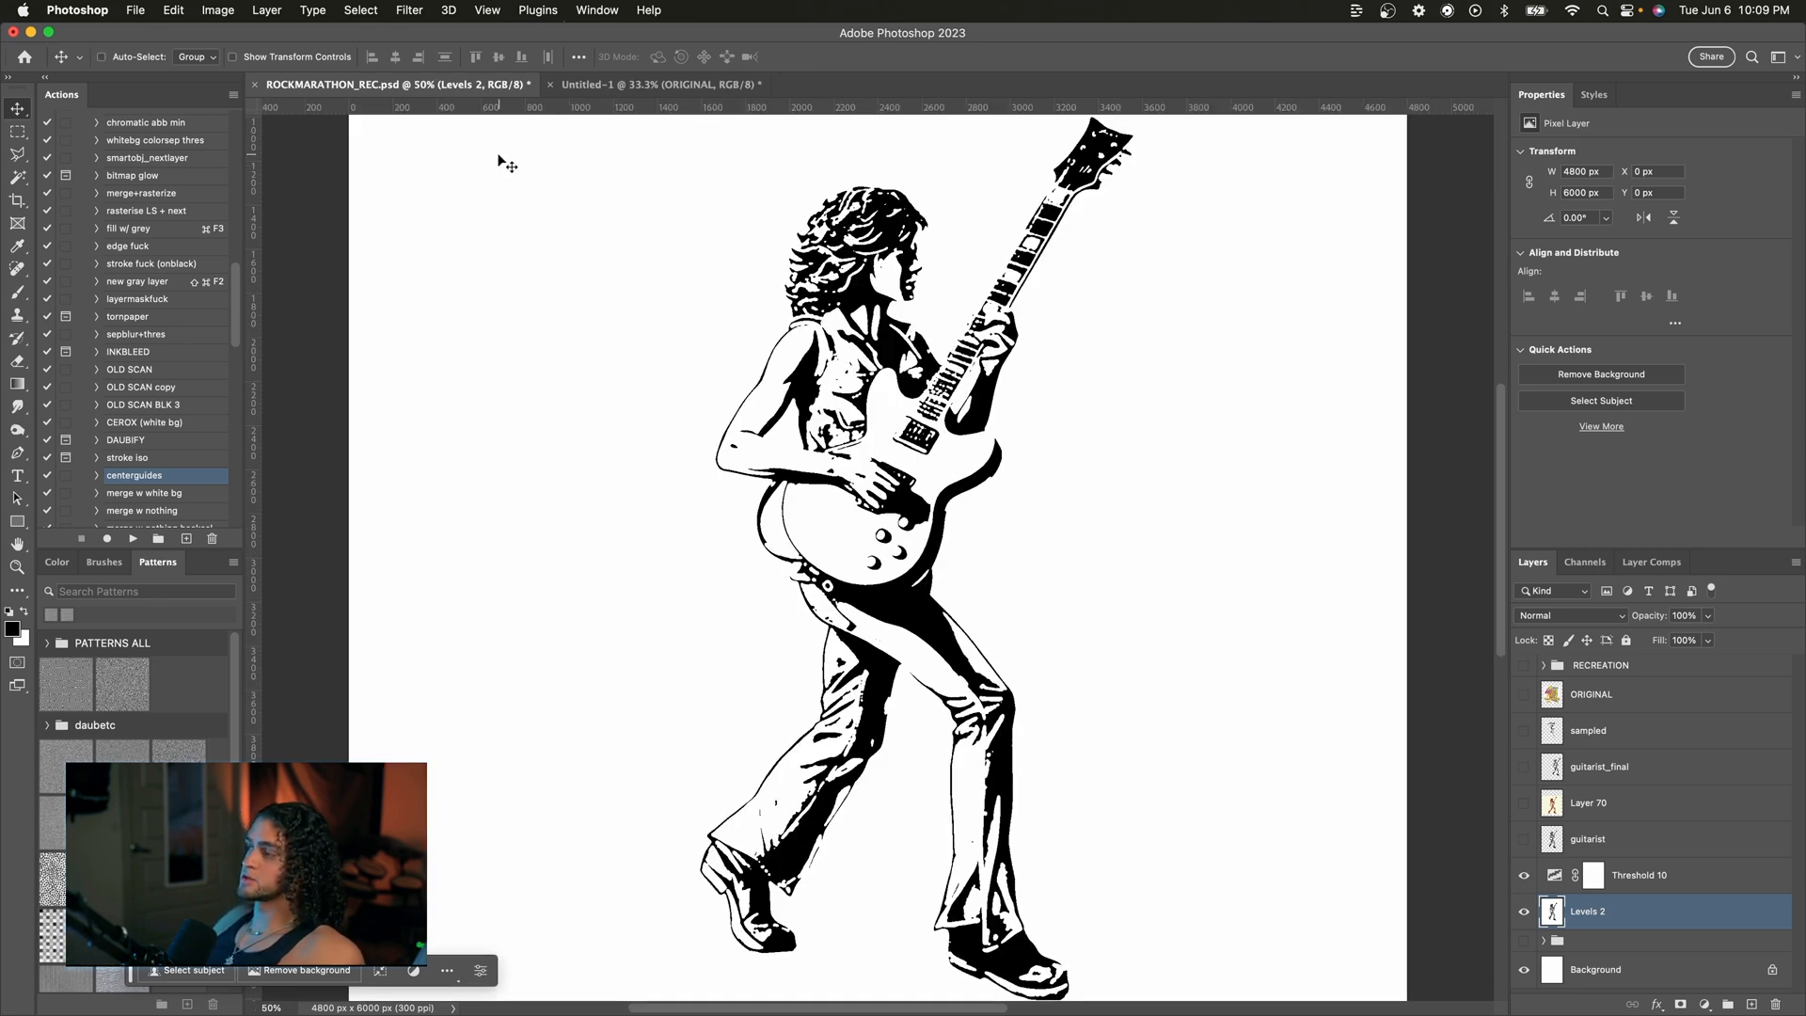
Step: Apply the Crystallize filter to the guitarist layer with a cell size of 5
left_click(425, 16)
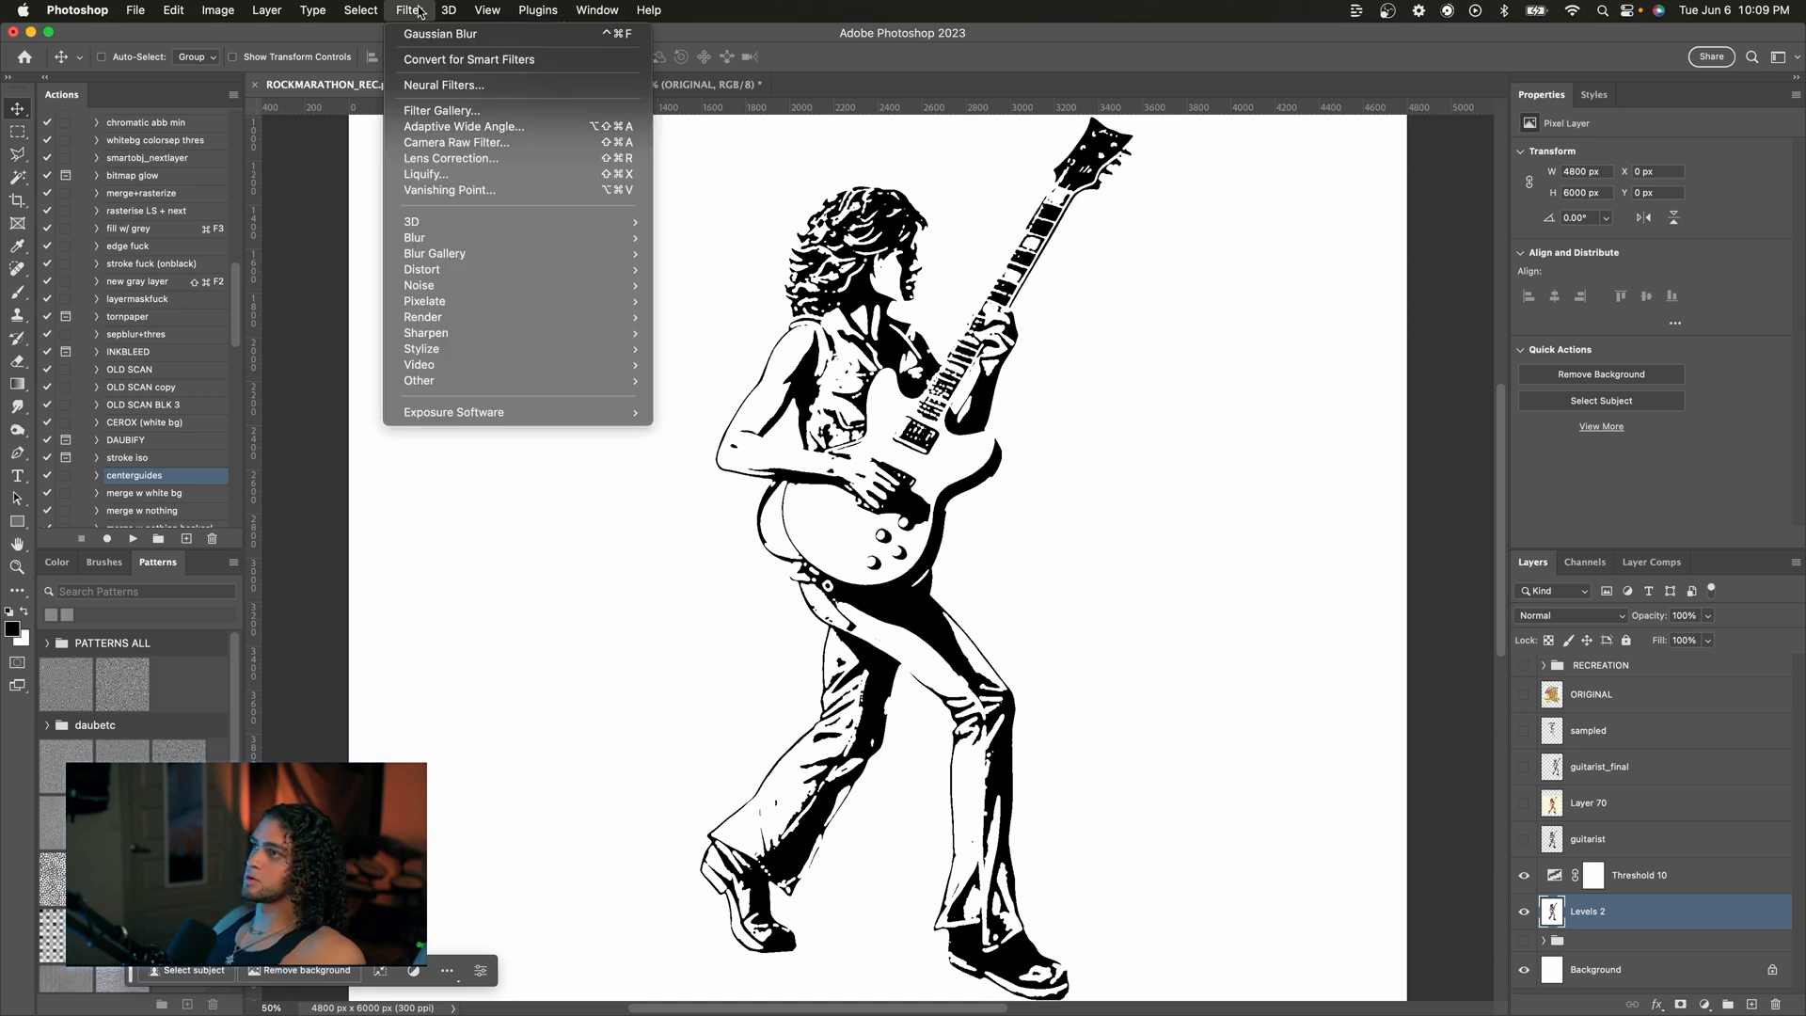
mouse_move(469, 270)
mouse_move(465, 301)
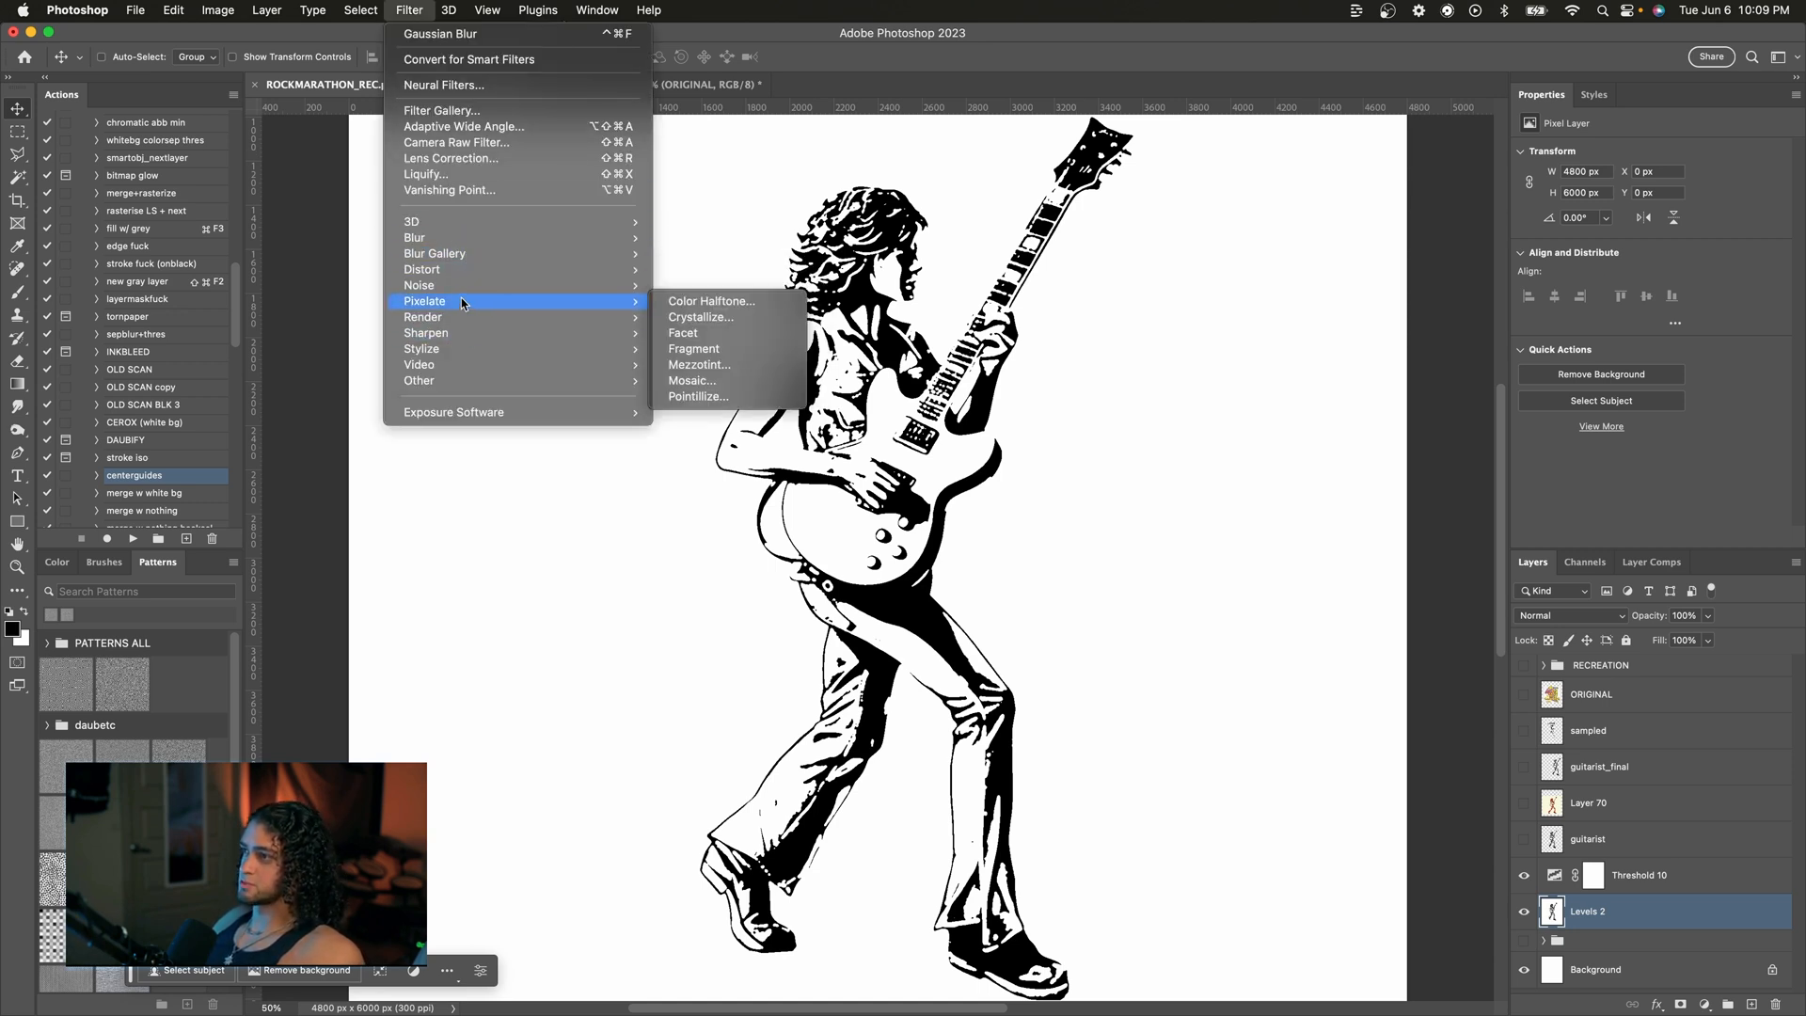
left_click(702, 320)
left_click_drag(977, 180, 1079, 216)
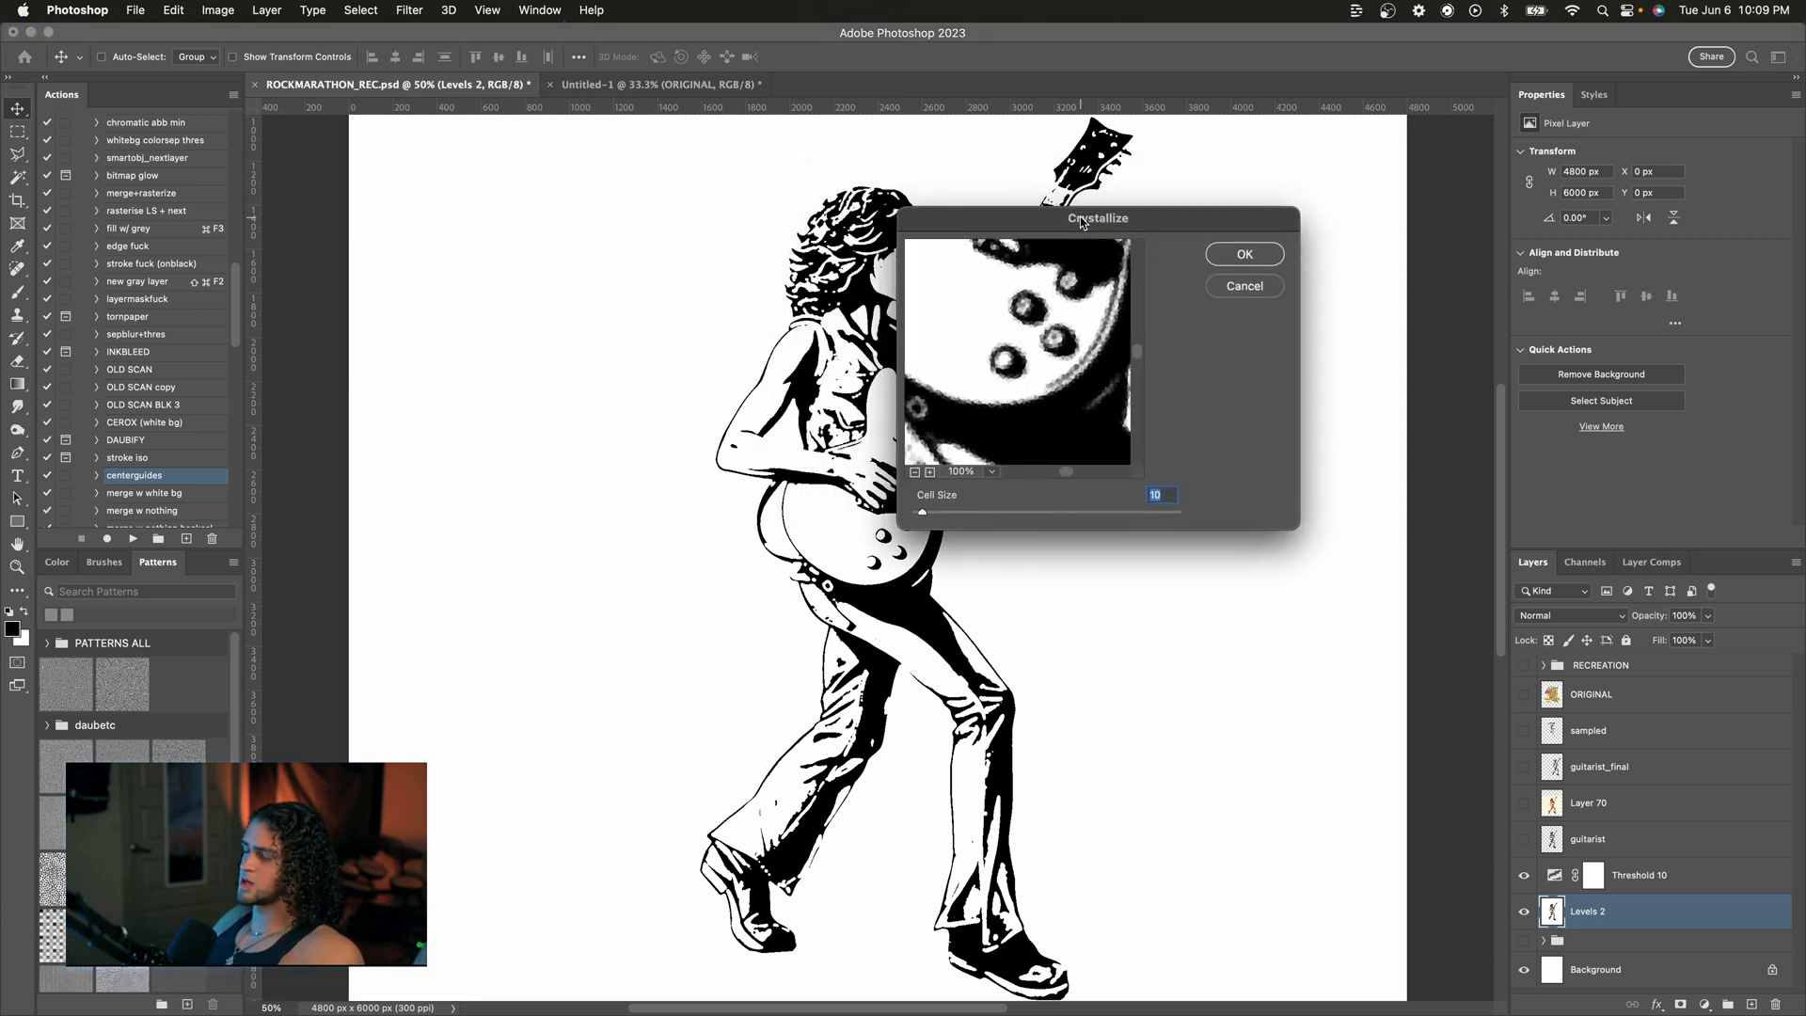
left_click(916, 472)
left_click_drag(944, 359, 1013, 405)
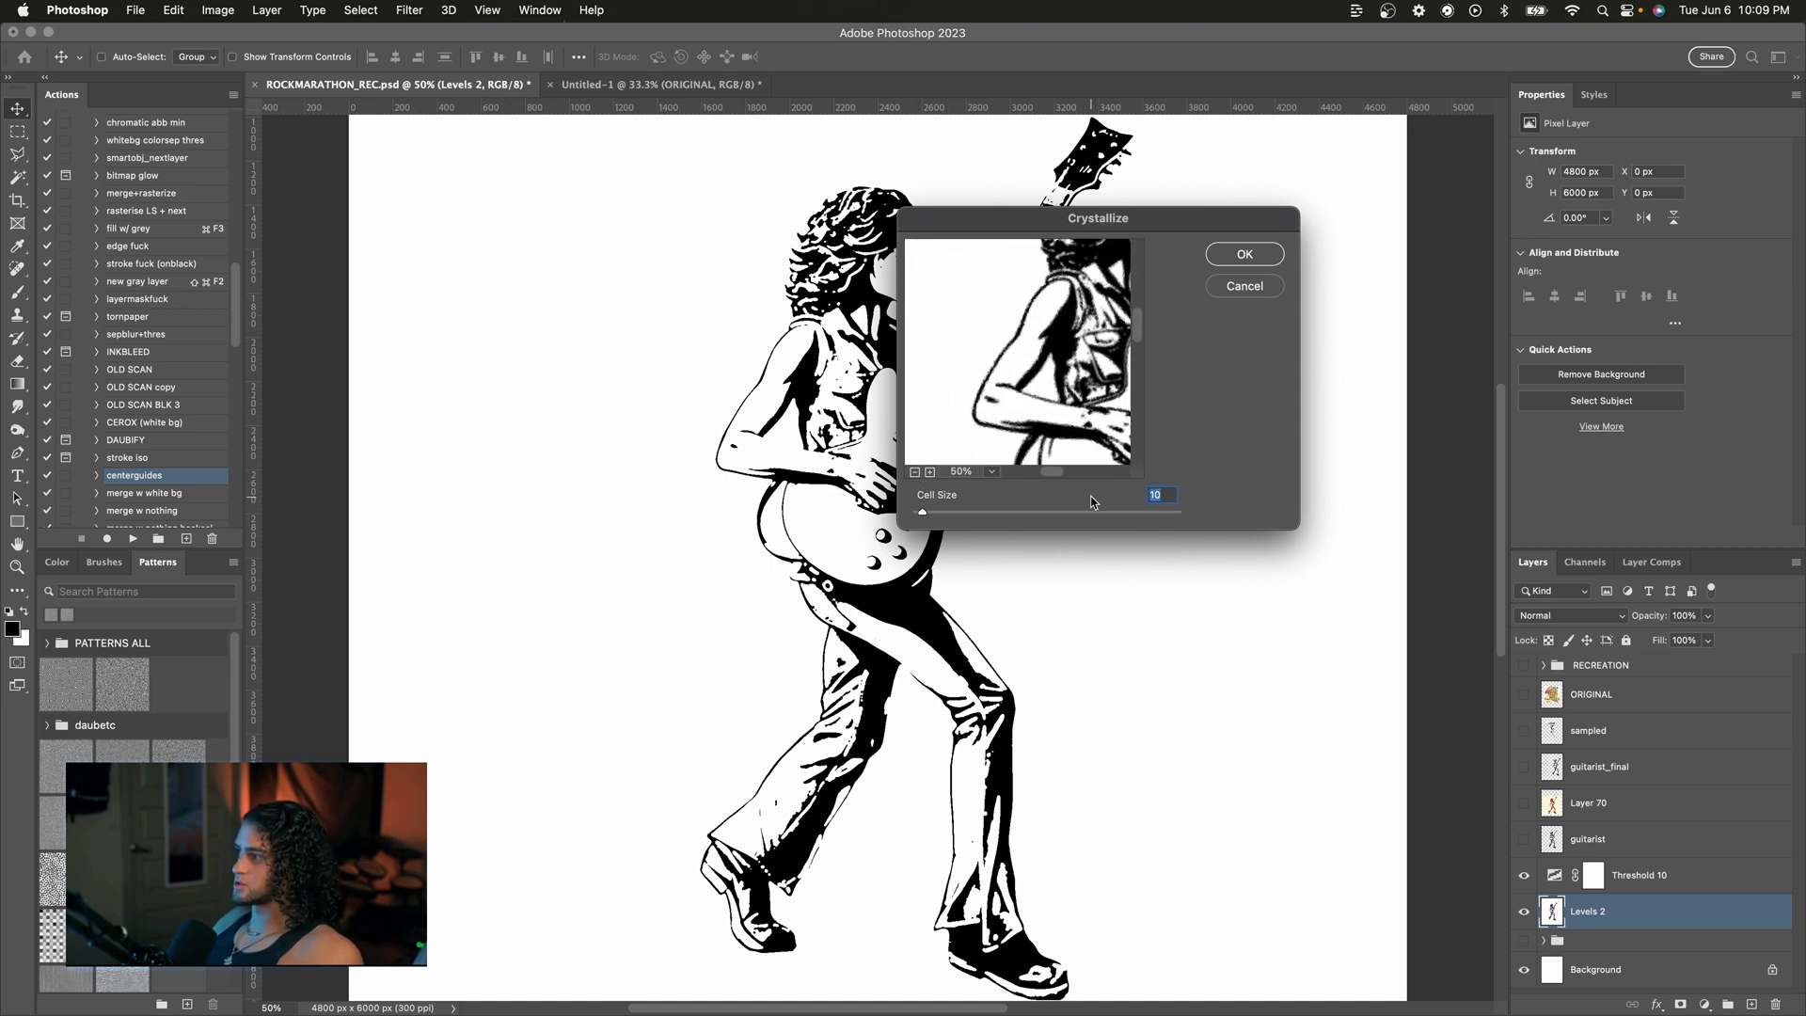
type("5")
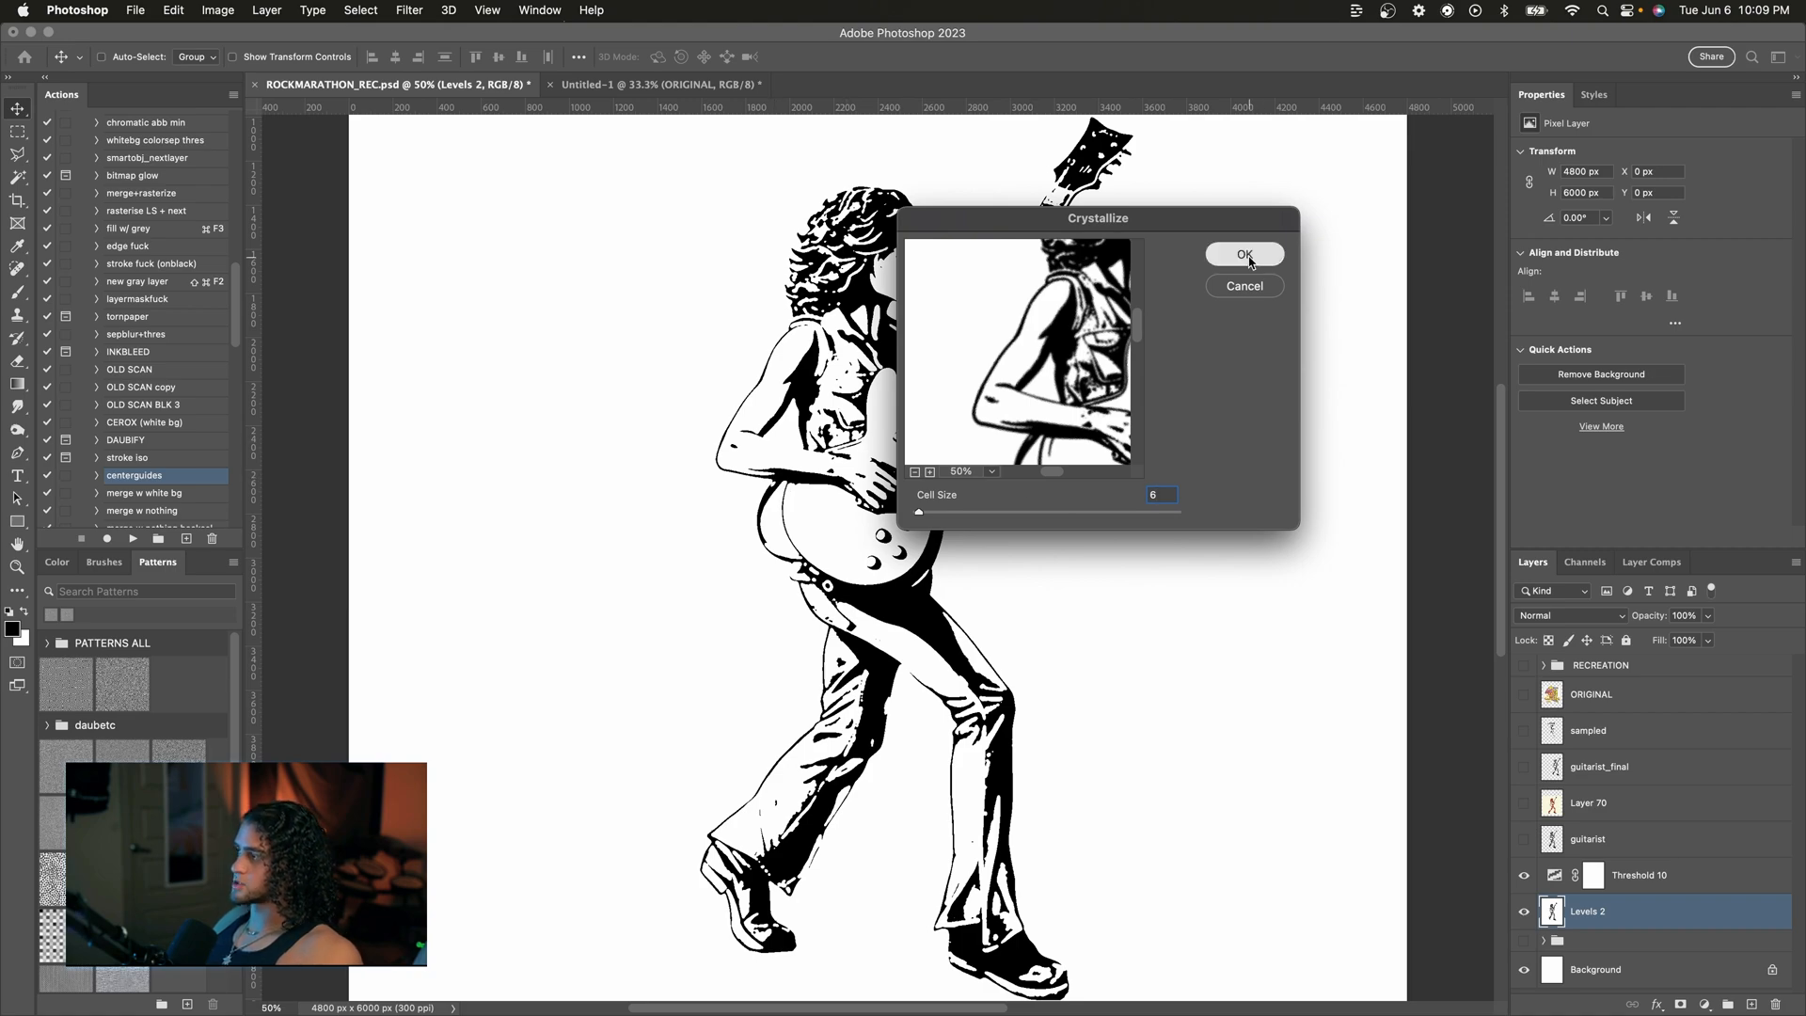
key("Return")
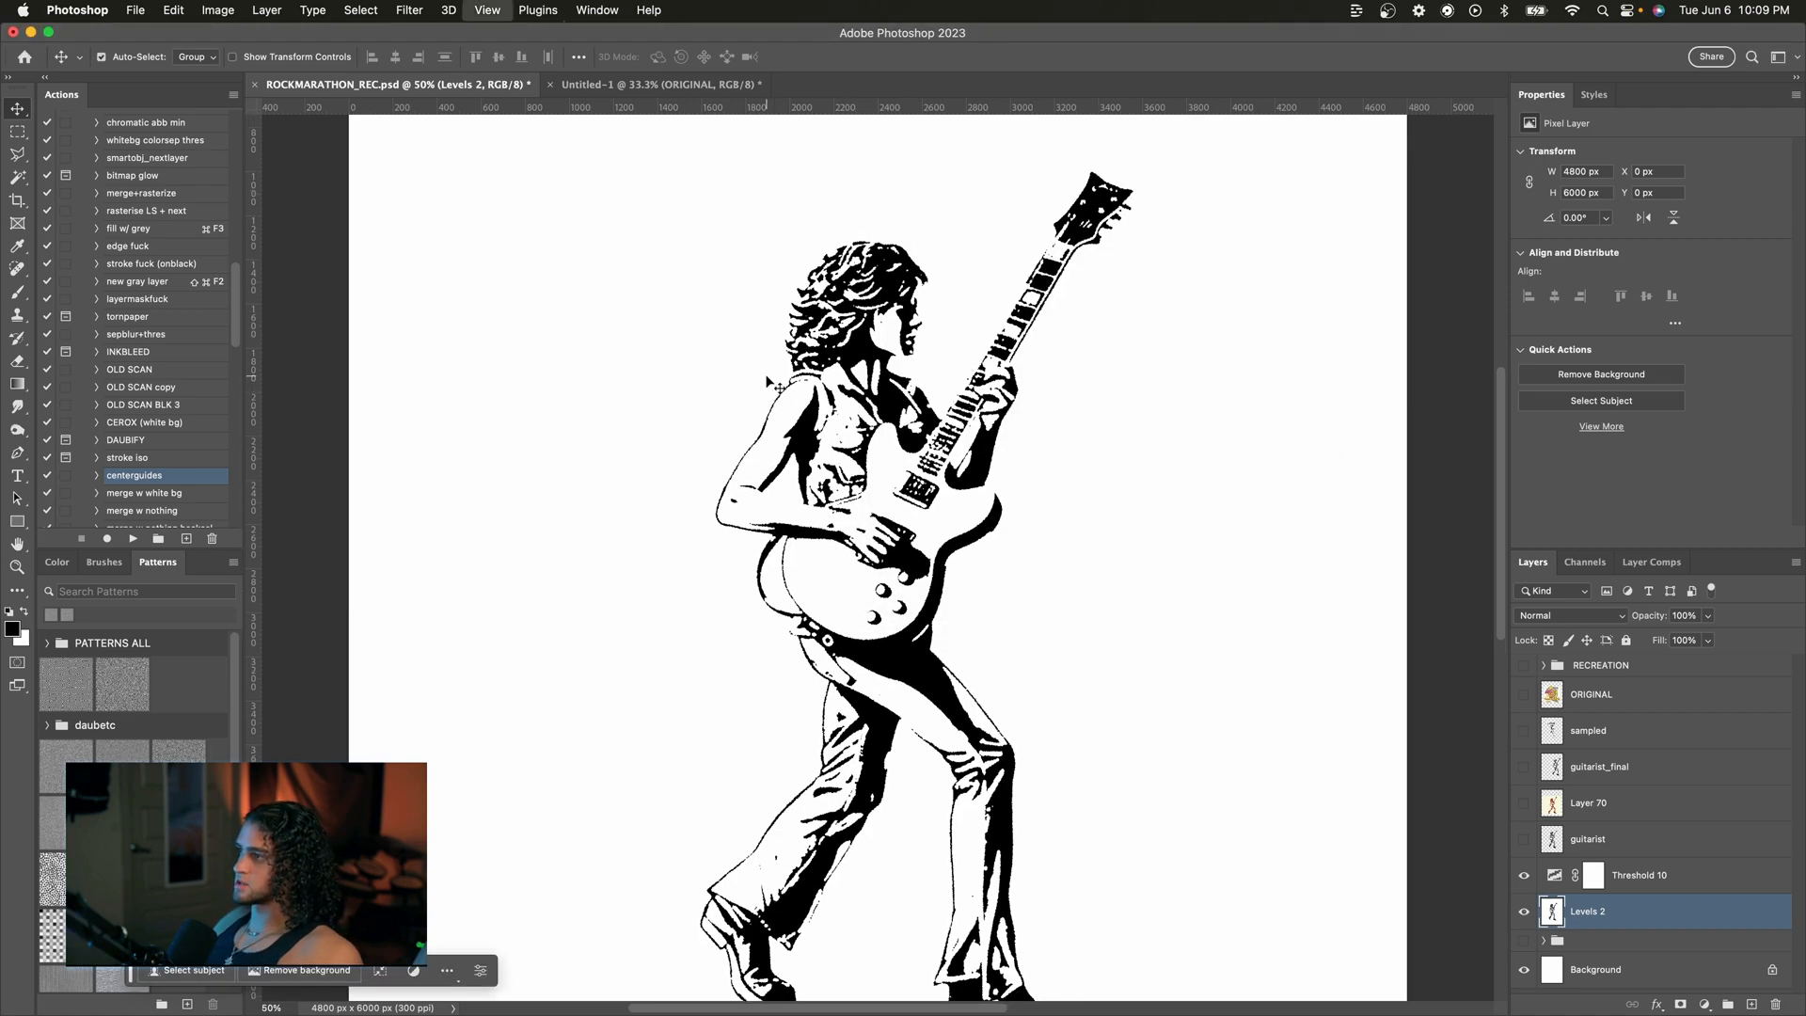
Step: Reapply the Crystallize filter with the same settings to the guitarist layer
key("super+1")
key("super+plus")
scroll(771, 381, "up", 4)
scroll(770, 381, "left", 3)
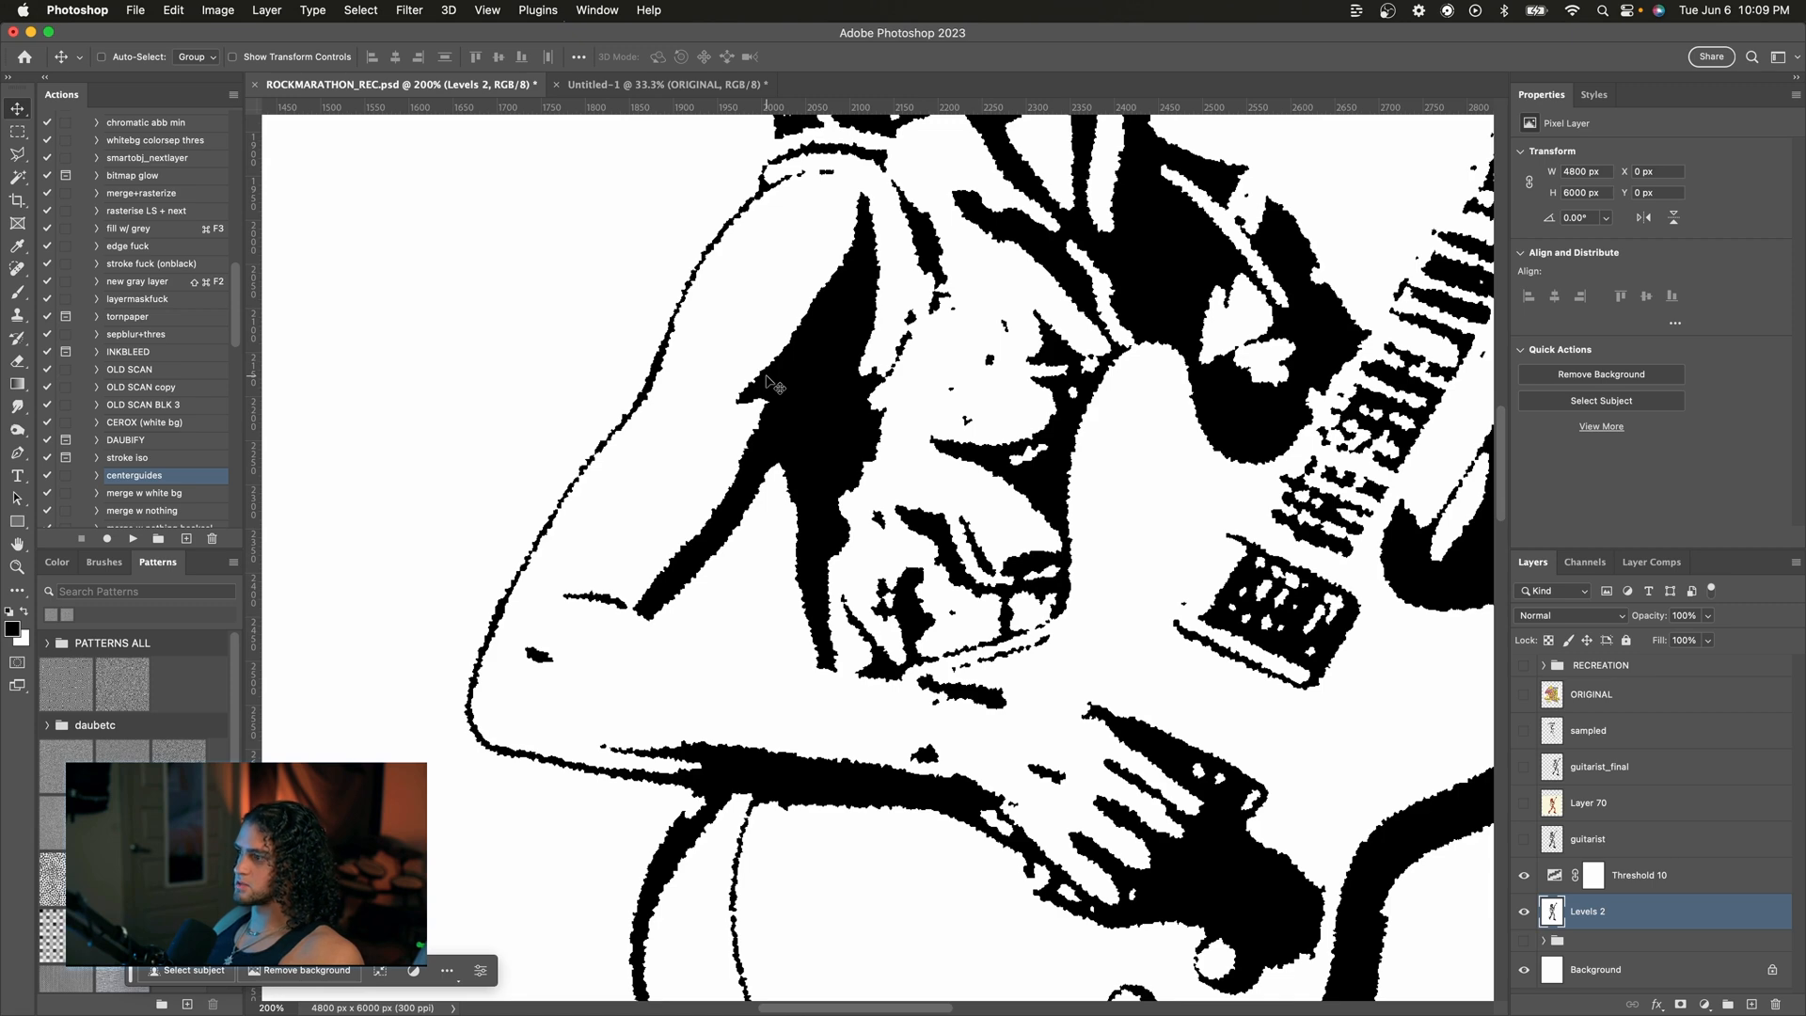
key("super+minus")
left_click(411, 9)
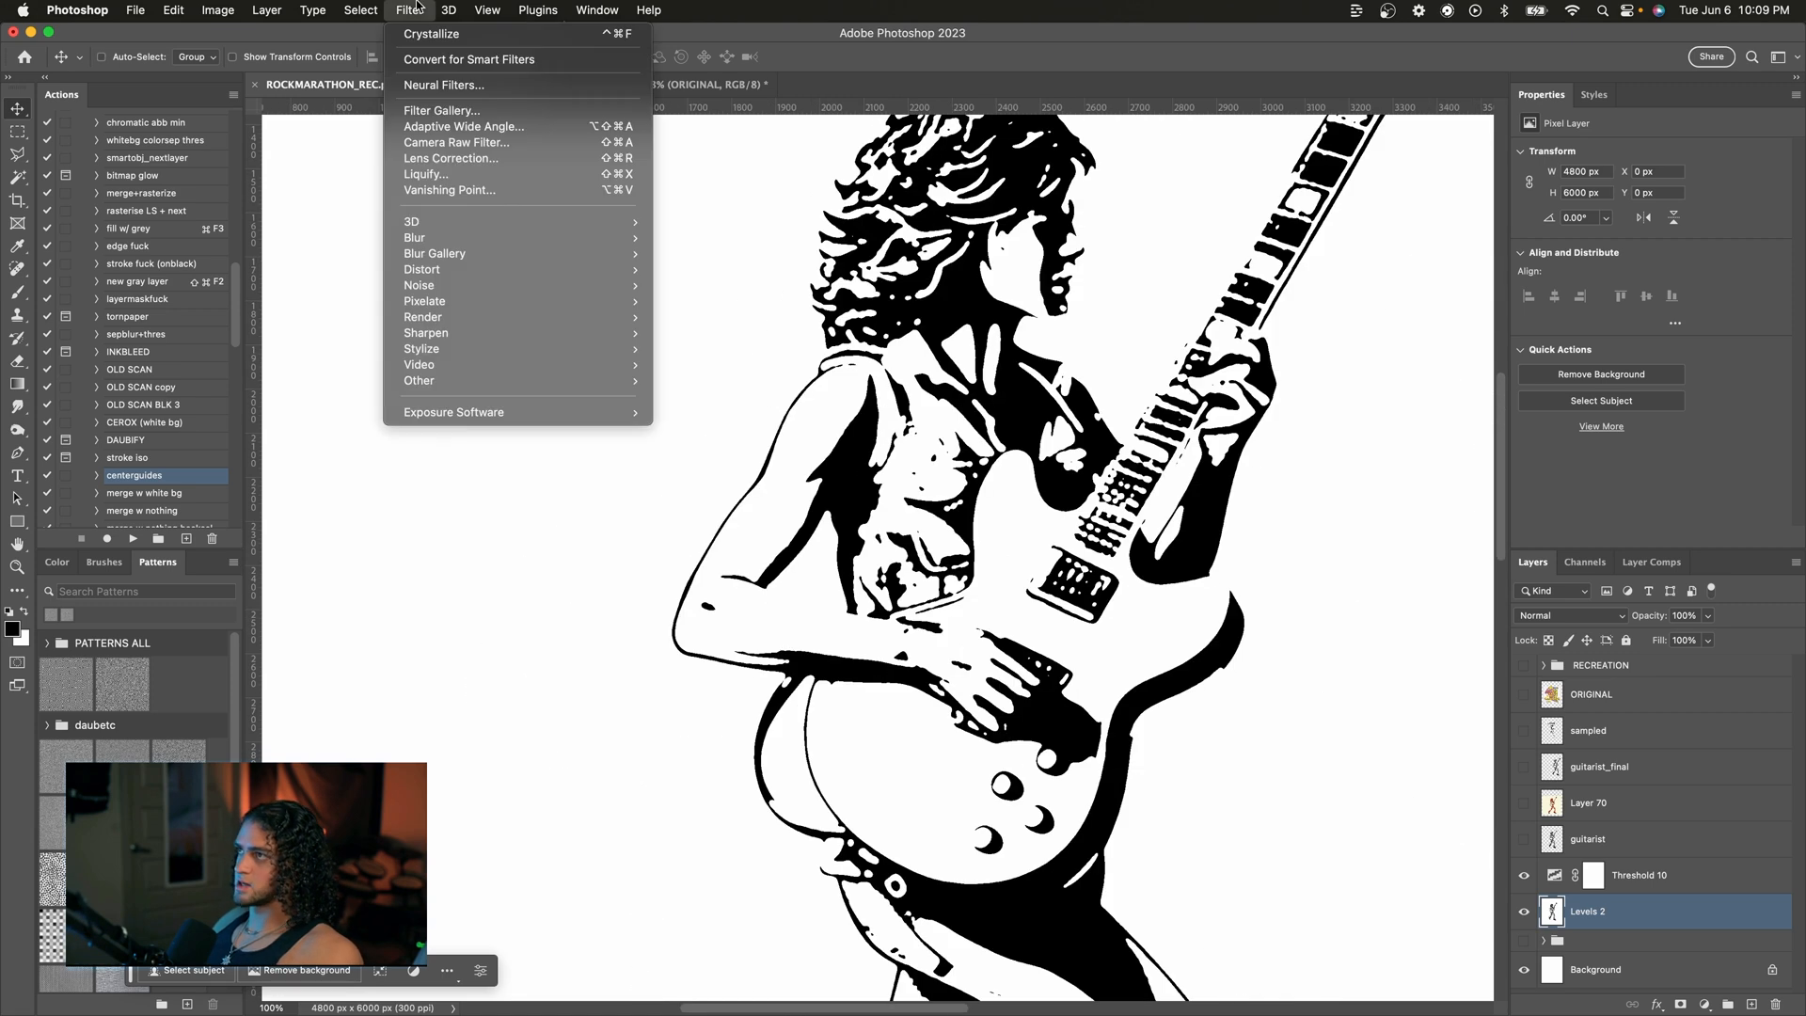
mouse_move(612, 308)
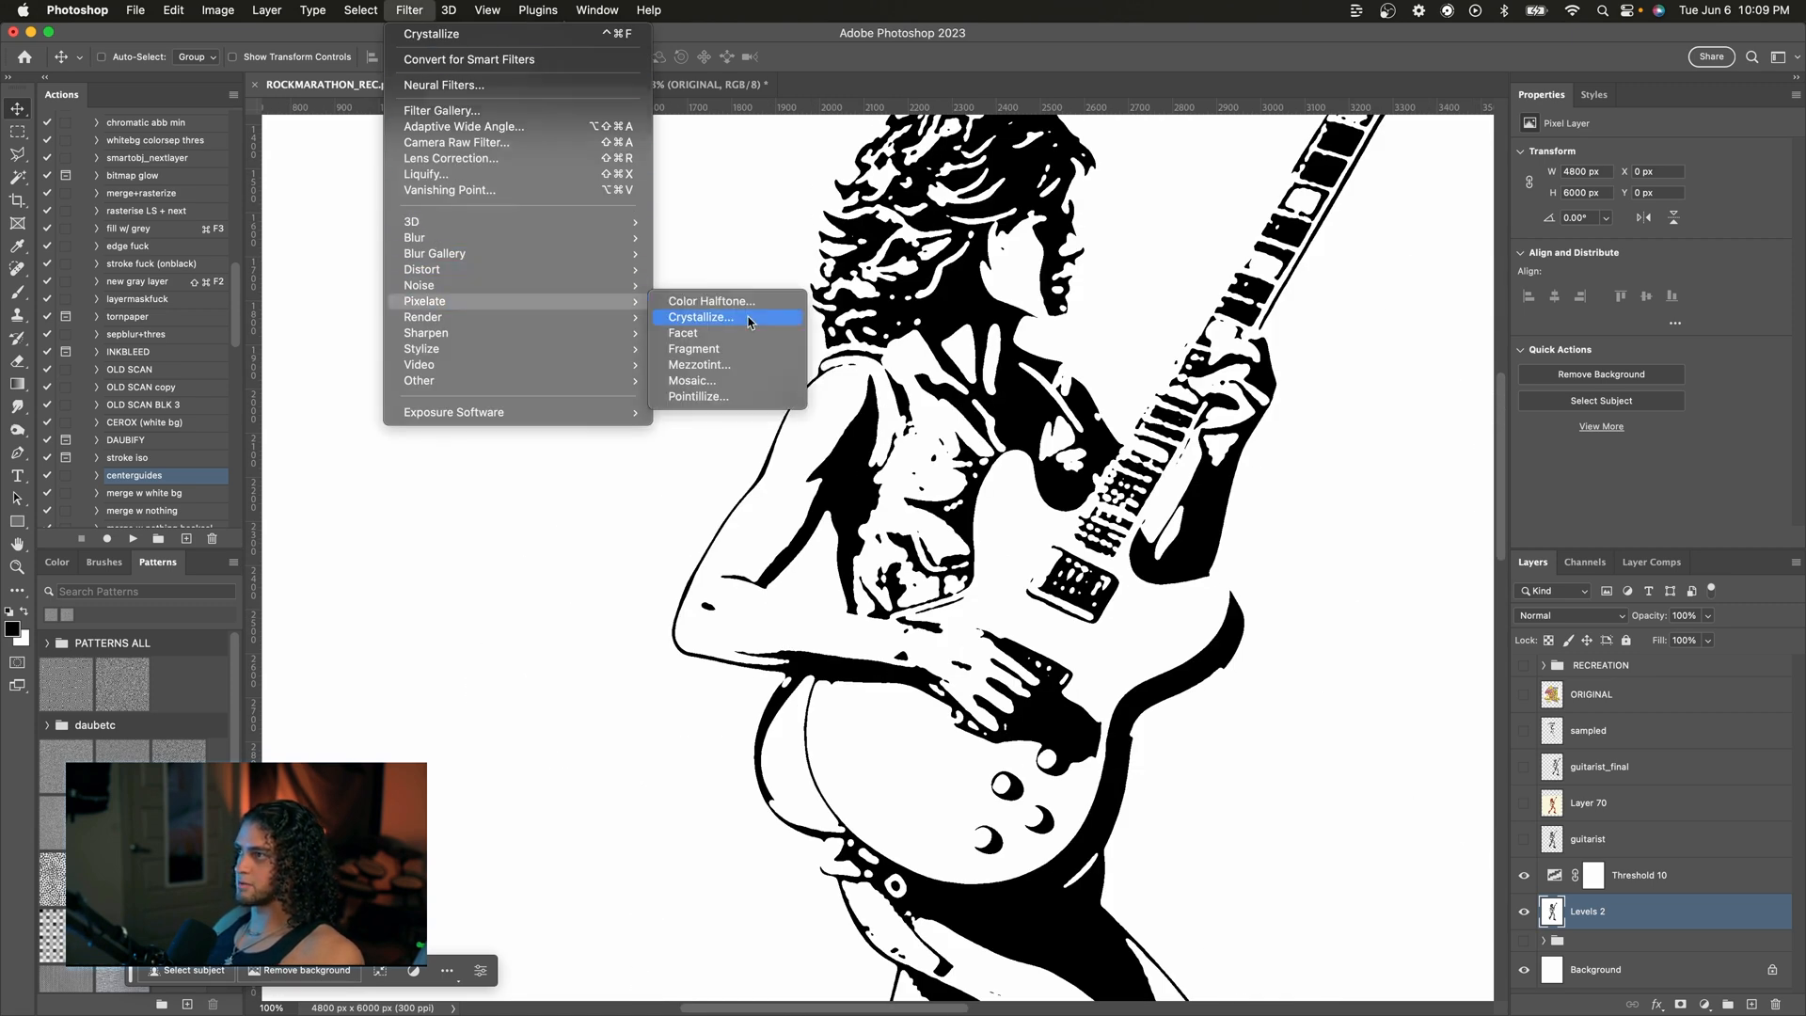
left_click(700, 318)
key("Return")
Step: Apply a Gaussian Blur with a 1-pixel radius to the guitarist layer
scroll(842, 529, "down", 5)
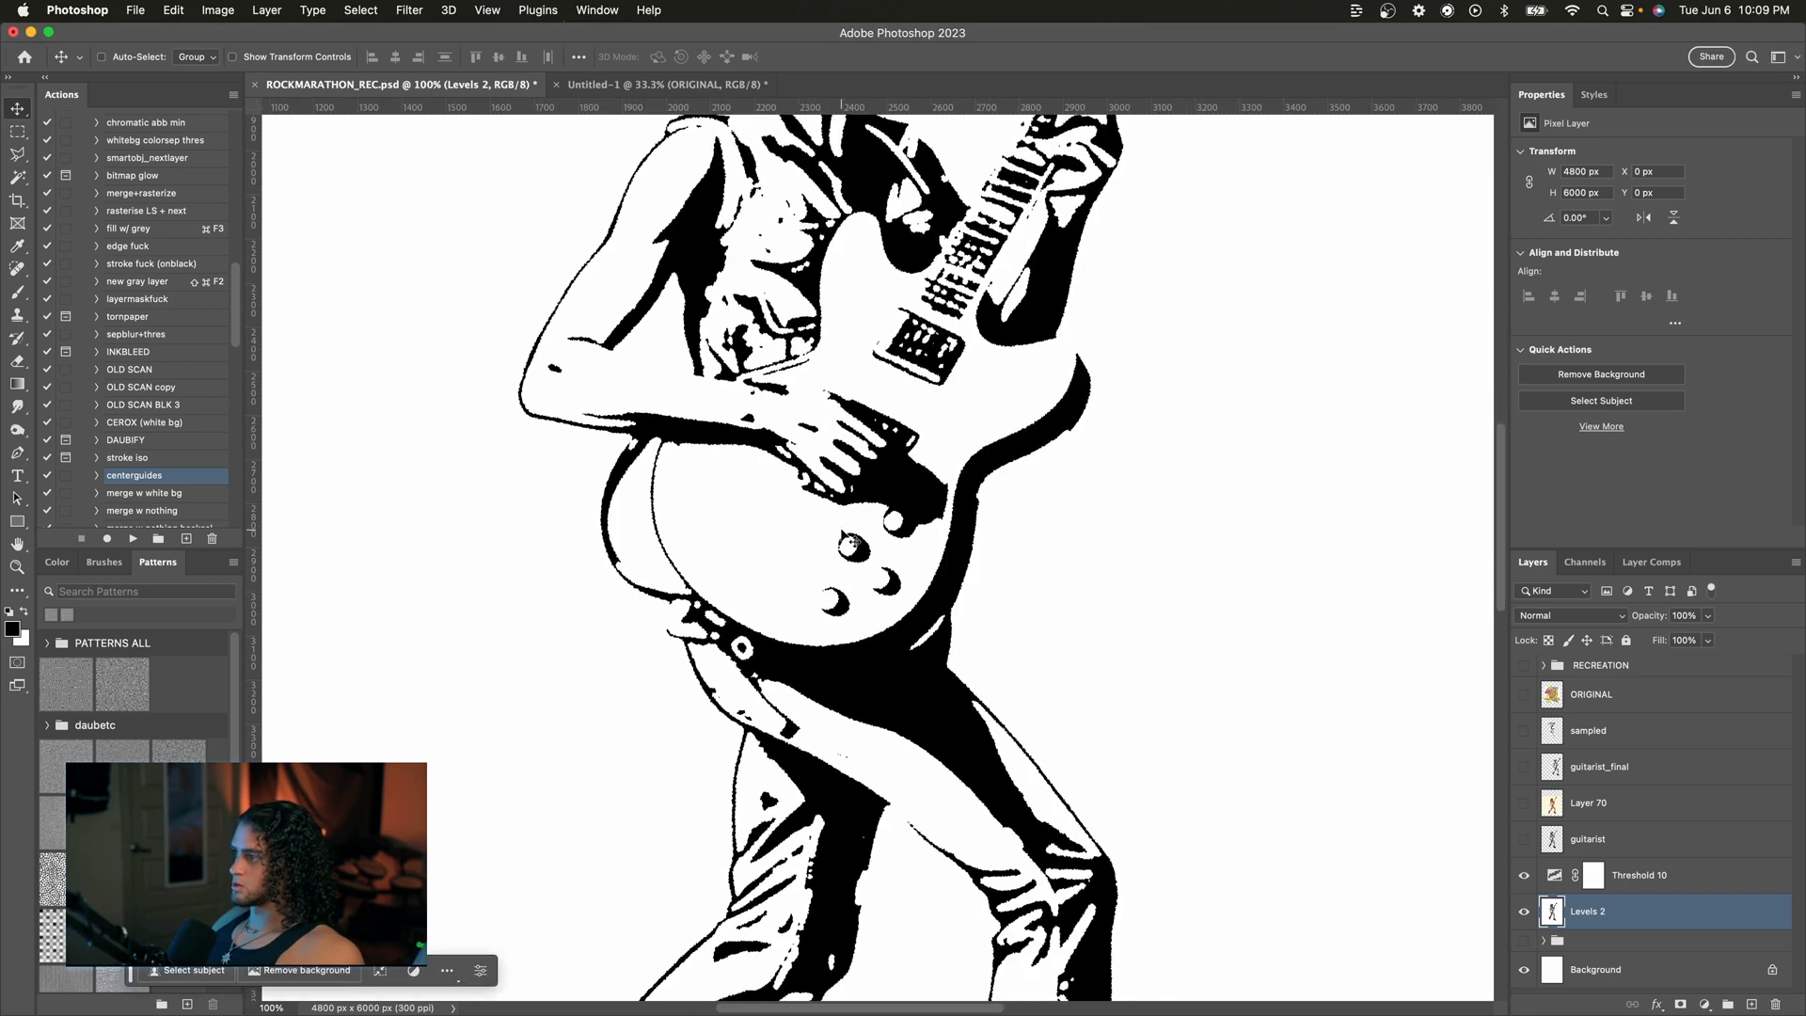
scroll(850, 541, "up", 4)
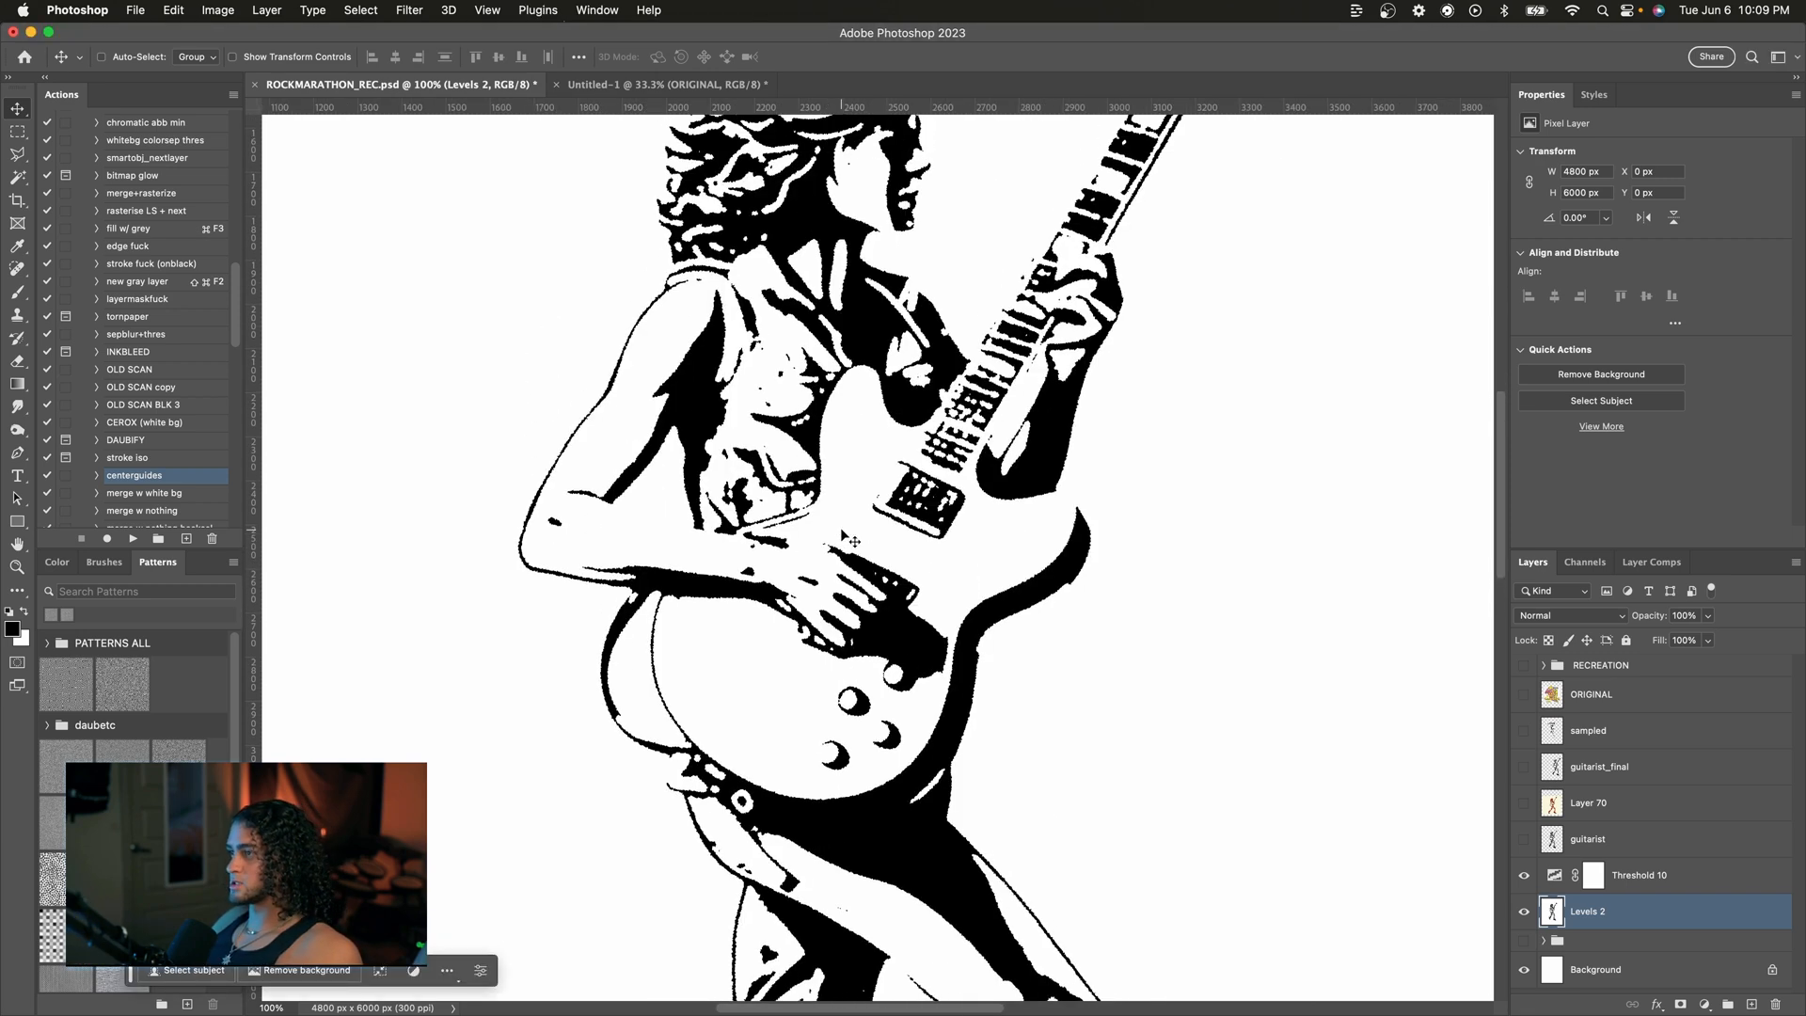
scroll(851, 541, "up", 2)
left_click(411, 9)
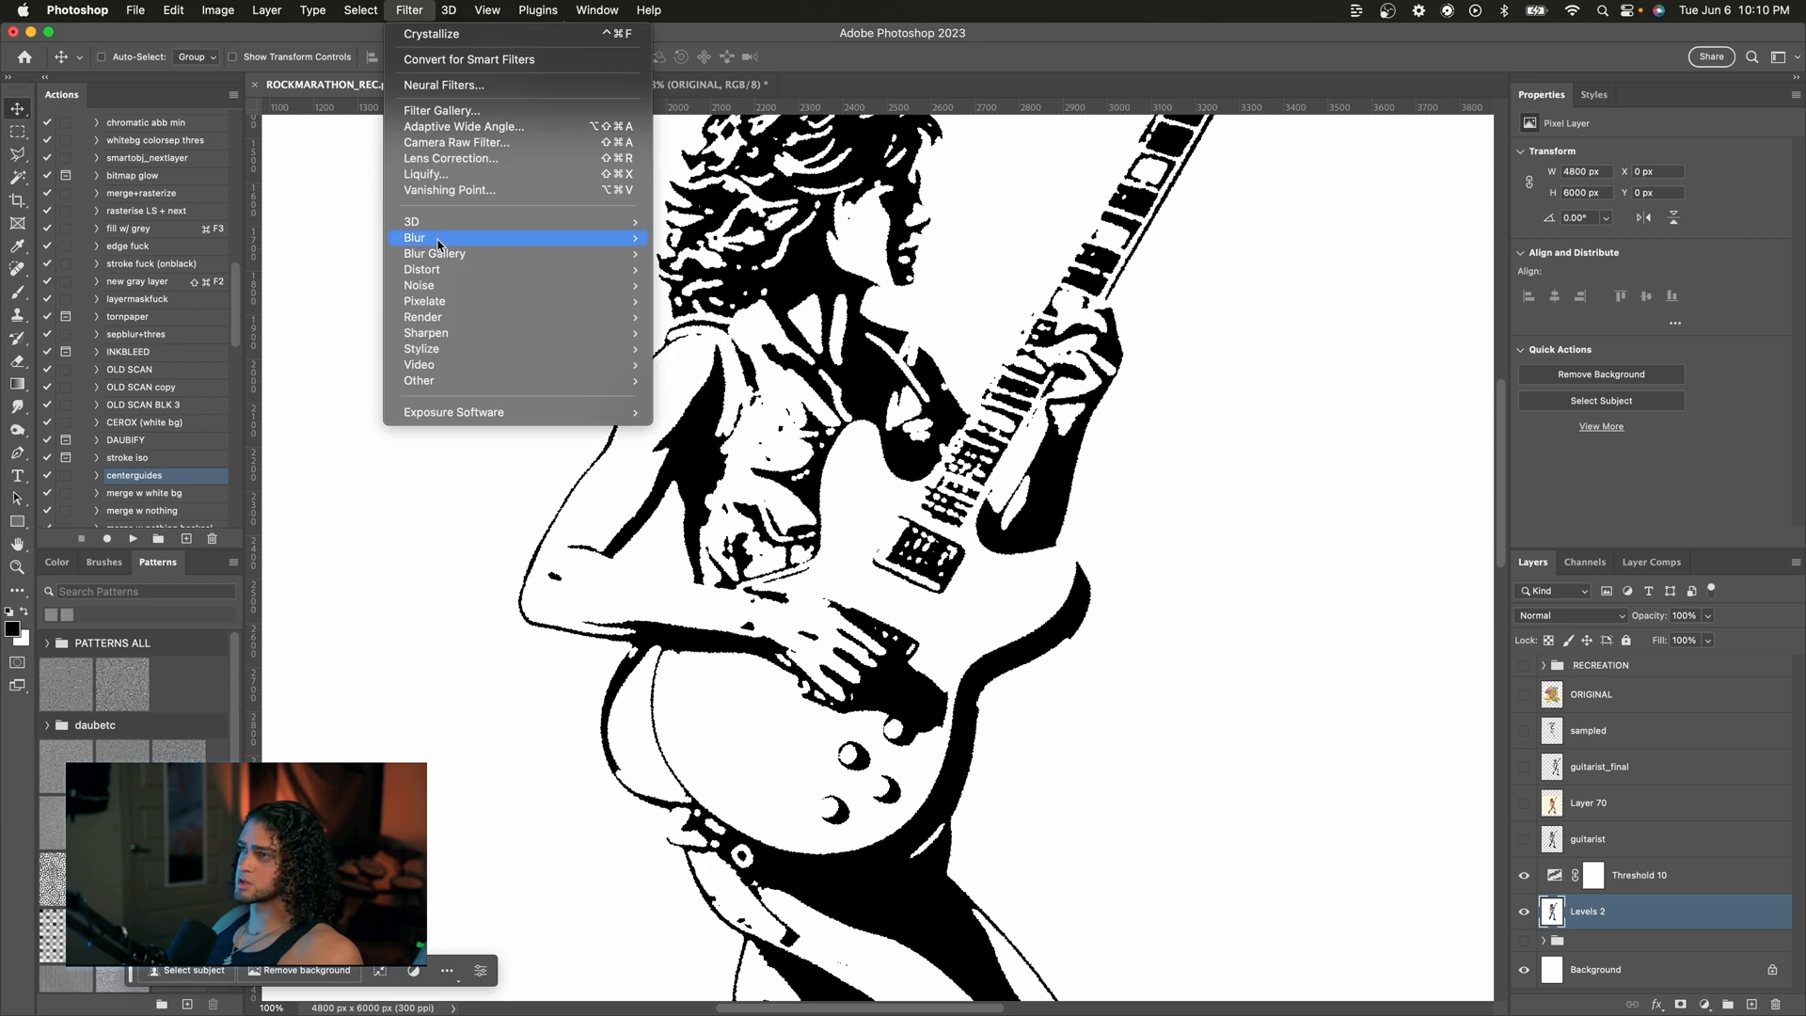
mouse_move(564, 237)
left_click(708, 300)
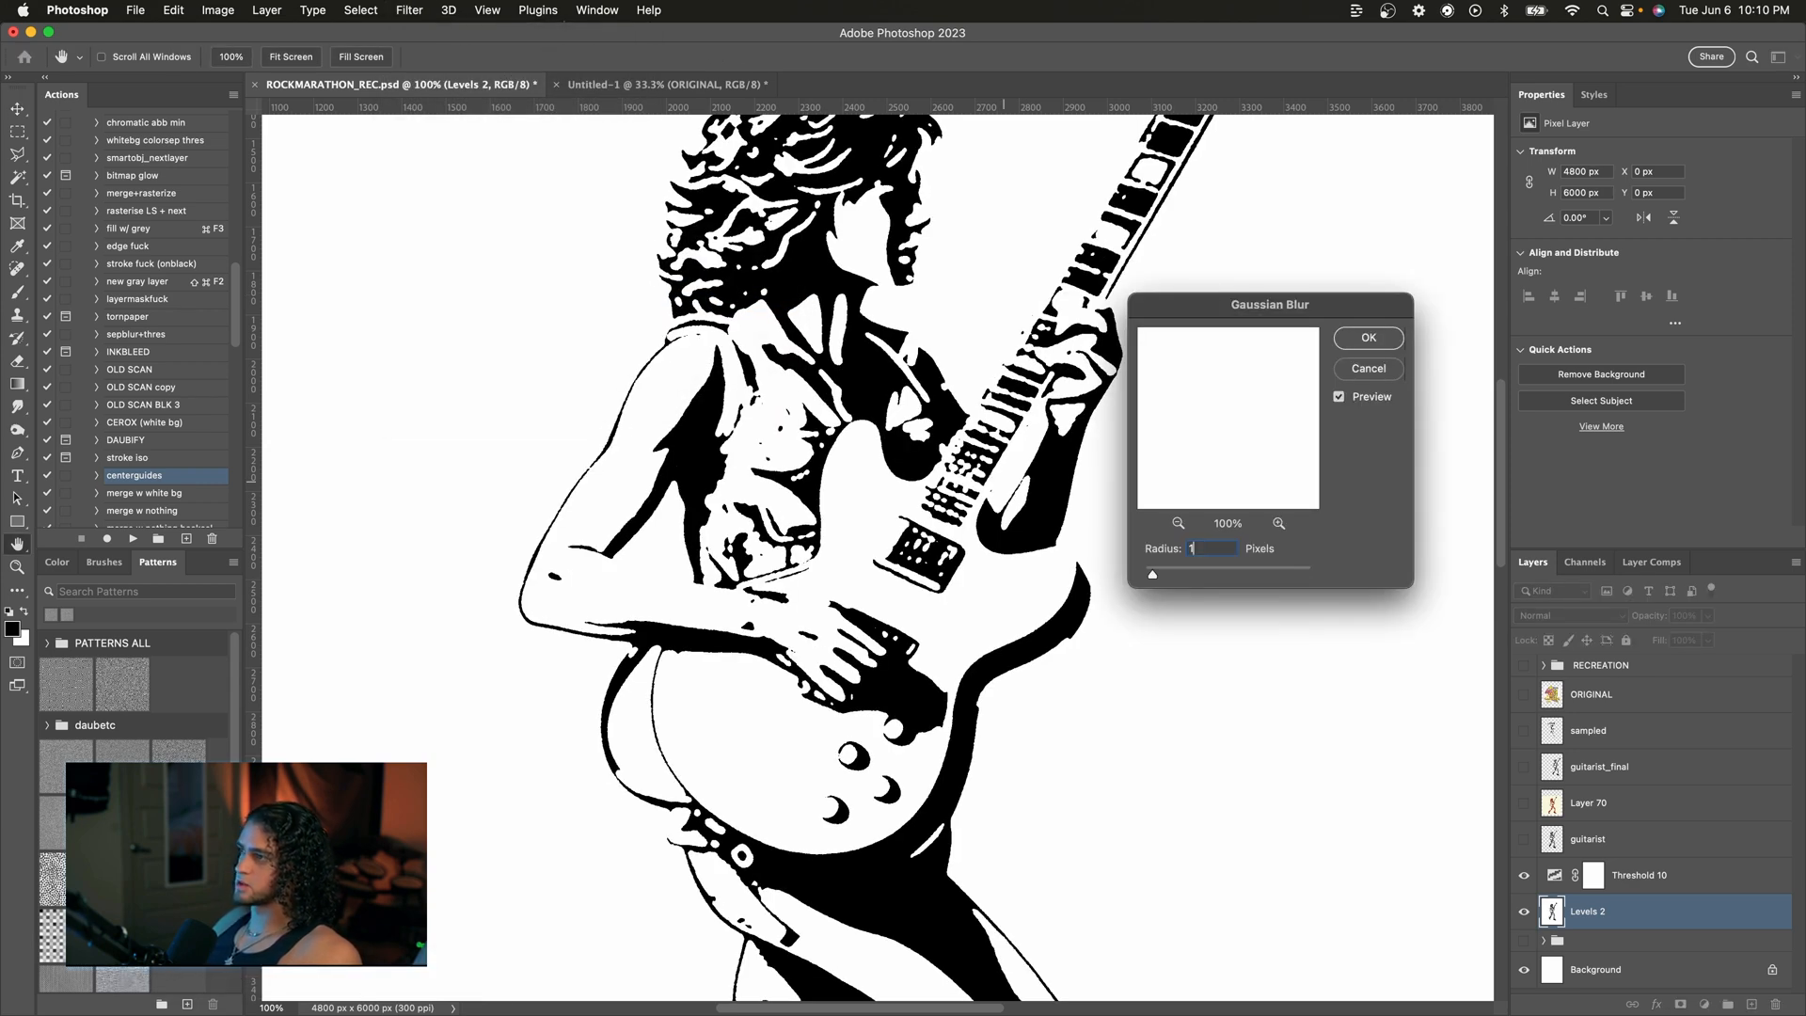
key("Return")
Step: Zoom around the blurred guitarist to examine its edges
left_click_drag(689, 455, 818, 516)
key("super+plus")
key("super+plus")
scroll(818, 517, "left", 3)
key("super+minus")
key("super+minus")
key("super+minus")
key("super+minus")
key("super+minus")
key("super+minus")
key("super+plus")
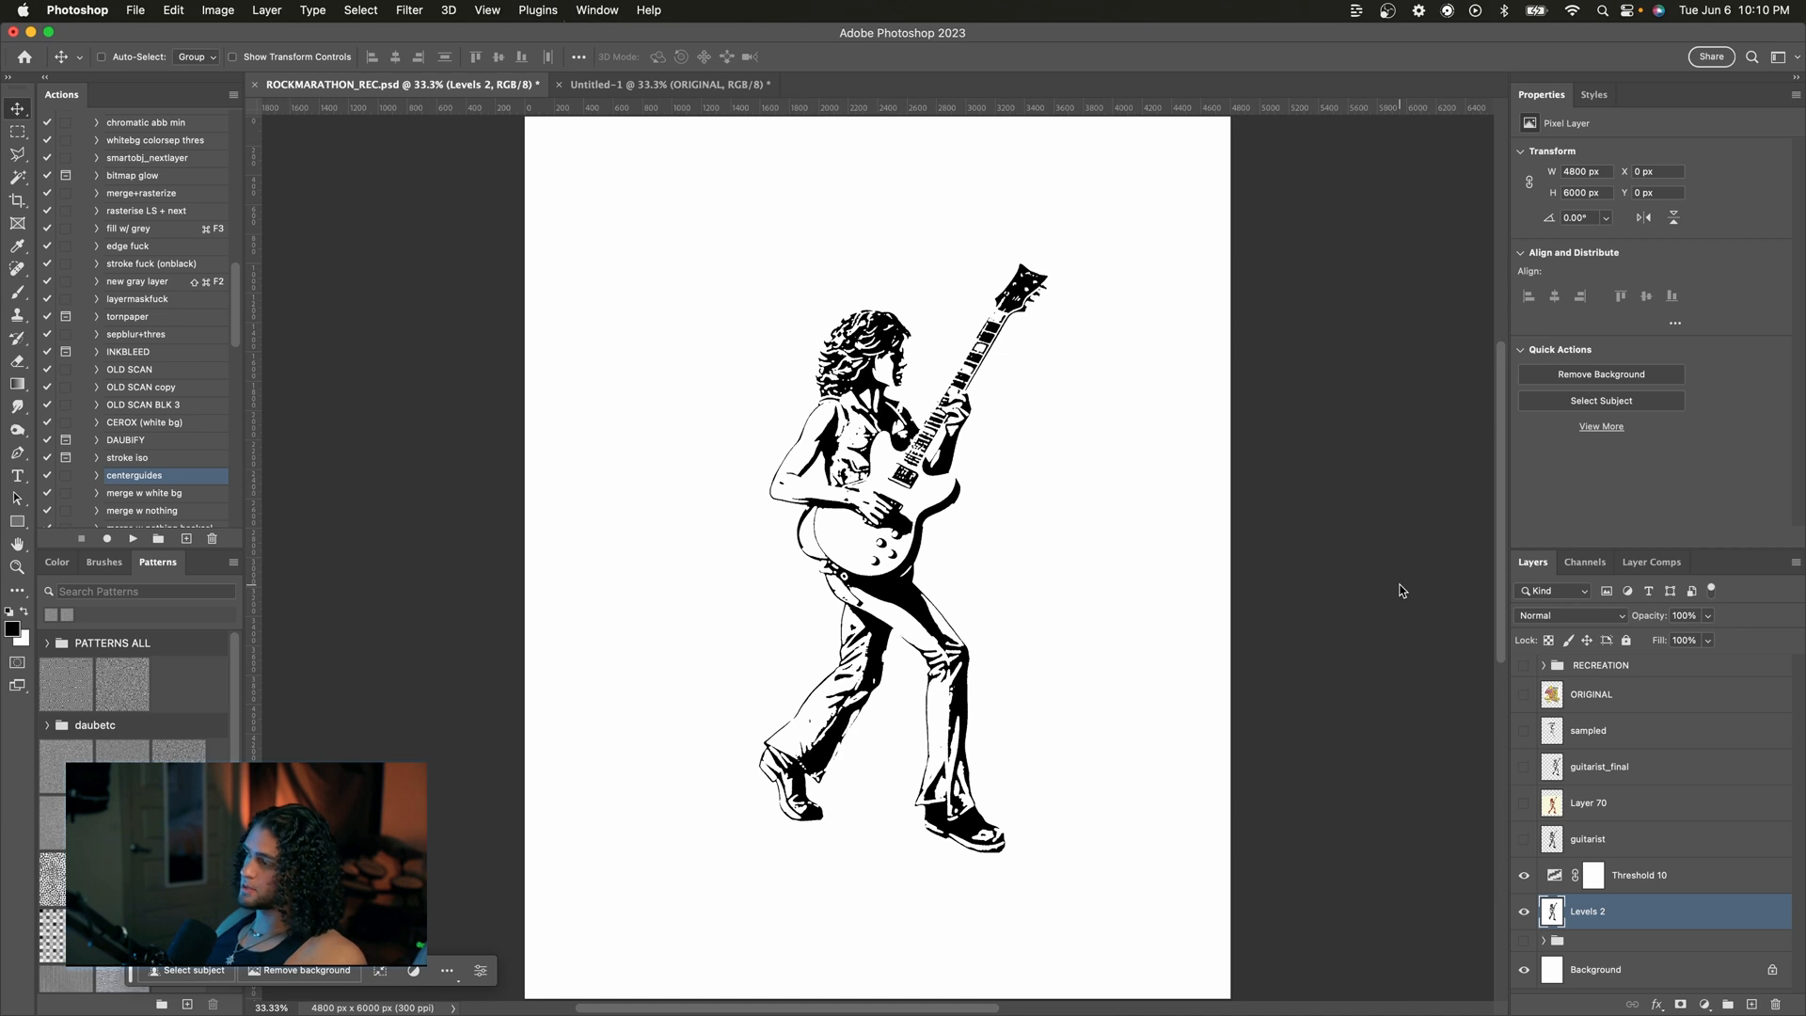
Step: Merge the Threshold adjustment down into the guitarist layer
left_click(1692, 861, "shift")
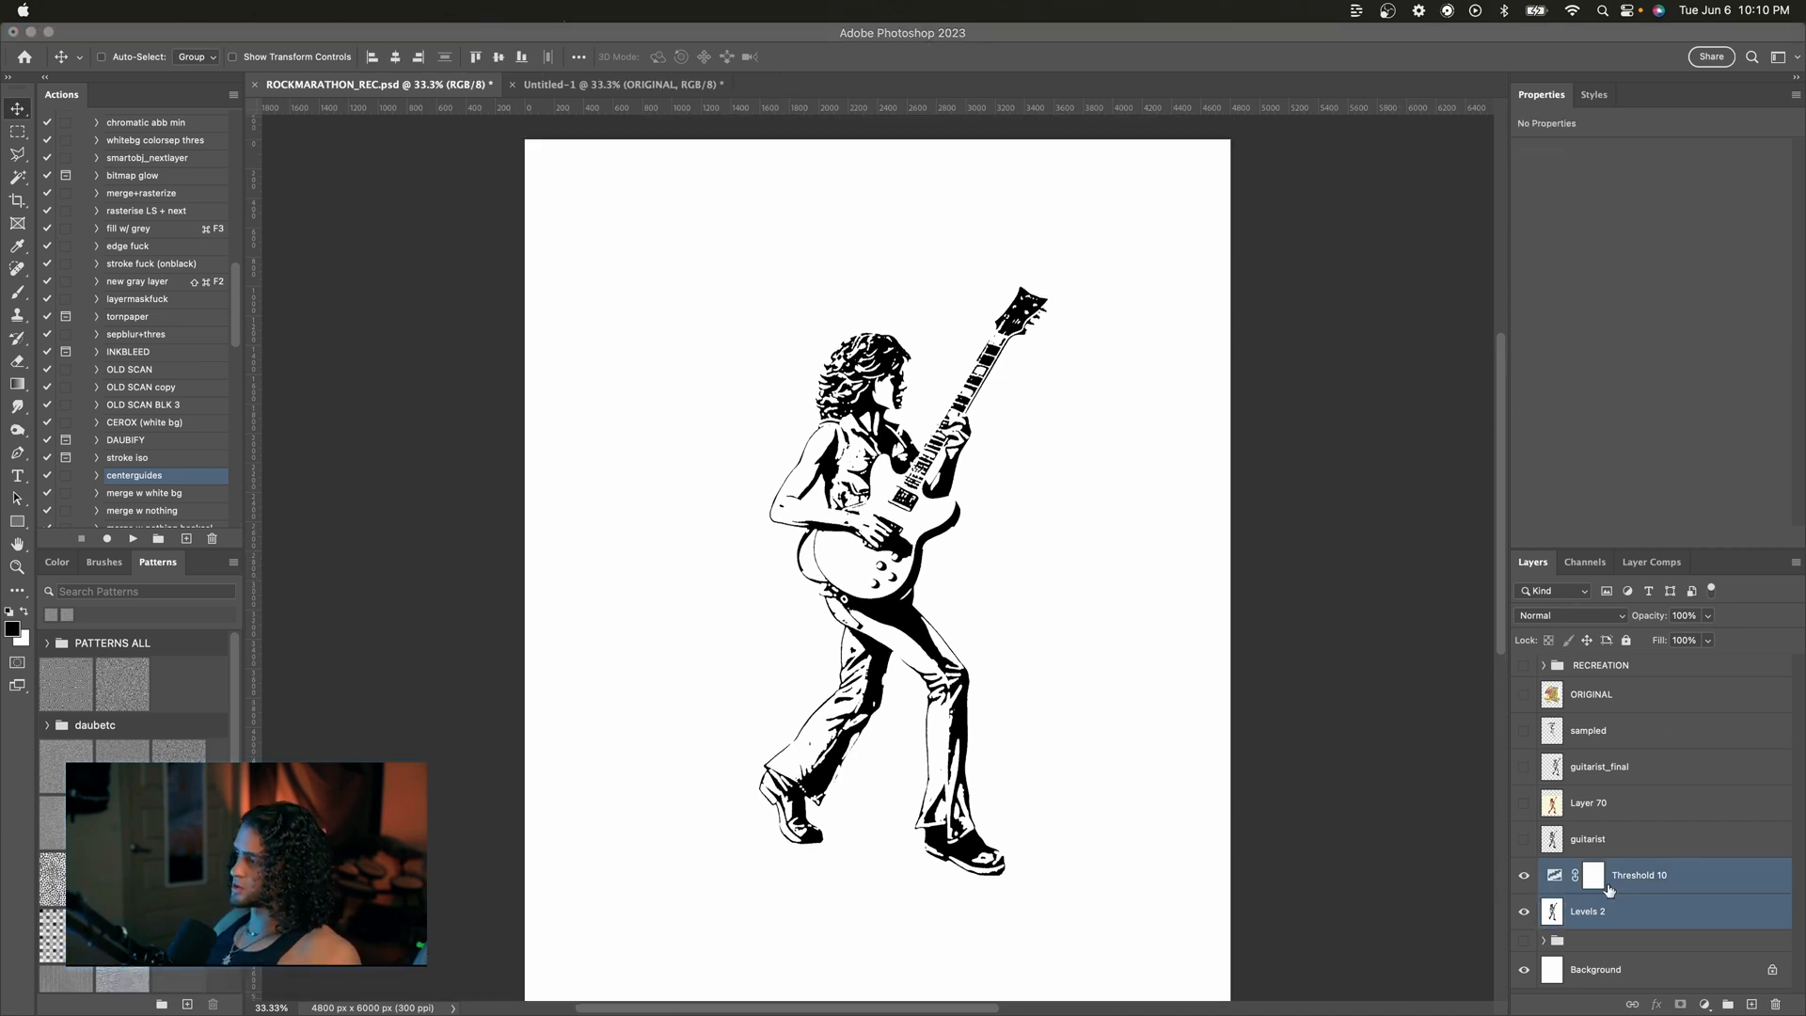
key("super+e")
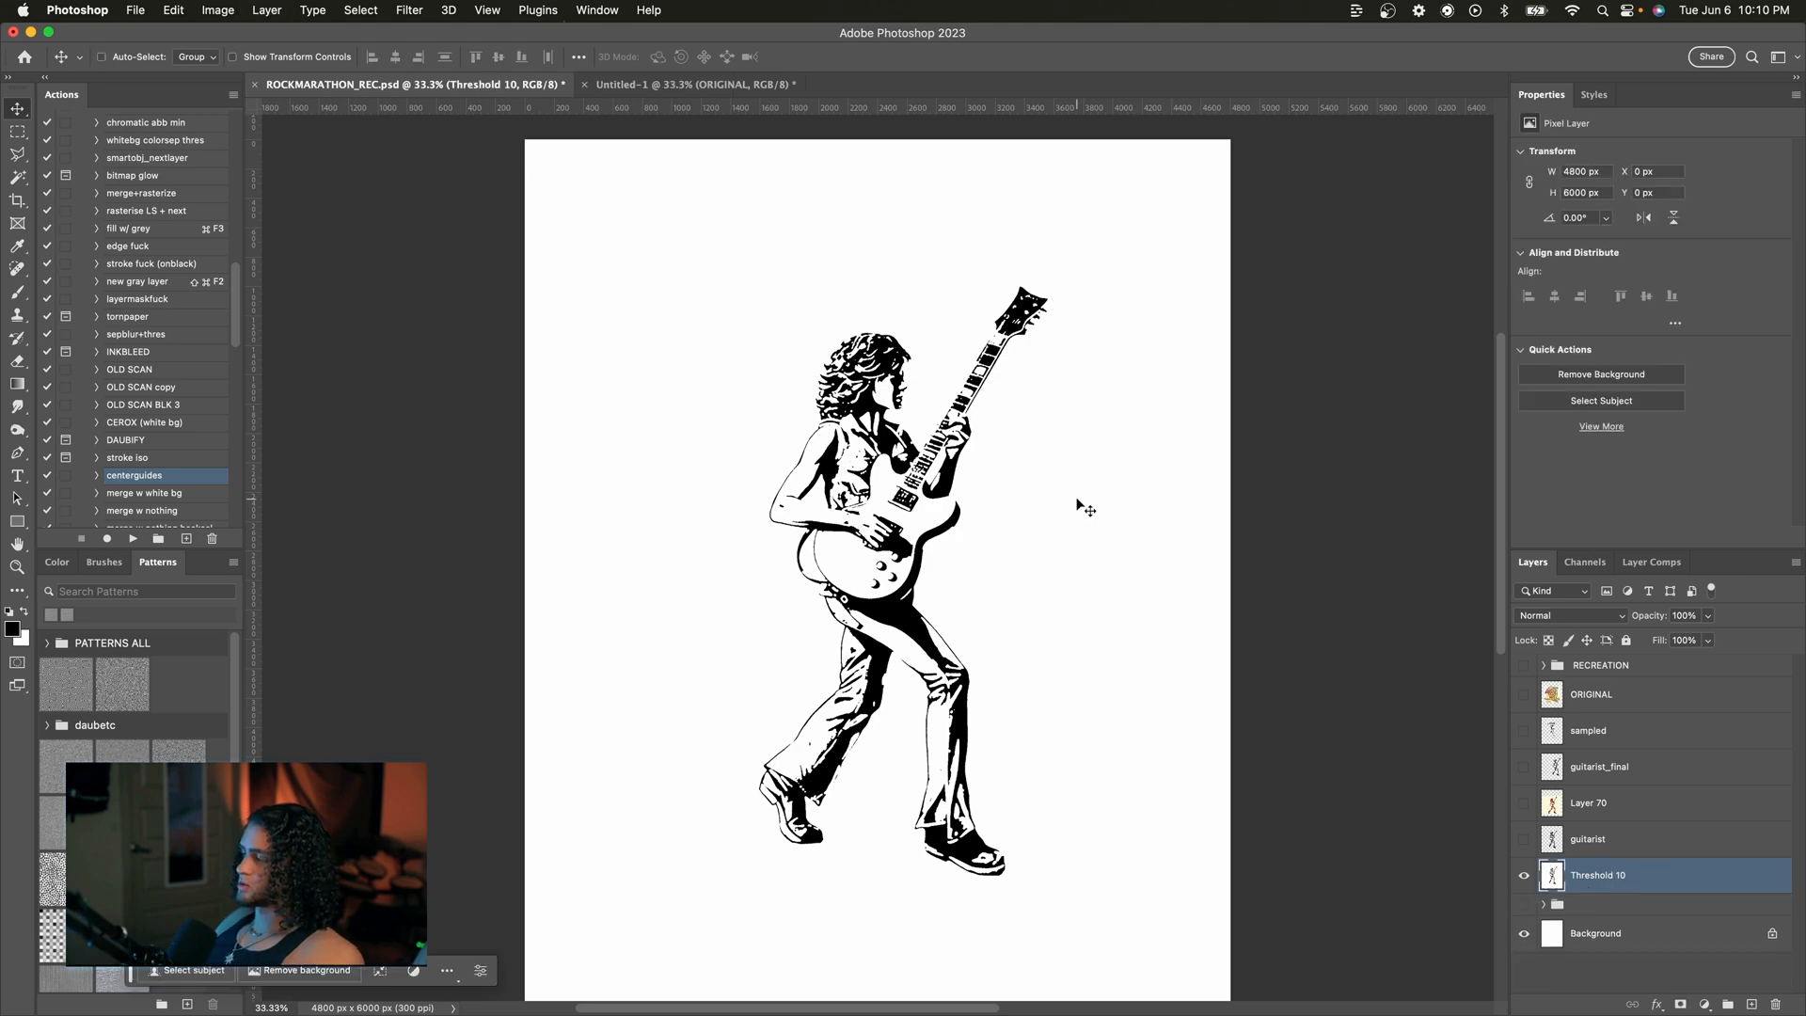
Step: Zoom in and out to inspect the thresholded guitarist drawing
scroll(1079, 508, "down", 2)
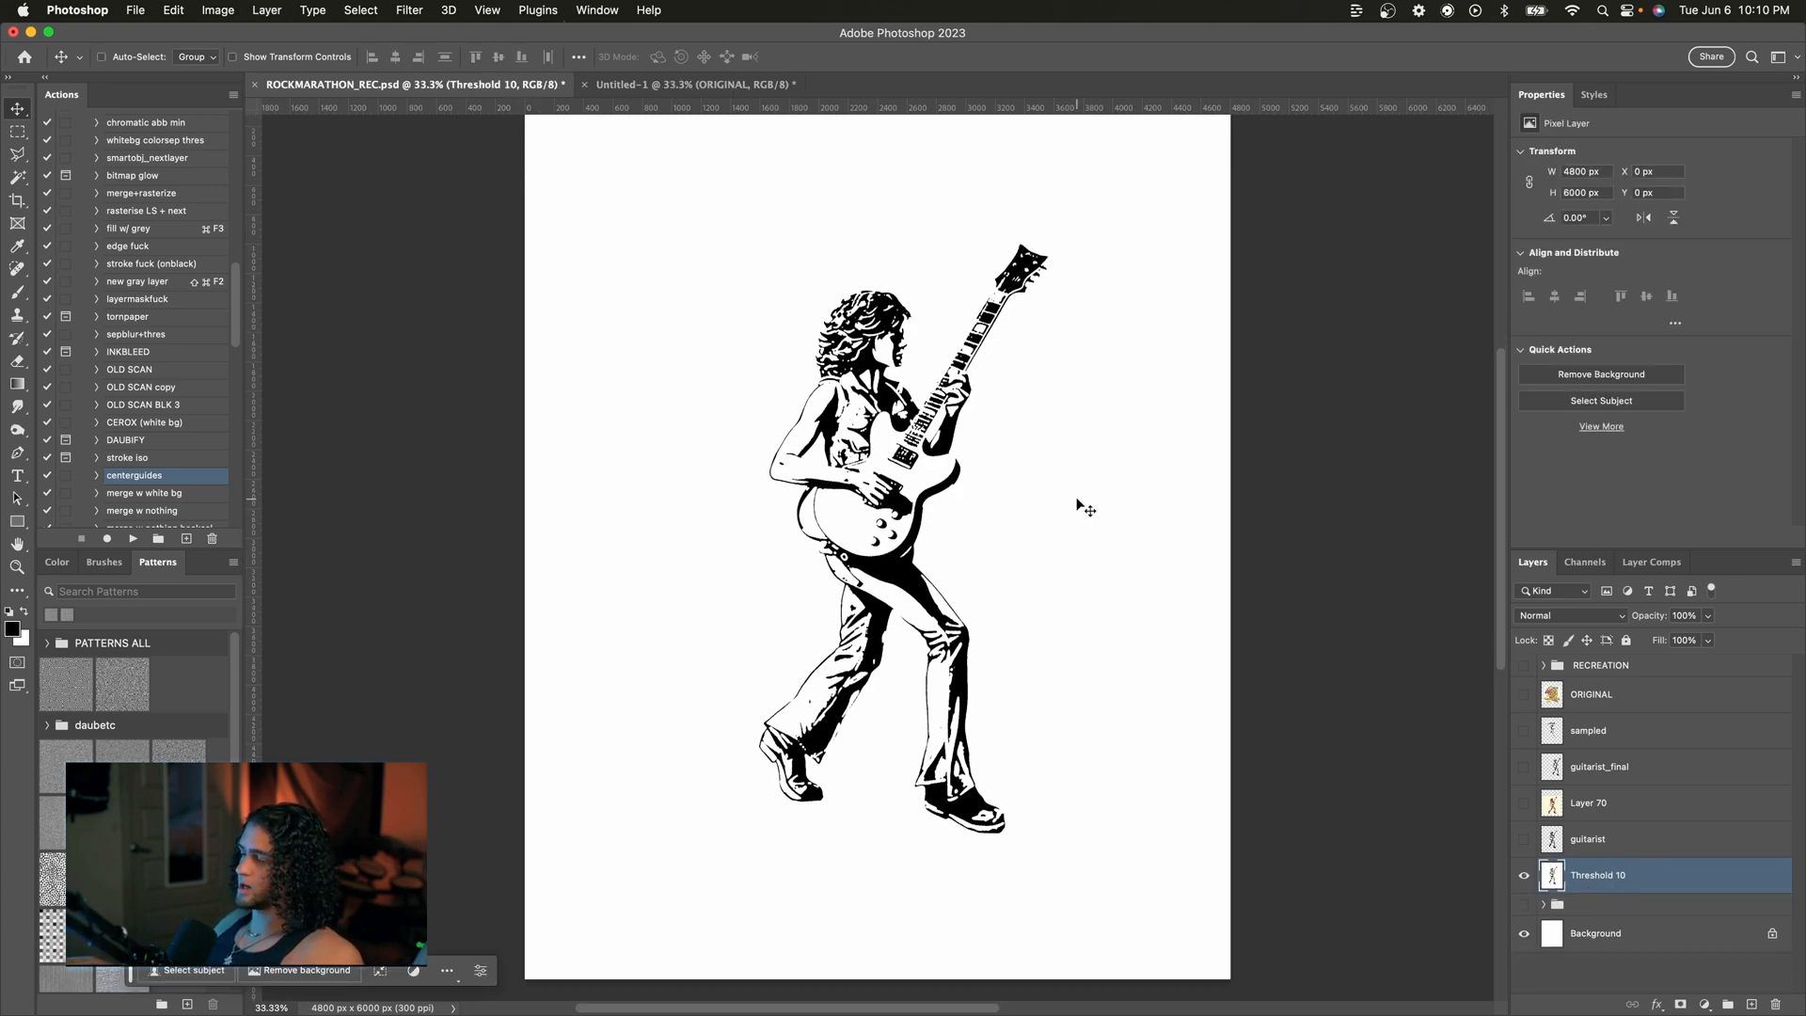
scroll(1079, 506, "up", 3)
key("super+plus")
key("super+plus")
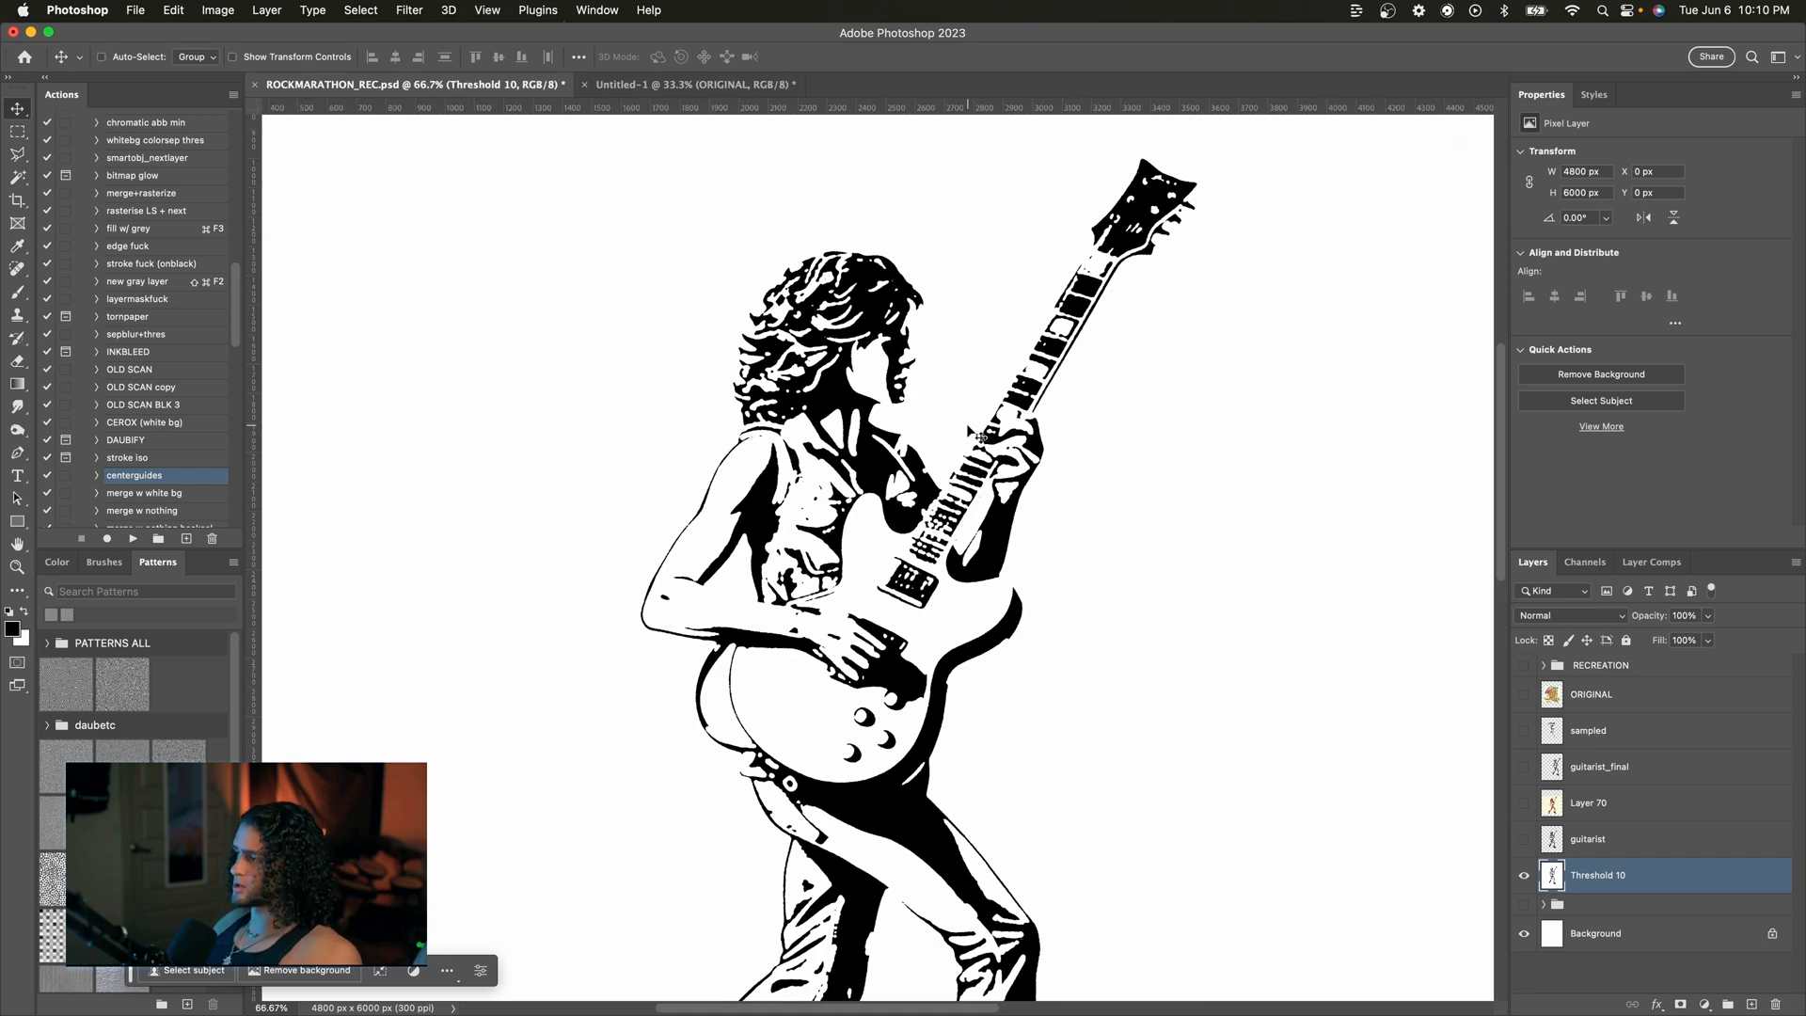
key("super+minus")
key("super+minus")
key("super+plus")
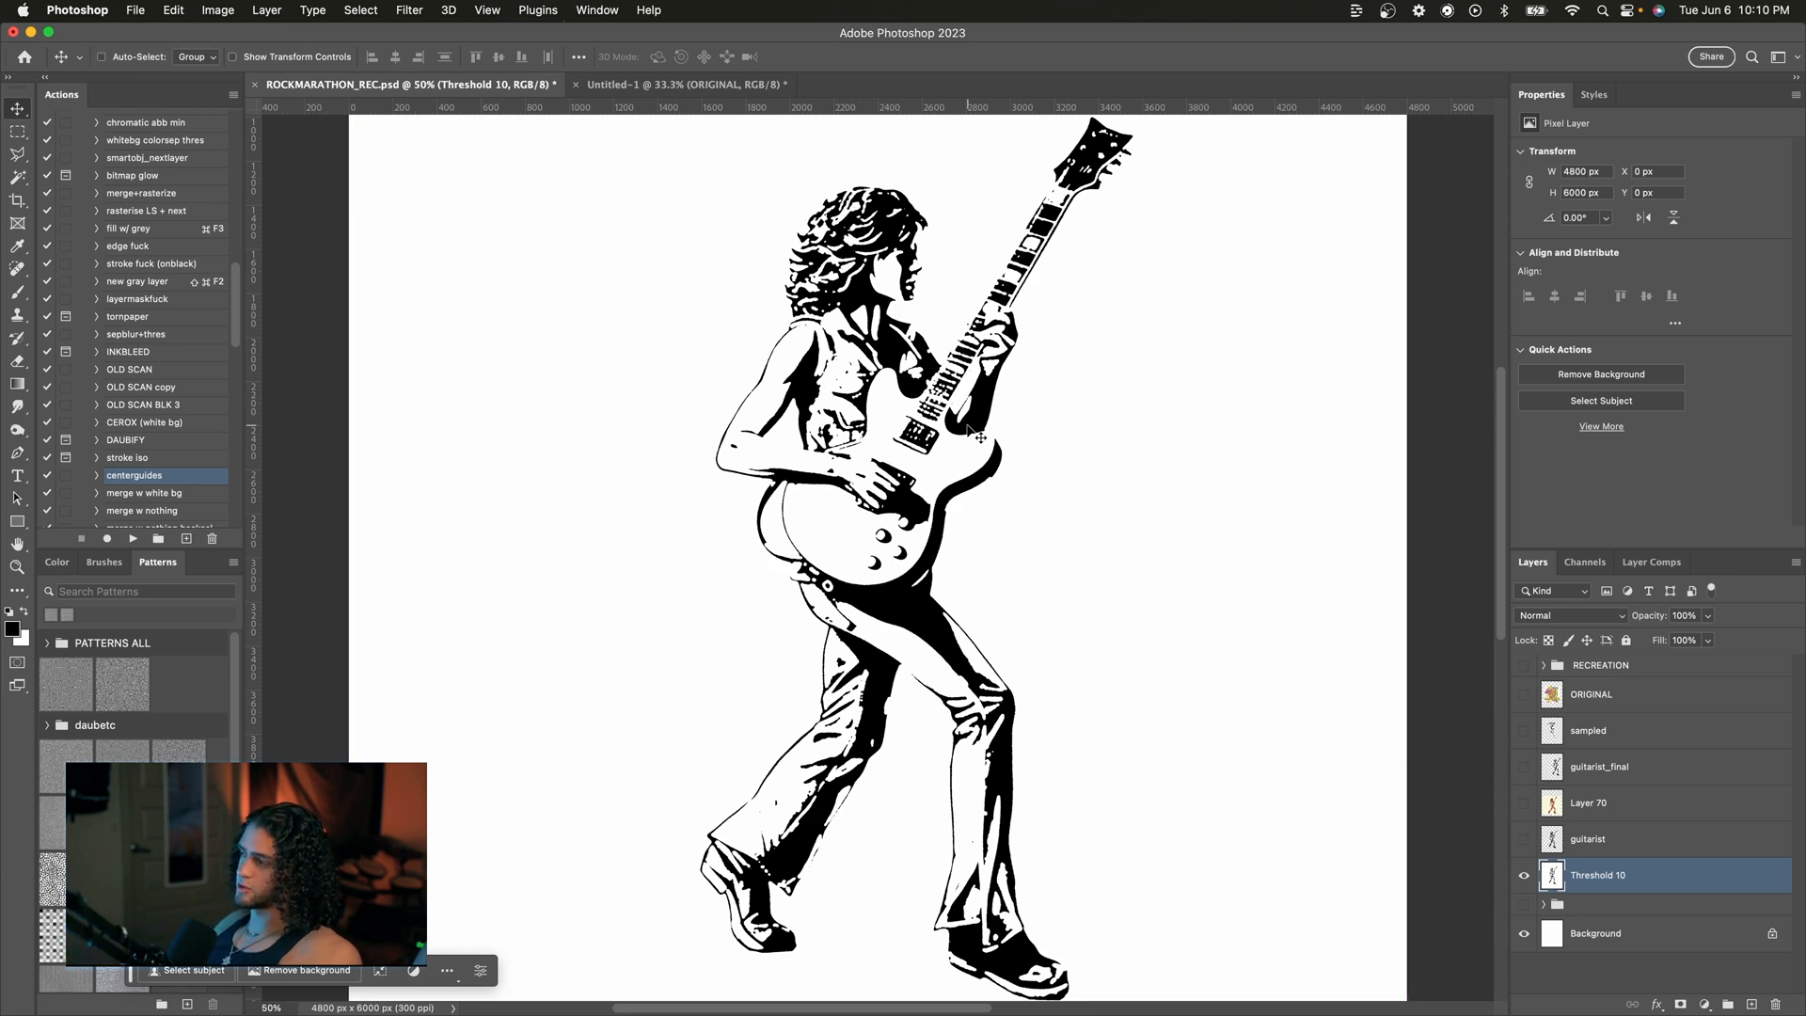
key("super+minus")
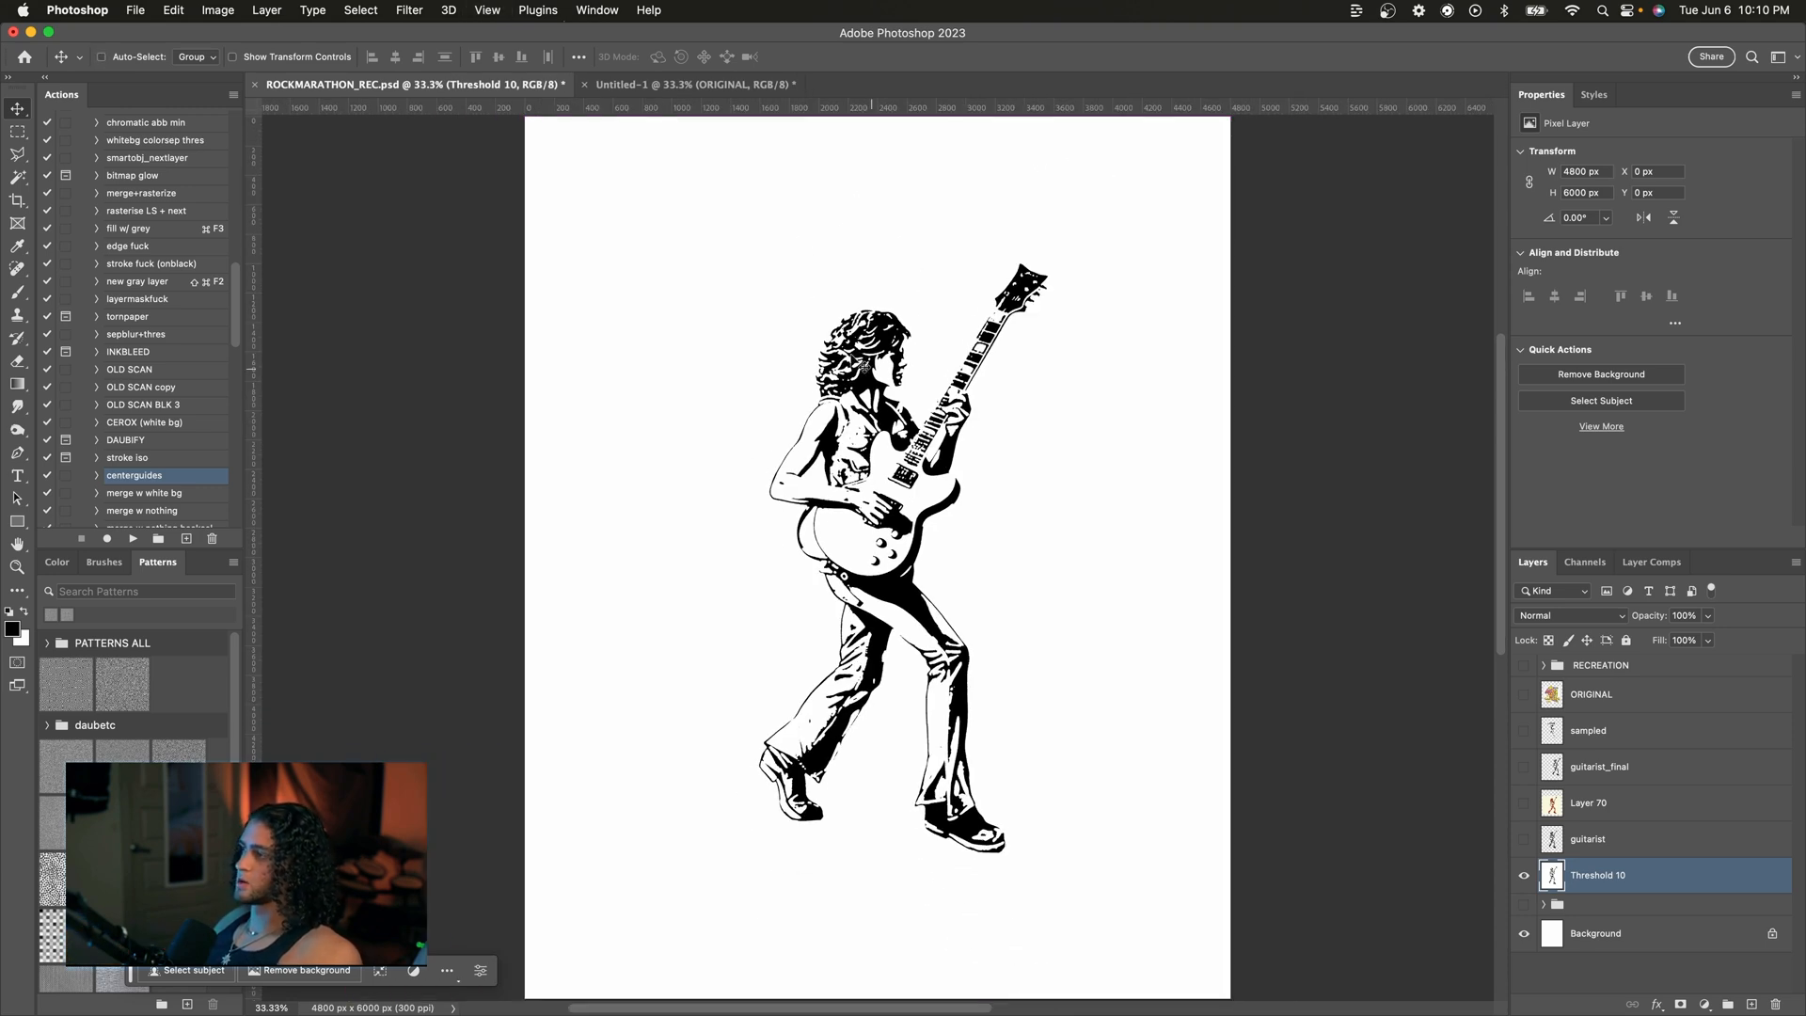
Step: Select the white background with the Magic Wand, anti-aliasing turned off
key("w")
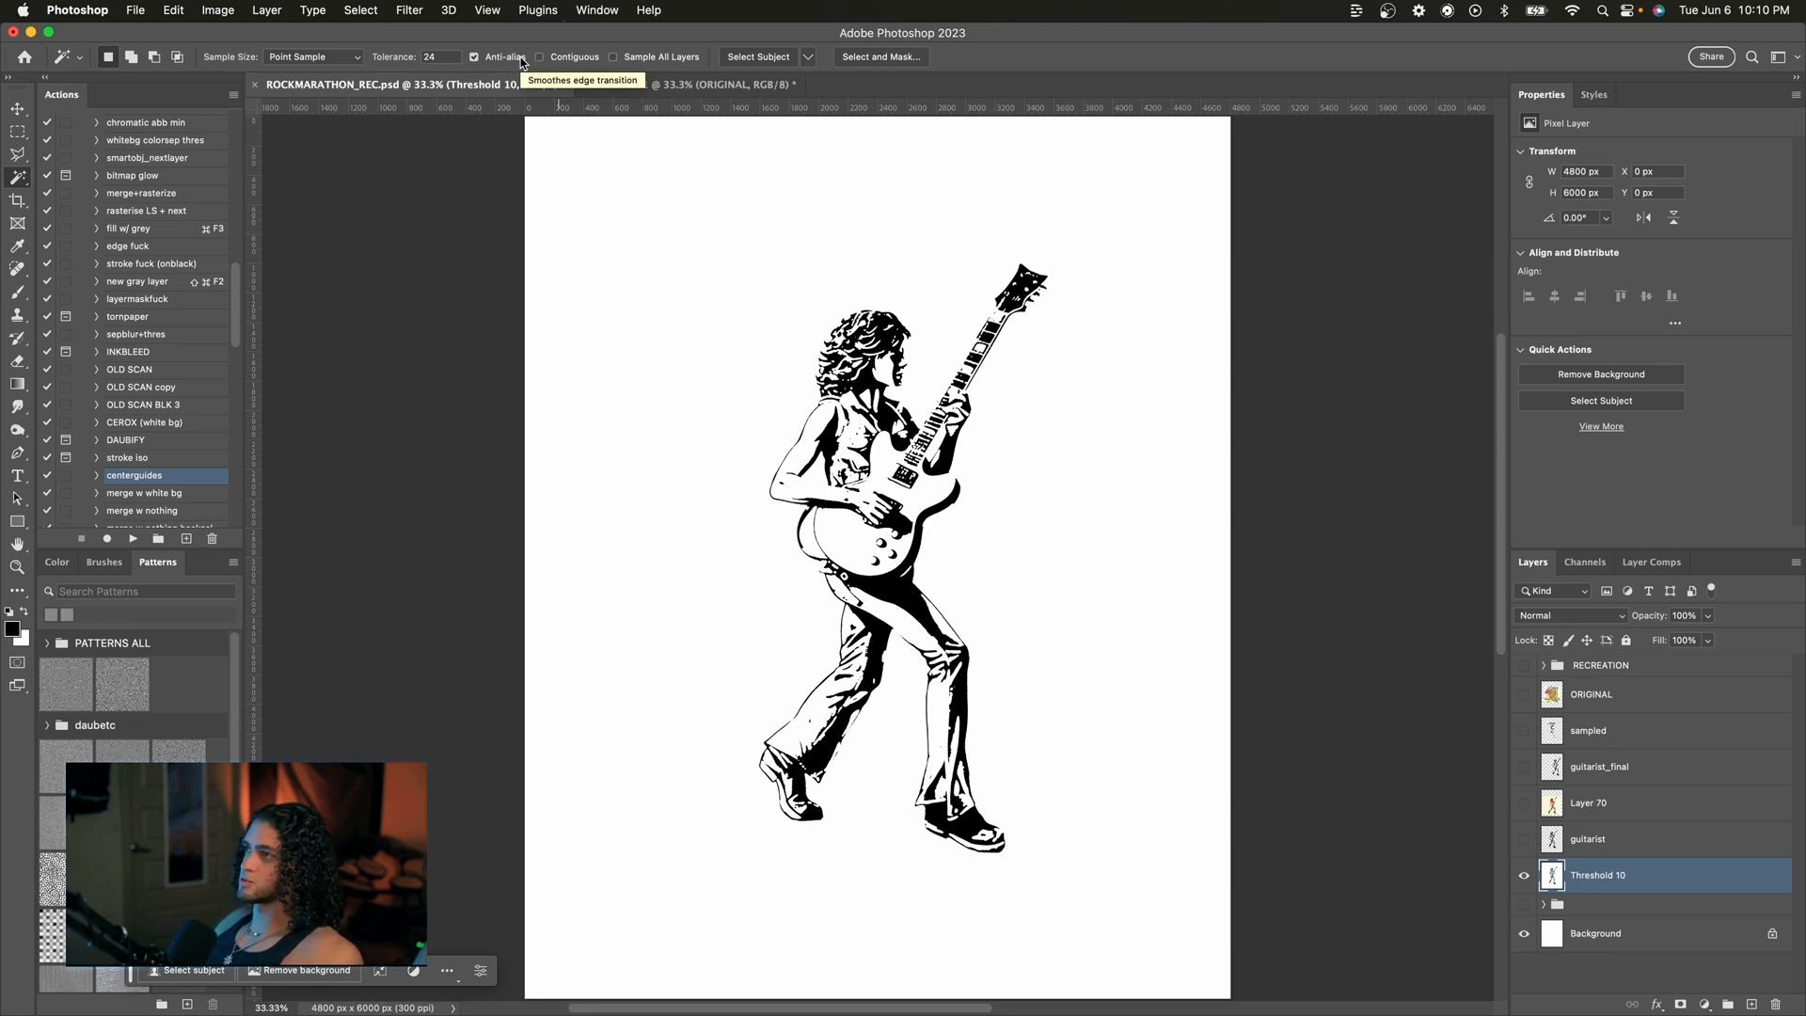
scroll(856, 581, "up", 6)
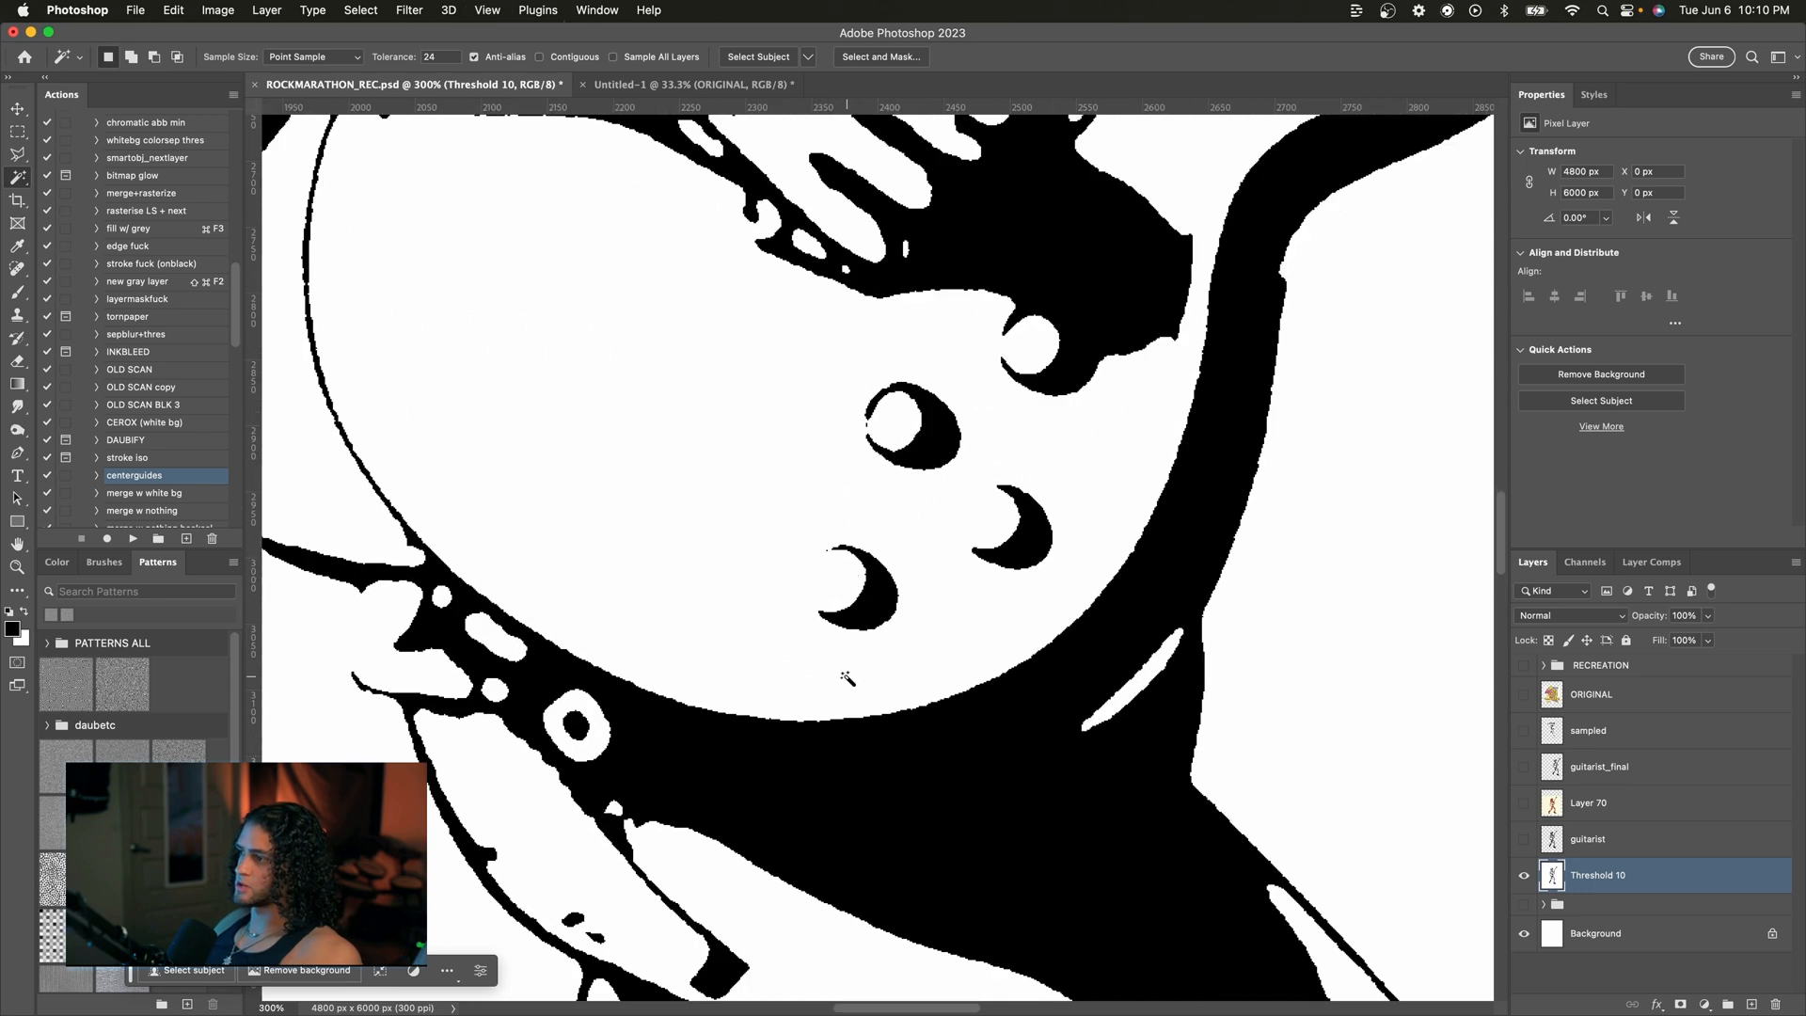
scroll(851, 684, "down", 6)
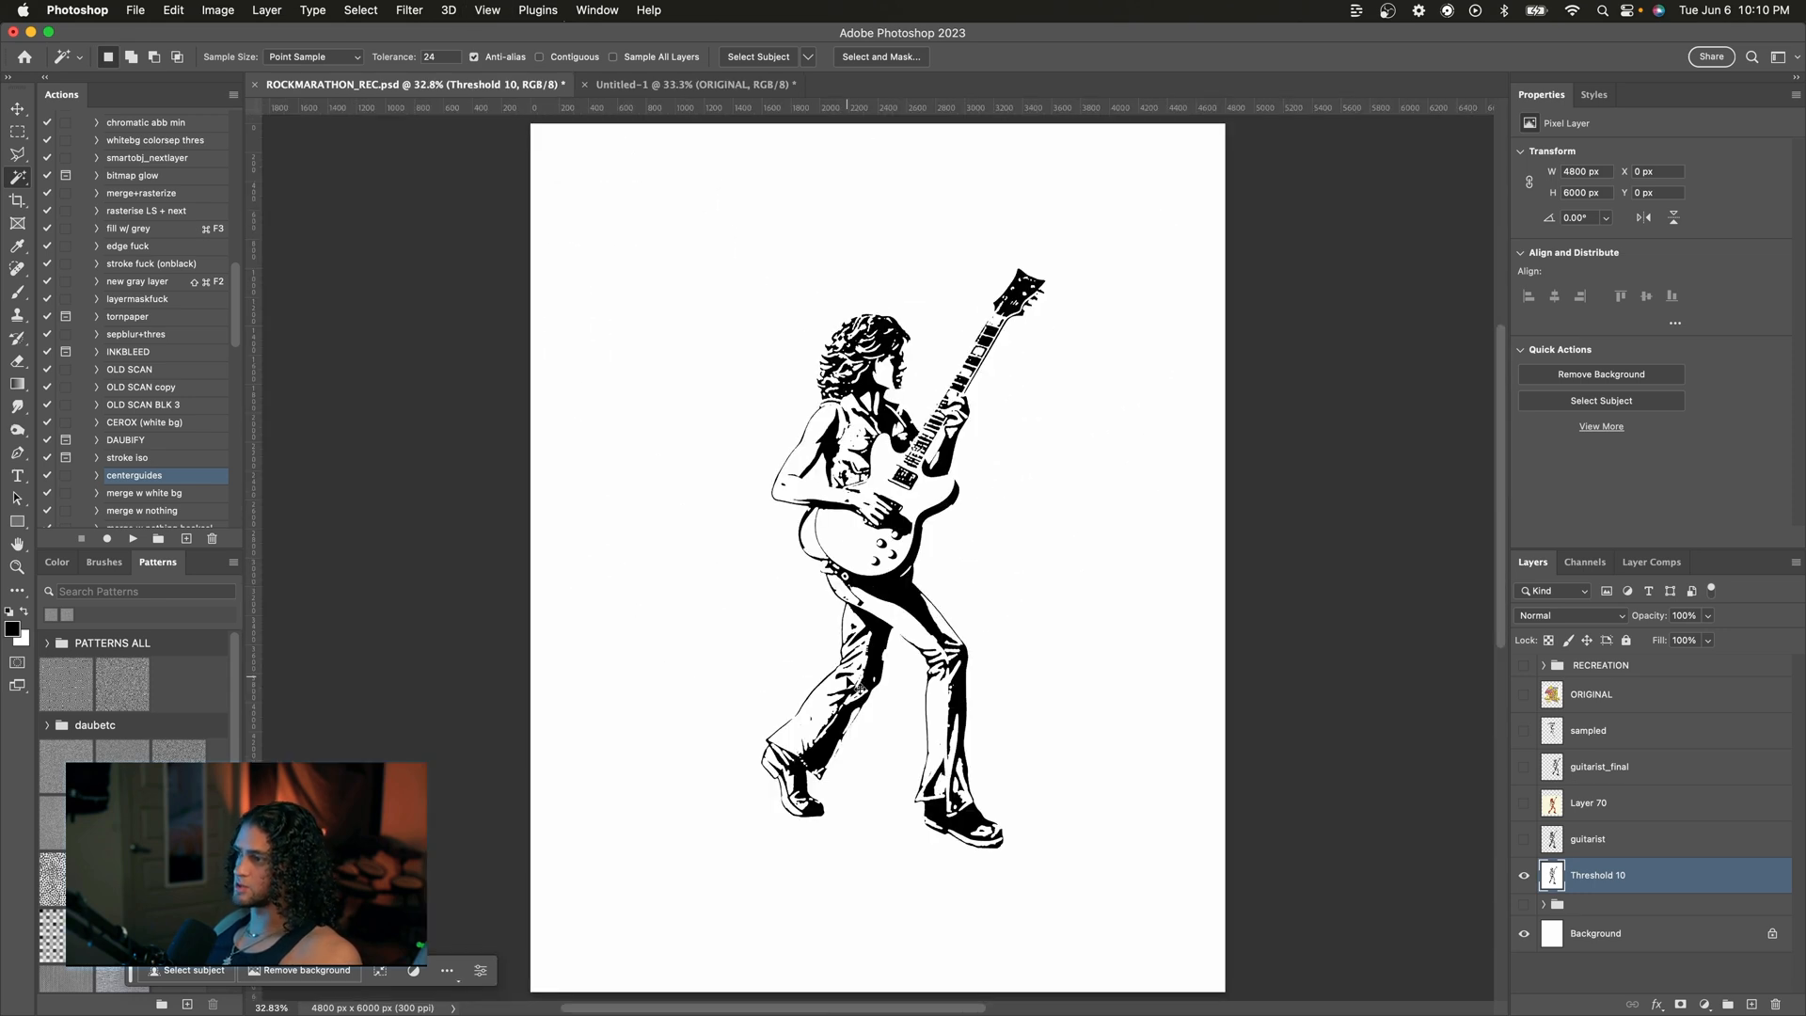
left_click(489, 59)
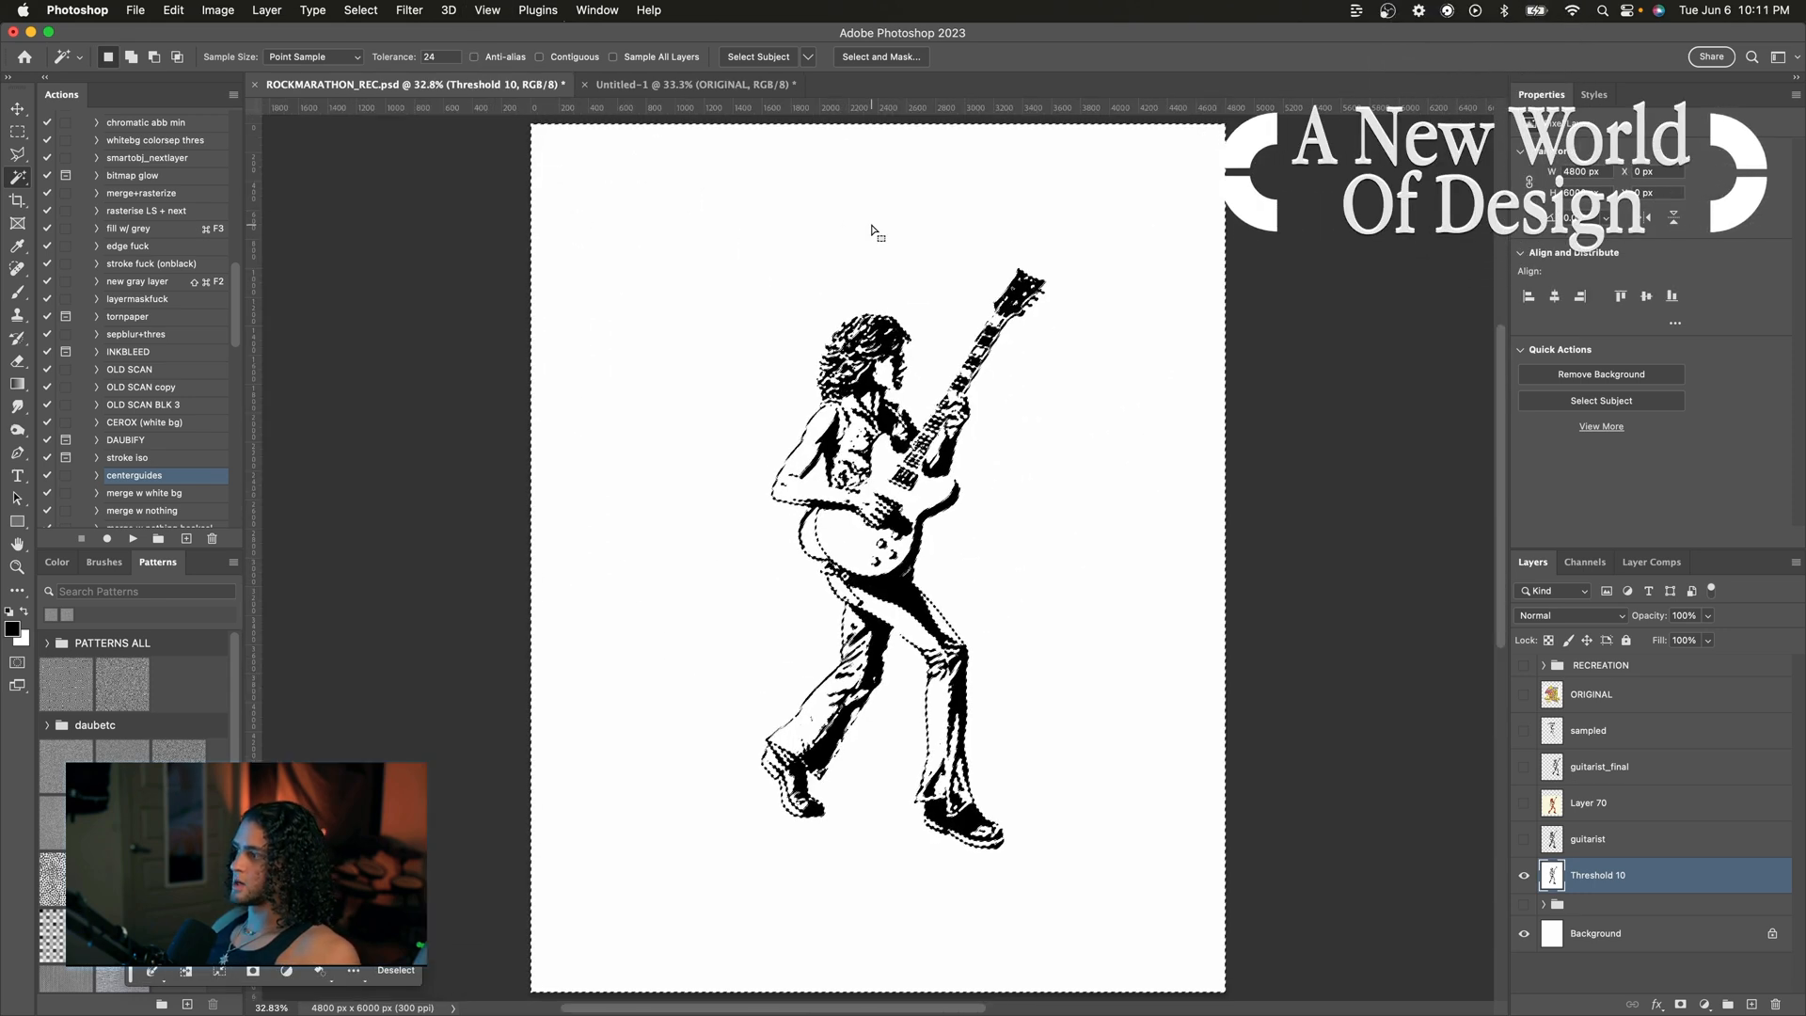
Step: Move the guitarist figure upward on the canvas and hide the Background layer
key("v")
left_click_drag(871, 233, 871, 305)
left_click_drag(879, 393, 879, 283)
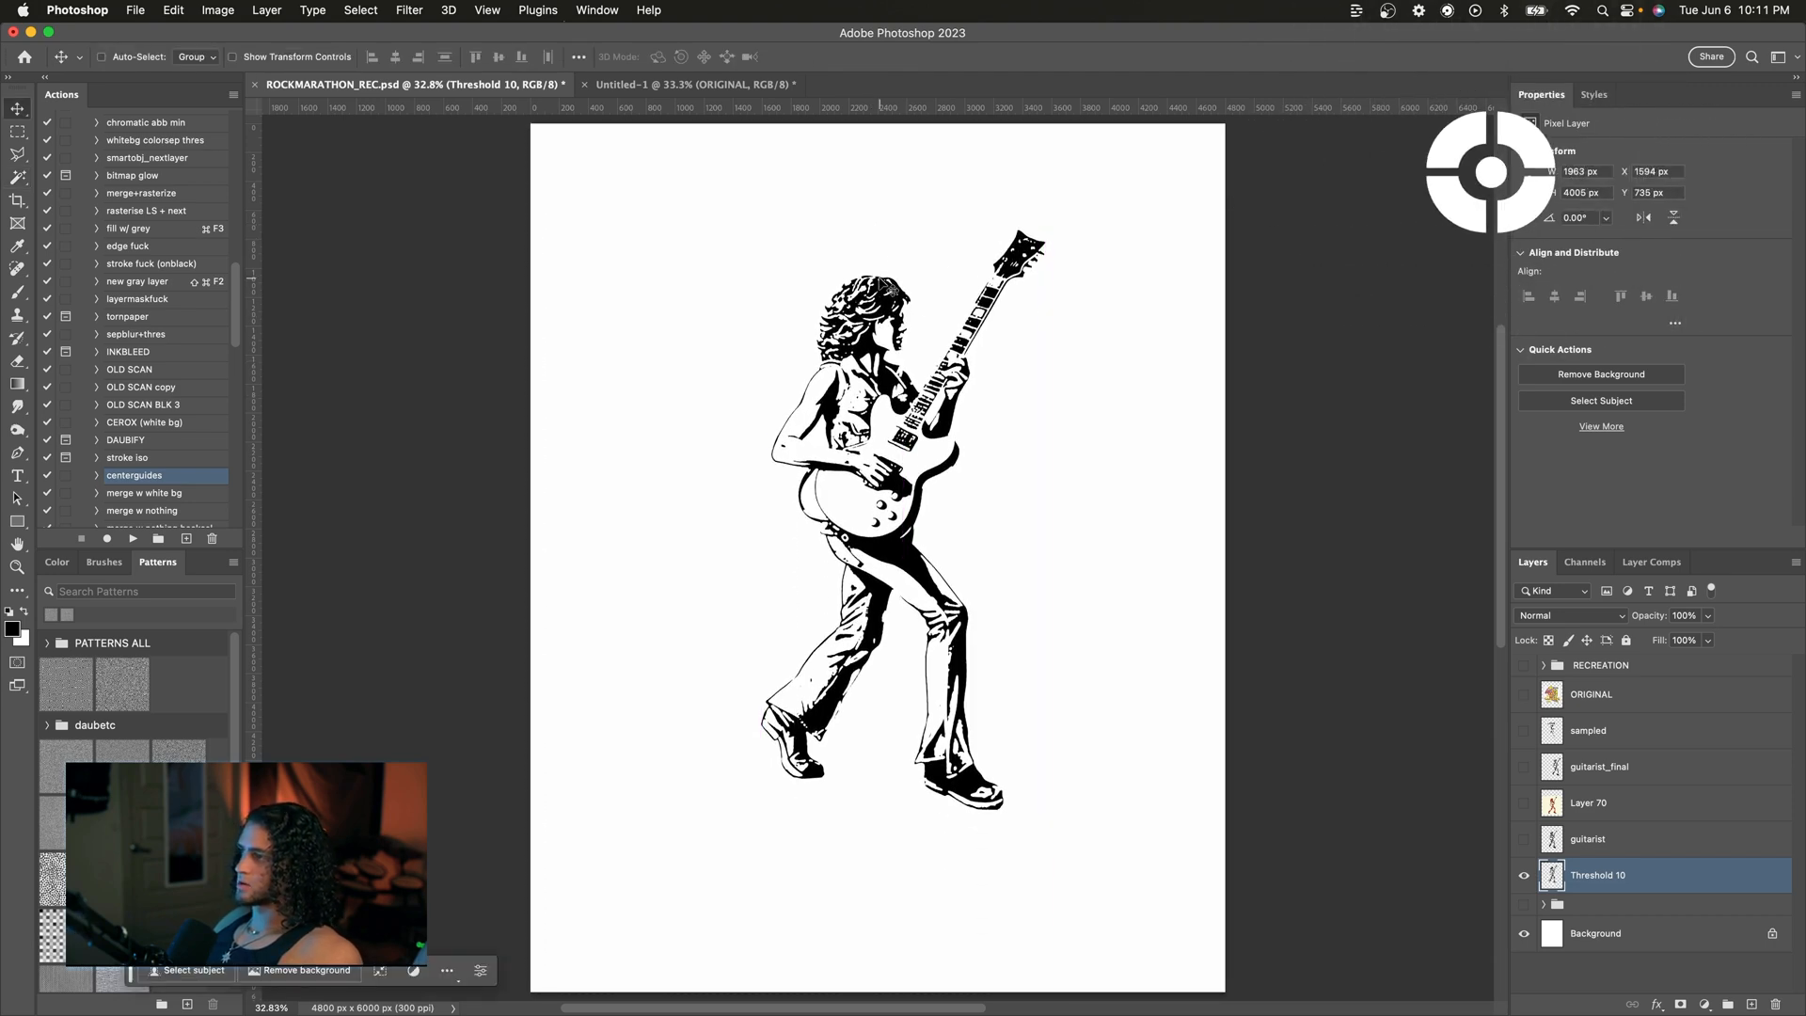
left_click(1524, 934)
left_click_drag(963, 406, 965, 366)
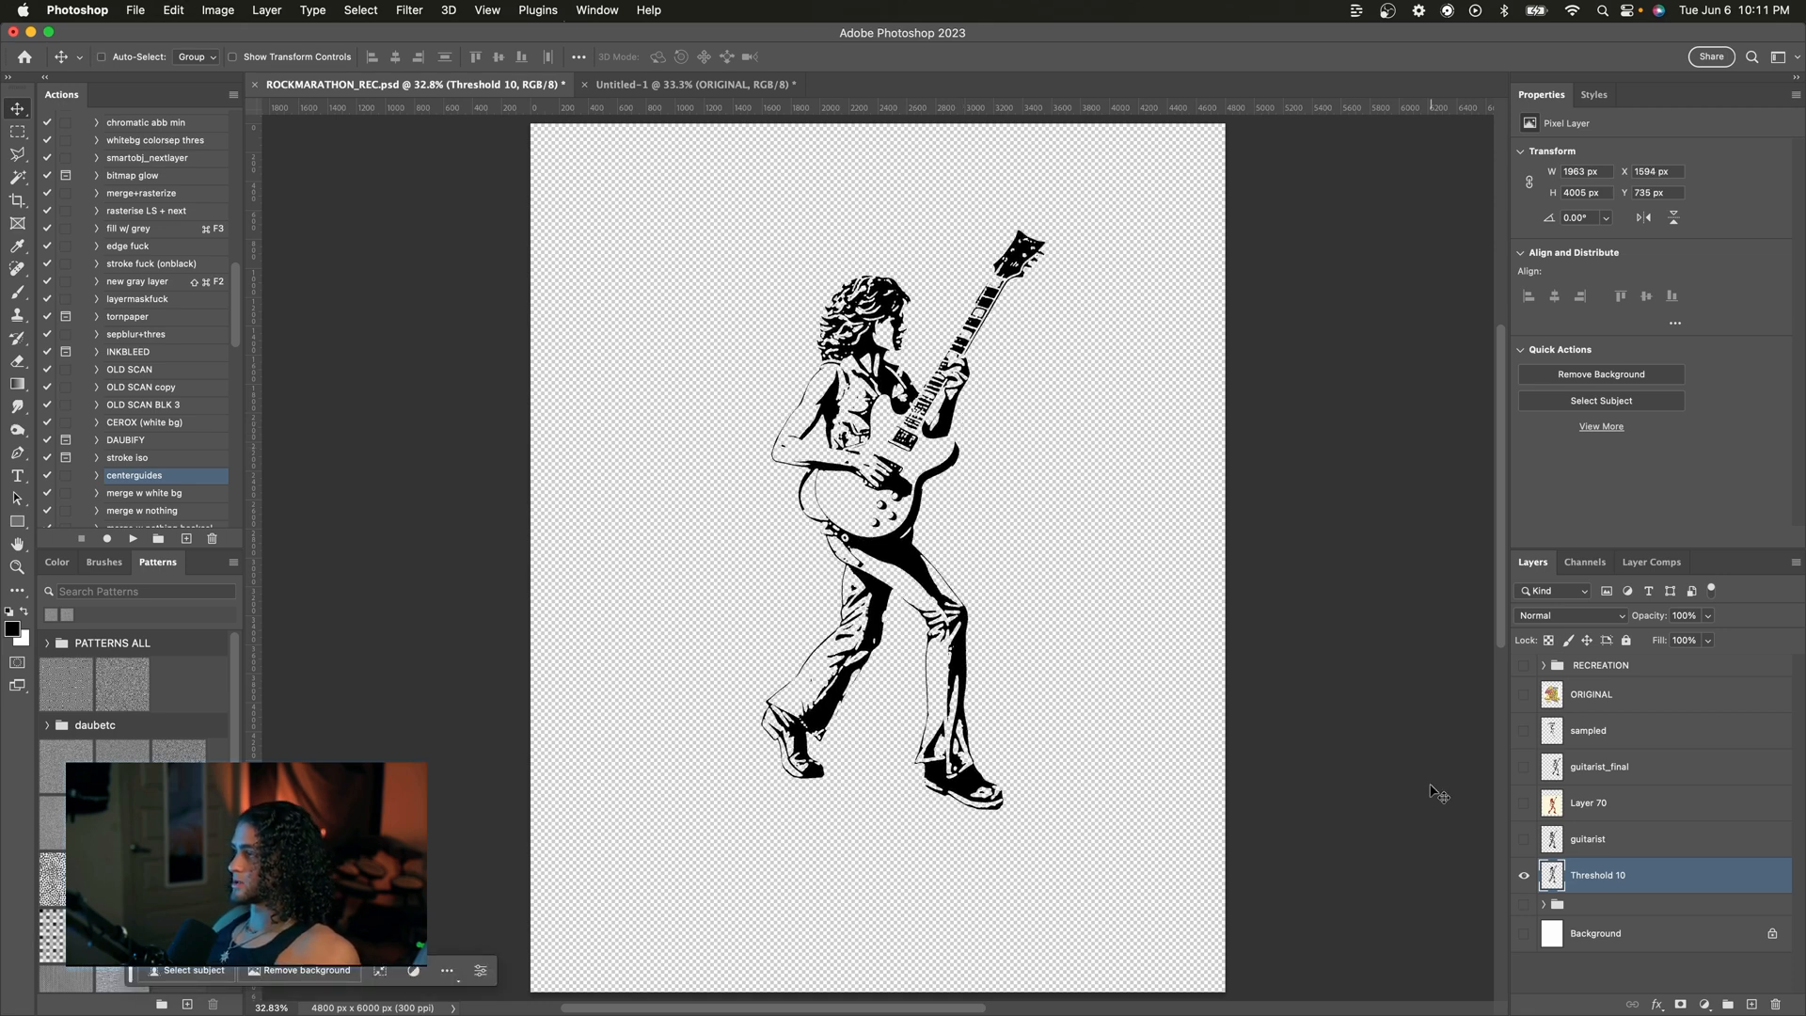
key("super+equal")
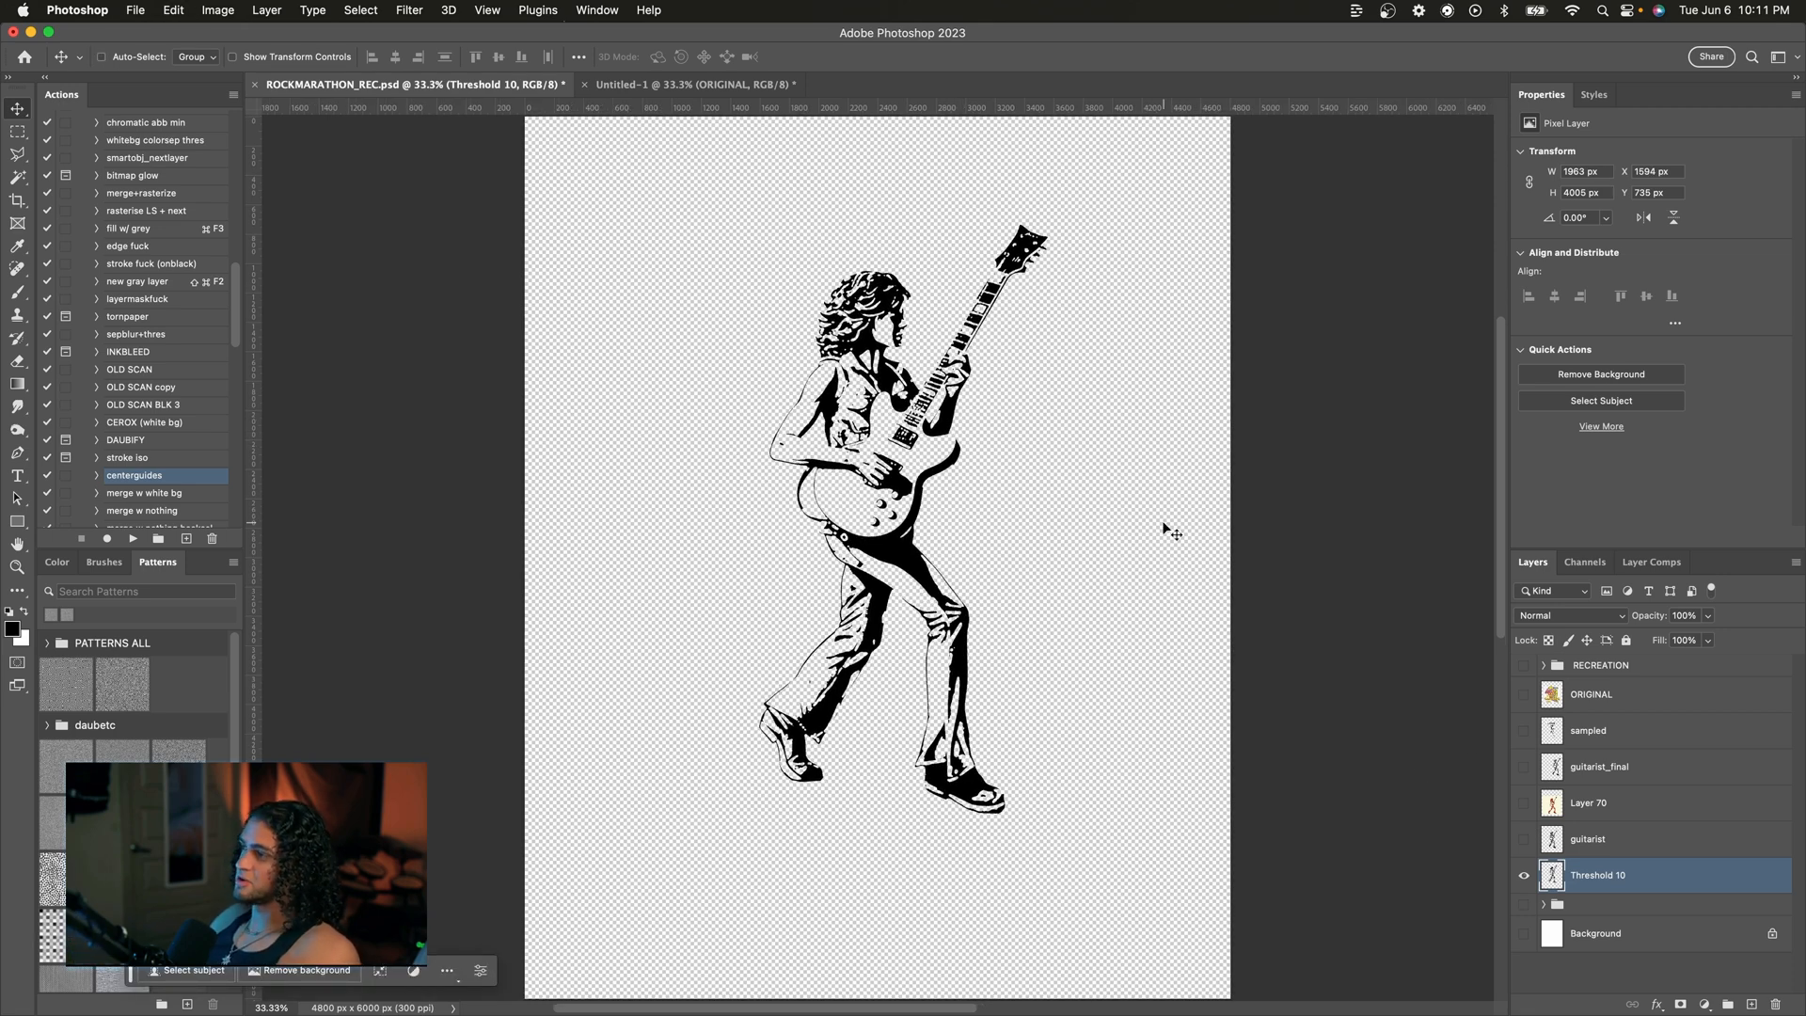
key("super+equal")
key("super+equal")
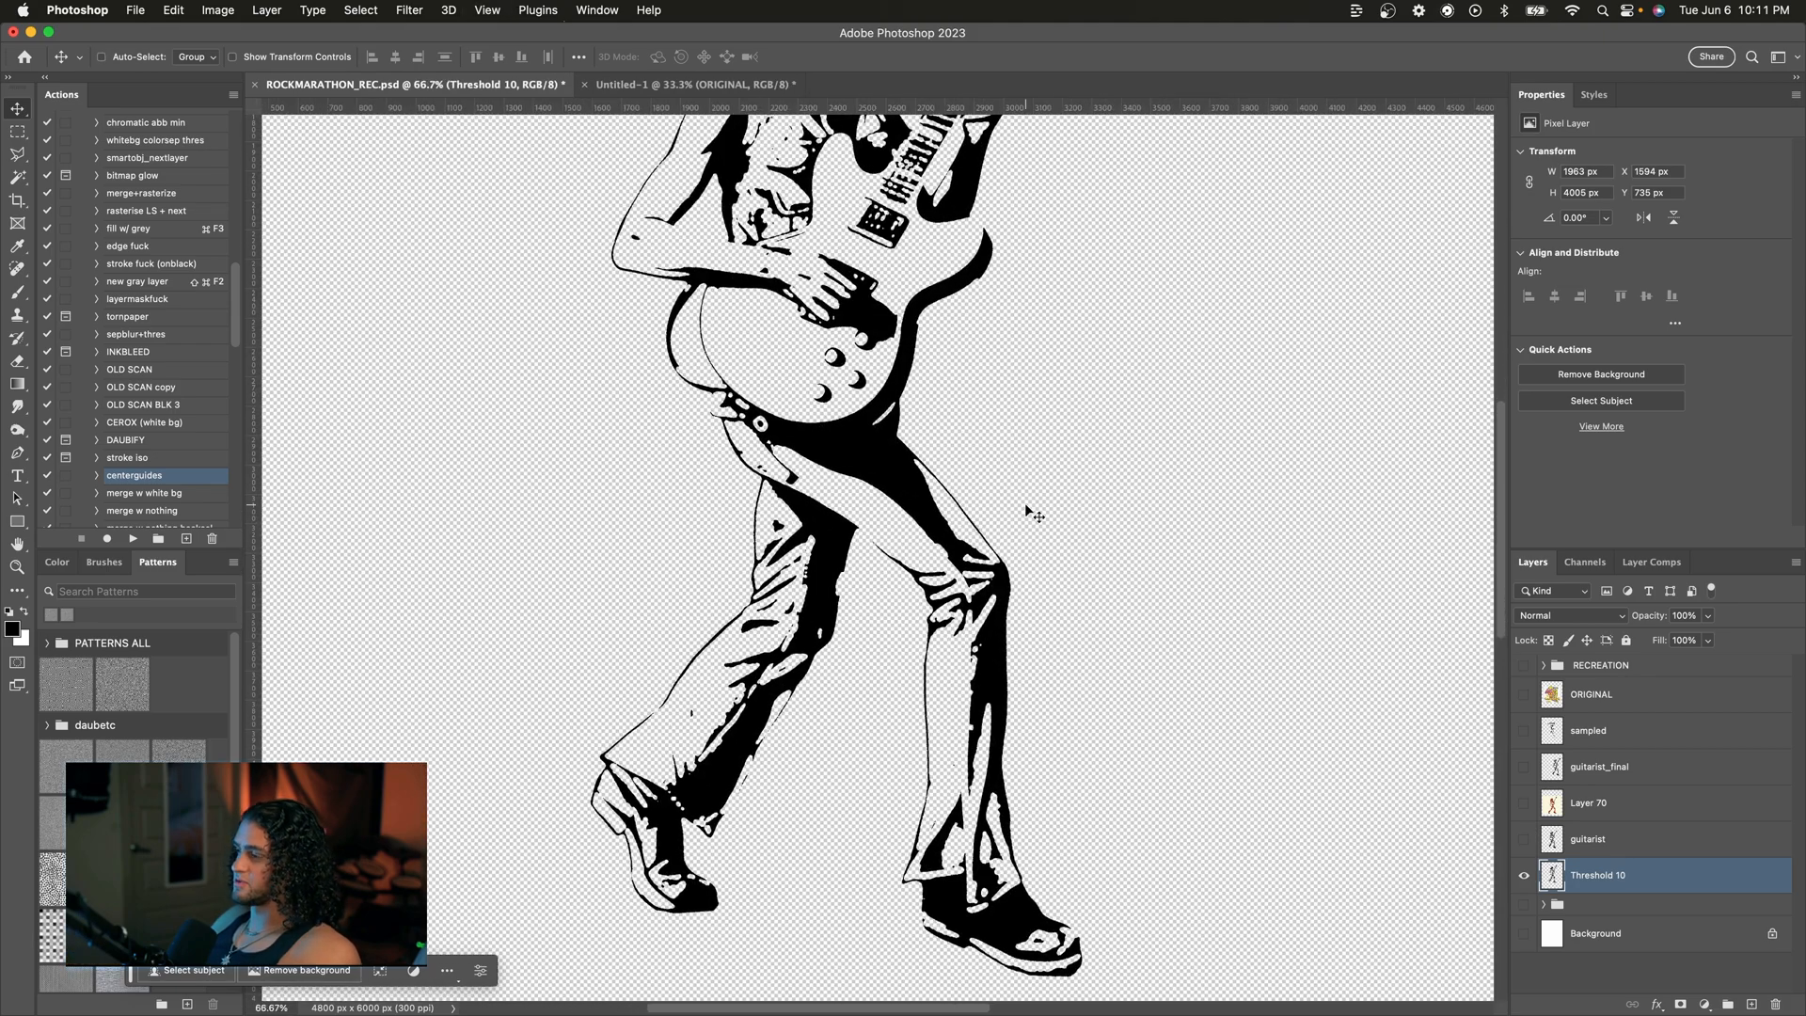
Step: Zoom and scroll around the thresholded guitarist drawing to inspect its detail
key("super+equal")
scroll(1028, 510, "up", 10)
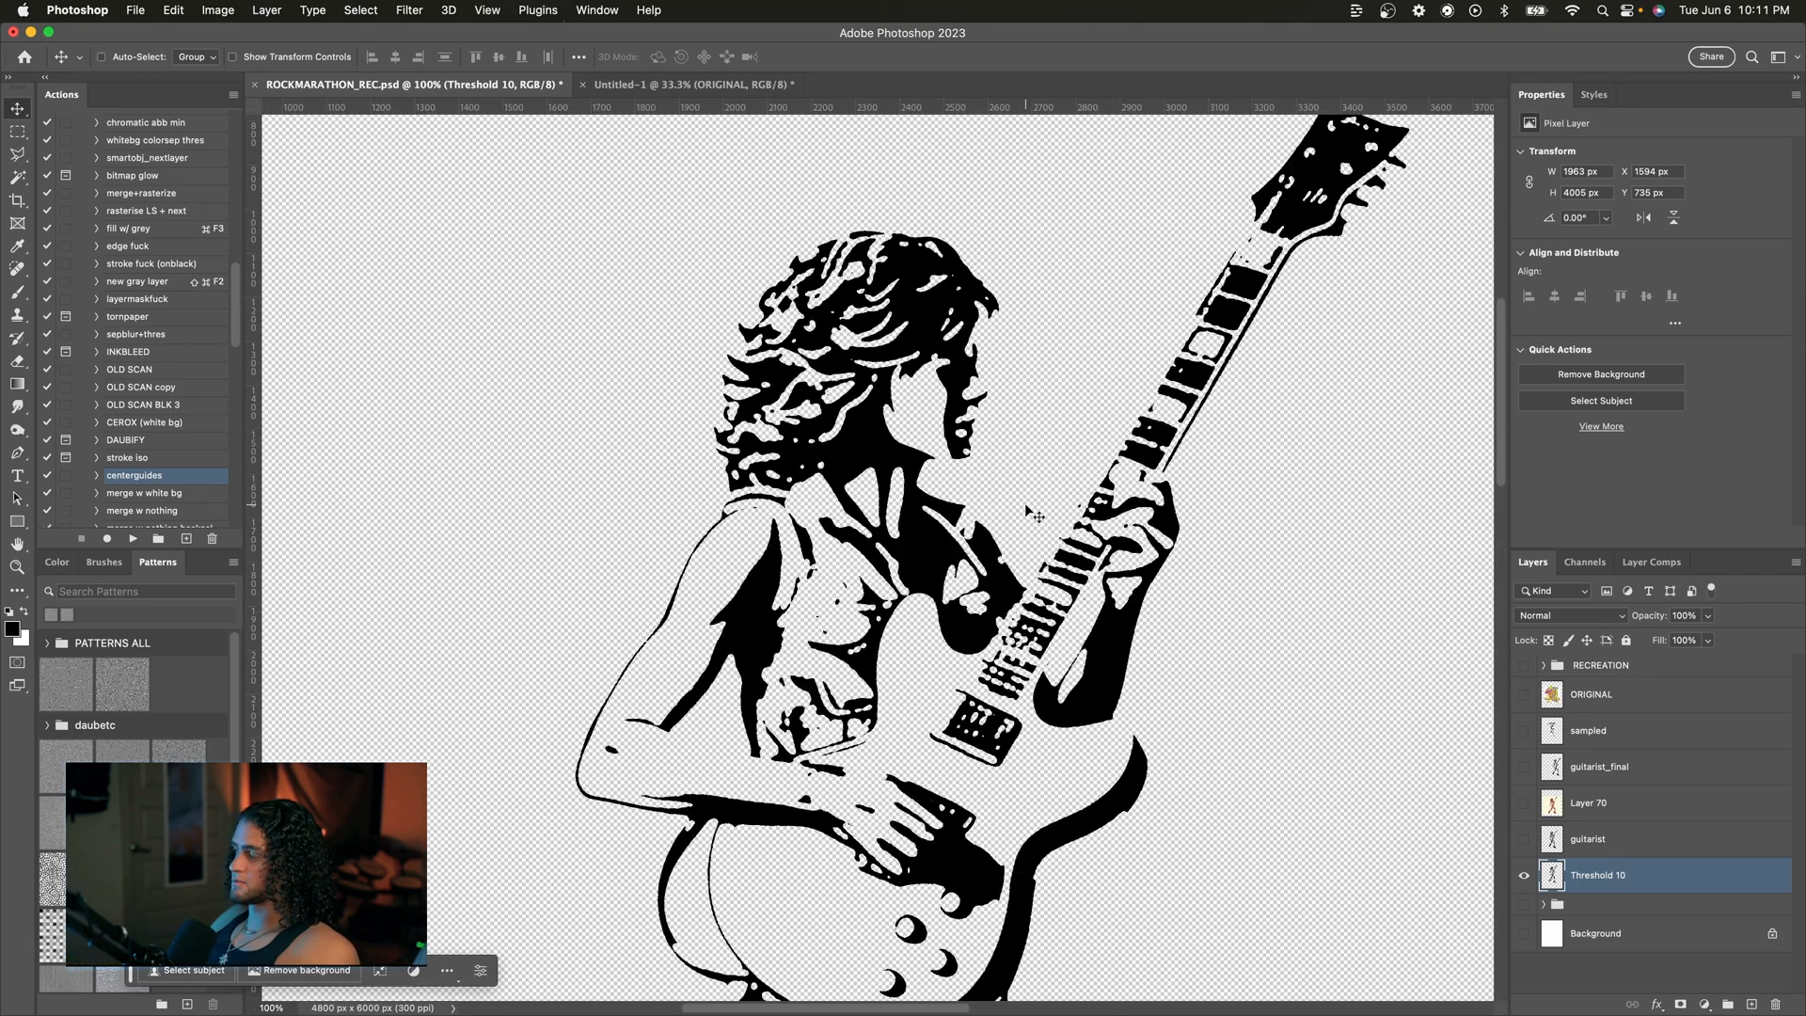
scroll(1028, 510, "up", 3)
scroll(1028, 509, "right", 1)
key("super+minus")
key("super+equal")
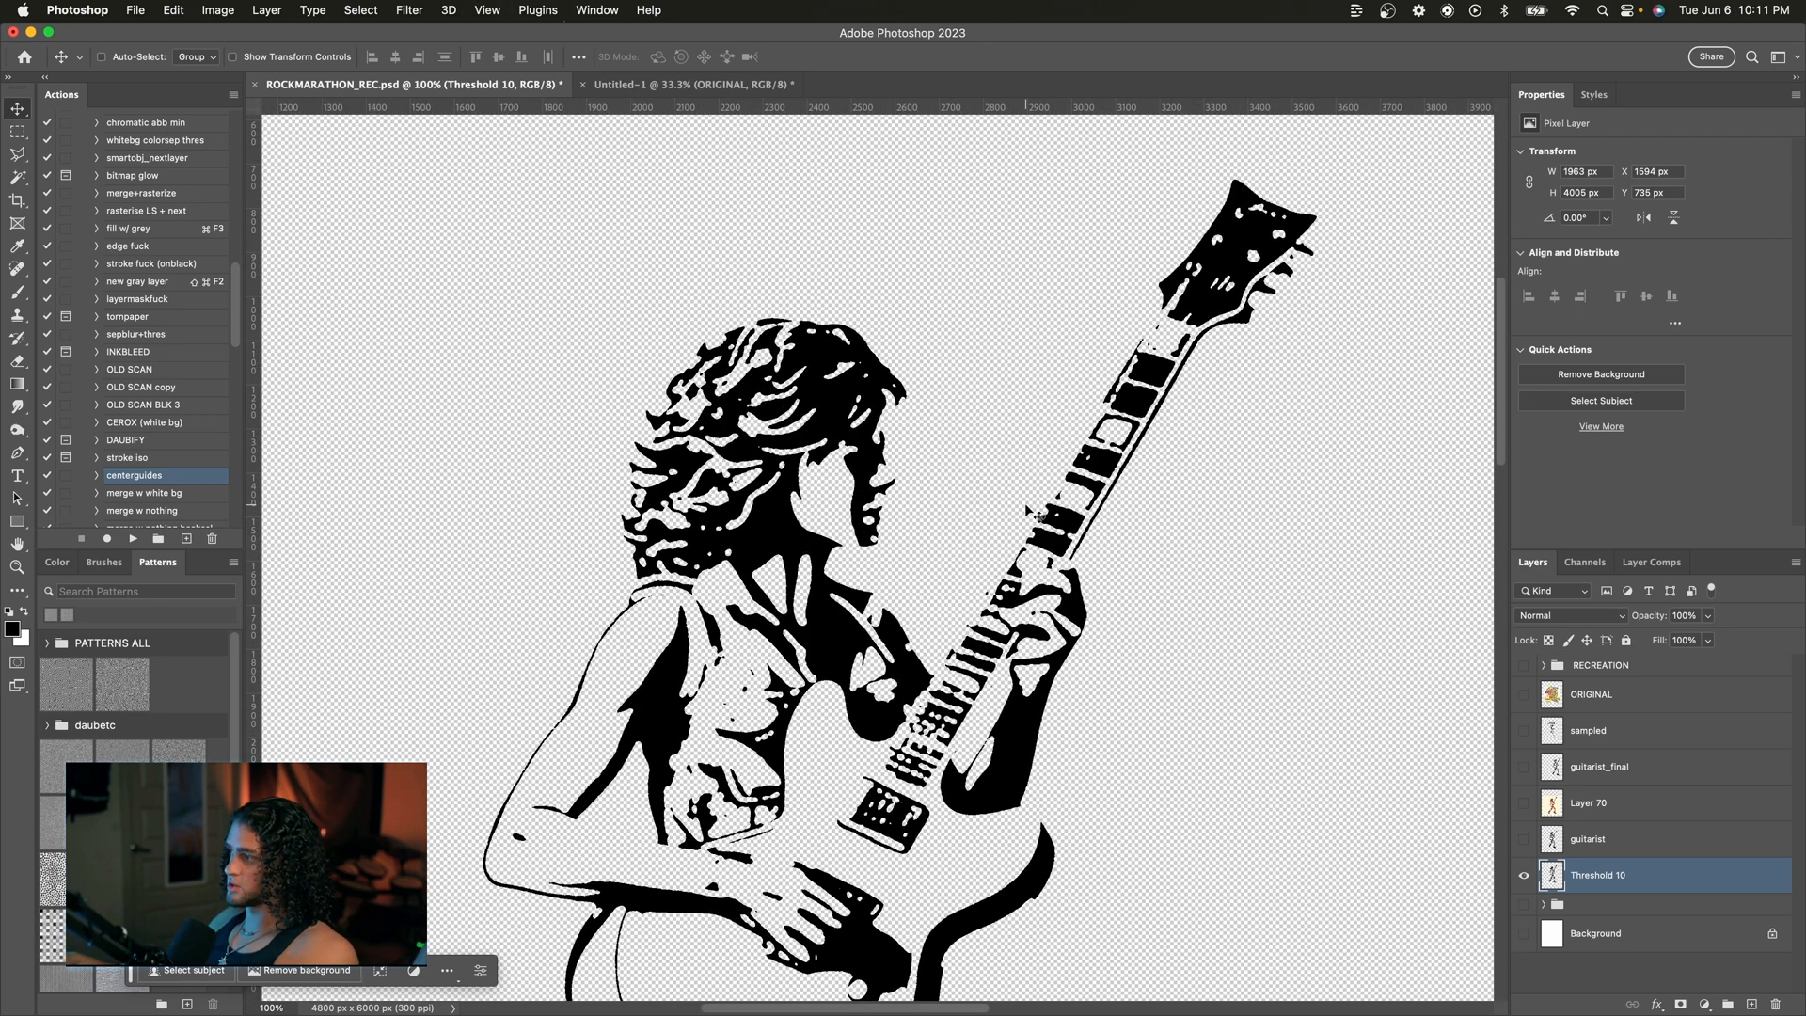
scroll(1034, 514, "down", 3)
scroll(1060, 465, "up", 2)
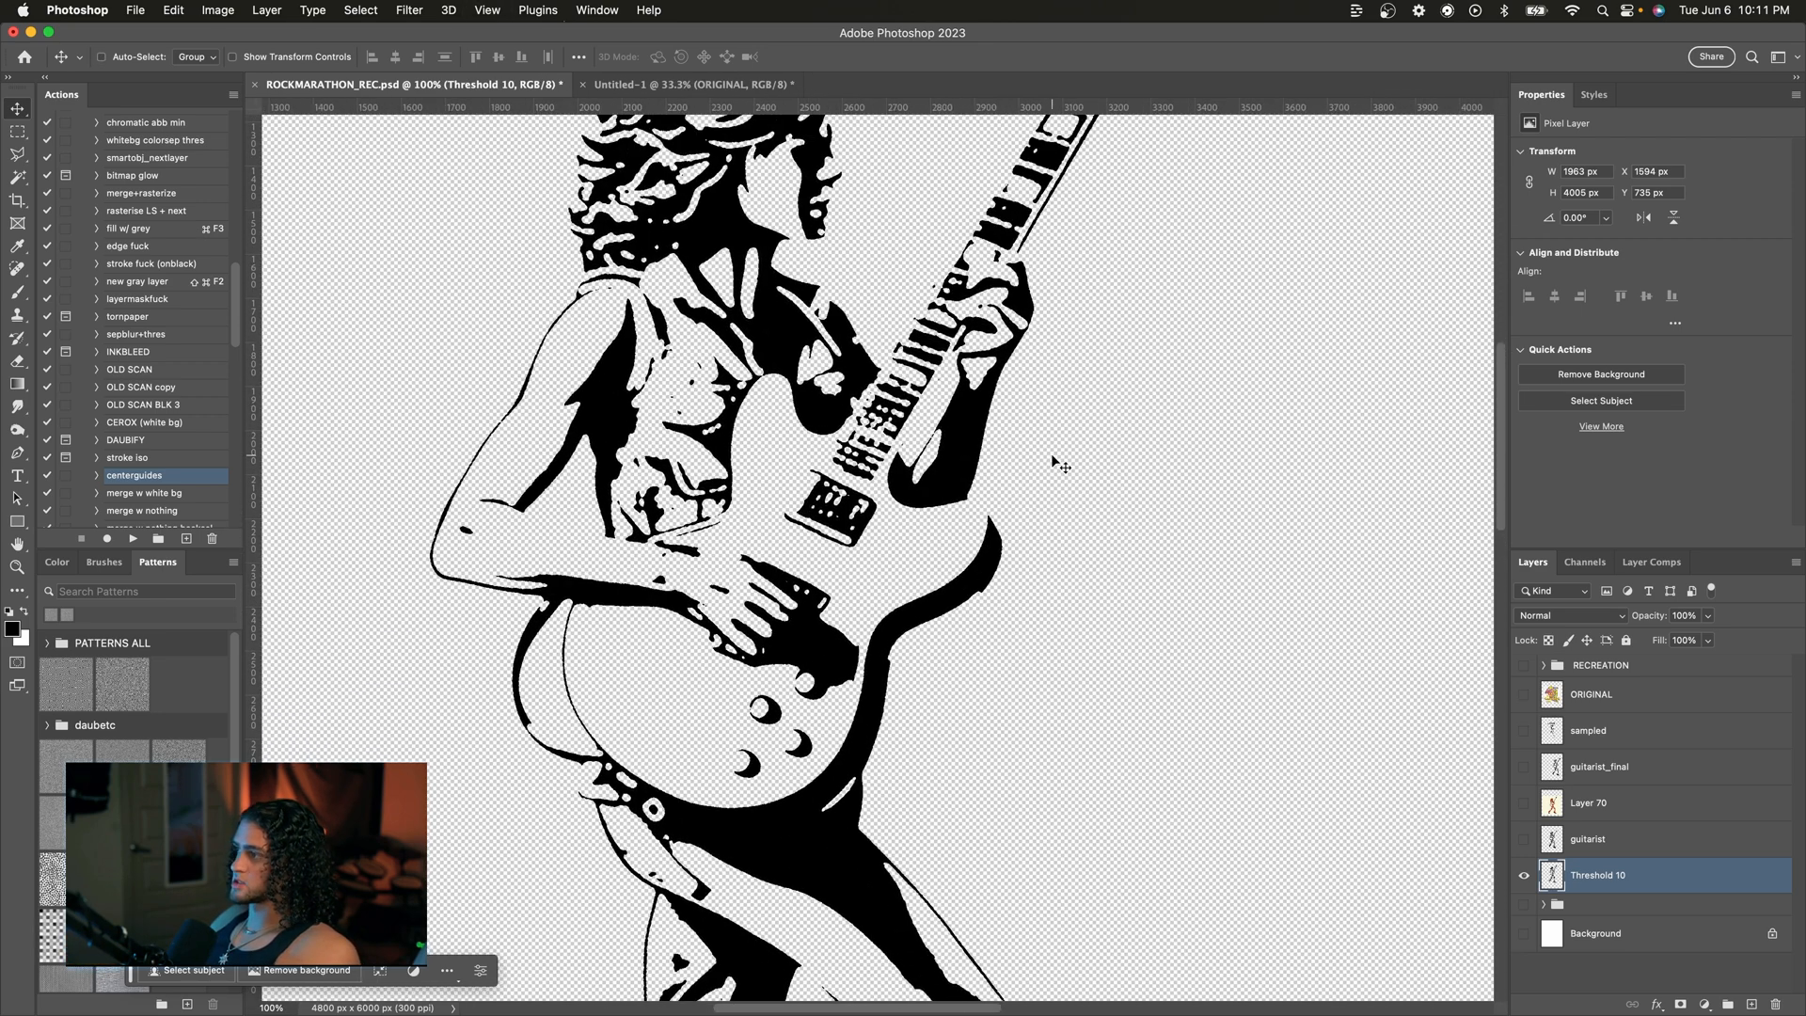
key("super+equal")
key("super+minus")
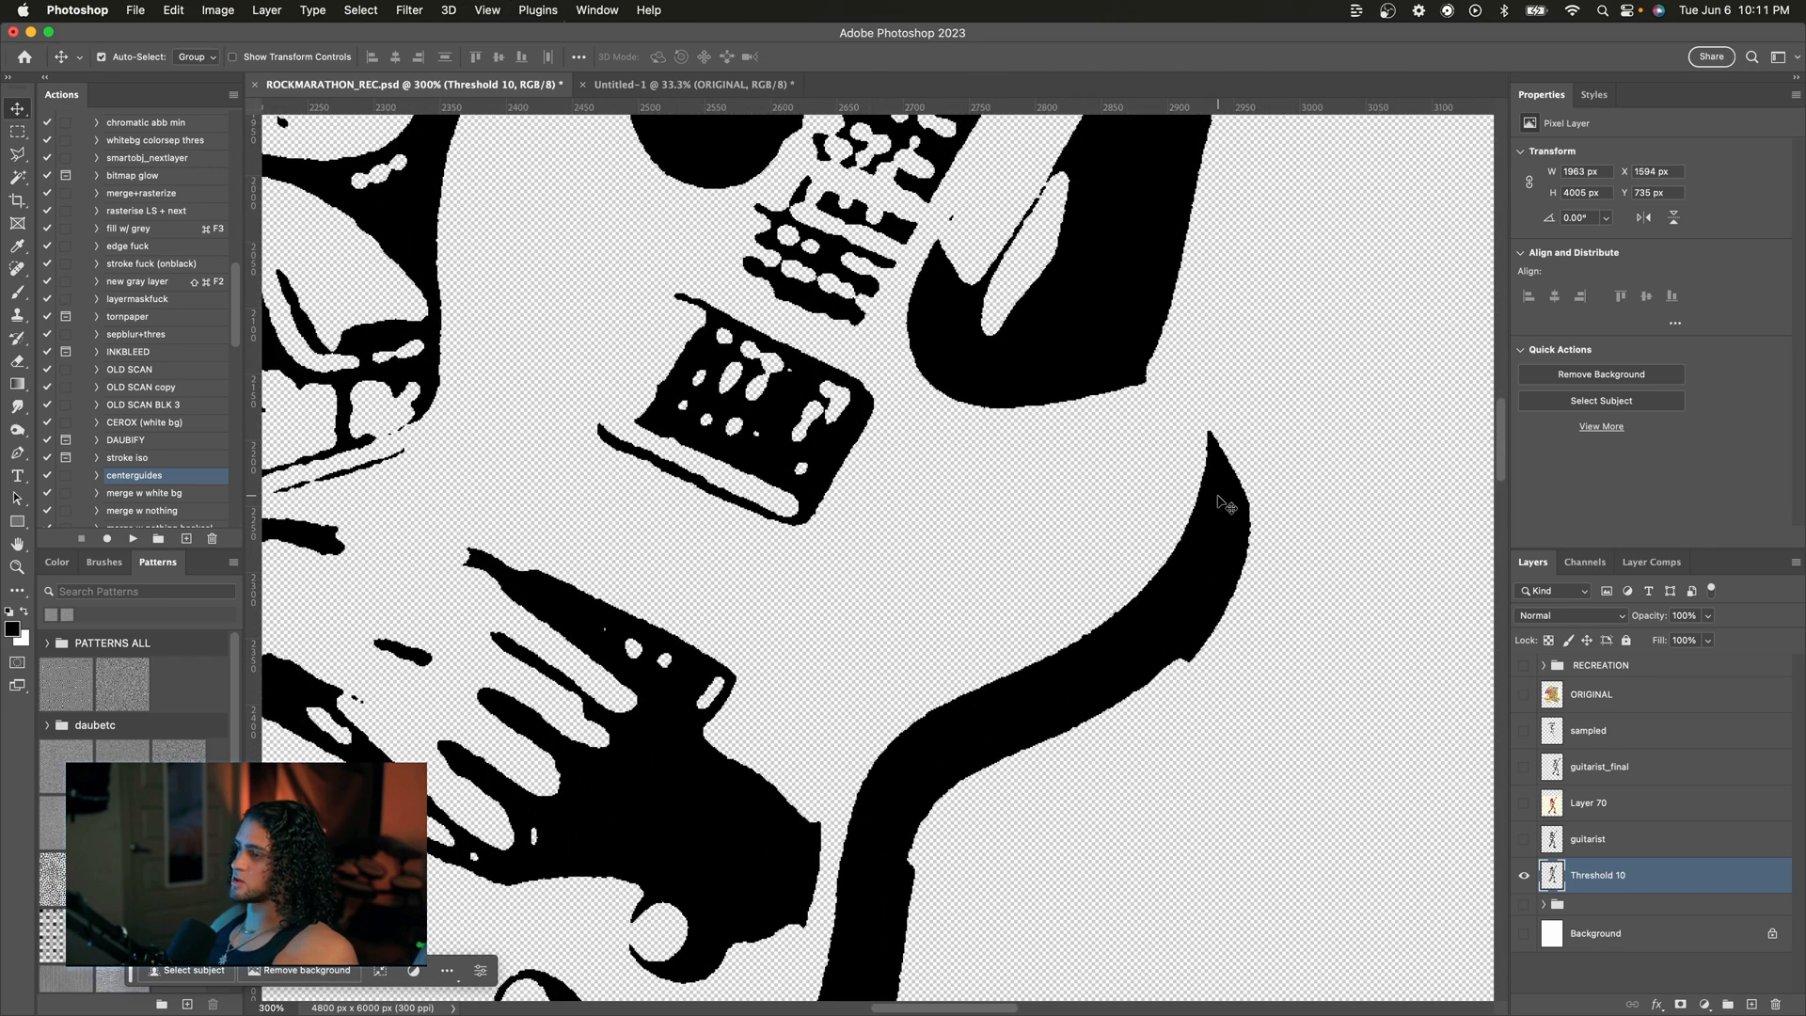
Step: Fit the canvas in view and move the thresholded guitarist down and to the left
key("super+0")
left_click_drag(1112, 401, 1072, 451)
key("w")
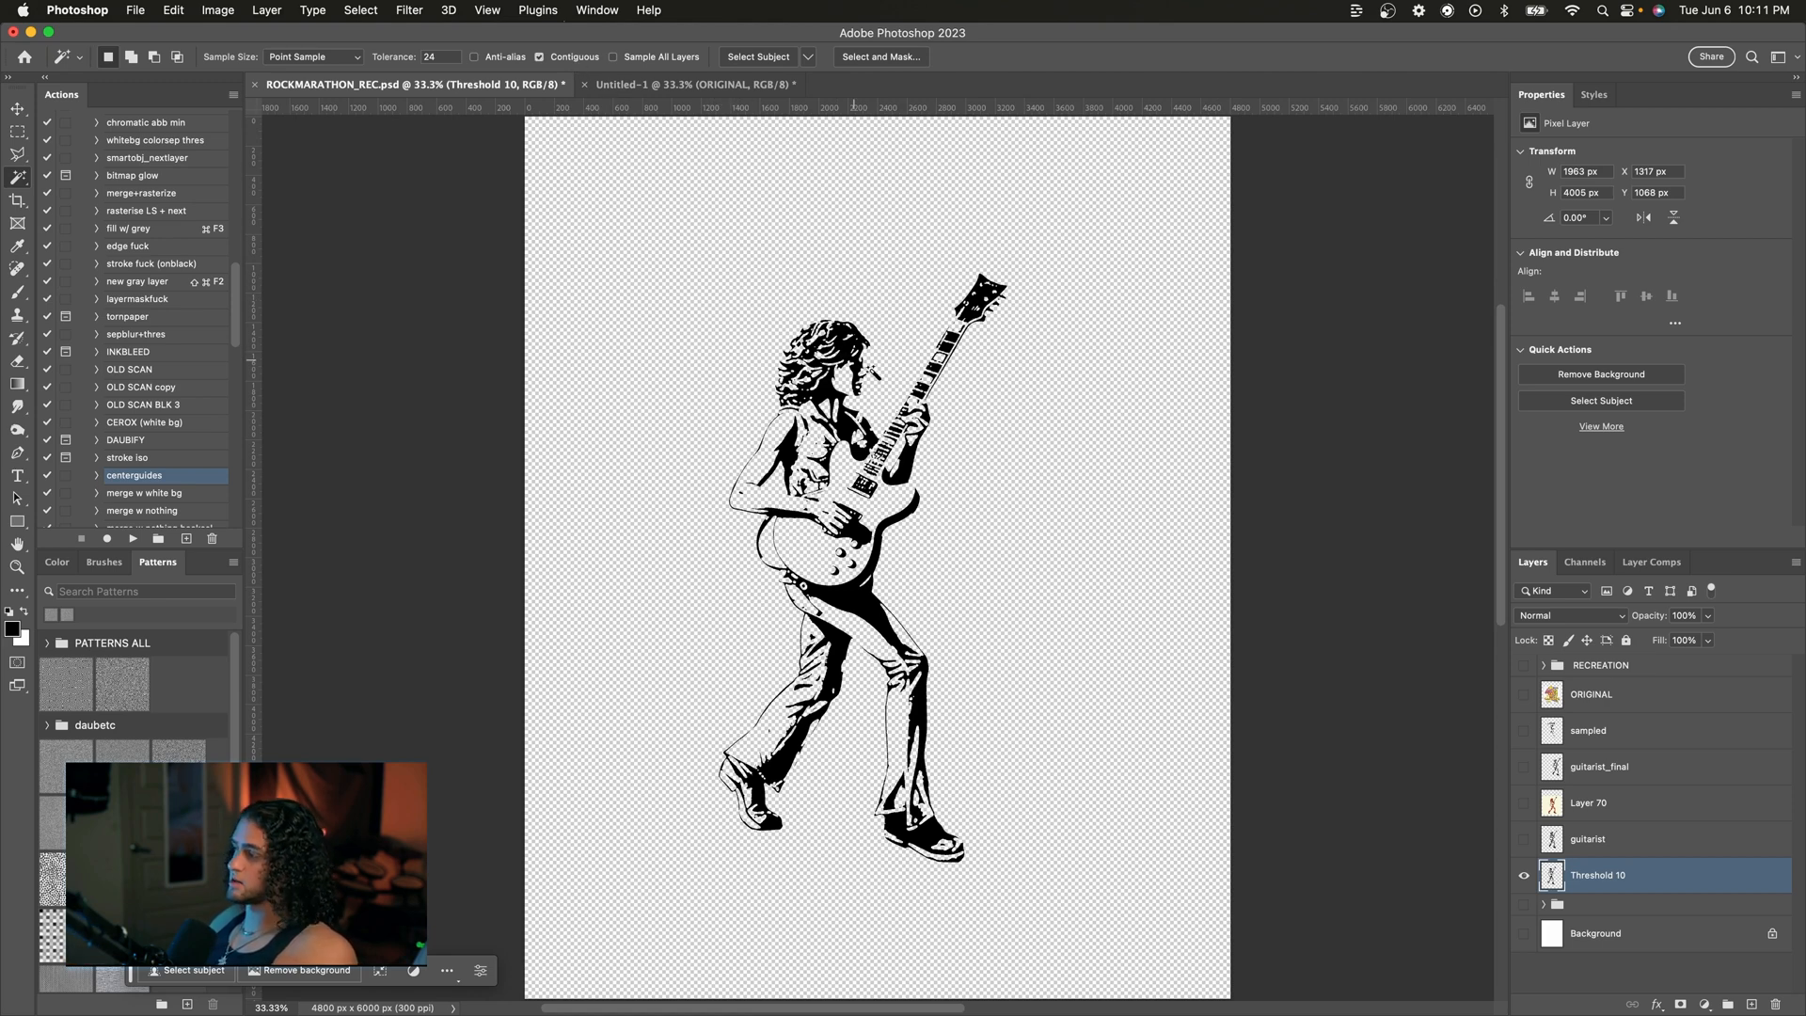
Step: Hide Threshold 10, show the guitarist_final layer and move it just above the guitarist layer
left_click(1523, 879)
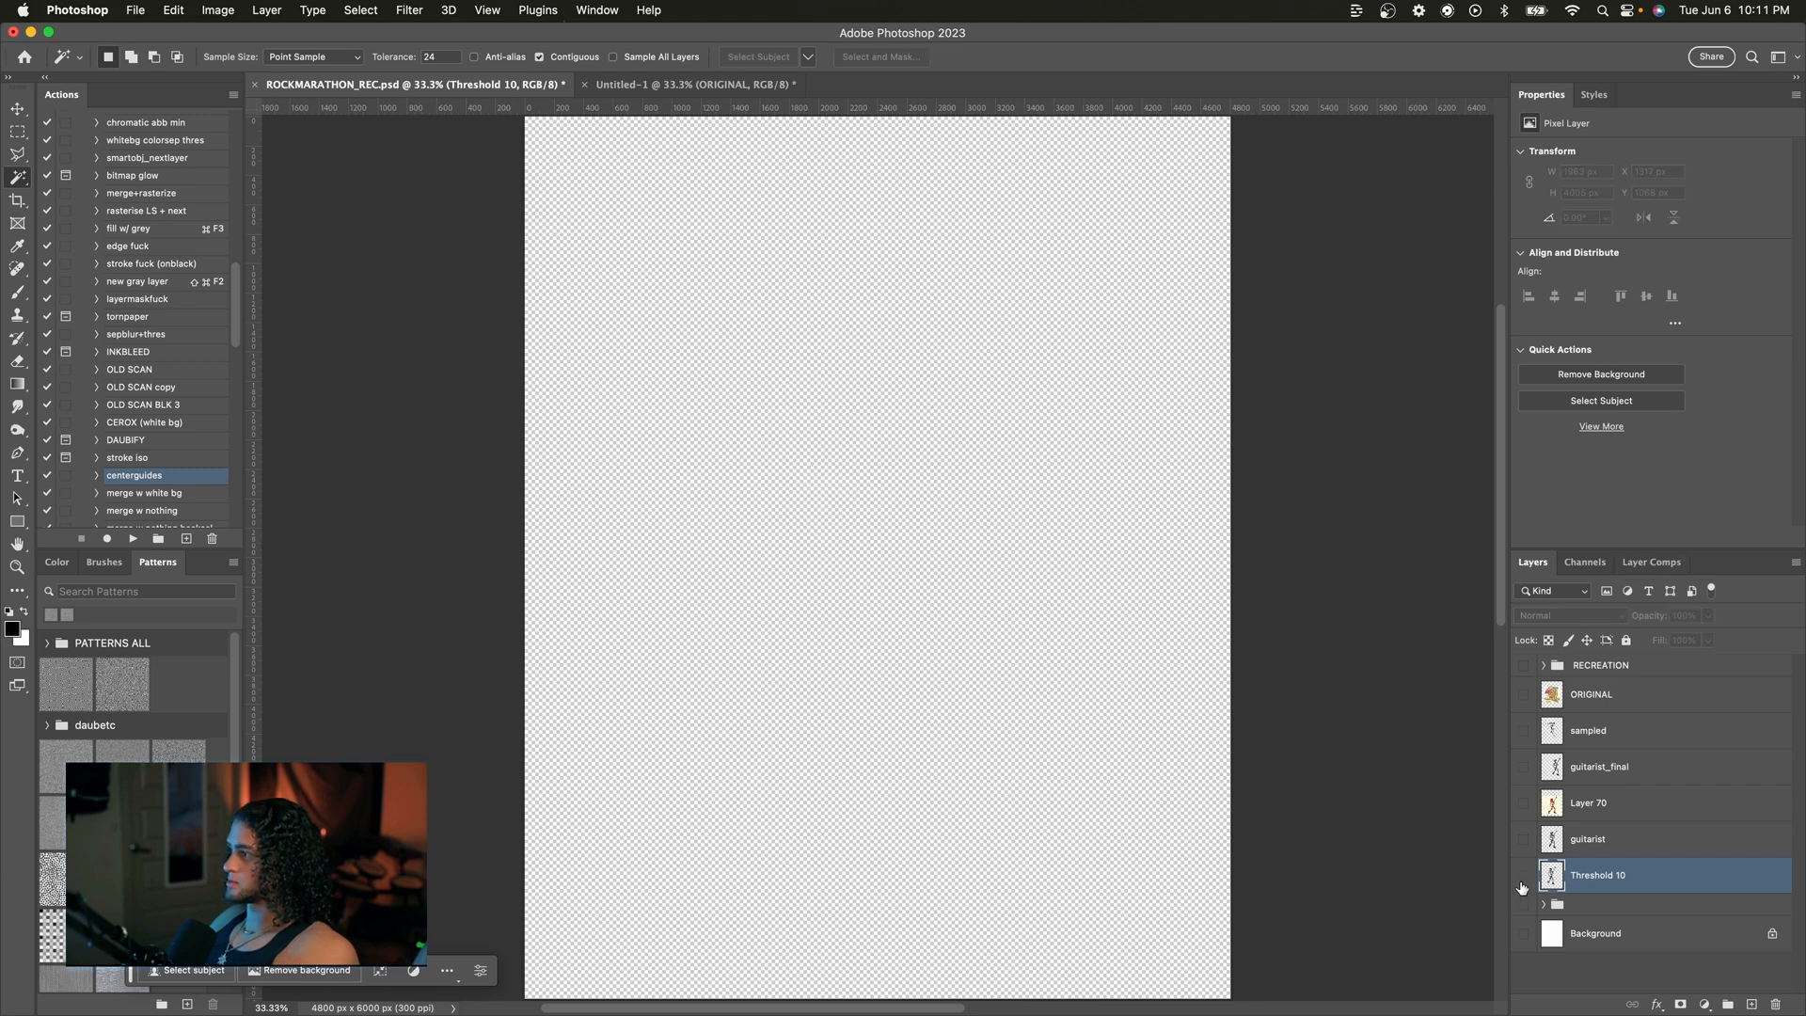
left_click(1524, 771)
left_click_drag(1609, 773, 1599, 817)
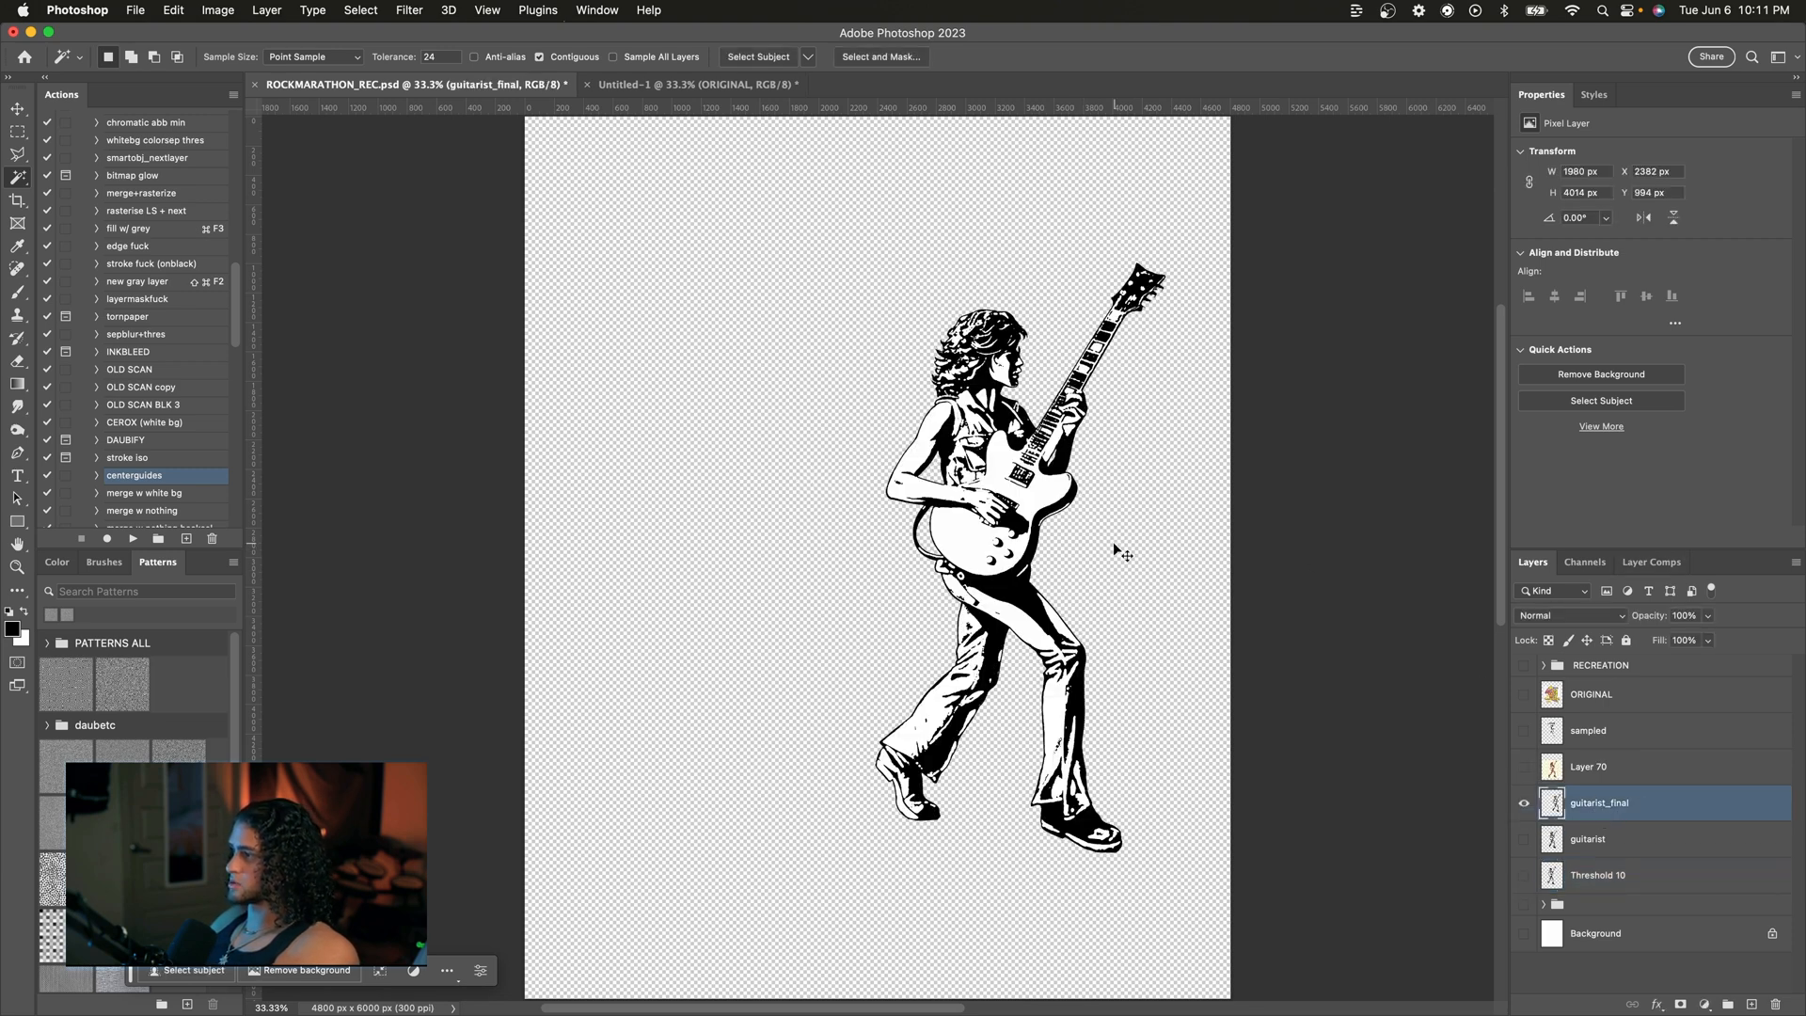
key("v")
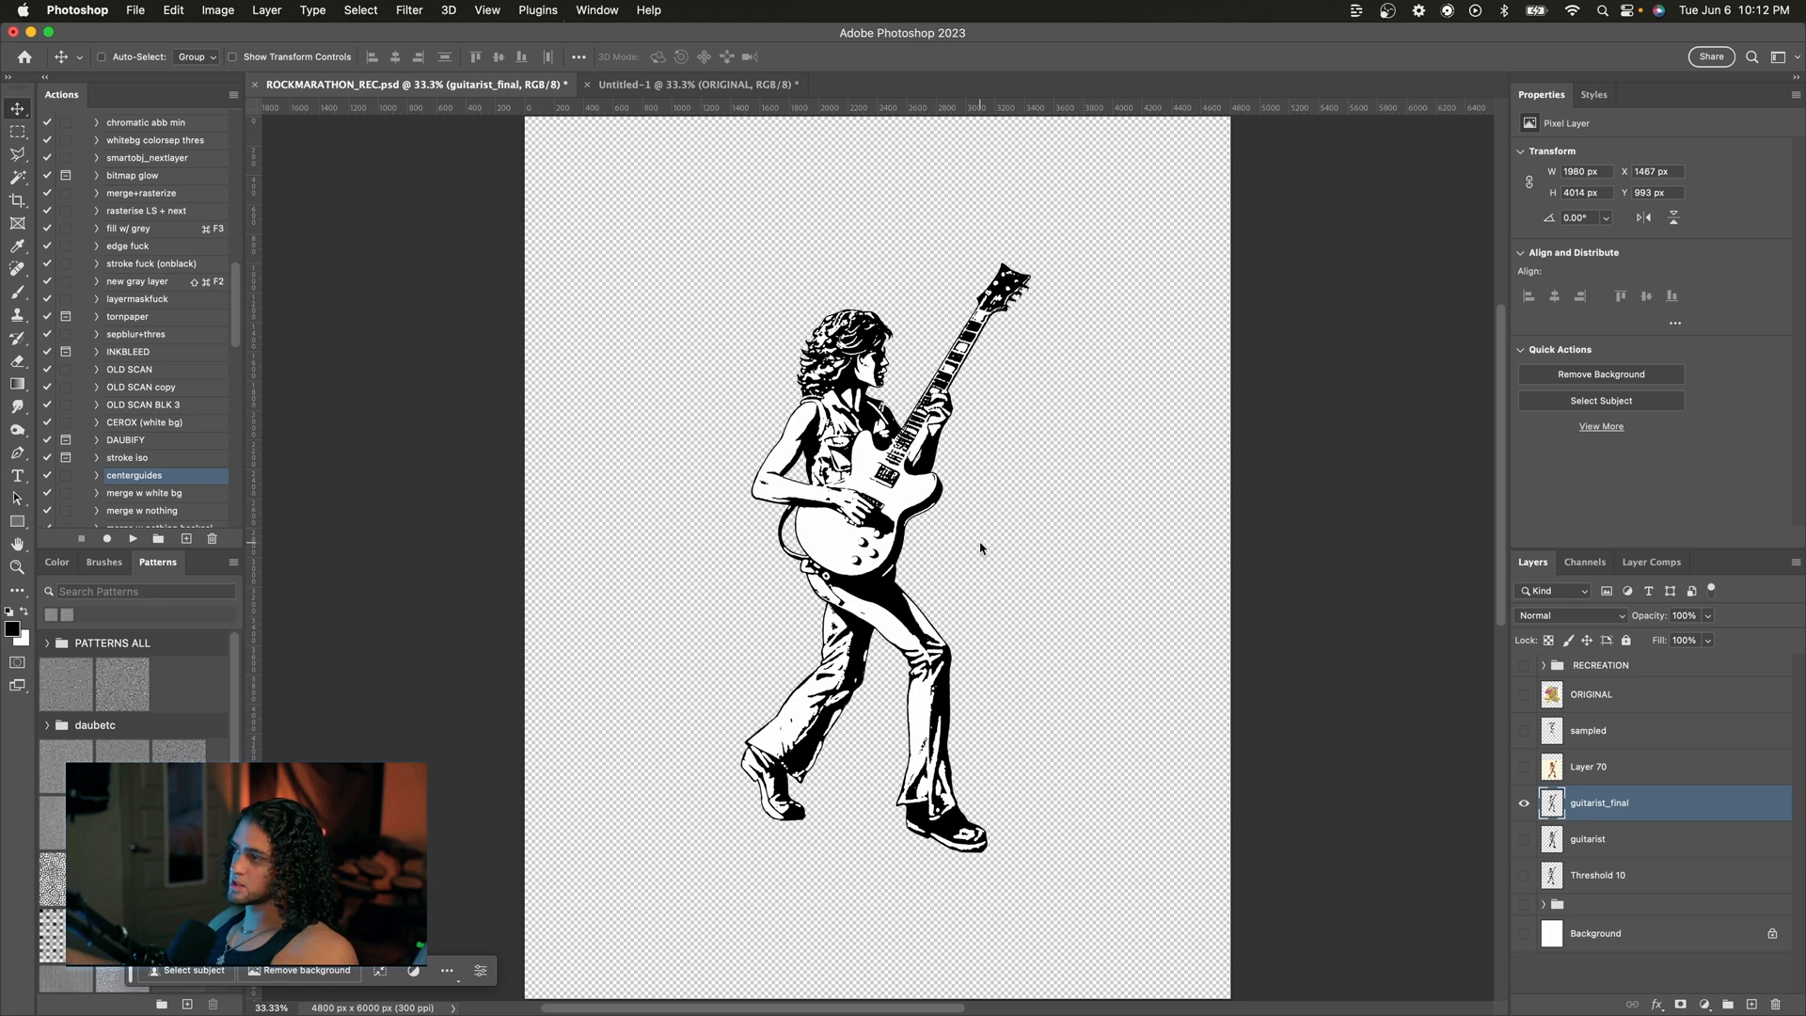
key("w")
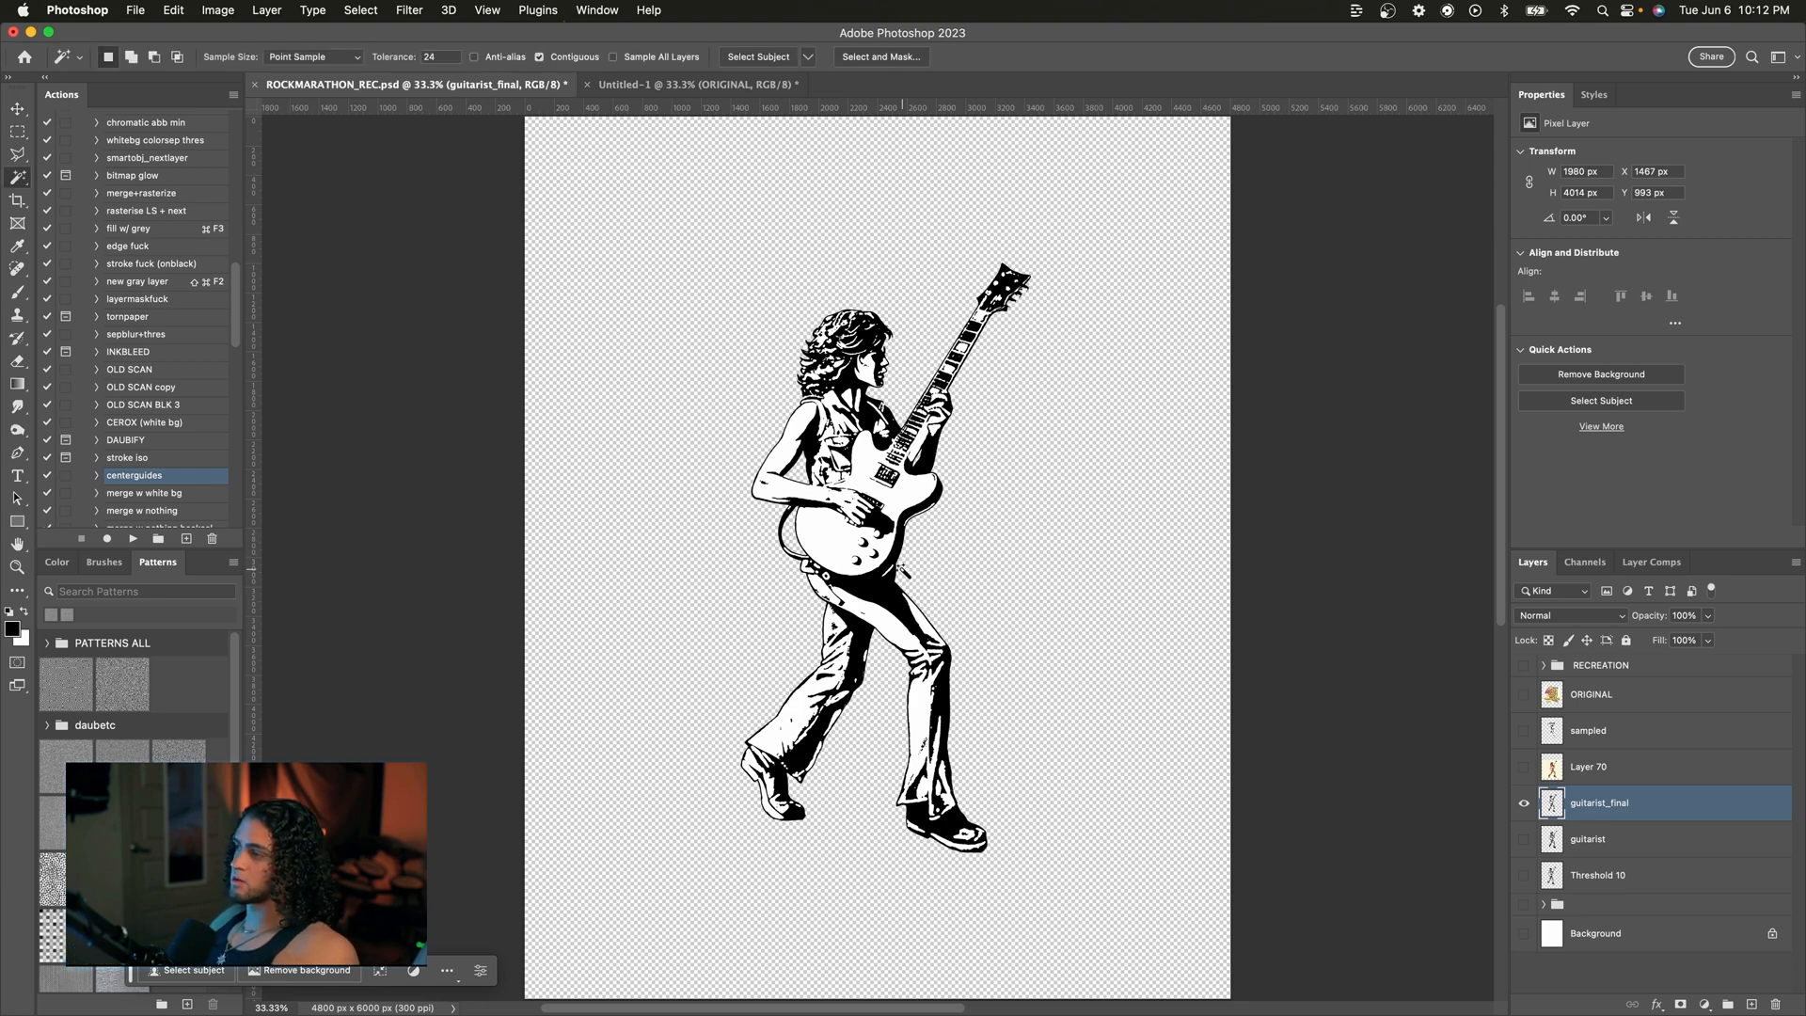
left_click(1096, 426)
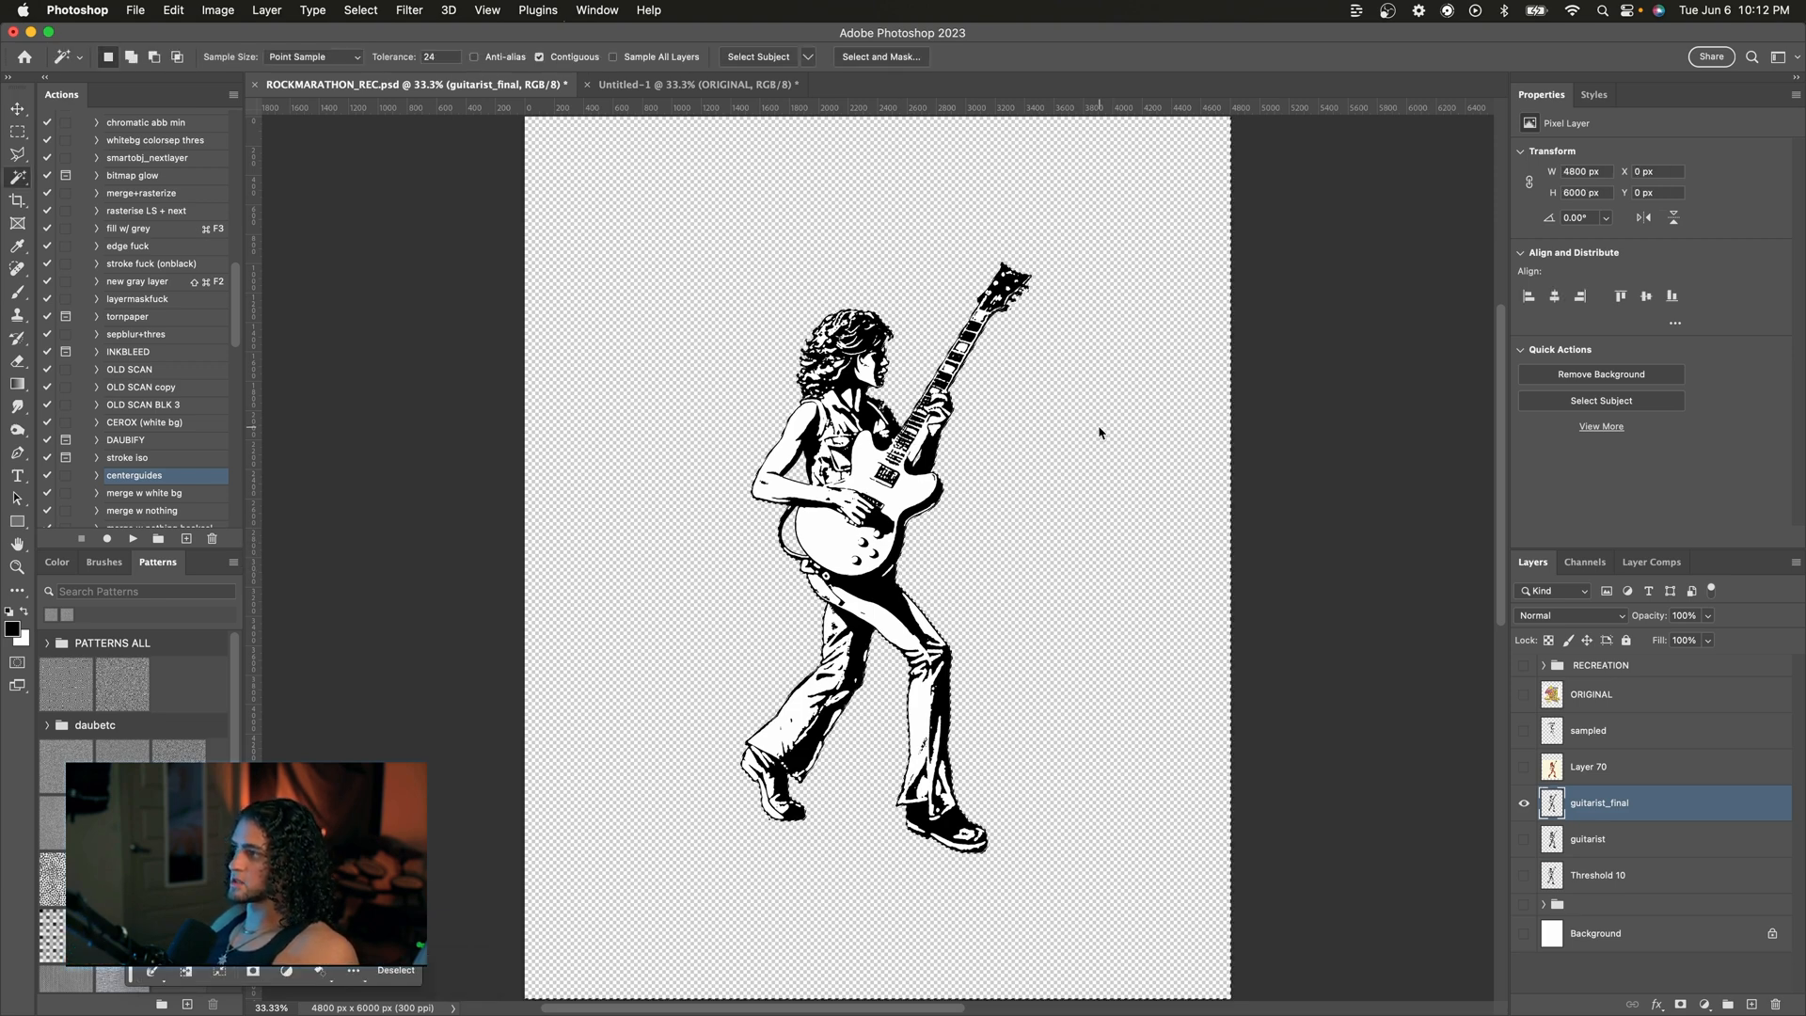
key("super+equal")
key("super+minus")
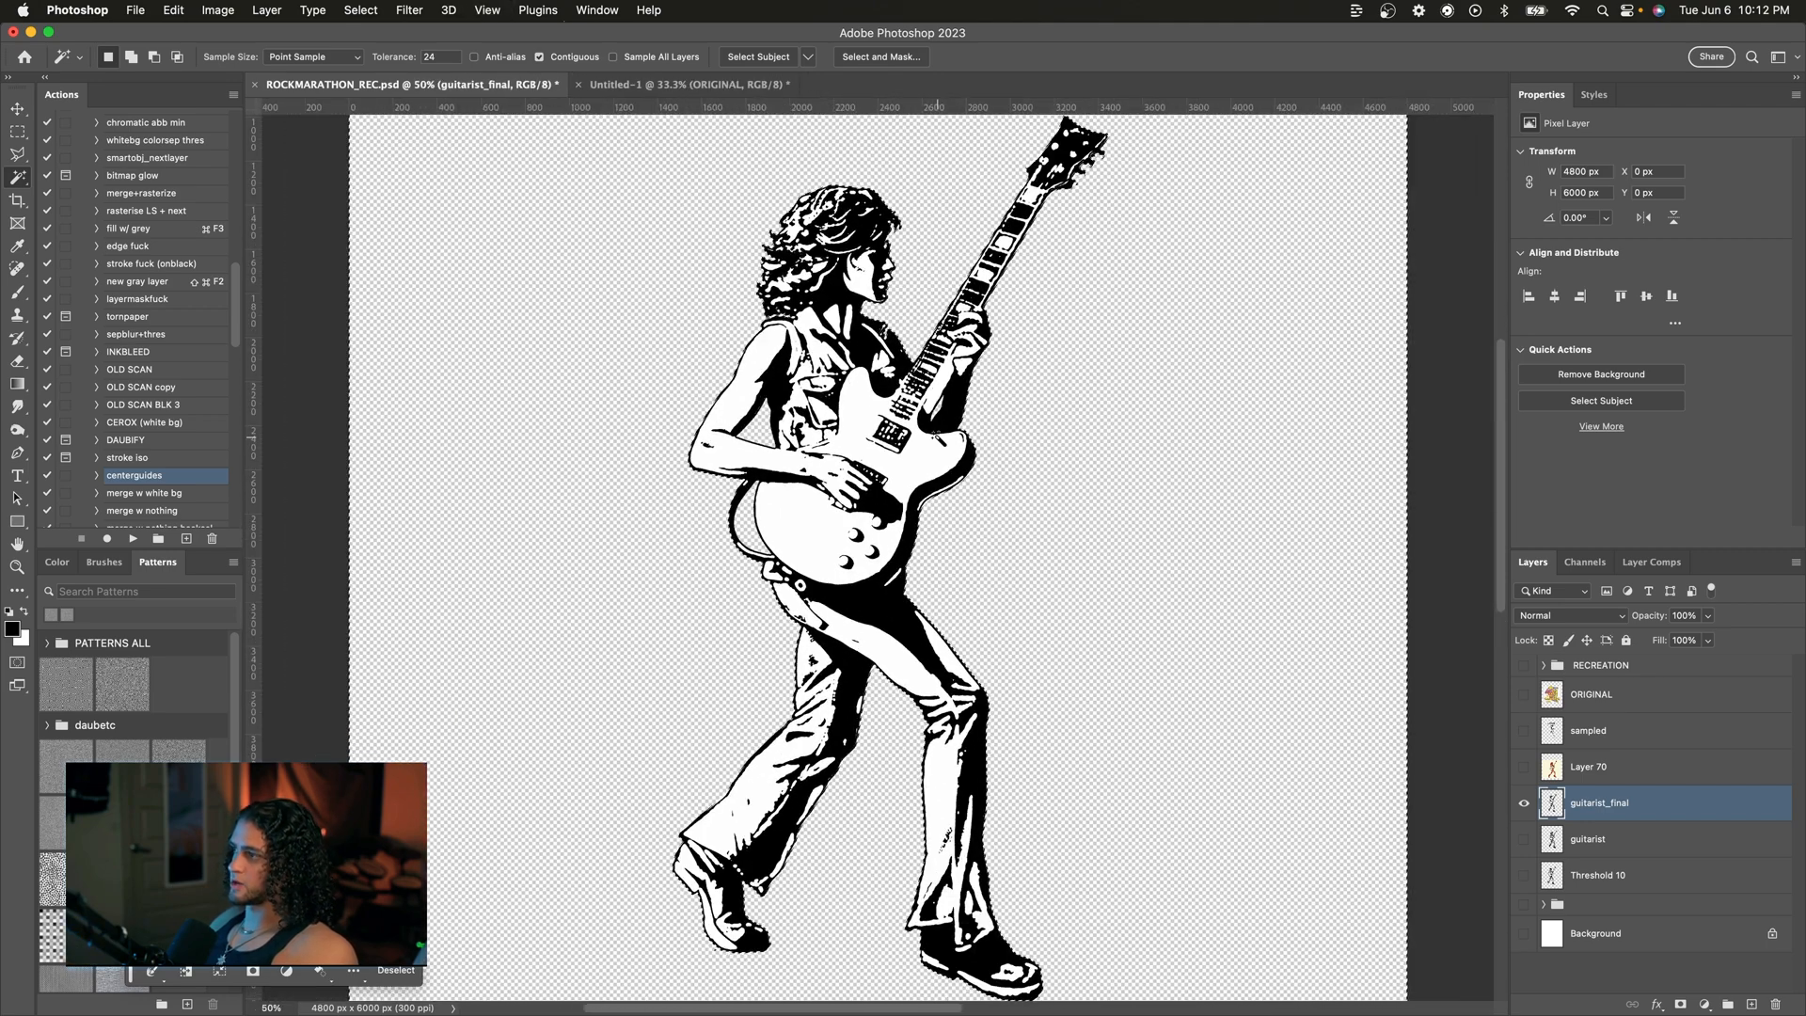
key("super+d")
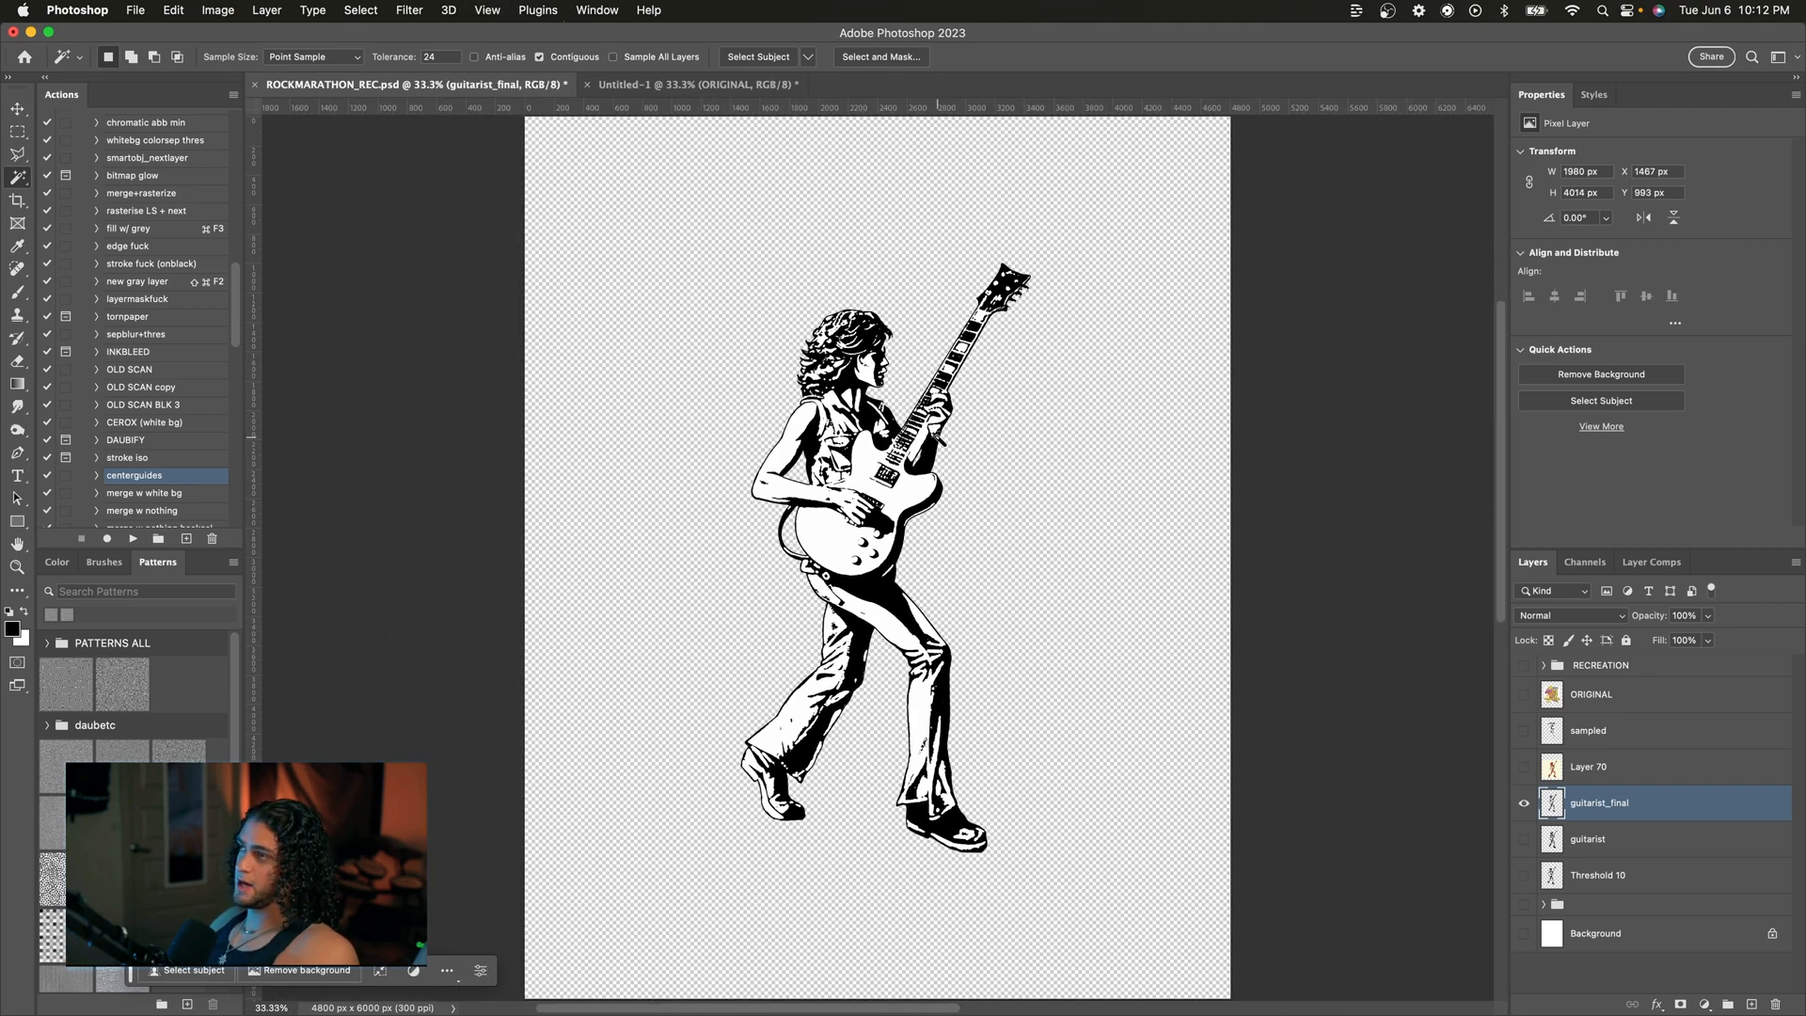
Step: Select all white pixels of guitarist_final with the Magic Wand, Contiguous off, and delete them
left_click(807, 421)
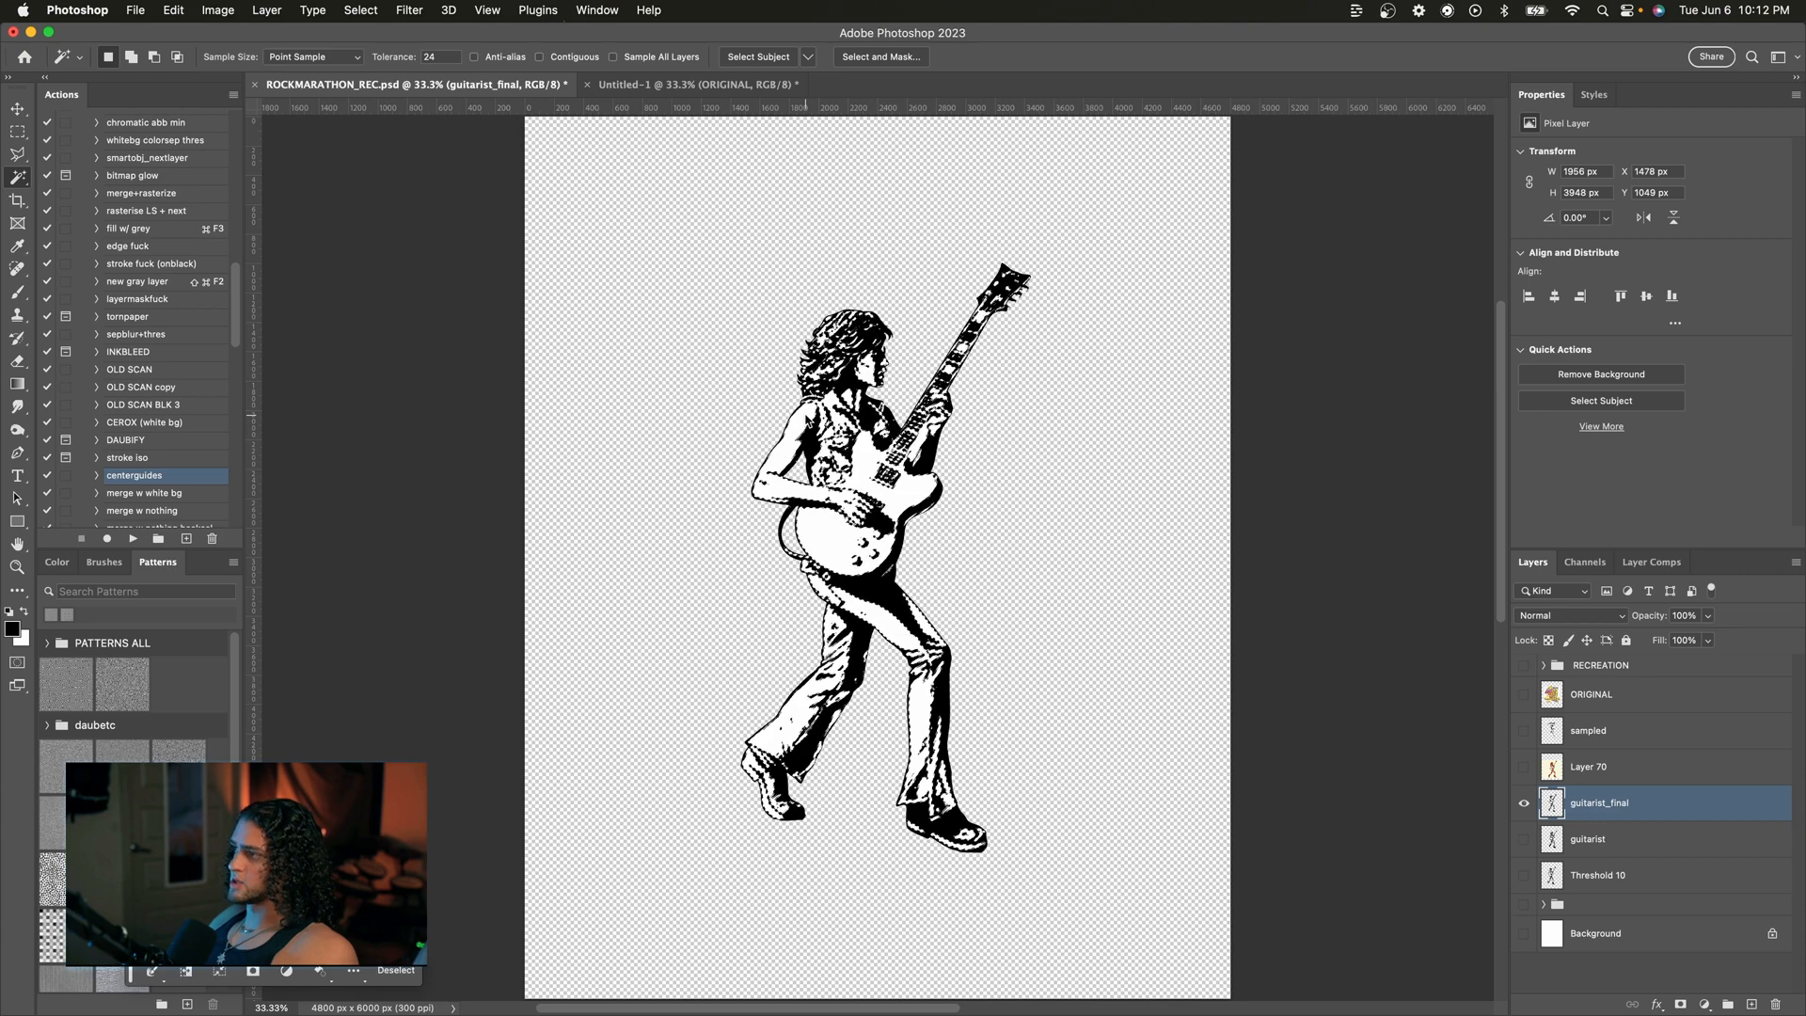
key("Delete")
key("super+d")
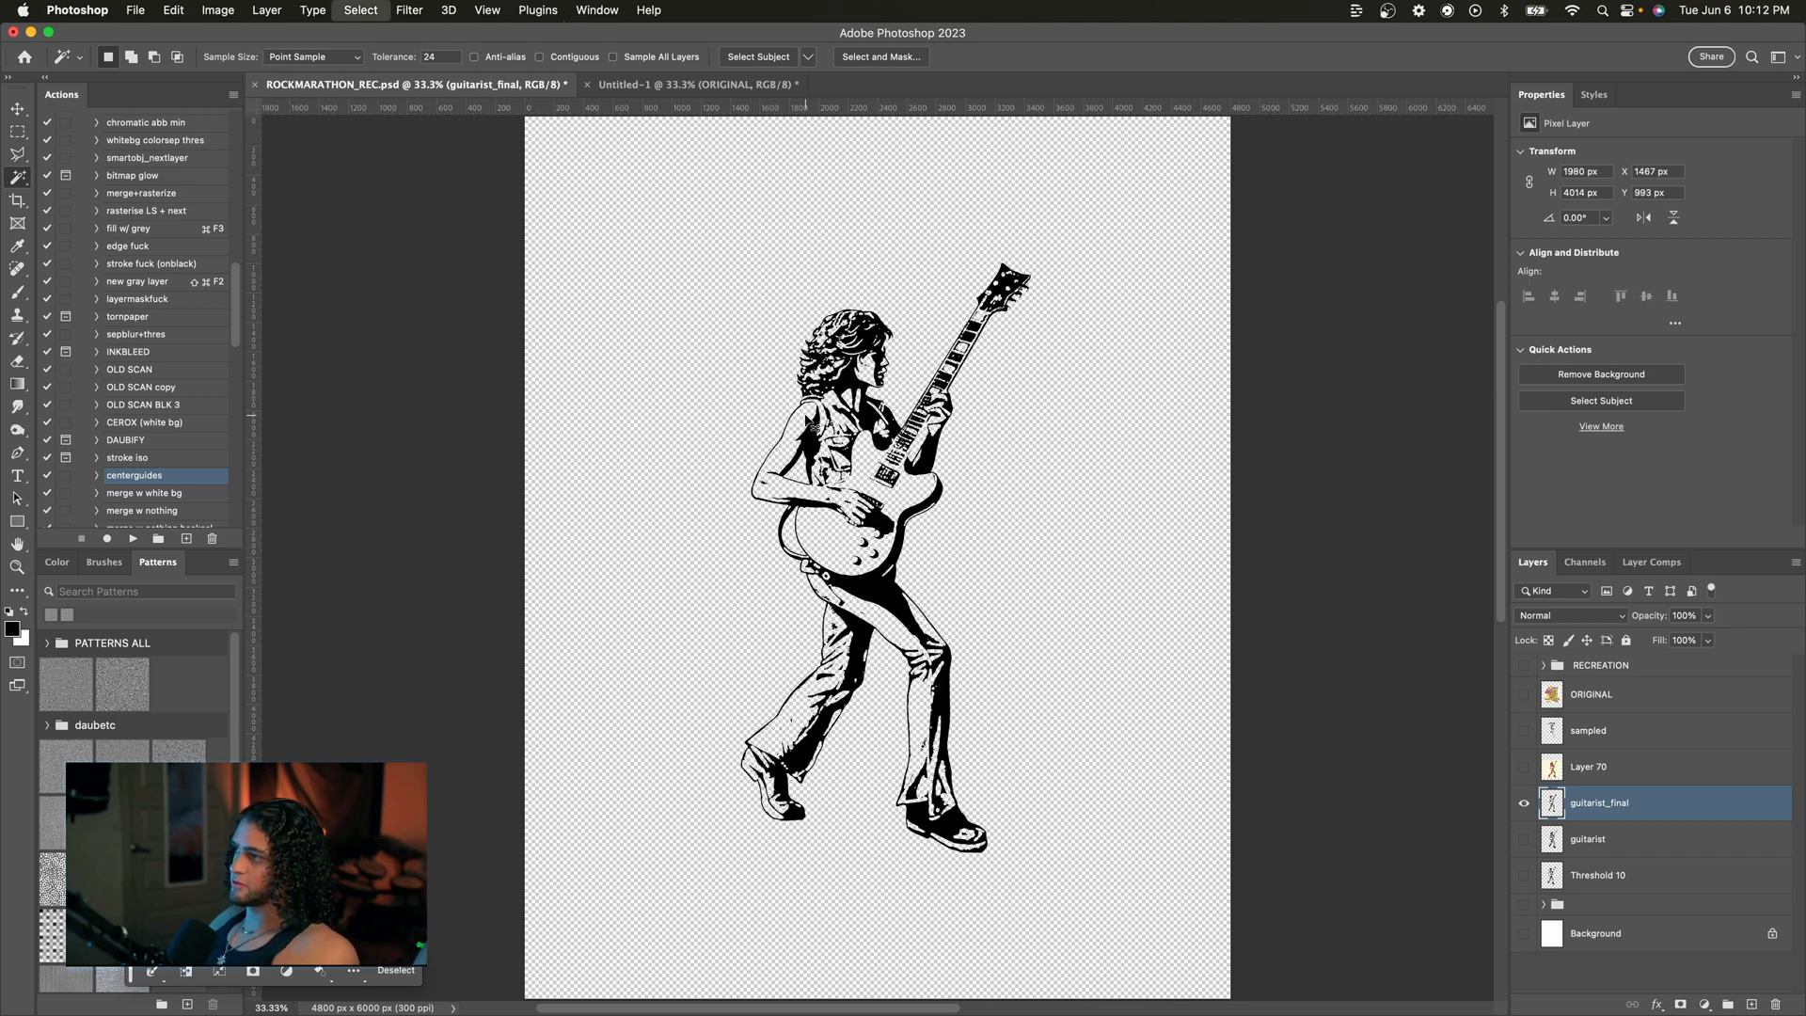
Step: Add a new layer beneath guitarist_final and fill it with white
key("v")
key("super+minus")
key("super+equal")
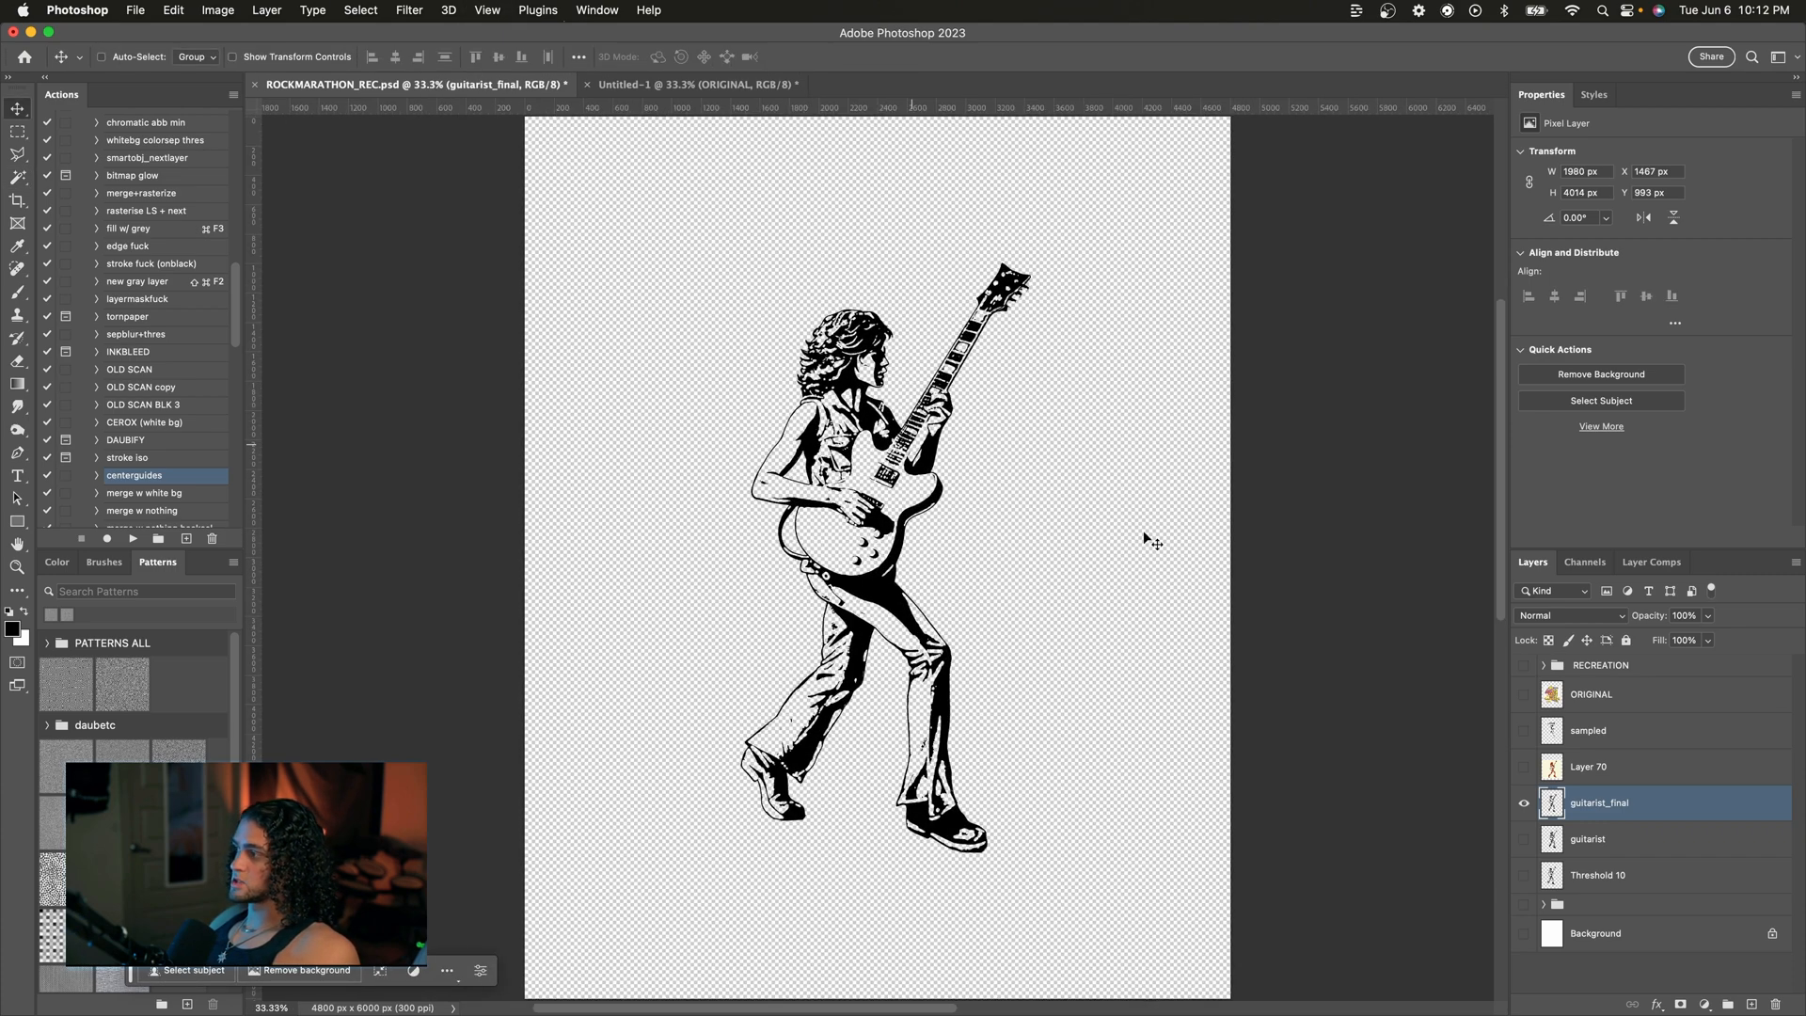
left_click(1604, 839)
left_click(1752, 1002)
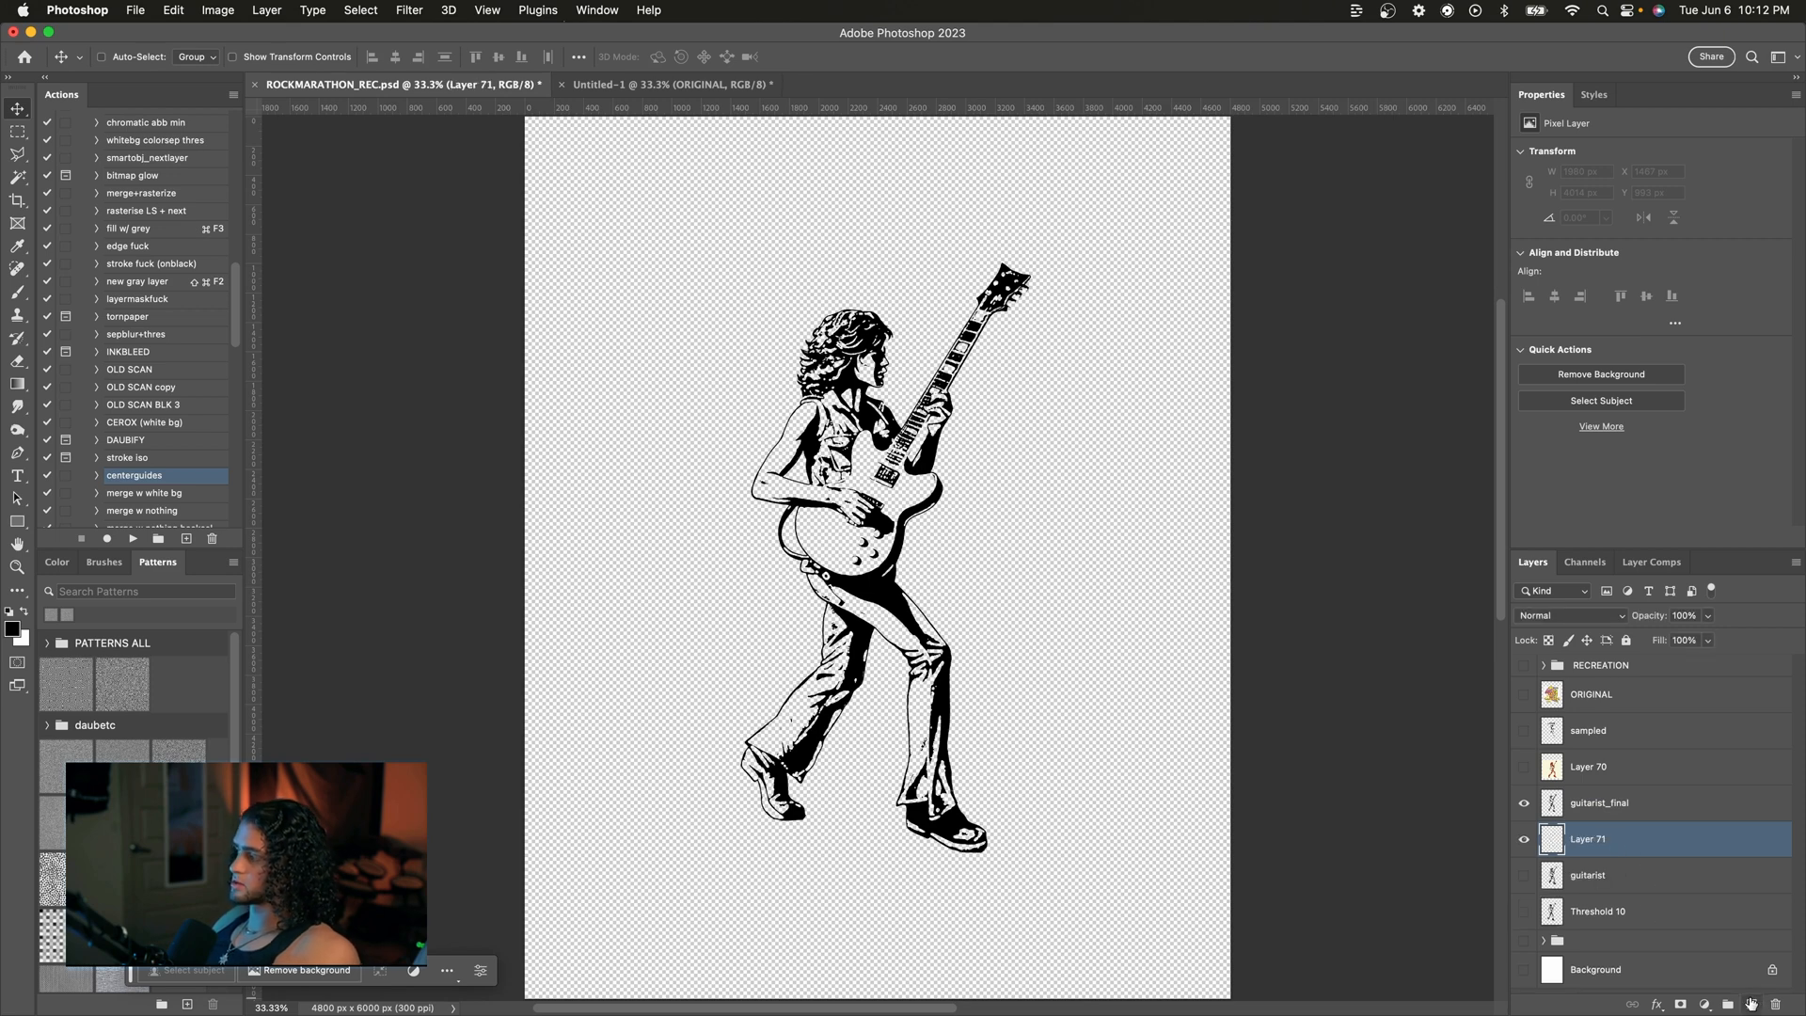
key("super+BackSpace")
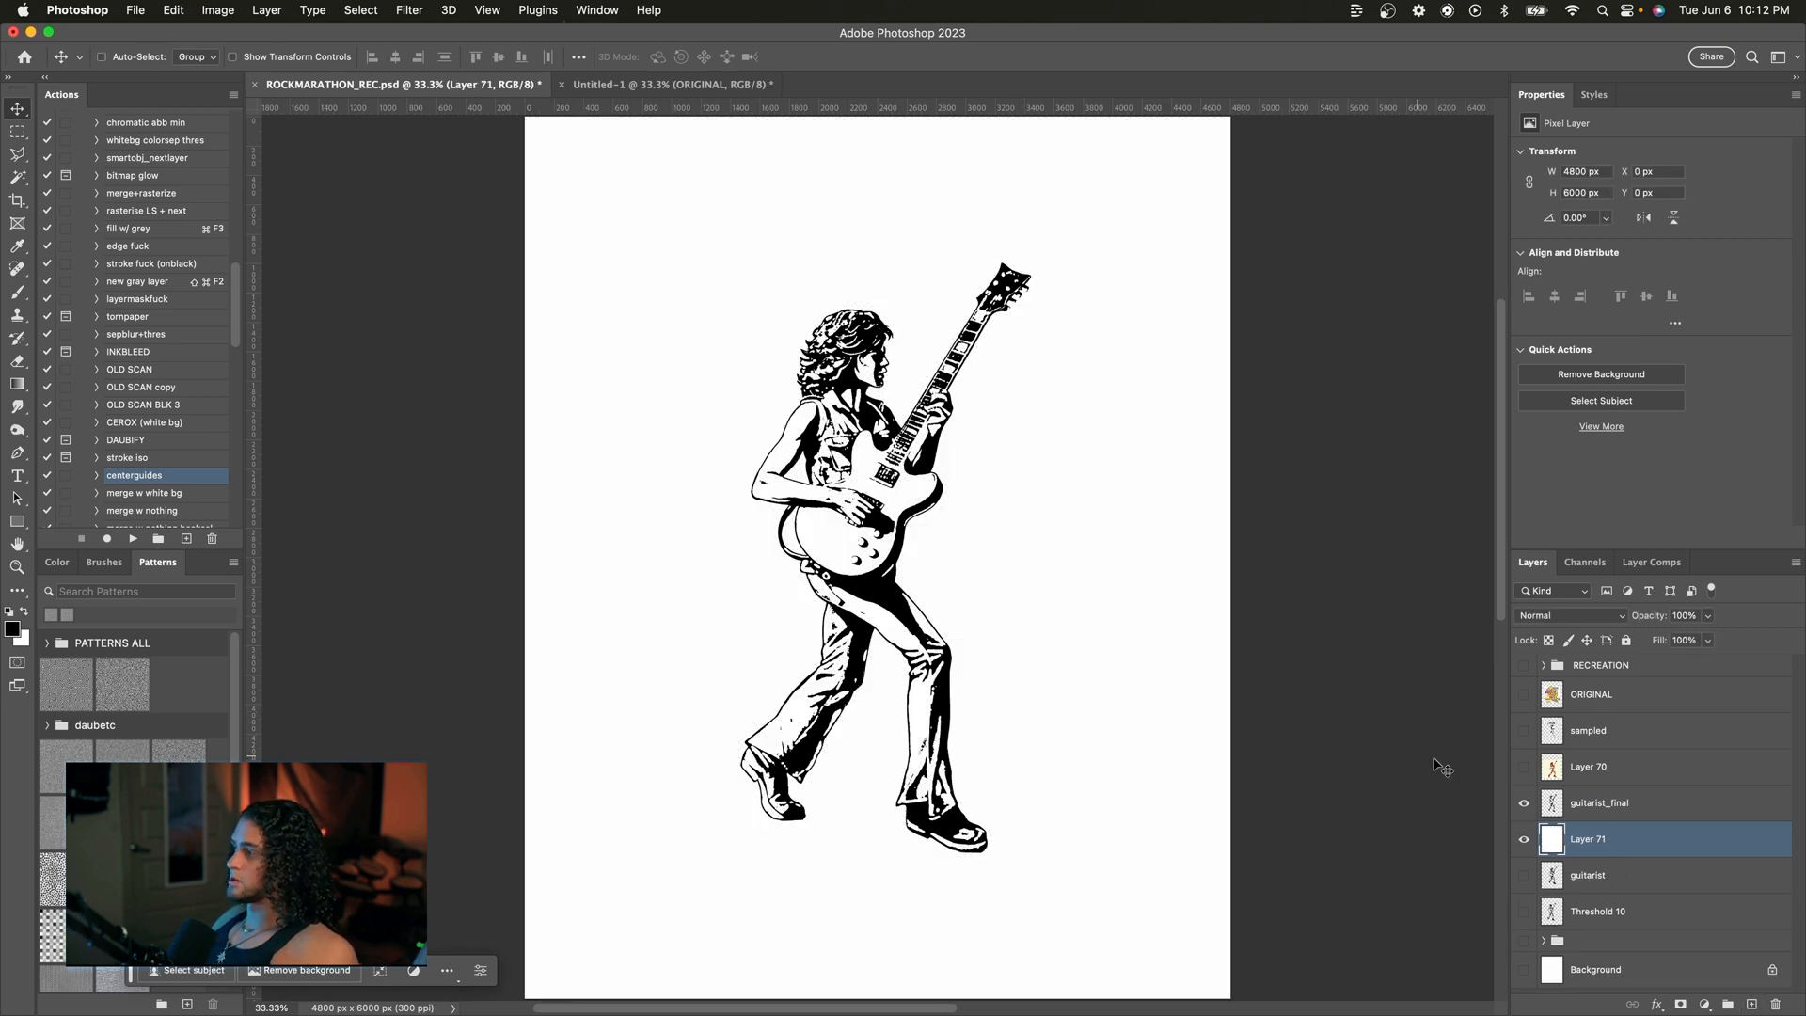
Step: Merge the guitarist_final layer down onto the white fill layer
left_click(1583, 811, "shift")
key("w")
key("super+e")
scroll(1133, 523, "up", 1)
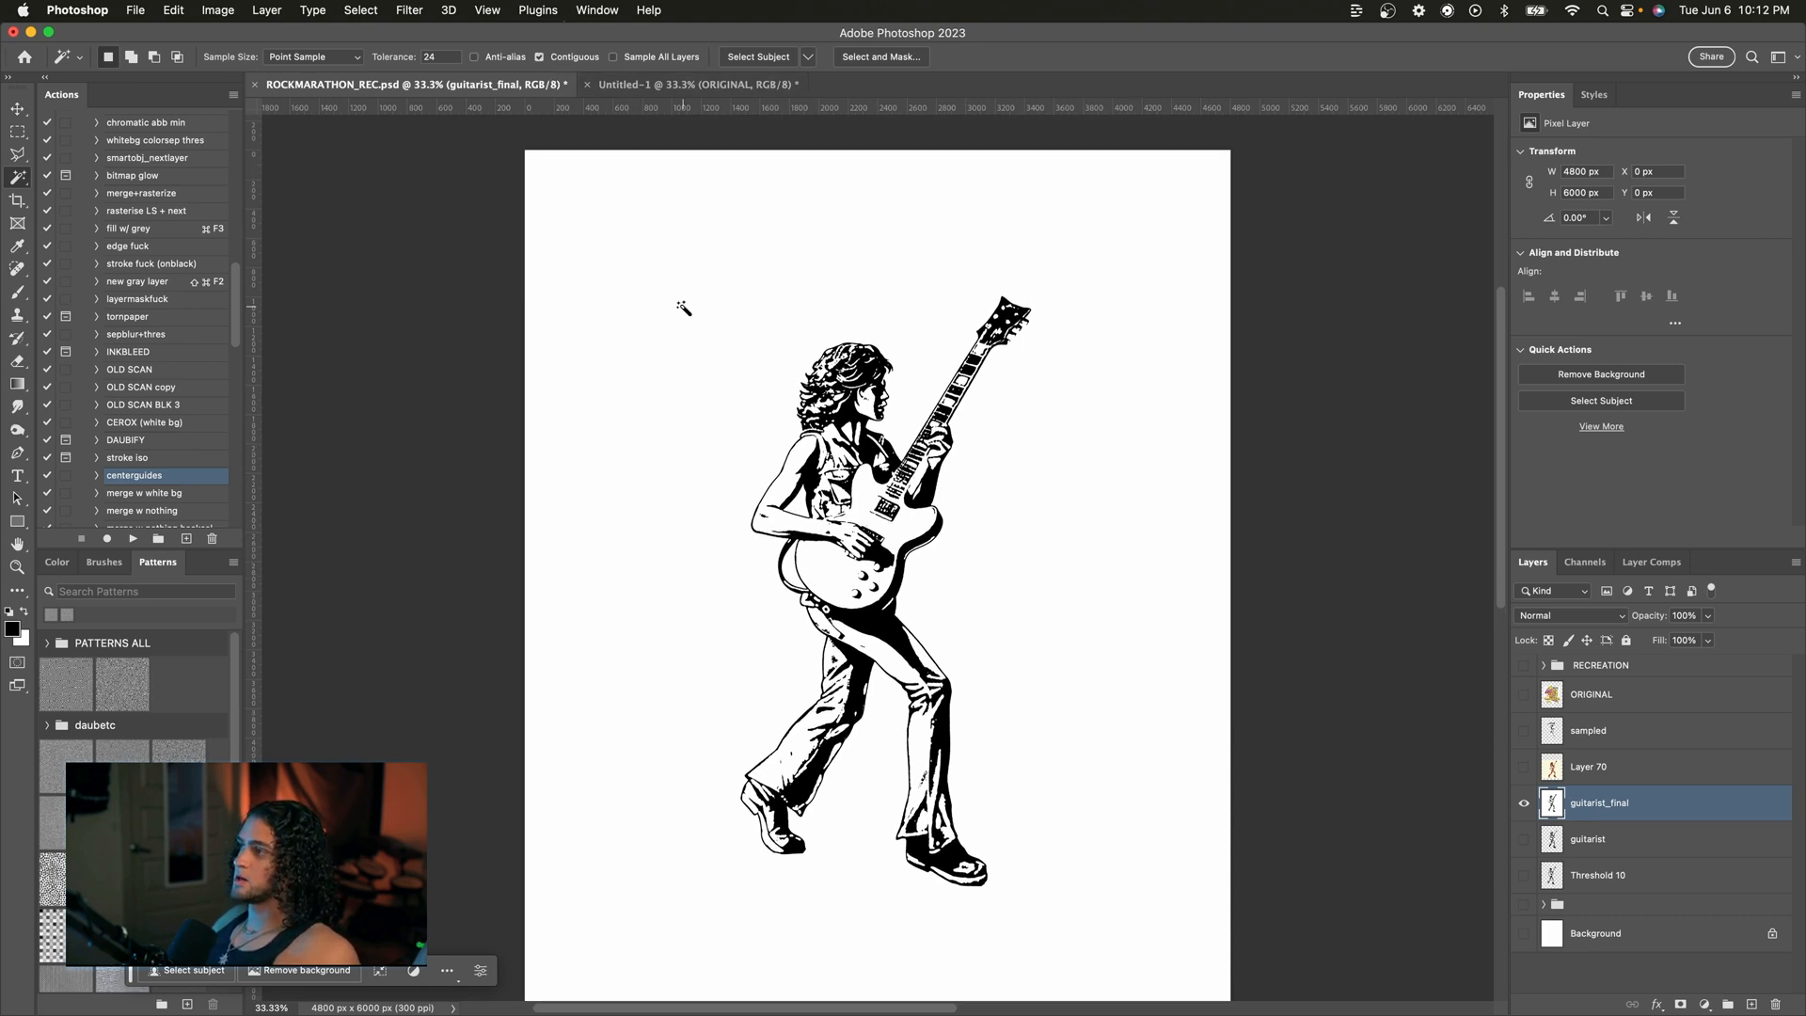
Step: Select the white background of guitarist_final with the contiguous Magic Wand and delete it
left_click(673, 303)
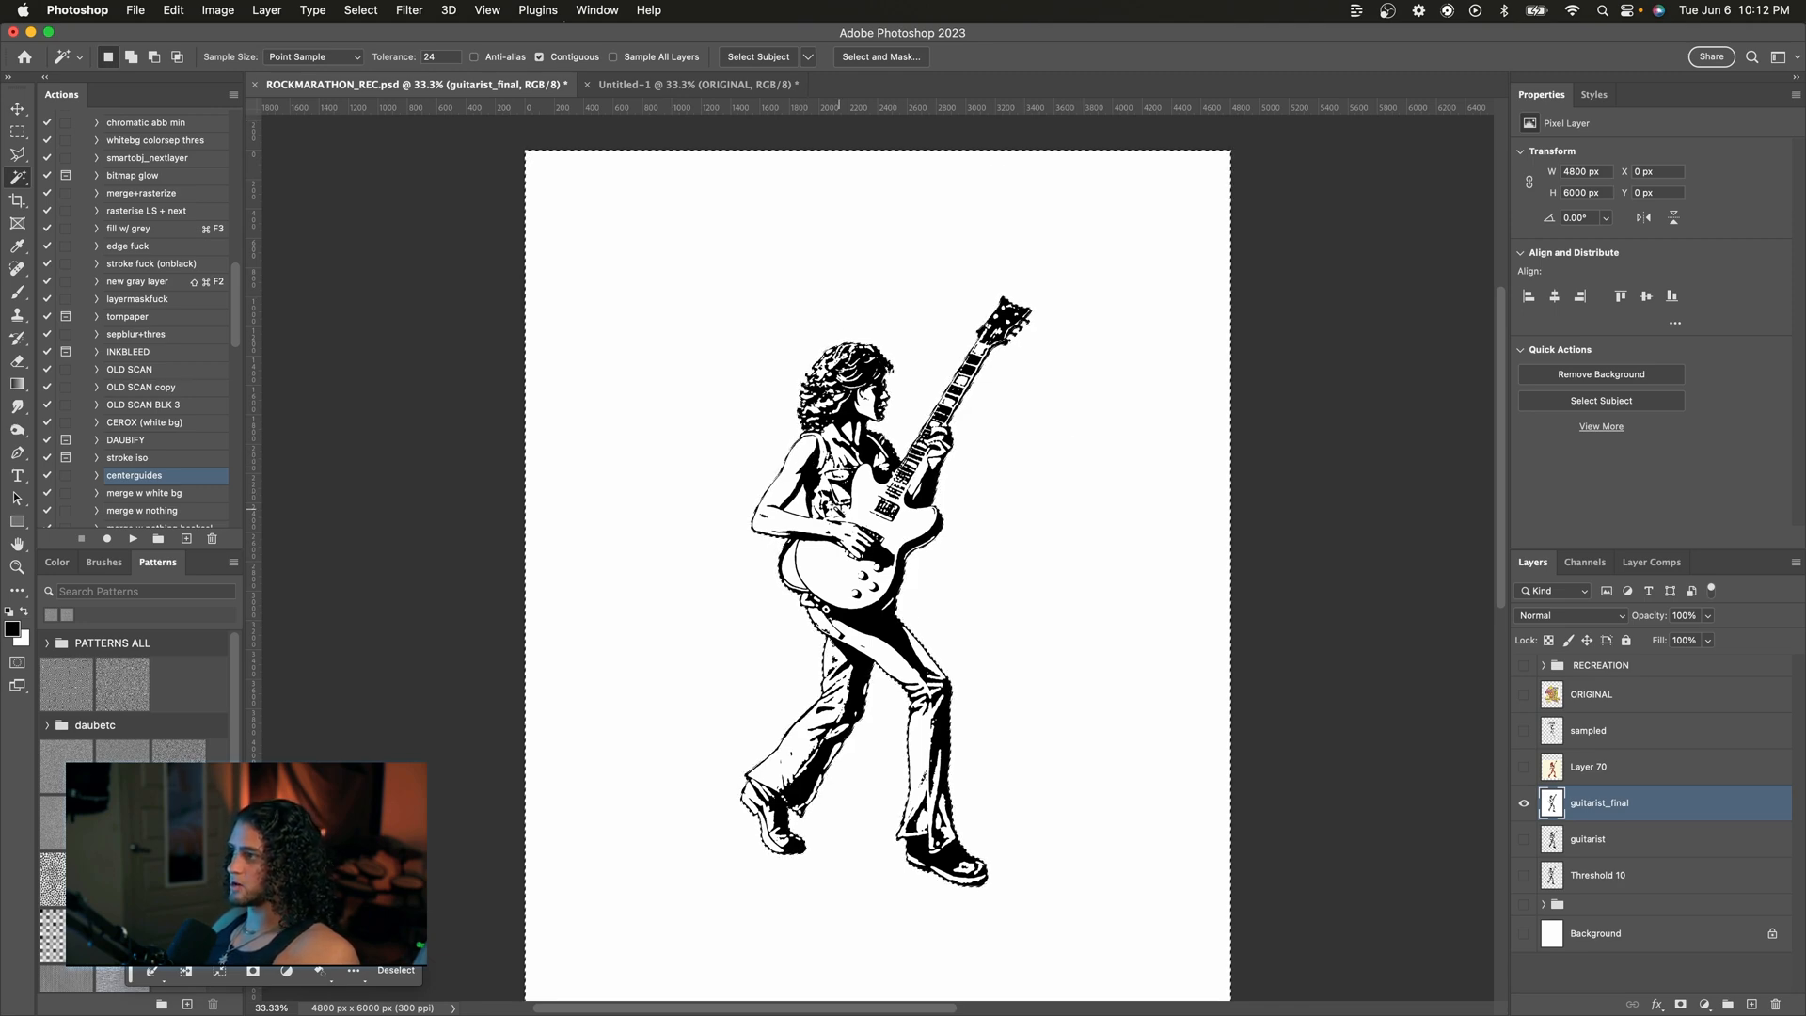
key("super+equal")
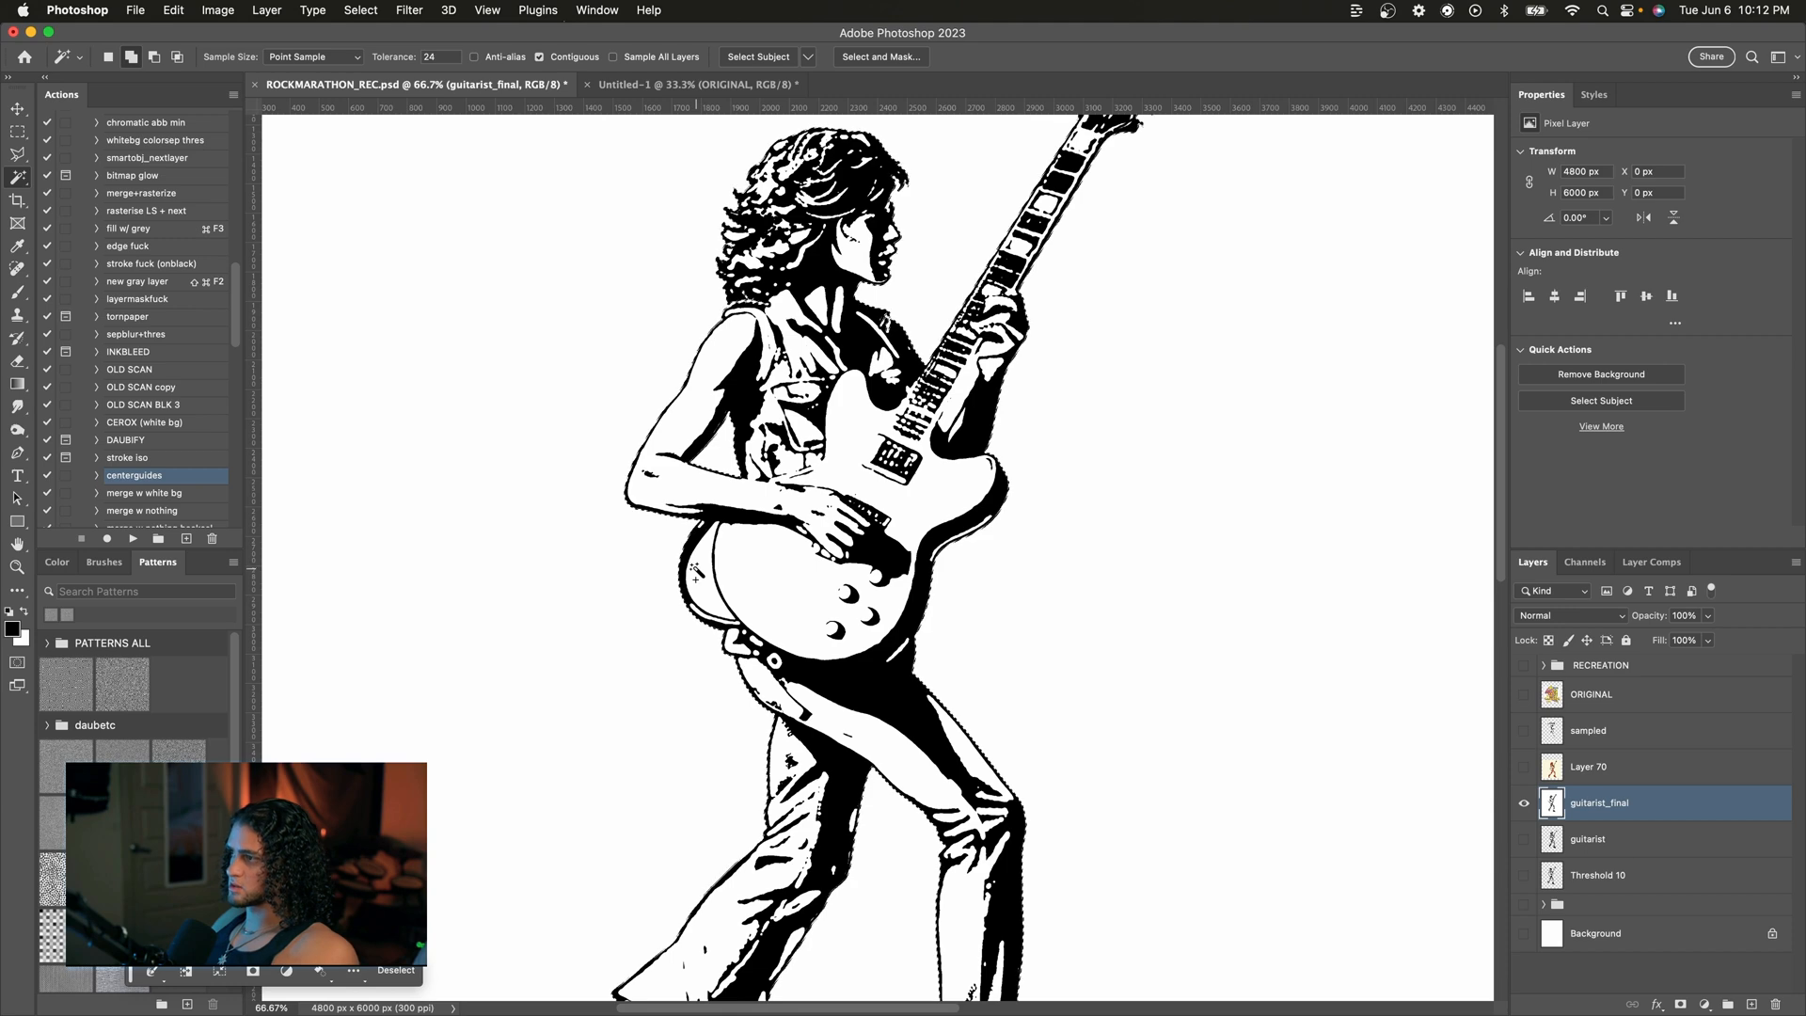
scroll(714, 571, "up", 3)
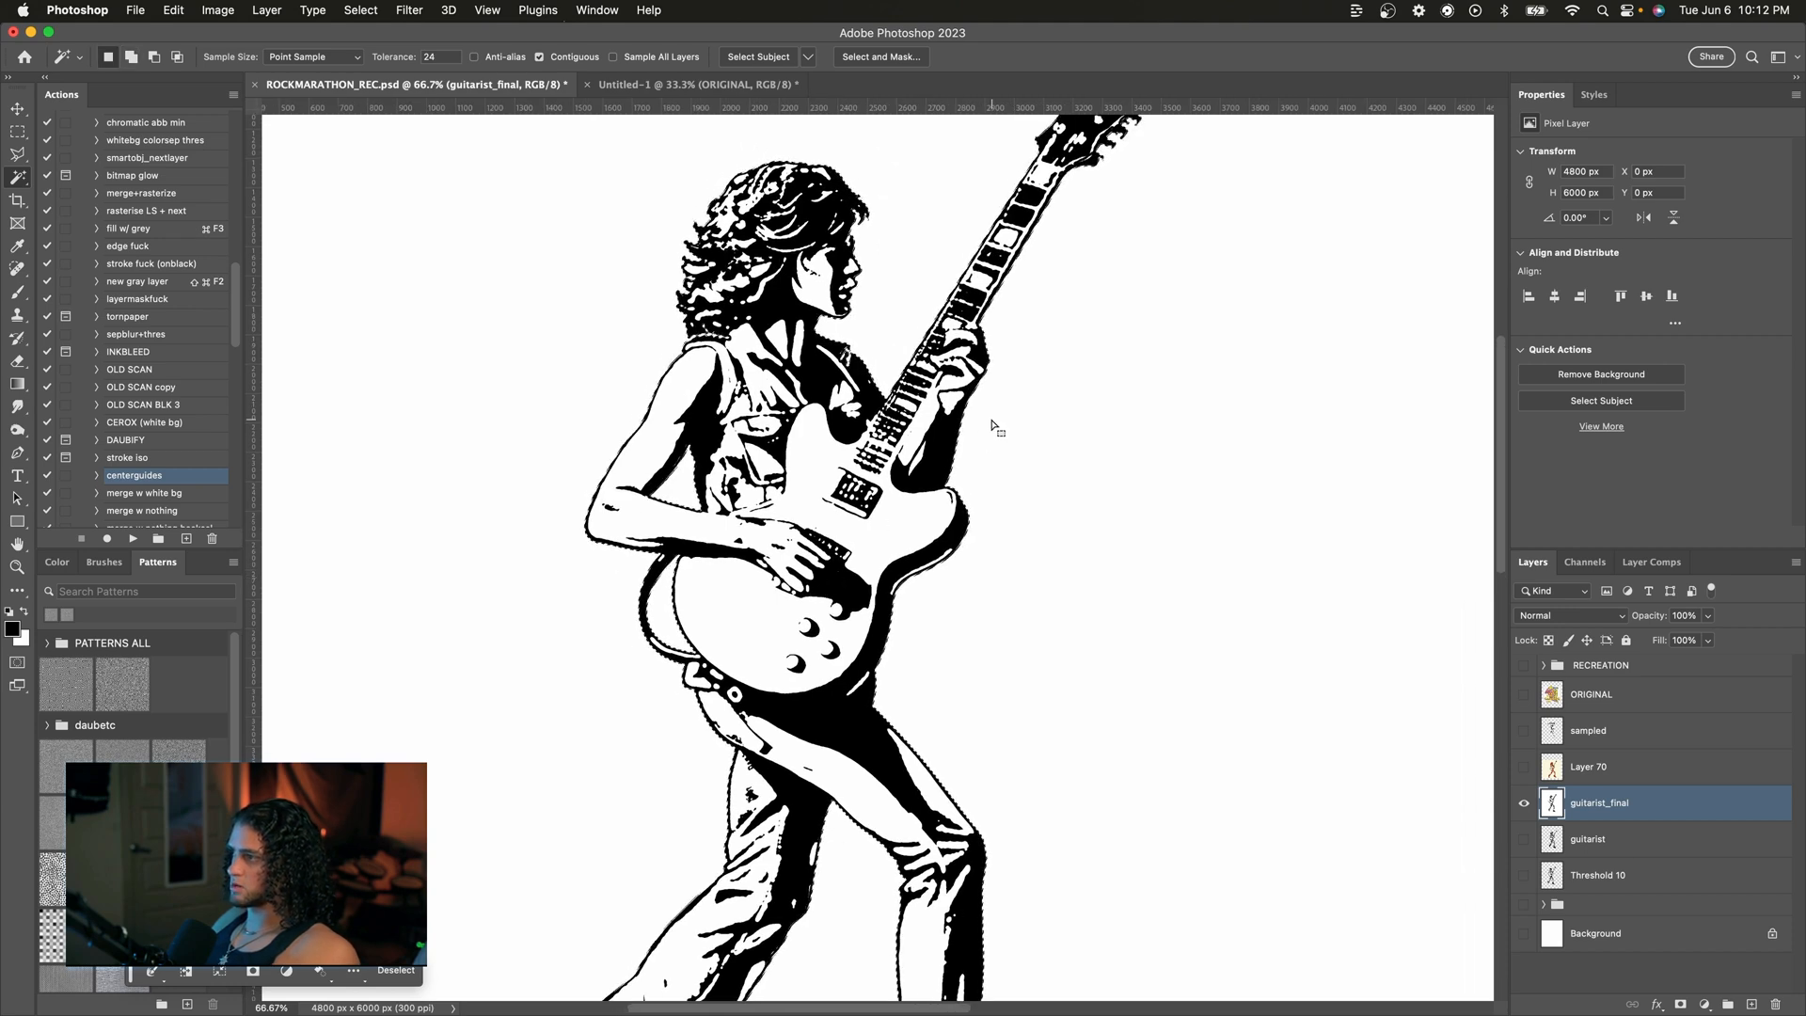
scroll(995, 415, "up", 2)
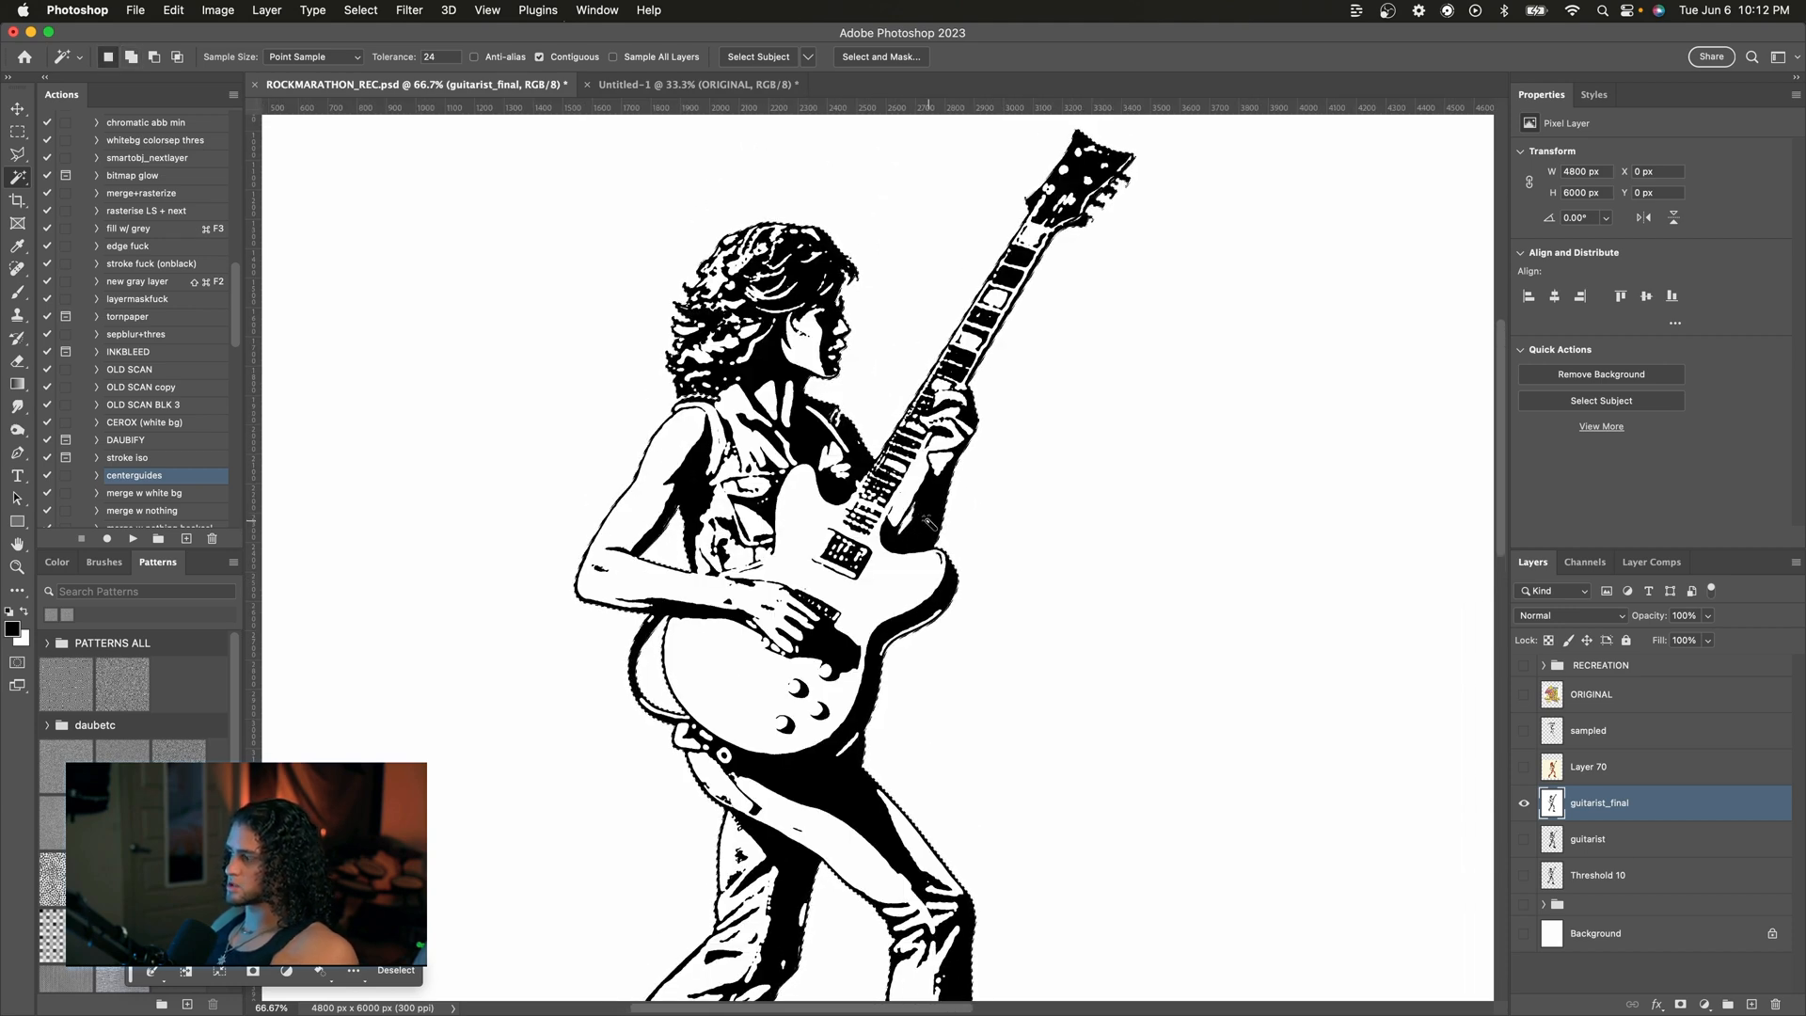
key("Delete")
key("super+minus")
key("super+minus")
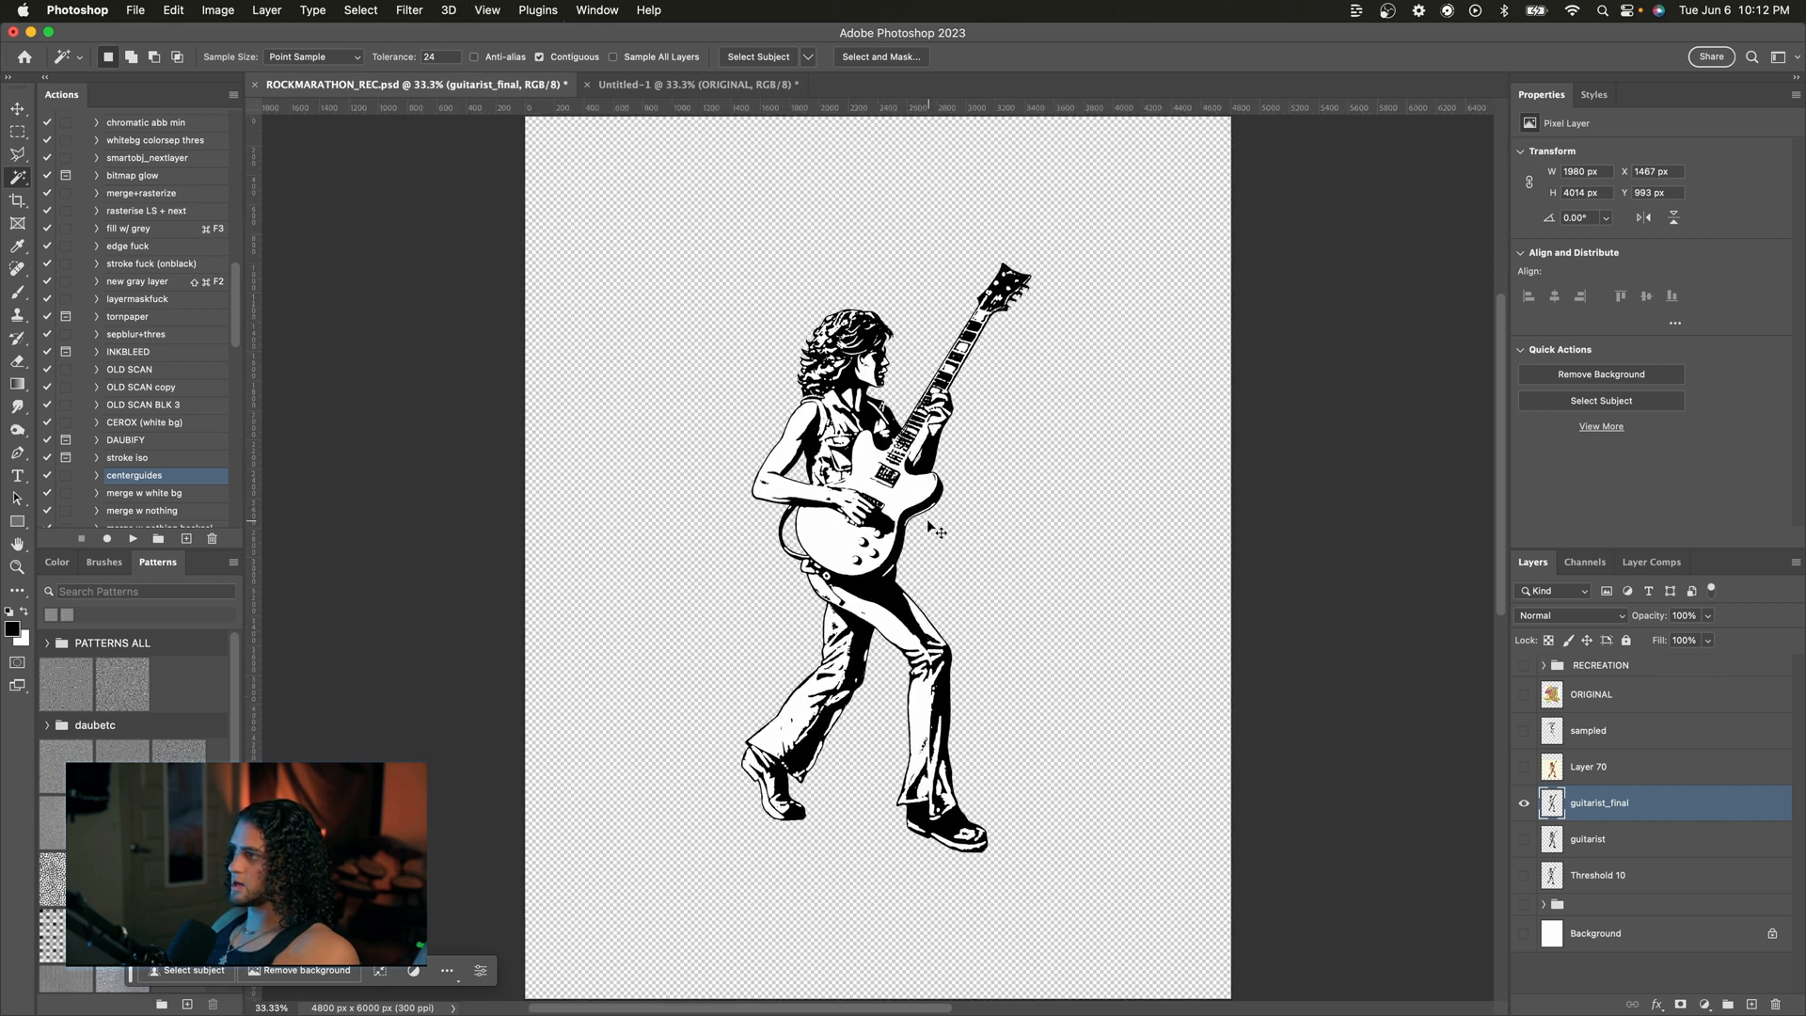
key("super+d")
Step: Nudge the guitarist figure downward on the canvas
key("v")
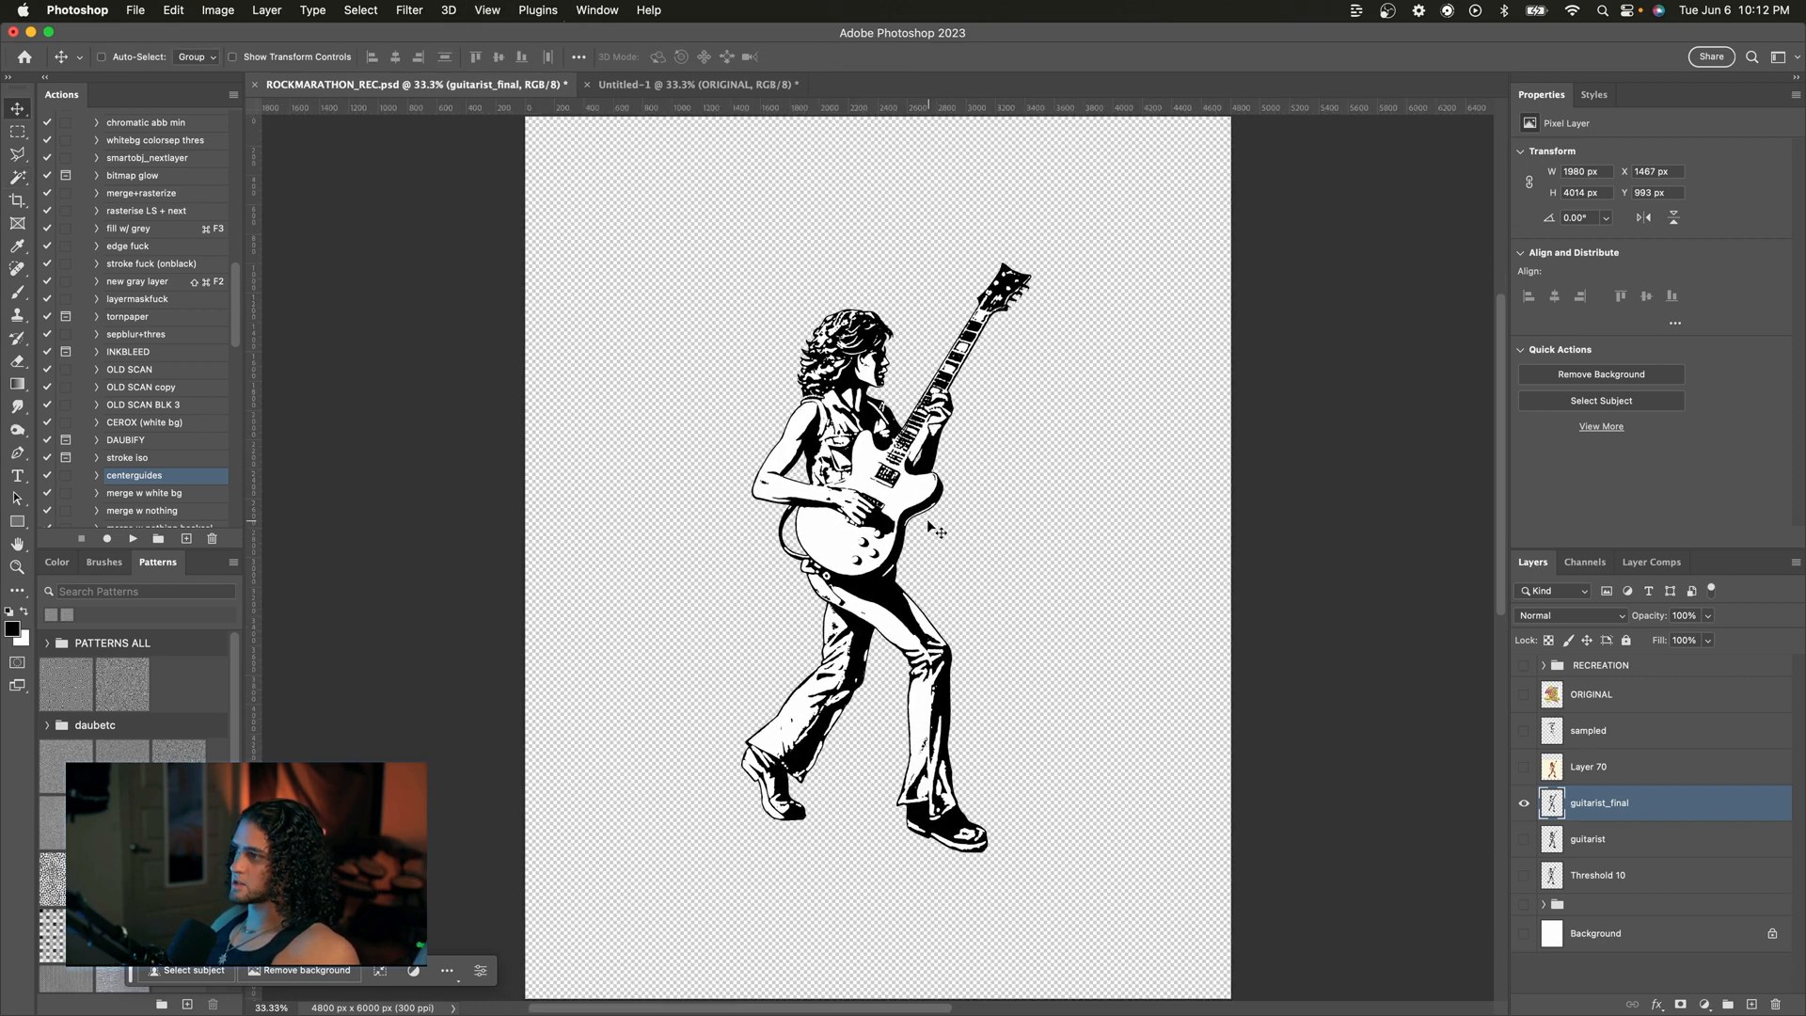
key("shift+Down")
key("shift+Down")
key("shift+Down")
key("shift+Down")
key("shift+Down")
key("shift+Down")
key("shift+Down")
key("shift+Down")
key("shift+Down")
key("shift+Down")
key("shift+Down")
key("shift+Down")
key("shift+Down")
key("shift+Down")
key("shift+Down")
key("shift+Down")
key("shift+Down")
key("shift+Down")
key("shift+Down")
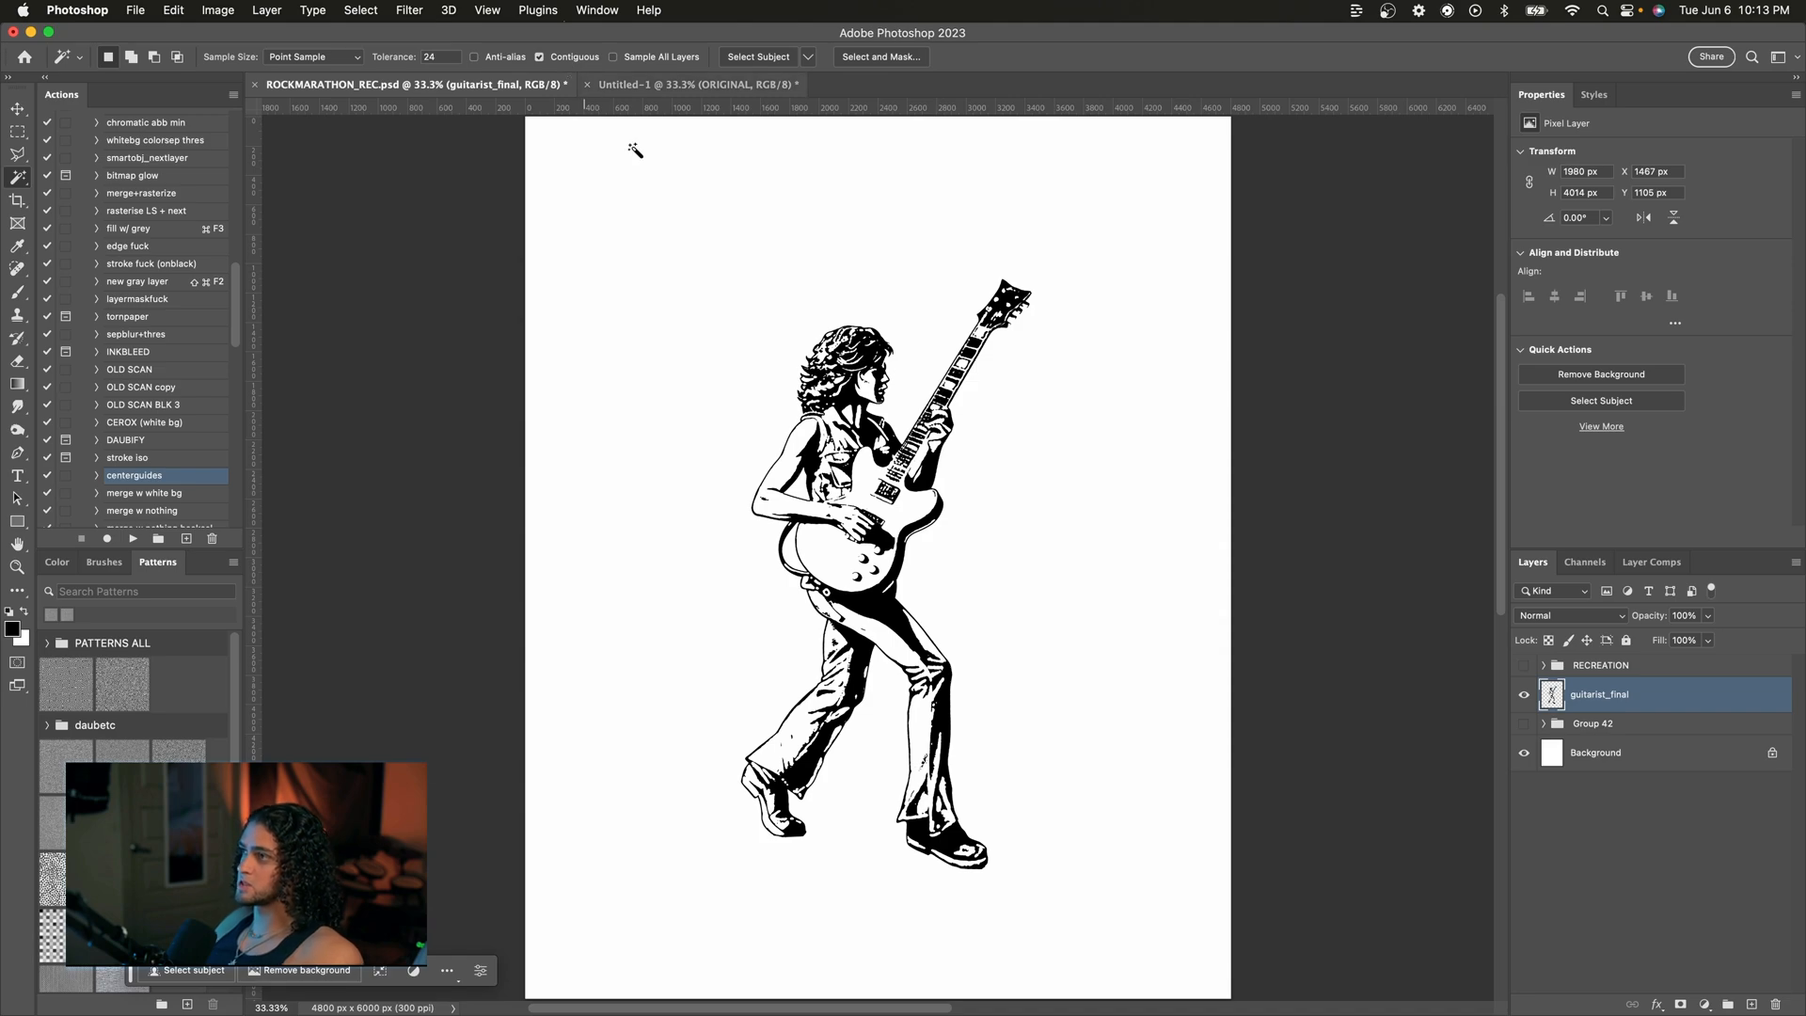
Step: Select the empty area around the guitarist with the Magic Wand and inspect the selection edges up close
left_click(739, 275)
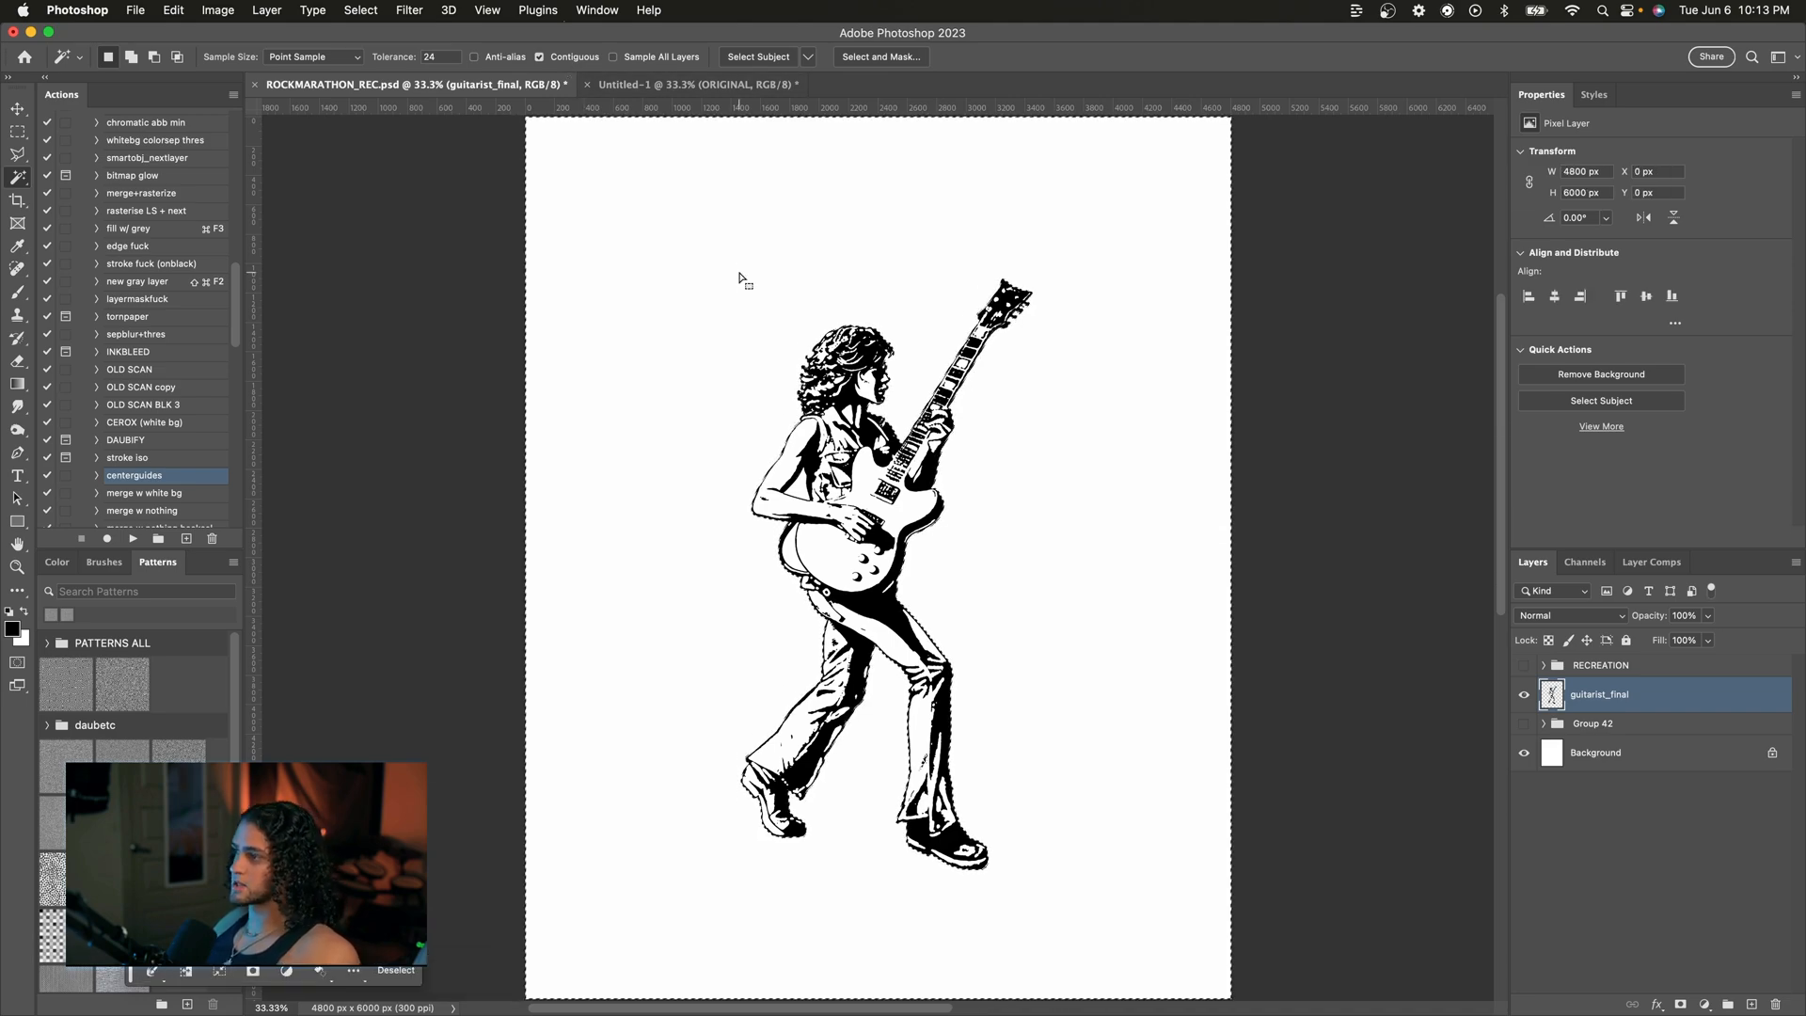
scroll(740, 274, "up", 3)
scroll(739, 275, "up", 3)
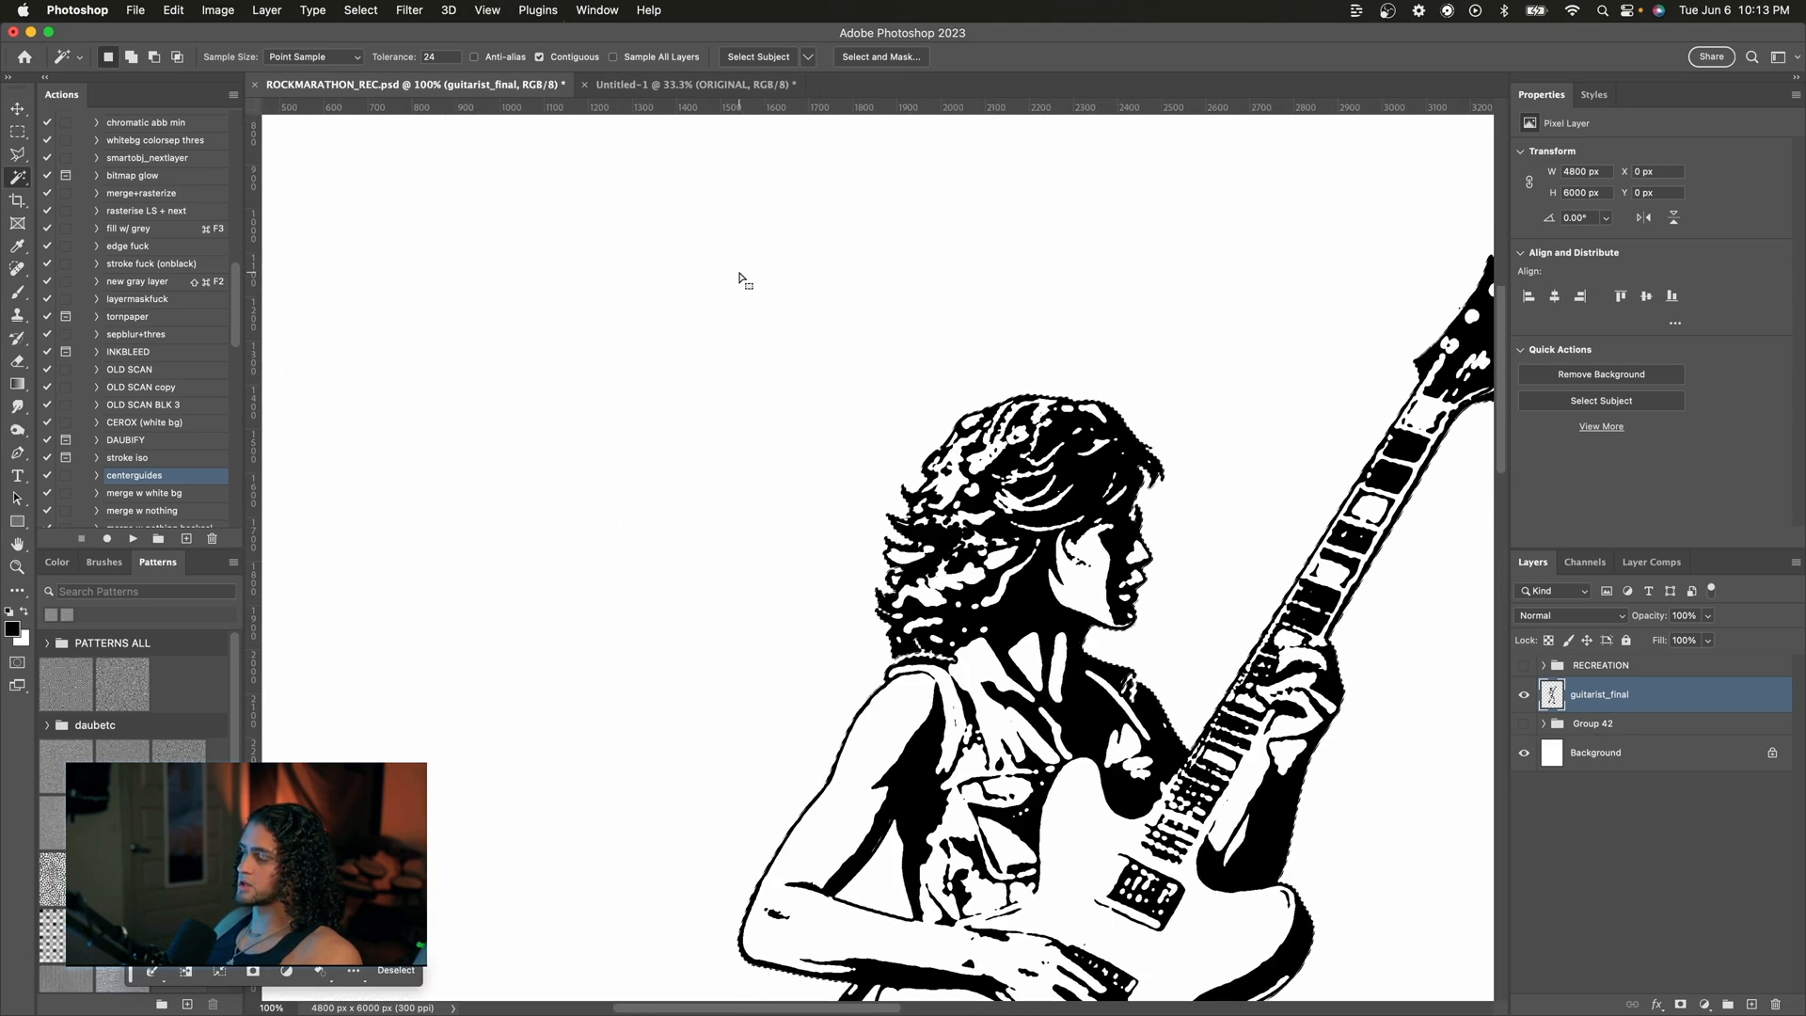
scroll(739, 275, "down", 3)
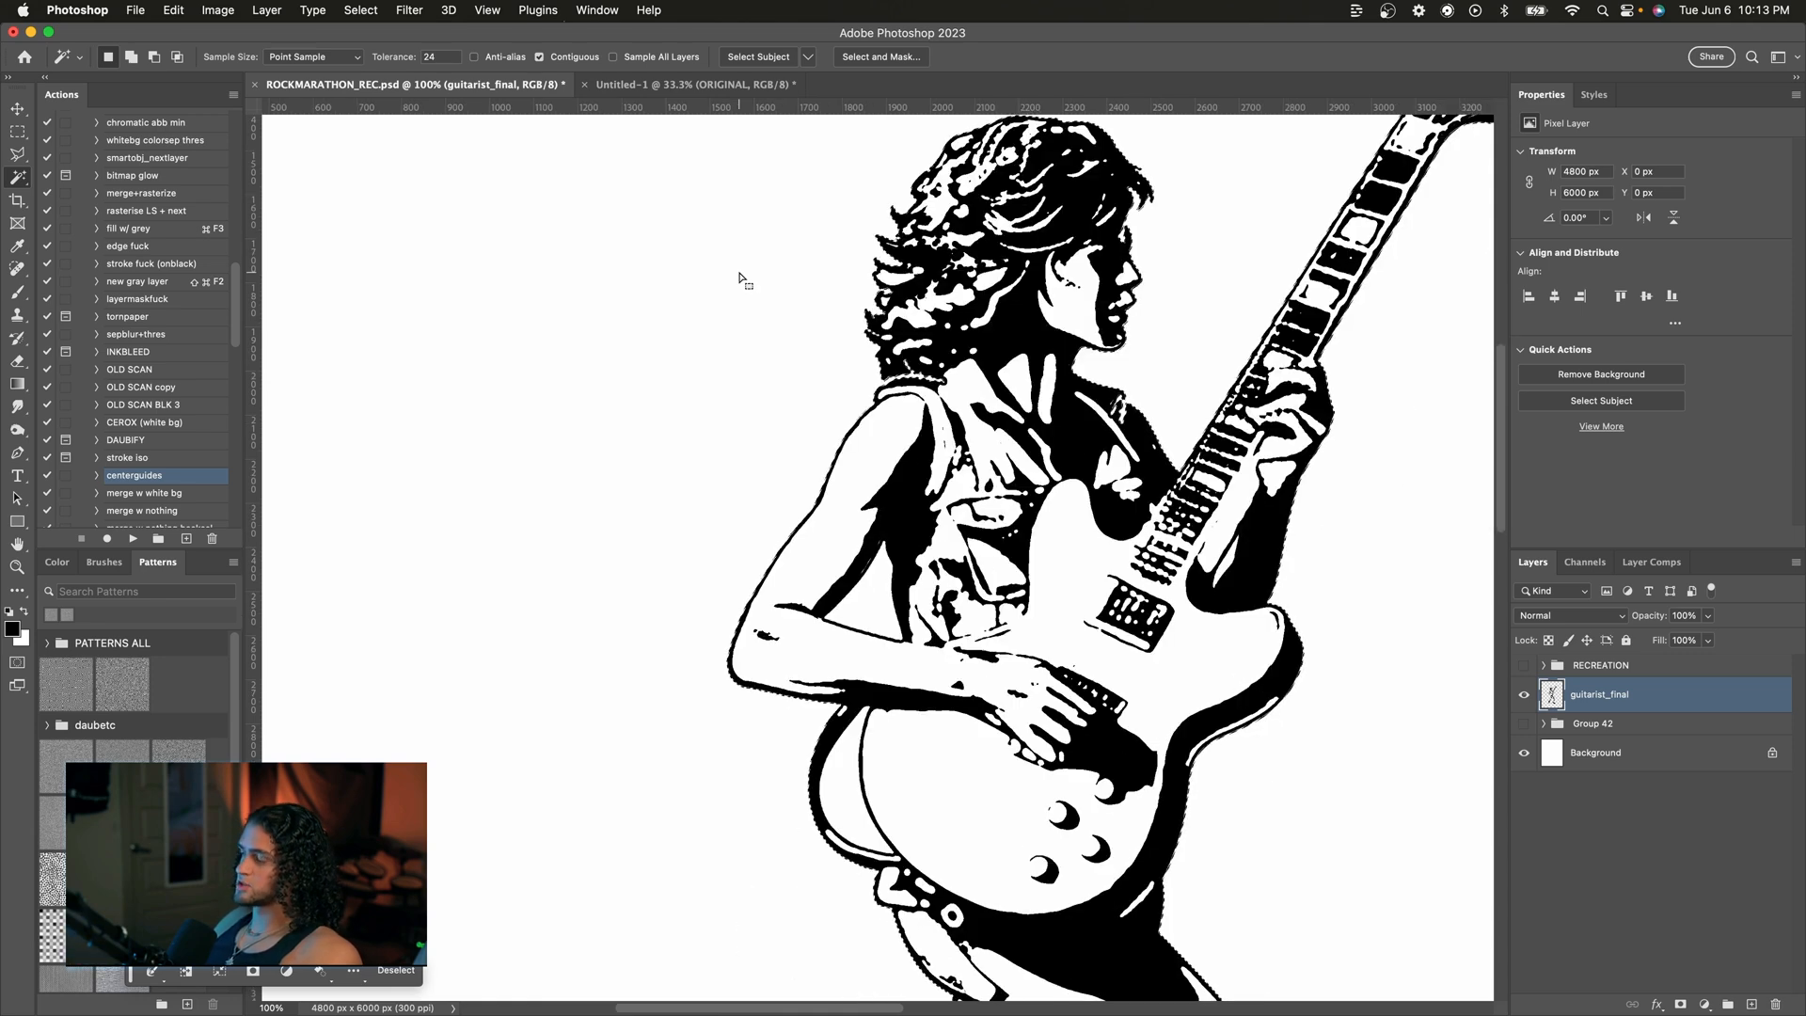
scroll(739, 275, "up", 3)
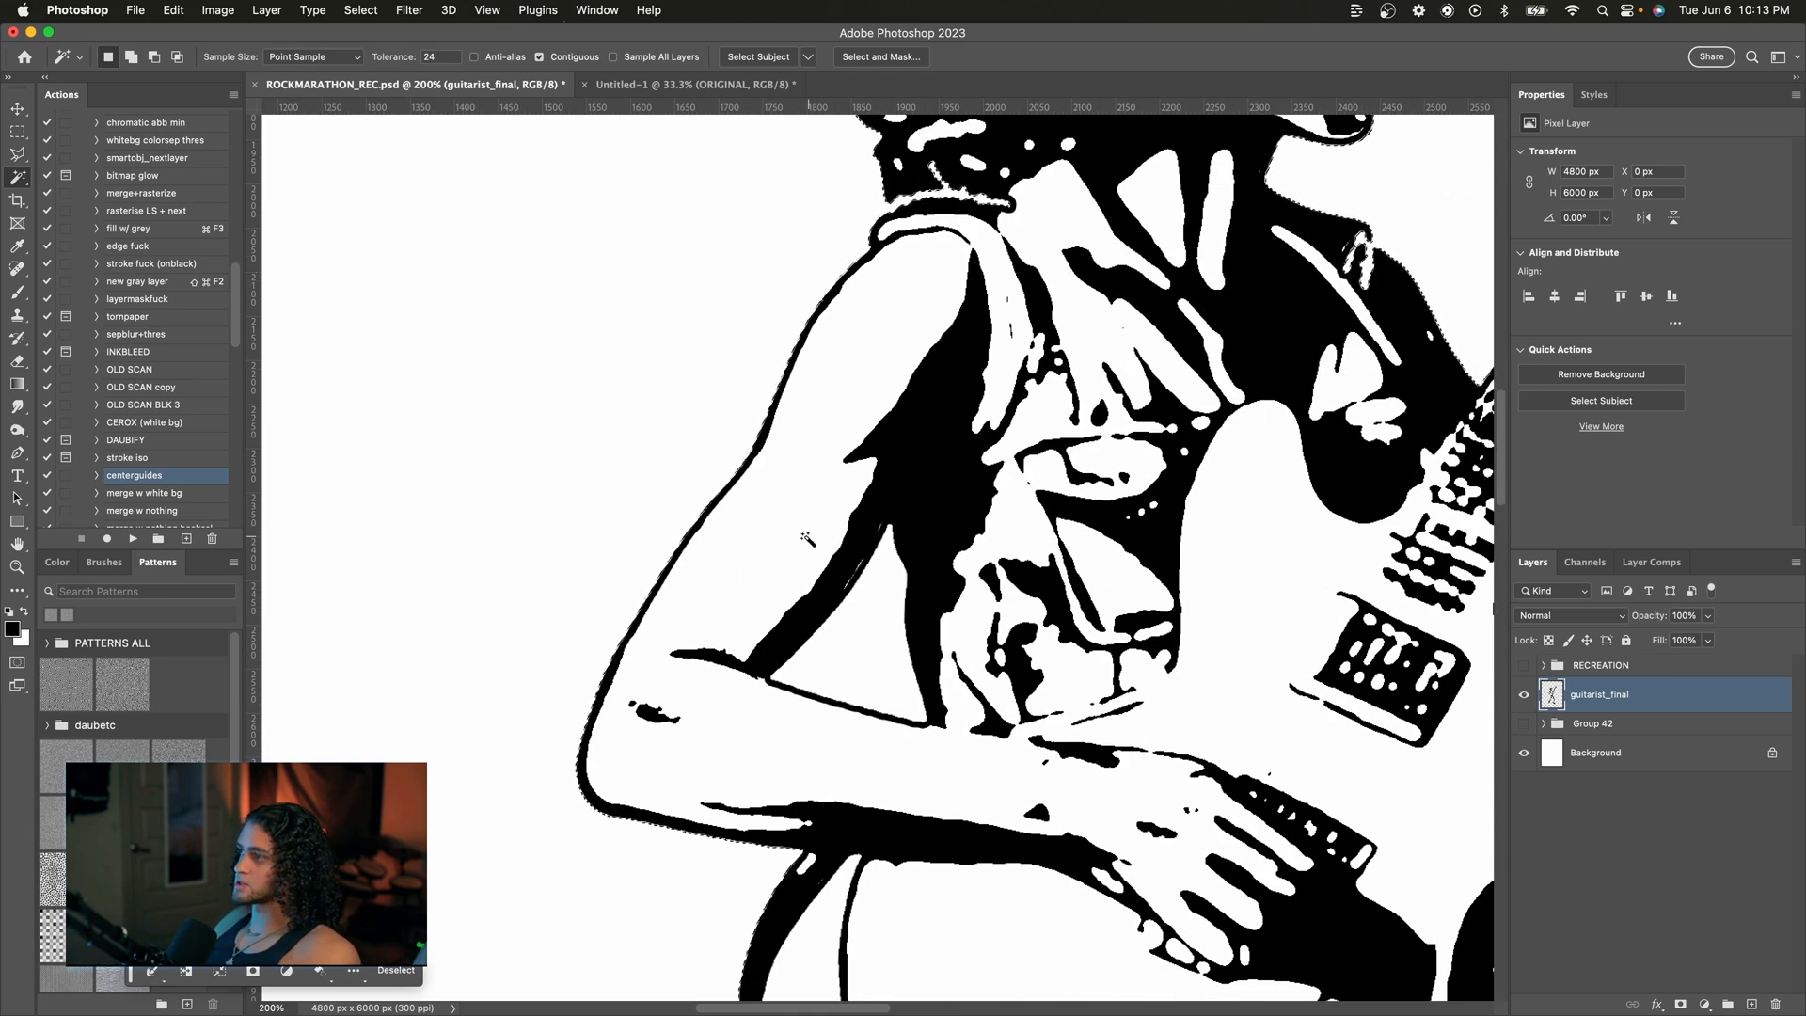
scroll(767, 538, "down", 8)
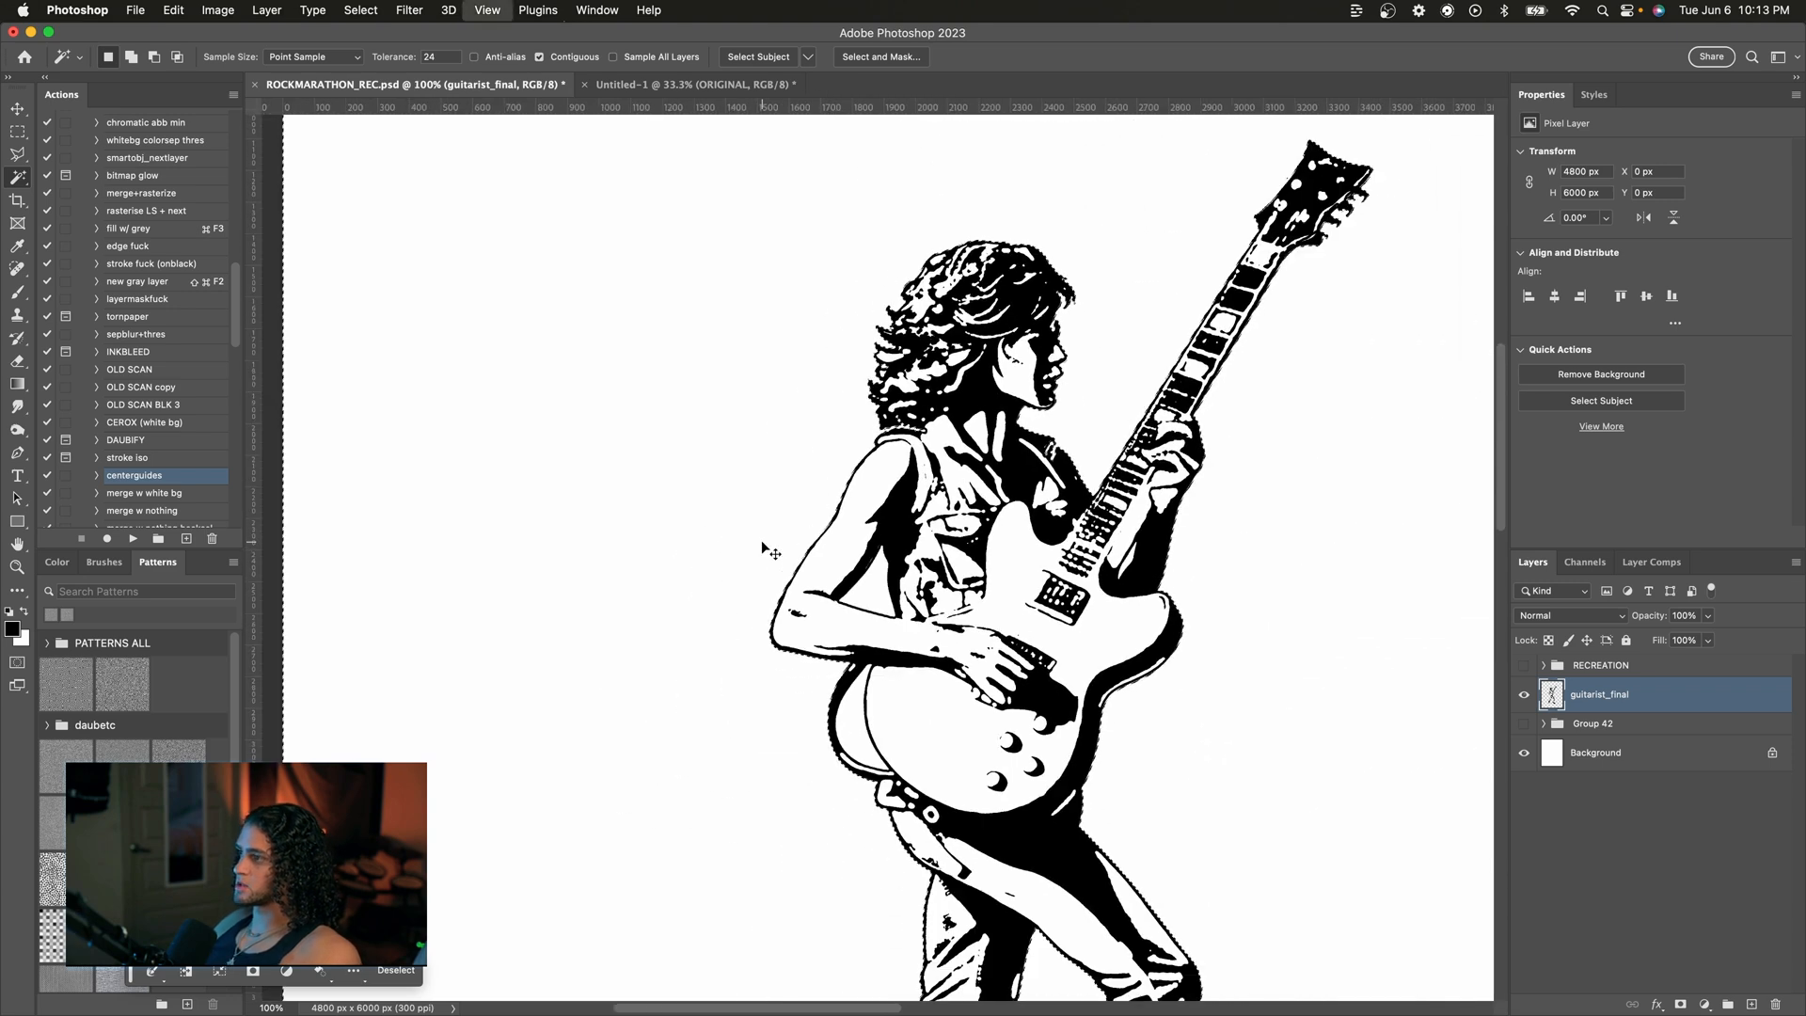
key("super+plus")
key("super+d")
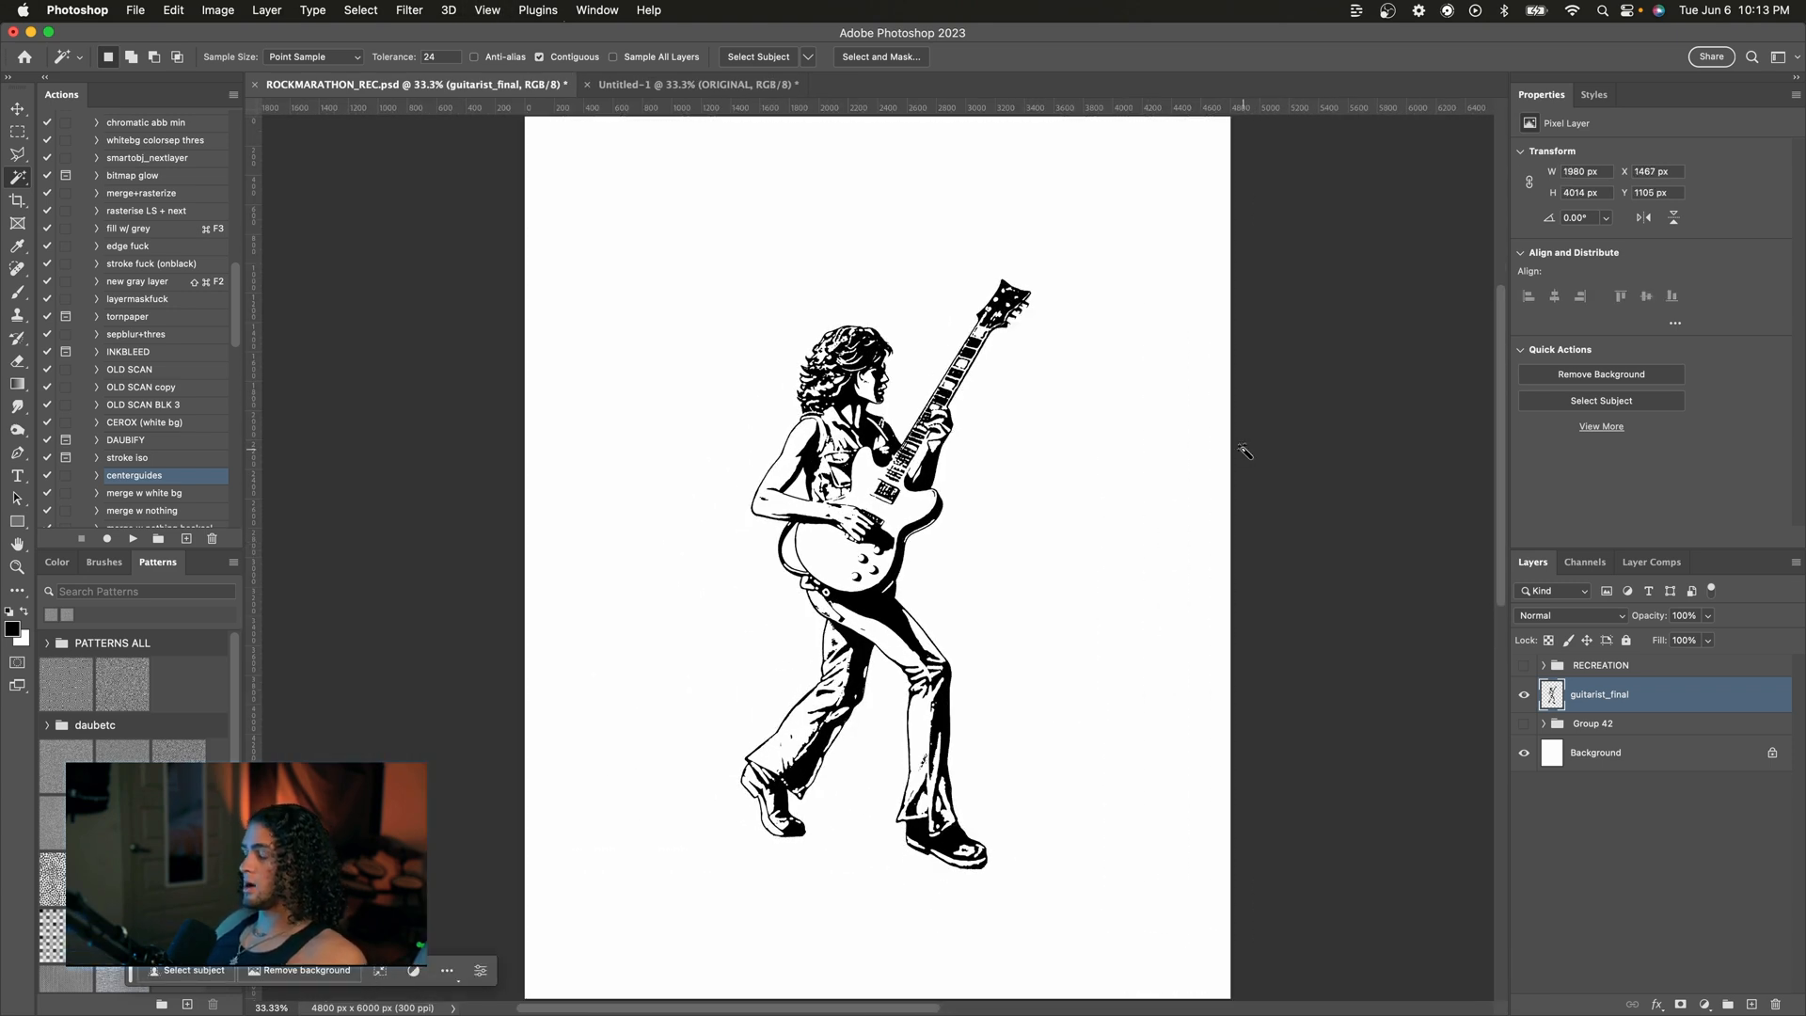
Step: Switch to the original artwork document for comparison and return to the recreation file
key("v")
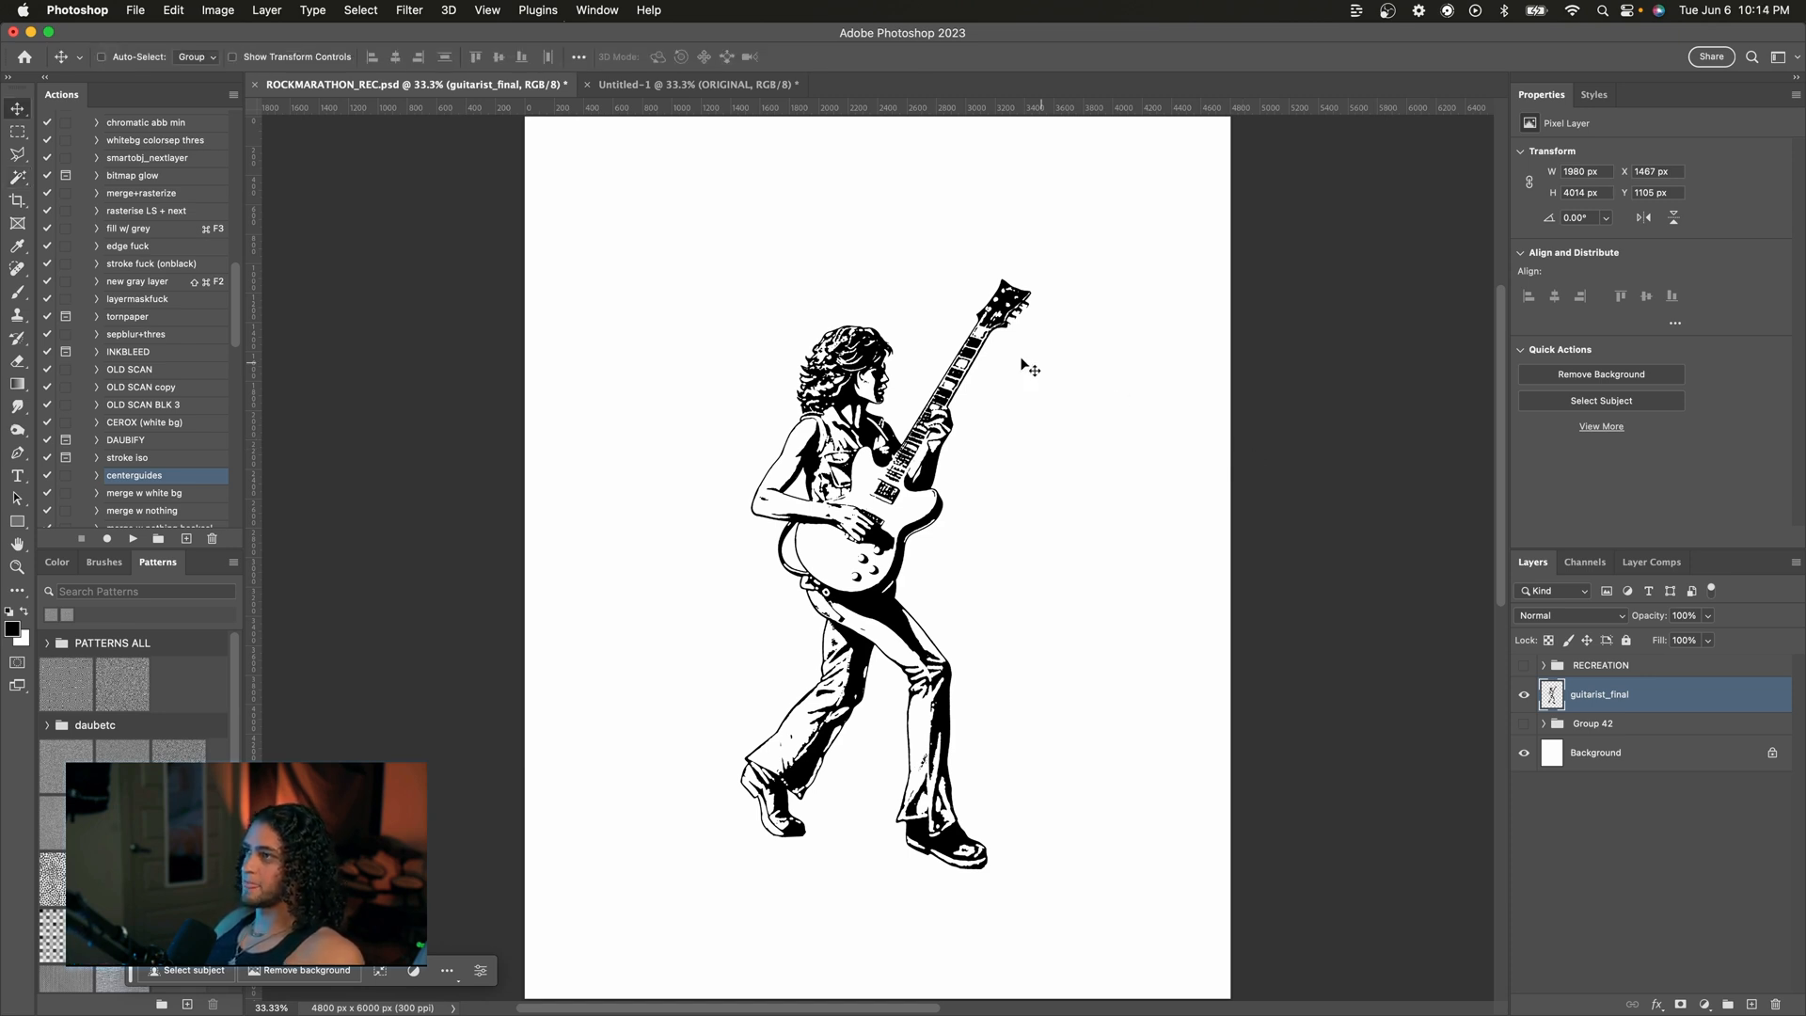
left_click(687, 89)
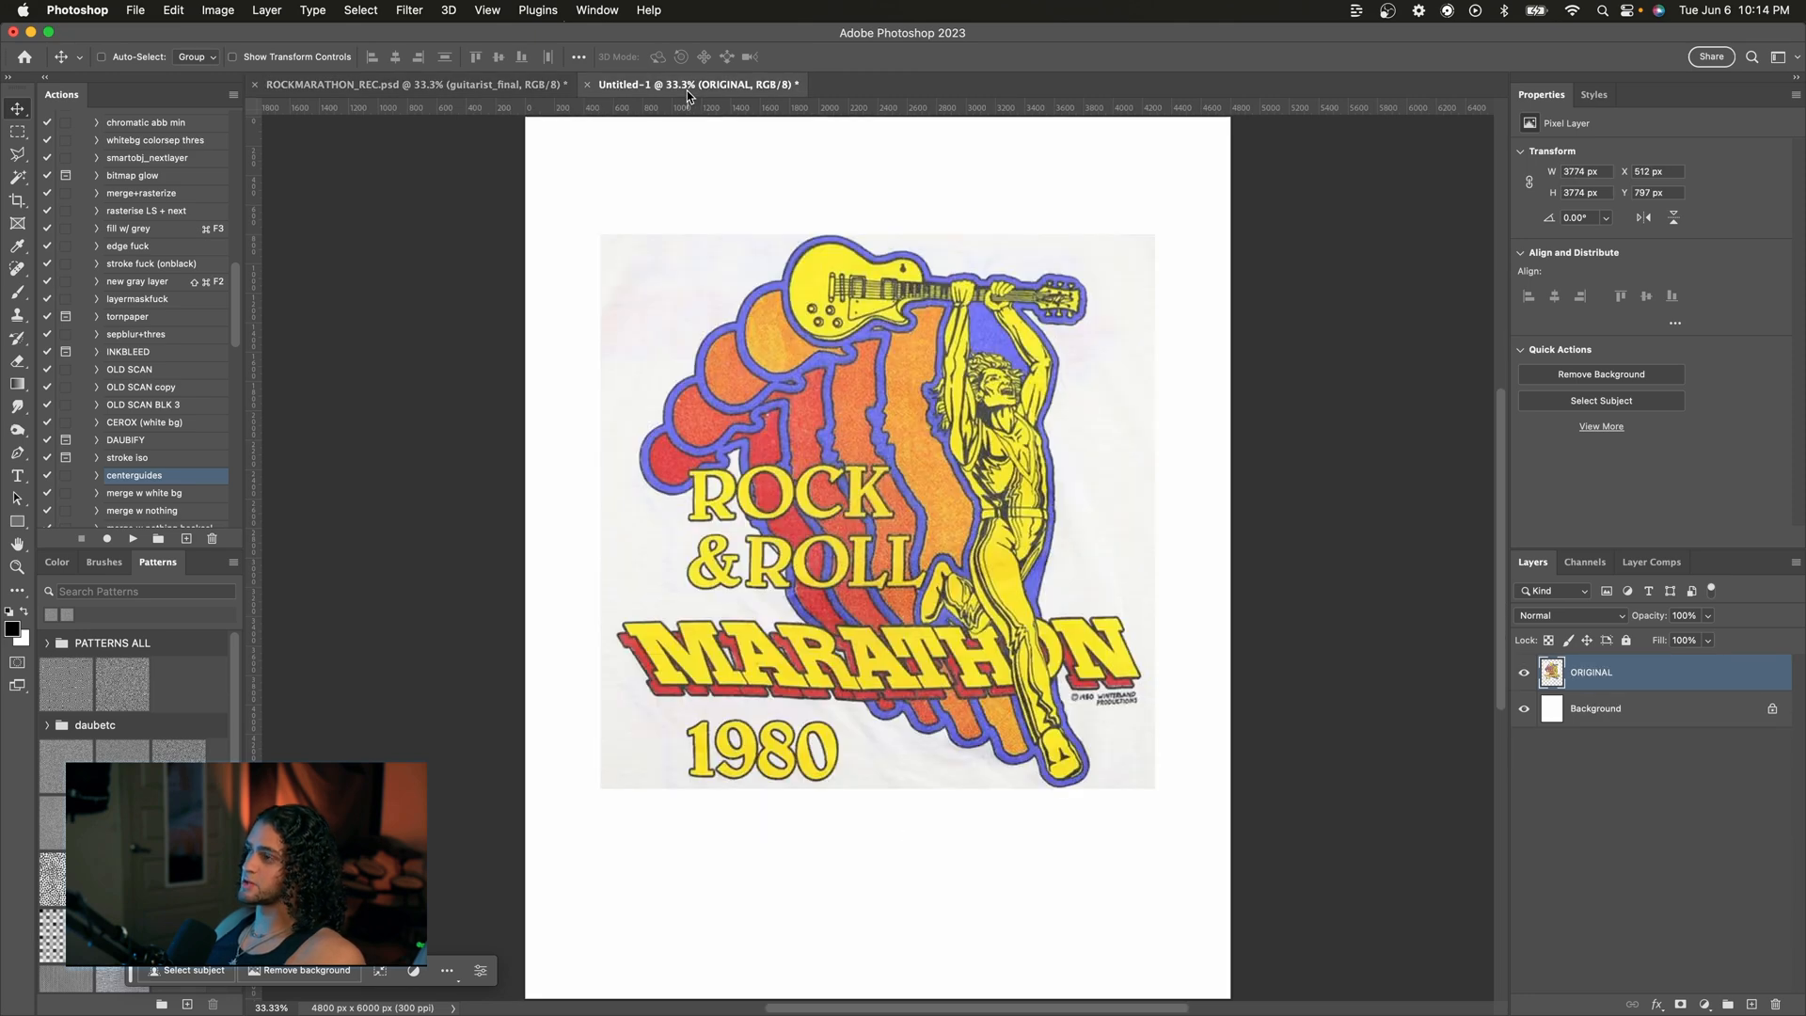
left_click(452, 88)
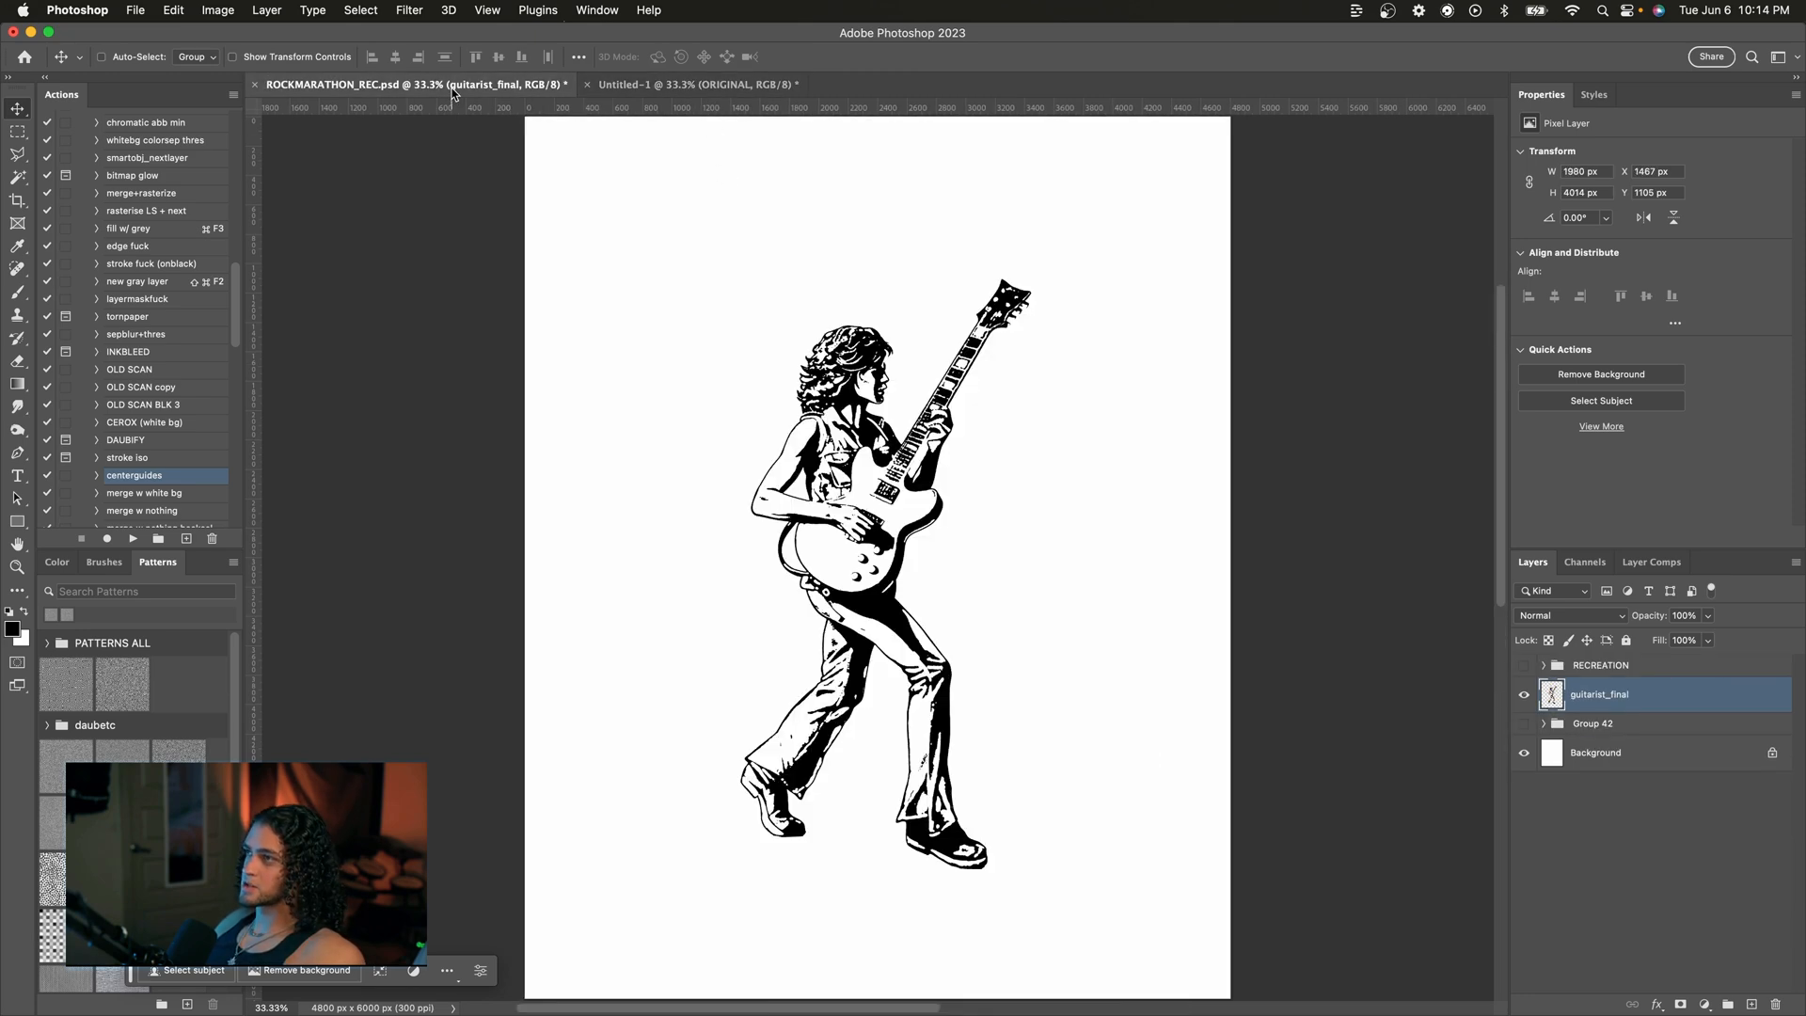
Step: Tile the recreation and the original artwork documents side by side and widen the recreation's pane
left_click(598, 11)
mouse_move(611, 37)
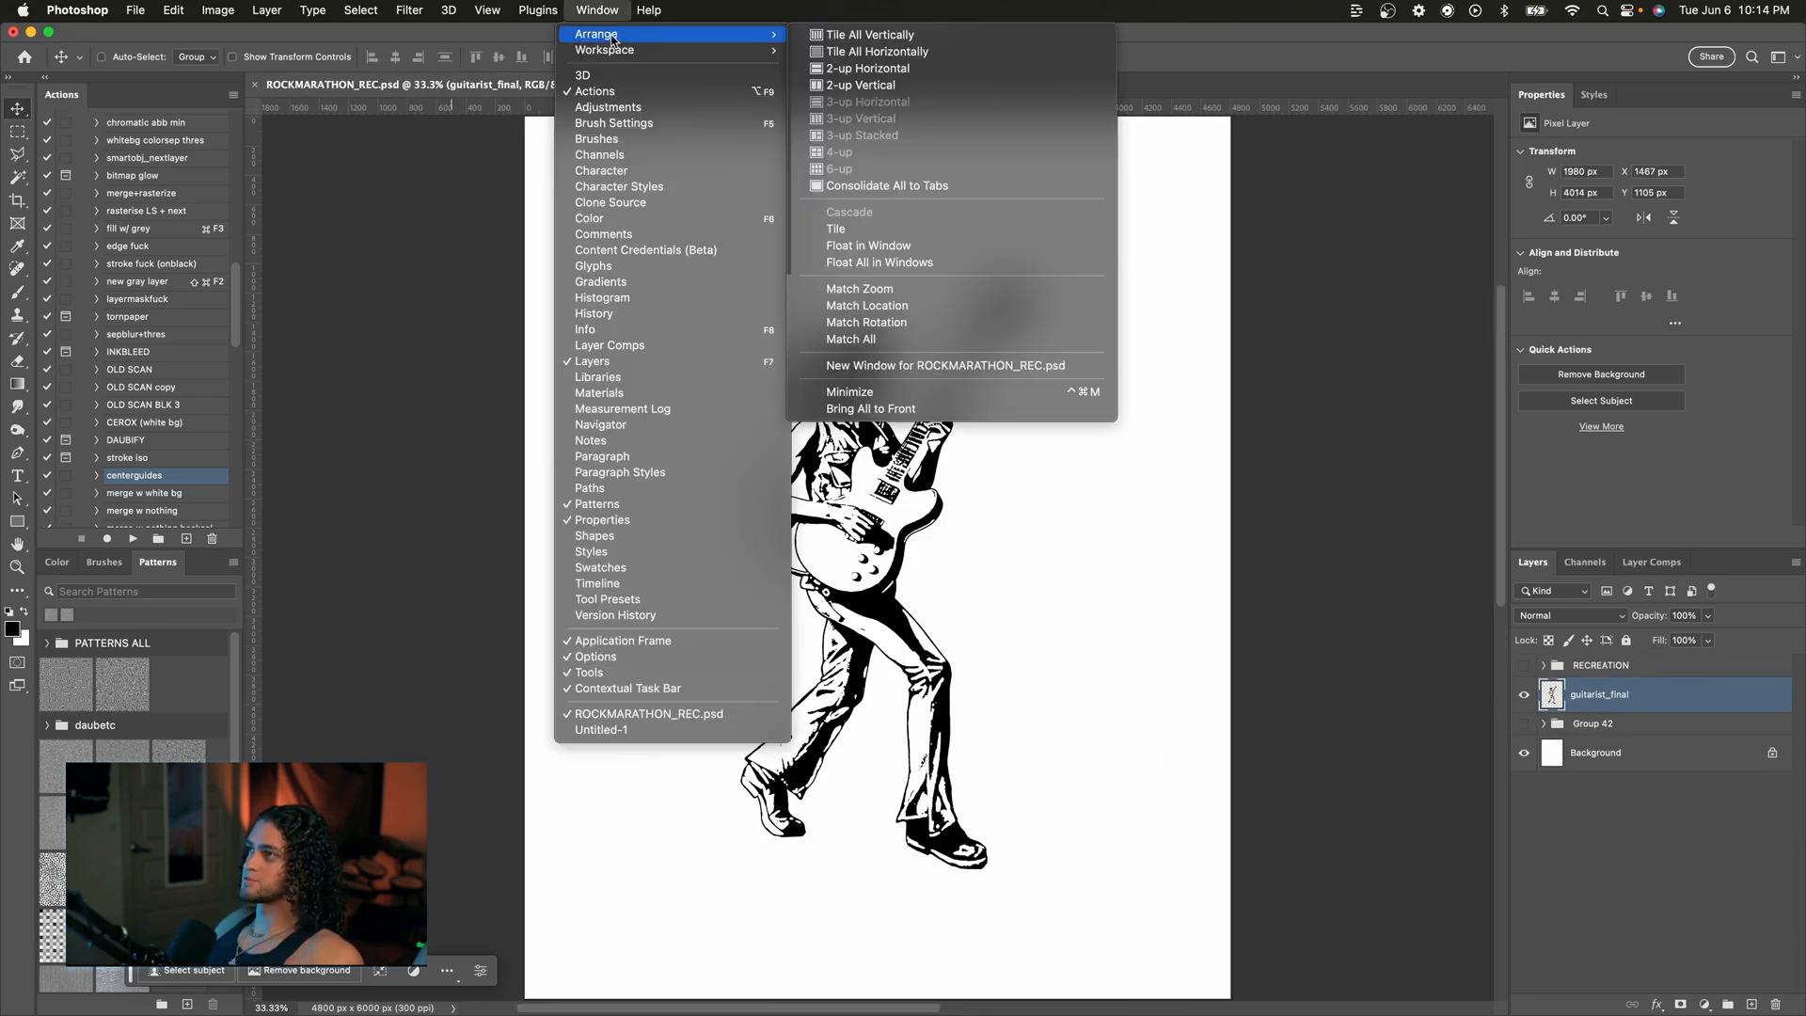
left_click(889, 36)
key("super+minus")
key("super+equal")
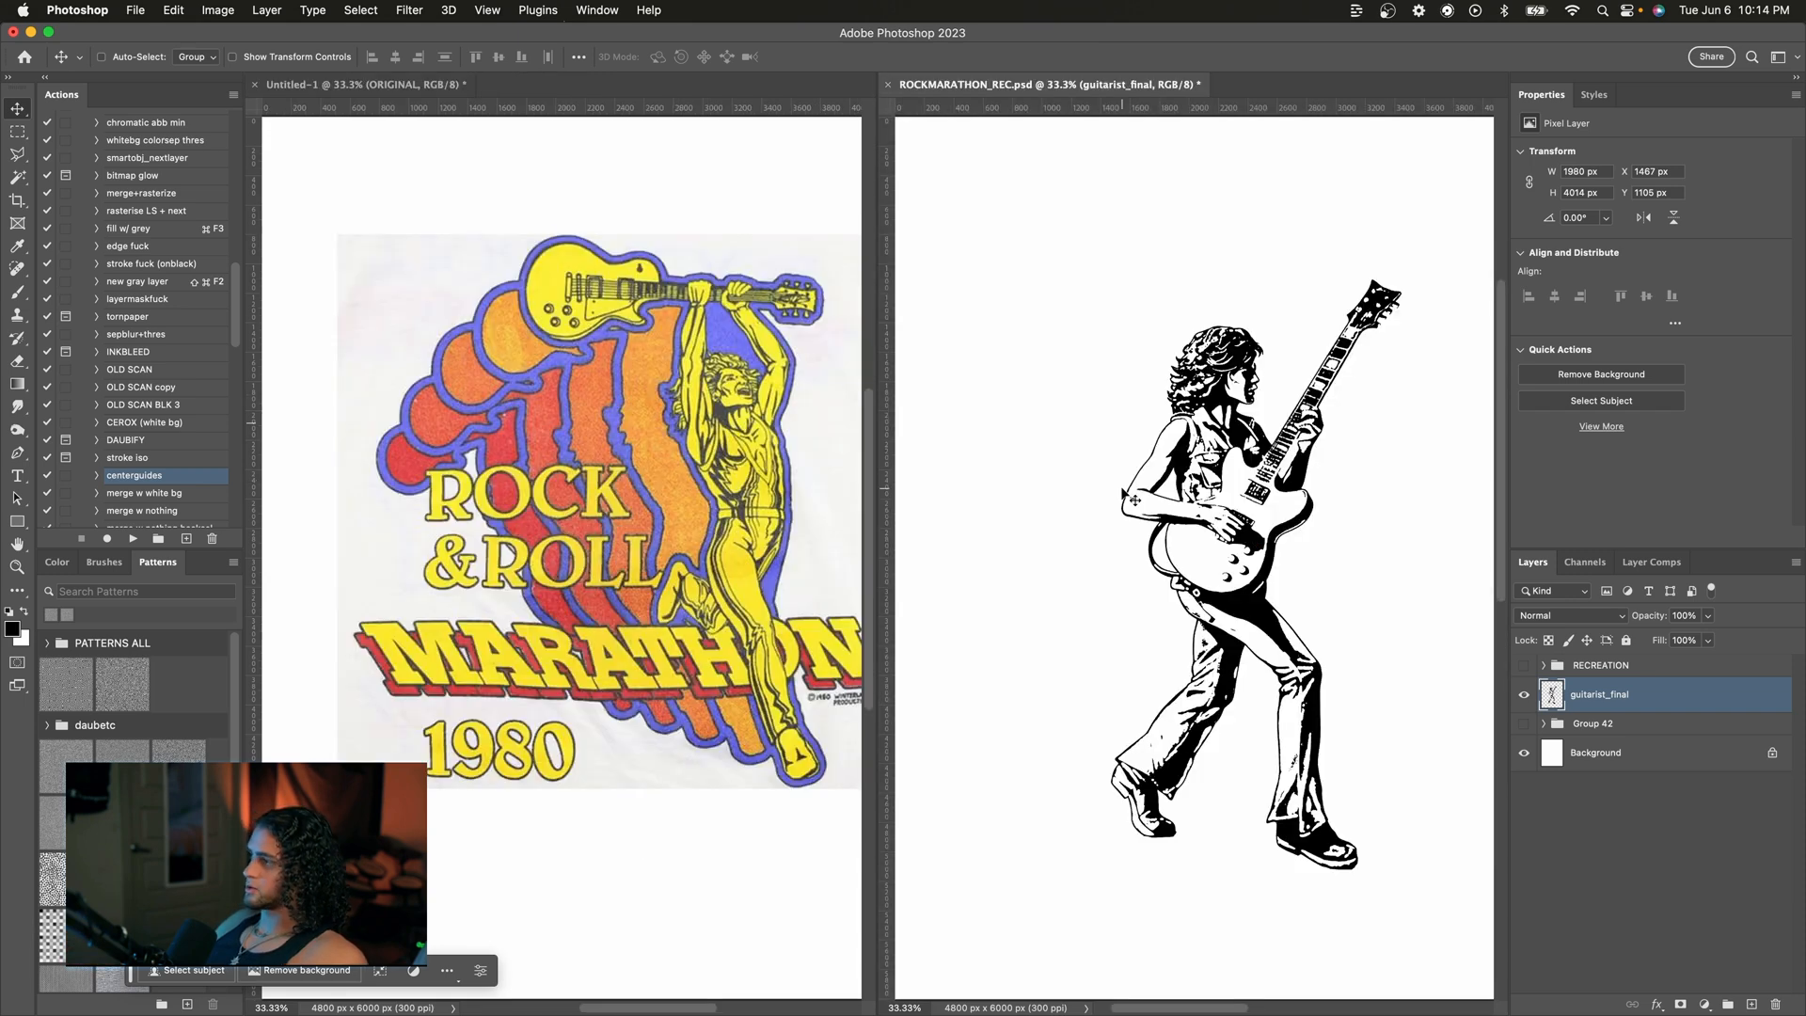
scroll(1123, 489, "up", 2)
scroll(1122, 489, "down", 2)
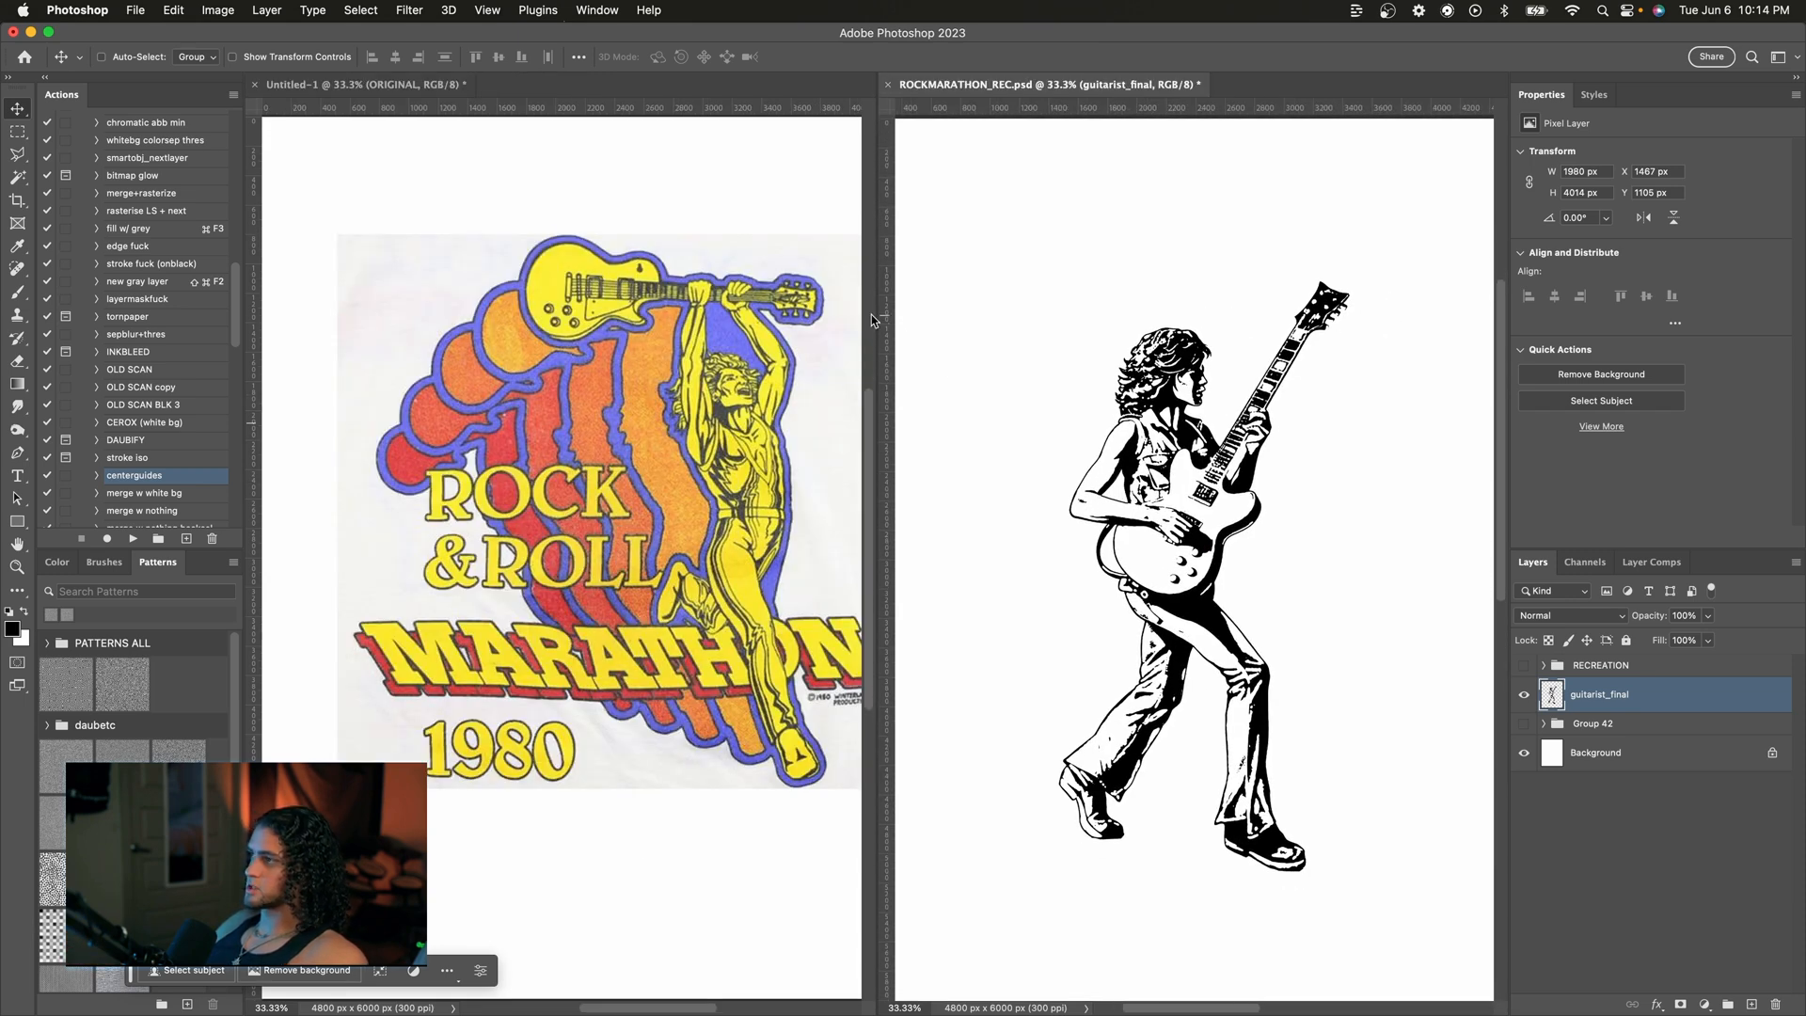
left_click_drag(877, 313, 724, 313)
scroll(644, 426, "up", 1)
scroll(644, 426, "left", 1)
scroll(722, 414, "left", 1)
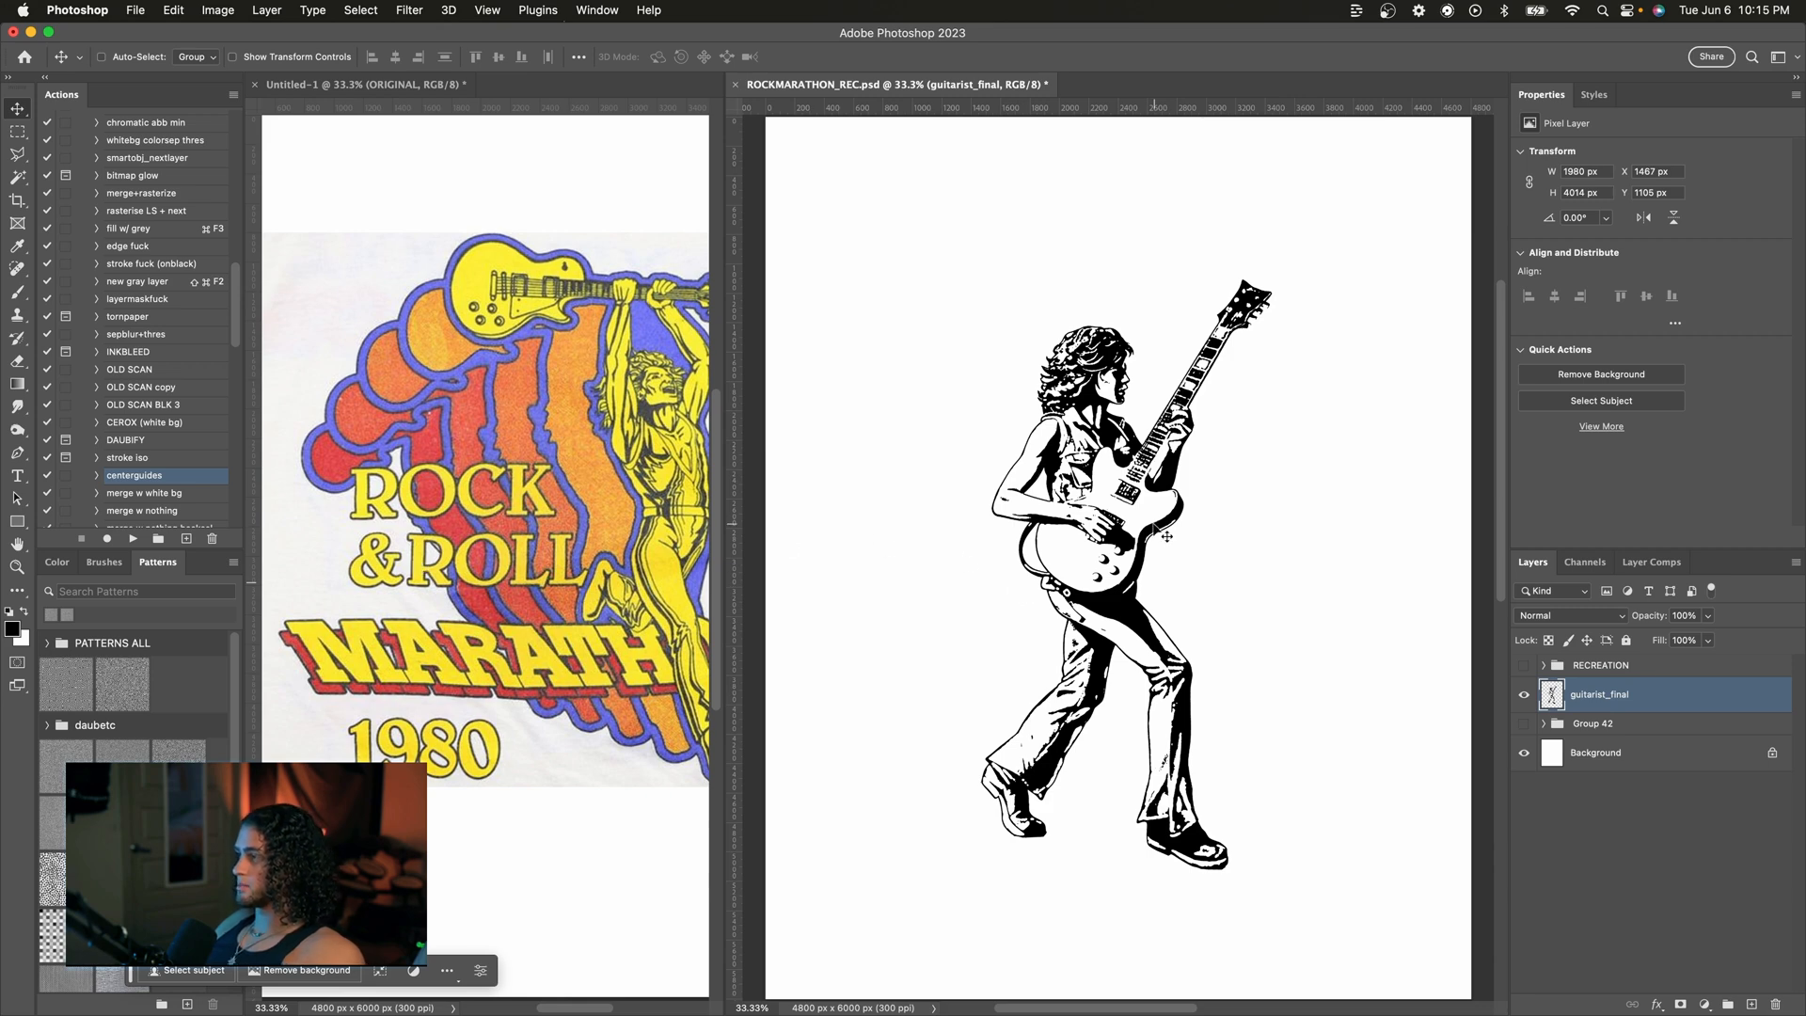
Step: Nudge the guitarist figure slightly up and to the left on the canvas
left_click_drag(1141, 580, 1142, 568)
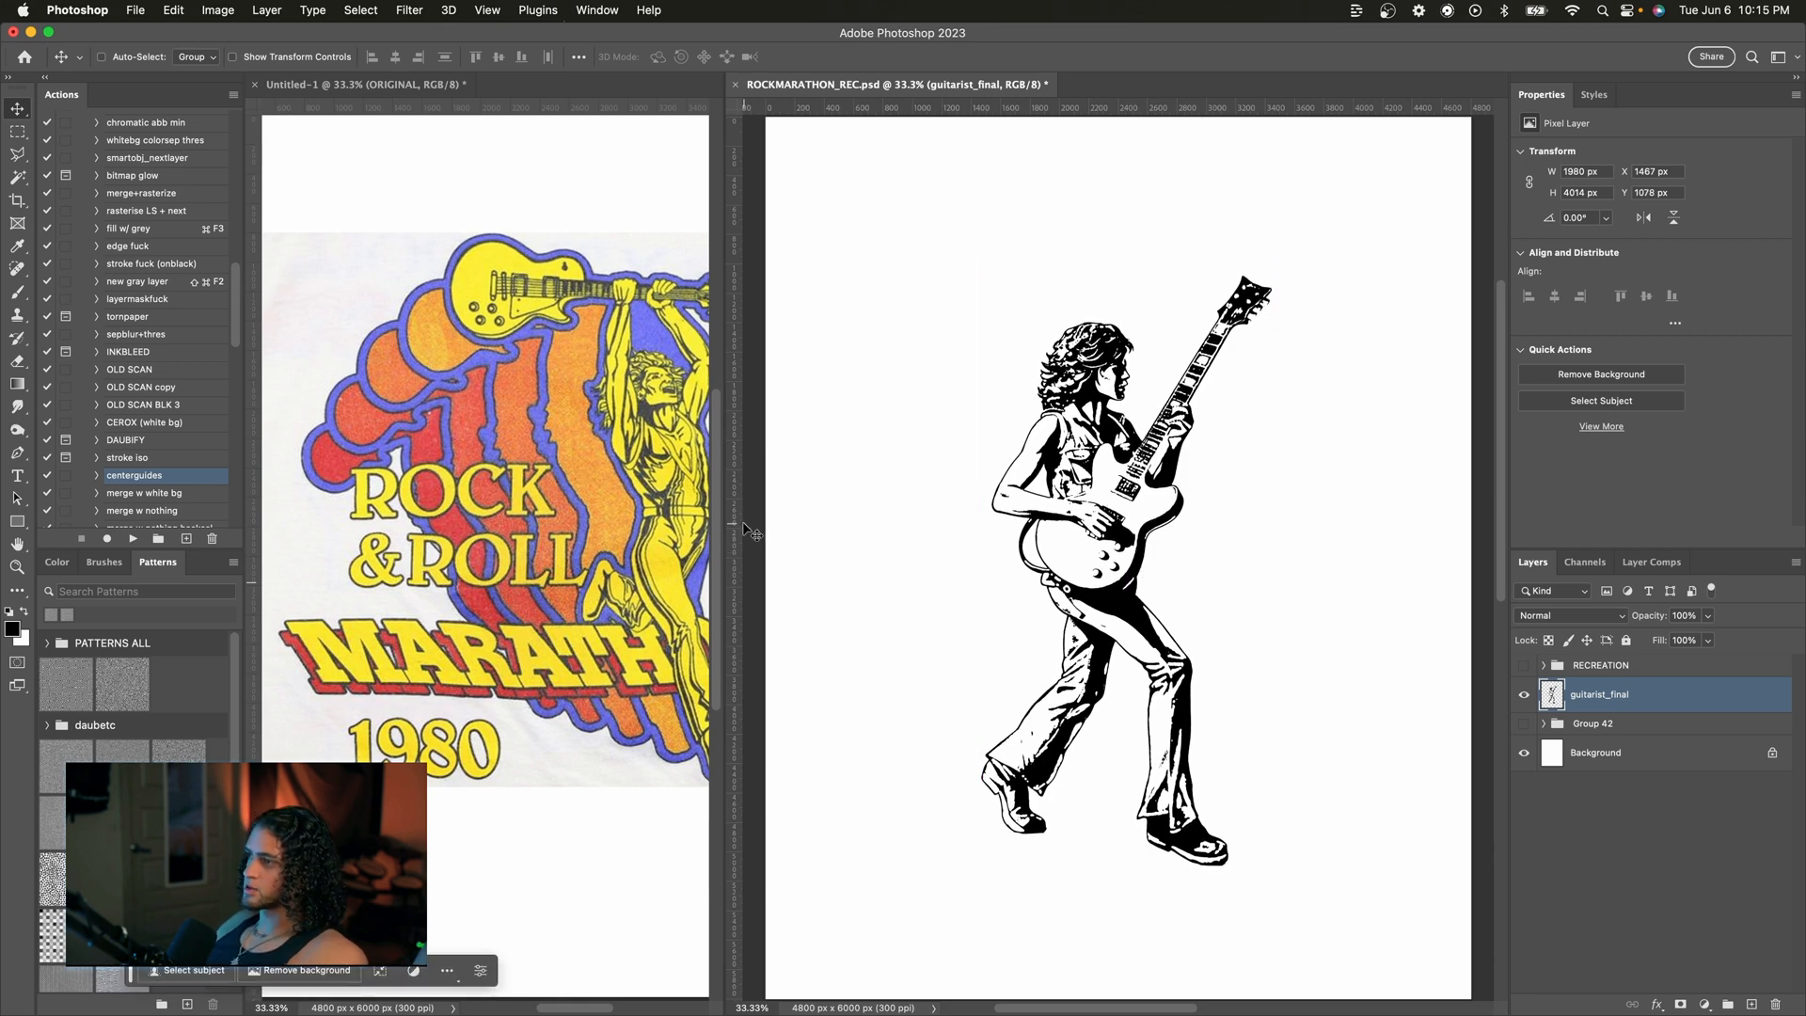
left_click(692, 478)
left_click_drag(1131, 529, 1108, 524)
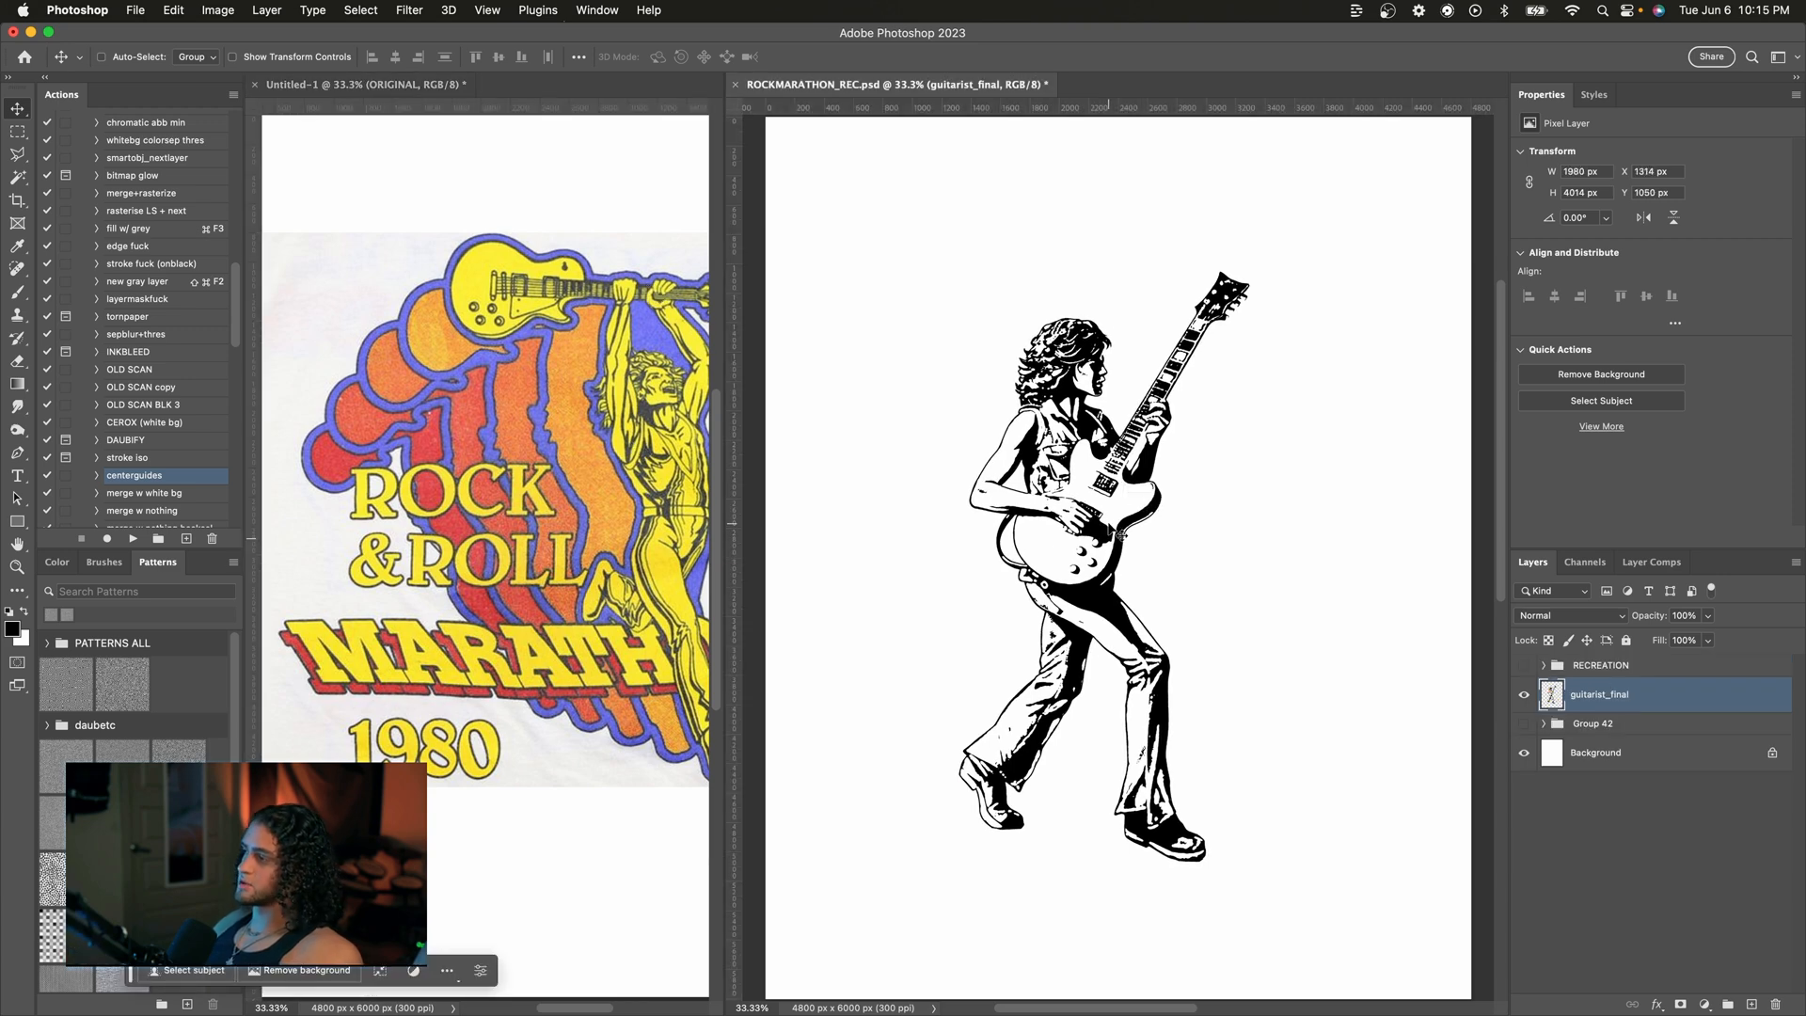
Step: Hide and reshow the Background layer to check the guitarist's transparency
left_click(1522, 773)
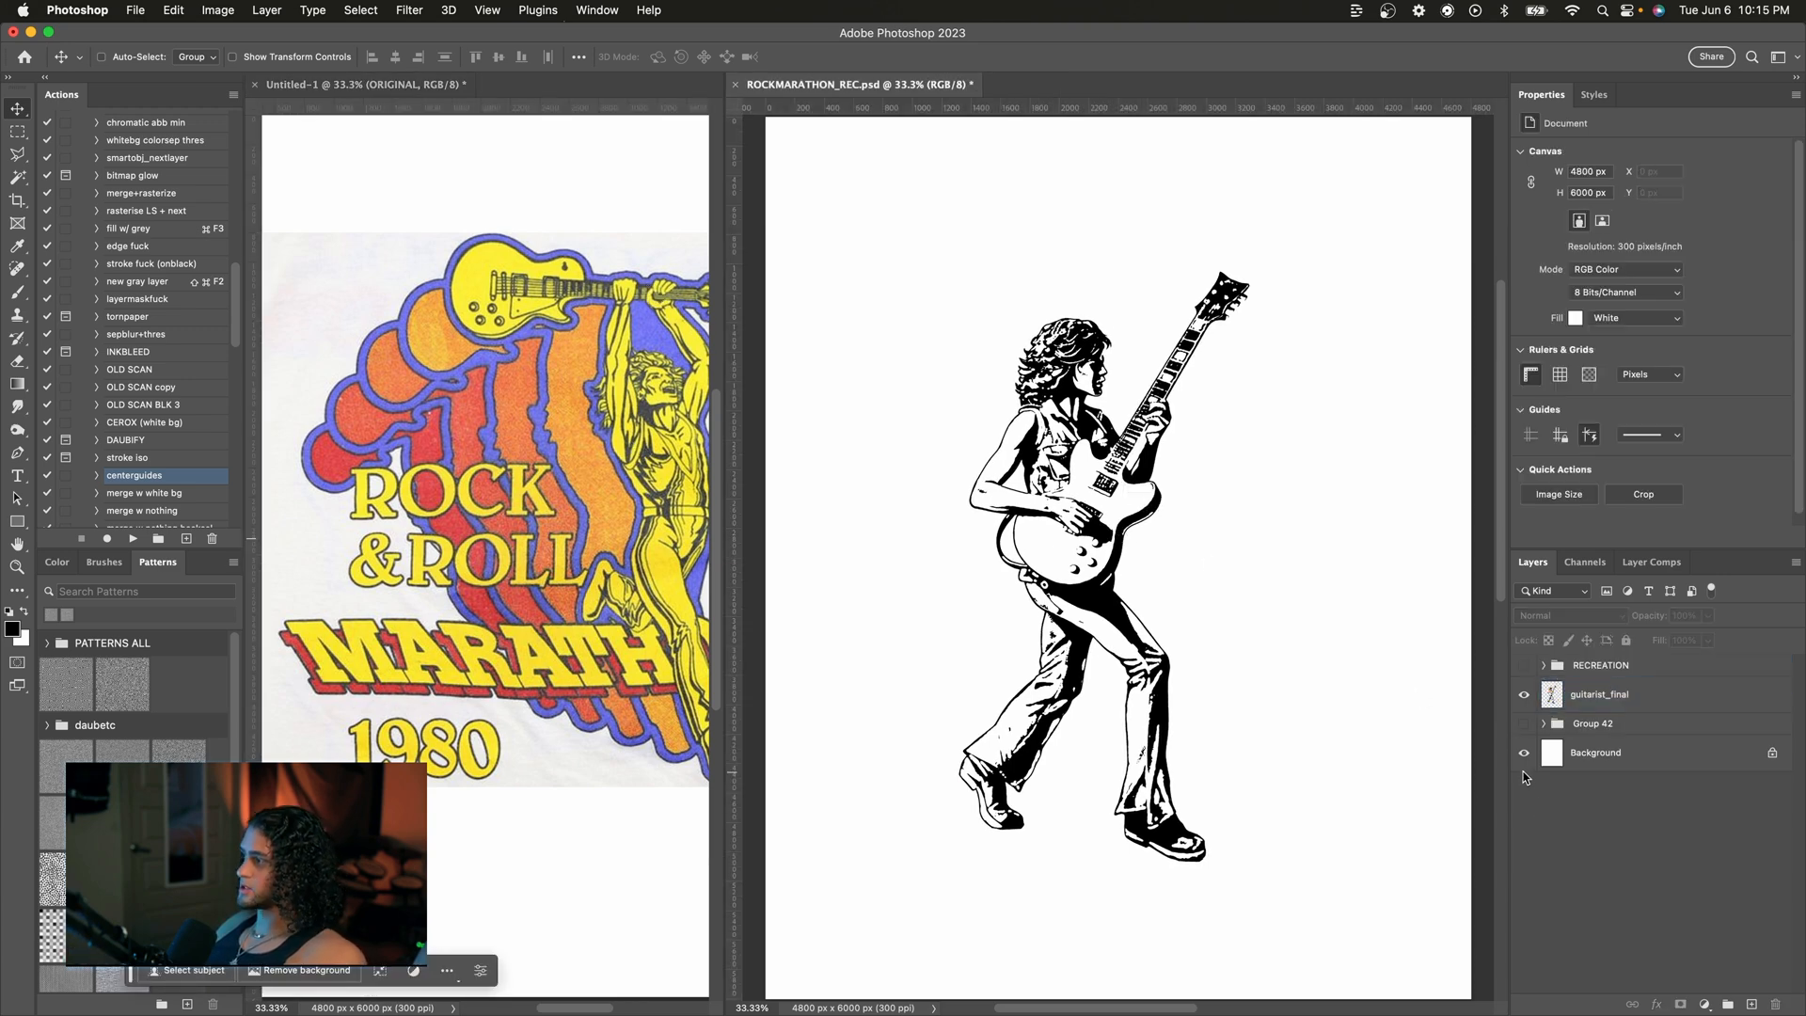
left_click(1522, 753)
left_click(1524, 754)
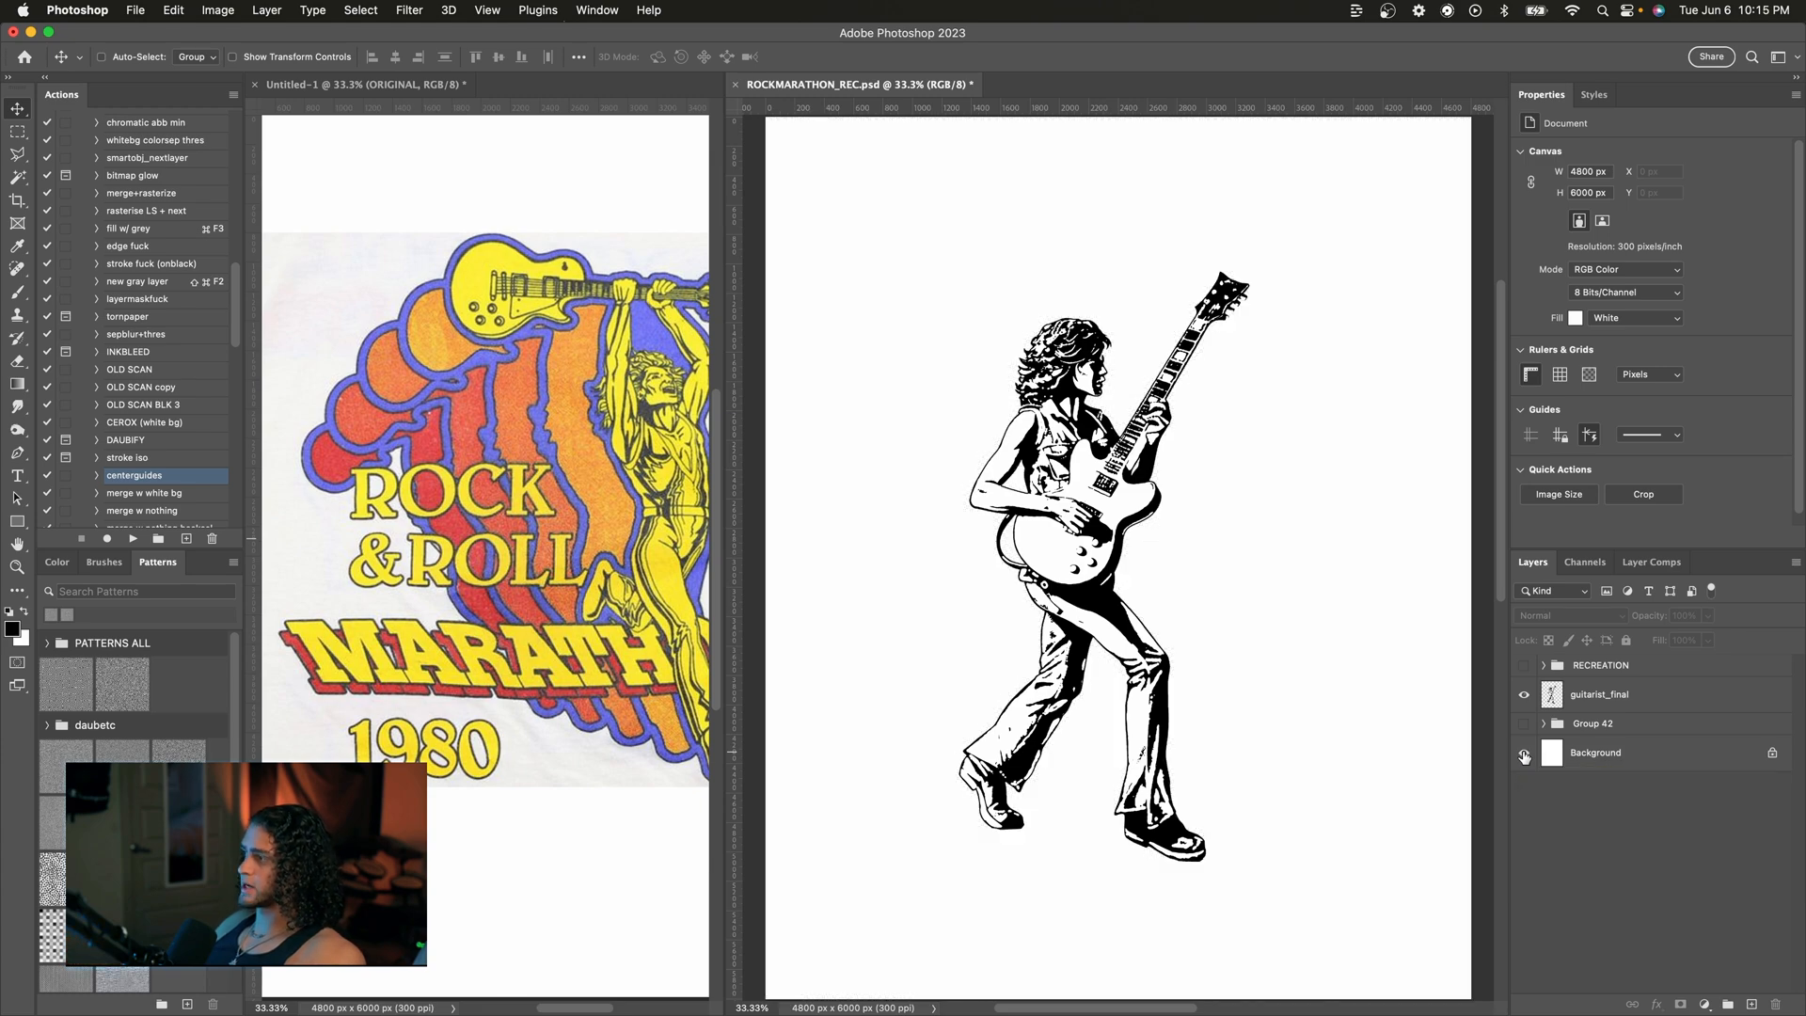
Step: Open the layer style of guitarist_final and add a Color Overlay set to Multiply blend mode
left_click(1628, 706)
double_click(1676, 700)
left_click_drag(1251, 252, 1358, 151)
left_click(1270, 509)
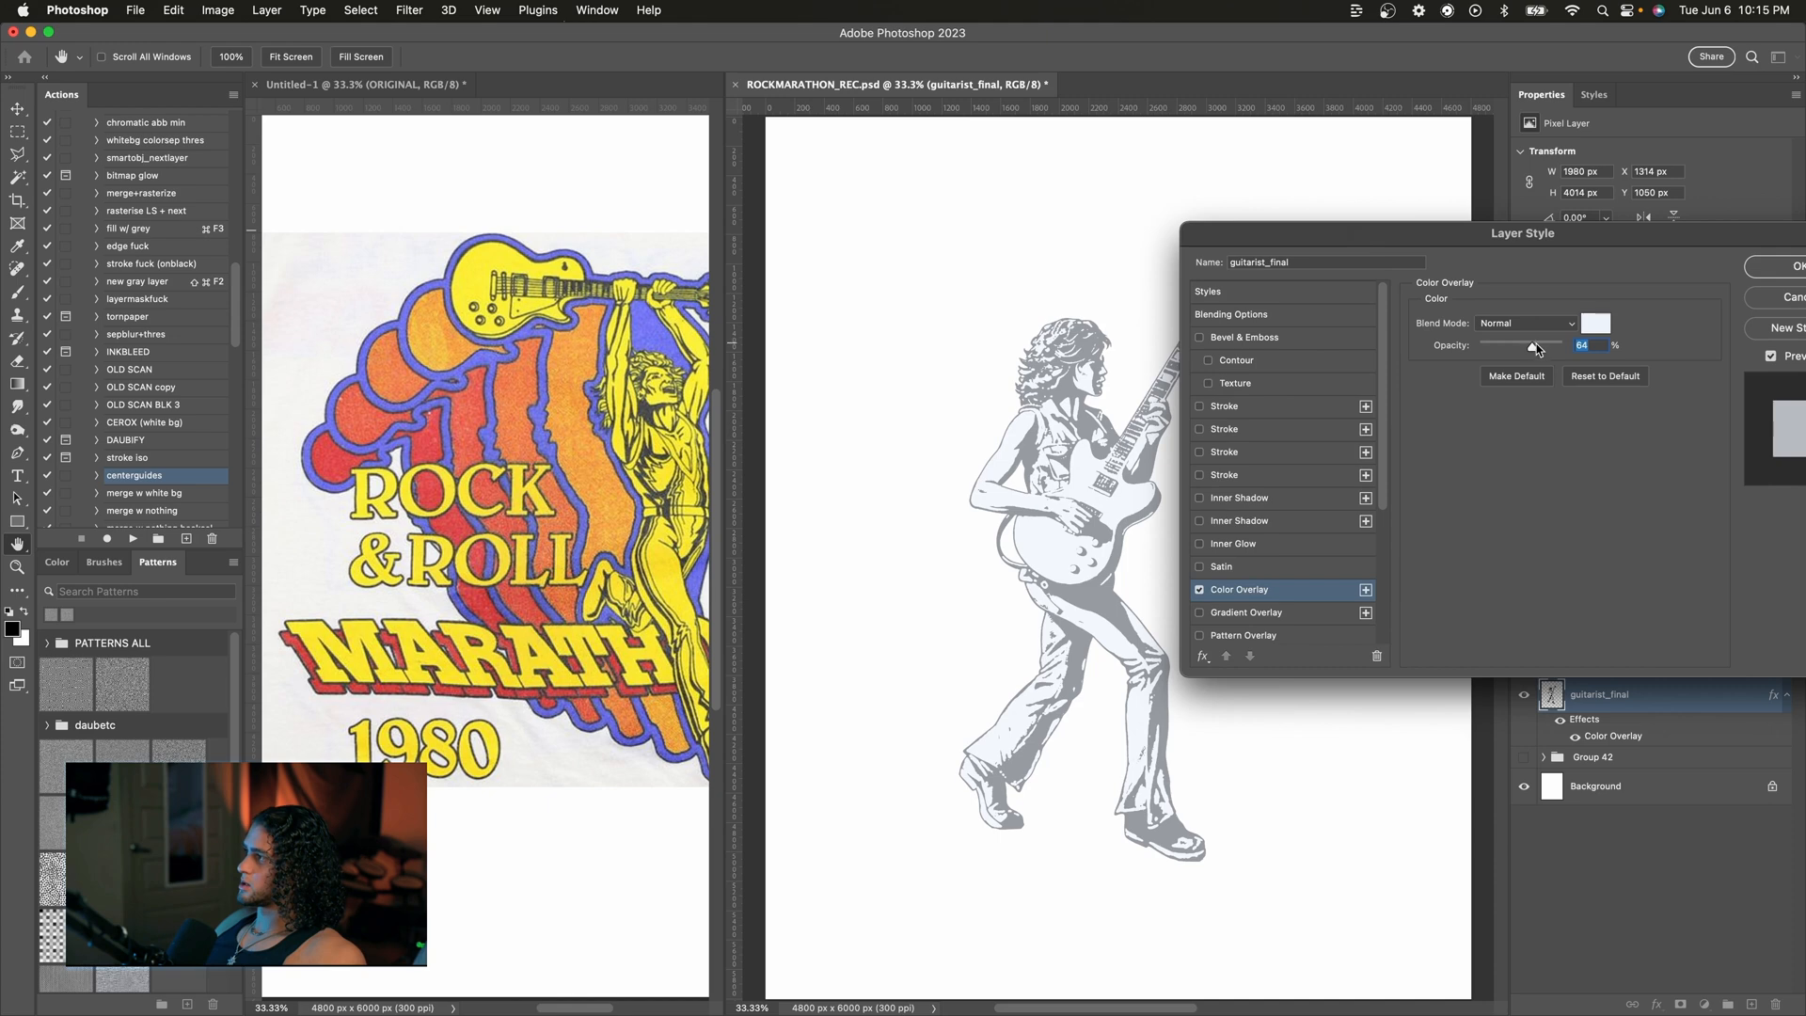
left_click_drag(1536, 345, 1642, 346)
left_click_drag(1452, 235, 1453, 160)
left_click(1524, 248)
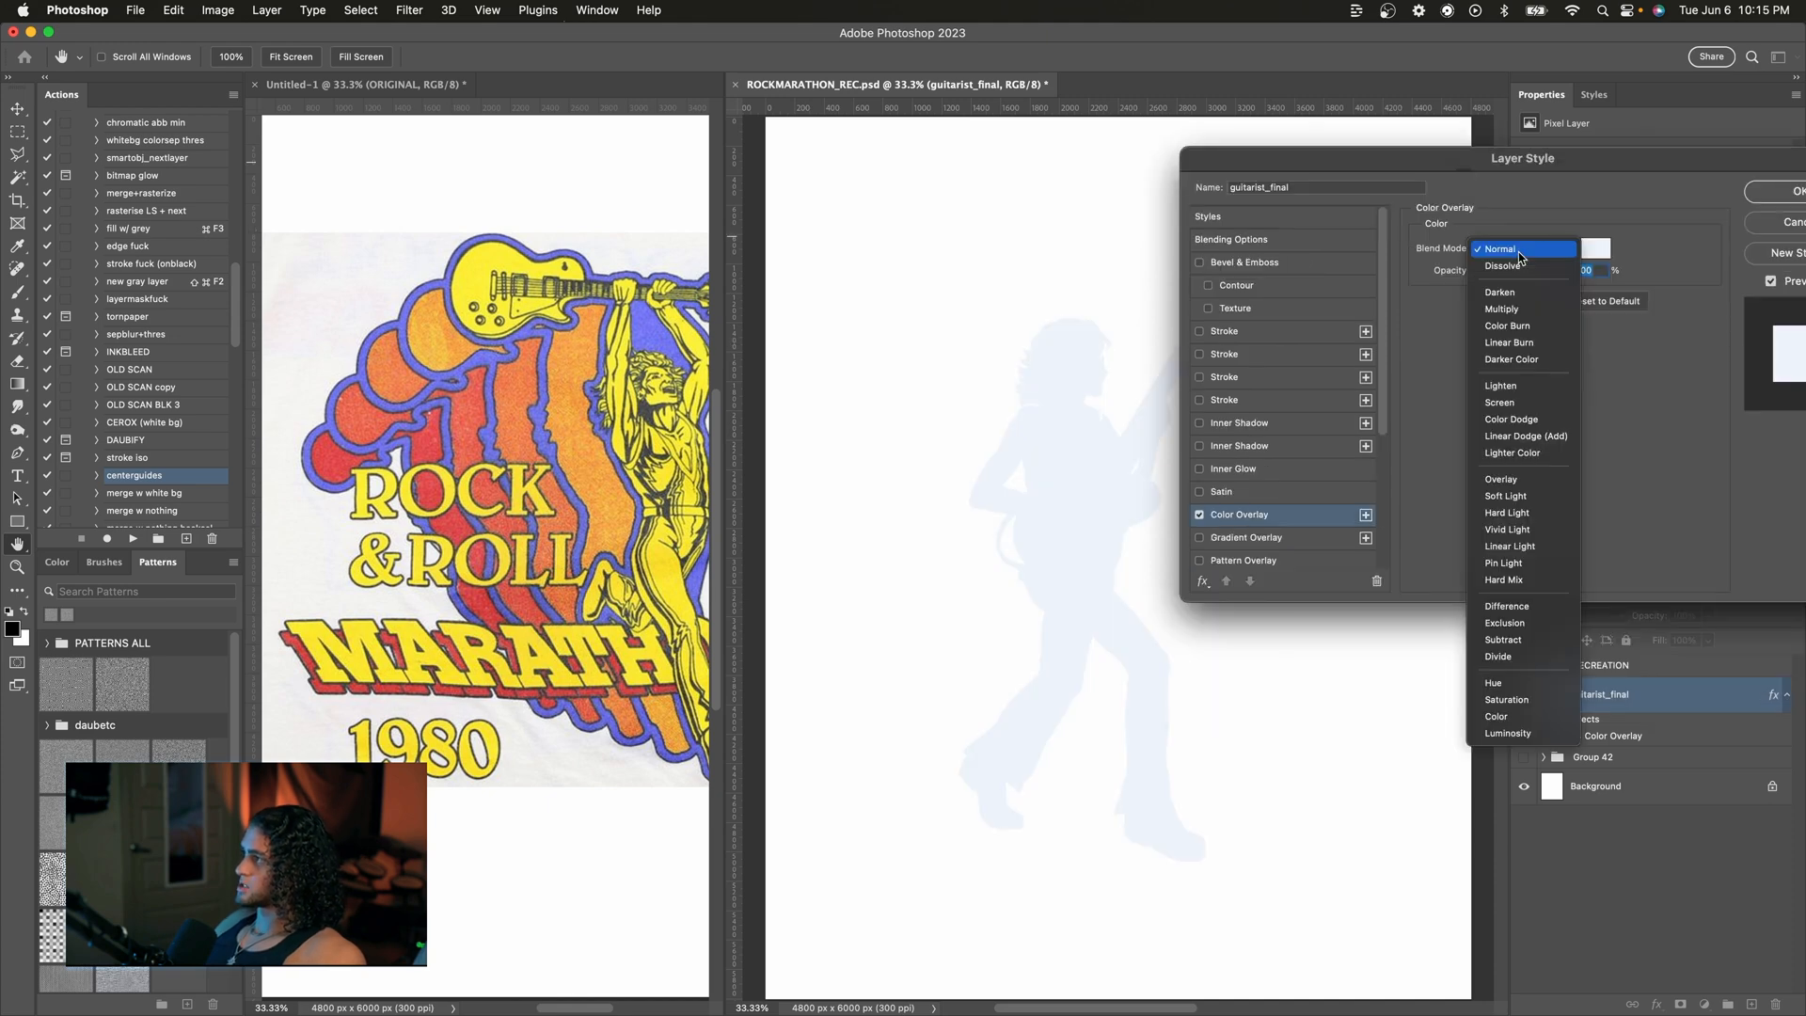
left_click(1516, 301)
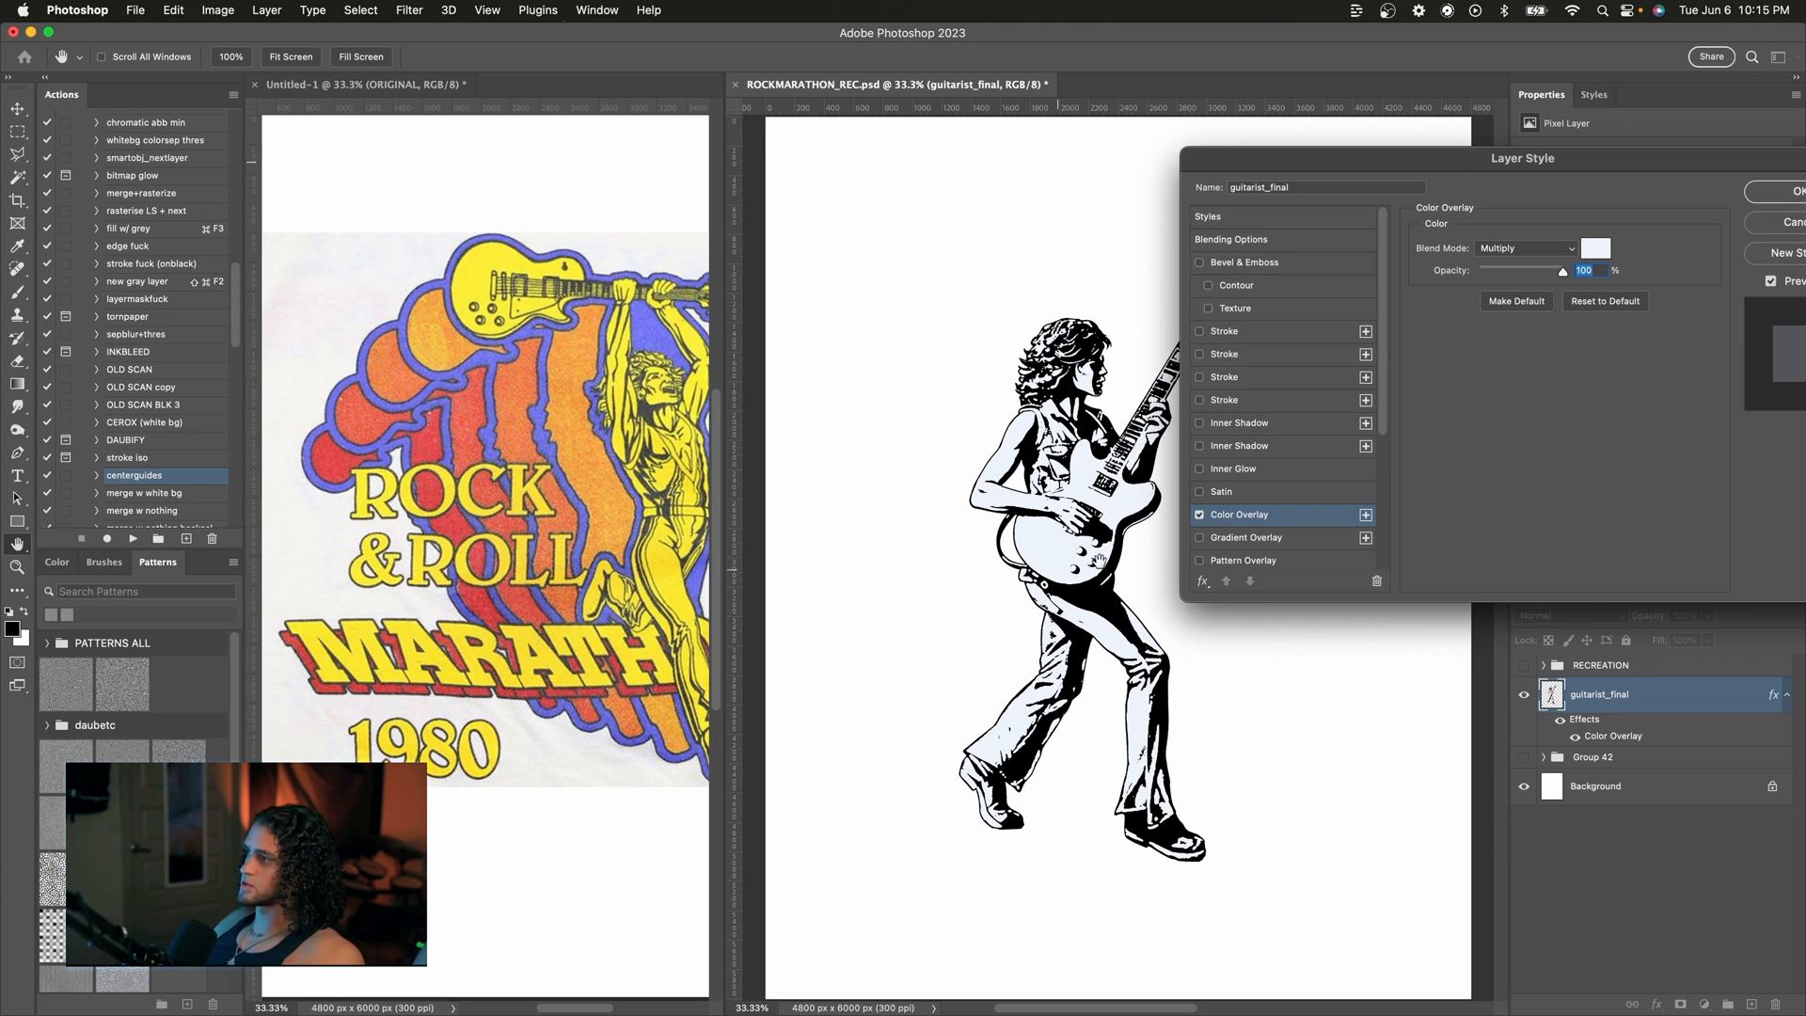
left_click_drag(1415, 168, 1414, 167)
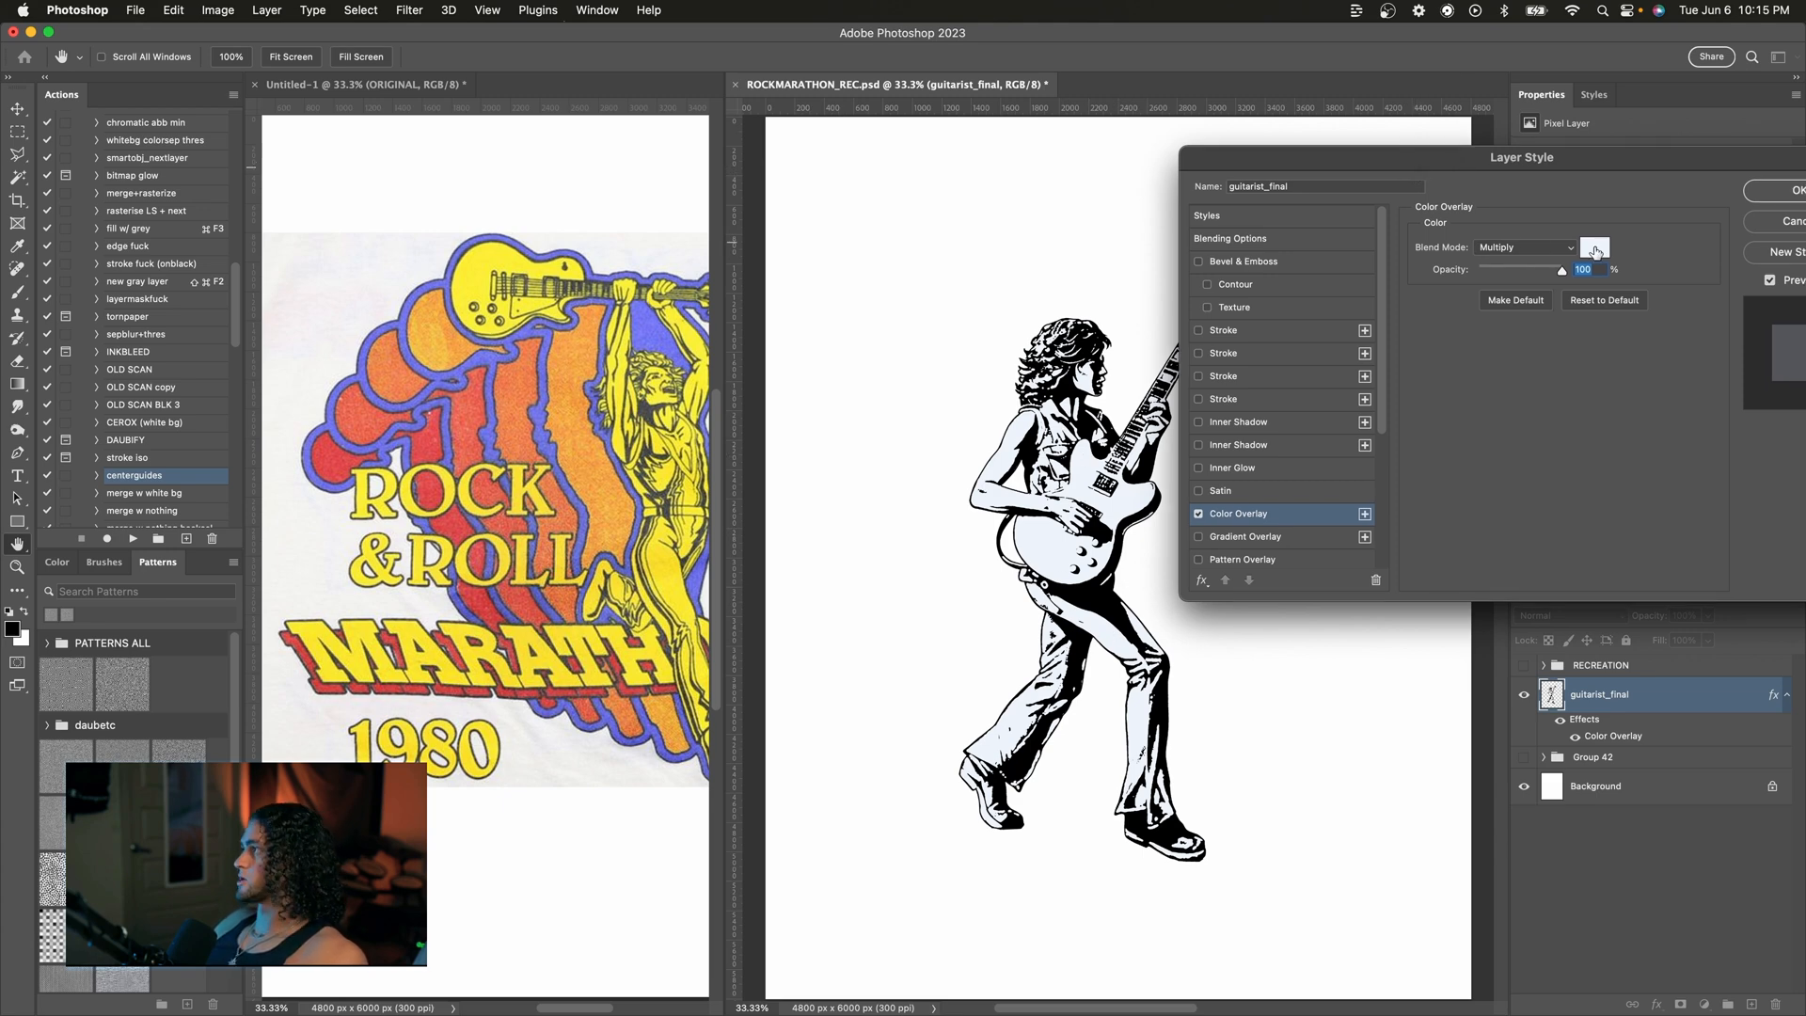
Step: Set the overlay color by sampling the yellow from the original artwork
left_click(1593, 249)
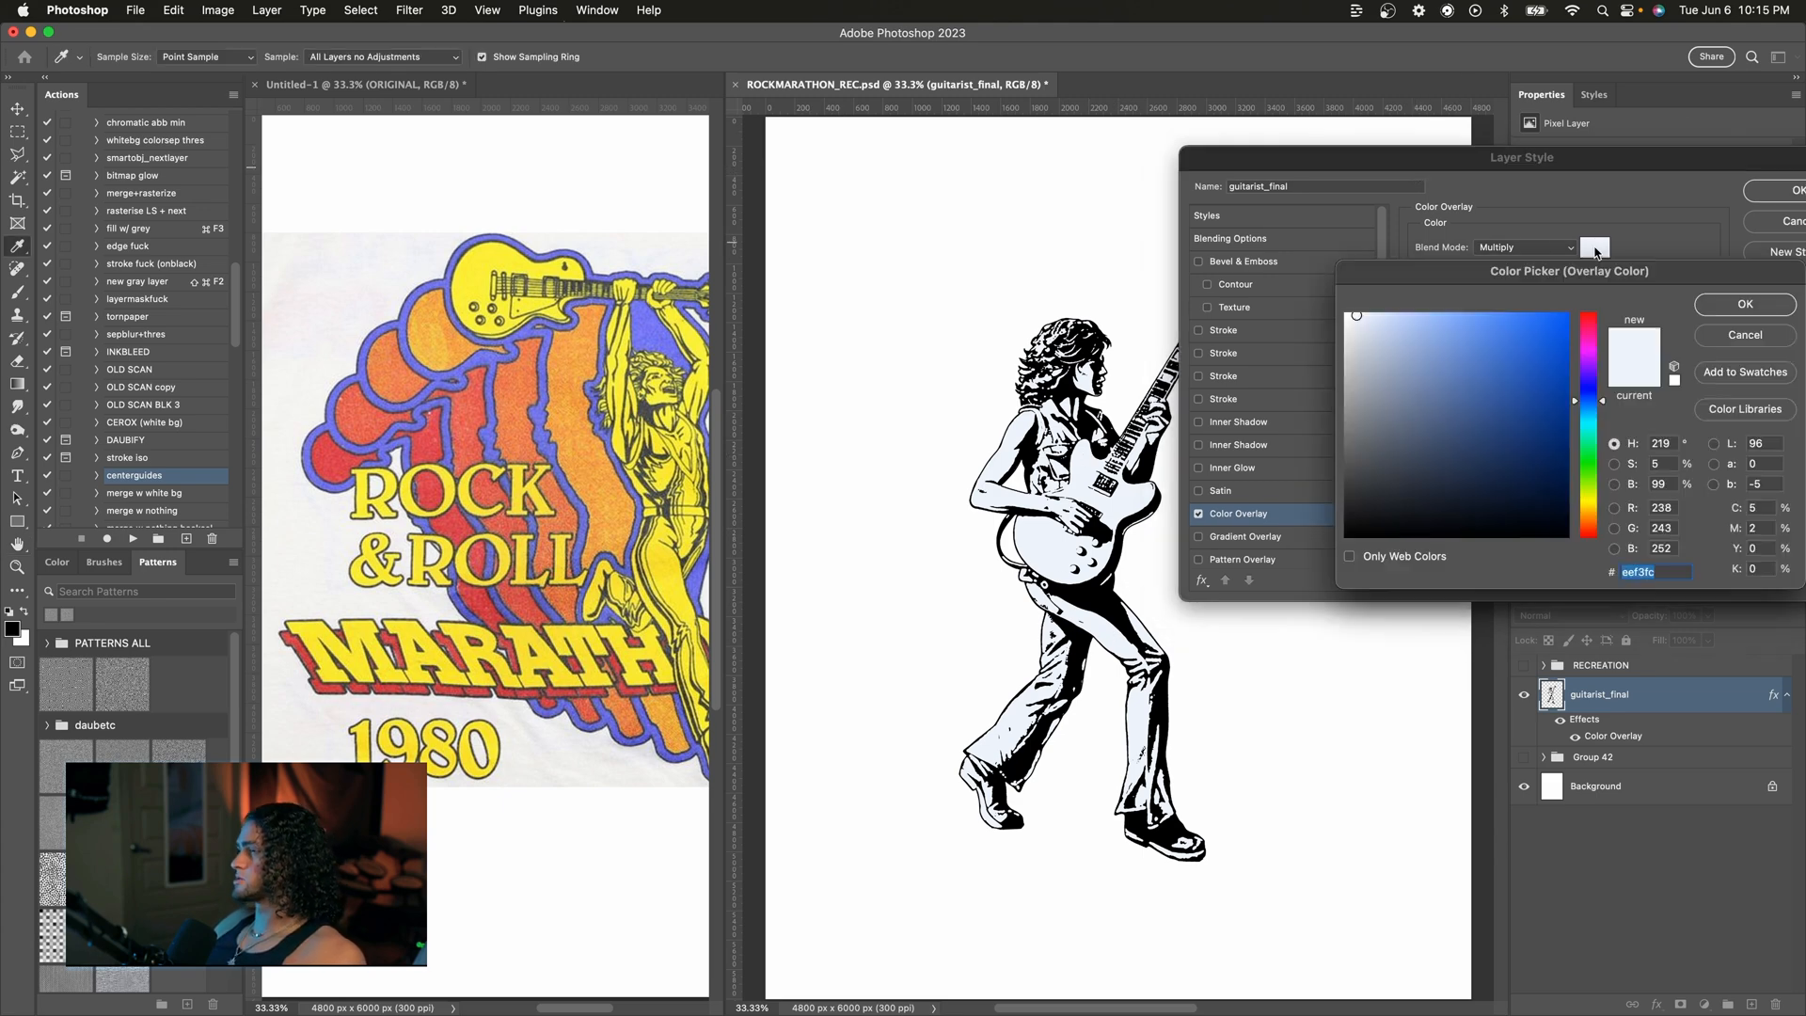
left_click(625, 356)
left_click_drag(1453, 273, 1286, 279)
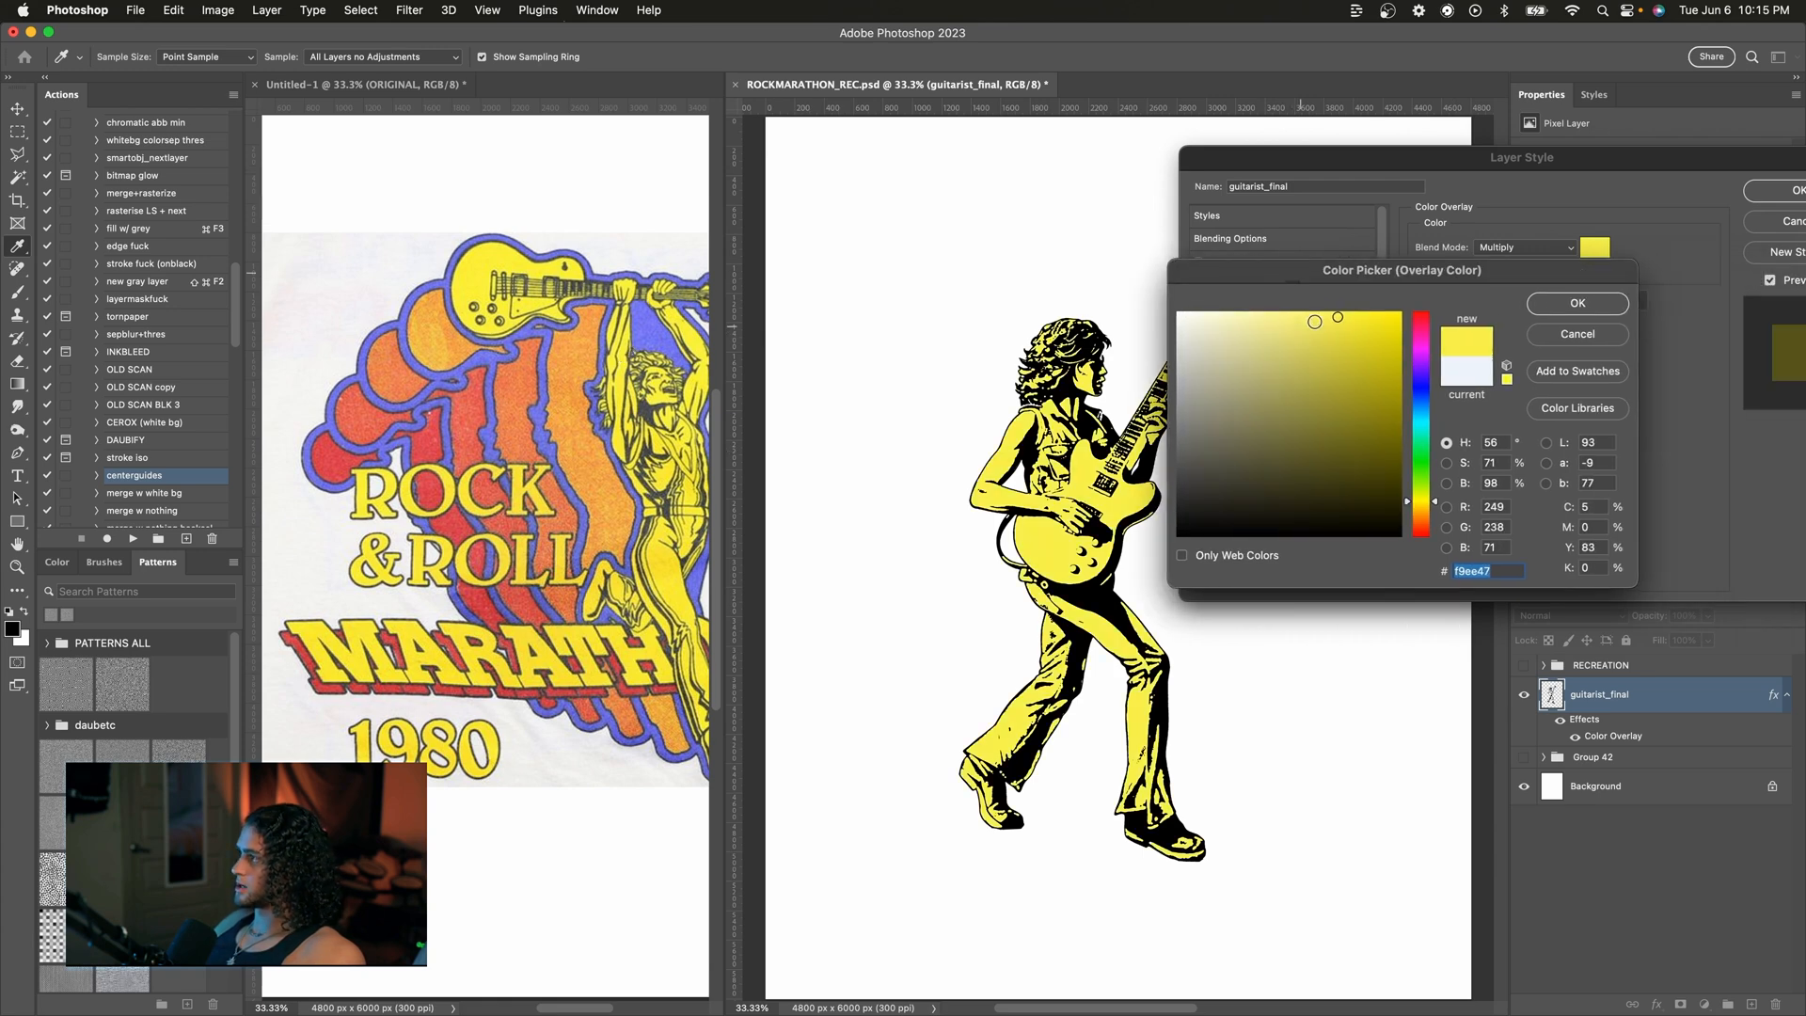
left_click(1610, 304)
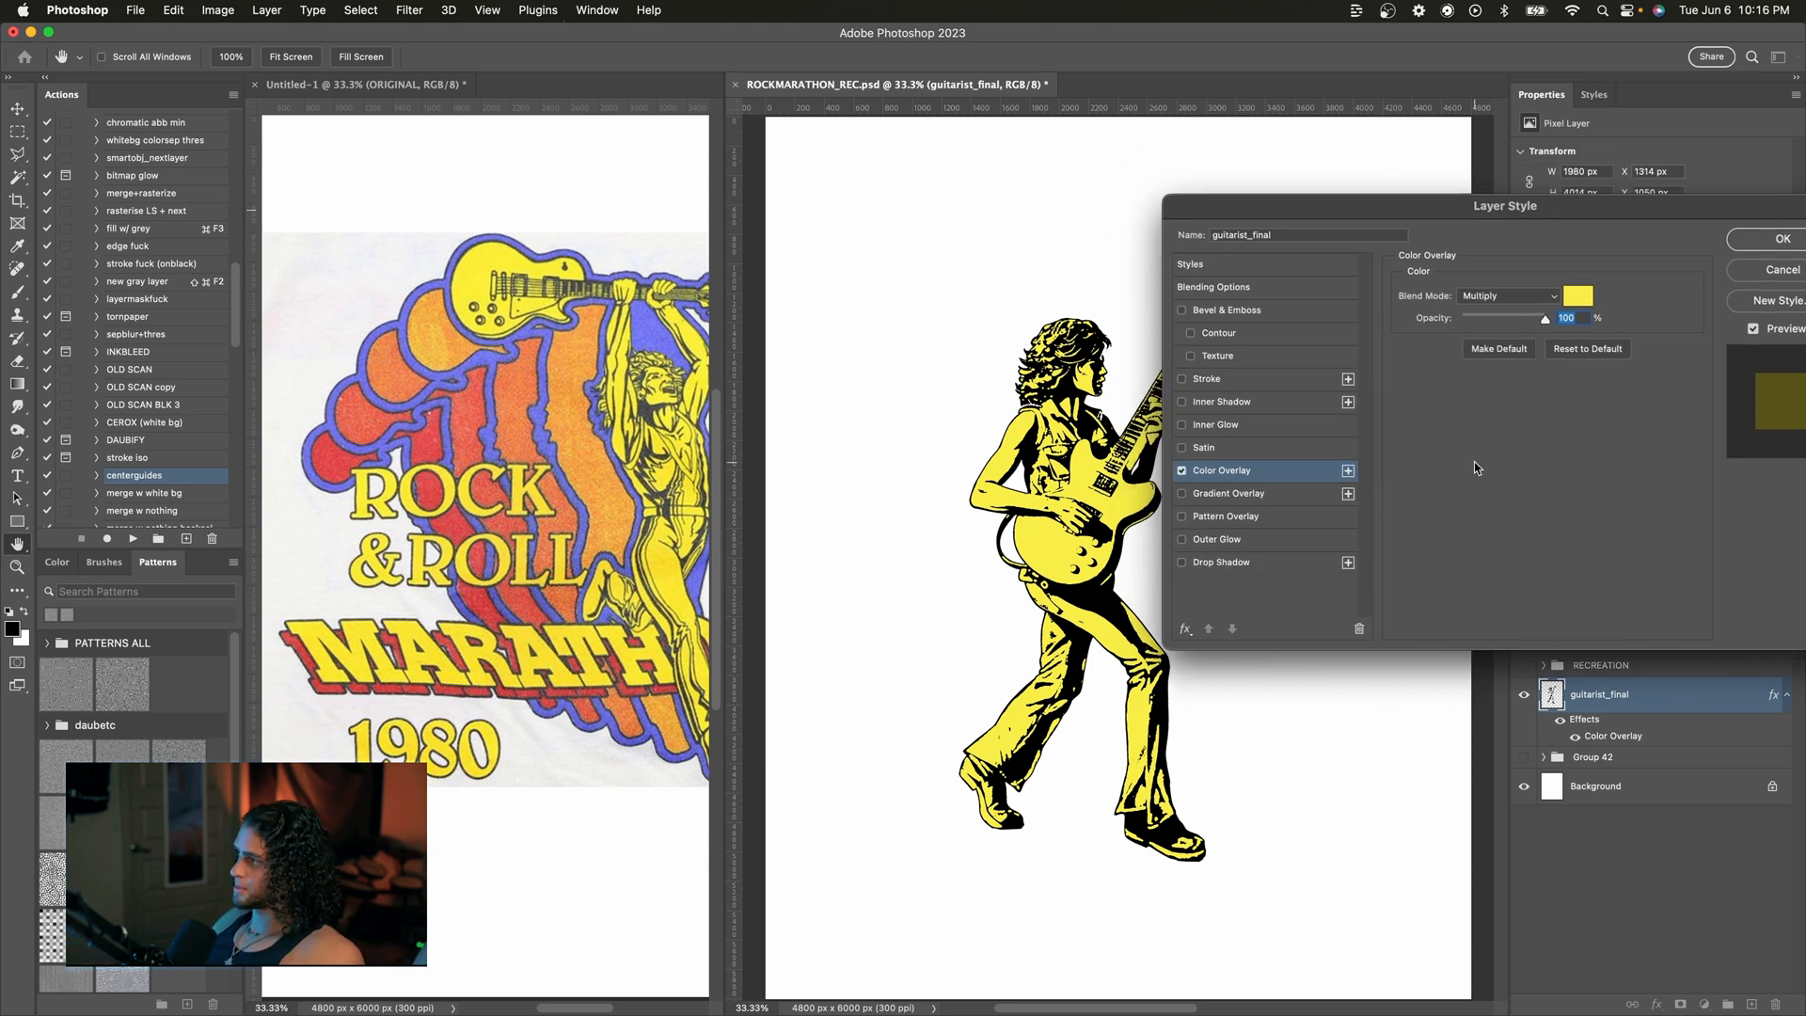
Step: Add a Stroke effect and sample its color from the blue outline in the original artwork
left_click_drag(1212, 207, 1253, 207)
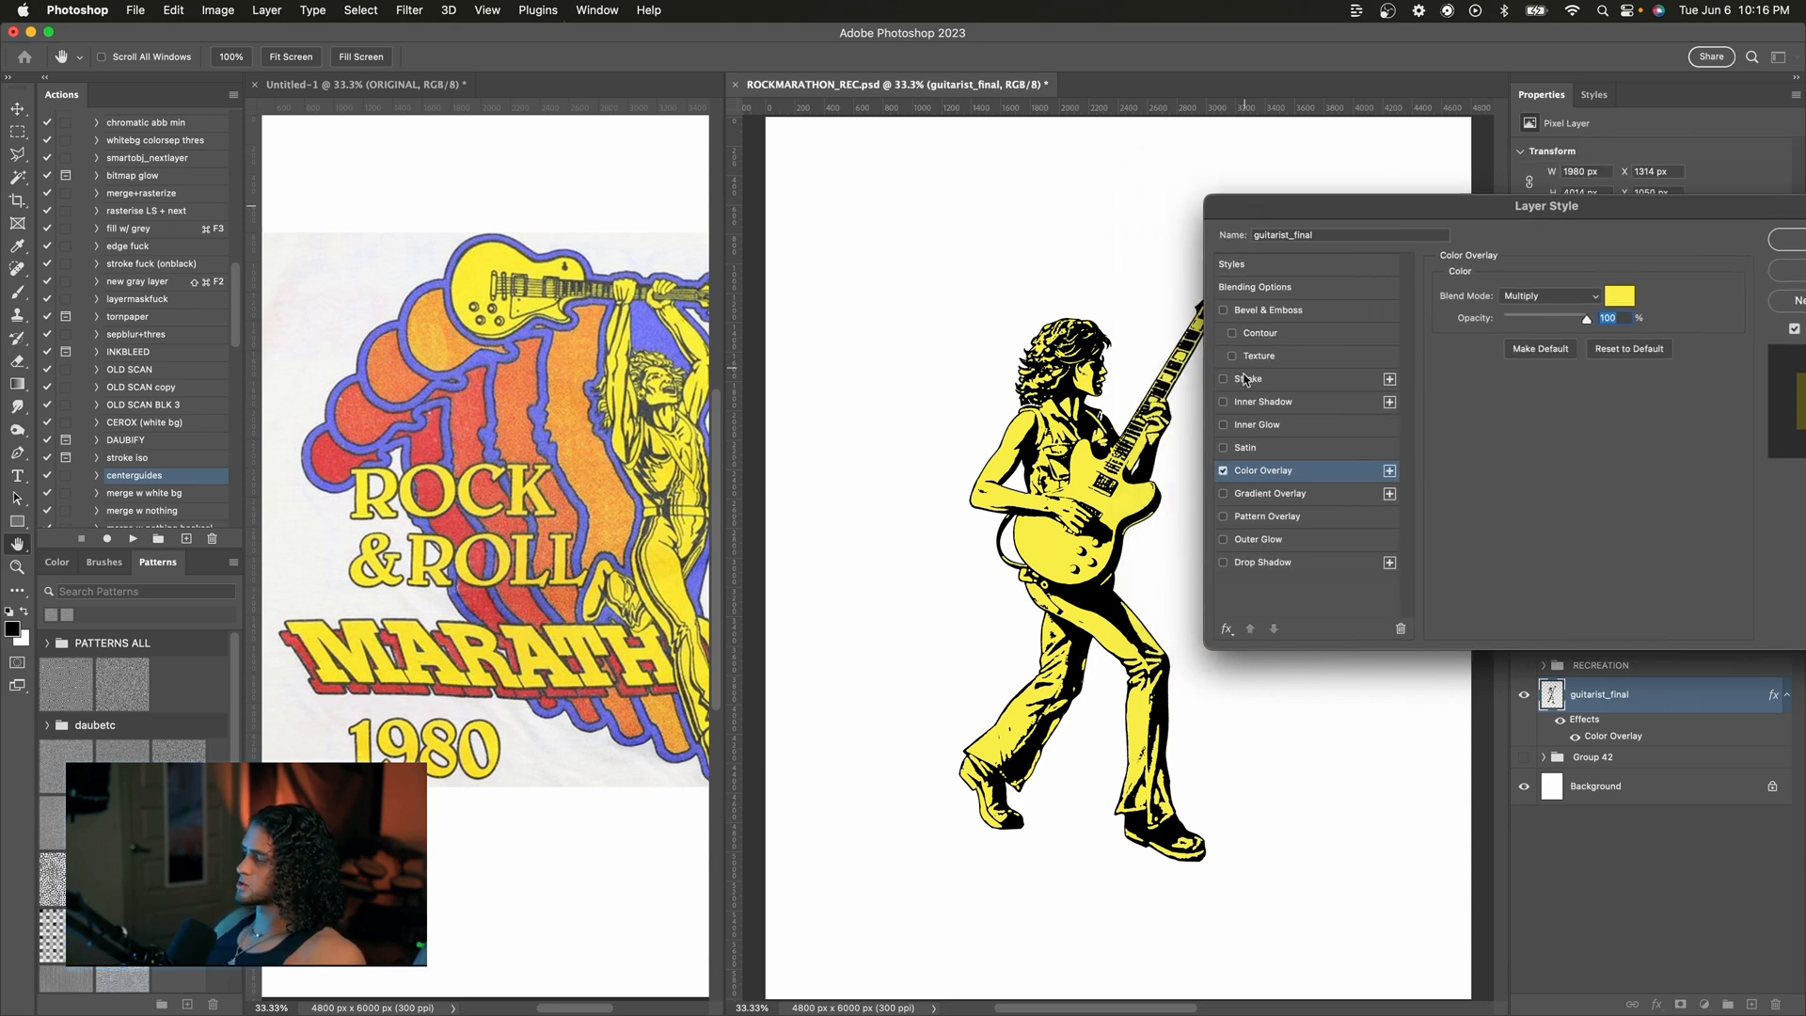
left_click(1246, 381)
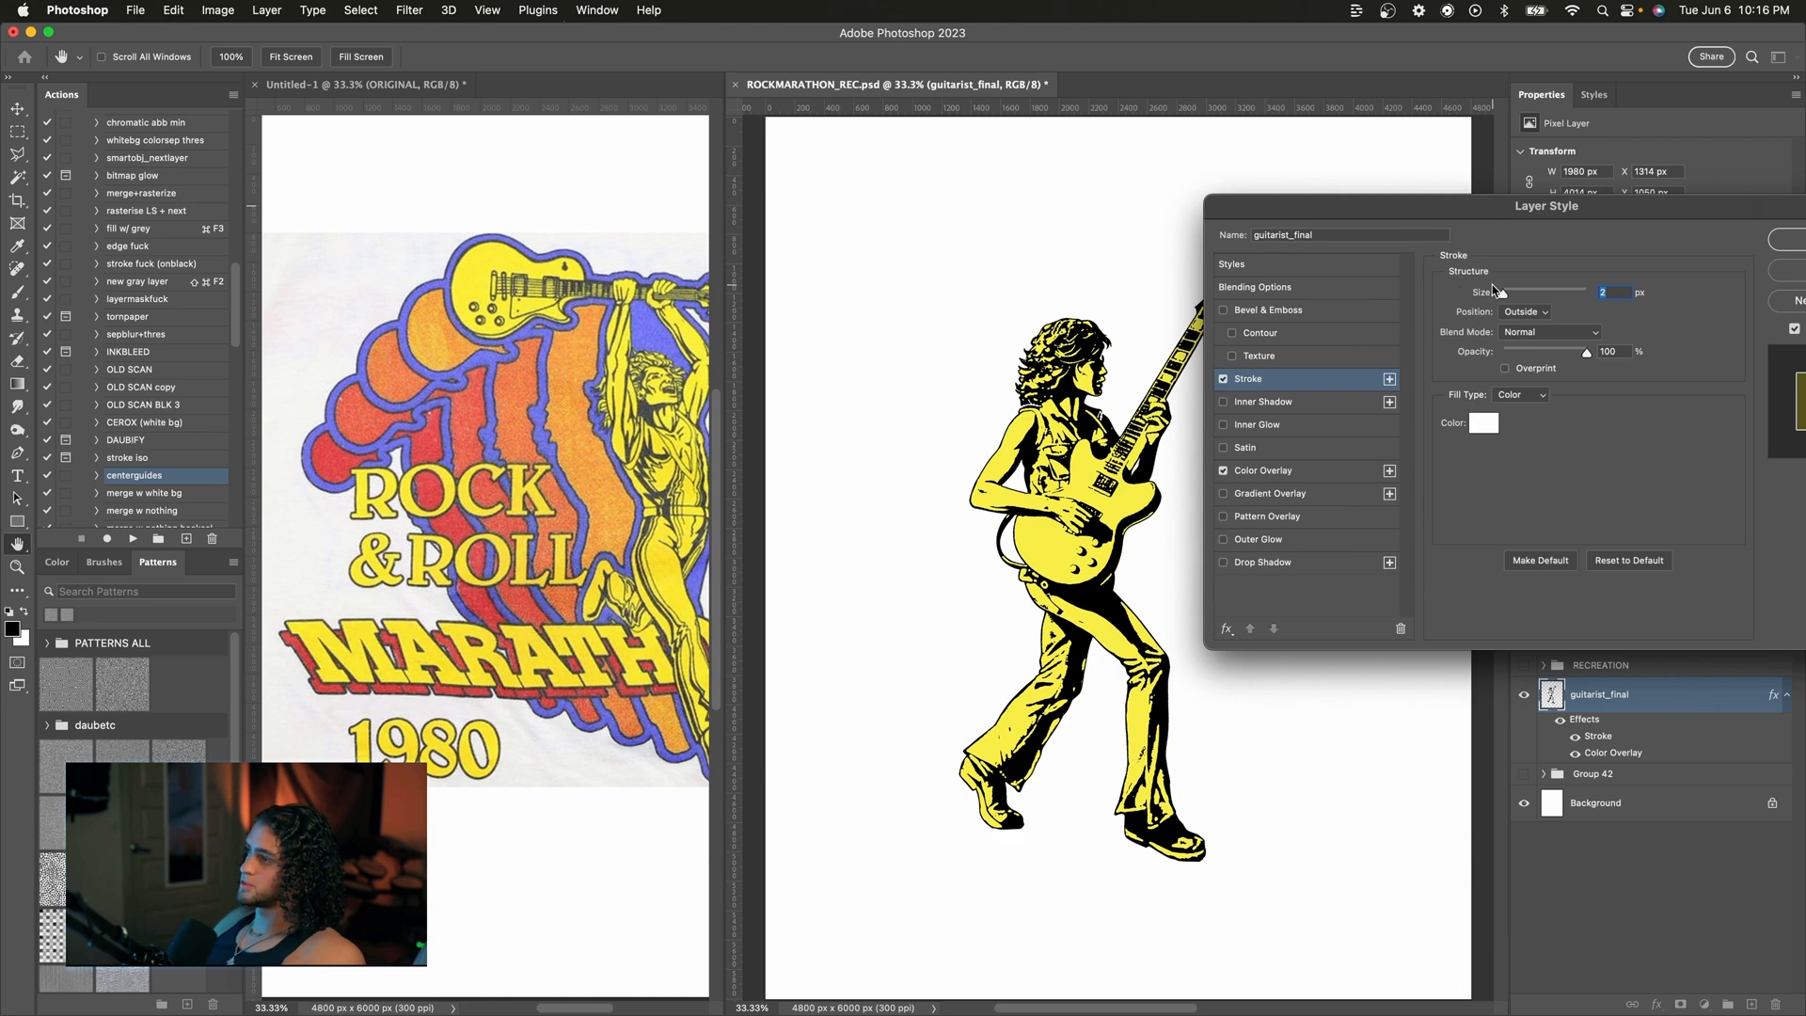
left_click_drag(1502, 293, 1509, 297)
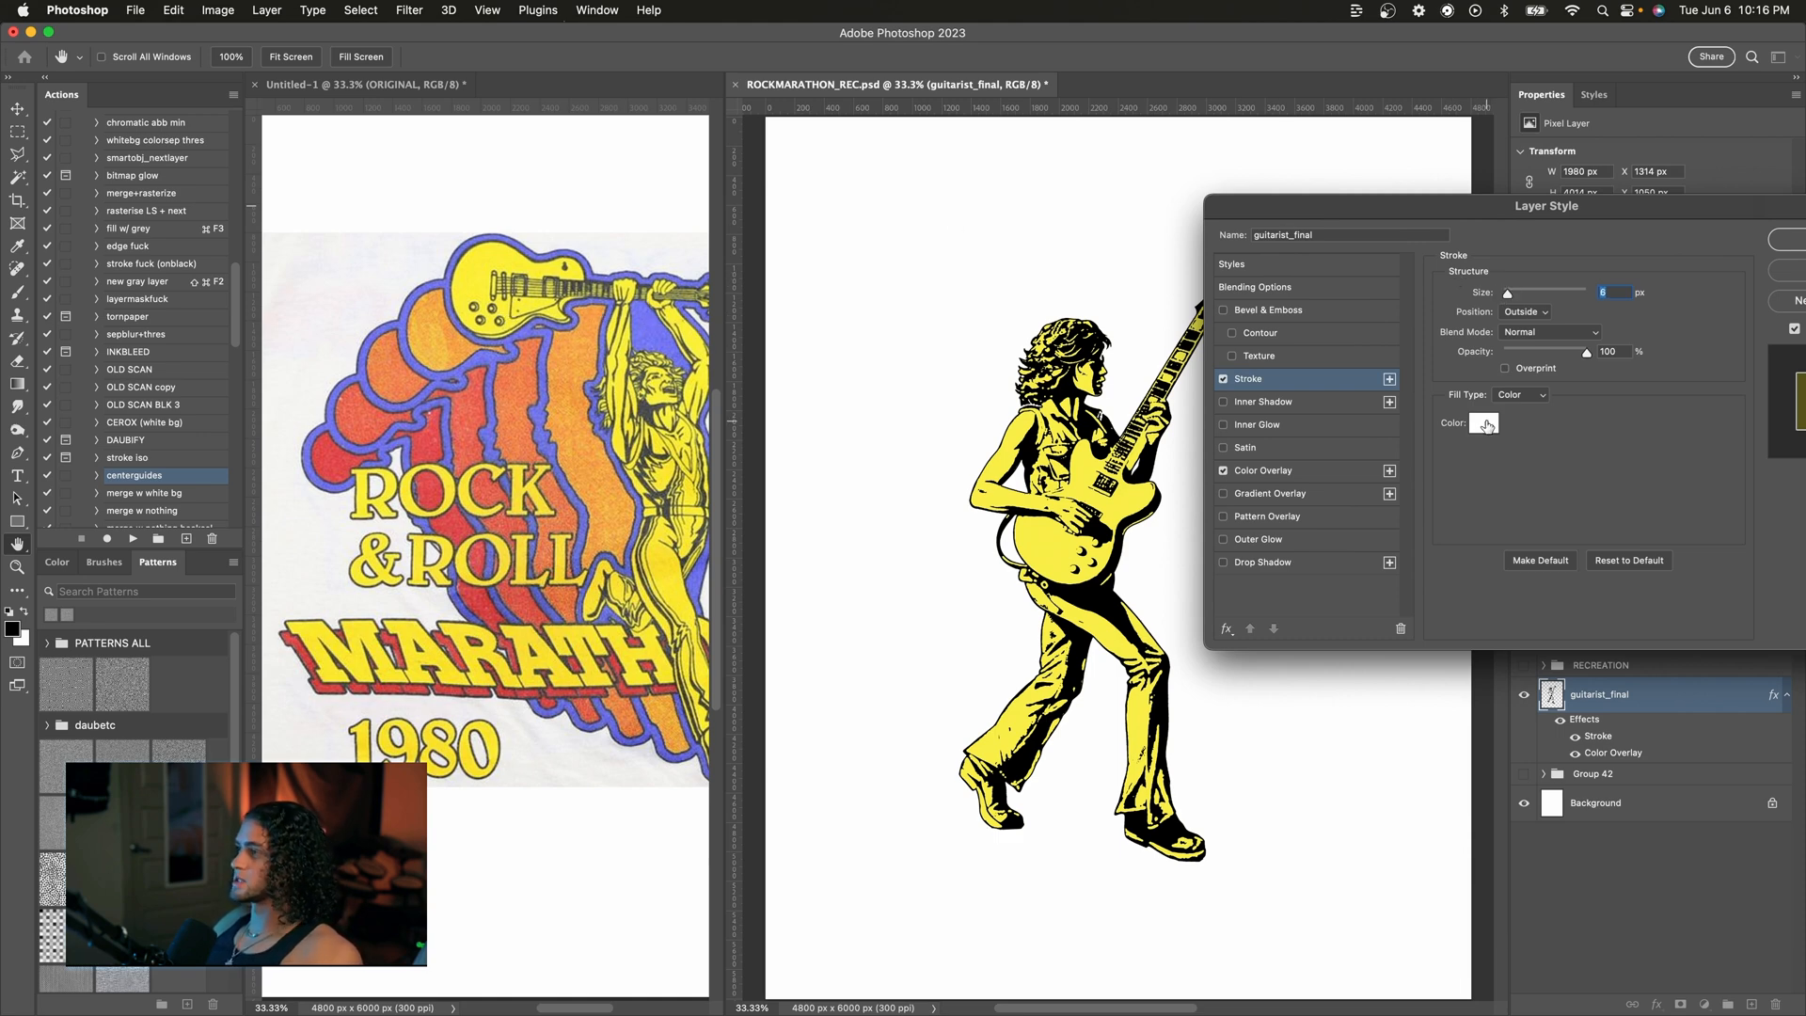
left_click(1484, 425)
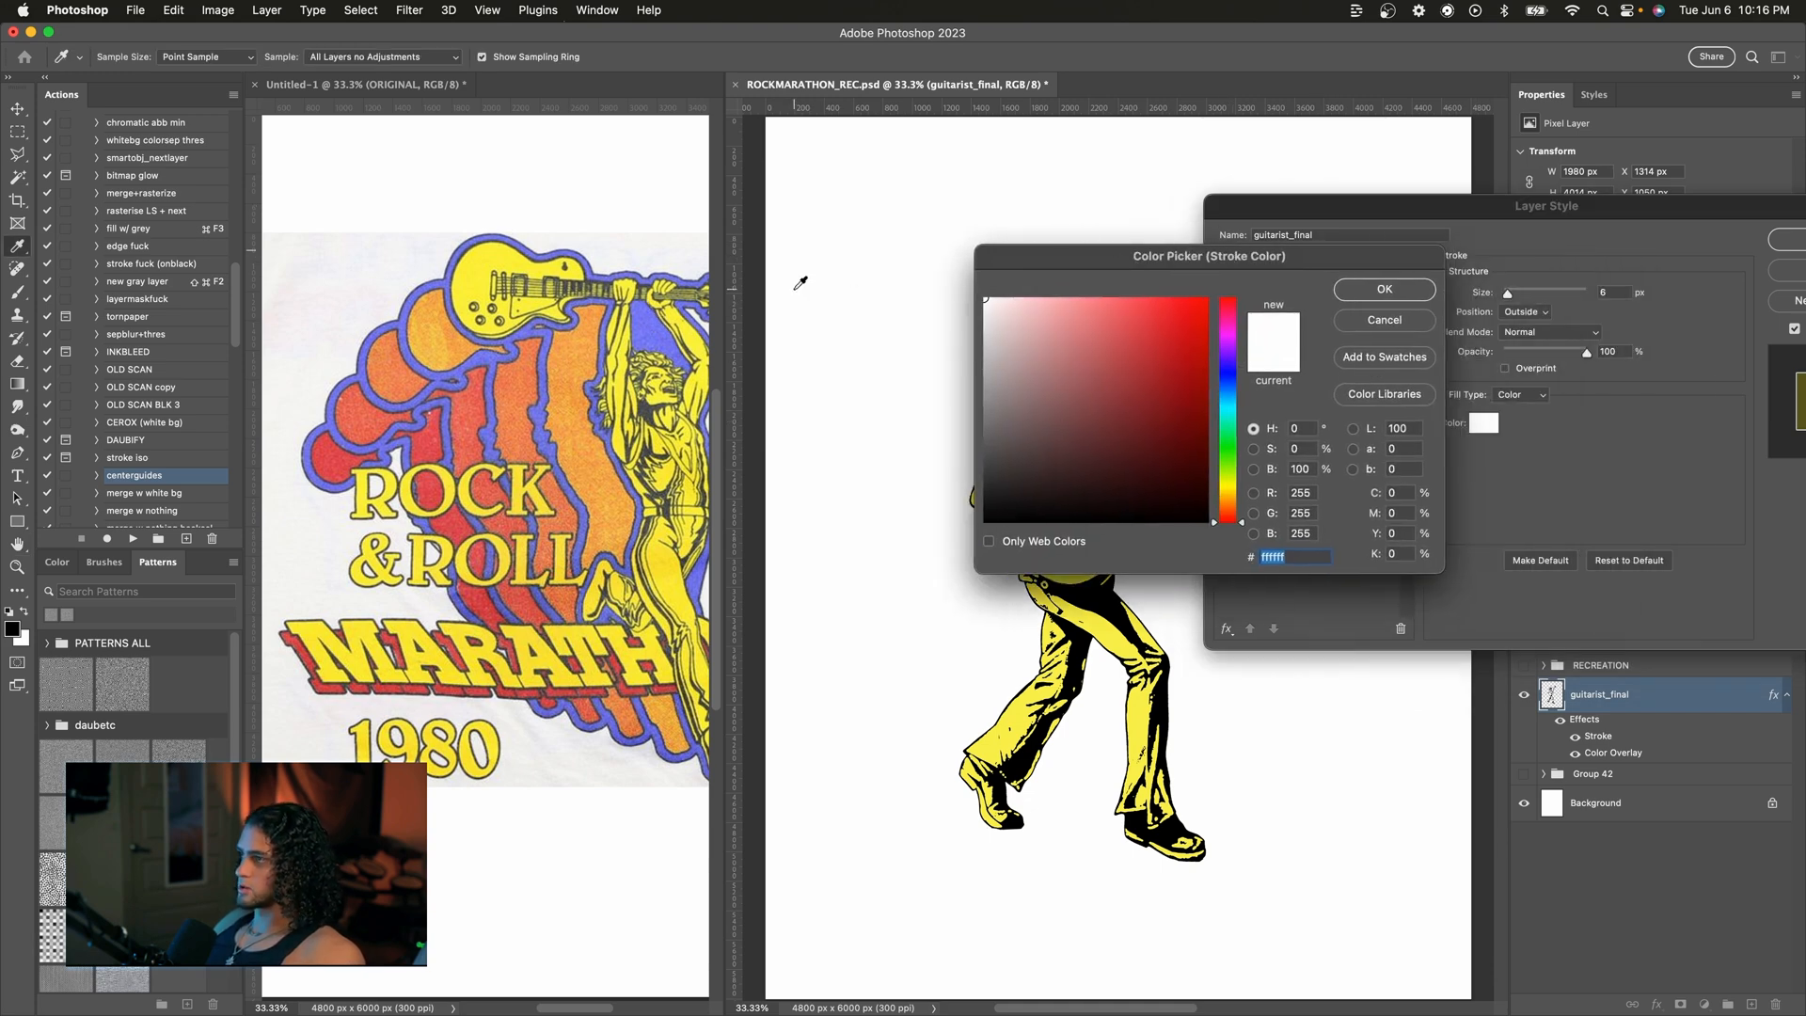
left_click(649, 325)
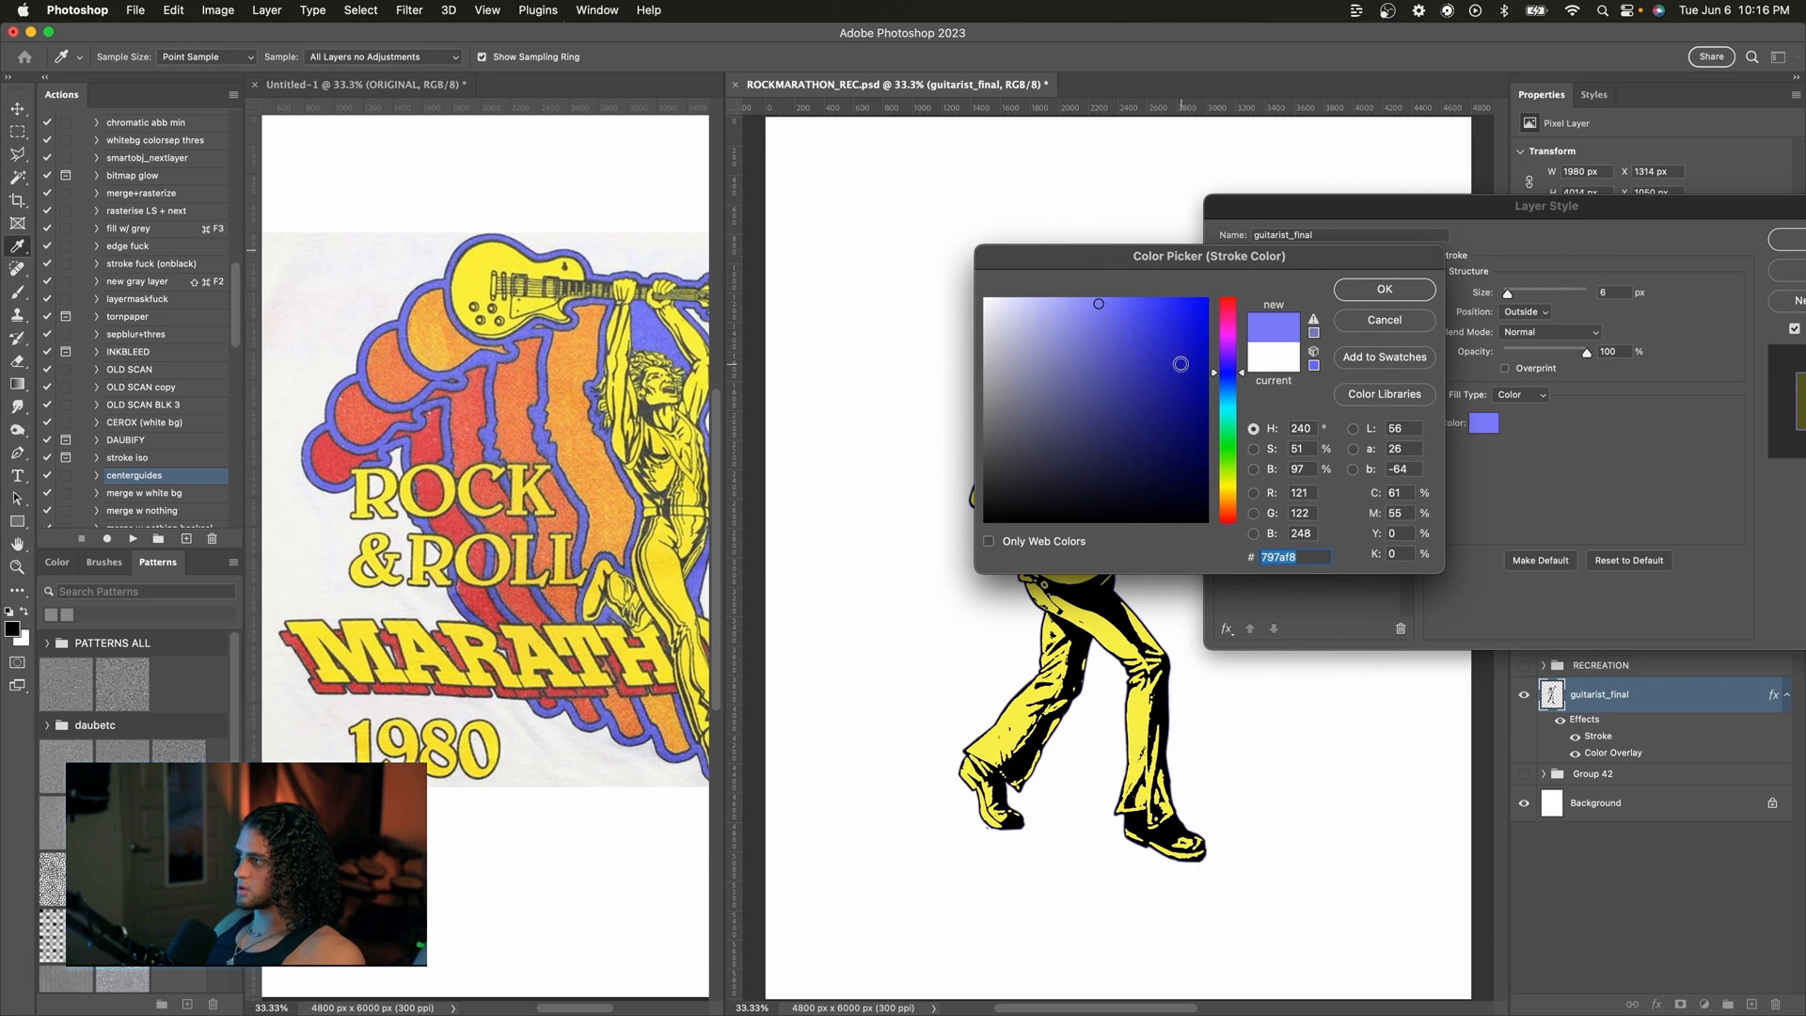
left_click(1336, 295)
key("Return")
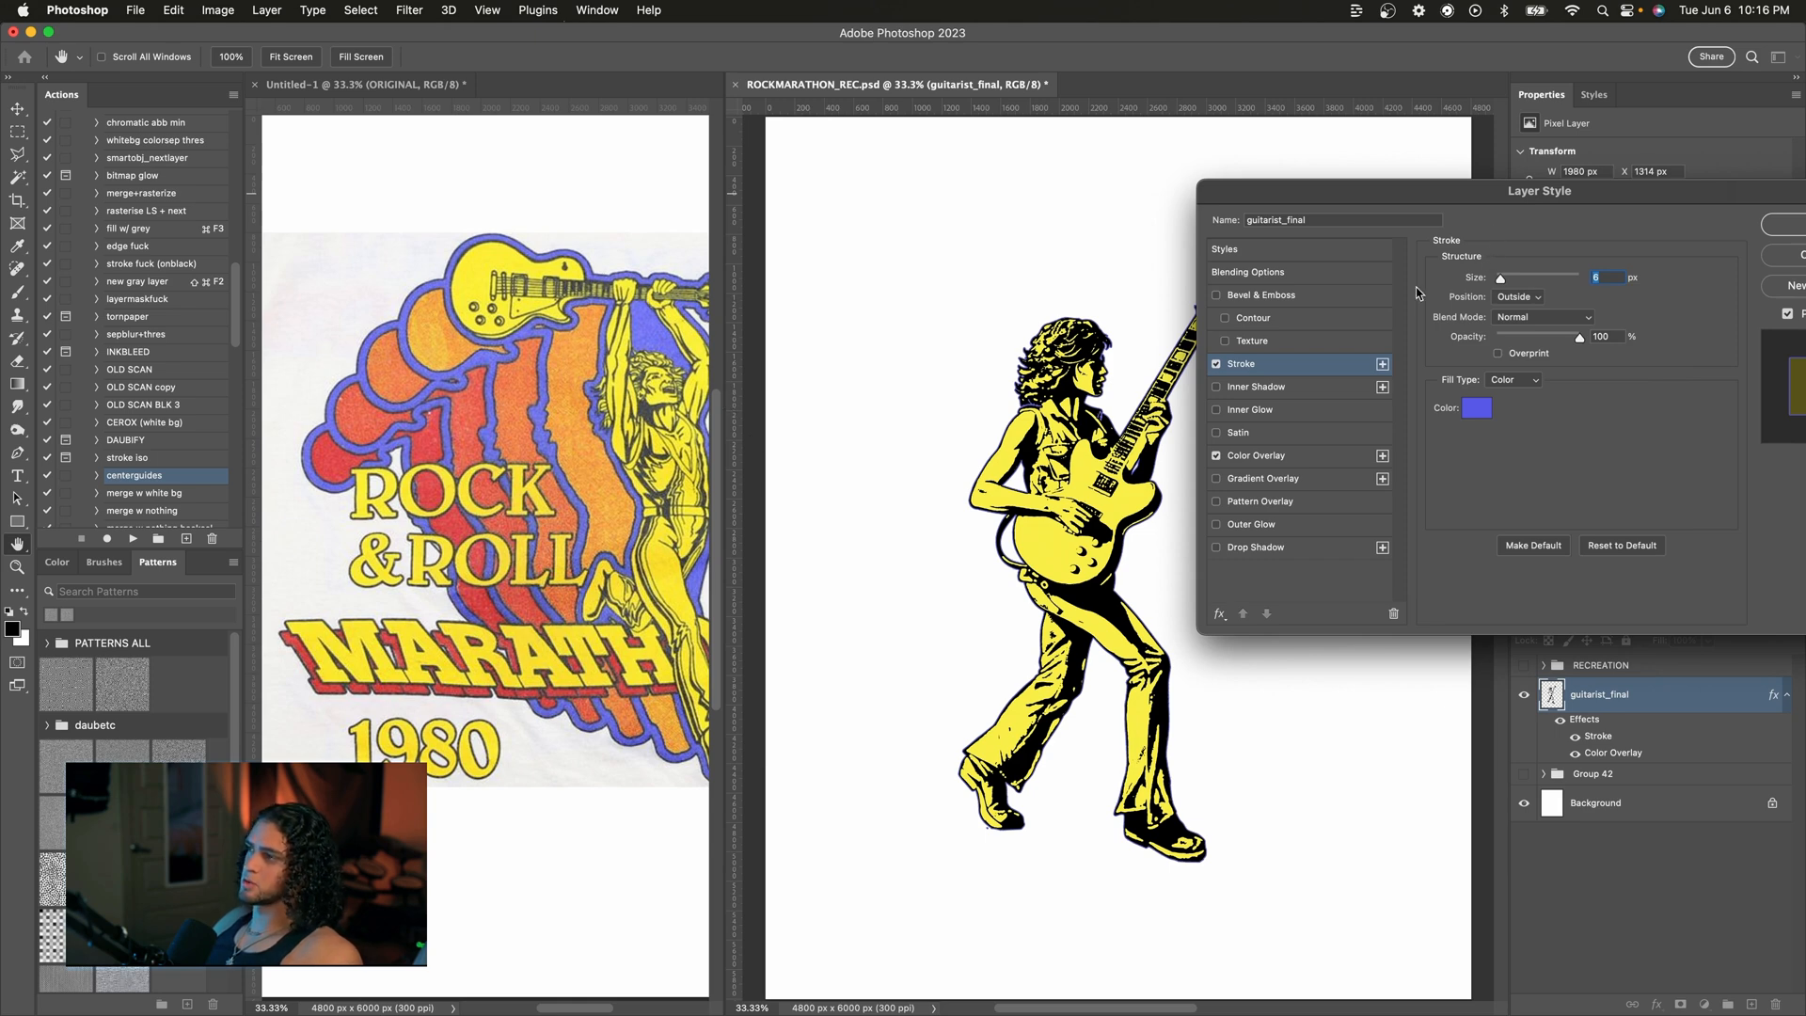
Step: Set the stroke size to about 35 px and apply the layer style
left_click_drag(1501, 280, 1511, 280)
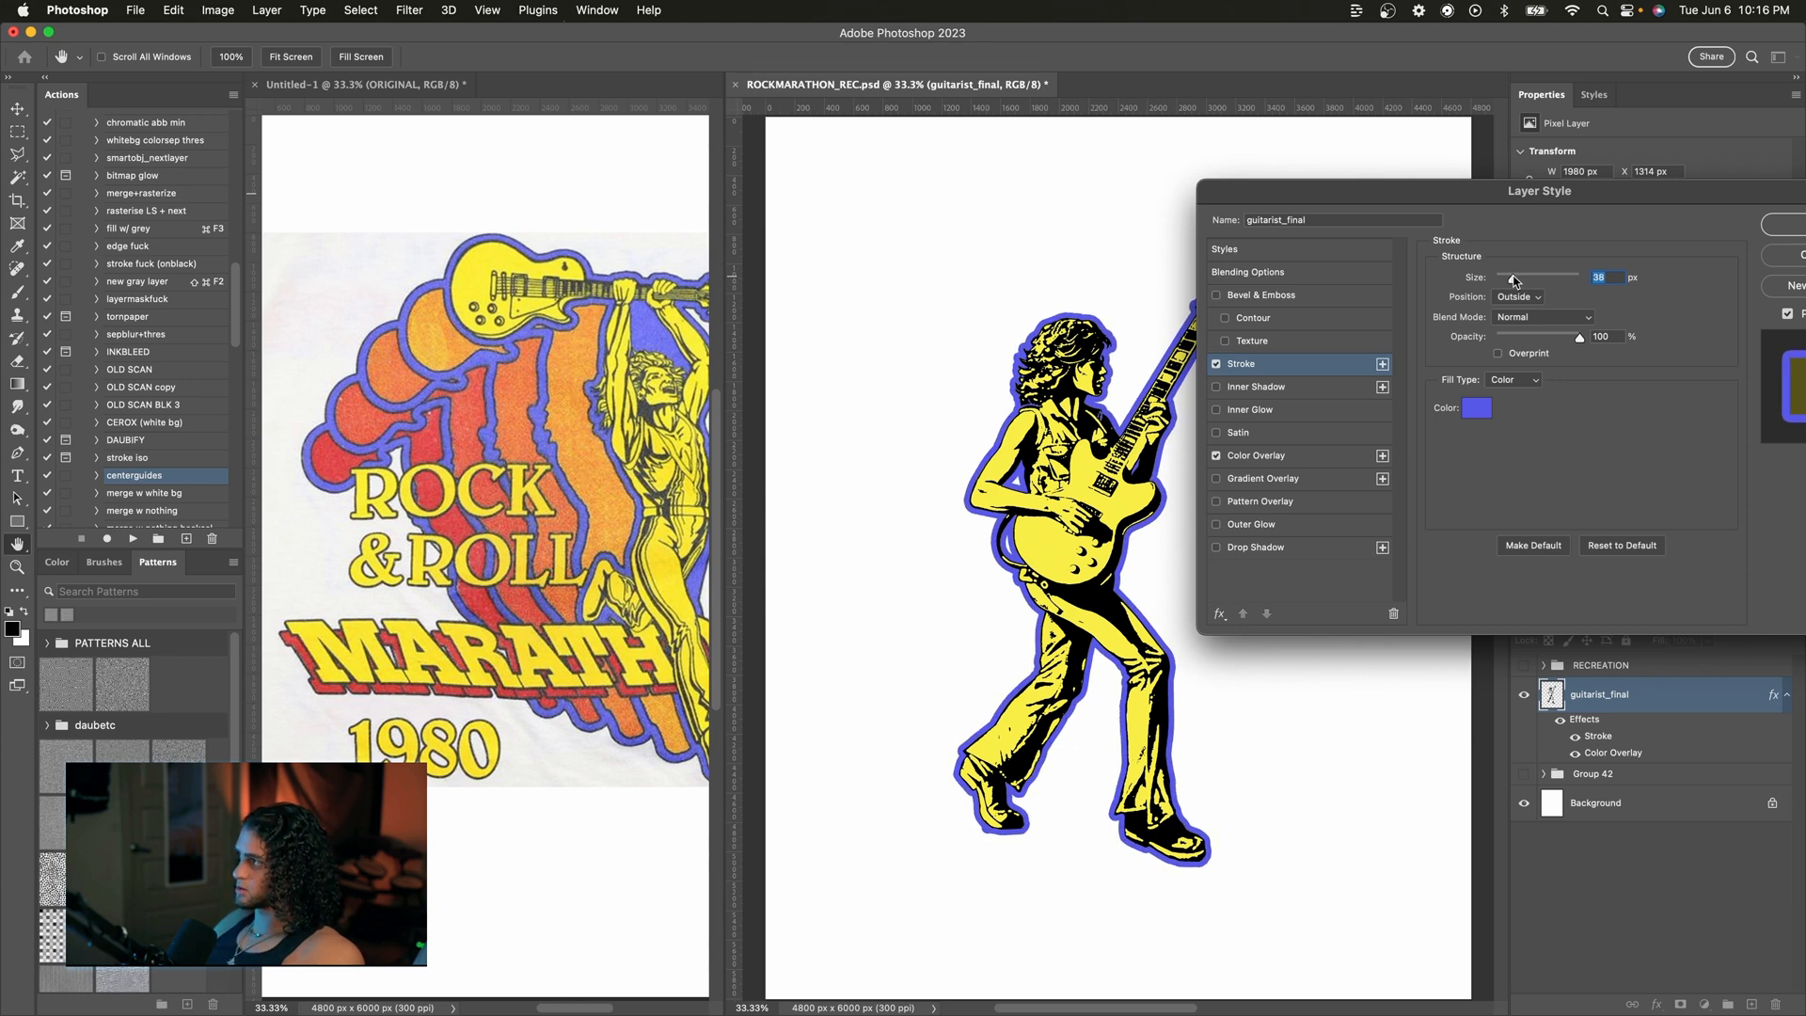
left_click_drag(1421, 195, 1413, 167)
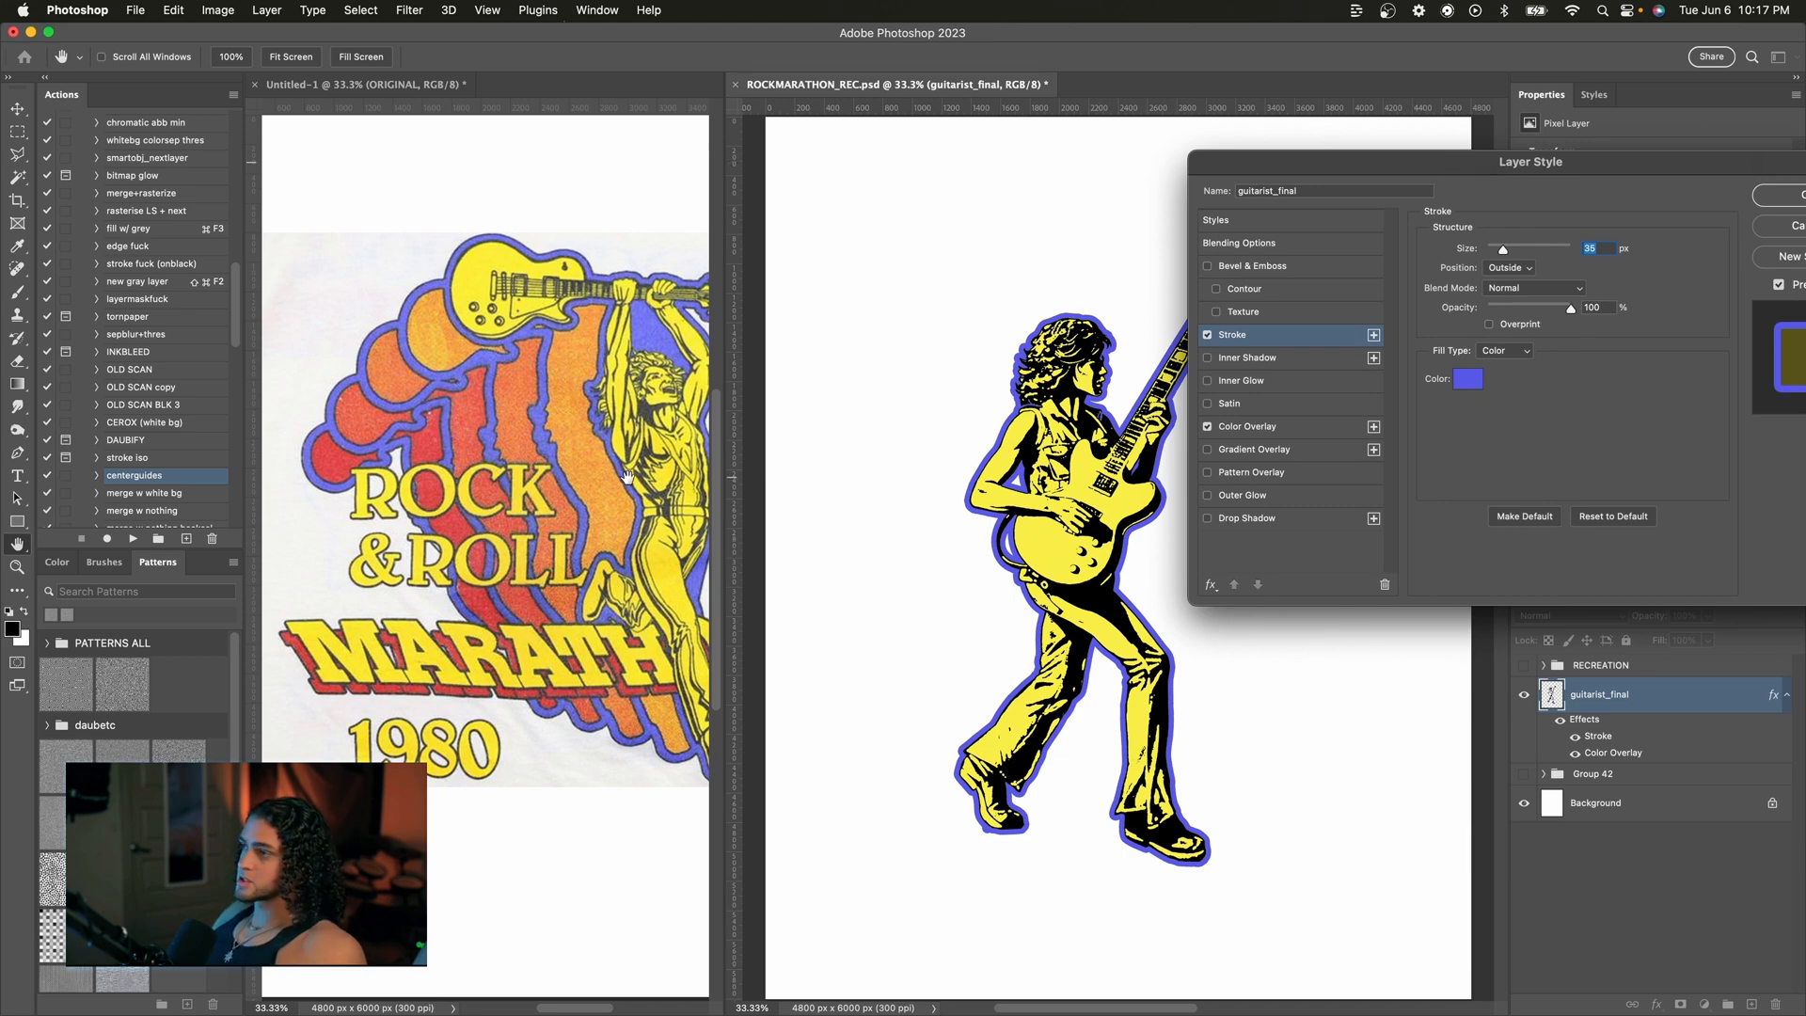
scroll(628, 477, "up", 2)
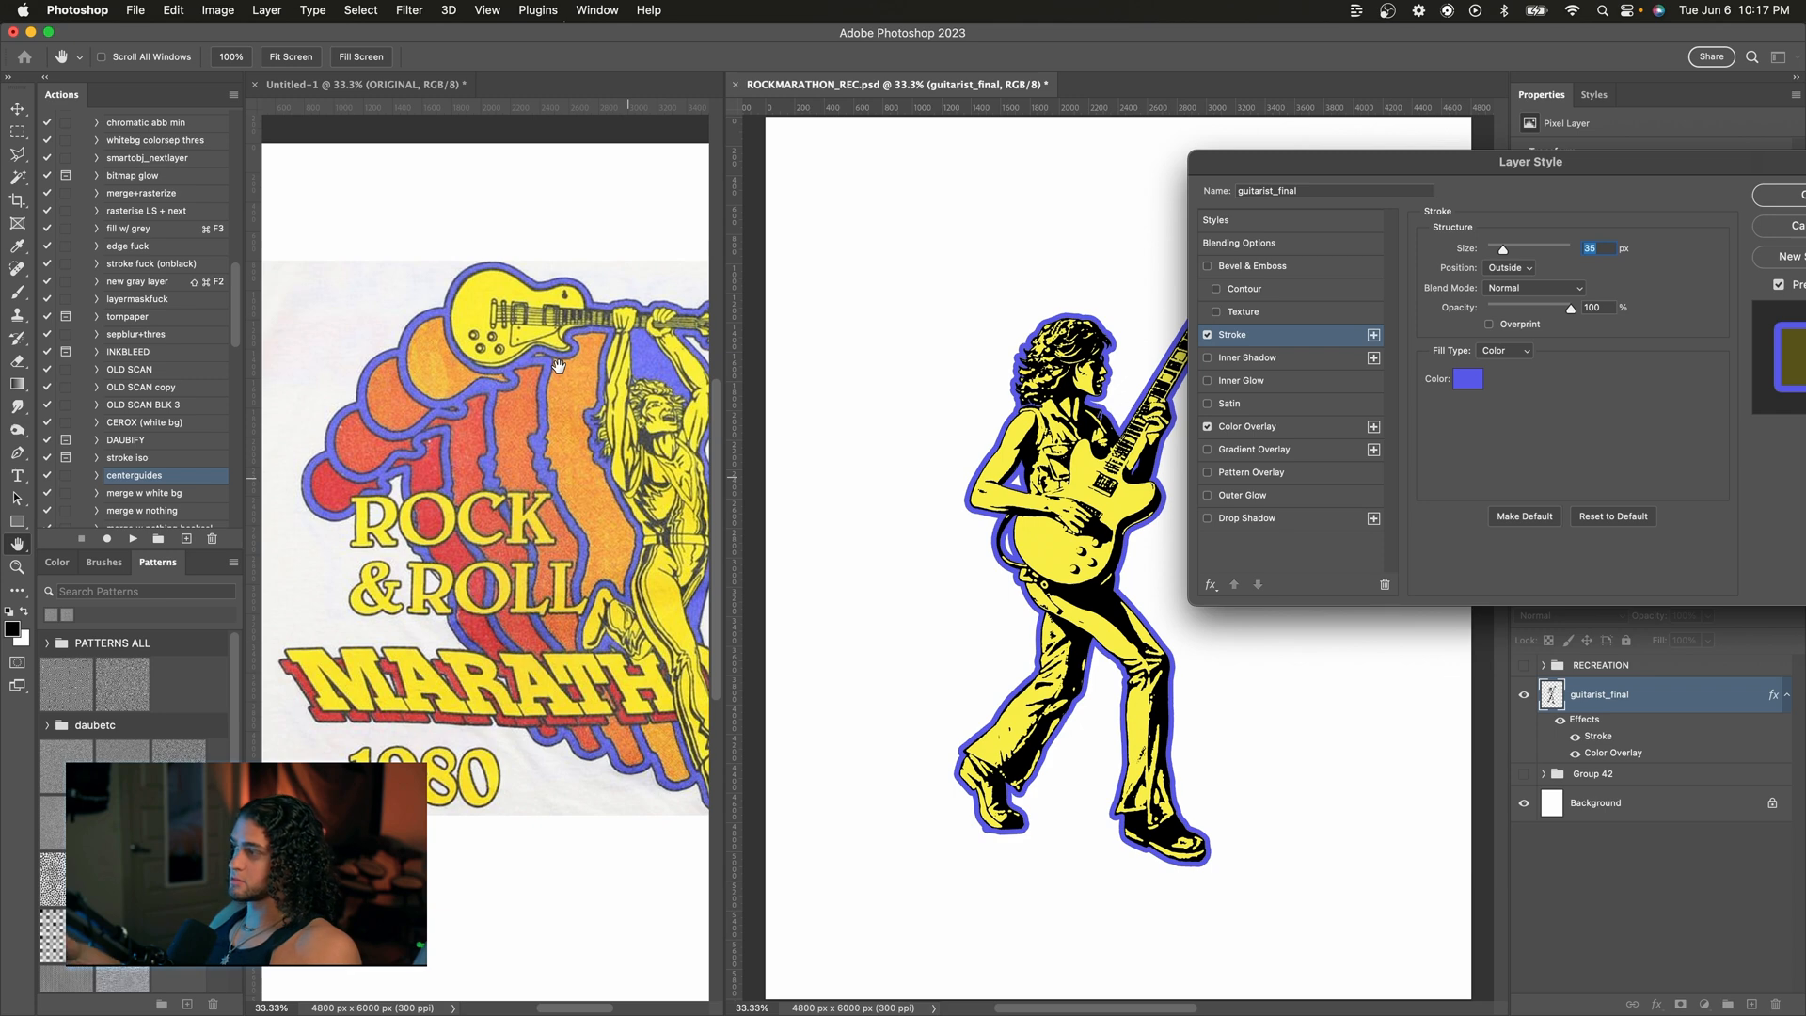
scroll(544, 371, "right", 1)
scroll(545, 371, "right", 1)
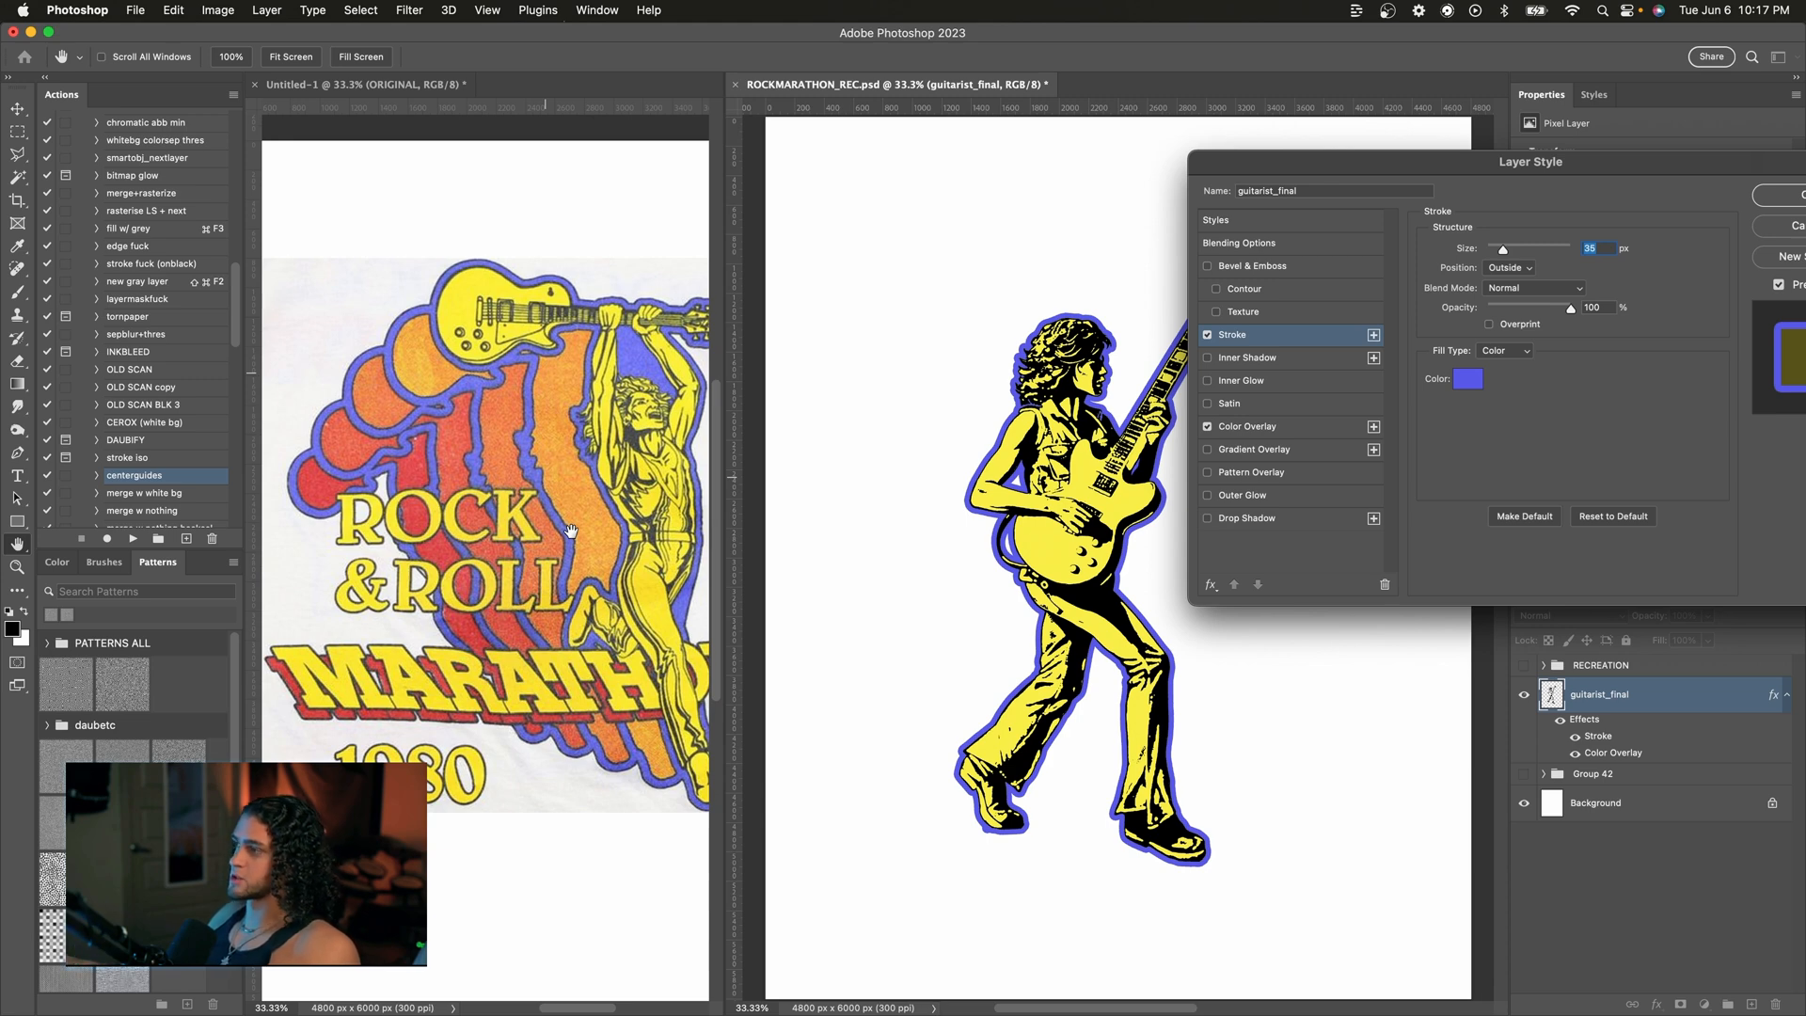
left_click_drag(1381, 167, 1048, 165)
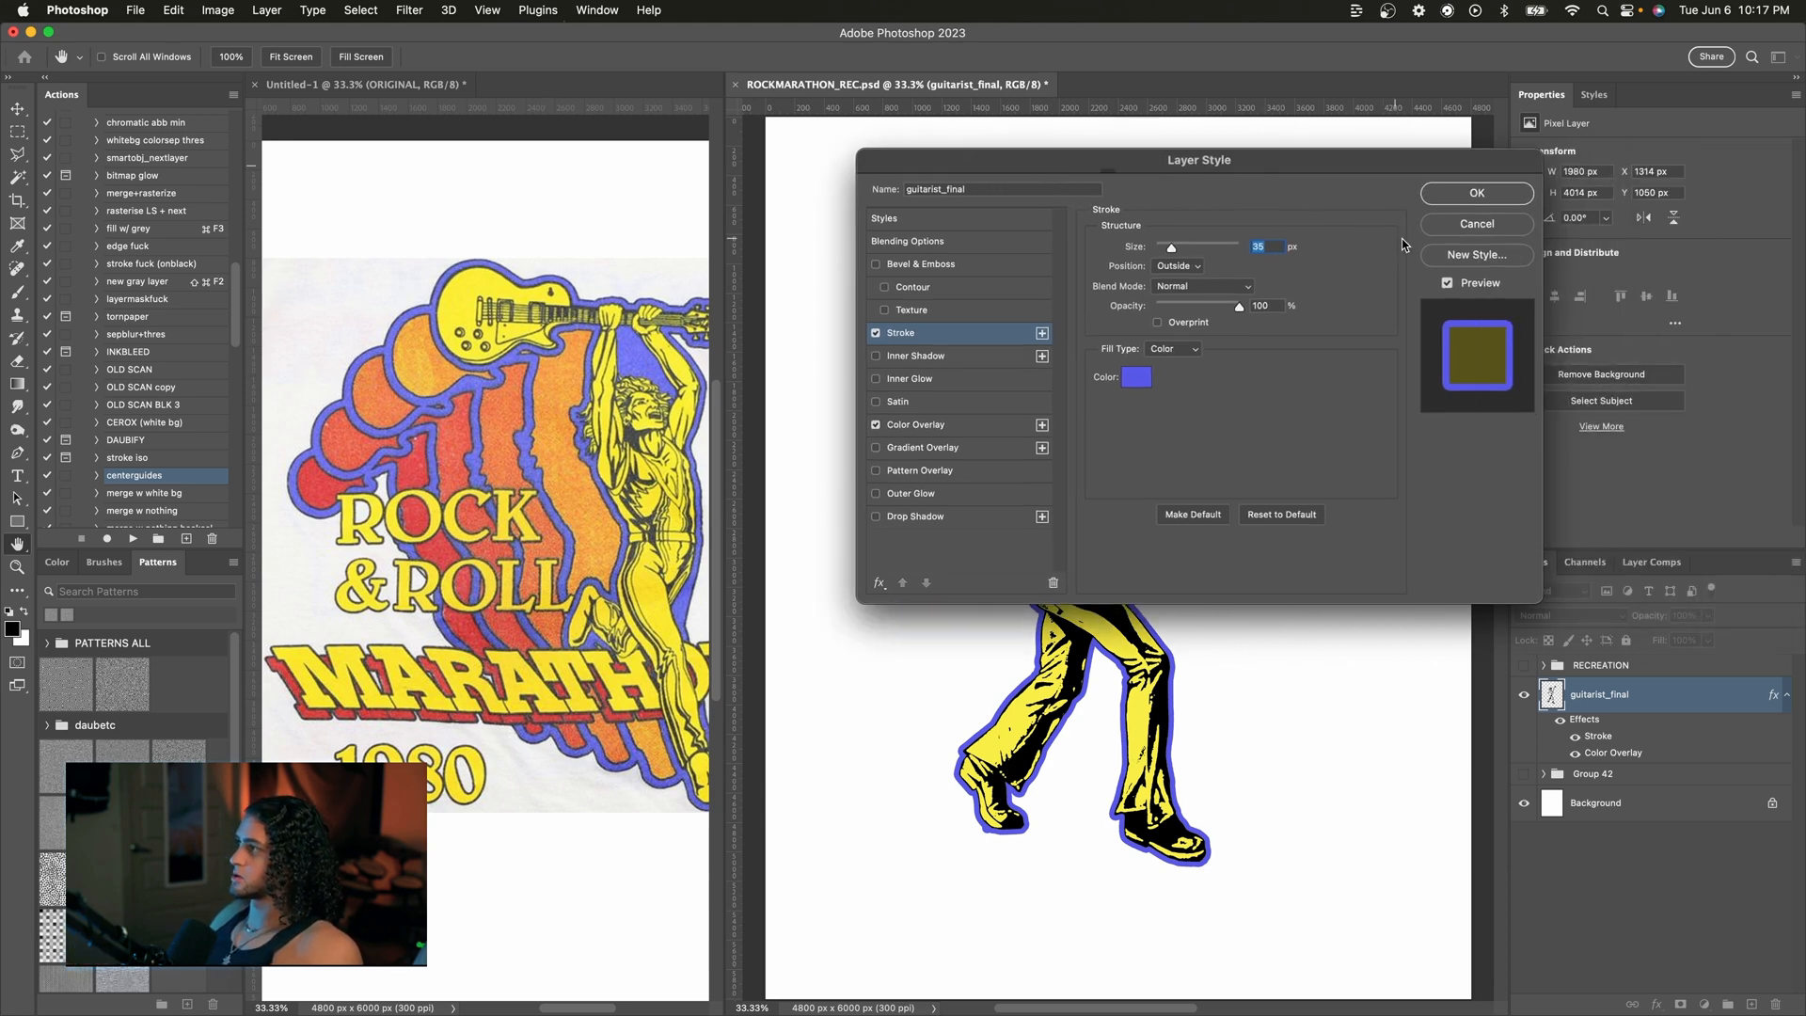
left_click(1454, 195)
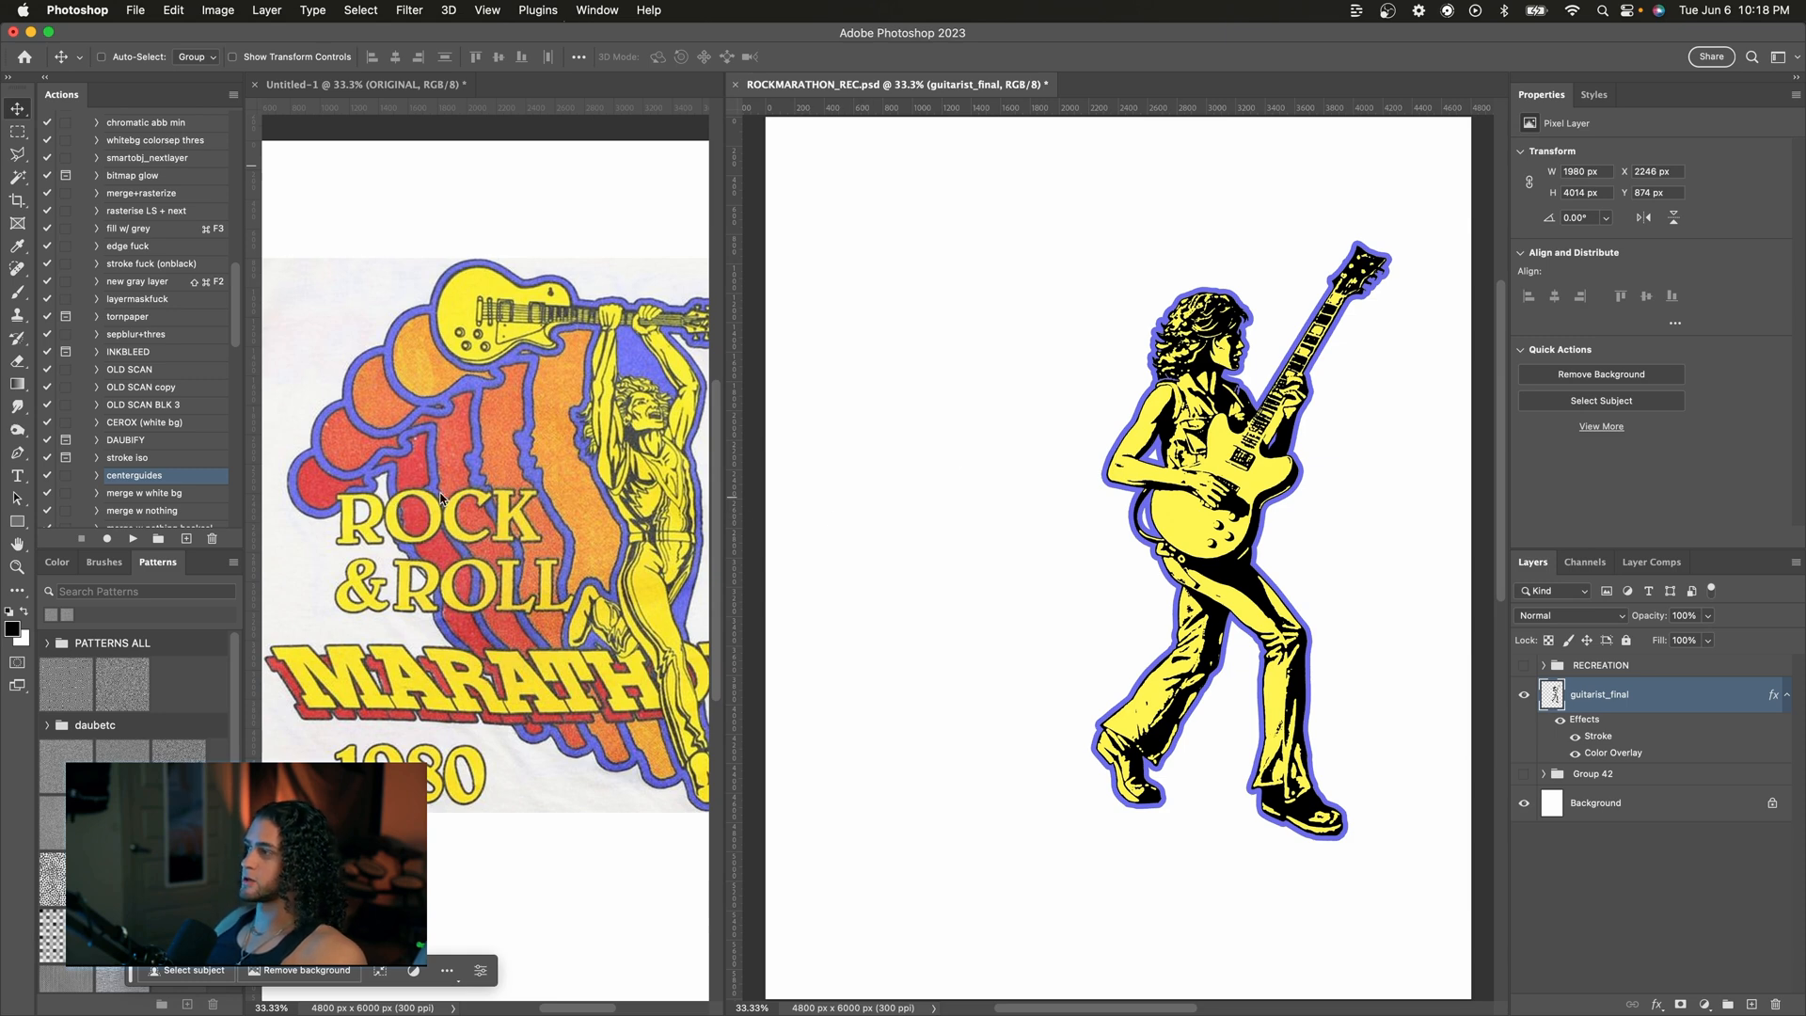
Step: Duplicate the guitarist layer and shift the lower copy to the left behind the original
left_click(1786, 698)
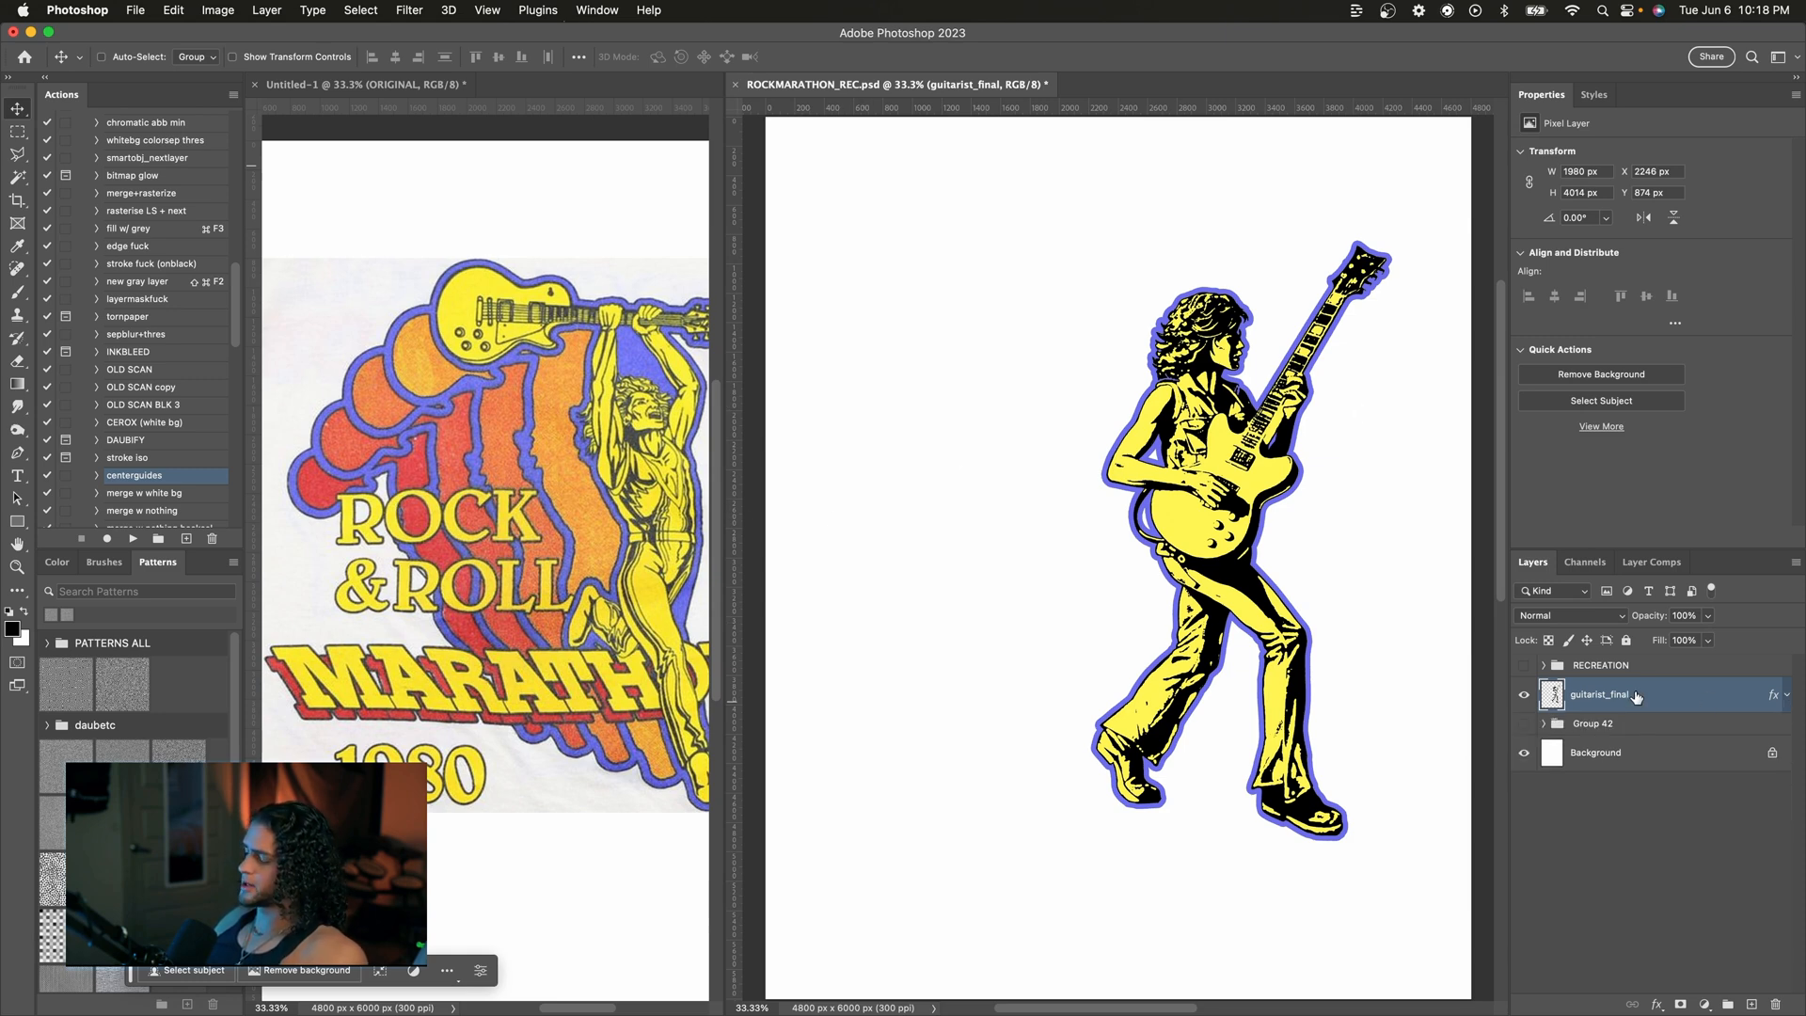
key("super+j")
left_click(1652, 743)
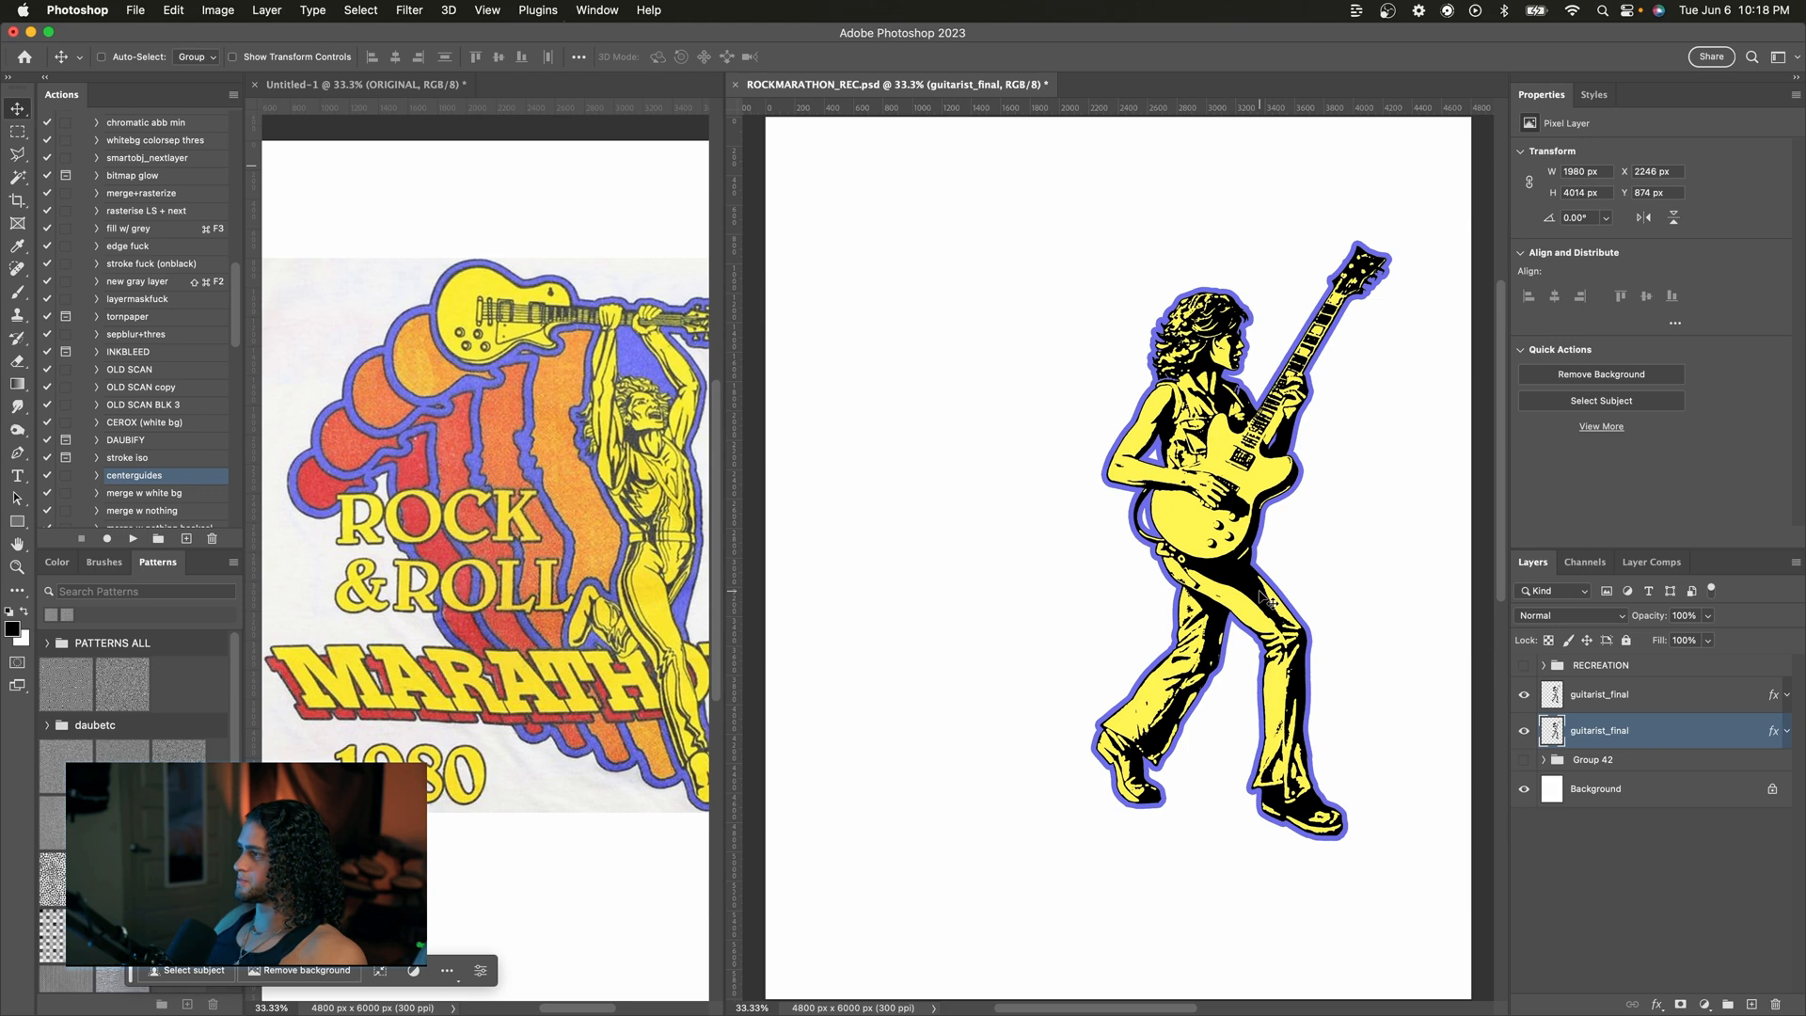
left_click_drag(1296, 540, 1244, 549)
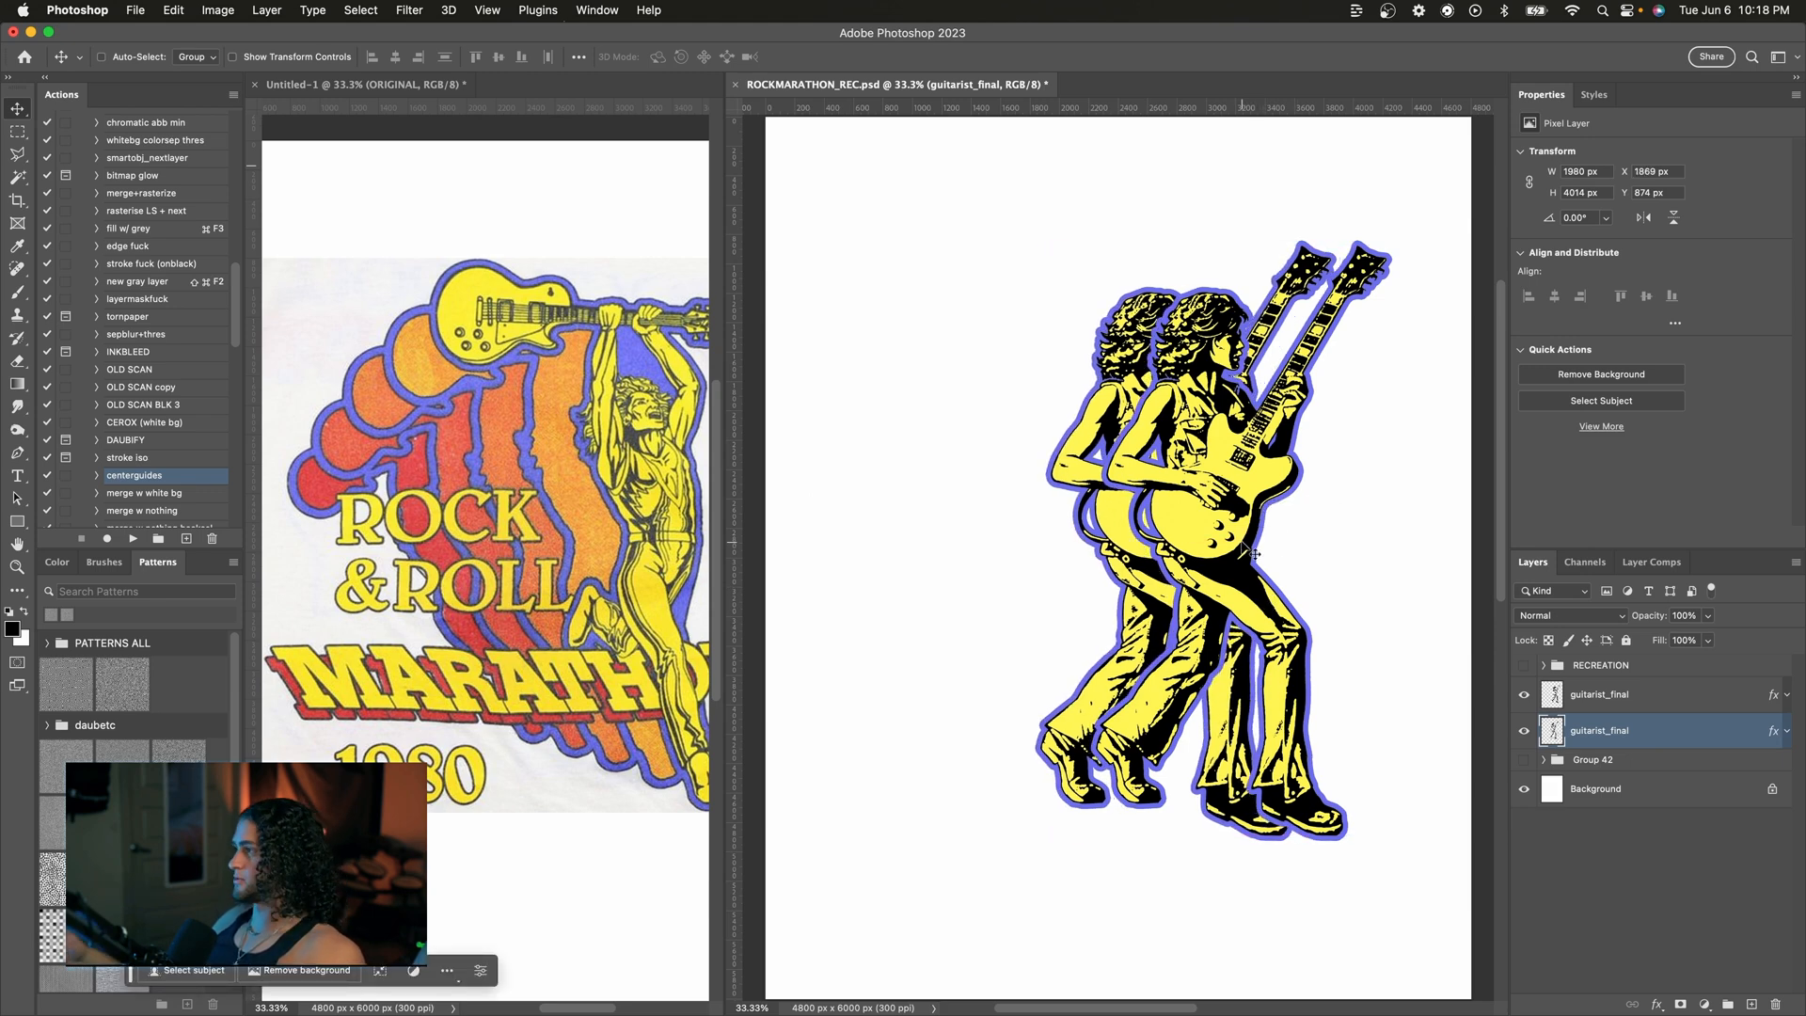
Step: Open the lower copy's layer style and set its Color Overlay blend mode to Normal
double_click(1672, 738)
left_click_drag(1087, 164, 536, 168)
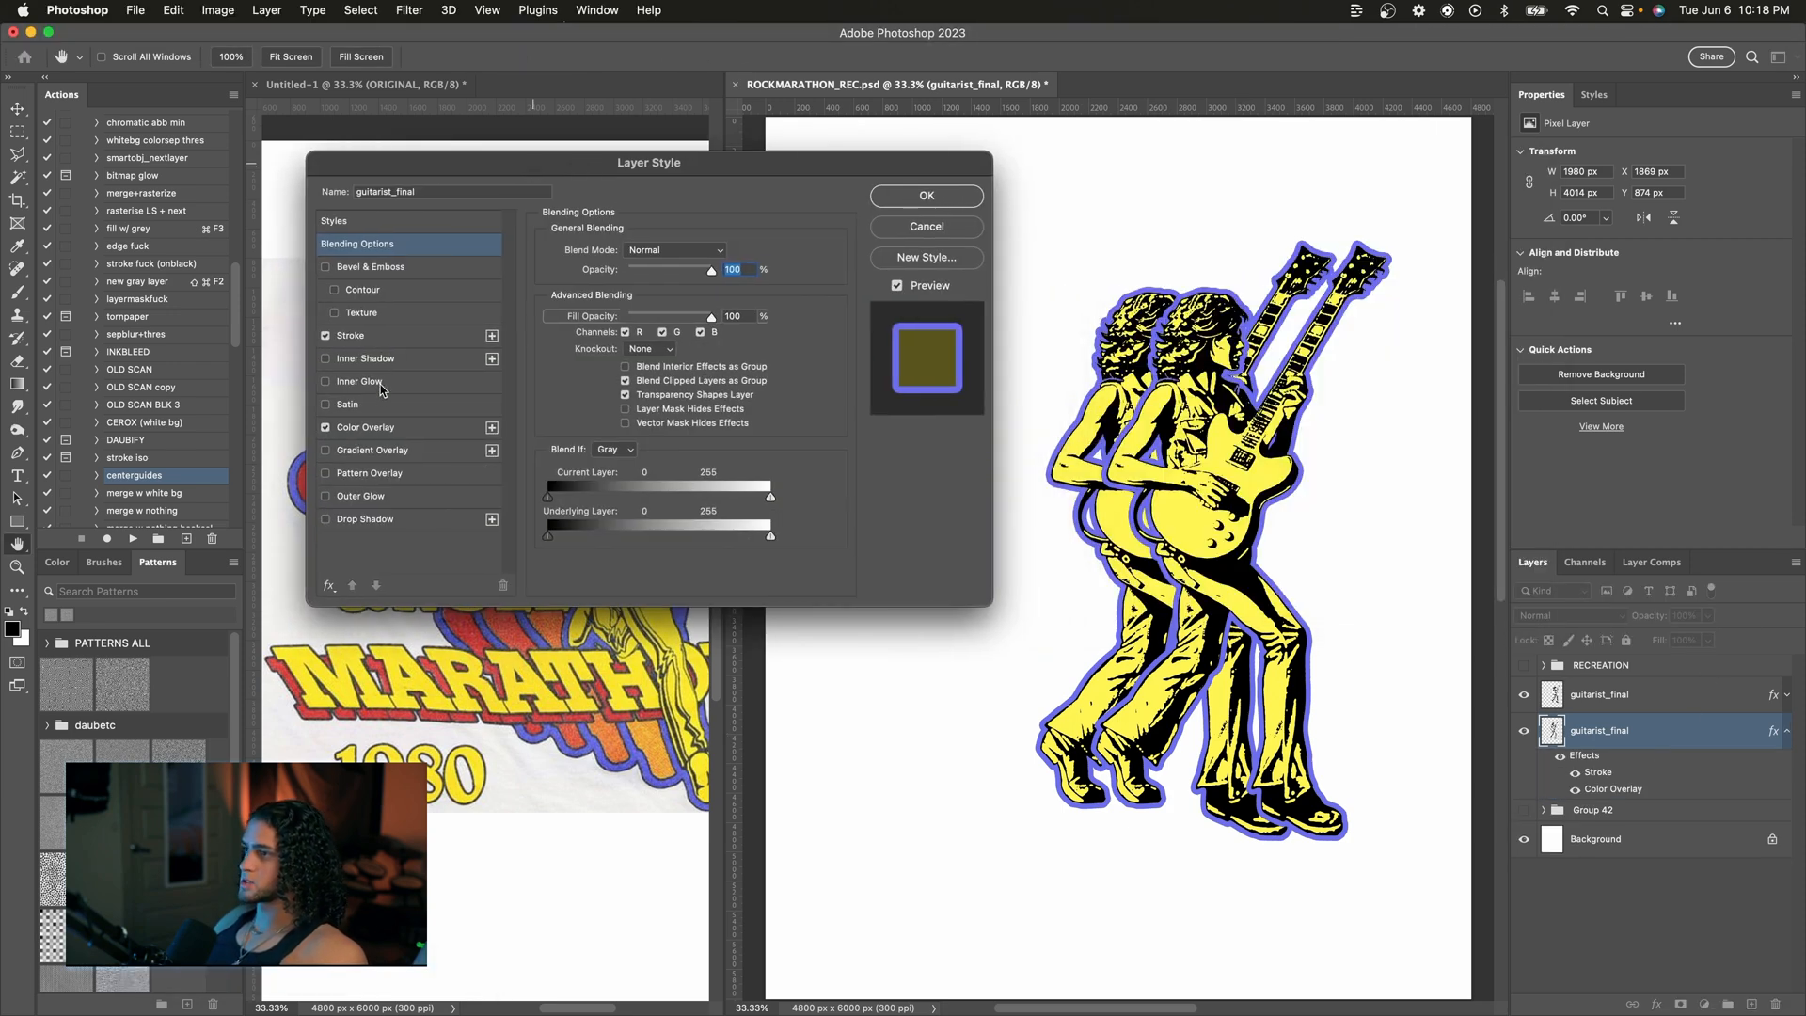
left_click(365, 426)
left_click(665, 255)
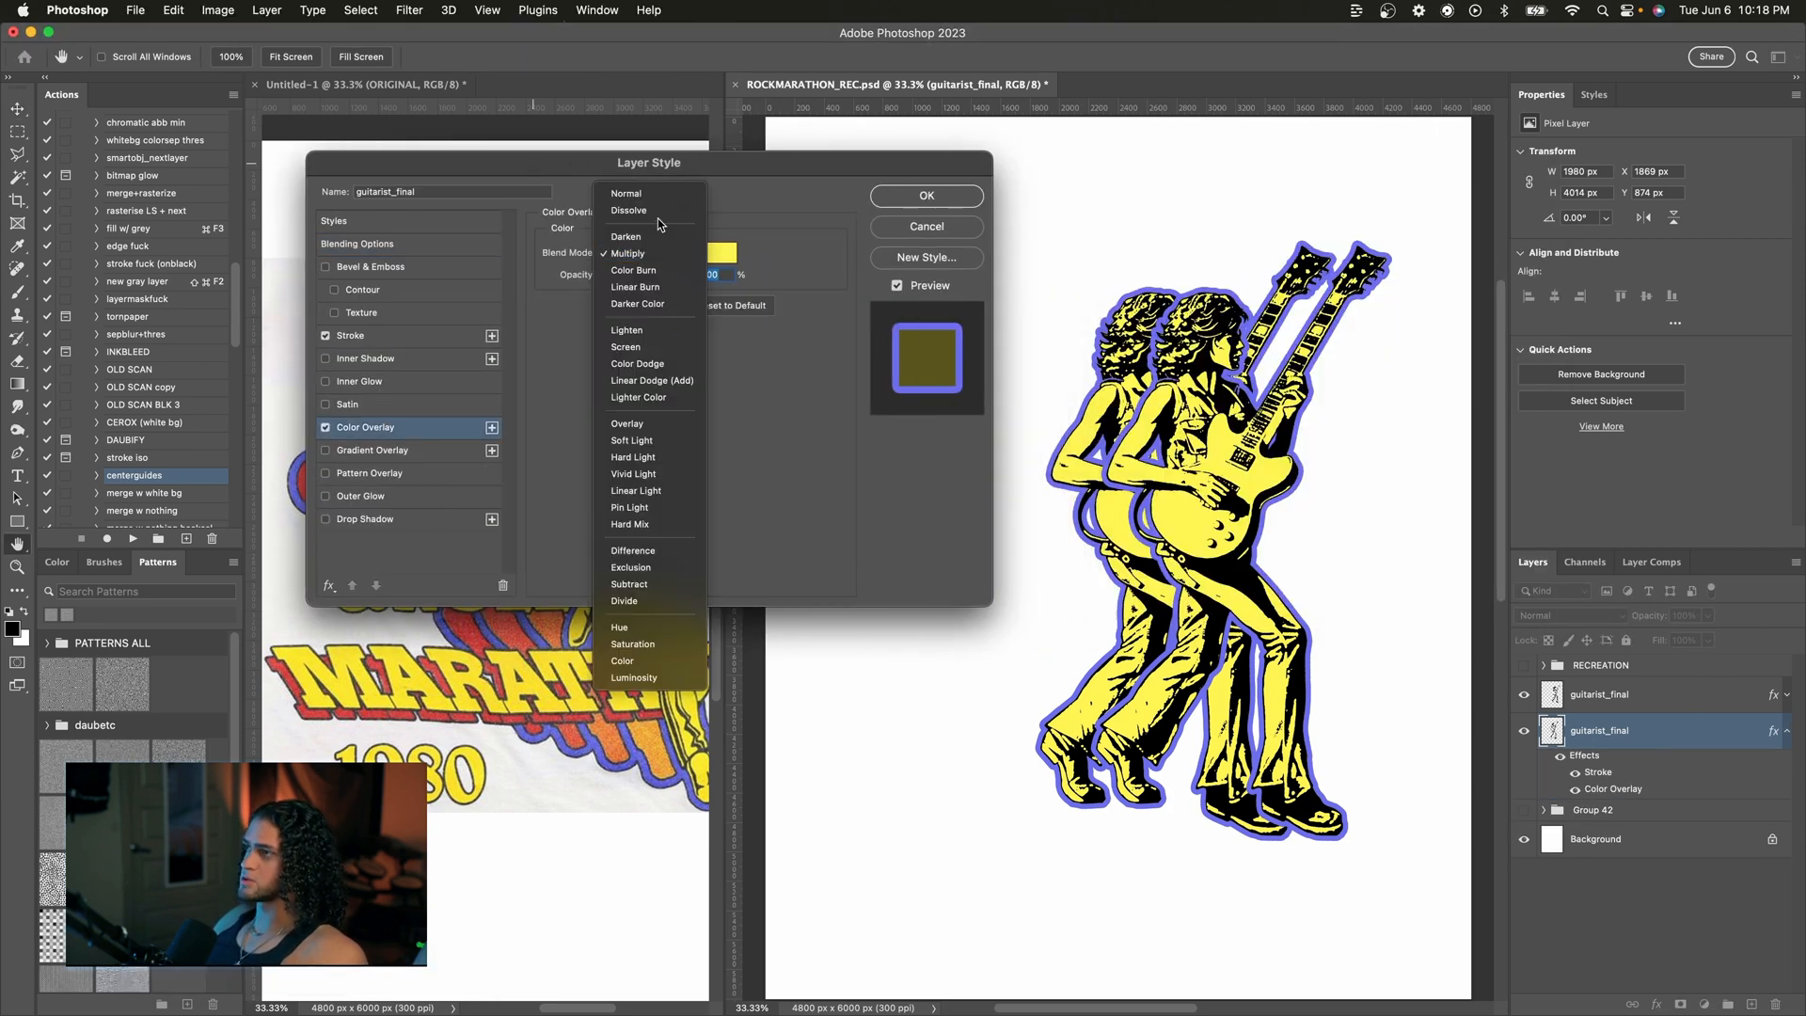
left_click(658, 188)
Step: Set the lower copy's Color Overlay to orange fca033, sampled from the orange silhouette in the original artwork
left_click_drag(661, 163, 1137, 97)
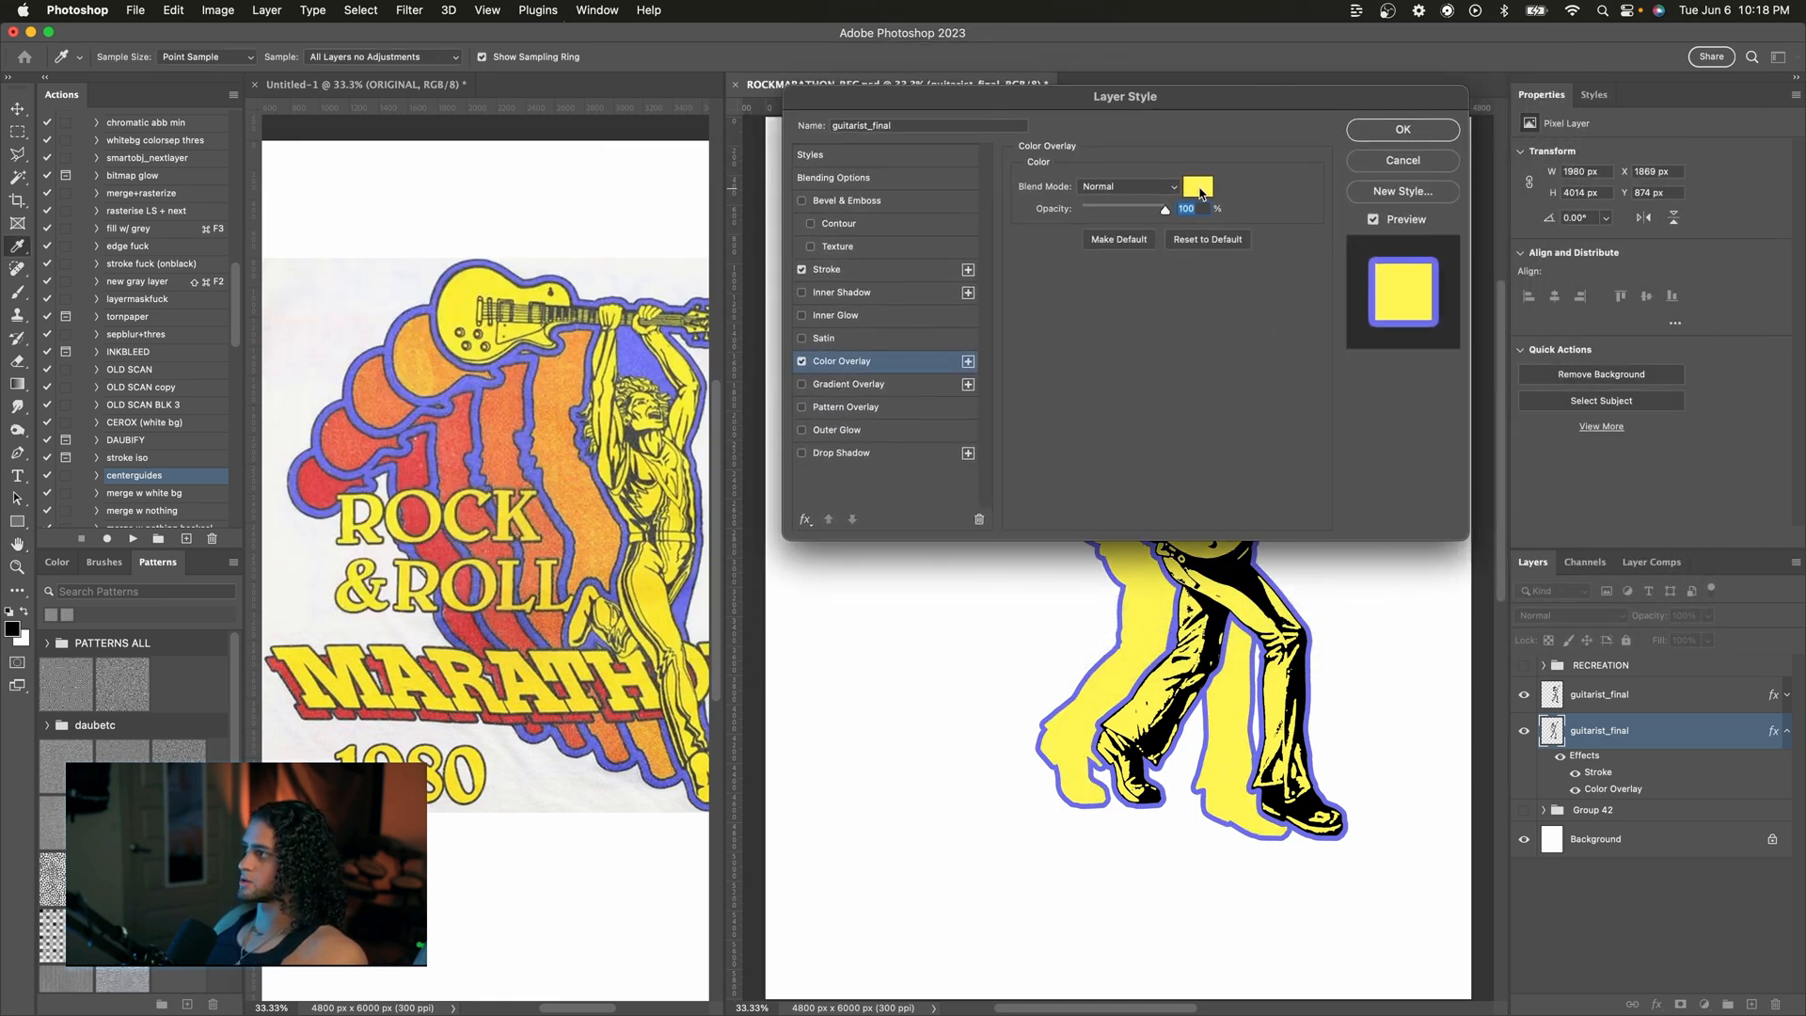
left_click(1197, 186)
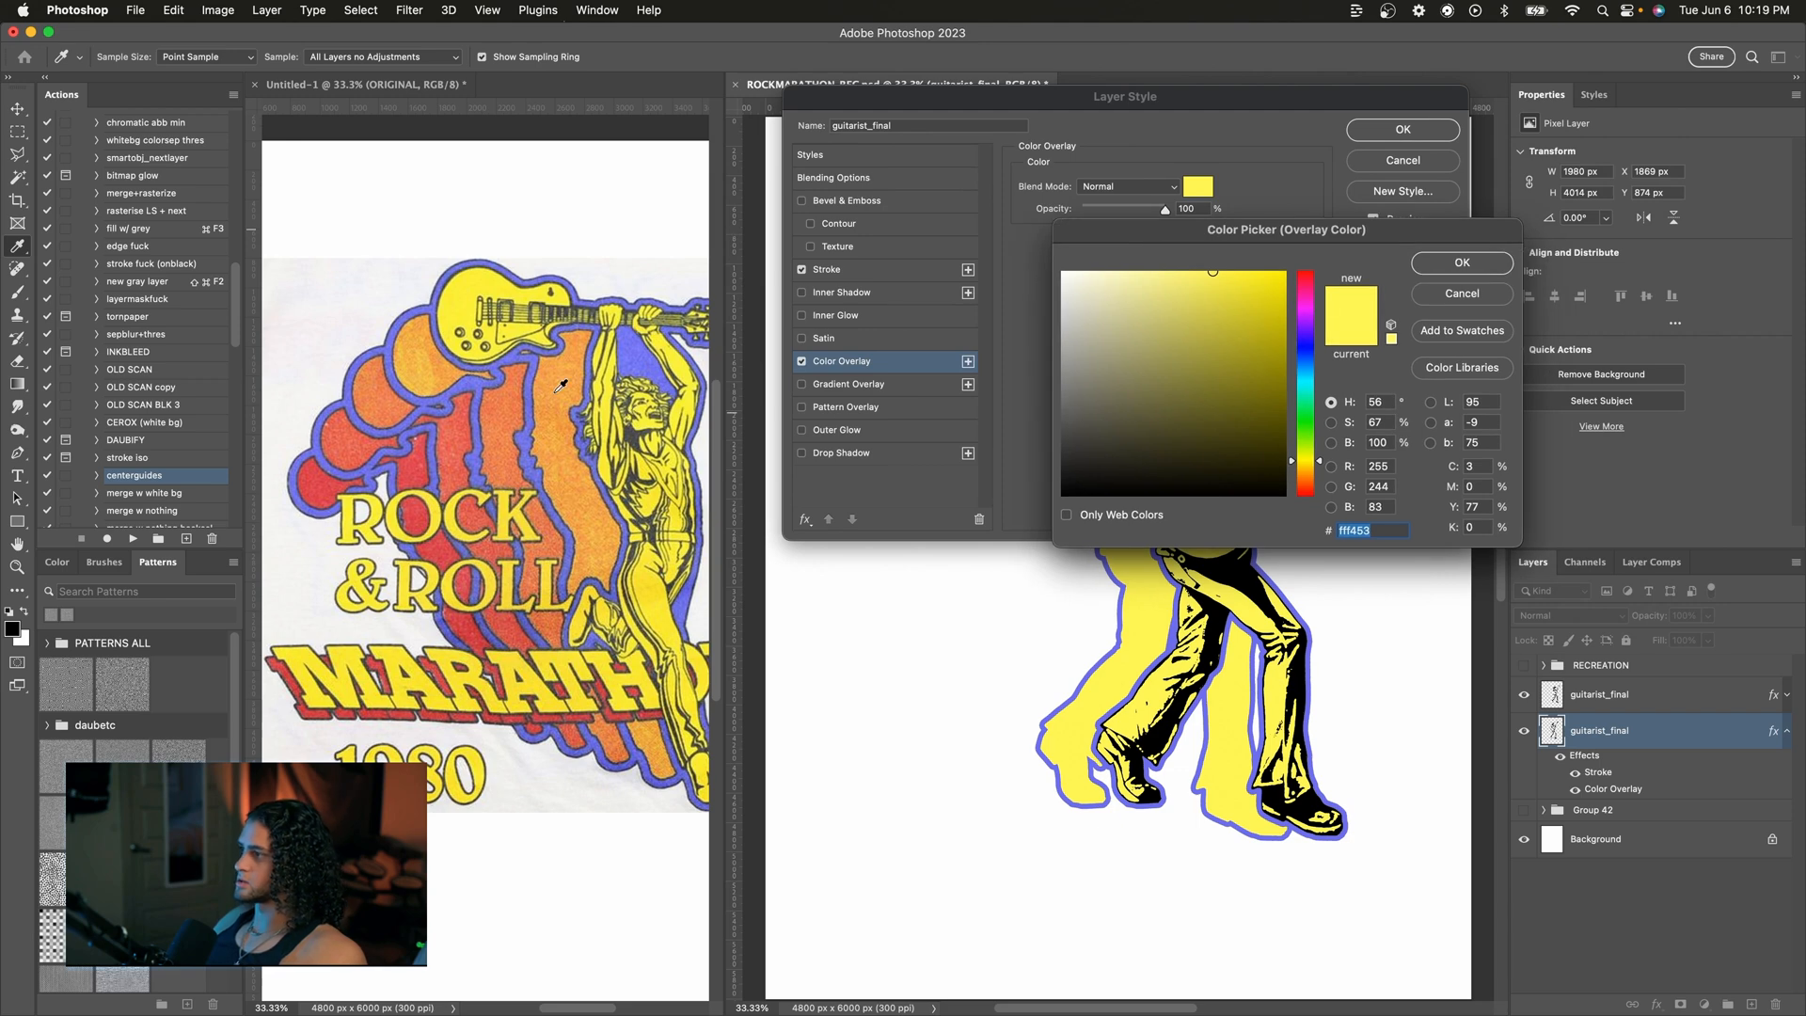
left_click_drag(1212, 235, 1095, 237)
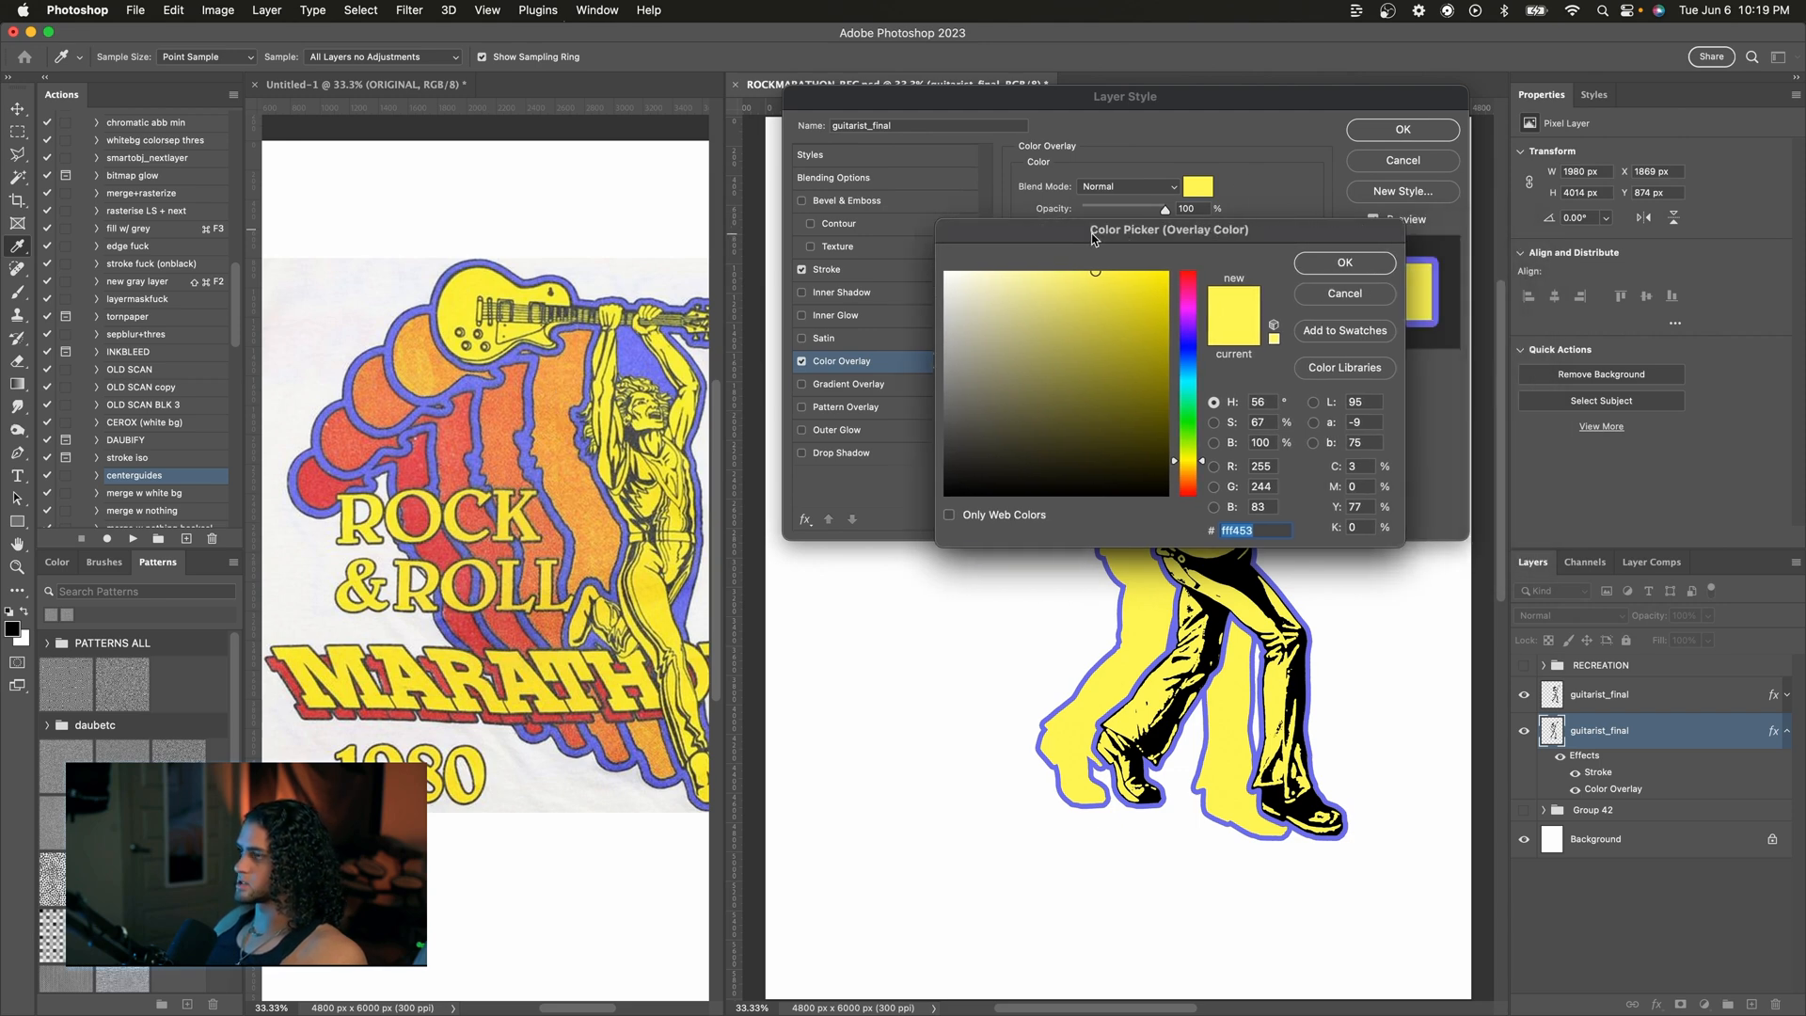
left_click(568, 411)
left_click_drag(1138, 297, 1123, 268)
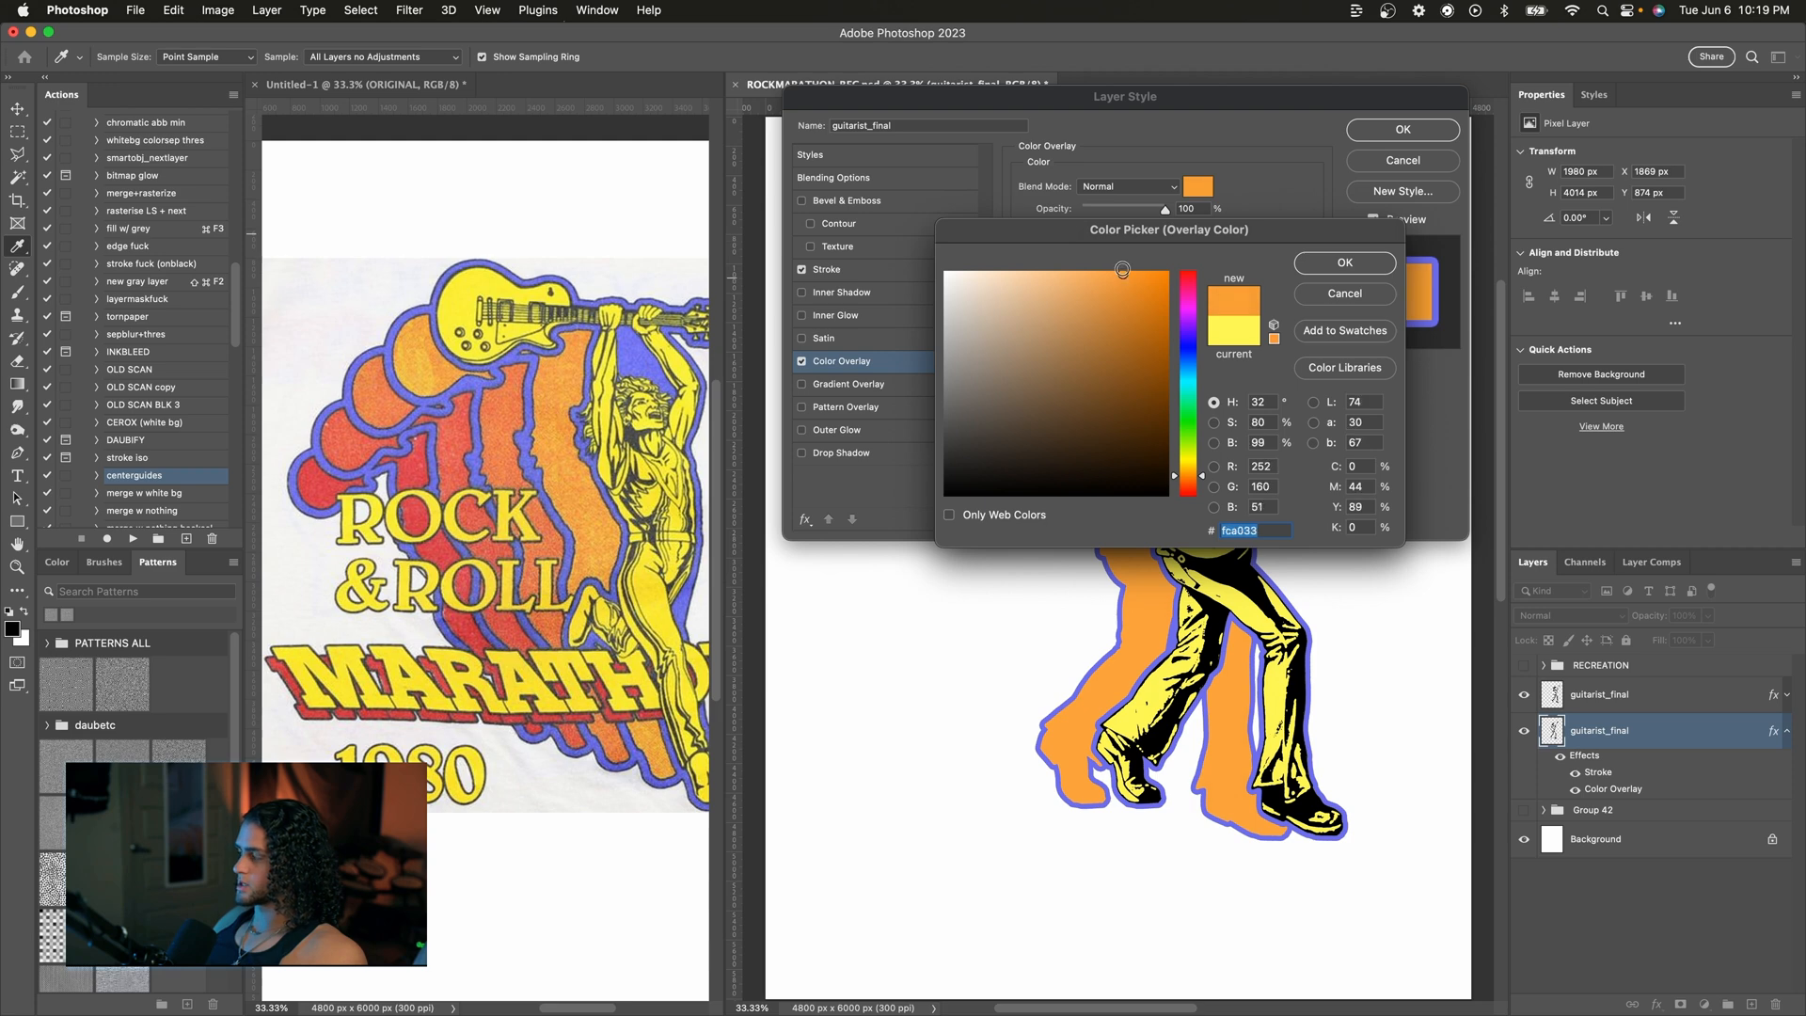
left_click(1336, 271)
left_click(1402, 129)
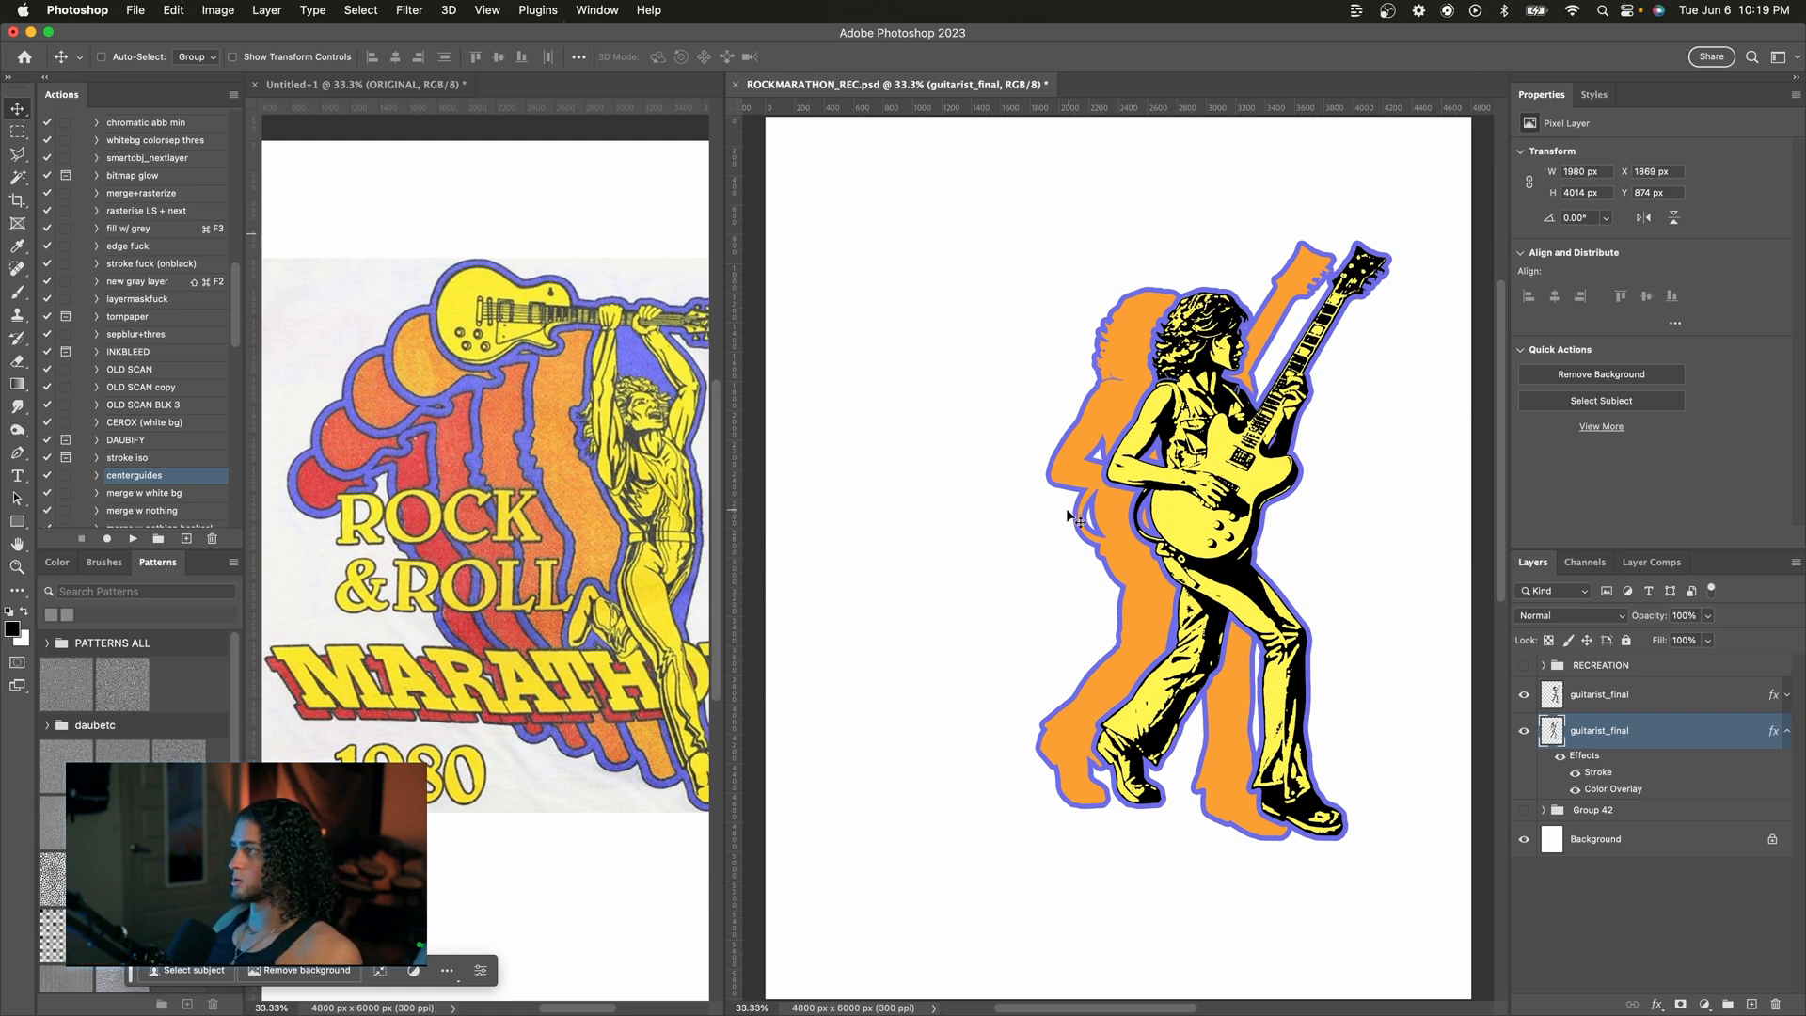
Step: Scale the orange copy down to about 91% and nudge it to sit just behind the yellow guitarist
left_click_drag(1117, 505, 1120, 513)
key("super+t")
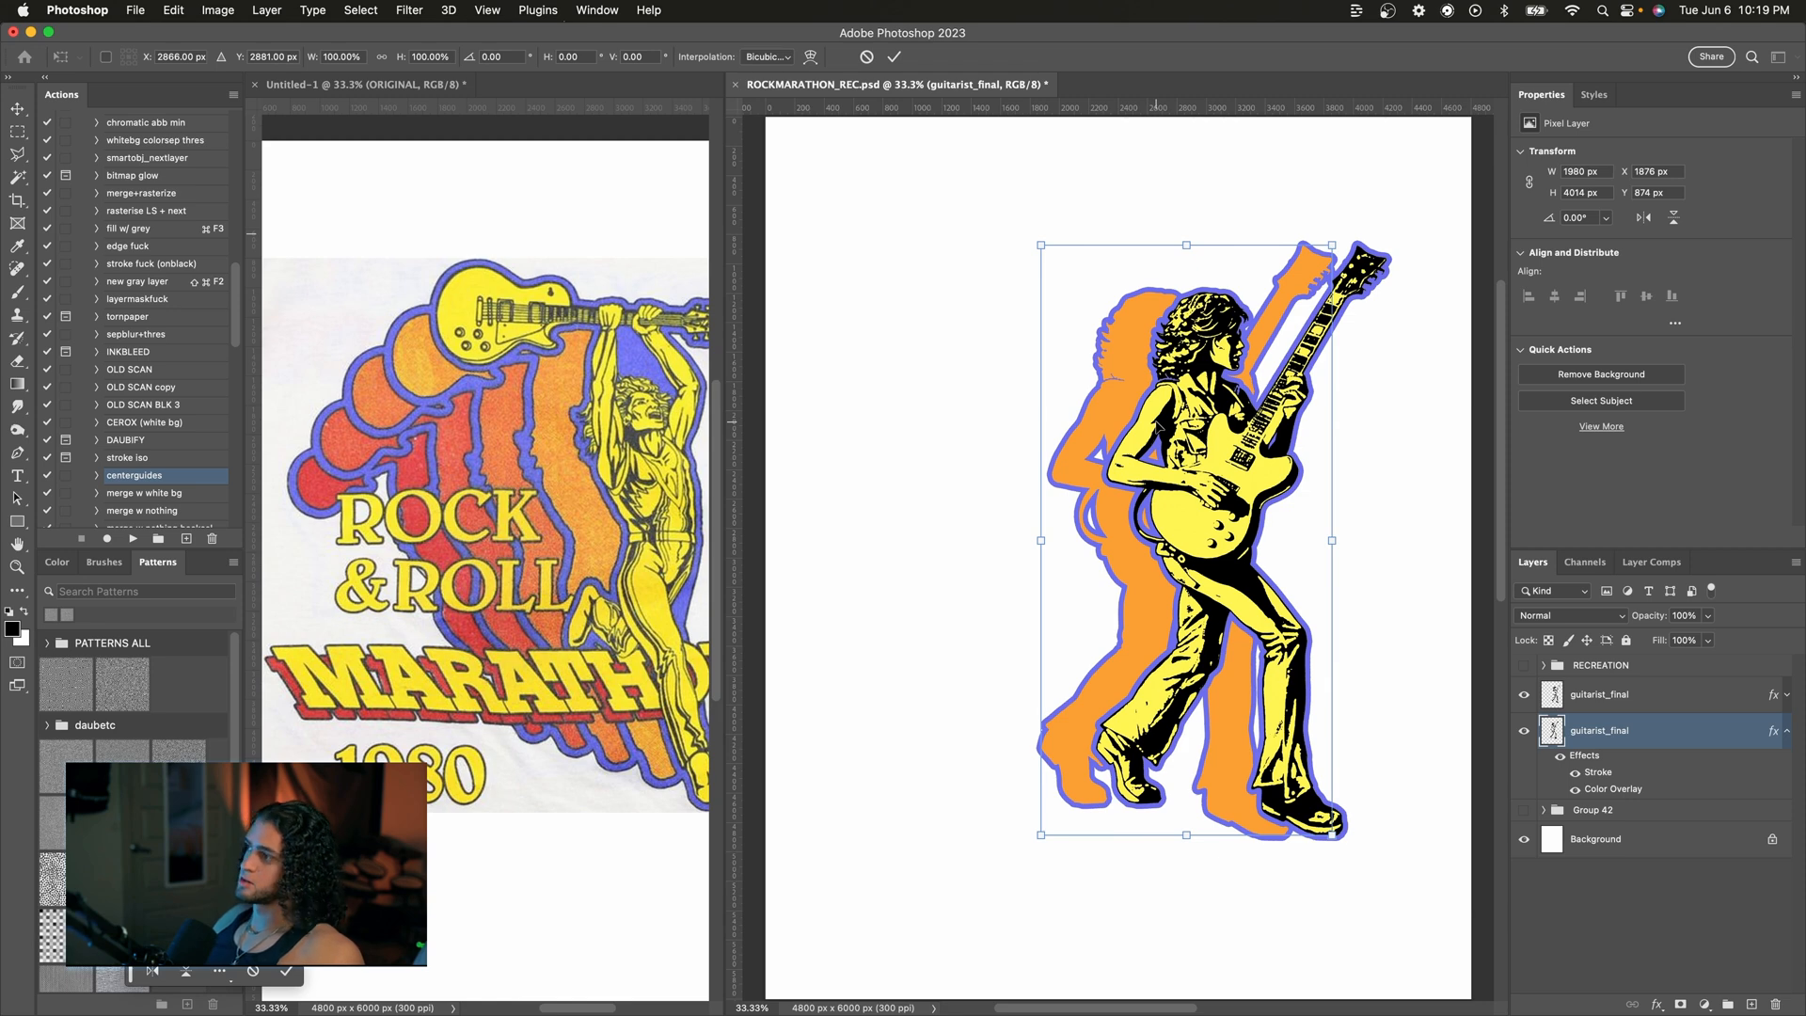
left_click_drag(1332, 246, 1292, 263)
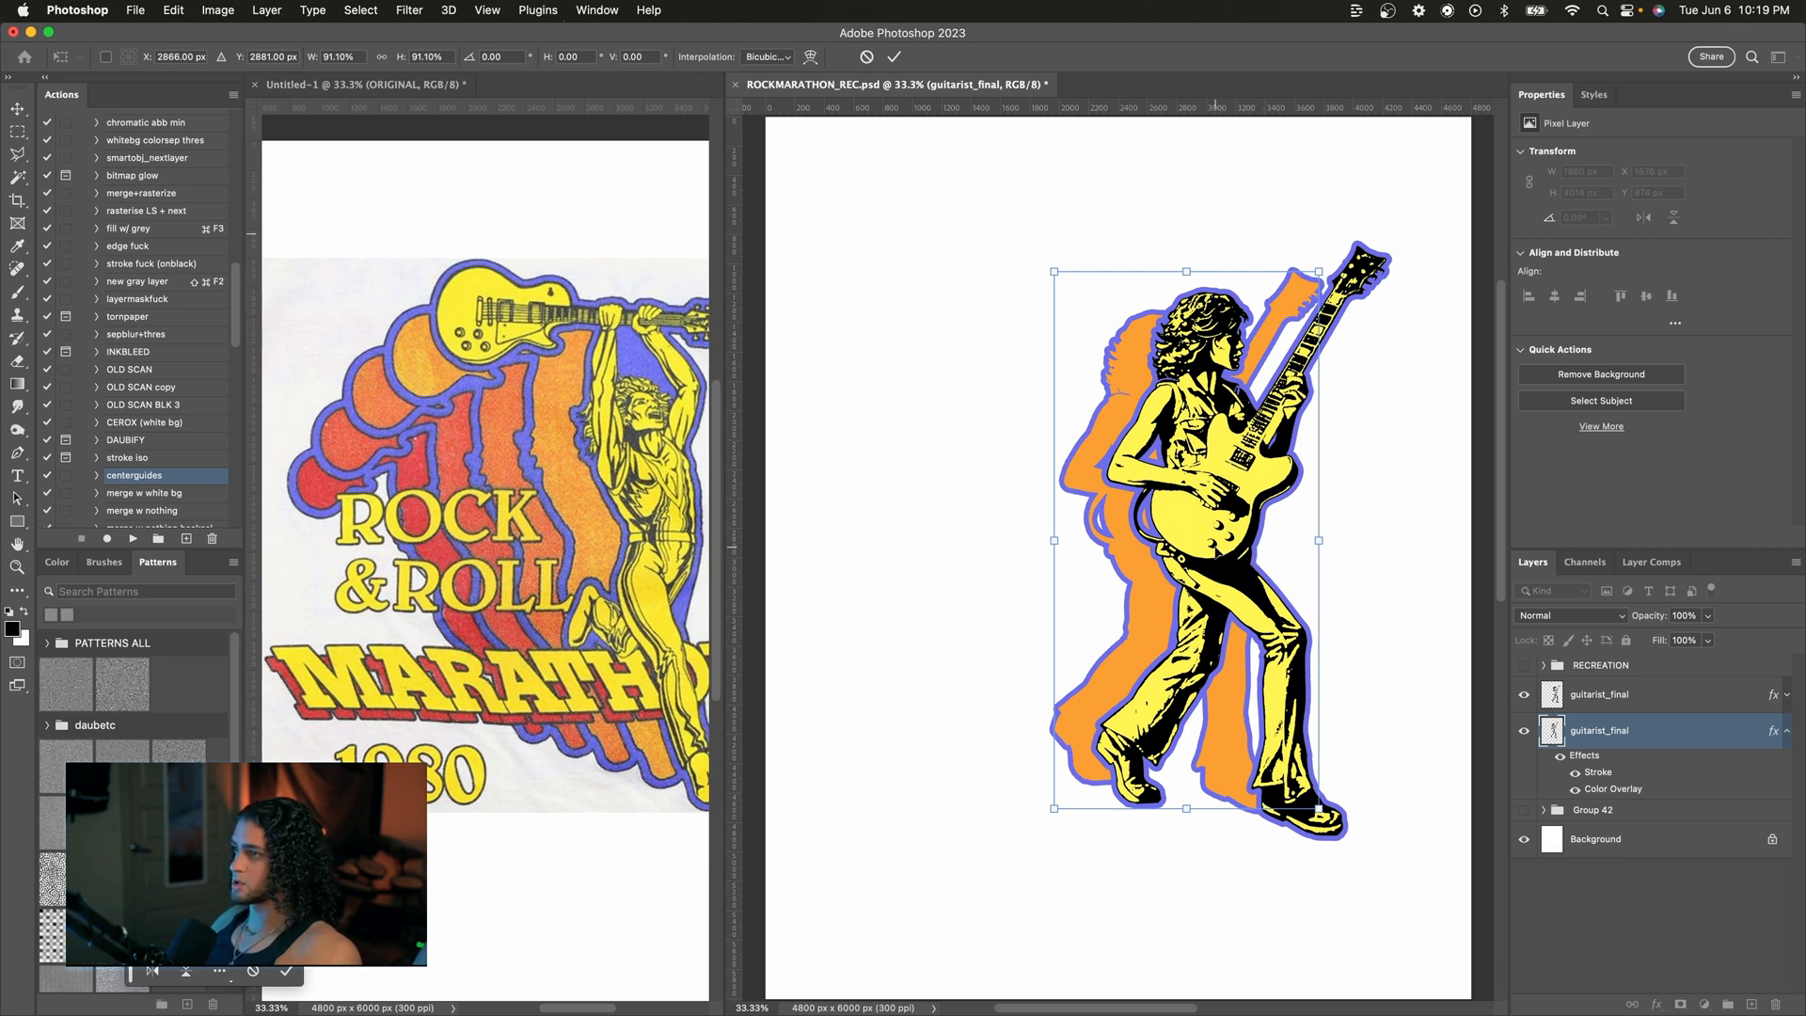
left_click_drag(1215, 547, 1212, 547)
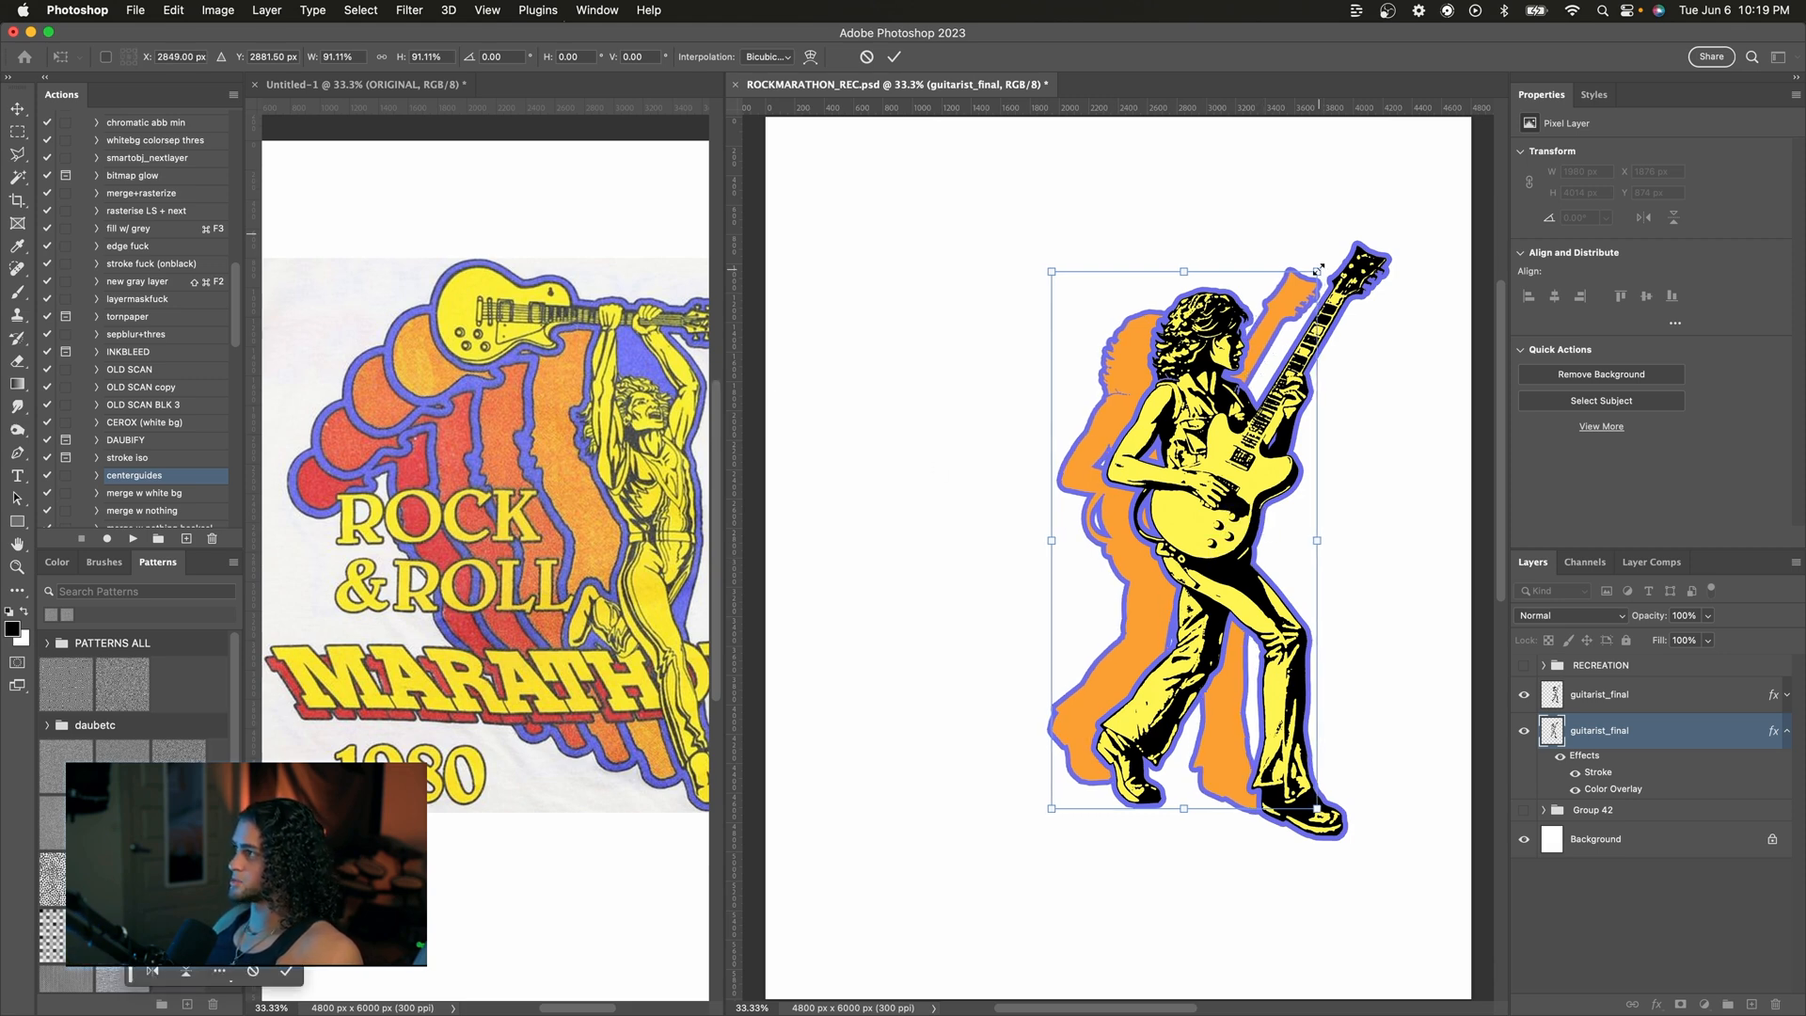
key("Return")
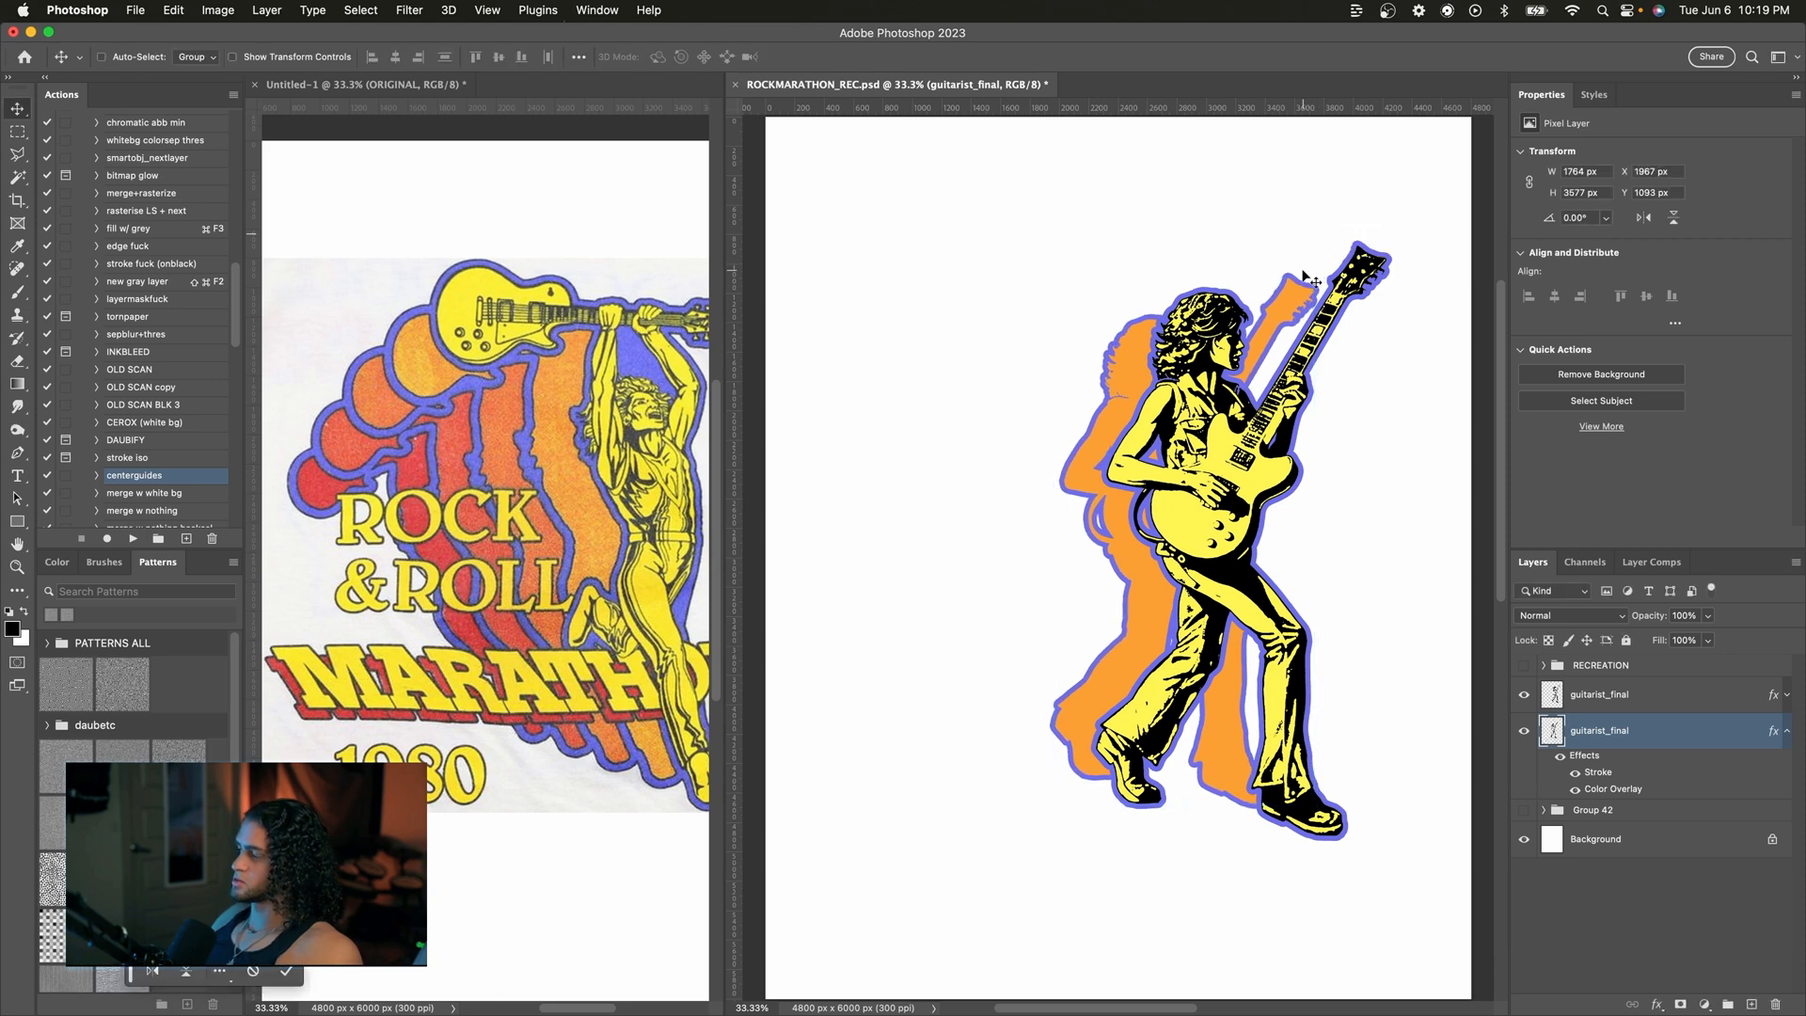
left_click_drag(1230, 312, 1253, 314)
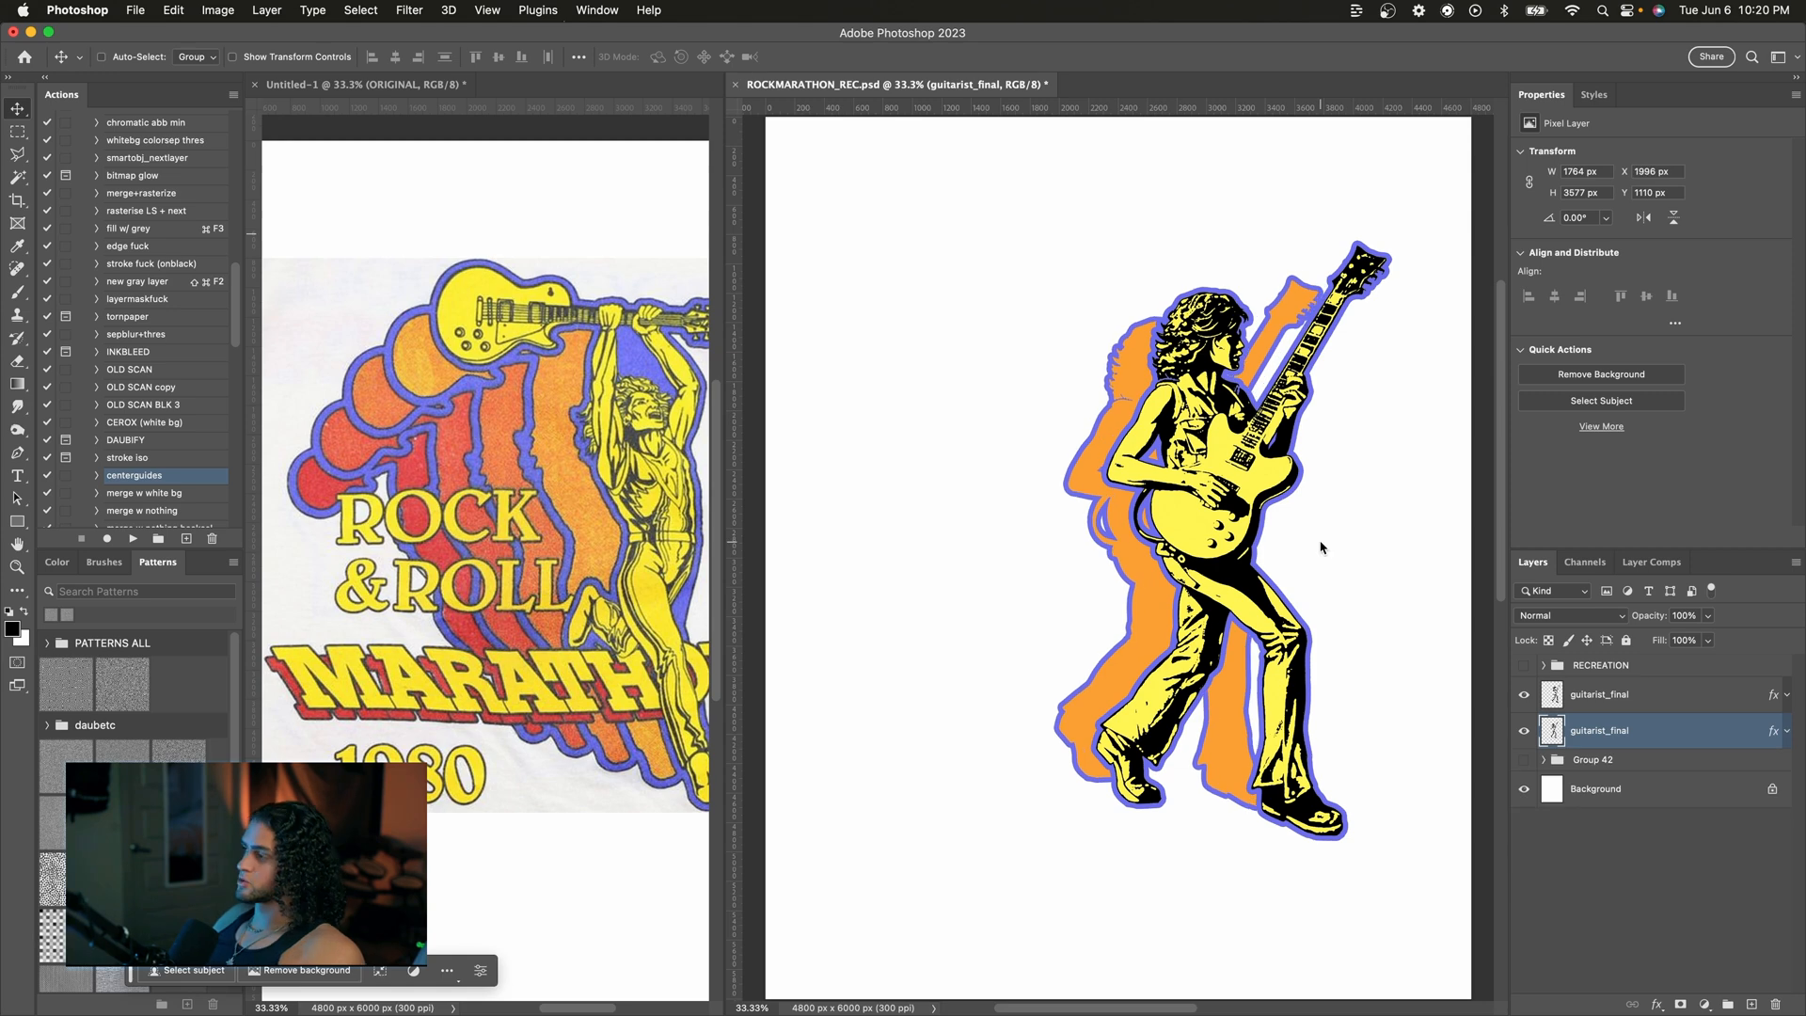
Step: Duplicate the orange copy, shift the new copy further left and scale it down to about 88%
left_click_drag(1326, 549, 1323, 555)
left_click(1557, 767)
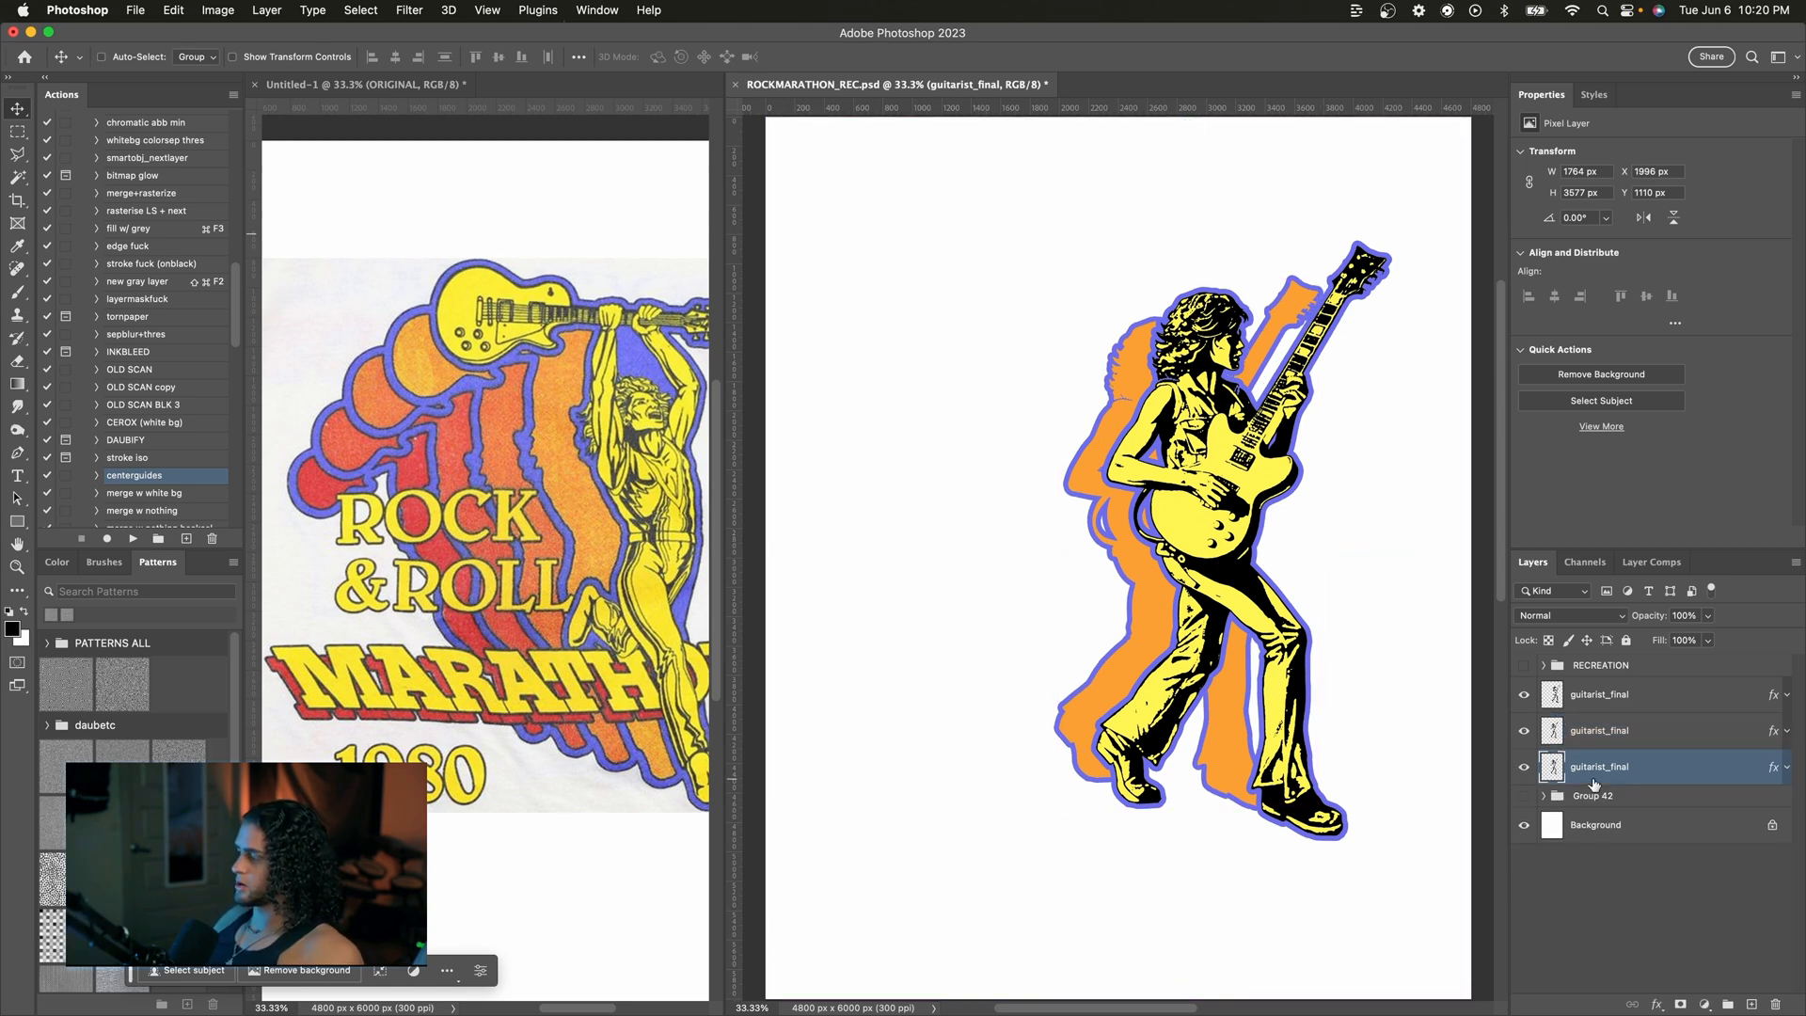
left_click_drag(1228, 427, 1130, 427)
key("super+t")
left_click_drag(1273, 279, 1242, 311)
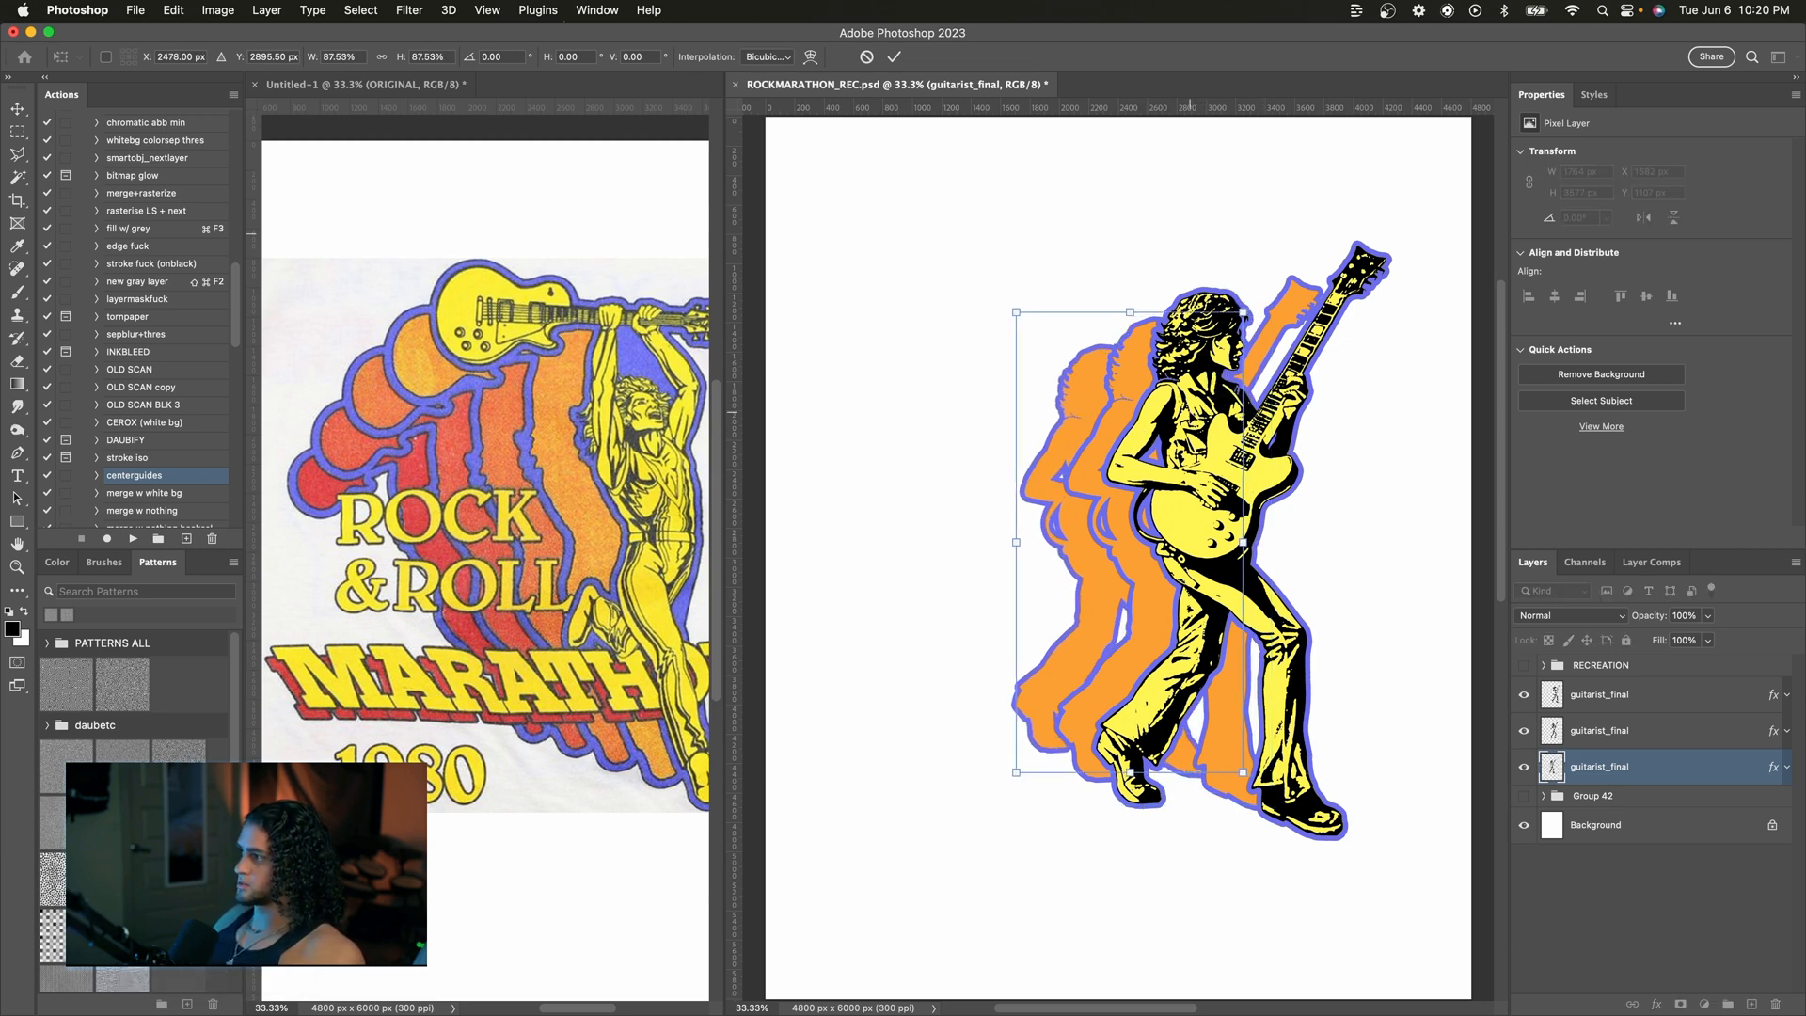
key("Return")
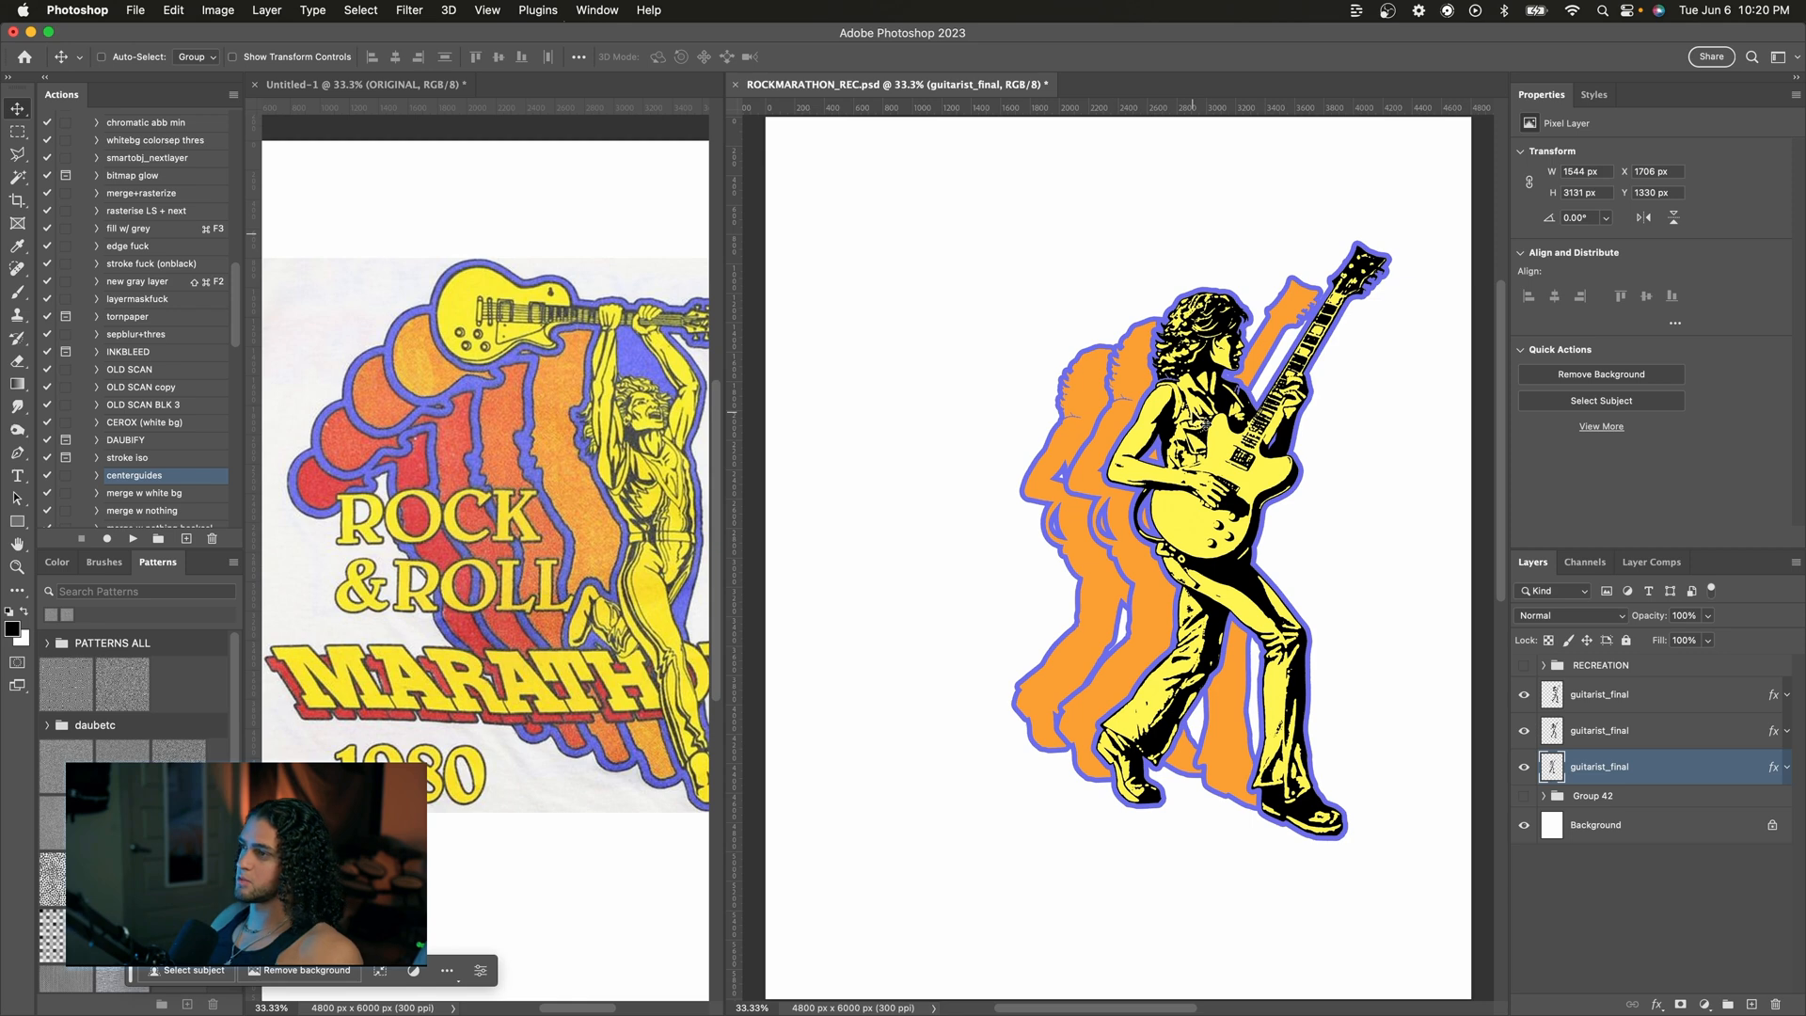
Step: Open the new copy's Color Overlay and adjust its orange color
left_click(1787, 767)
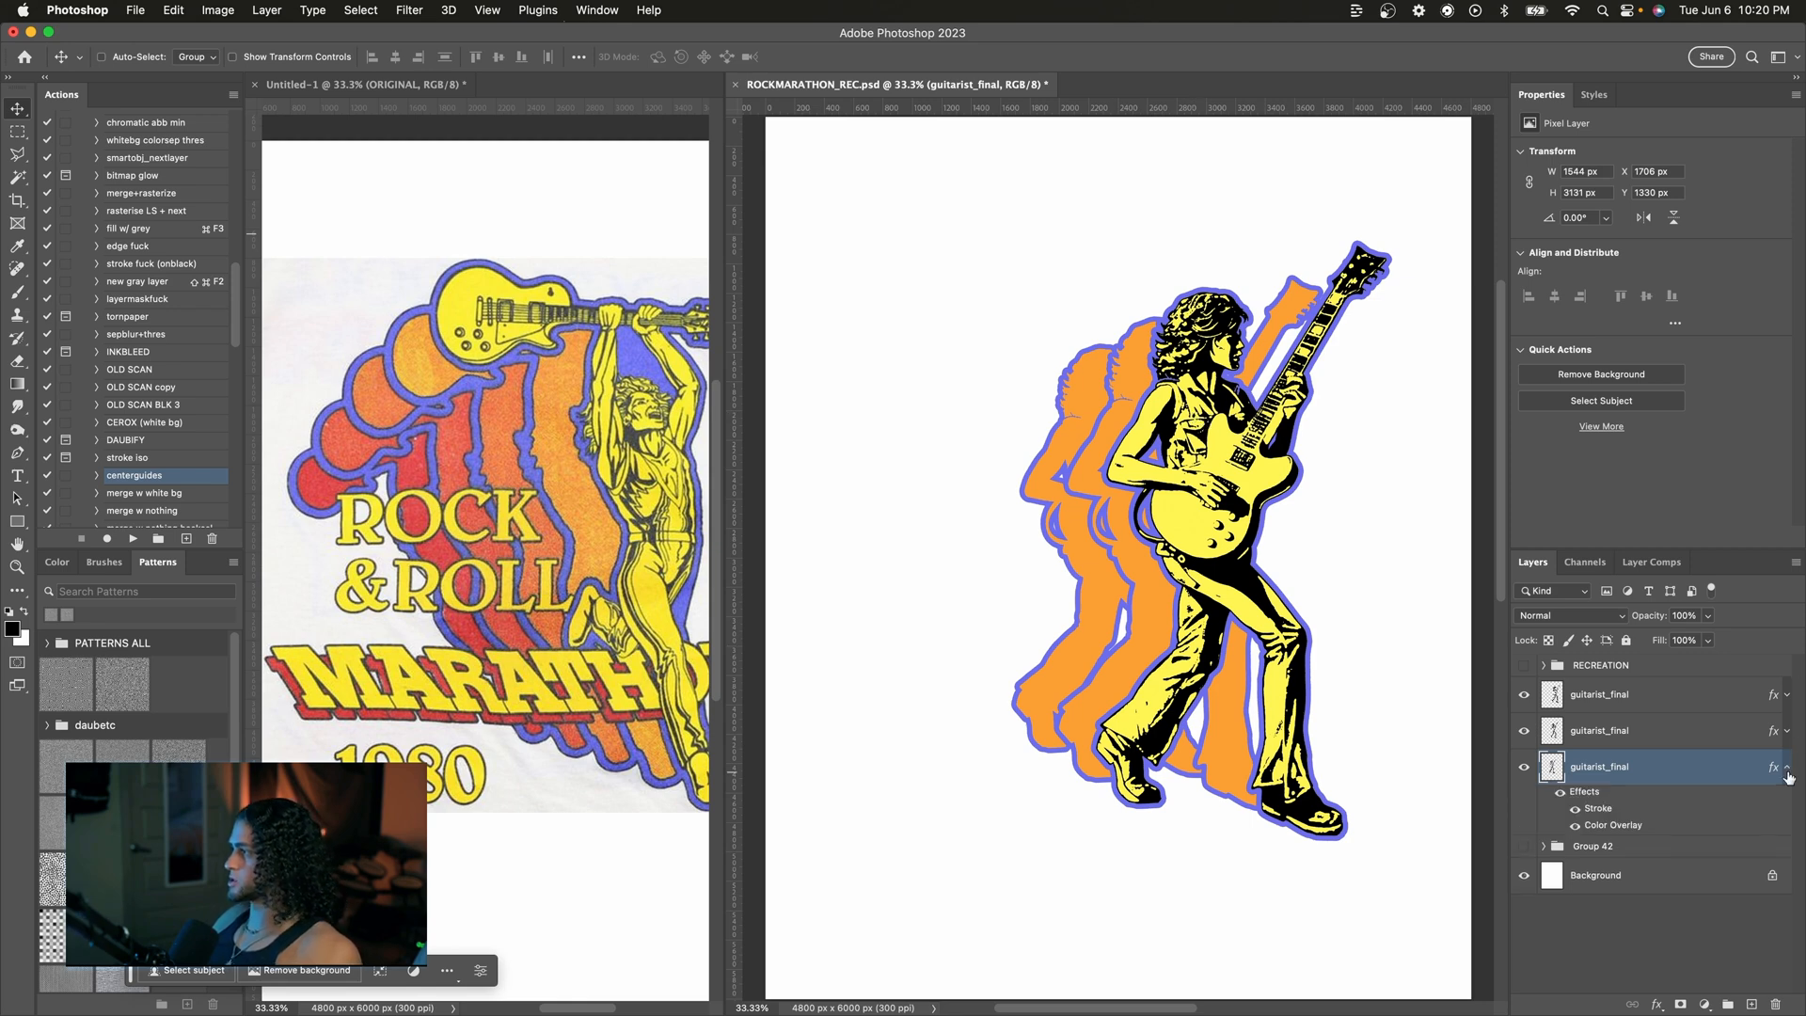
double_click(1635, 824)
left_click_drag(1075, 83, 1234, 167)
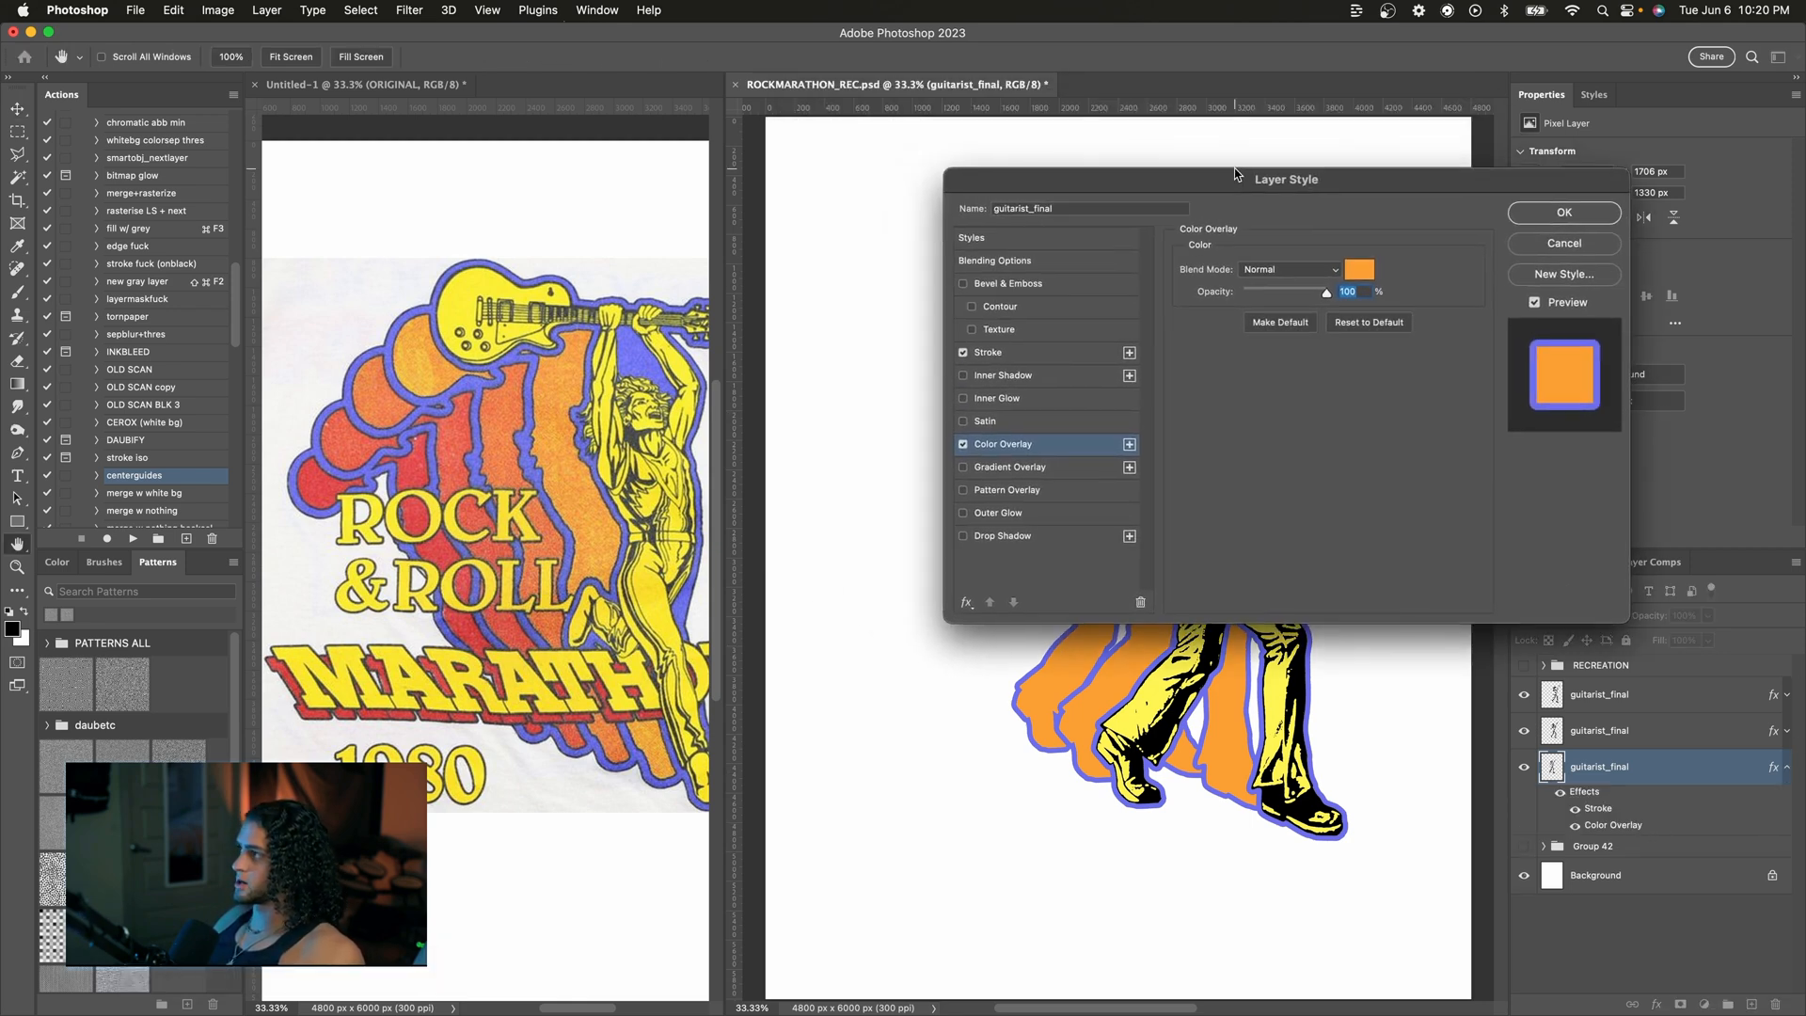
left_click(1358, 270)
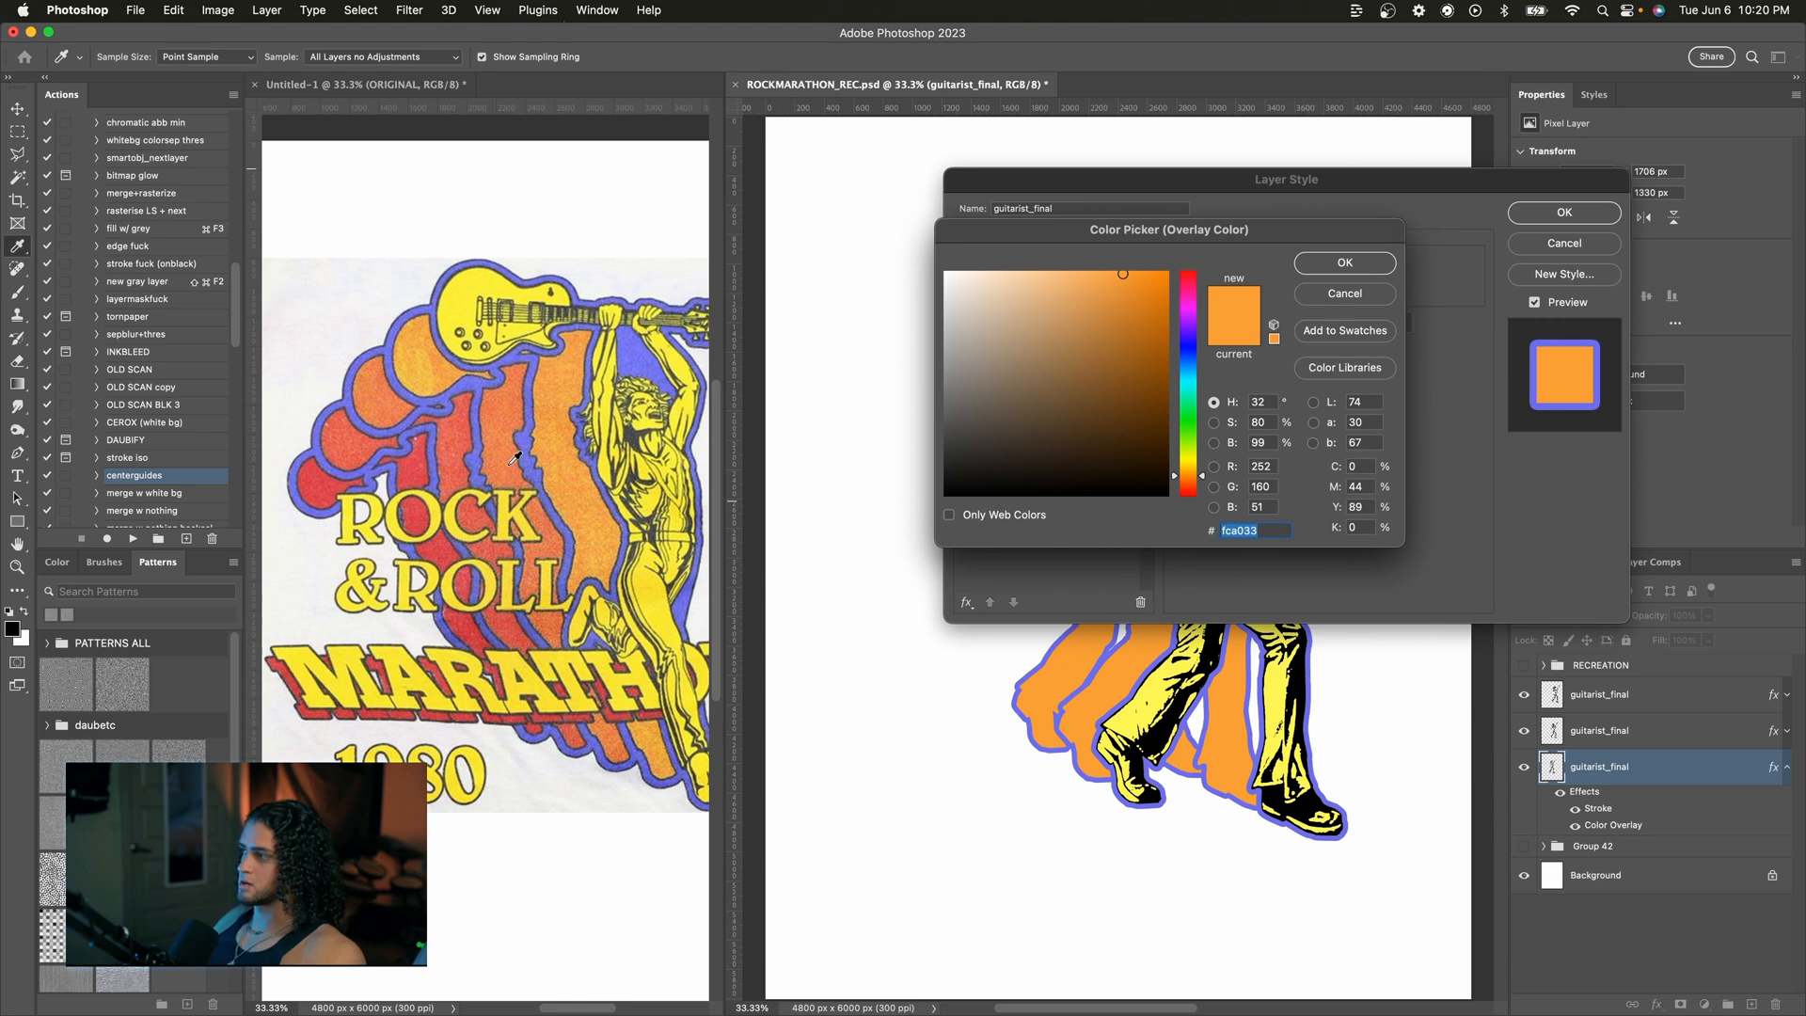
left_click(1344, 263)
left_click(1641, 183)
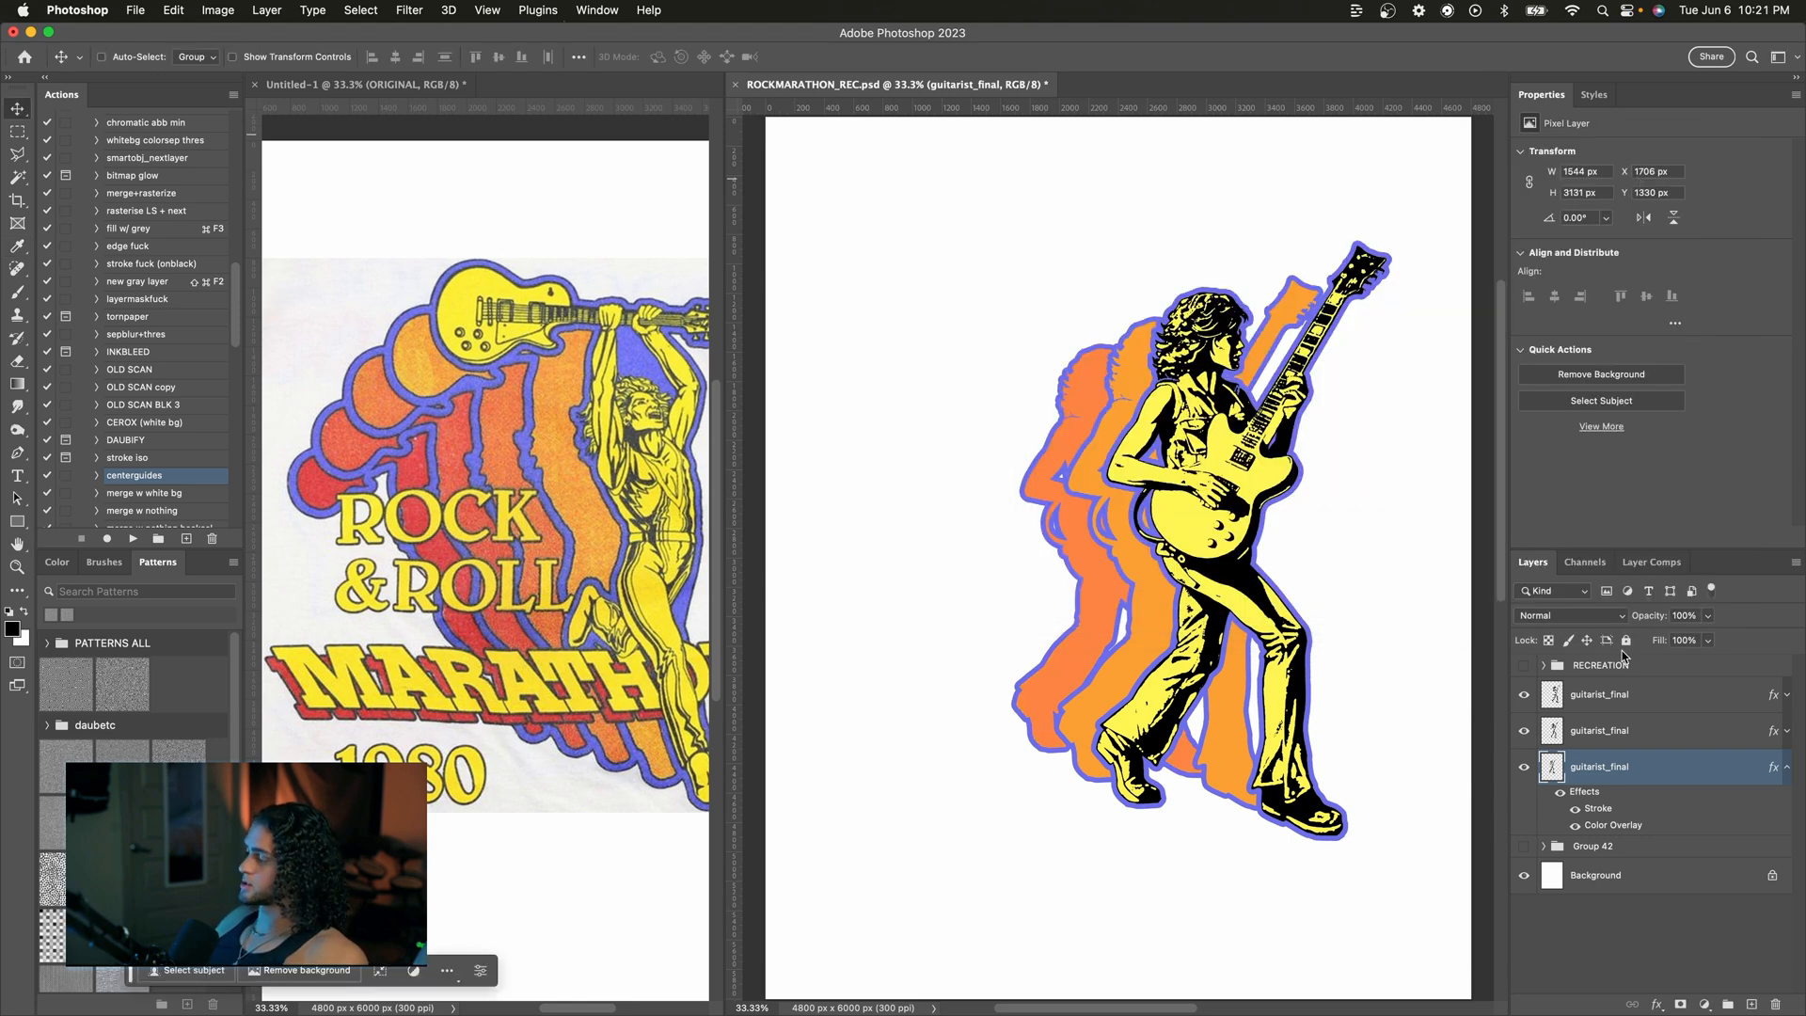
Step: Duplicate that copy, shift it further left and scale it down to about 85% behind the others
key("super+j")
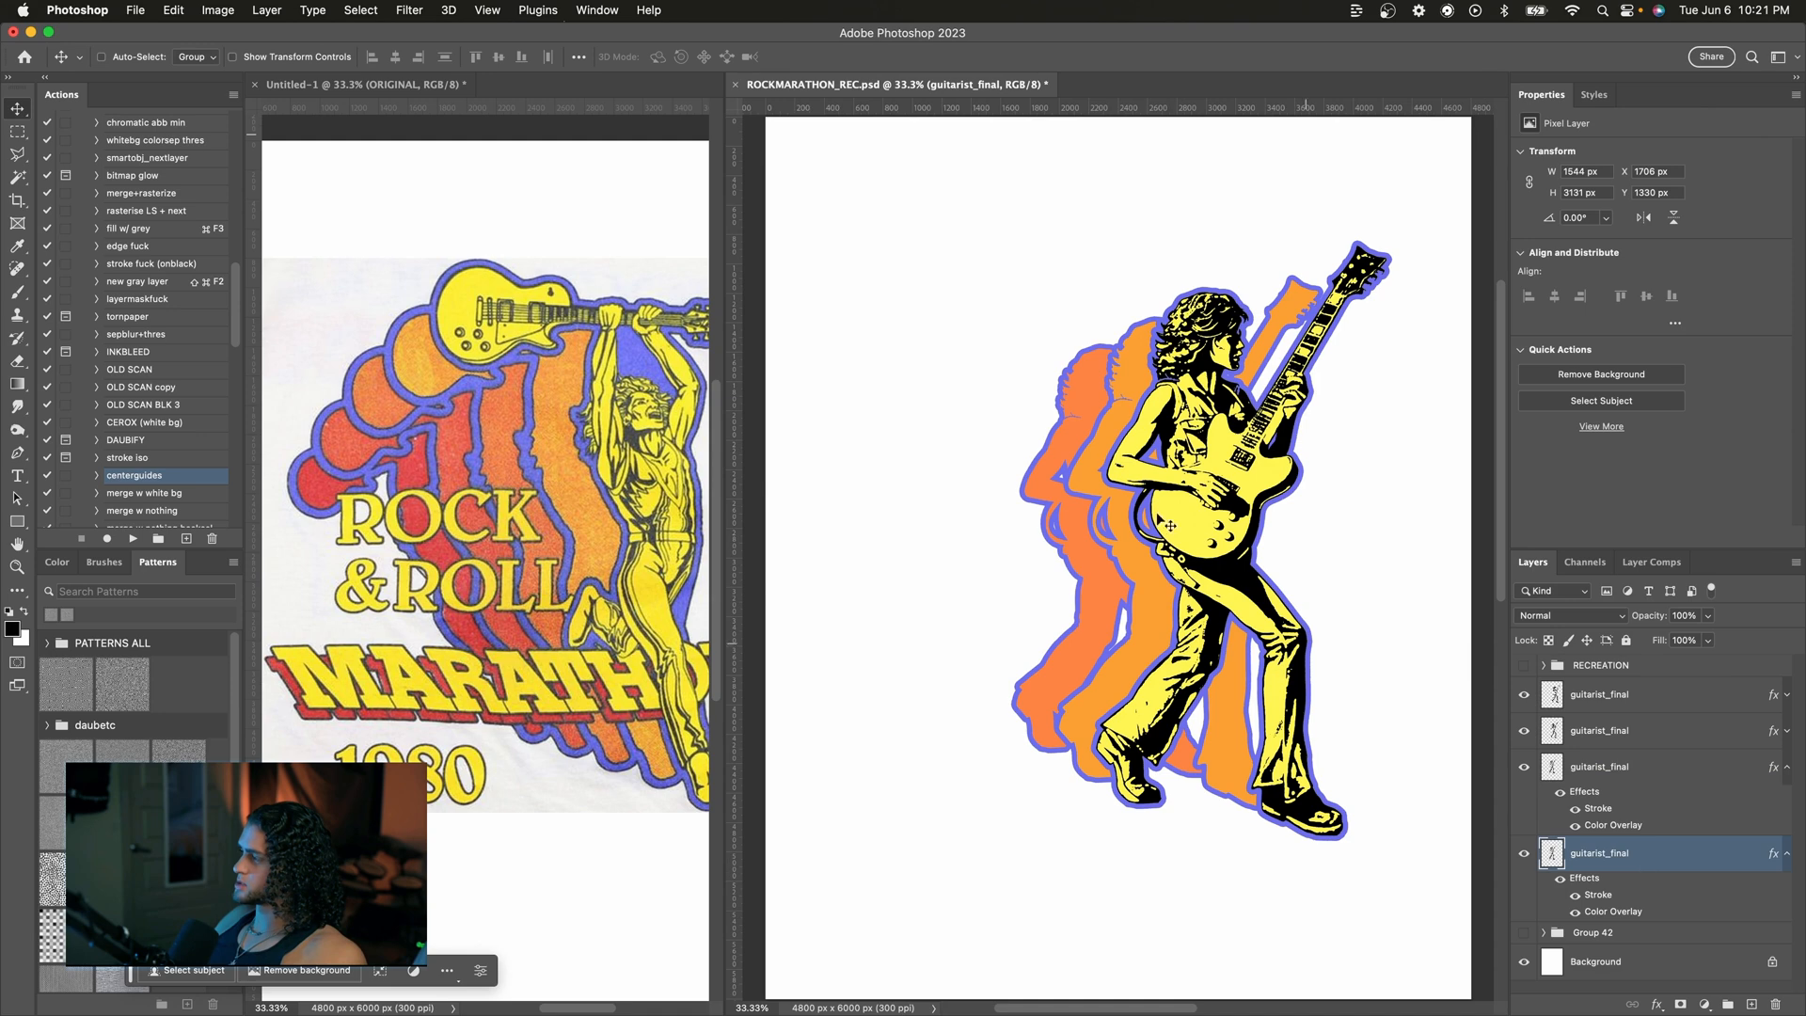
left_click_drag(1140, 447, 1108, 445)
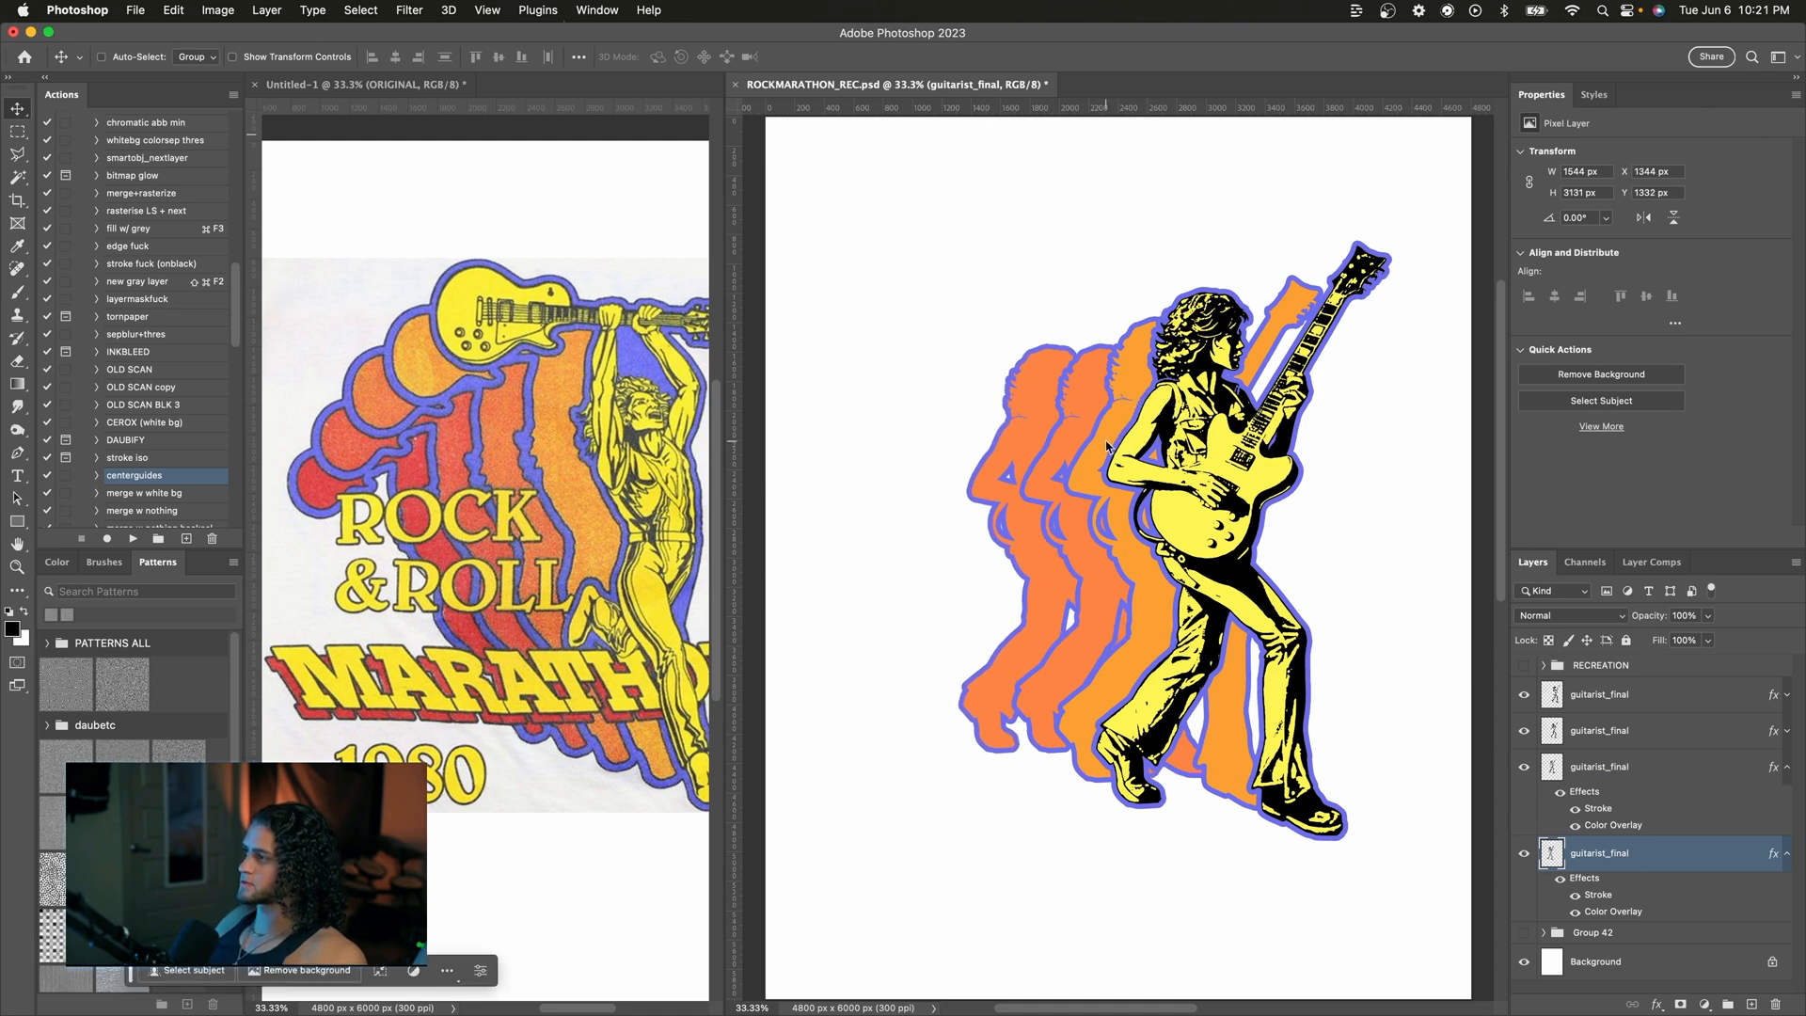
key("super+t")
left_click_drag(1189, 313, 1172, 345)
key("Return")
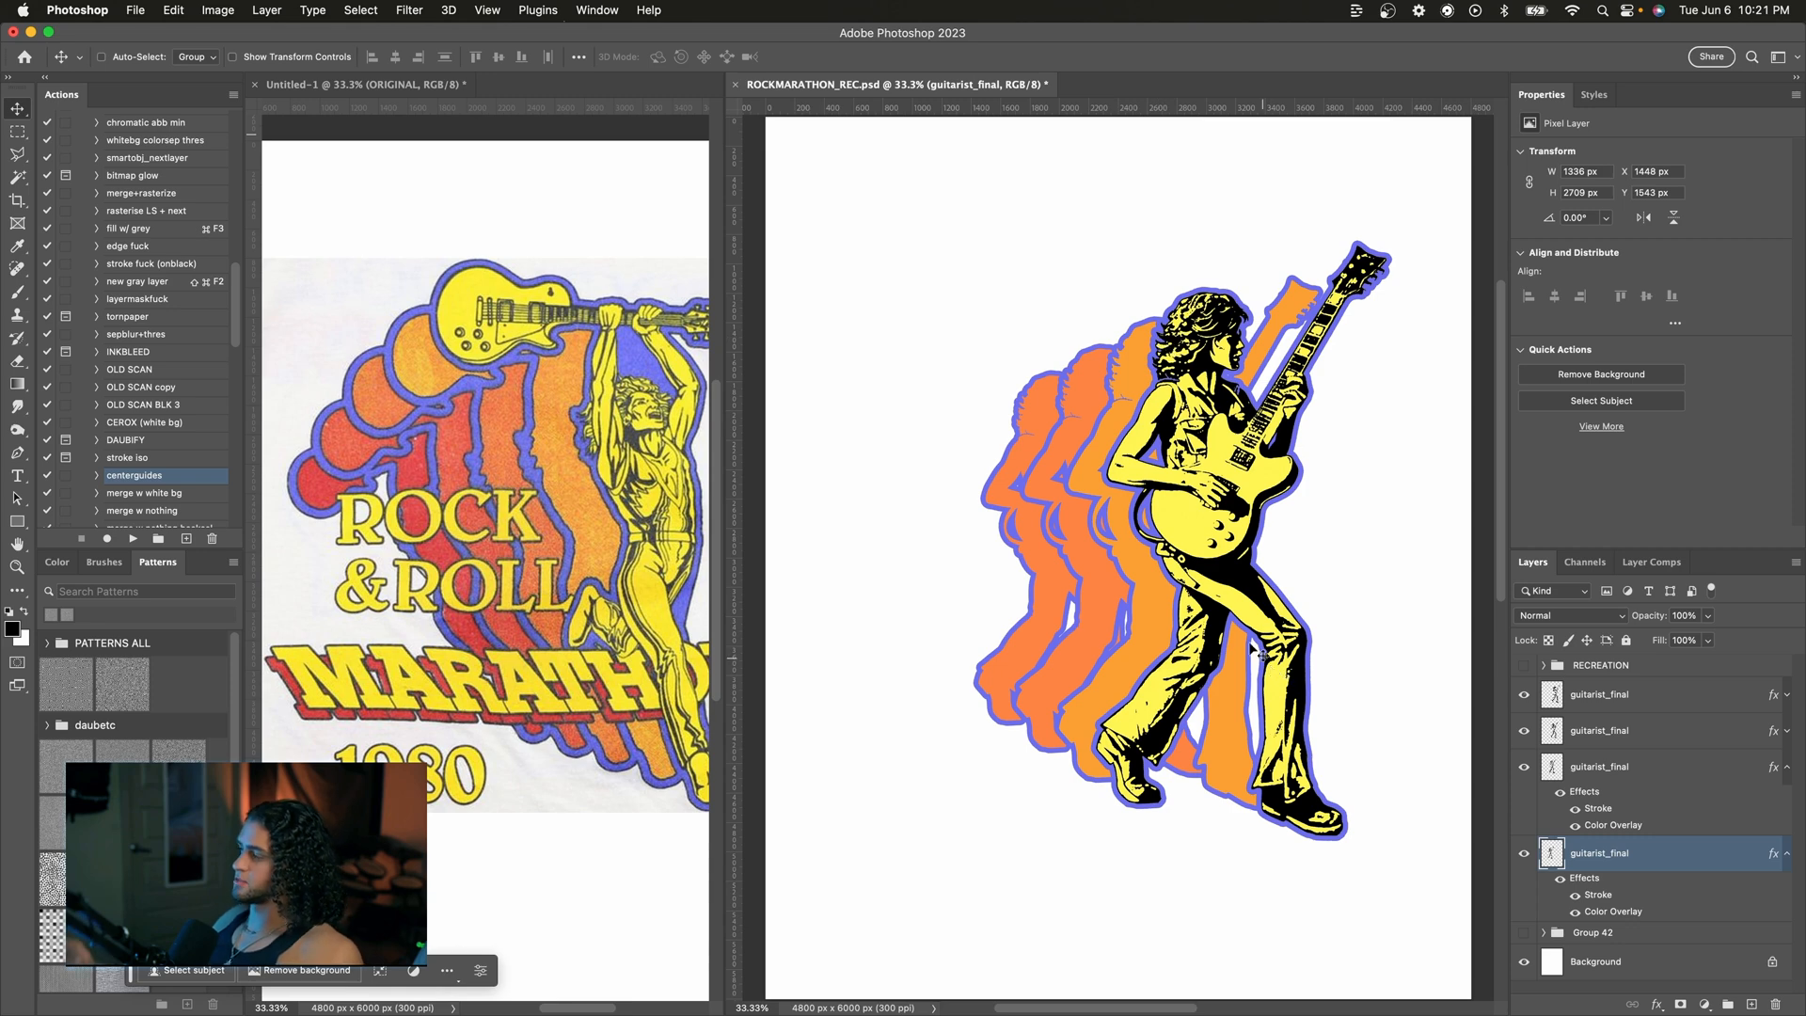
key("super+z")
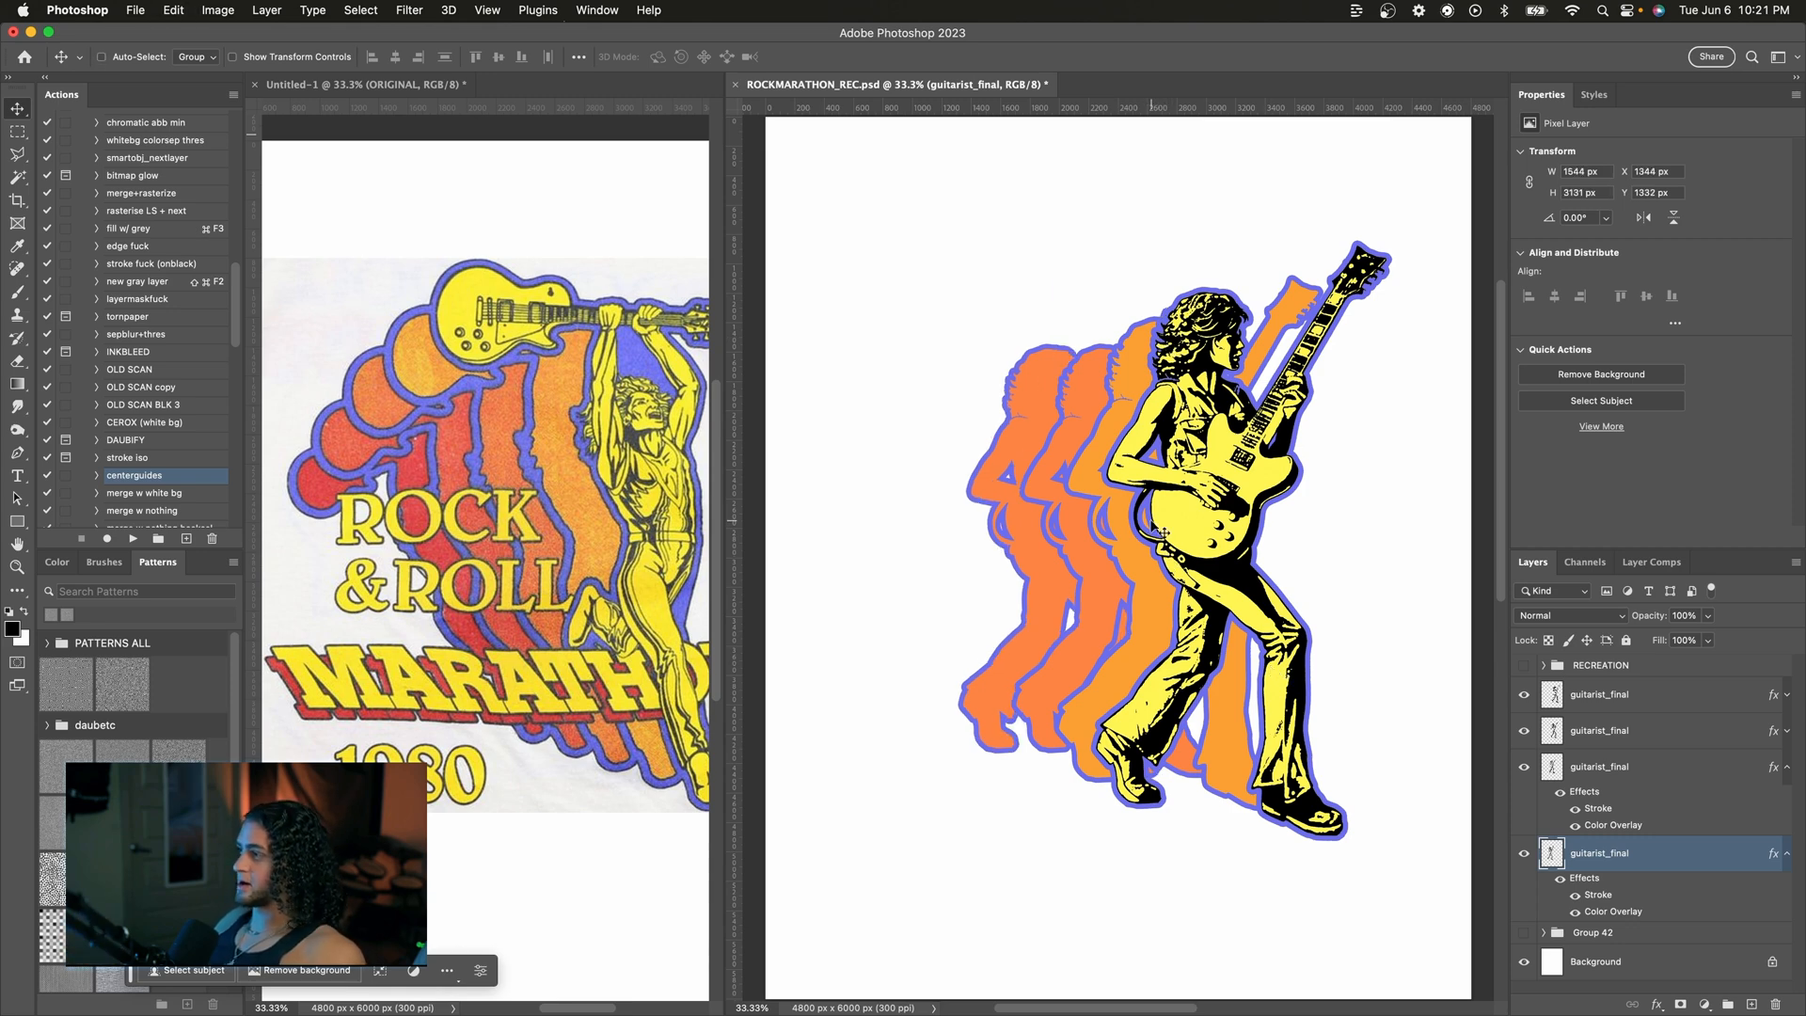
key("super+t")
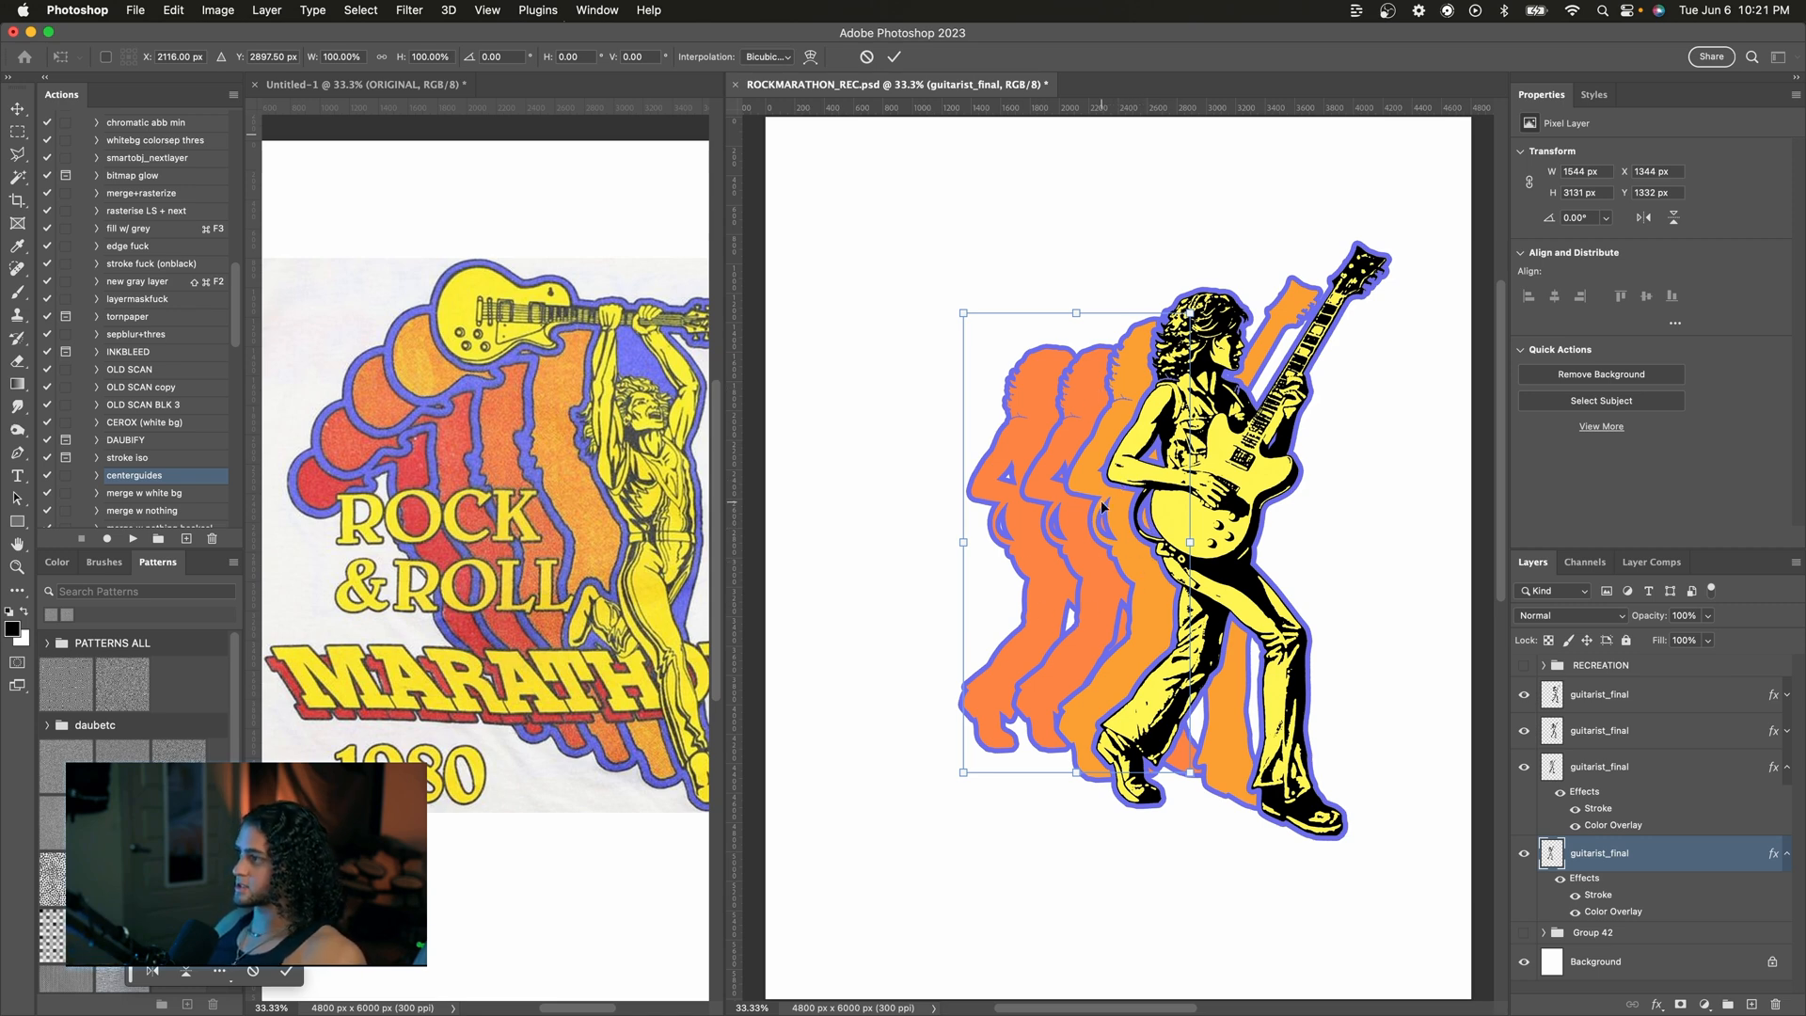
left_click_drag(1188, 313, 1117, 389)
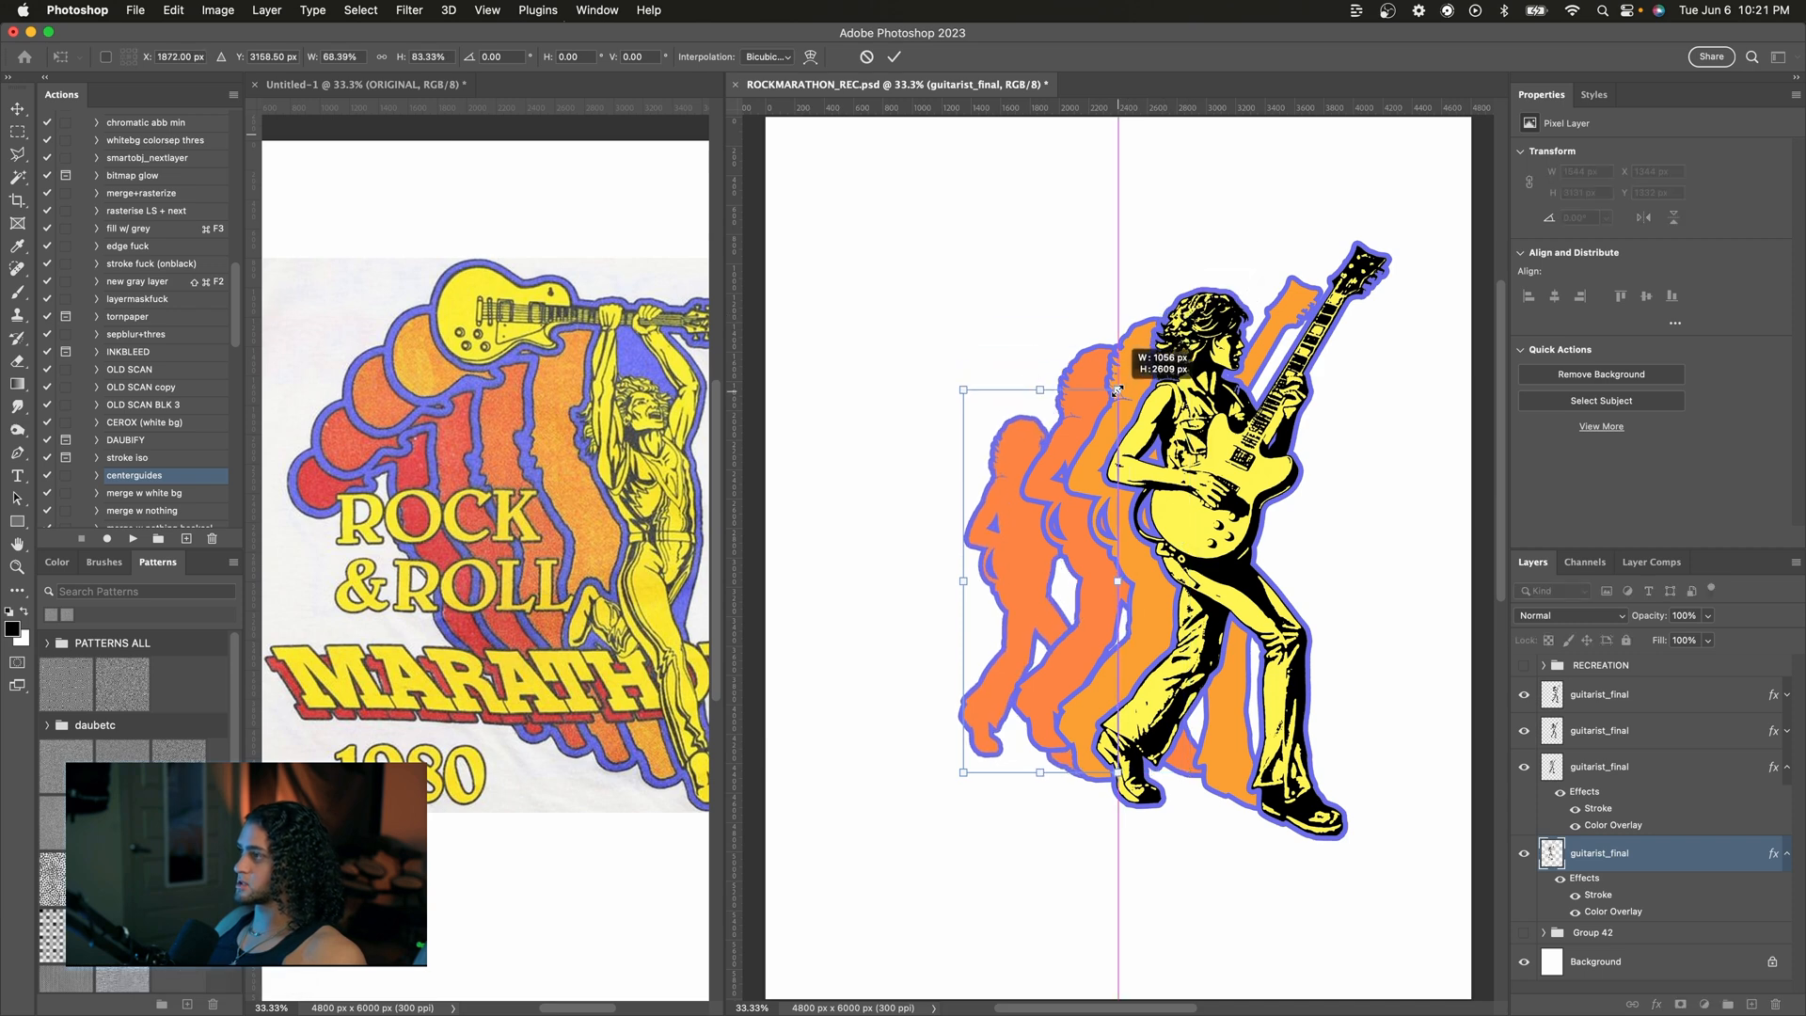
key("super+z")
left_click_drag(1188, 311, 1157, 360)
key("super+z")
left_click_drag(1190, 313, 1155, 341)
key("super+z")
key("Return")
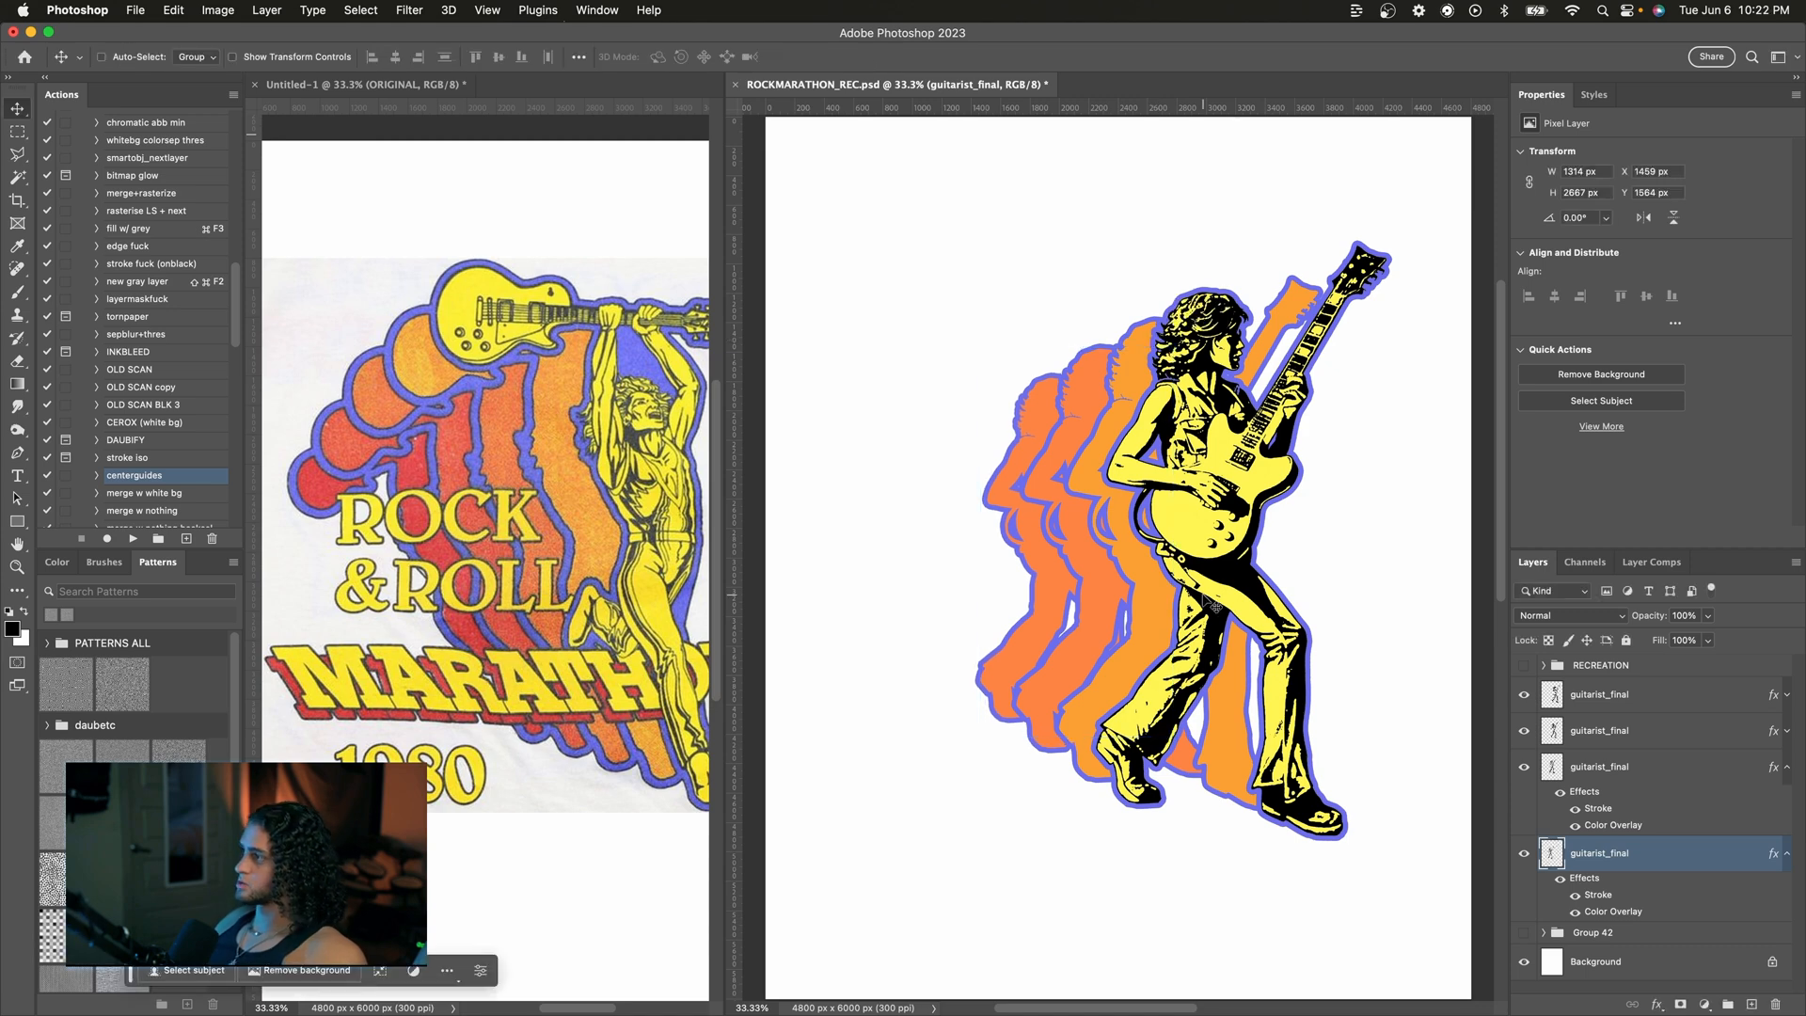
Step: Change the fourth figure's Color Overlay to a redder orange
double_click(1603, 912)
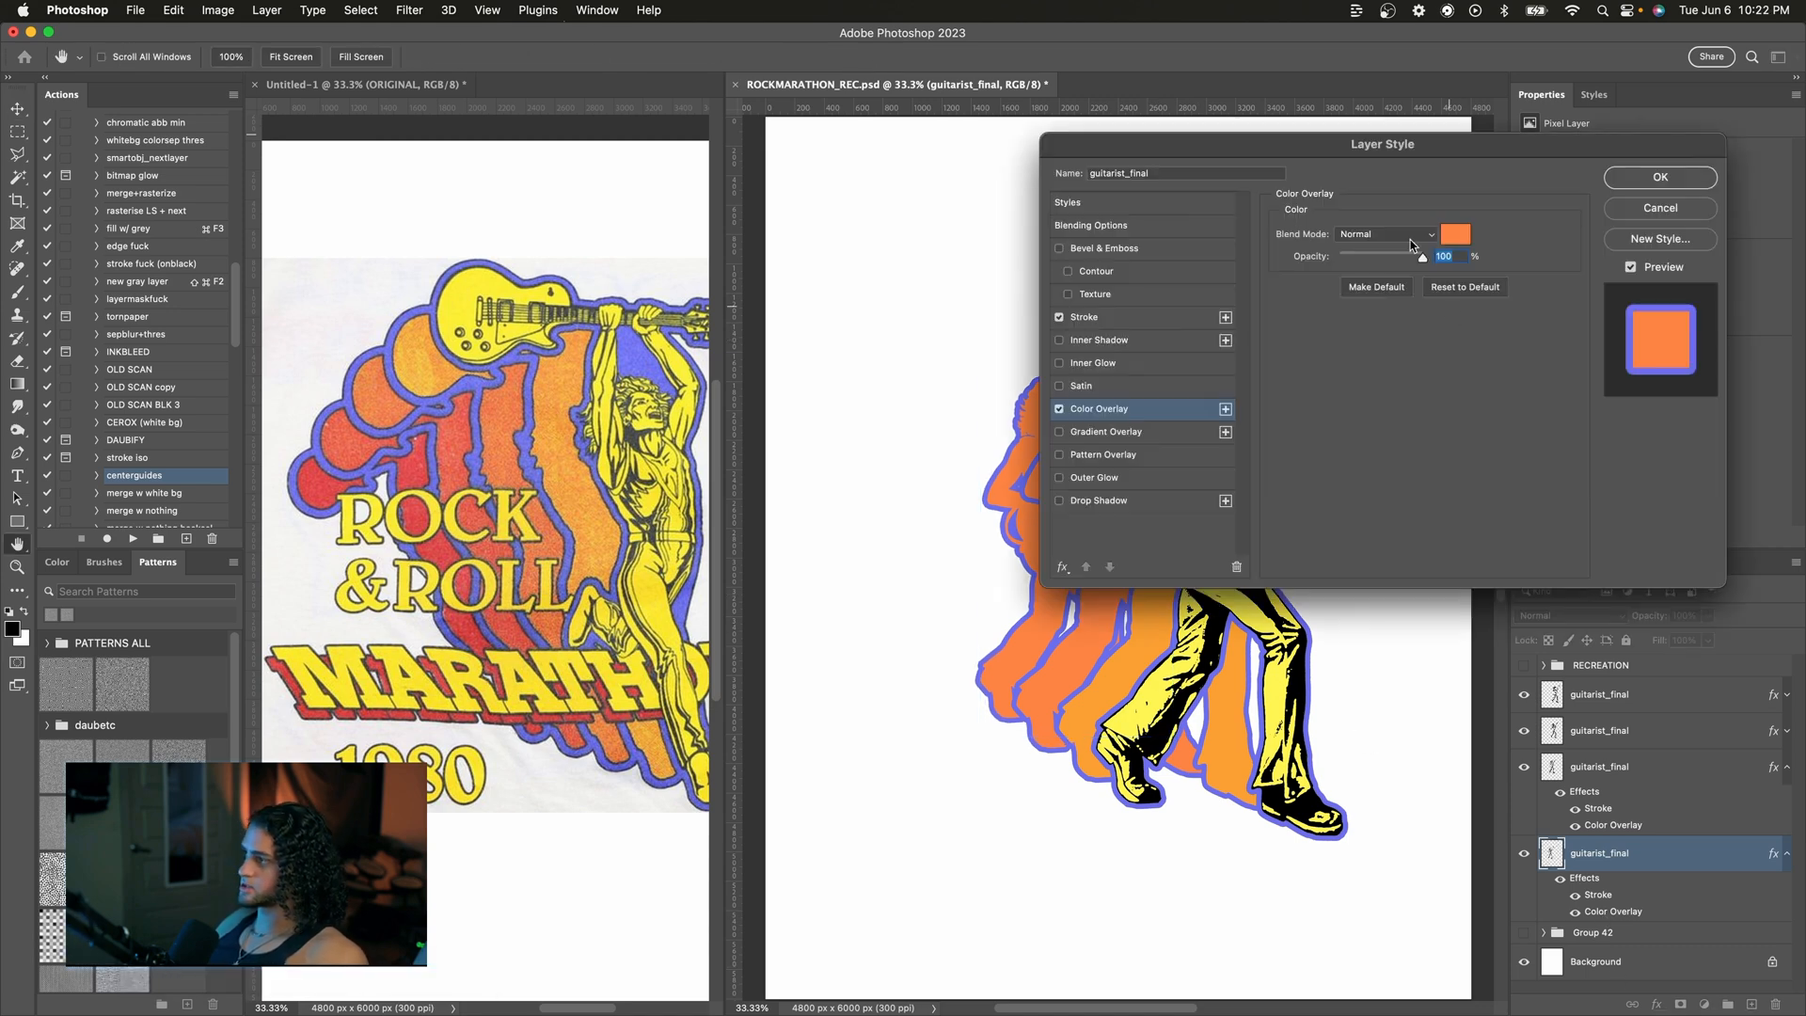
left_click(1584, 241)
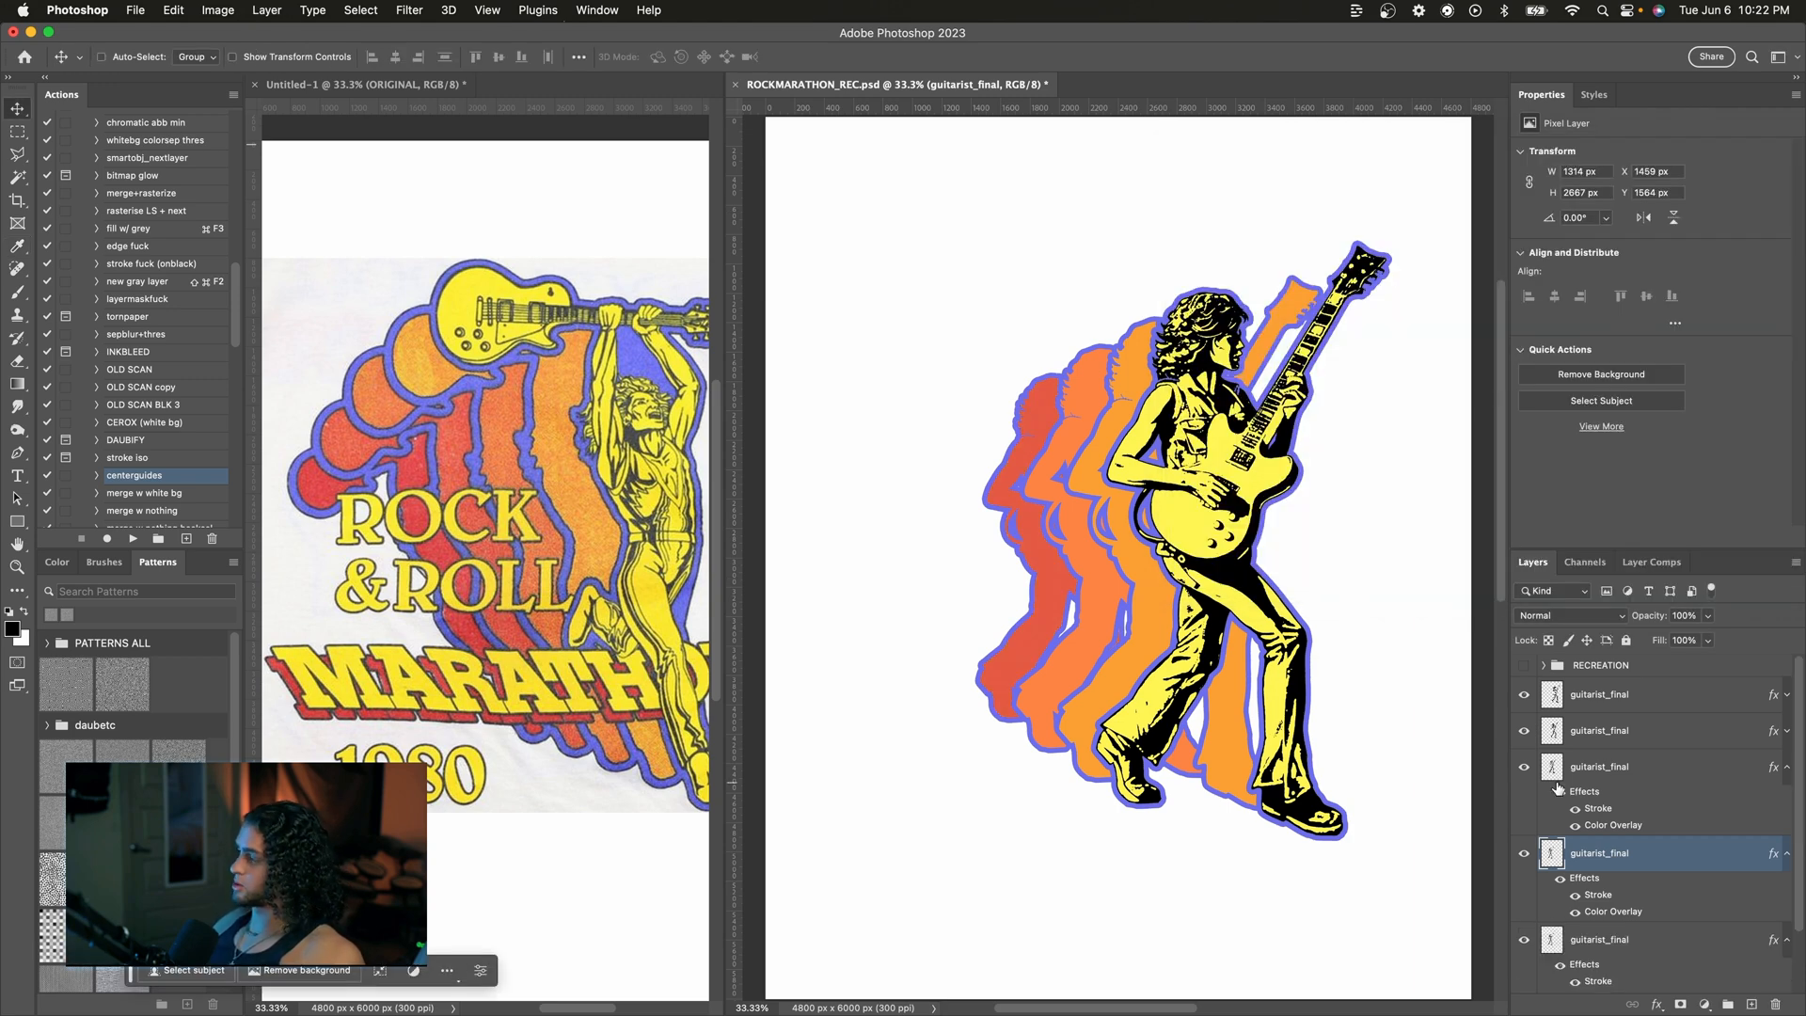
Step: Move the lowest copy further left and scale it down to about 86% at the back of the row
left_click(1664, 936)
key("super+t")
left_click_drag(1079, 477, 1026, 478)
left_click_drag(1121, 346, 1107, 375)
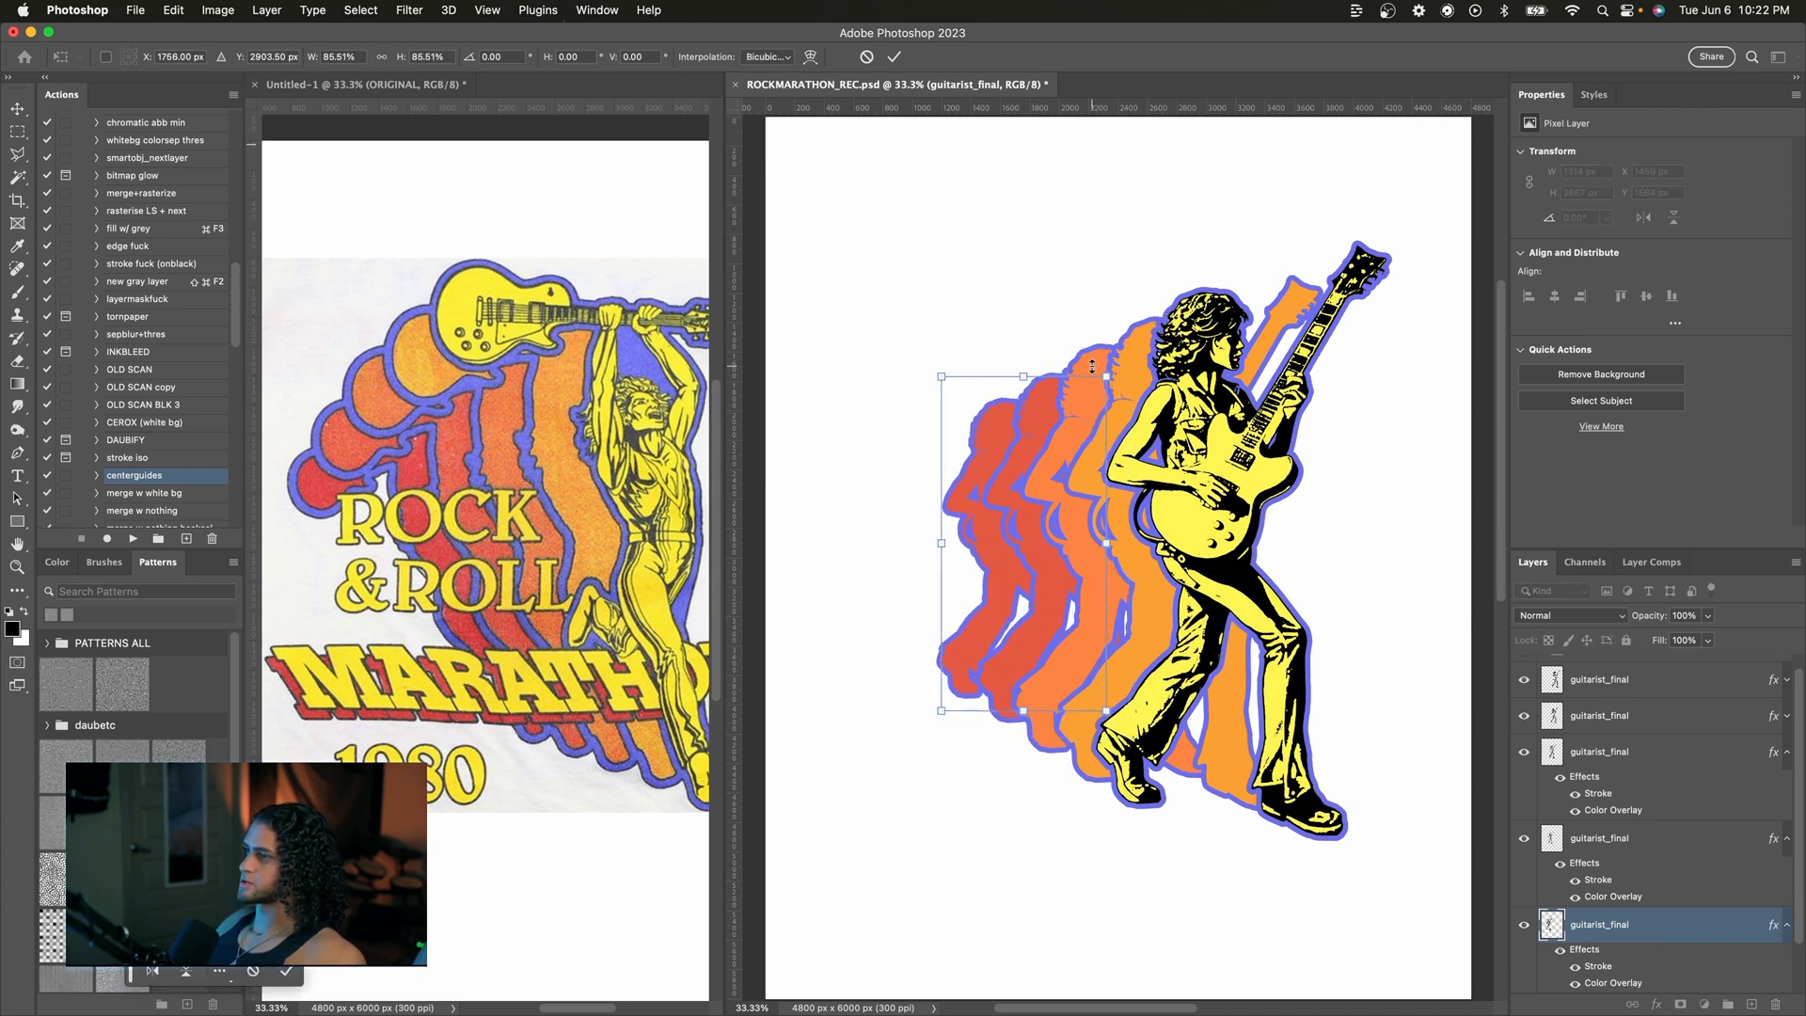
key("Return")
Step: Set the lowest copy's Color Overlay to red d74c35, sampled from the red silhouette in the original artwork
scroll(1708, 932, "down", 2)
double_click(1610, 924)
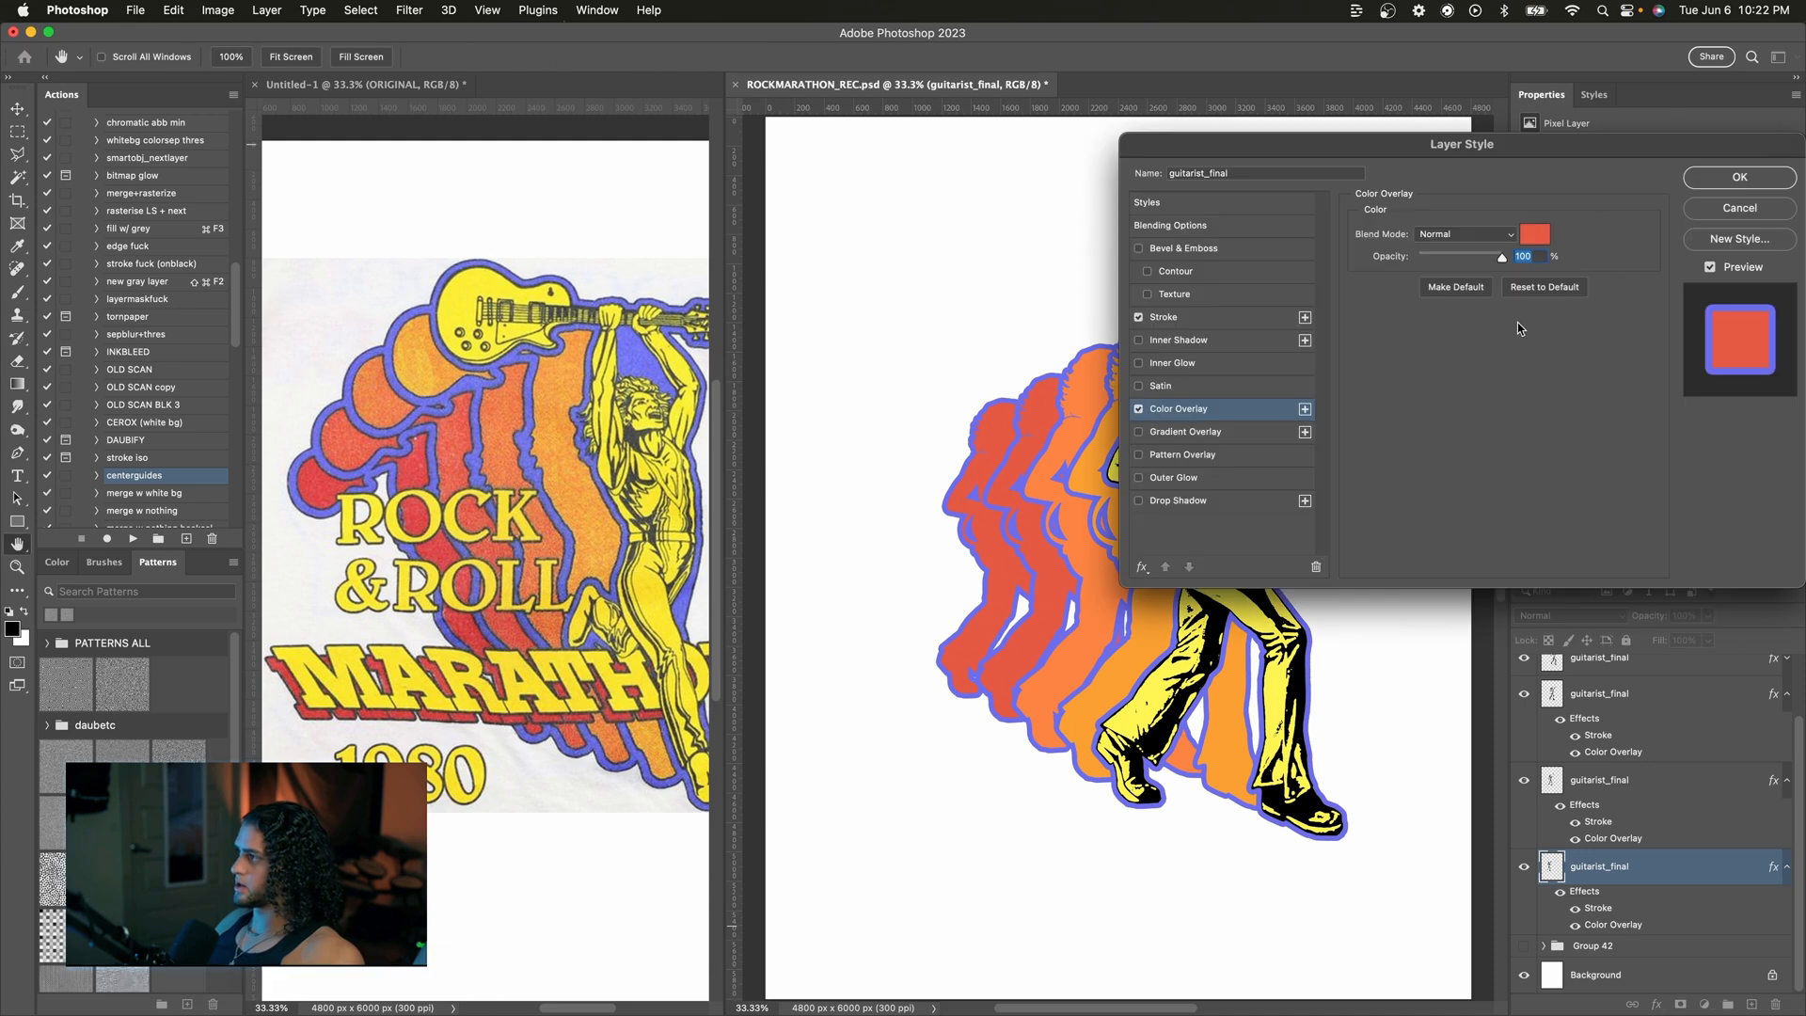
left_click(1534, 234)
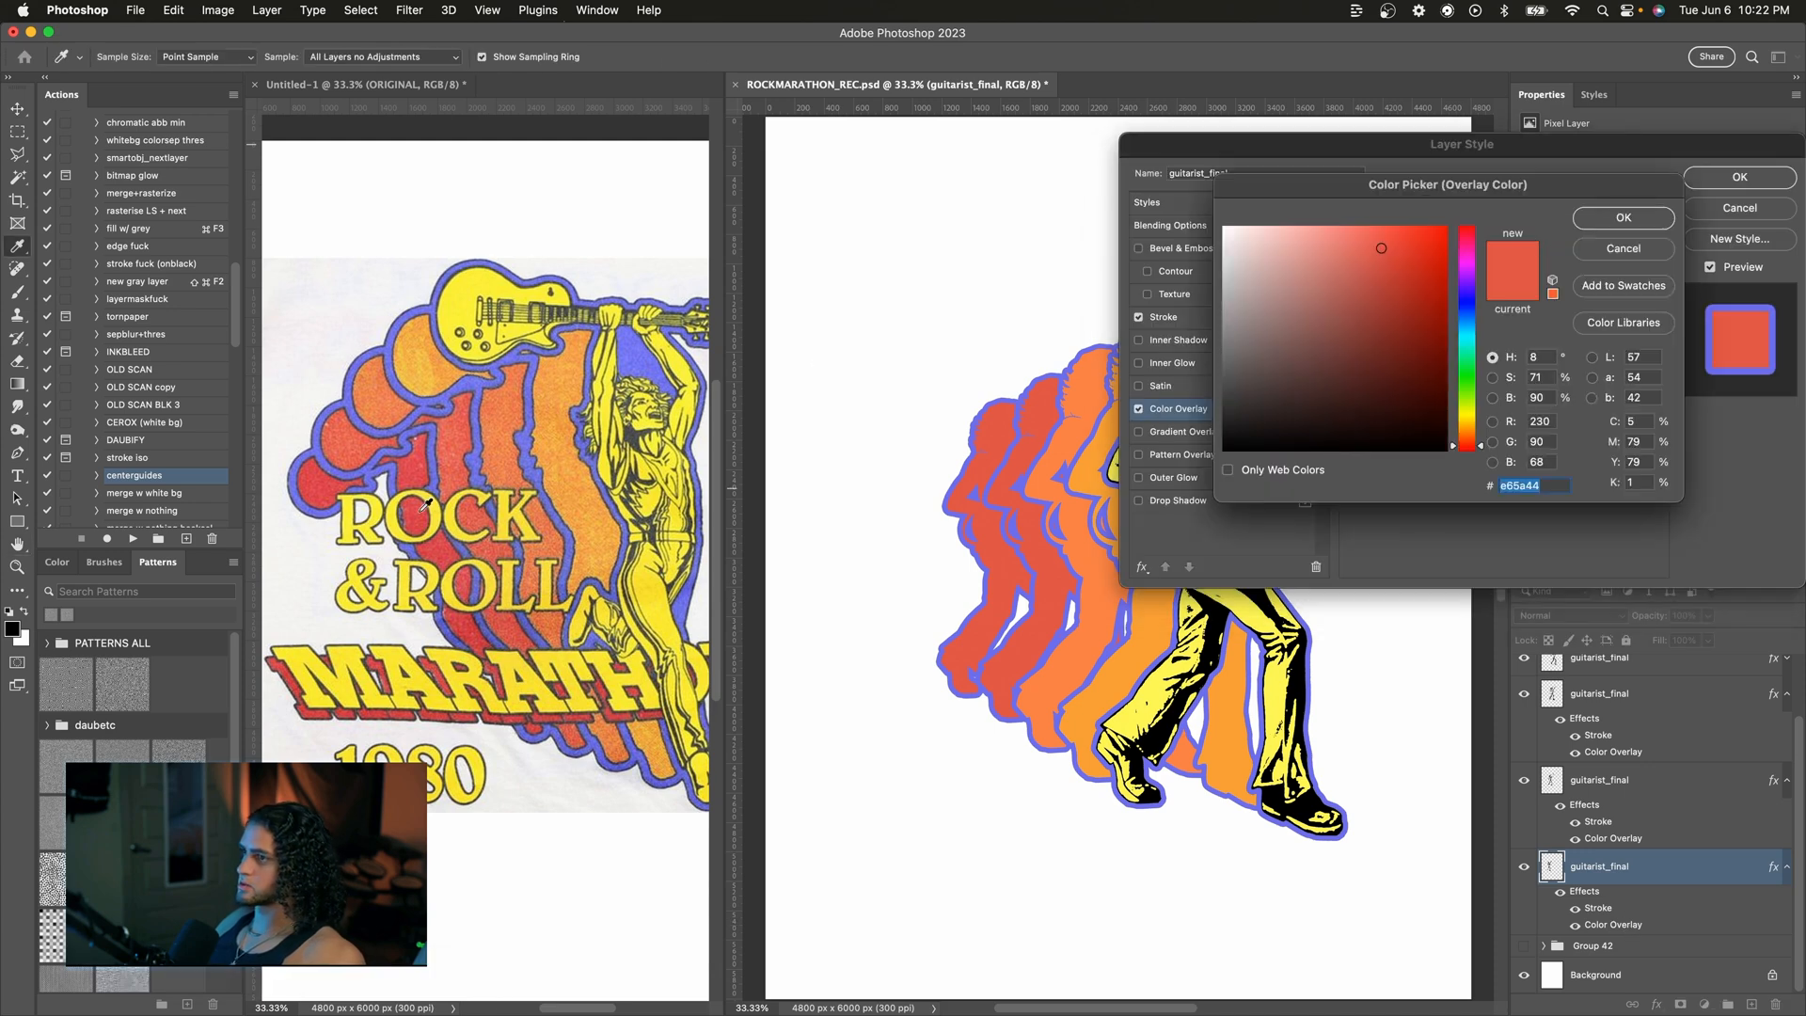
left_click(320, 478)
mouse_move(1405, 254)
left_mouse_down()
mouse_move(1405, 280)
mouse_move(1391, 259)
left_mouse_up()
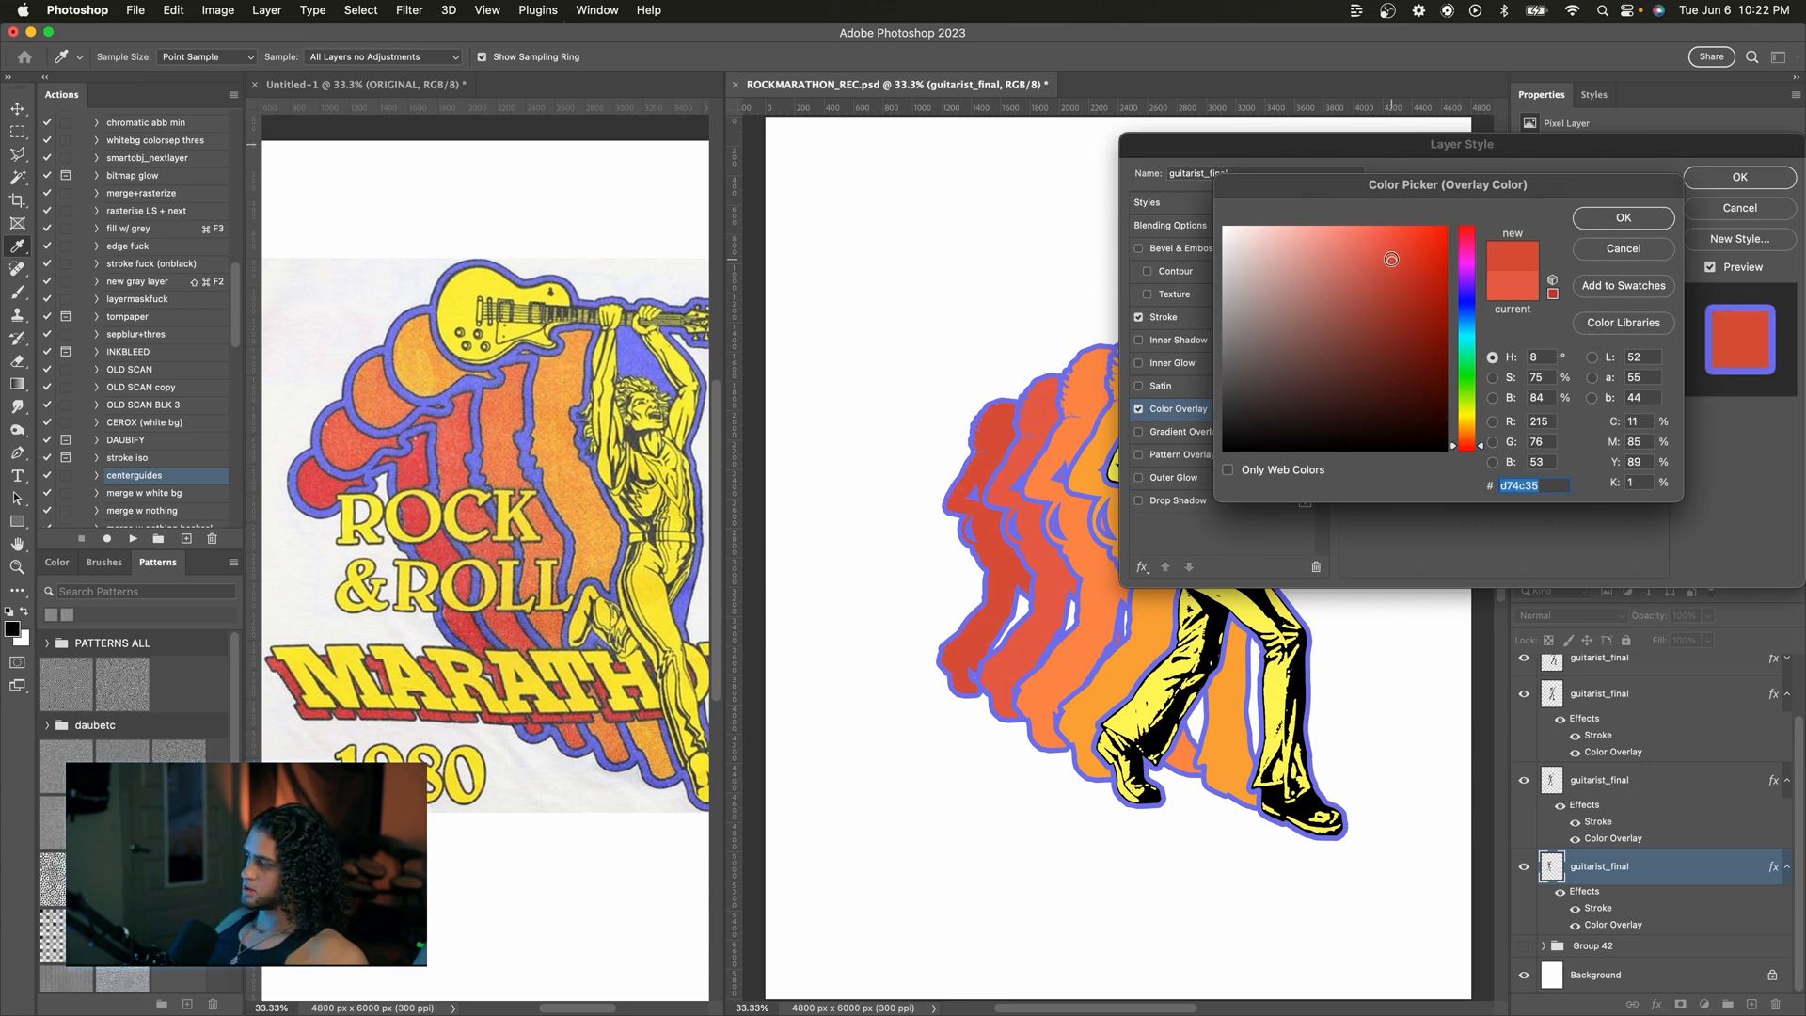
left_click(1623, 217)
key("Return")
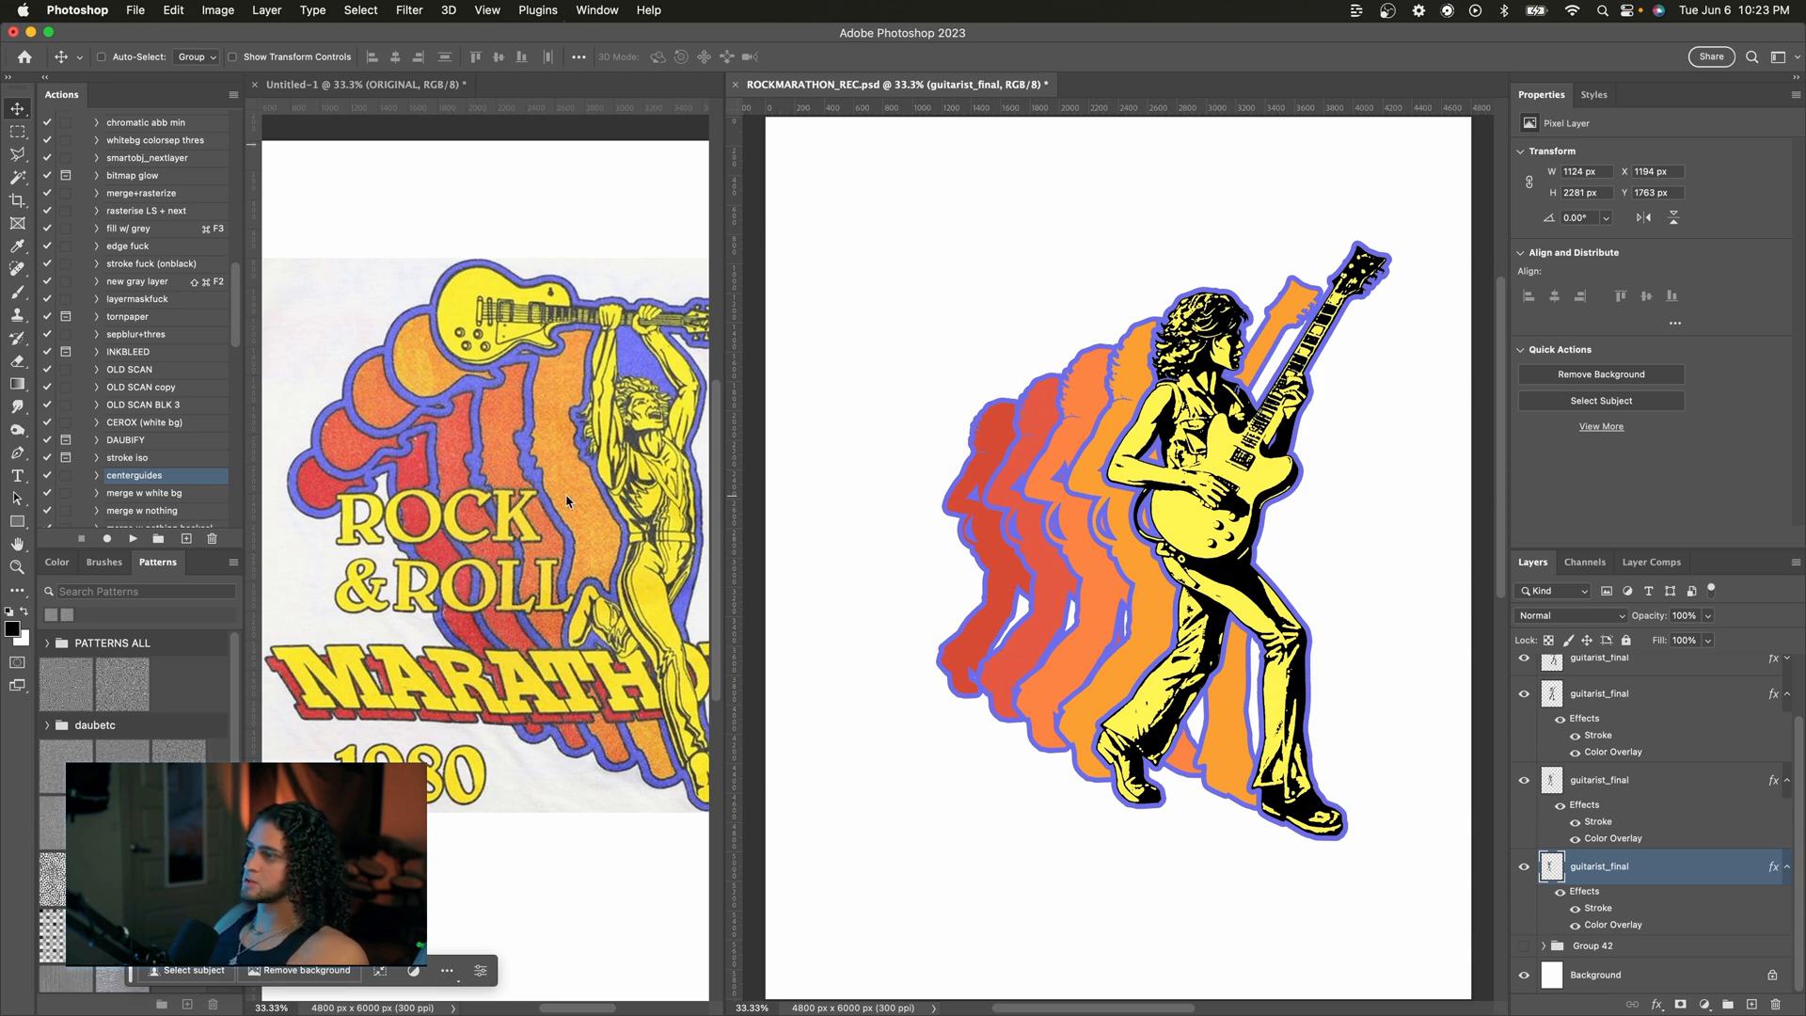
Step: Select the white gaps around the silhouettes with the Magic Wand and fill them on a new layer, then deselect
left_click(534, 481)
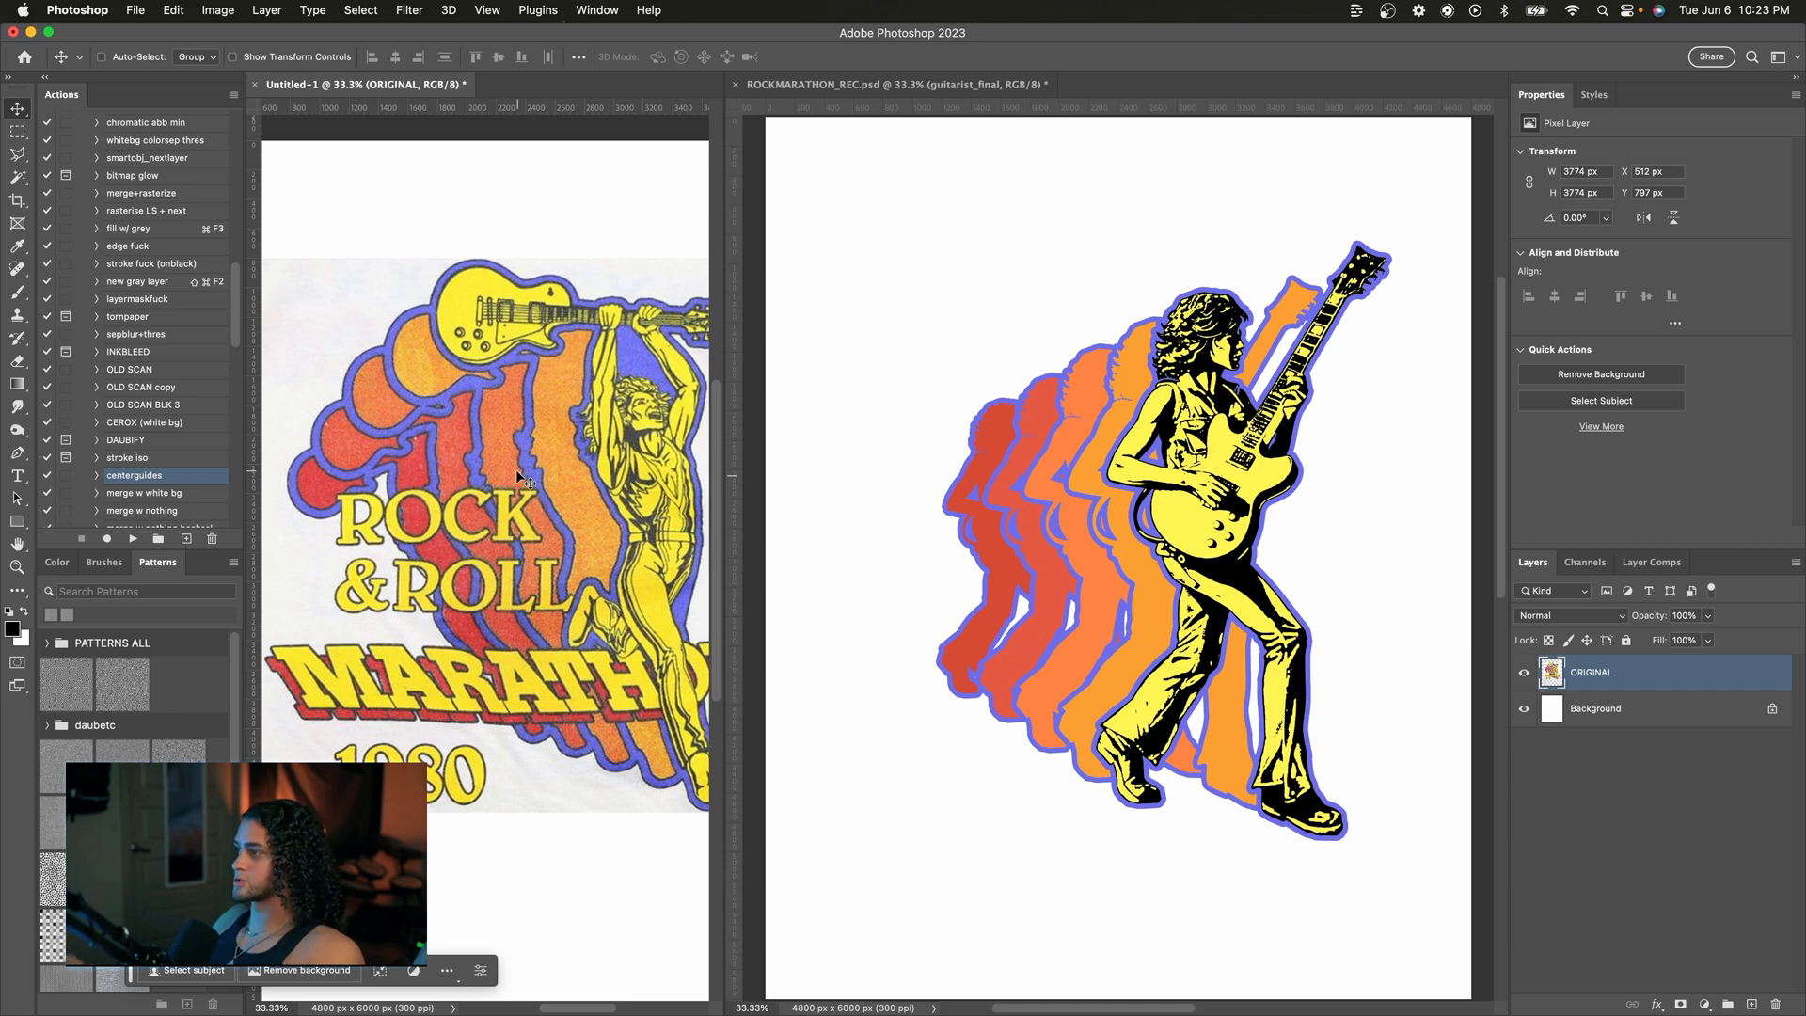
left_click(1426, 623)
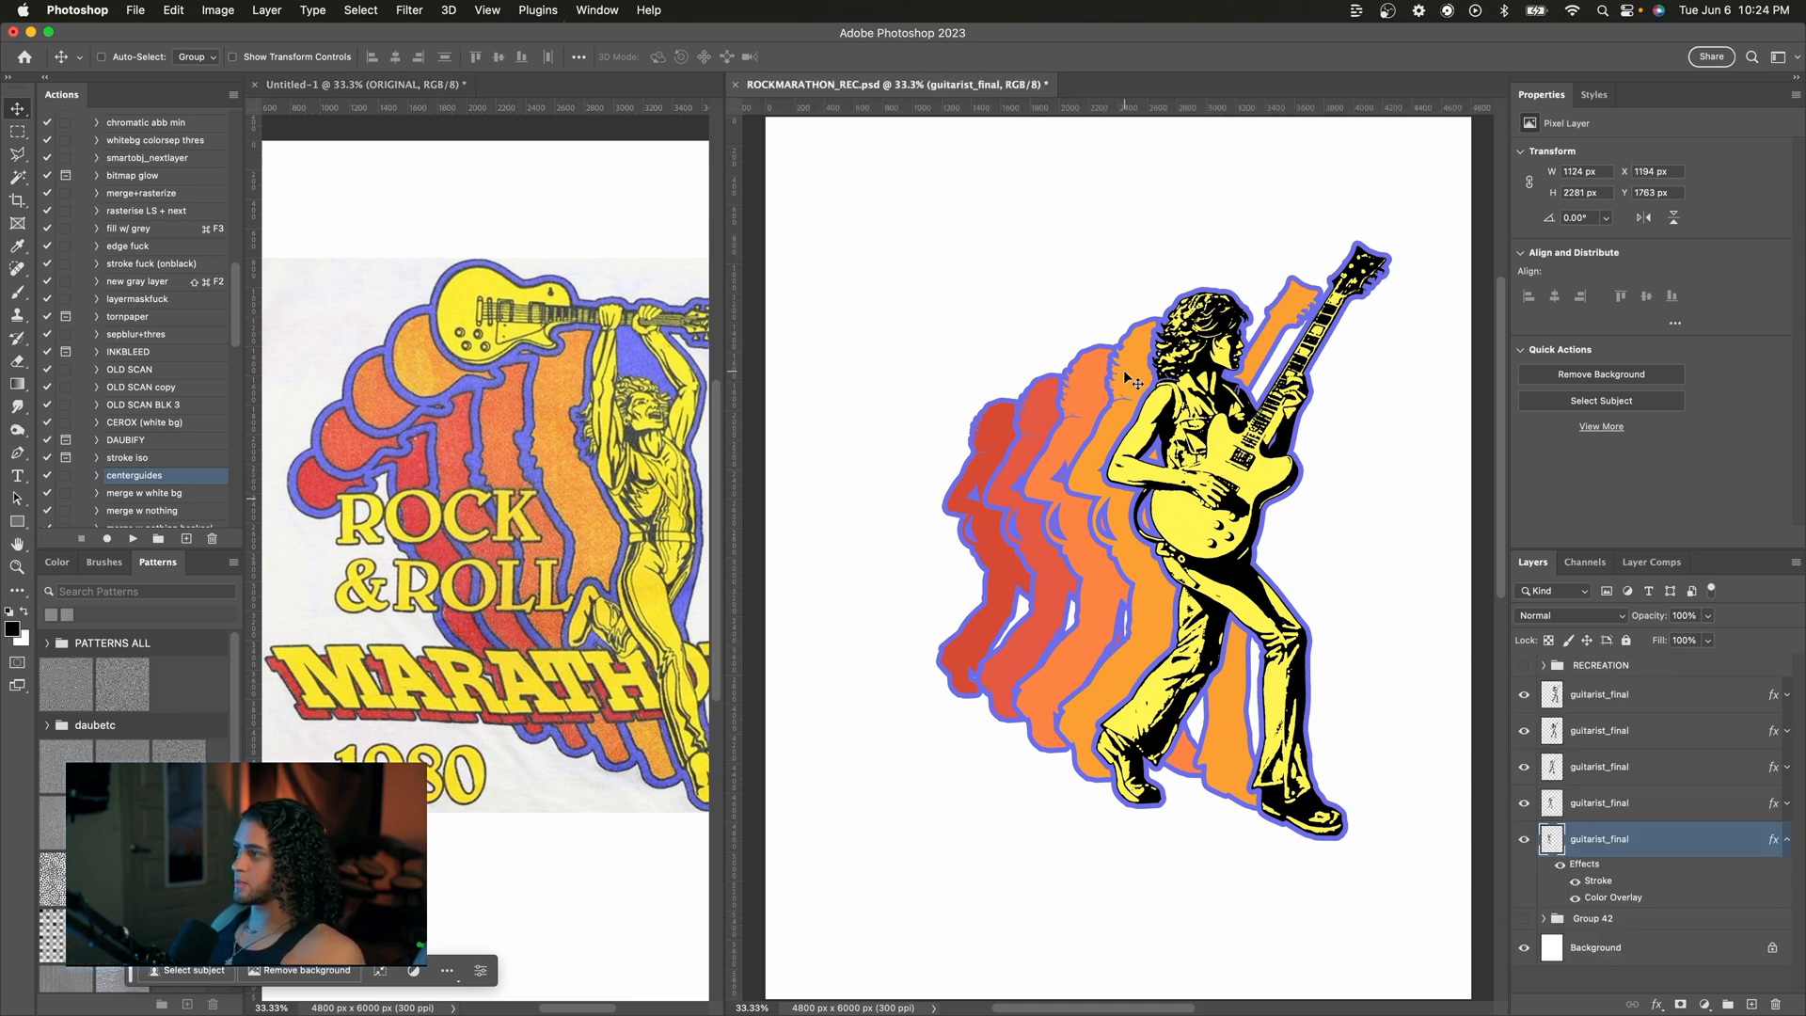
key("w")
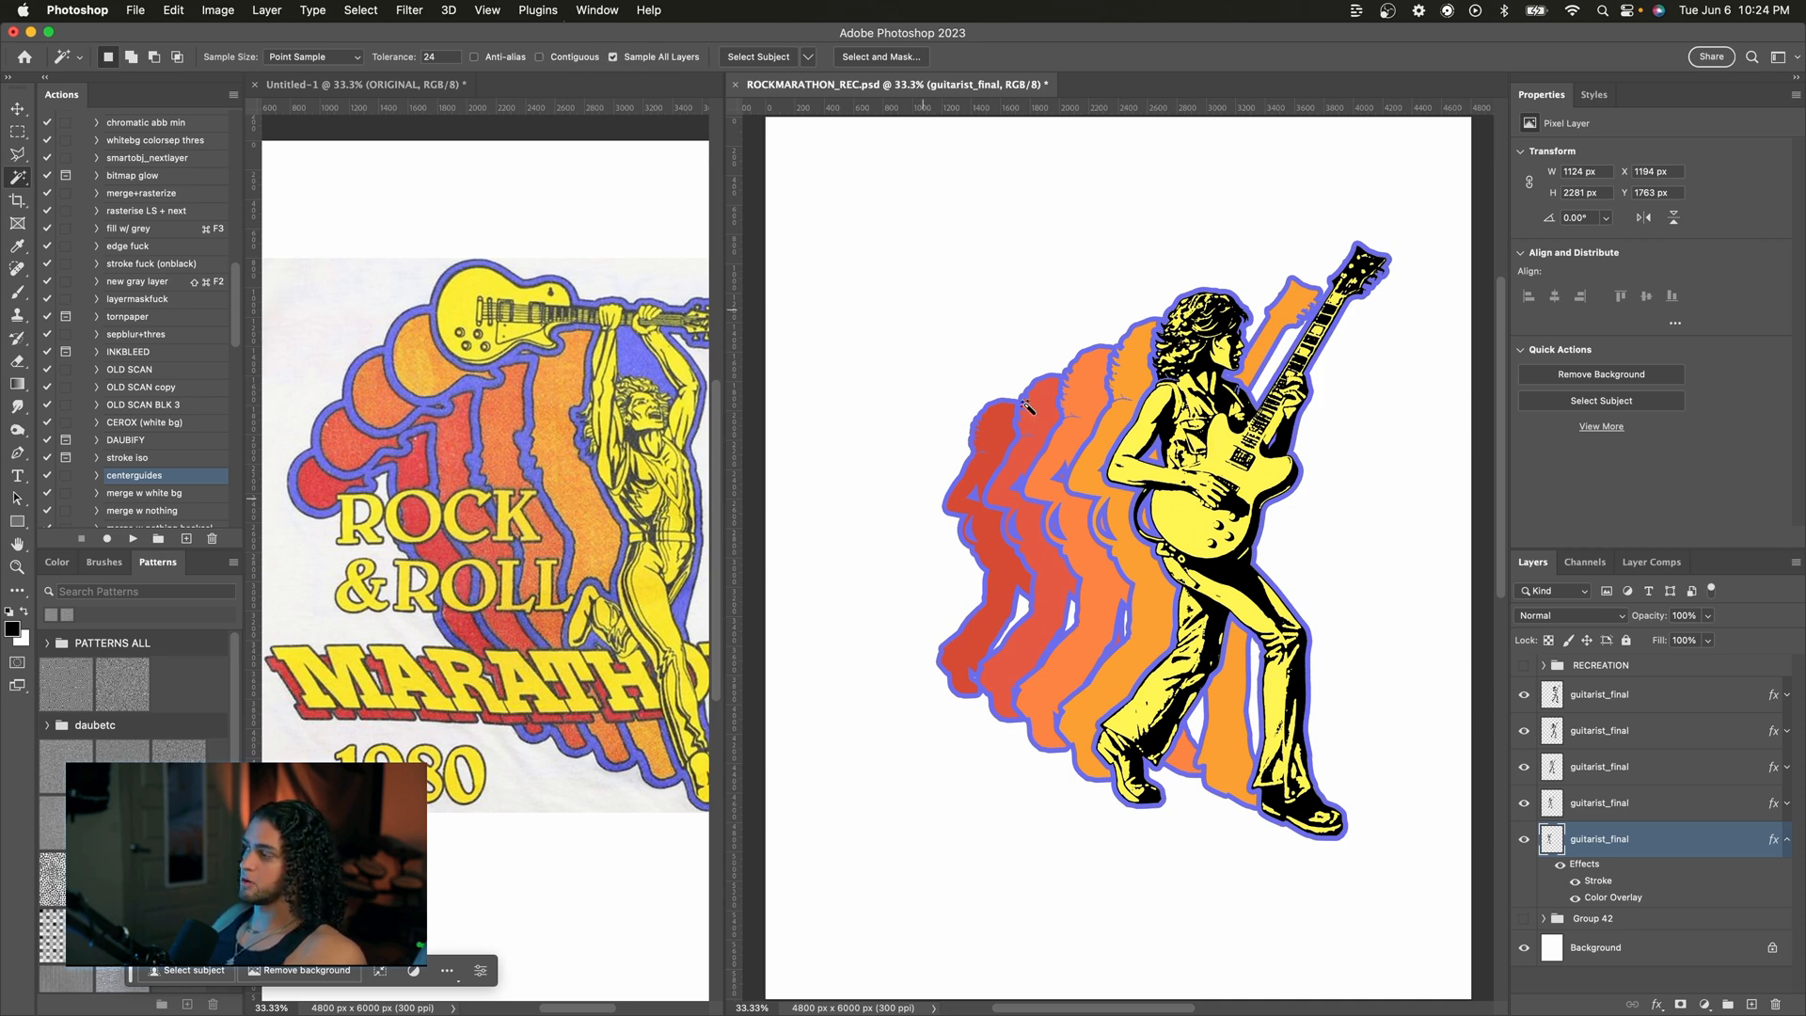
scroll(1201, 556, "right", 3)
left_click(1647, 710)
key("super+equal")
left_click(1048, 525)
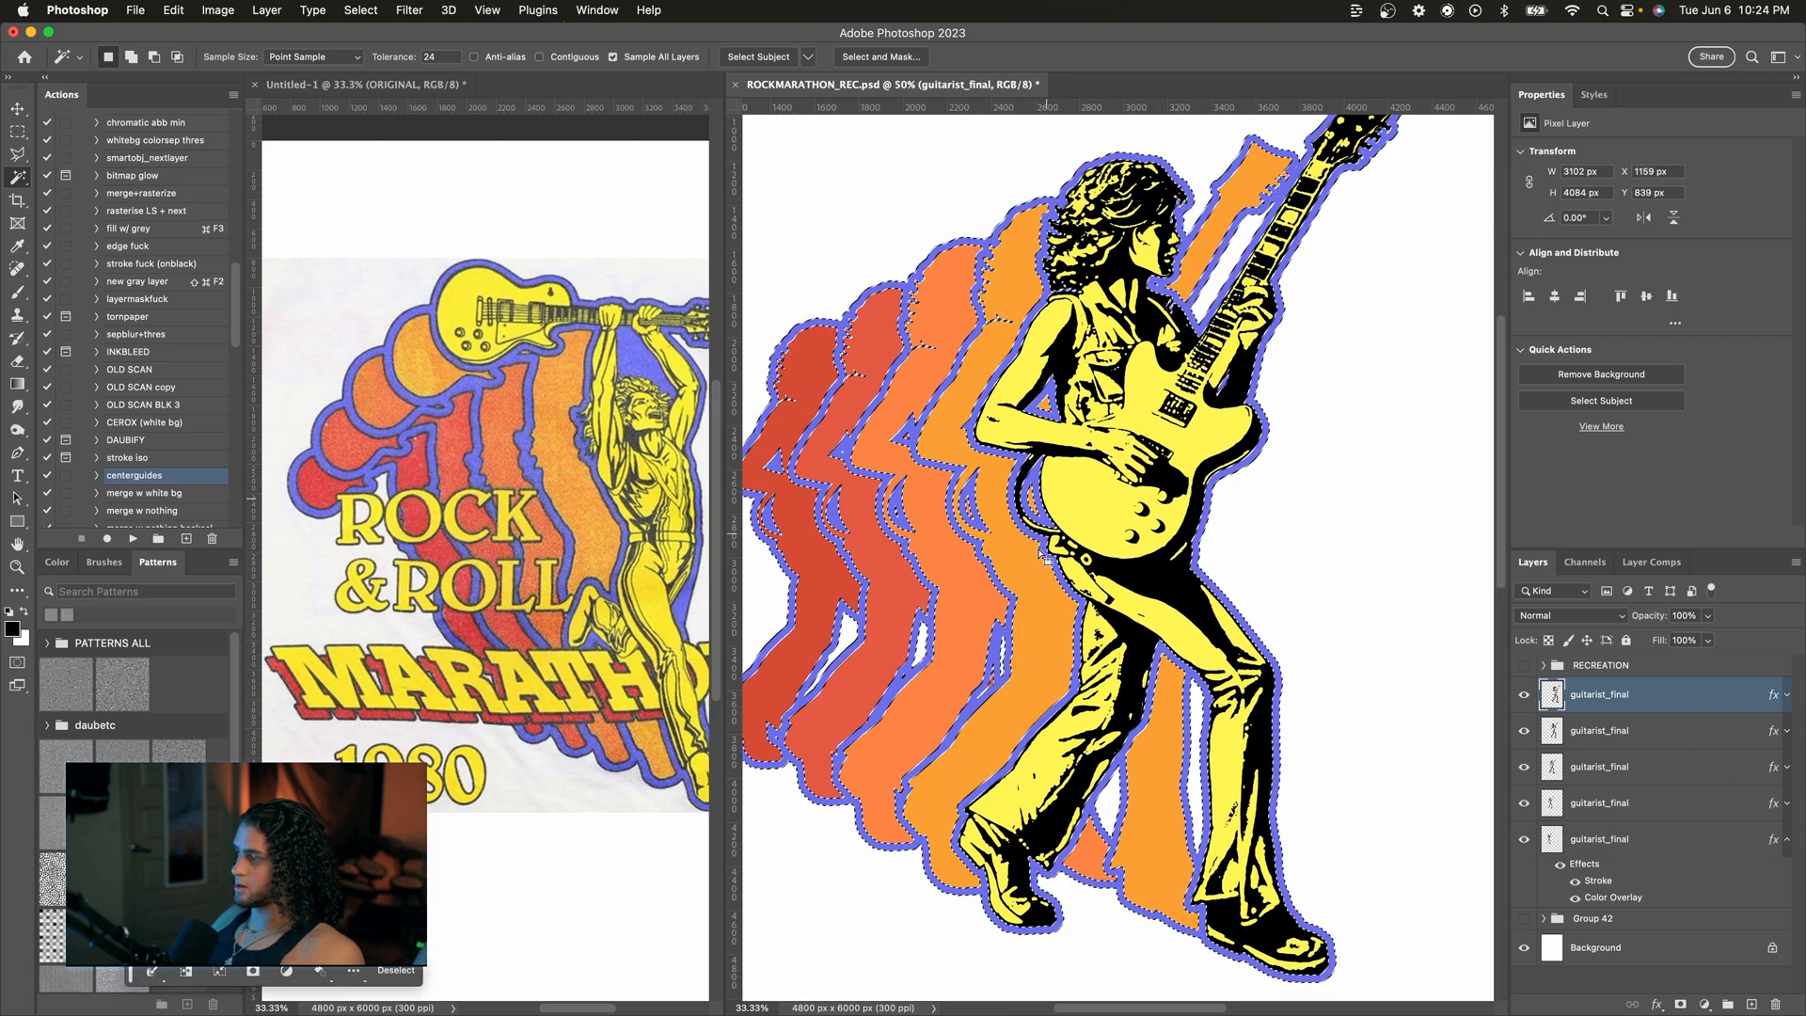
scroll(1027, 559, "left", 3)
scroll(1027, 559, "up", 1)
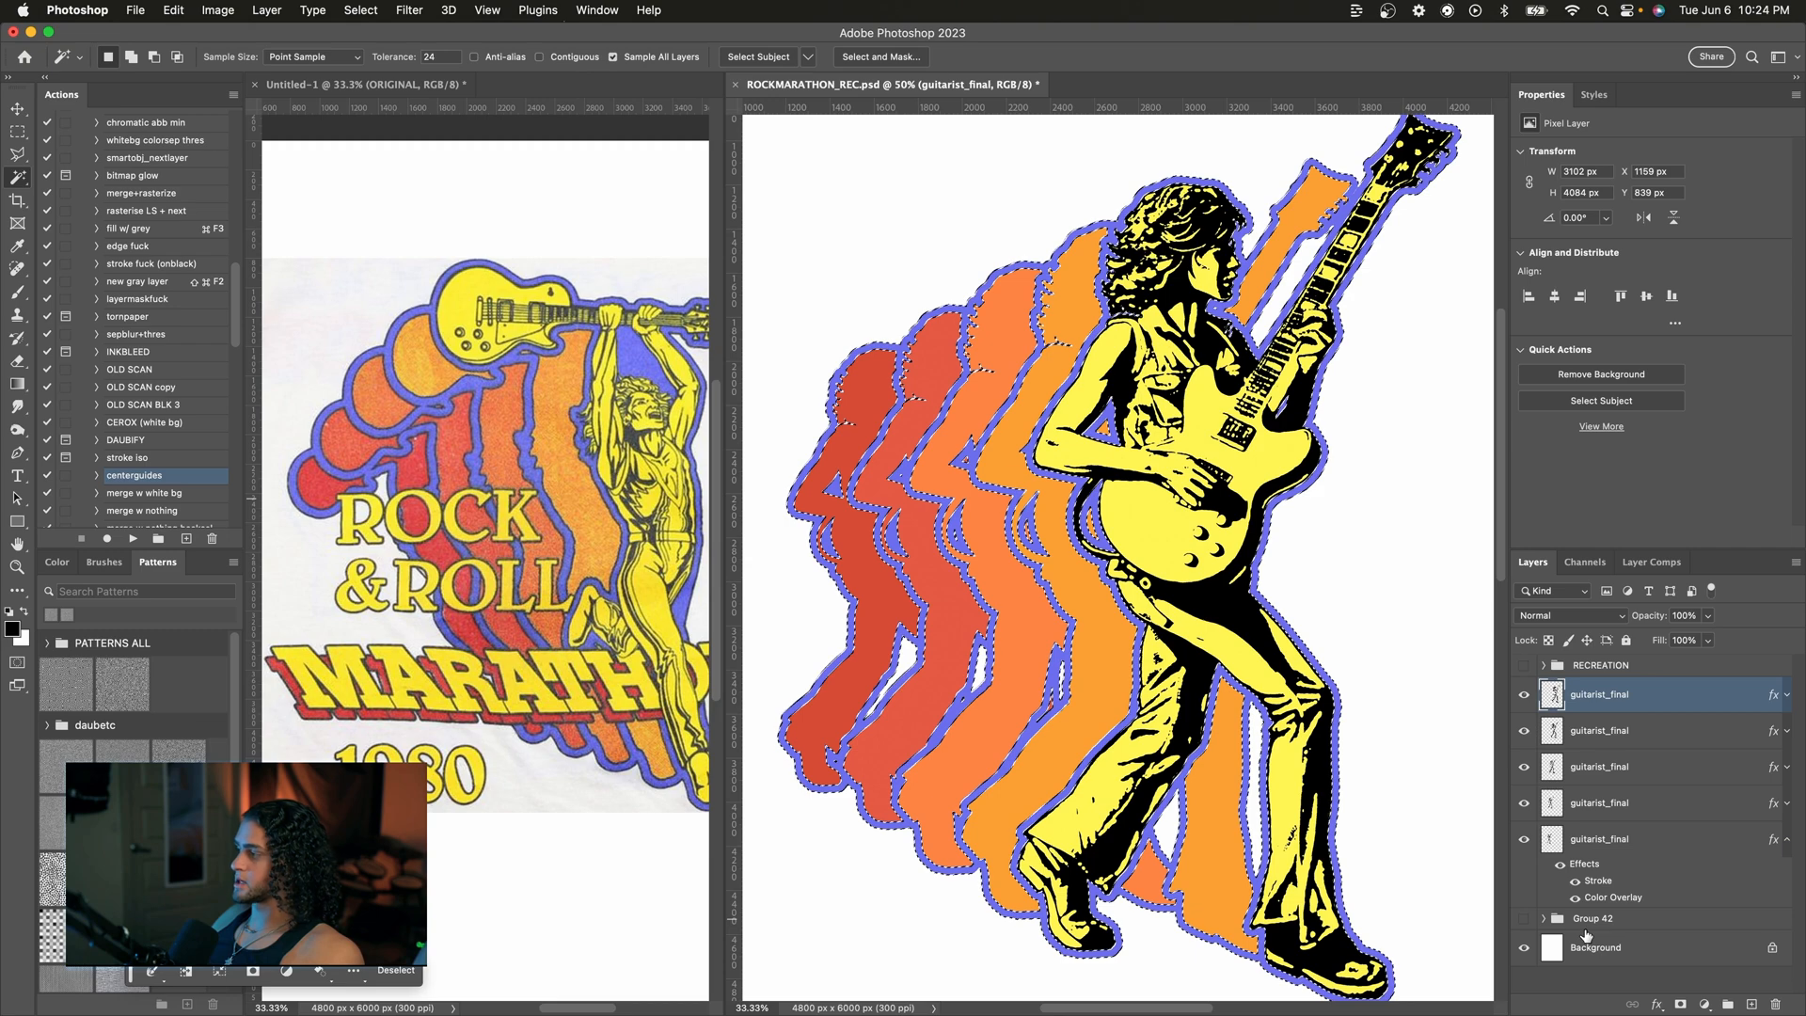
scroll(1027, 558, "down", 2)
key("super+shift+alt+n")
key("x")
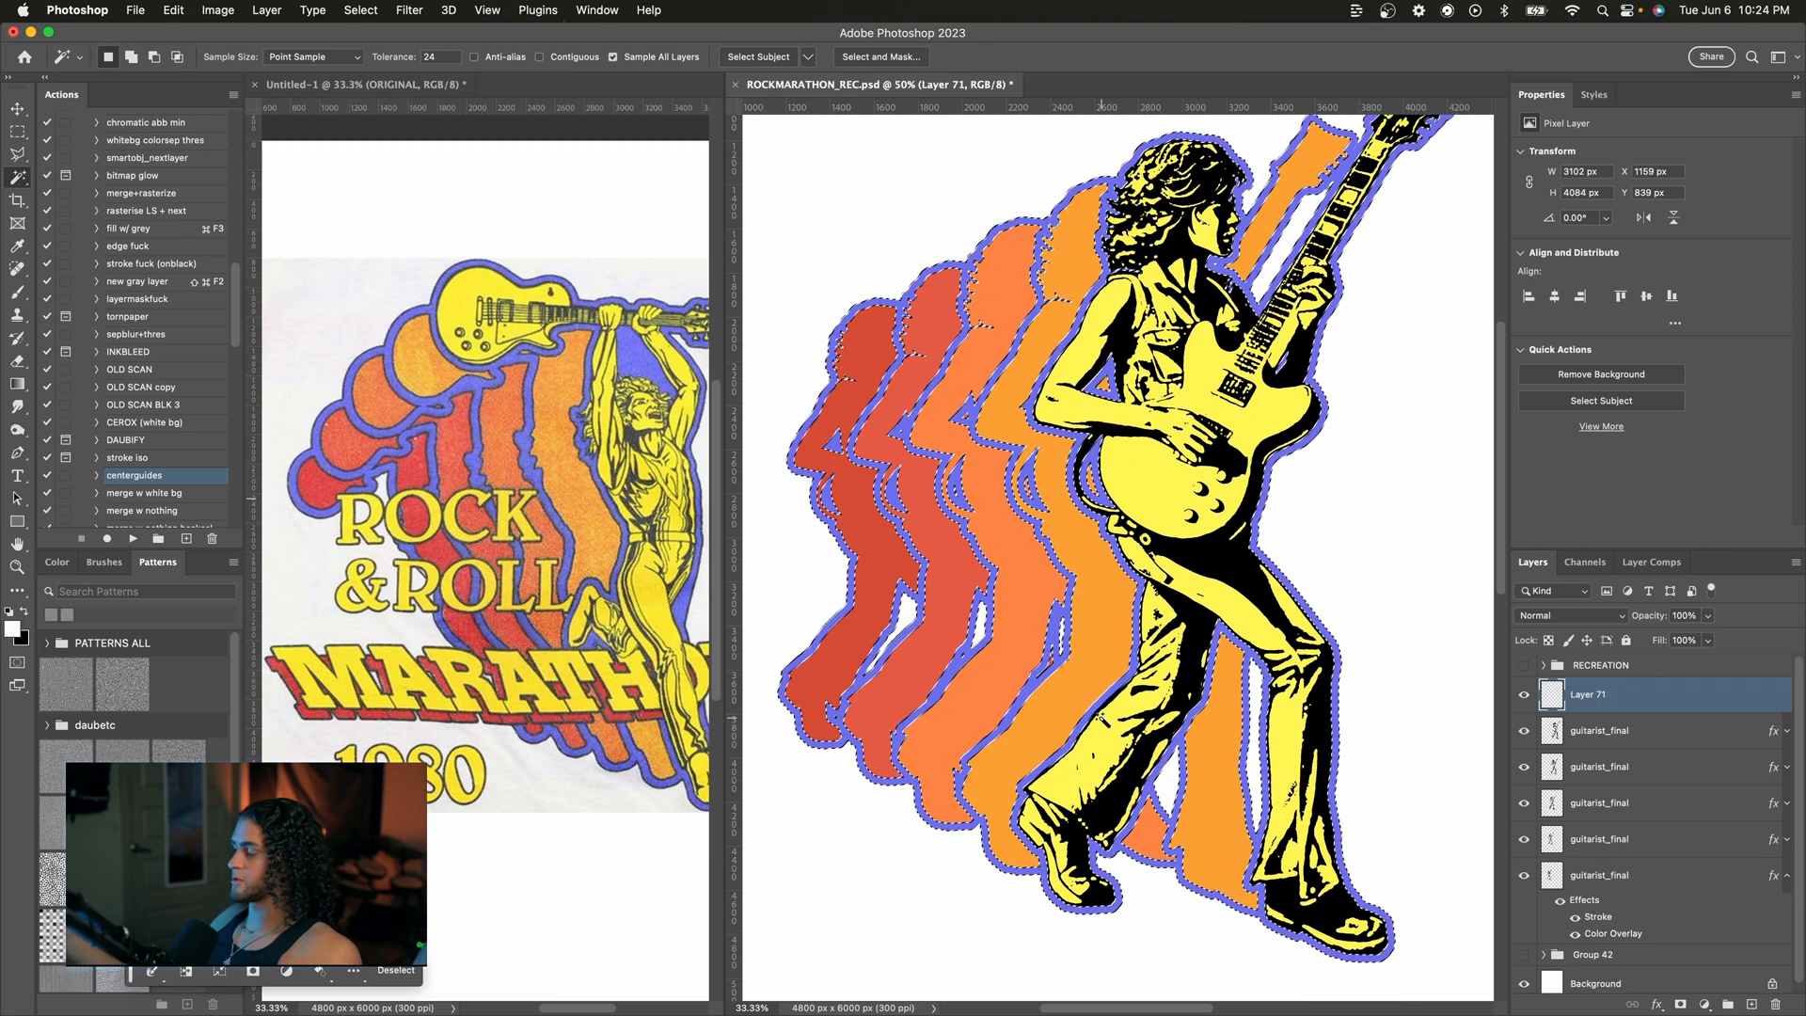
key("super+BackSpace")
key("super+d")
Step: Temporarily hide the new layer and sample the blue stroke color from the artwork as the foreground color
key("v")
left_click(1524, 700)
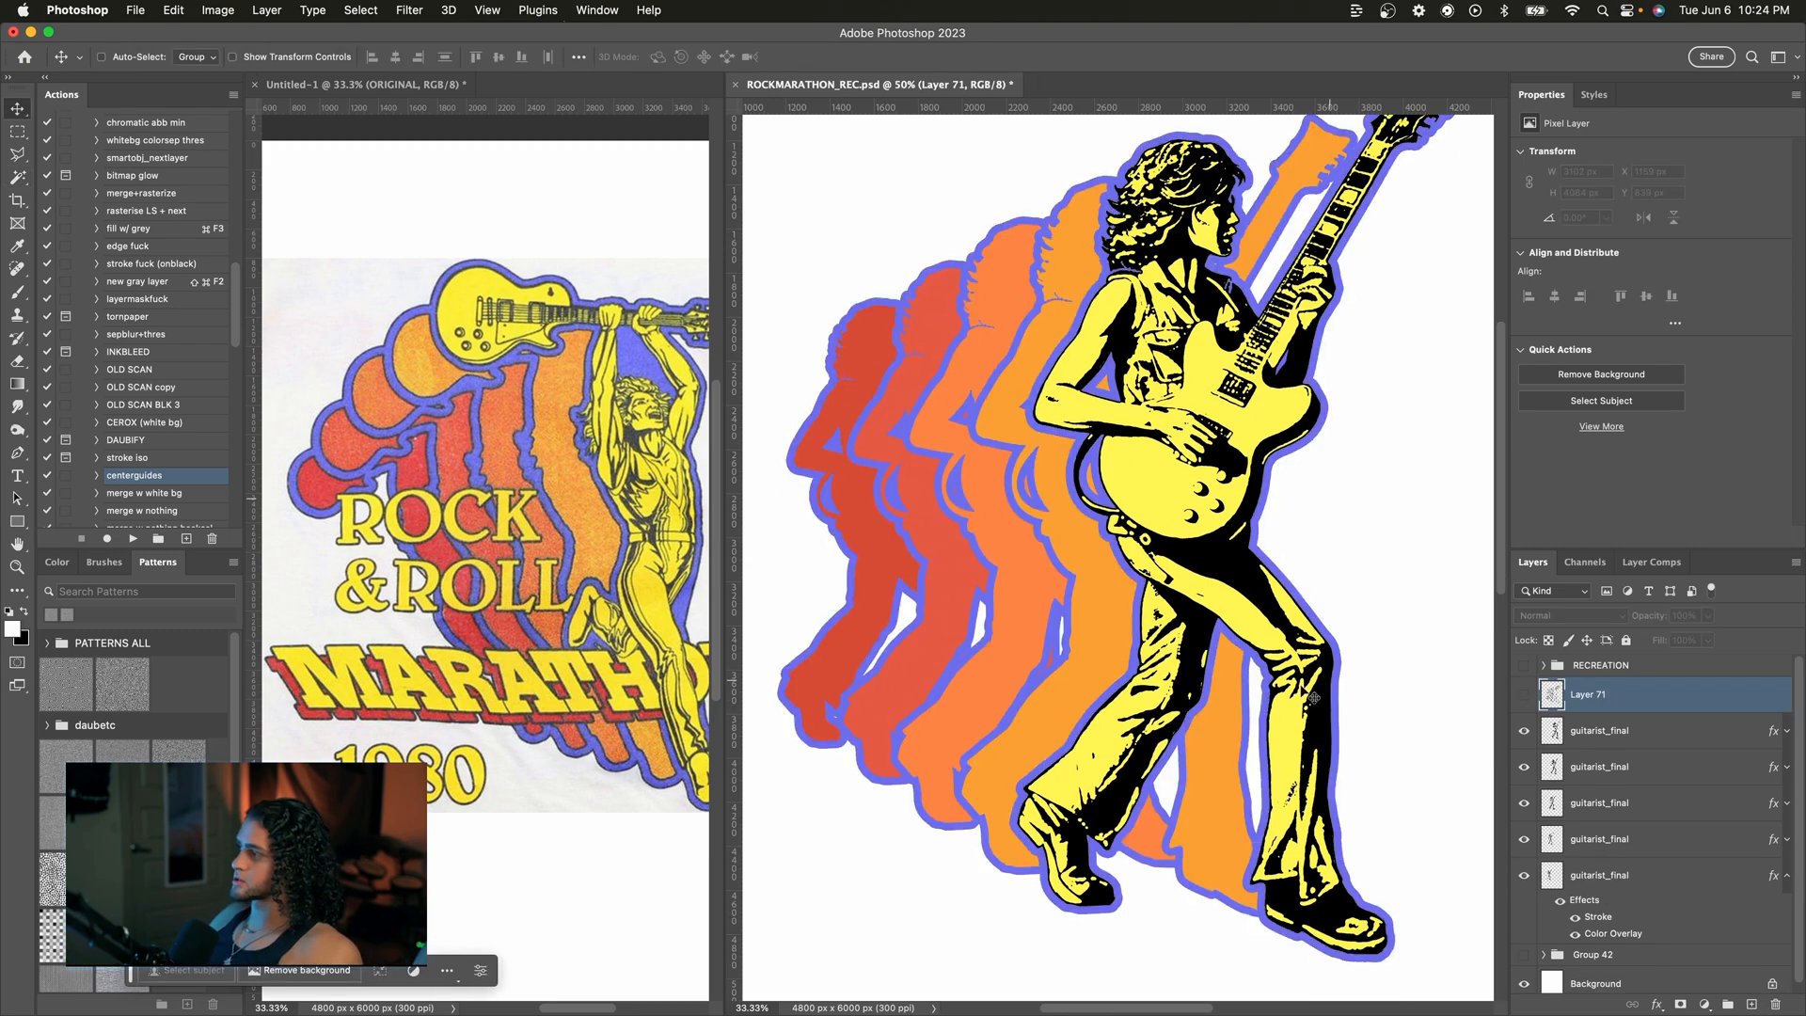
key("i")
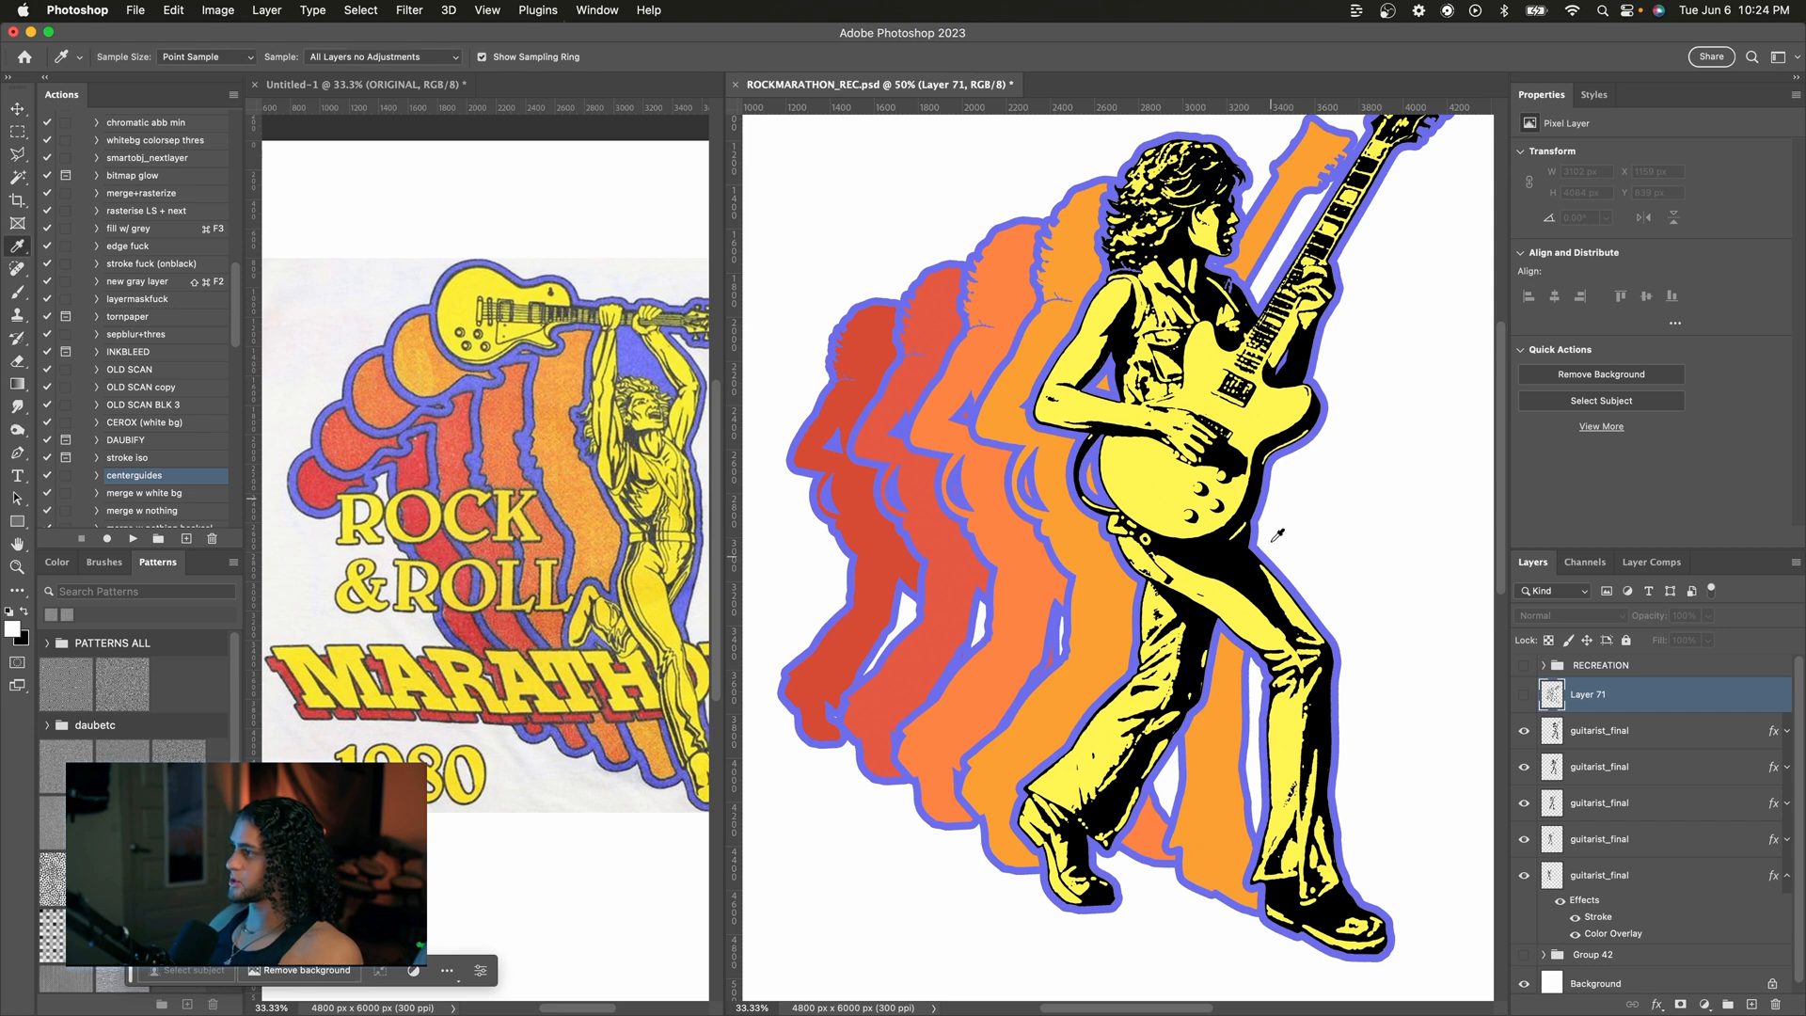
left_click(1110, 495)
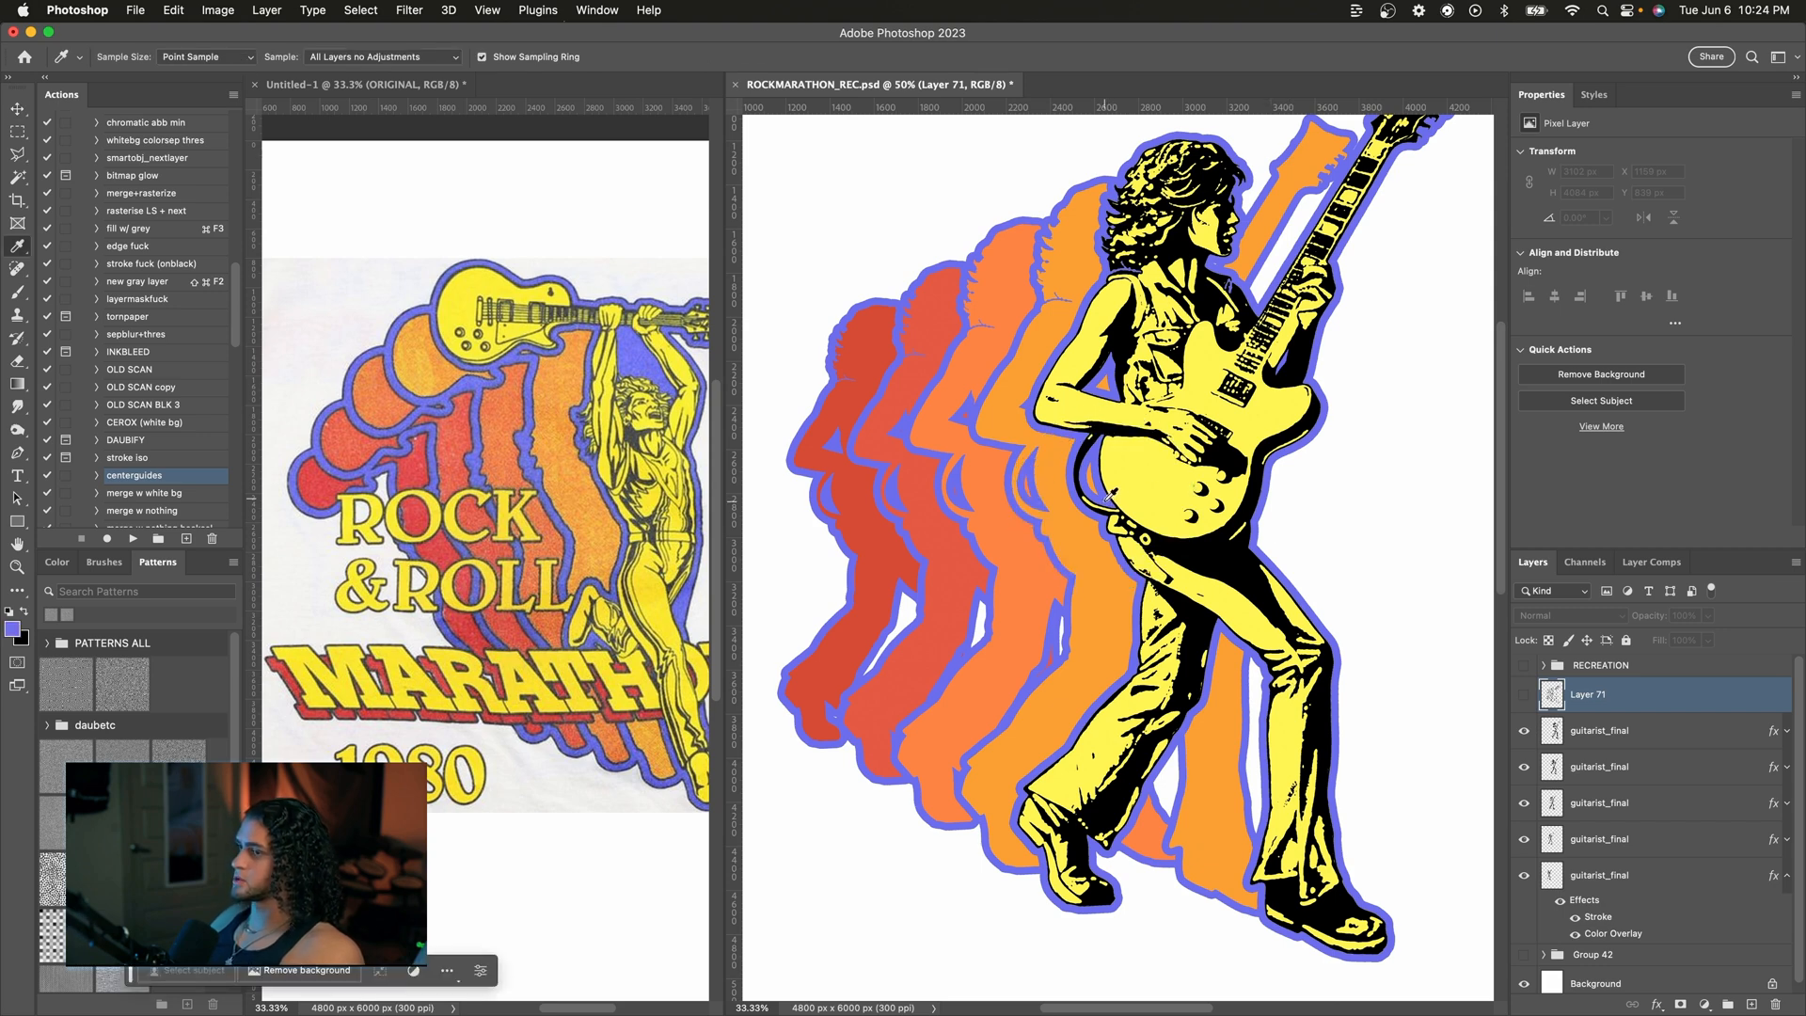
key("v")
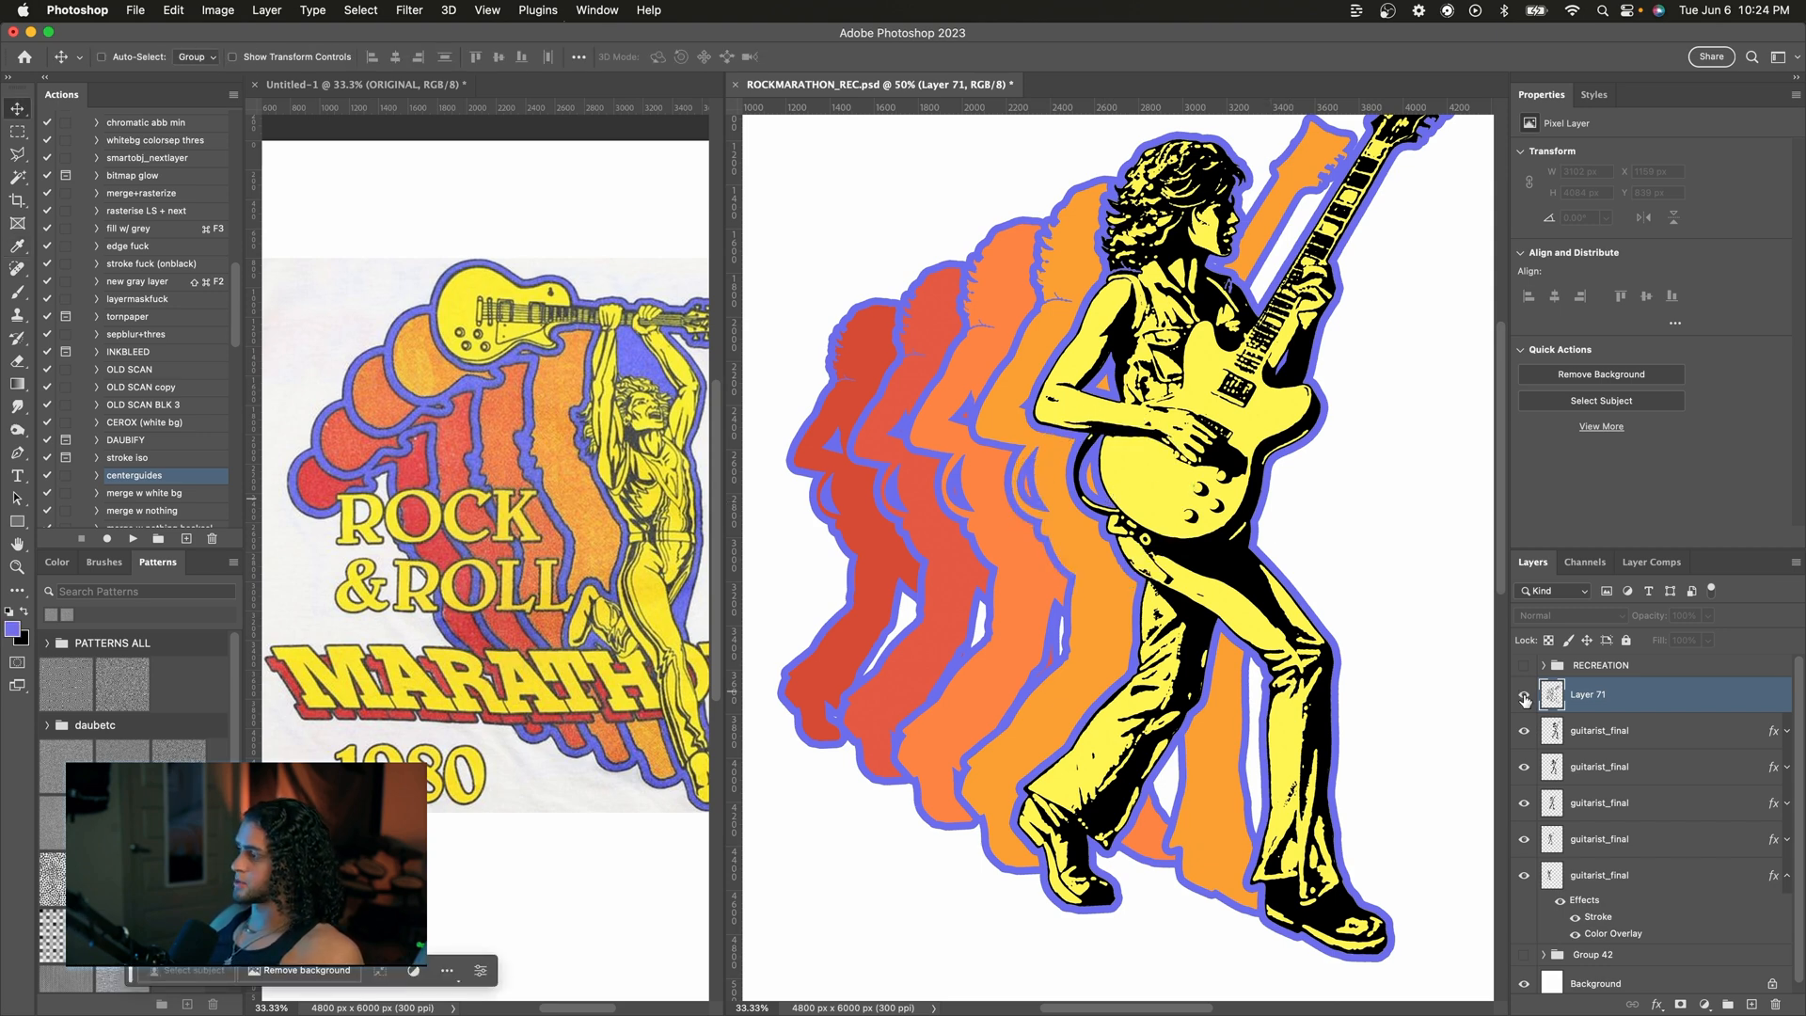
left_click(1524, 696)
Step: Give the new layer a blue Color Overlay layer style, leaving Stroke switched off
double_click(1662, 694)
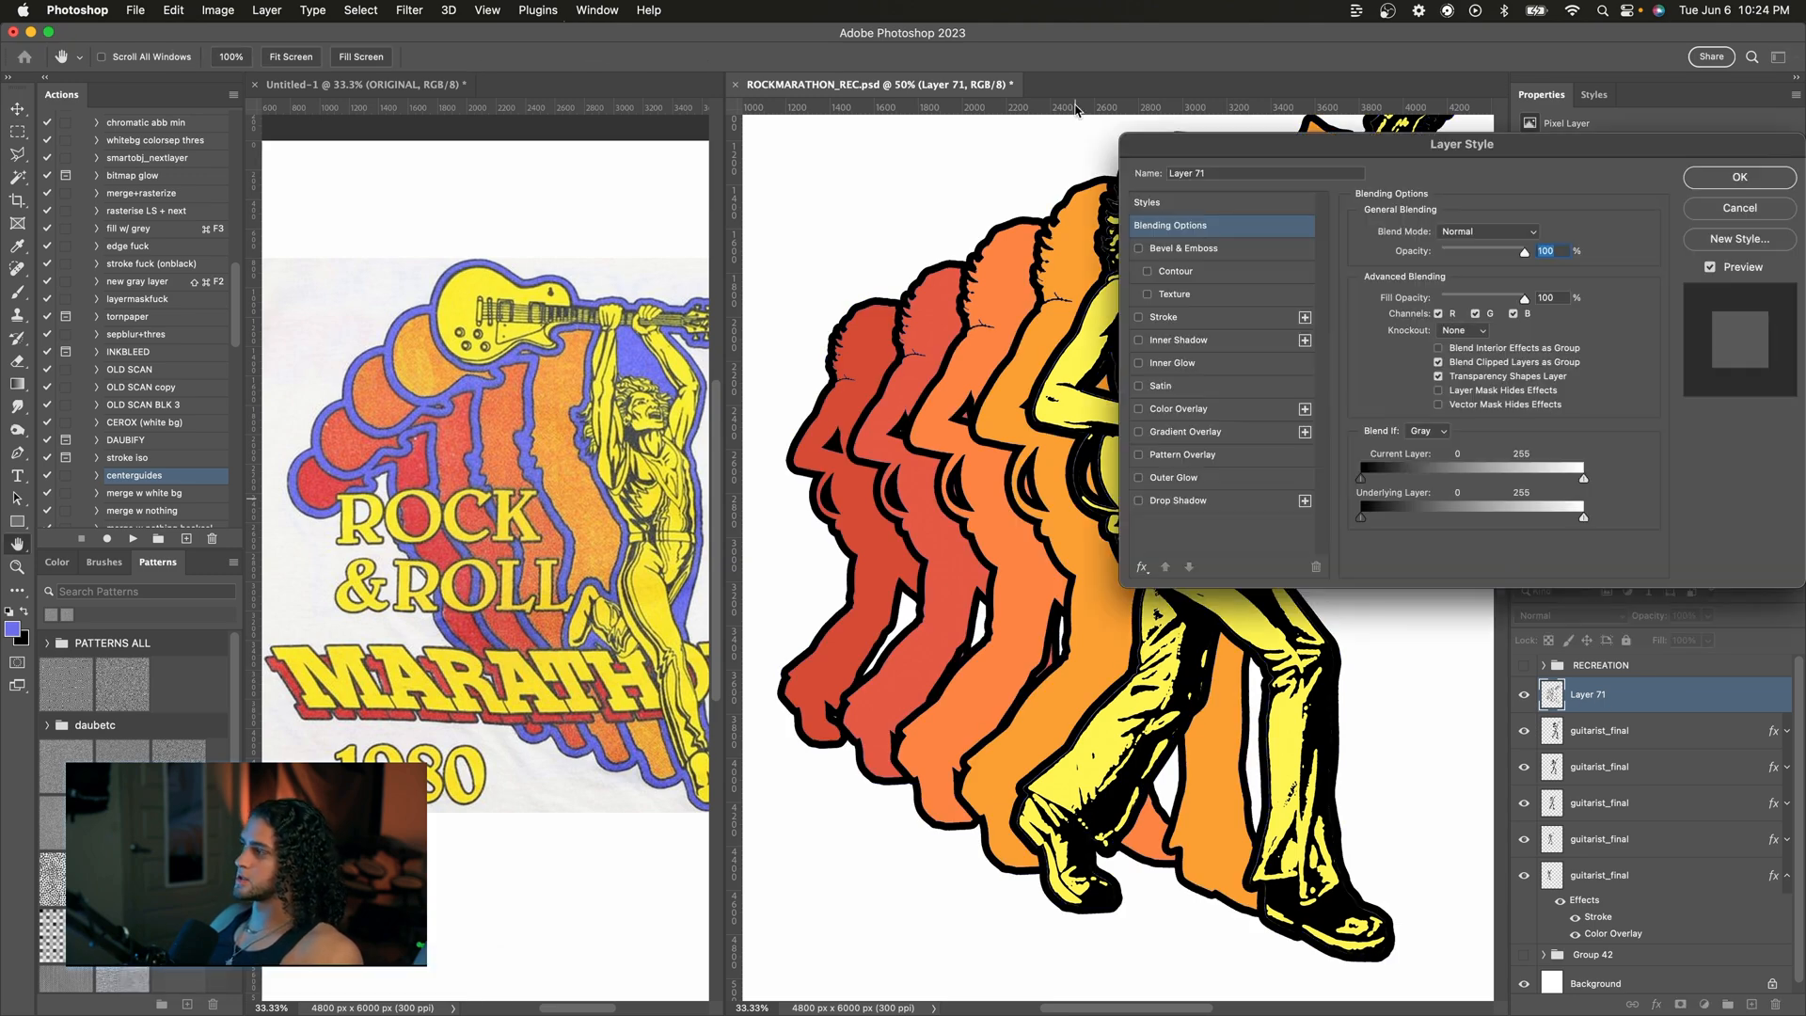
left_click_drag(1163, 144, 1251, 144)
left_click(1258, 408)
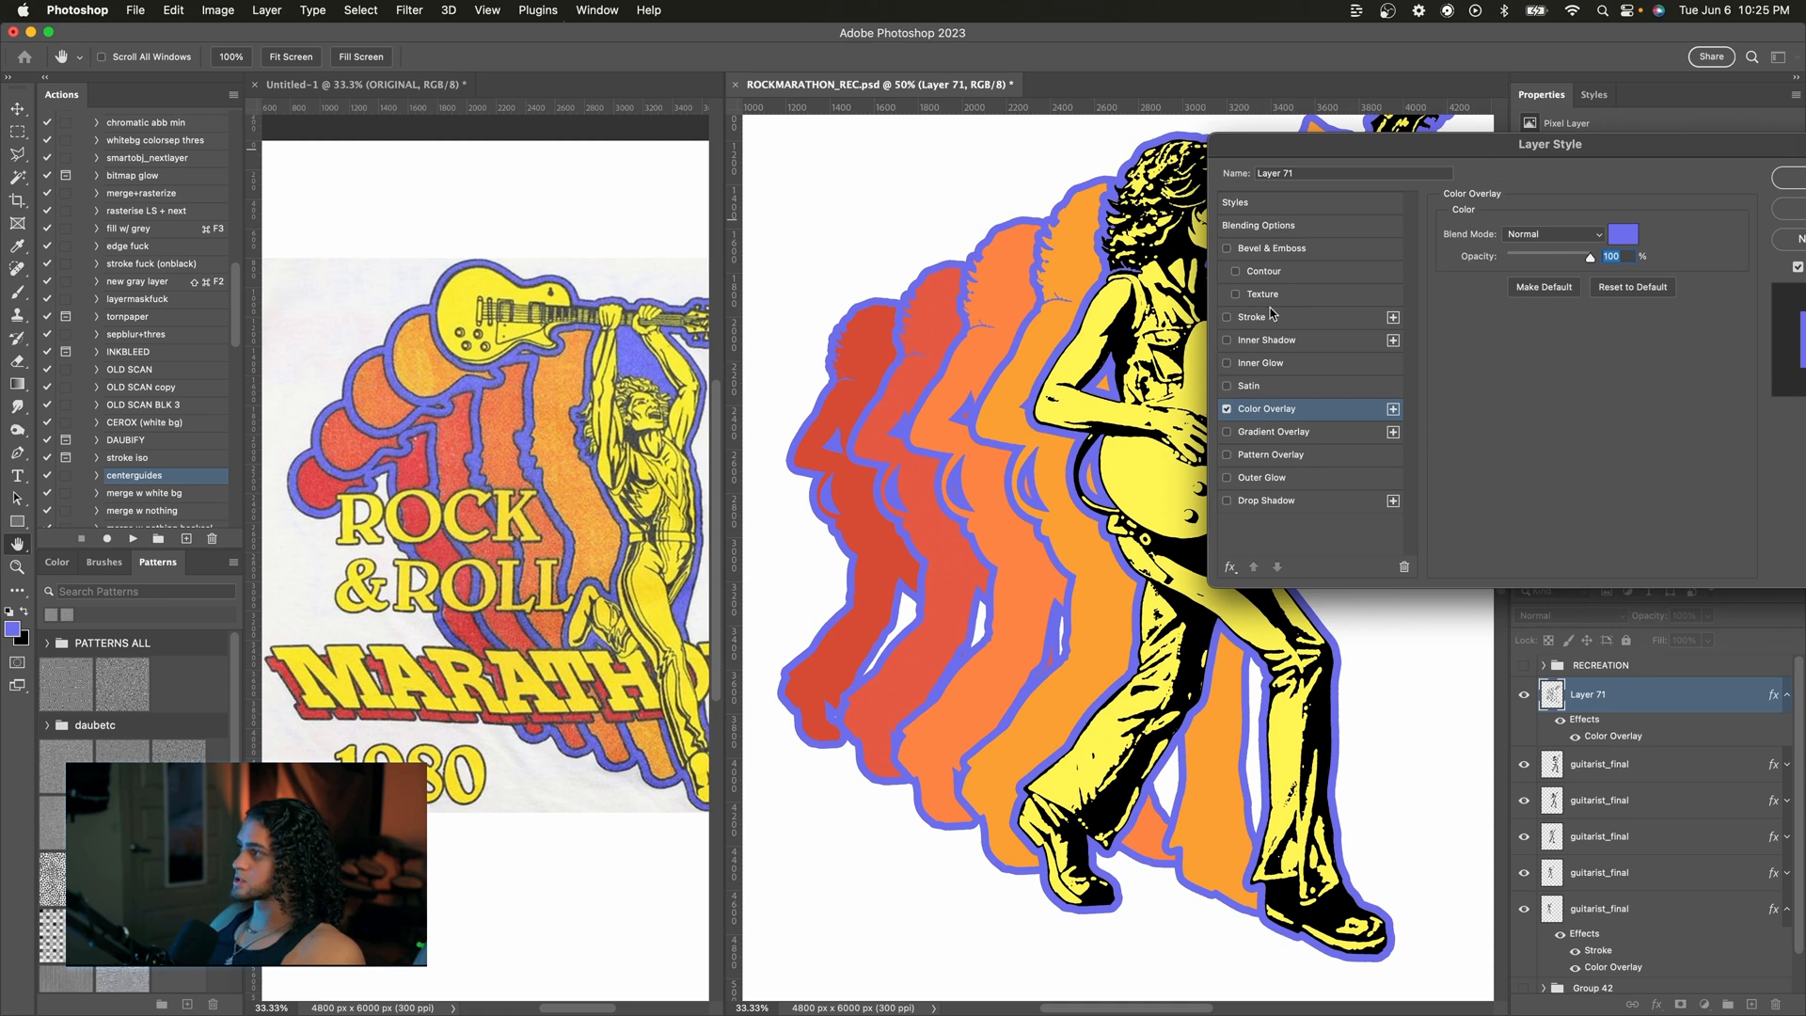
left_click(1263, 319)
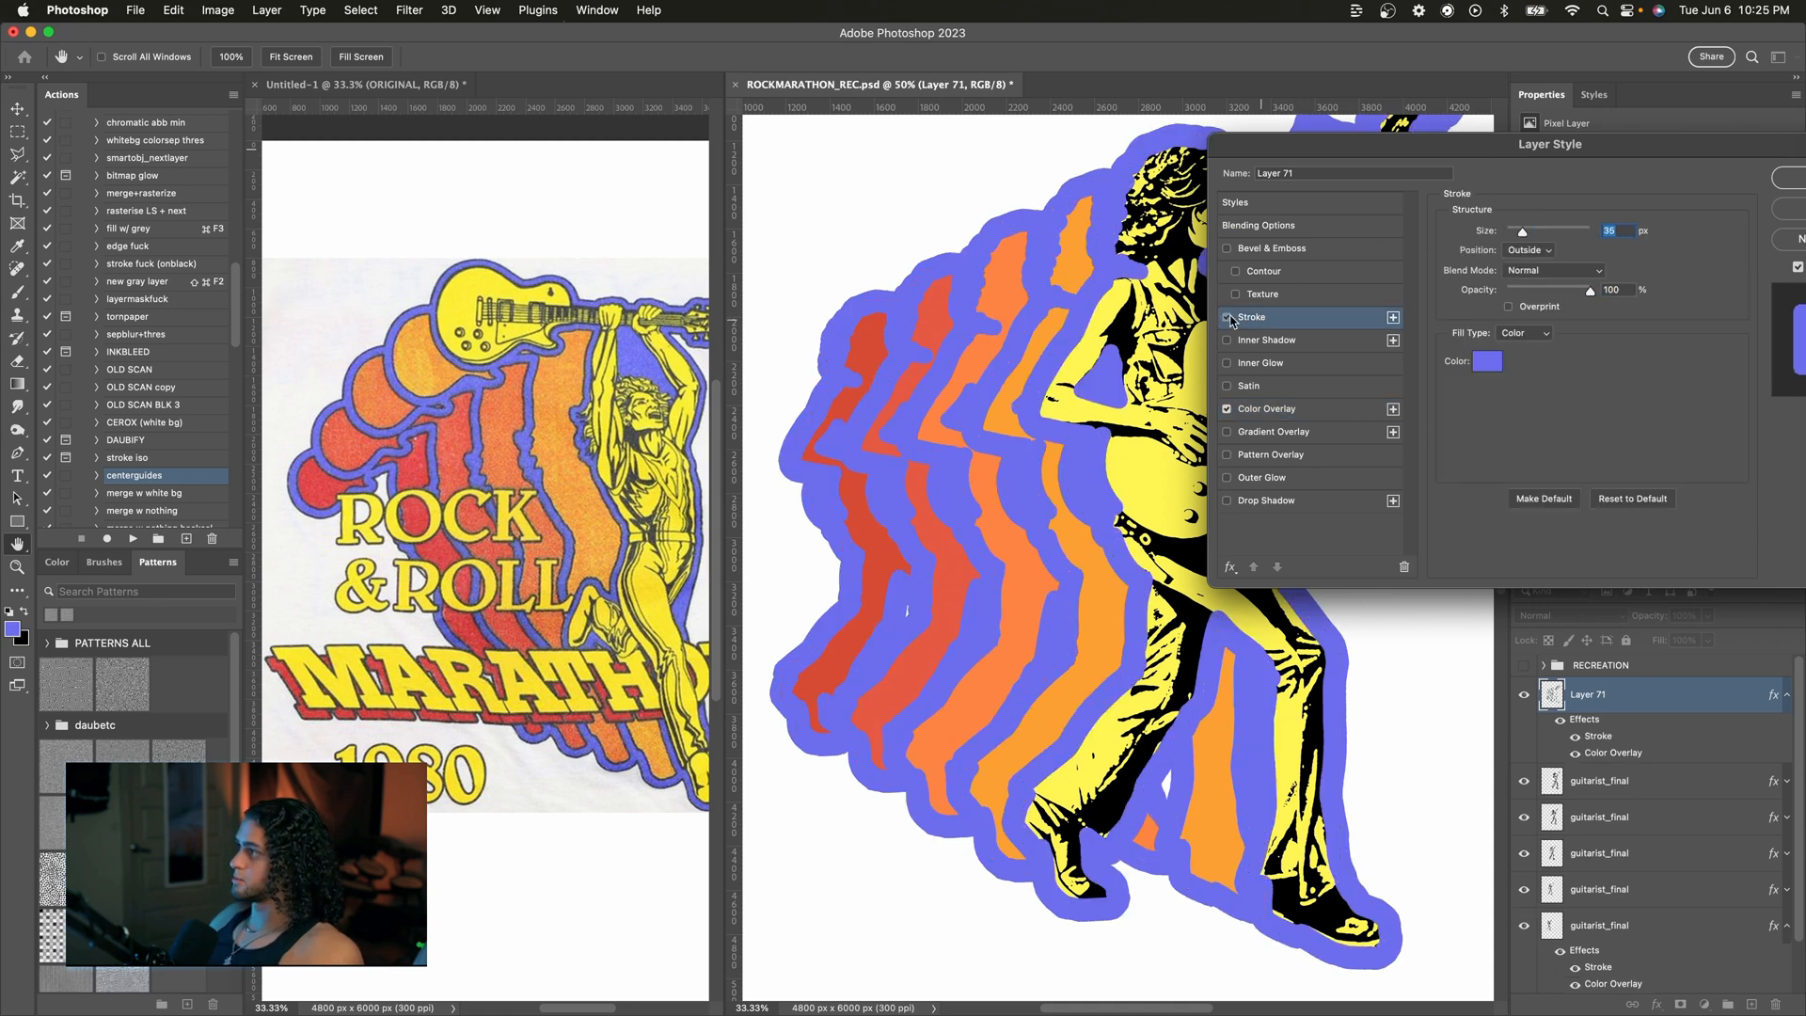
left_click(1228, 318)
left_click_drag(1383, 153, 1147, 179)
left_click(1606, 206)
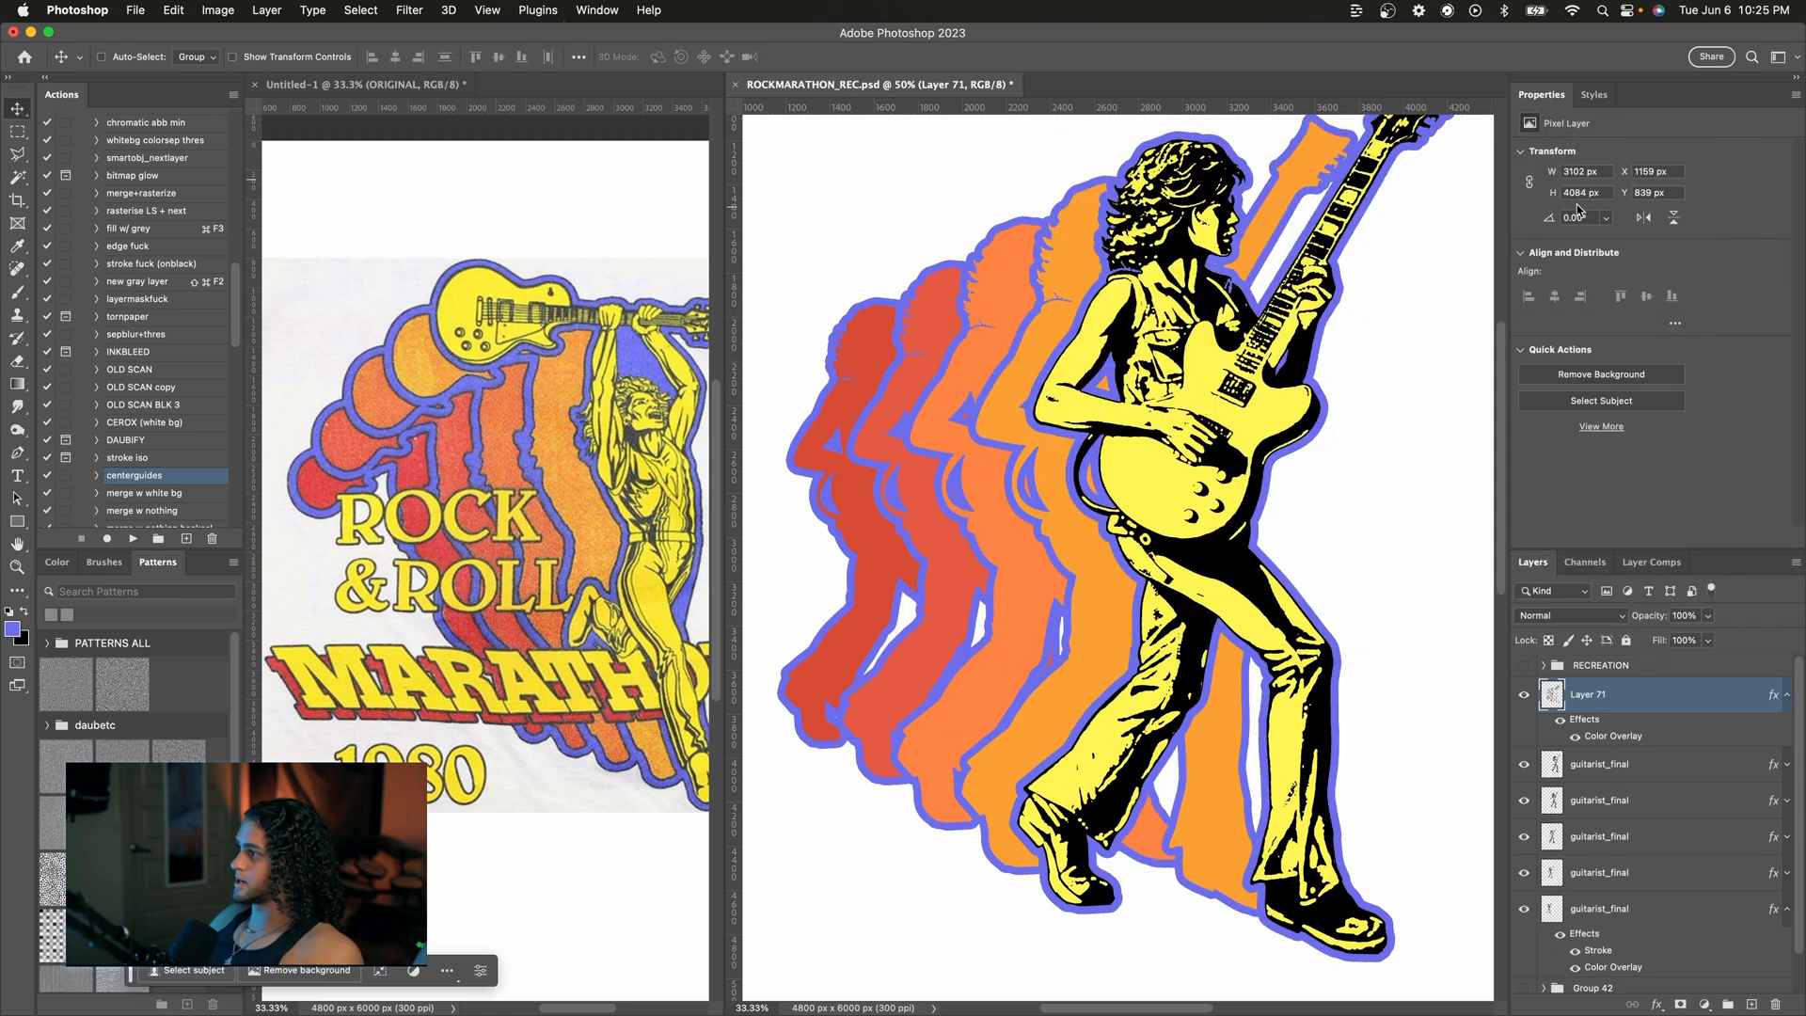
Step: Paint over a white gap between the back silhouettes with the Brush on the overlay layer
key("super+plus")
key("super+plus")
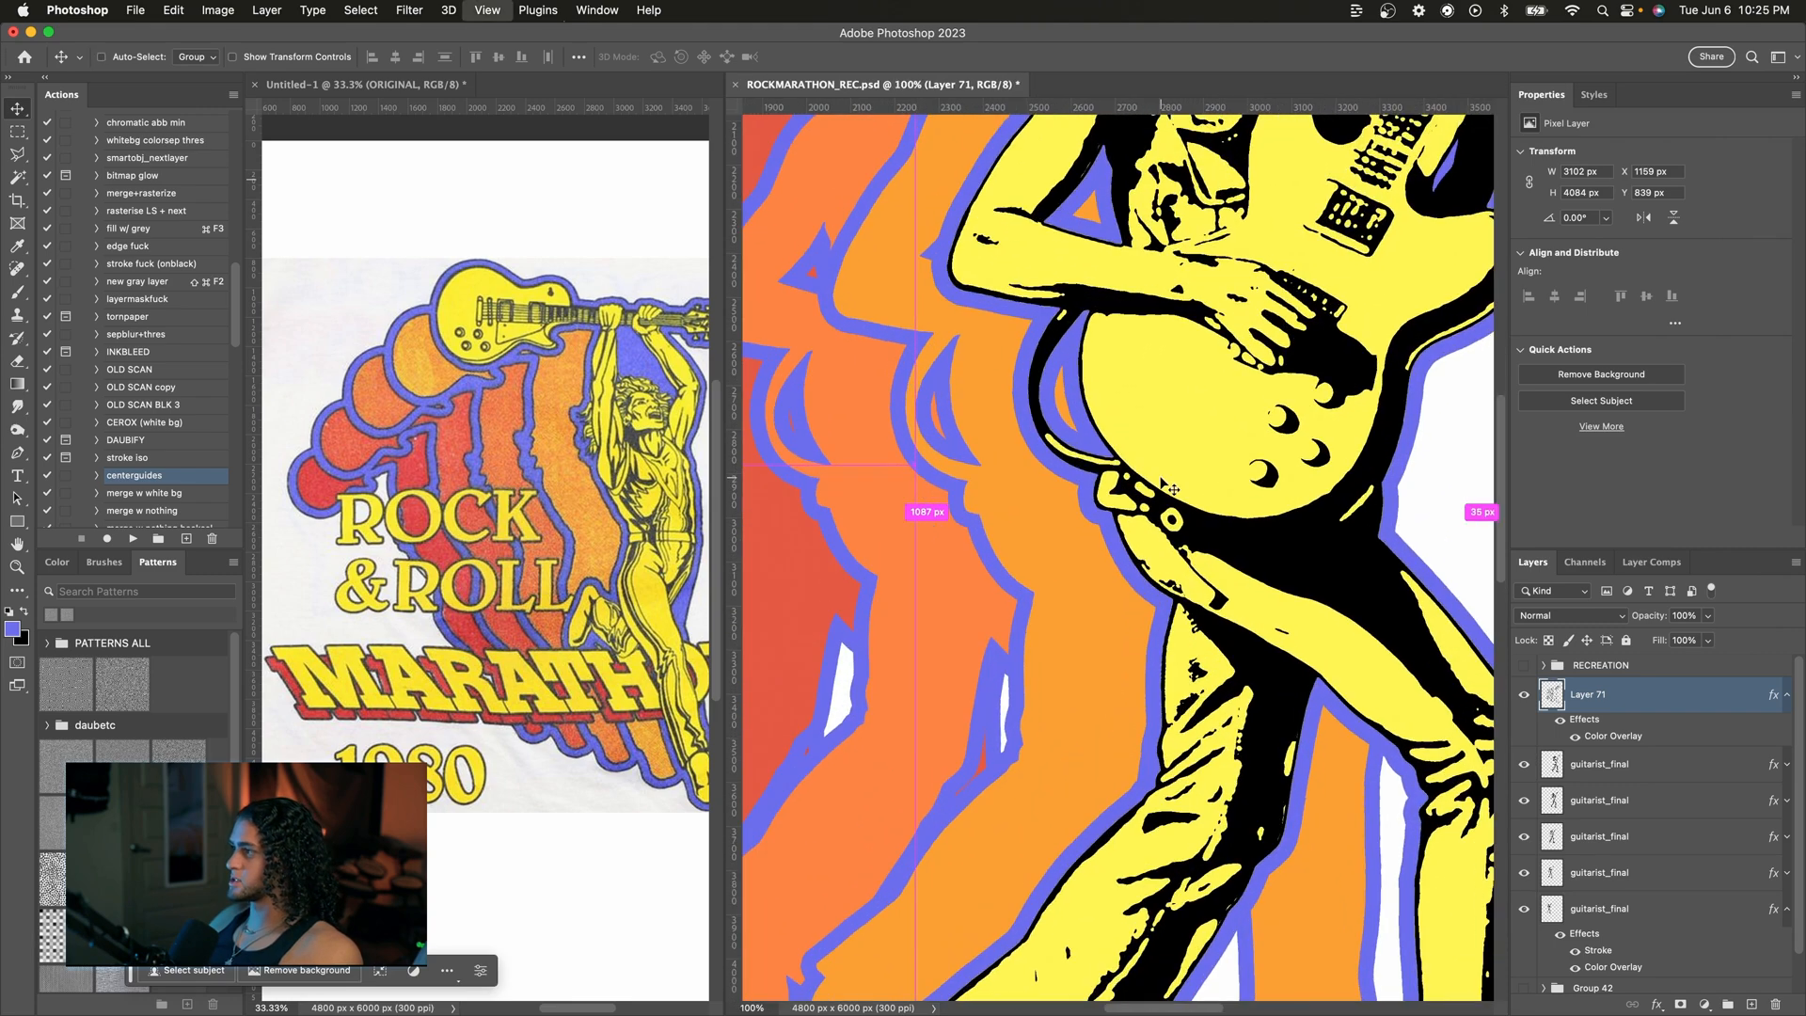
key("super+minus")
left_click_drag(1148, 759, 1220, 679)
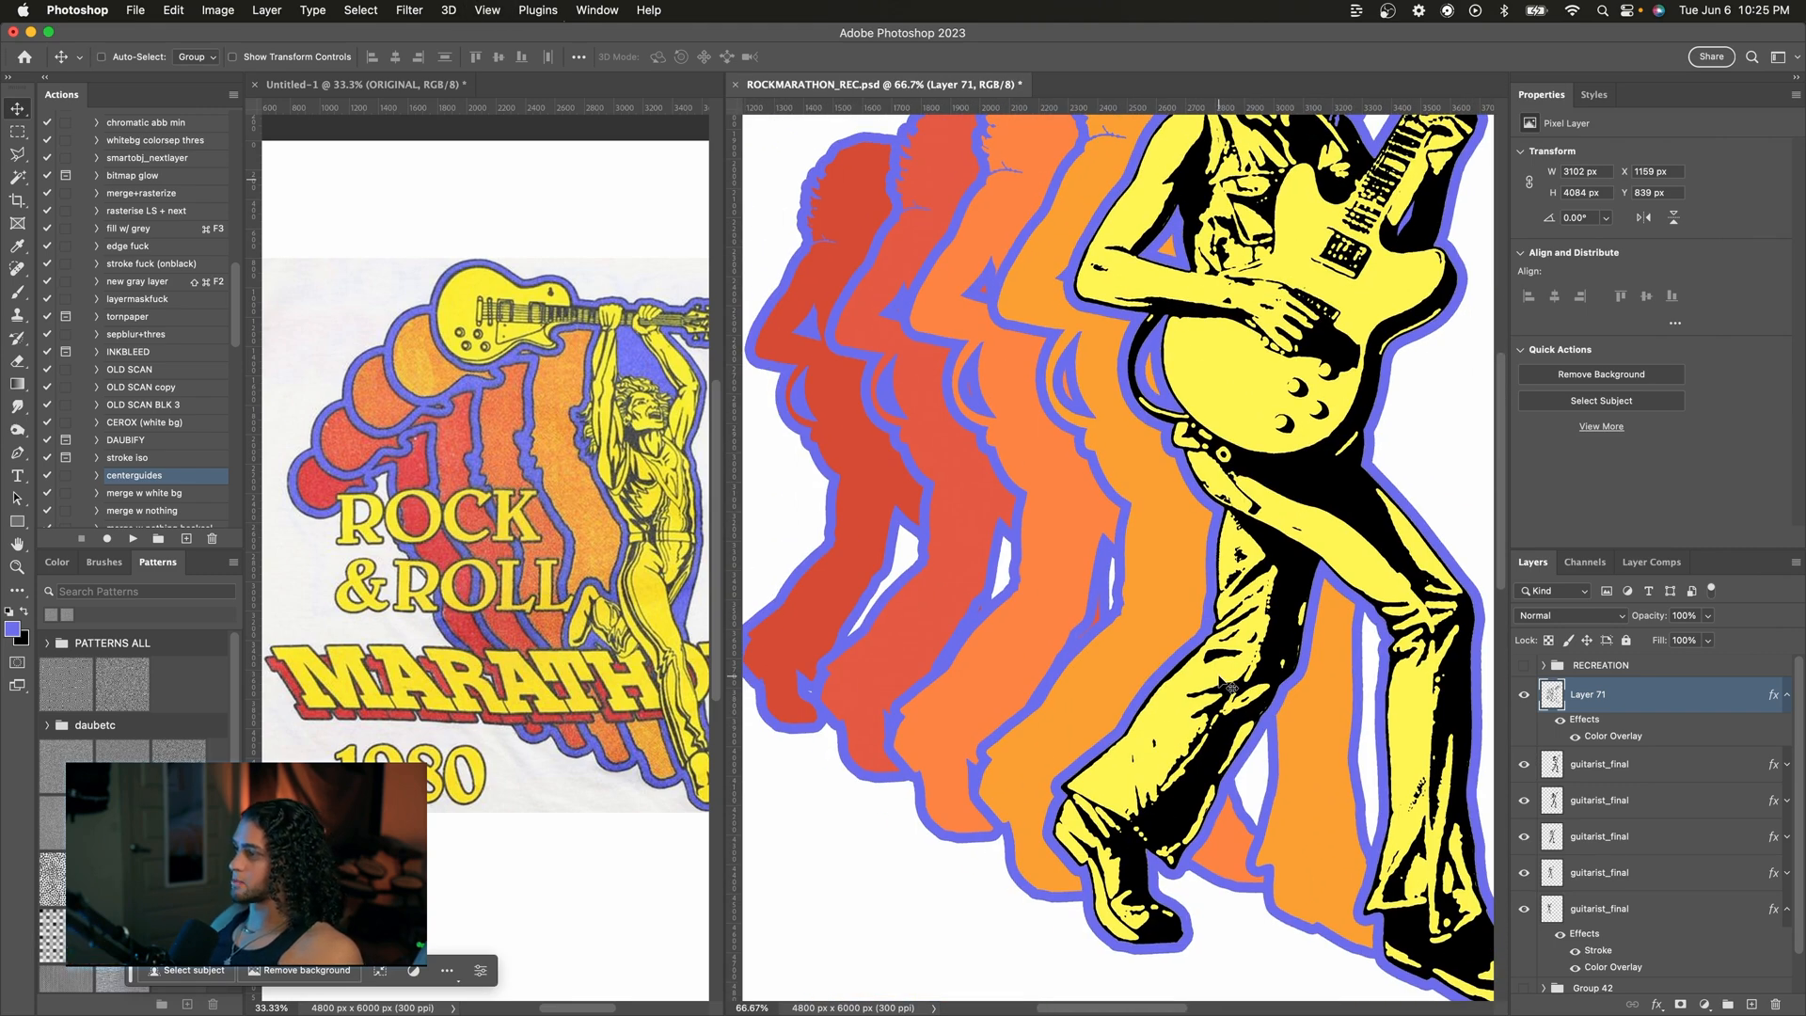
scroll(1227, 685, "up", 2)
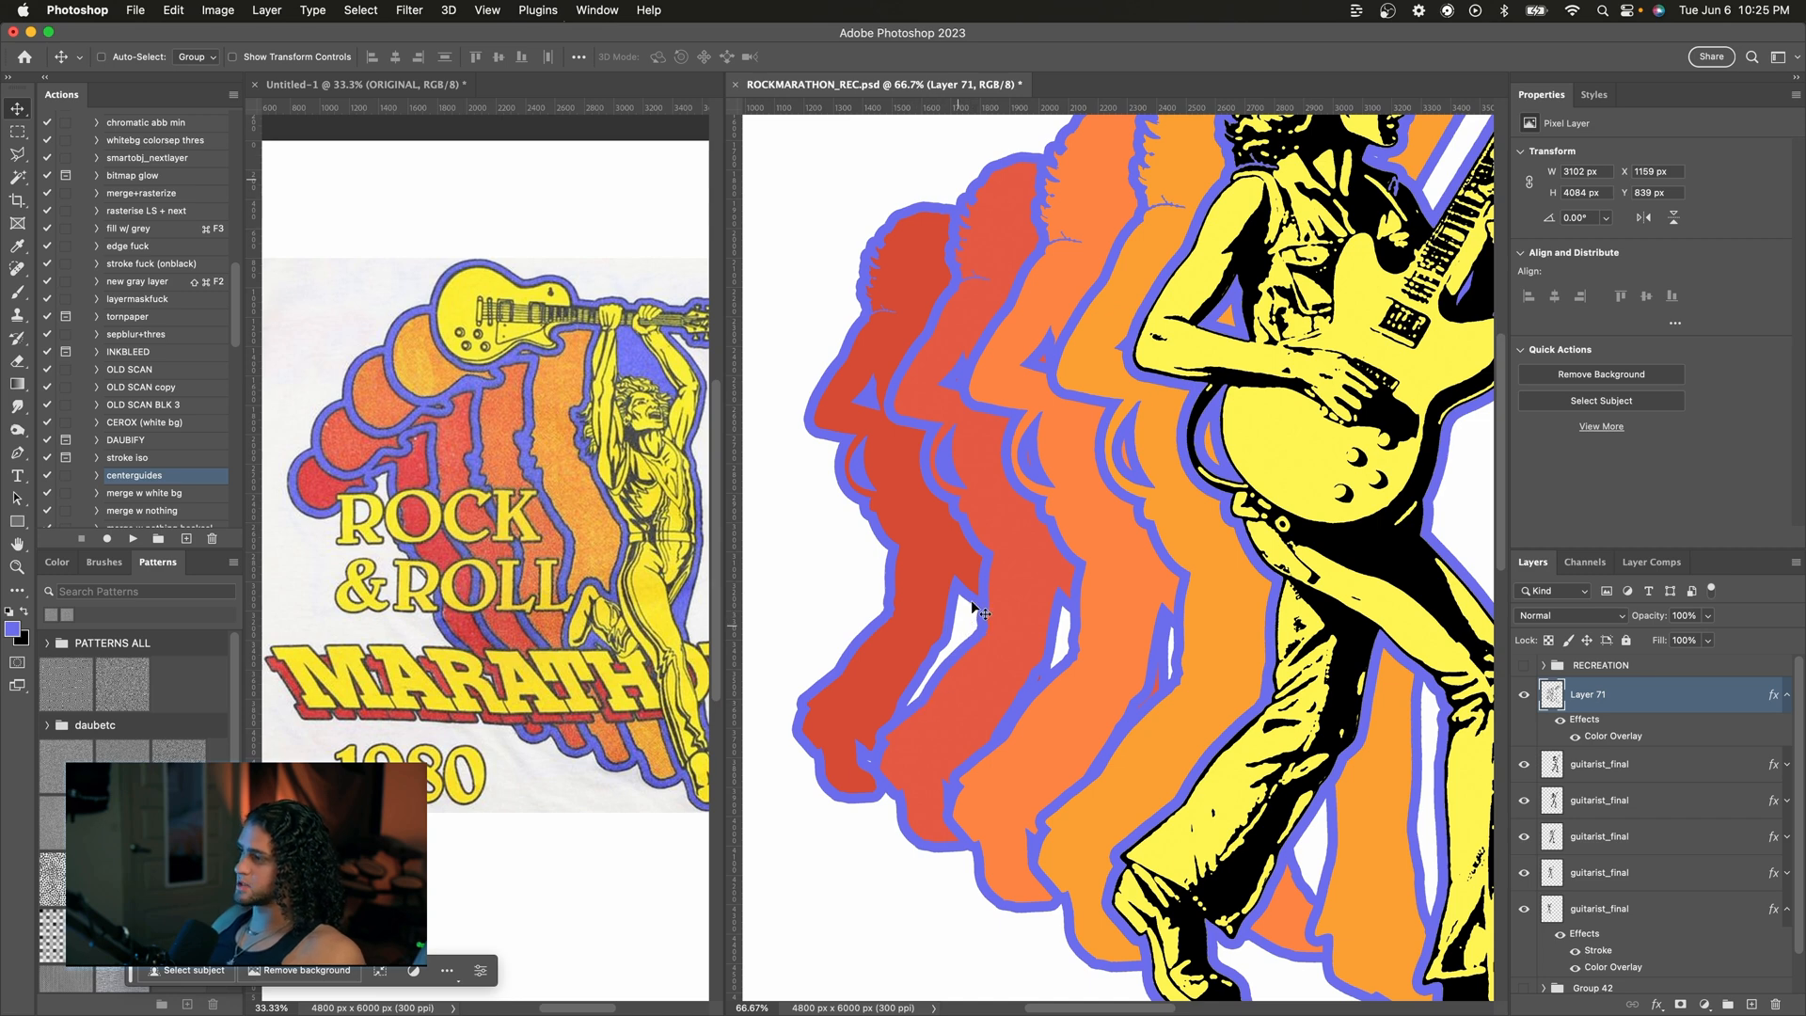
scroll(1073, 669, "right", 2)
scroll(1073, 669, "down", 3)
scroll(1073, 670, "right", 3)
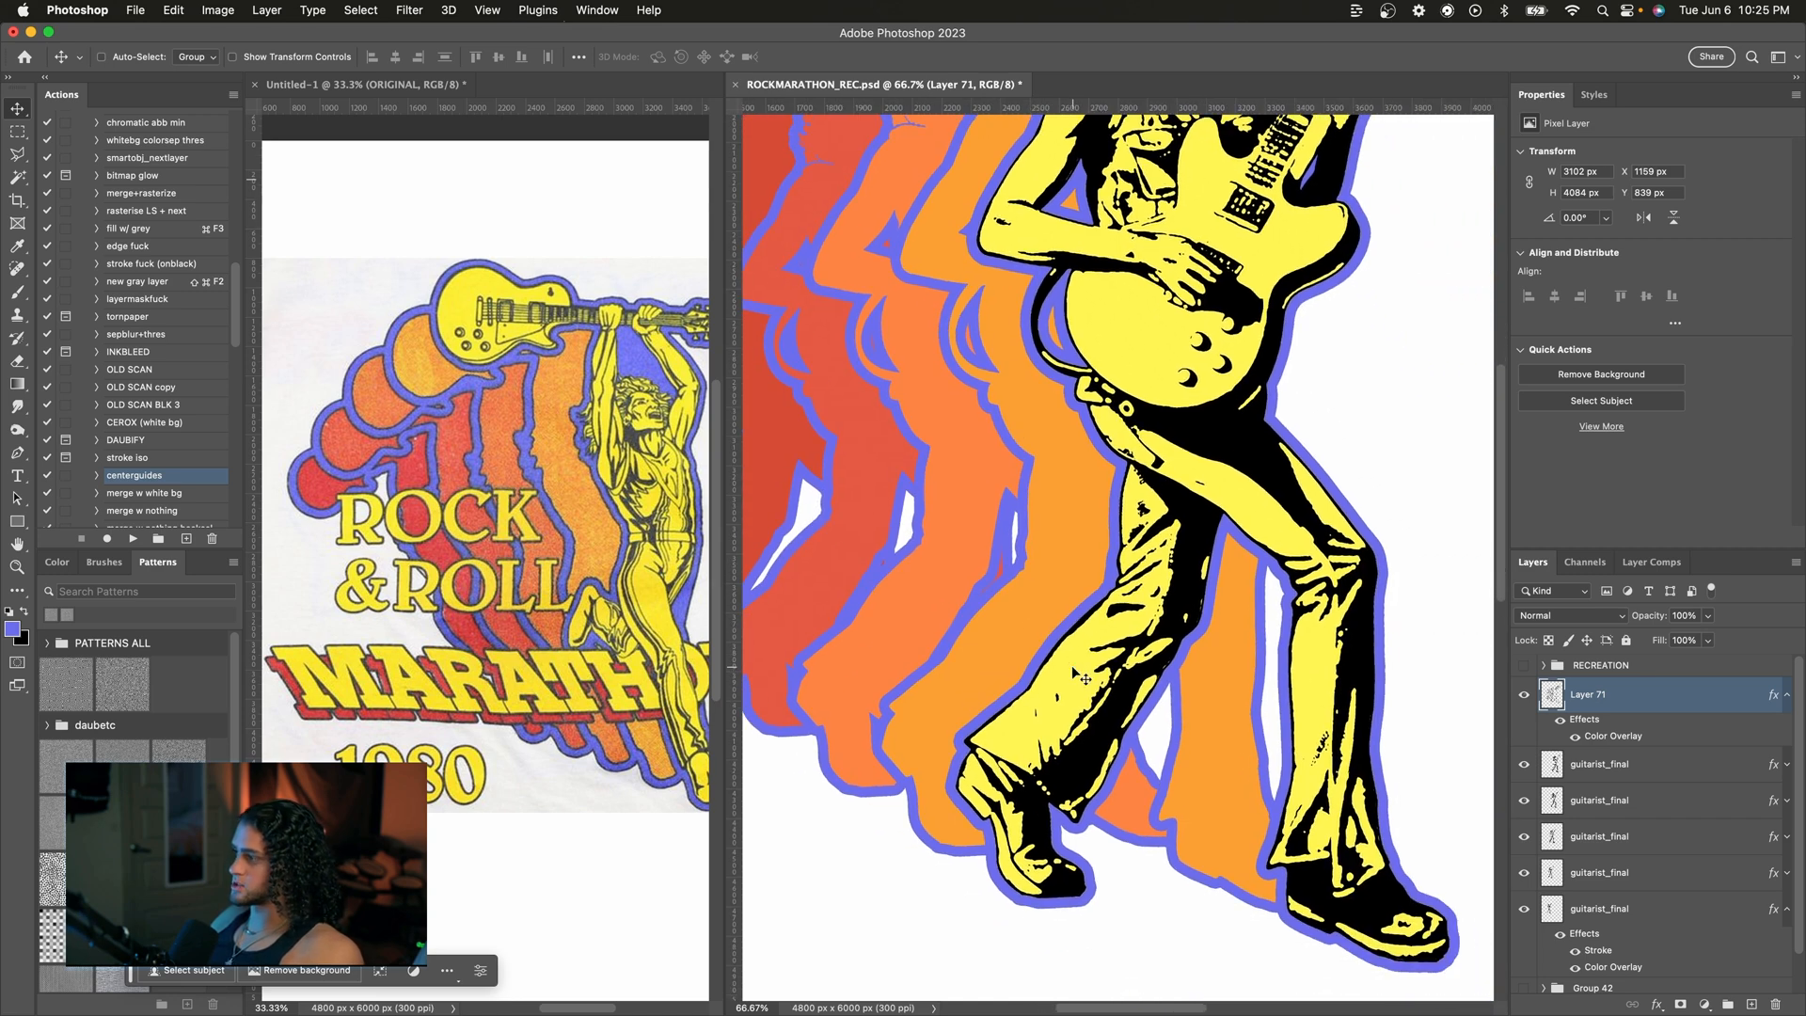
scroll(1073, 670, "left", 3)
scroll(1073, 670, "up", 1)
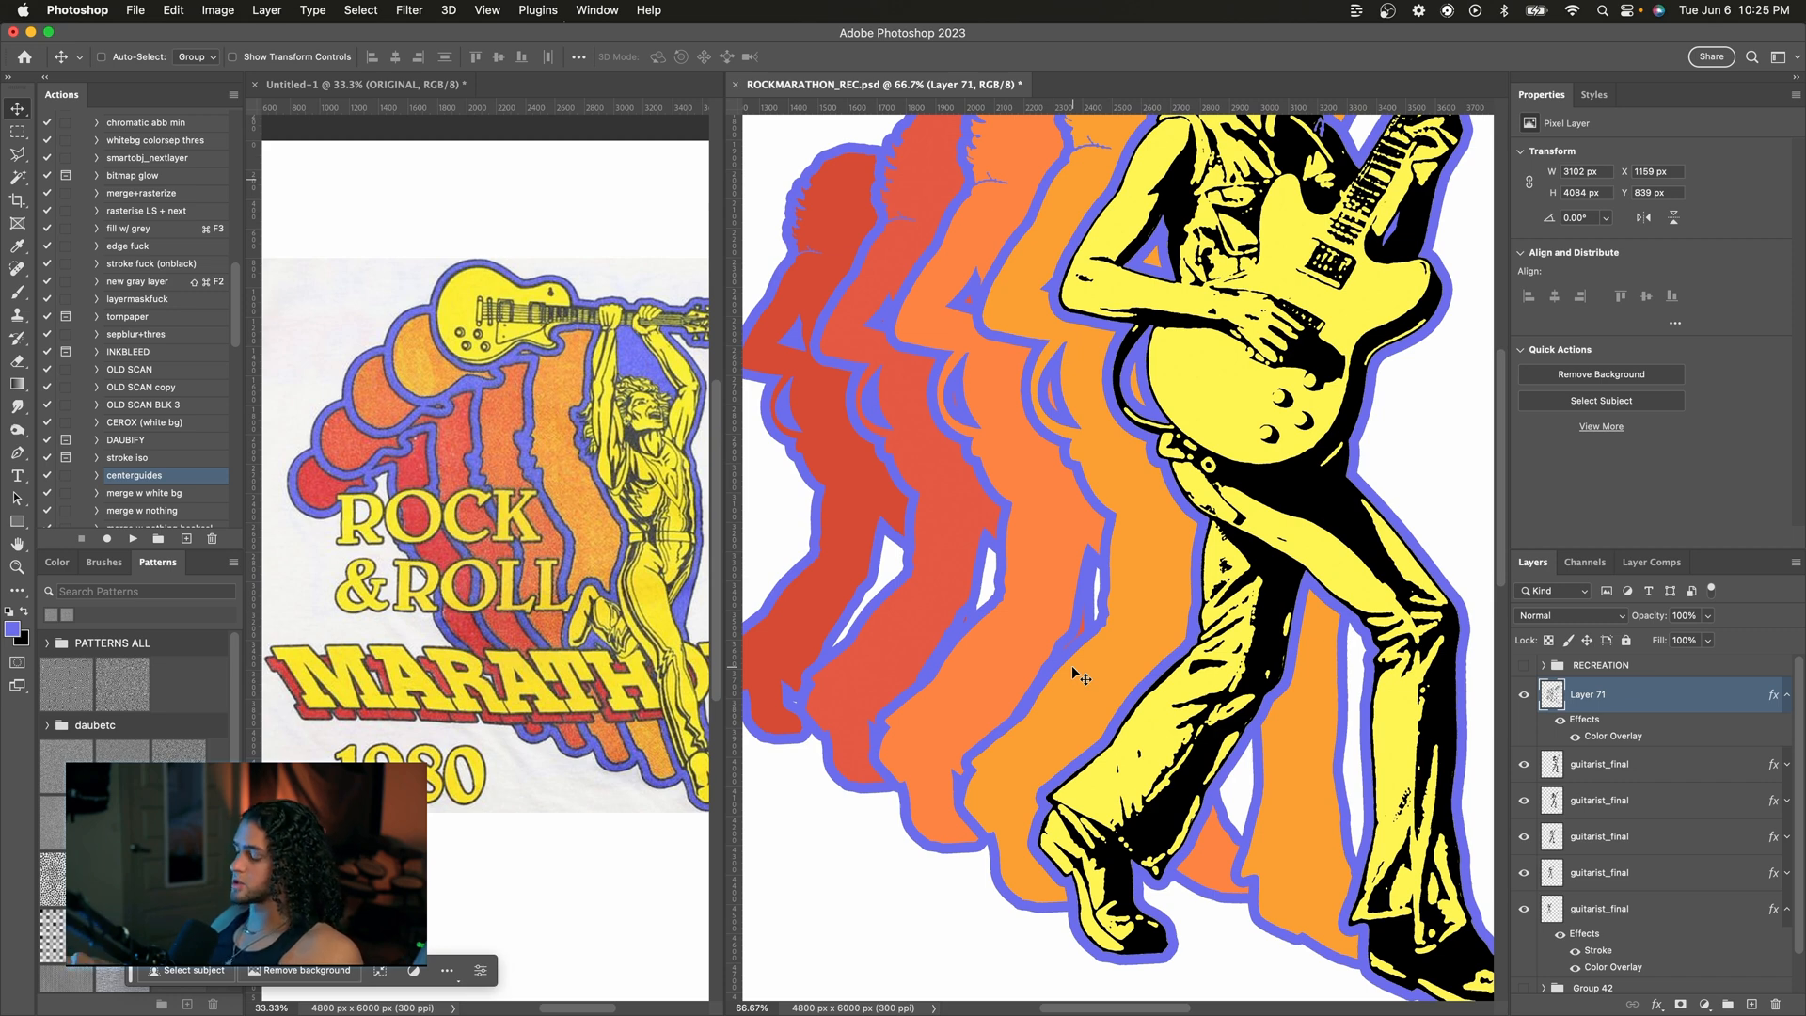
key("b")
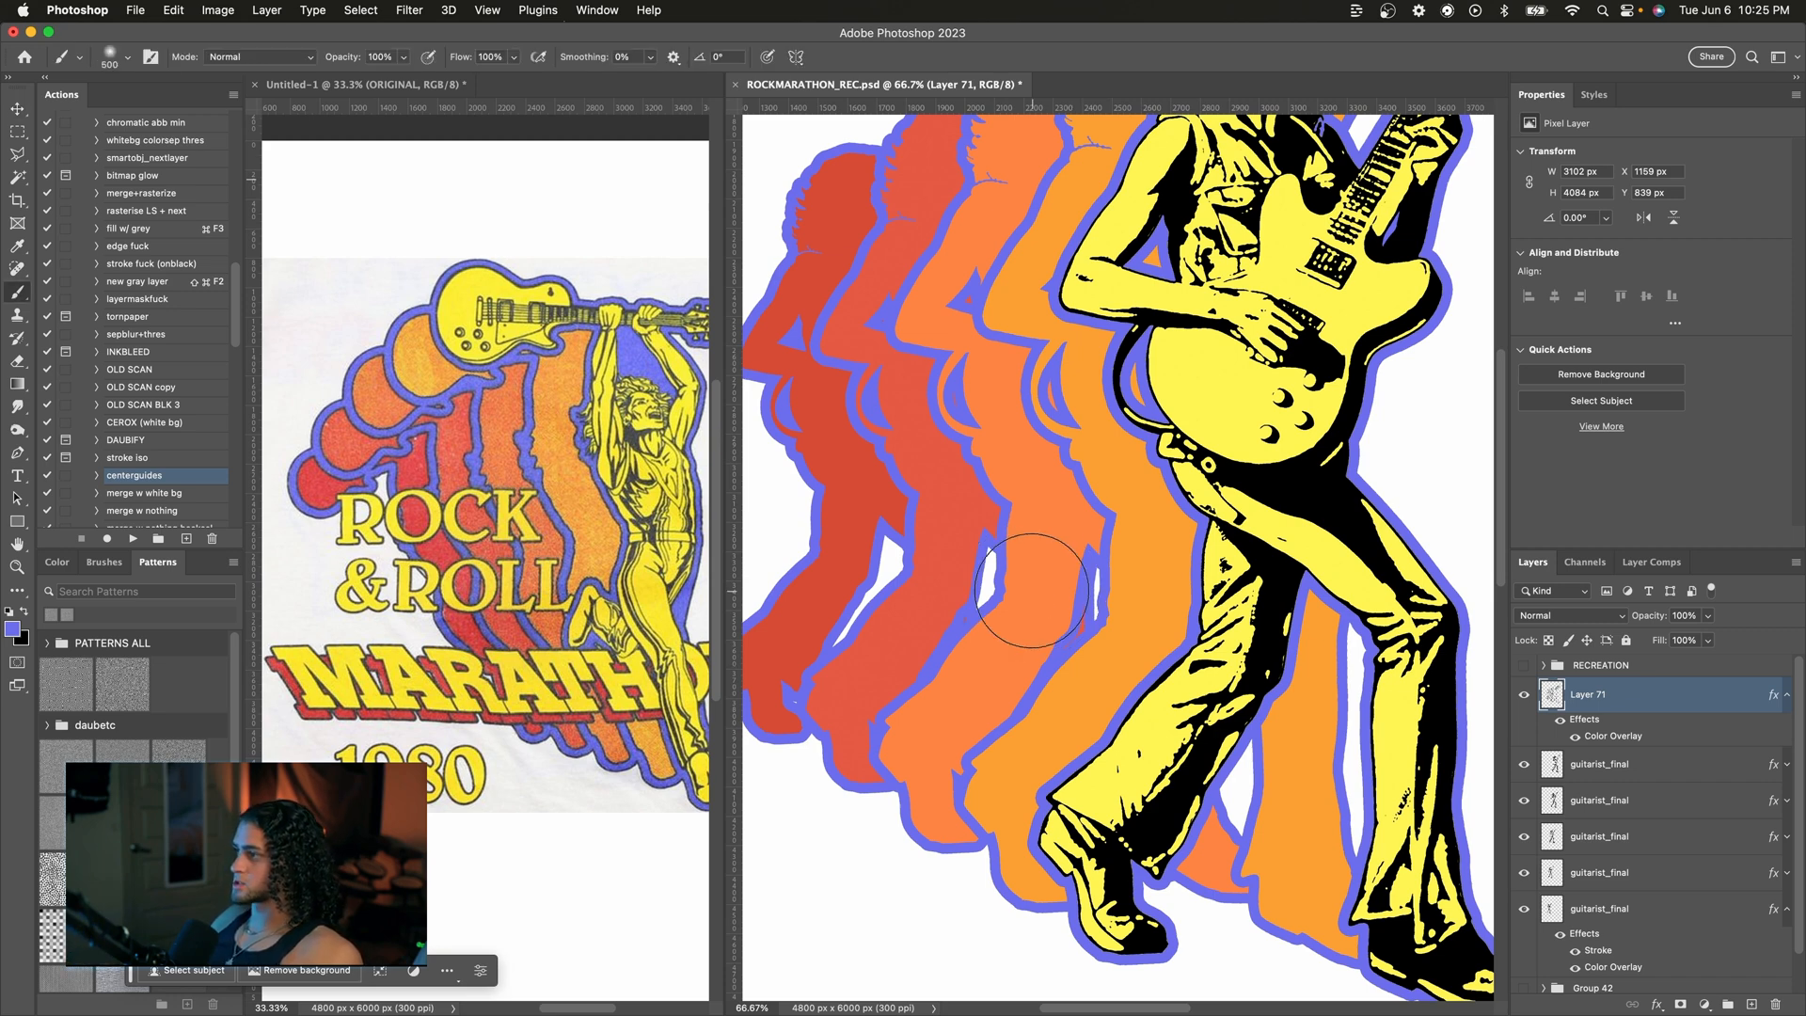
left_click_drag(1078, 422, 1035, 555)
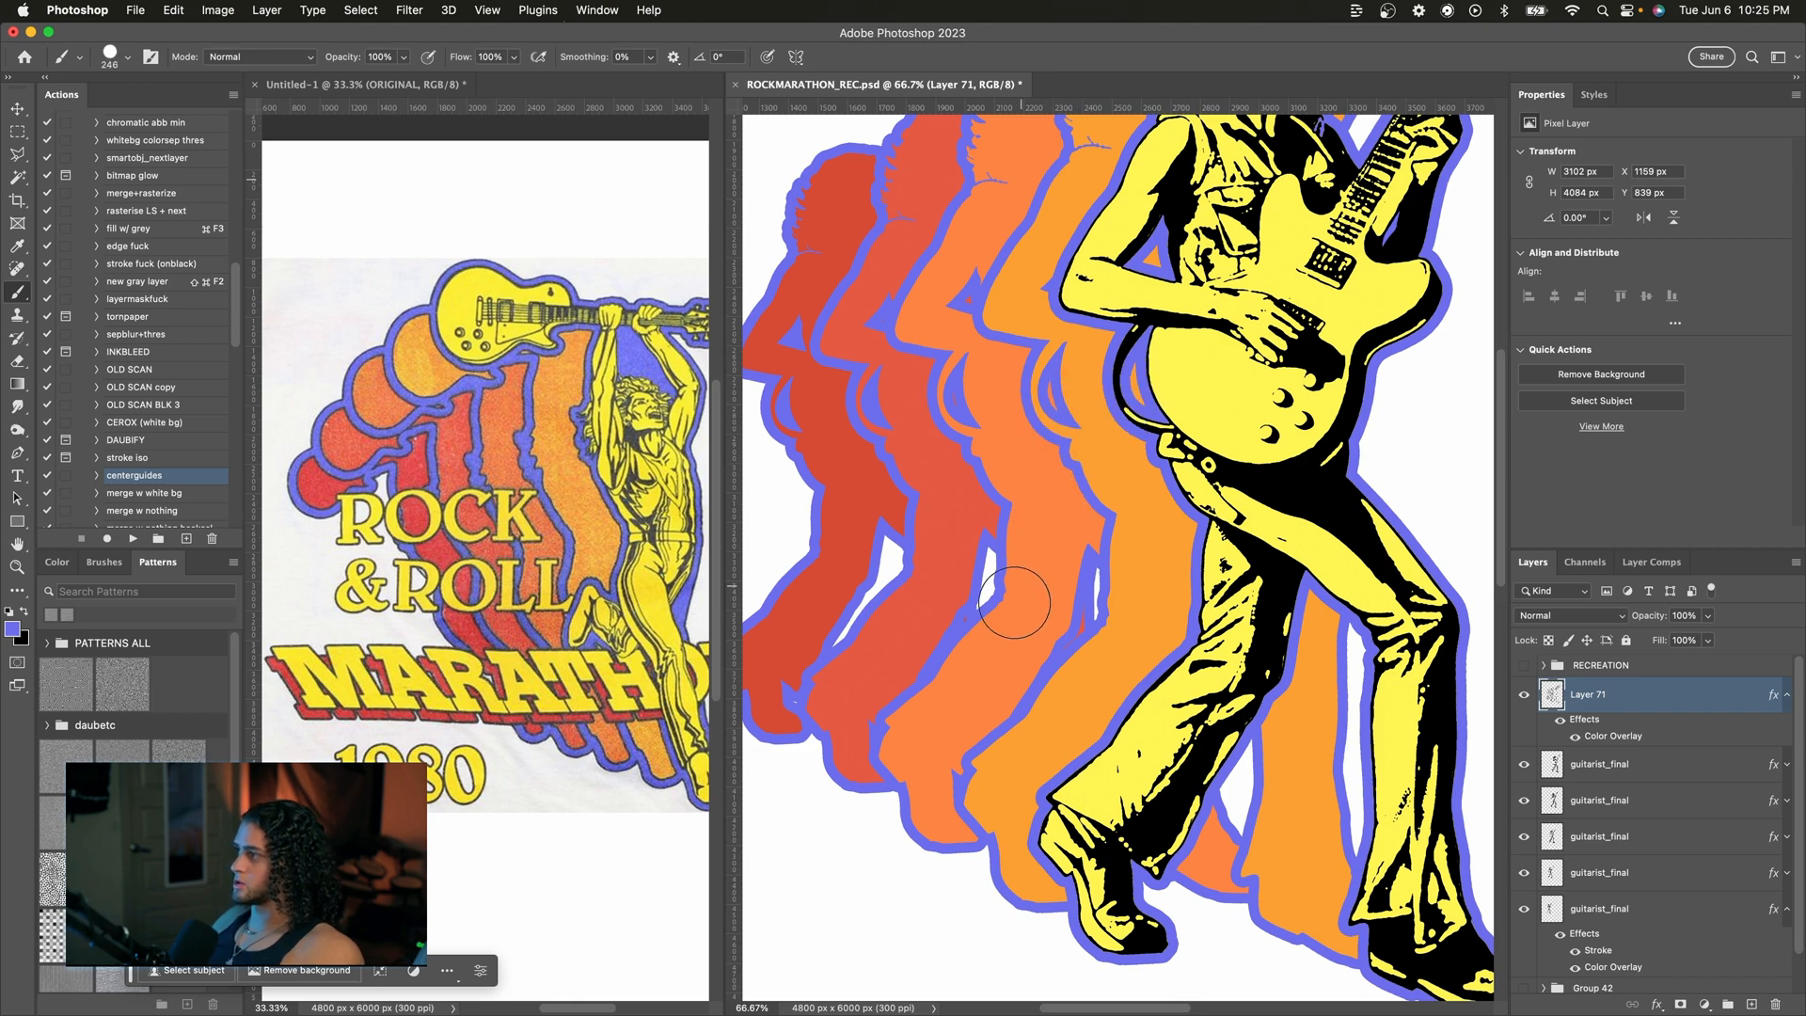
Step: Paint a smaller white gap between the red silhouettes with a reduced brush size
key("super+equal")
key("bracketleft")
scroll(1010, 620, "left", 3)
key("d")
key("x")
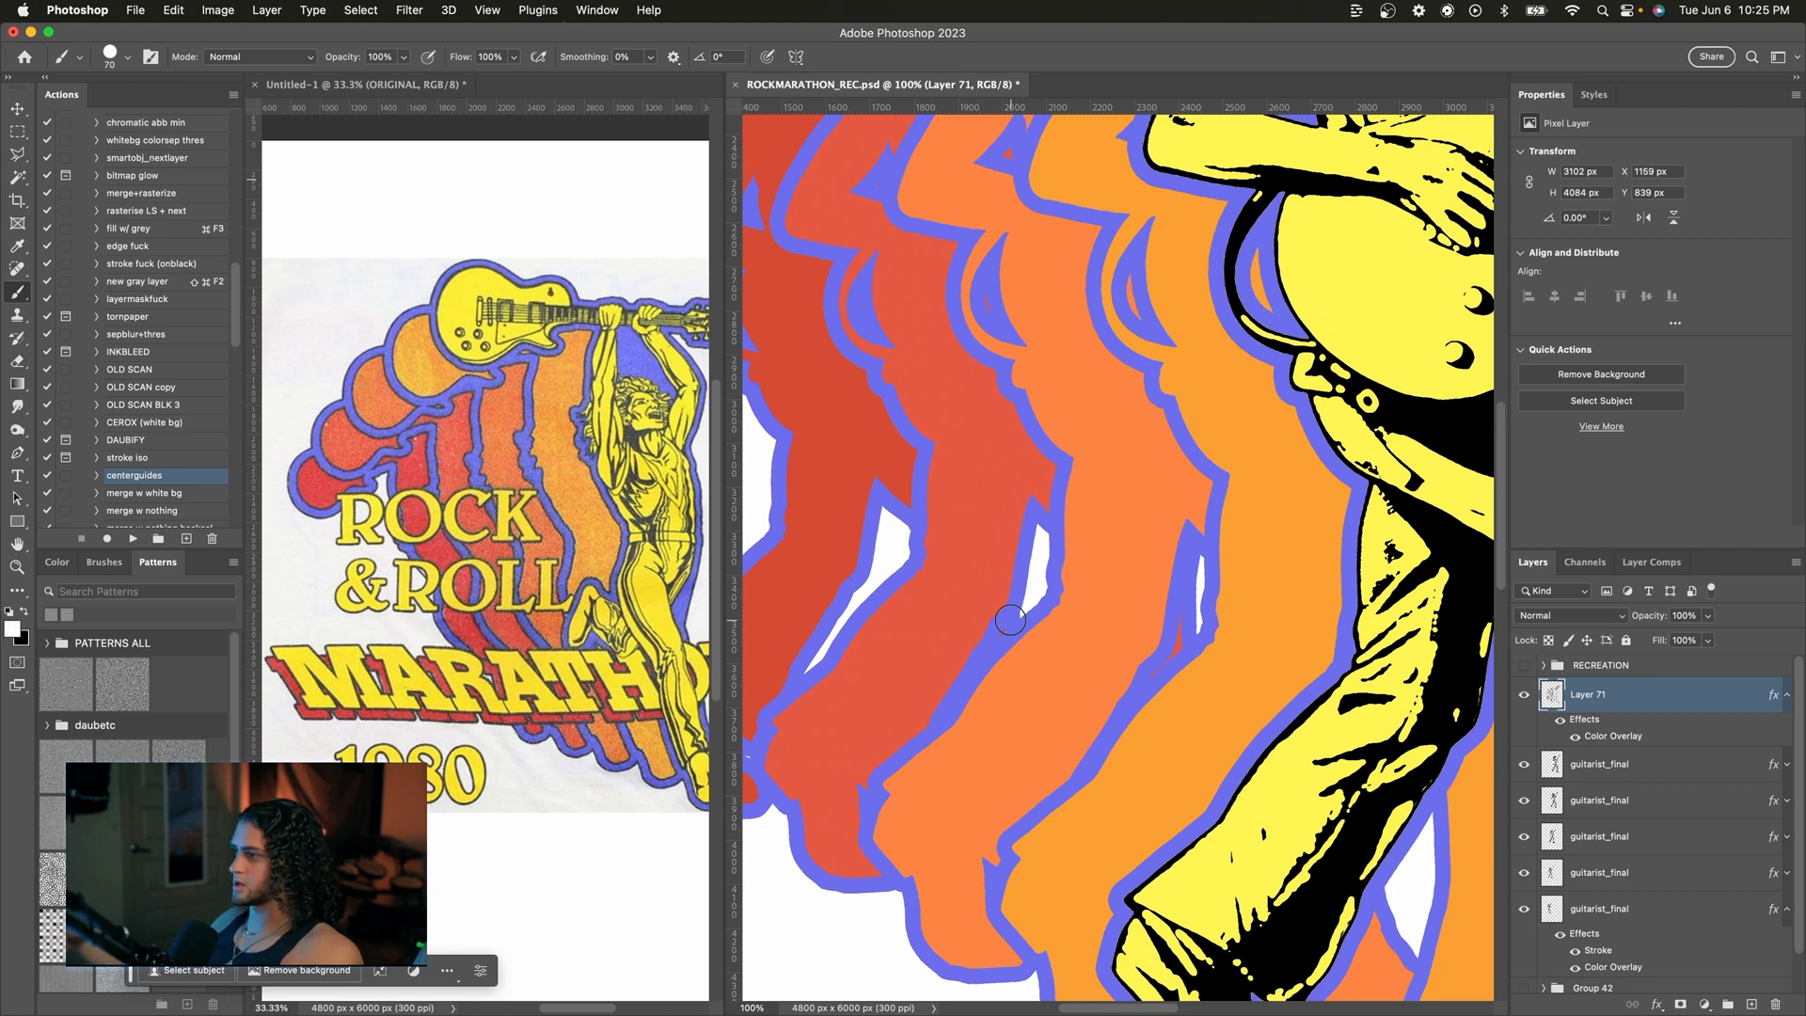
key("bracketleft")
key("bracketleft")
key("bracketleft")
scroll(1042, 585, "left", 4)
scroll(1042, 585, "down", 1)
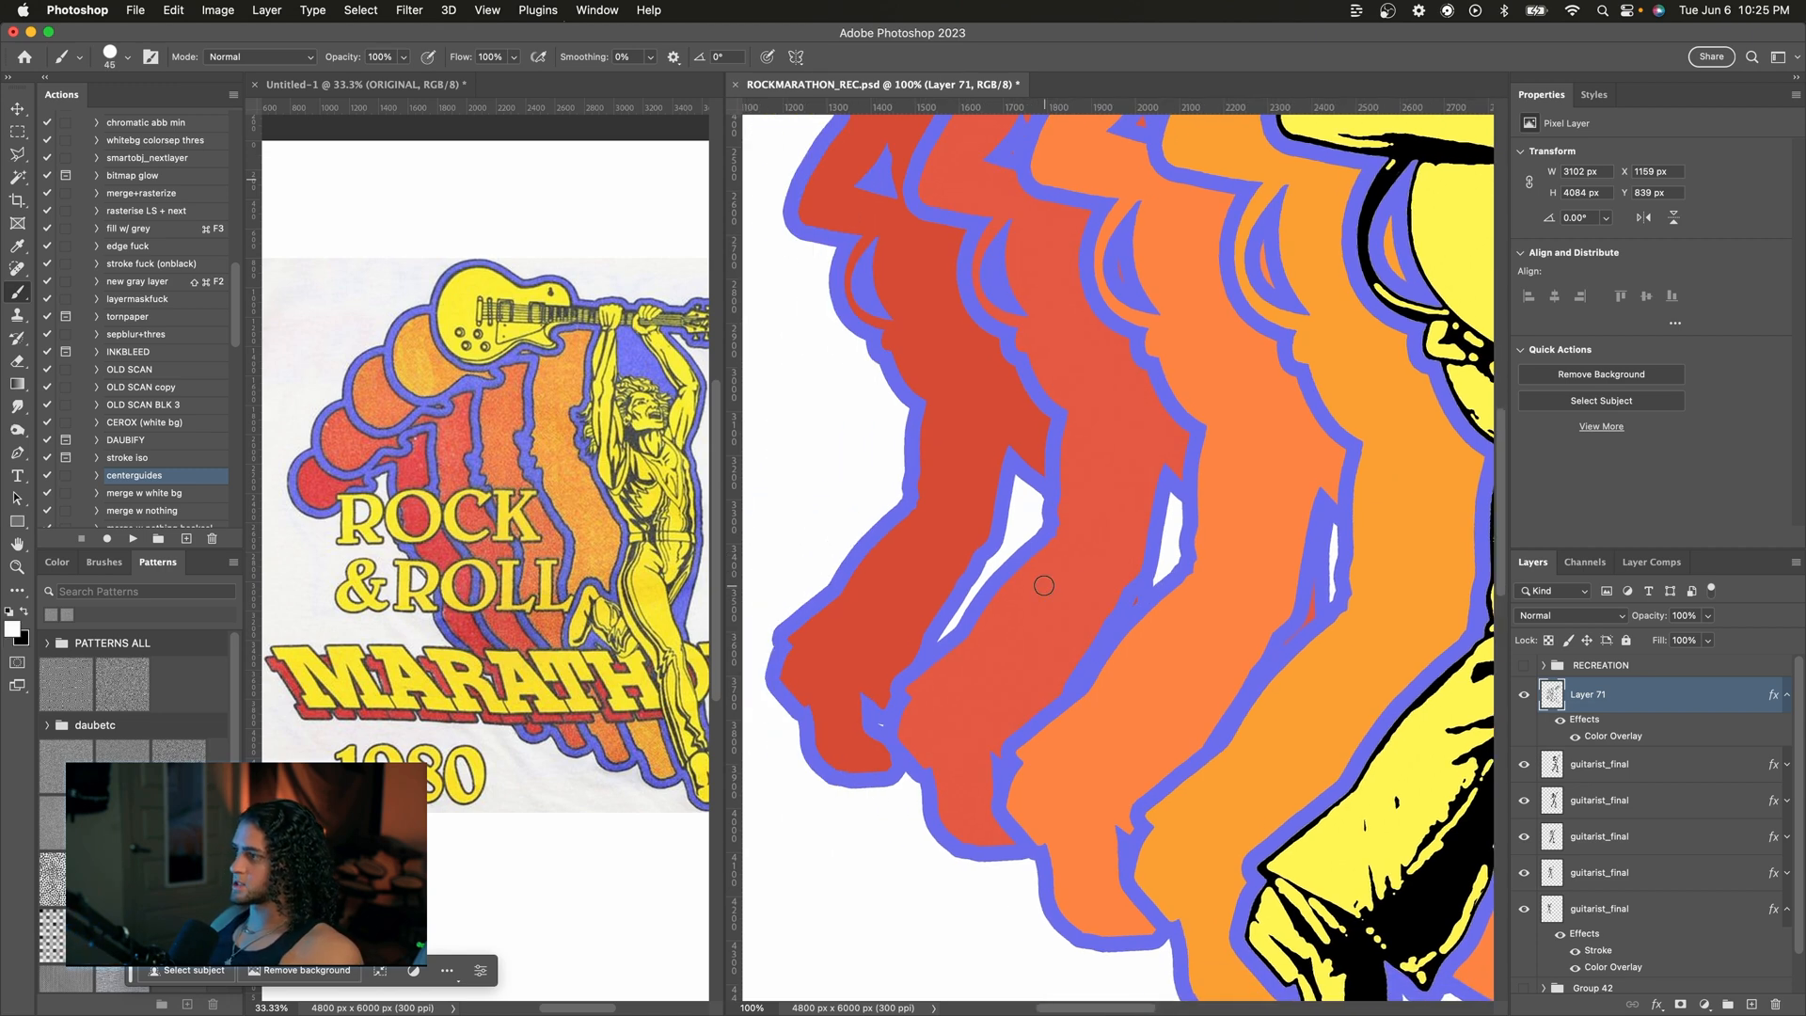
mouse_move(1026, 486)
left_mouse_down()
mouse_move(1042, 506)
mouse_move(1028, 523)
left_mouse_up()
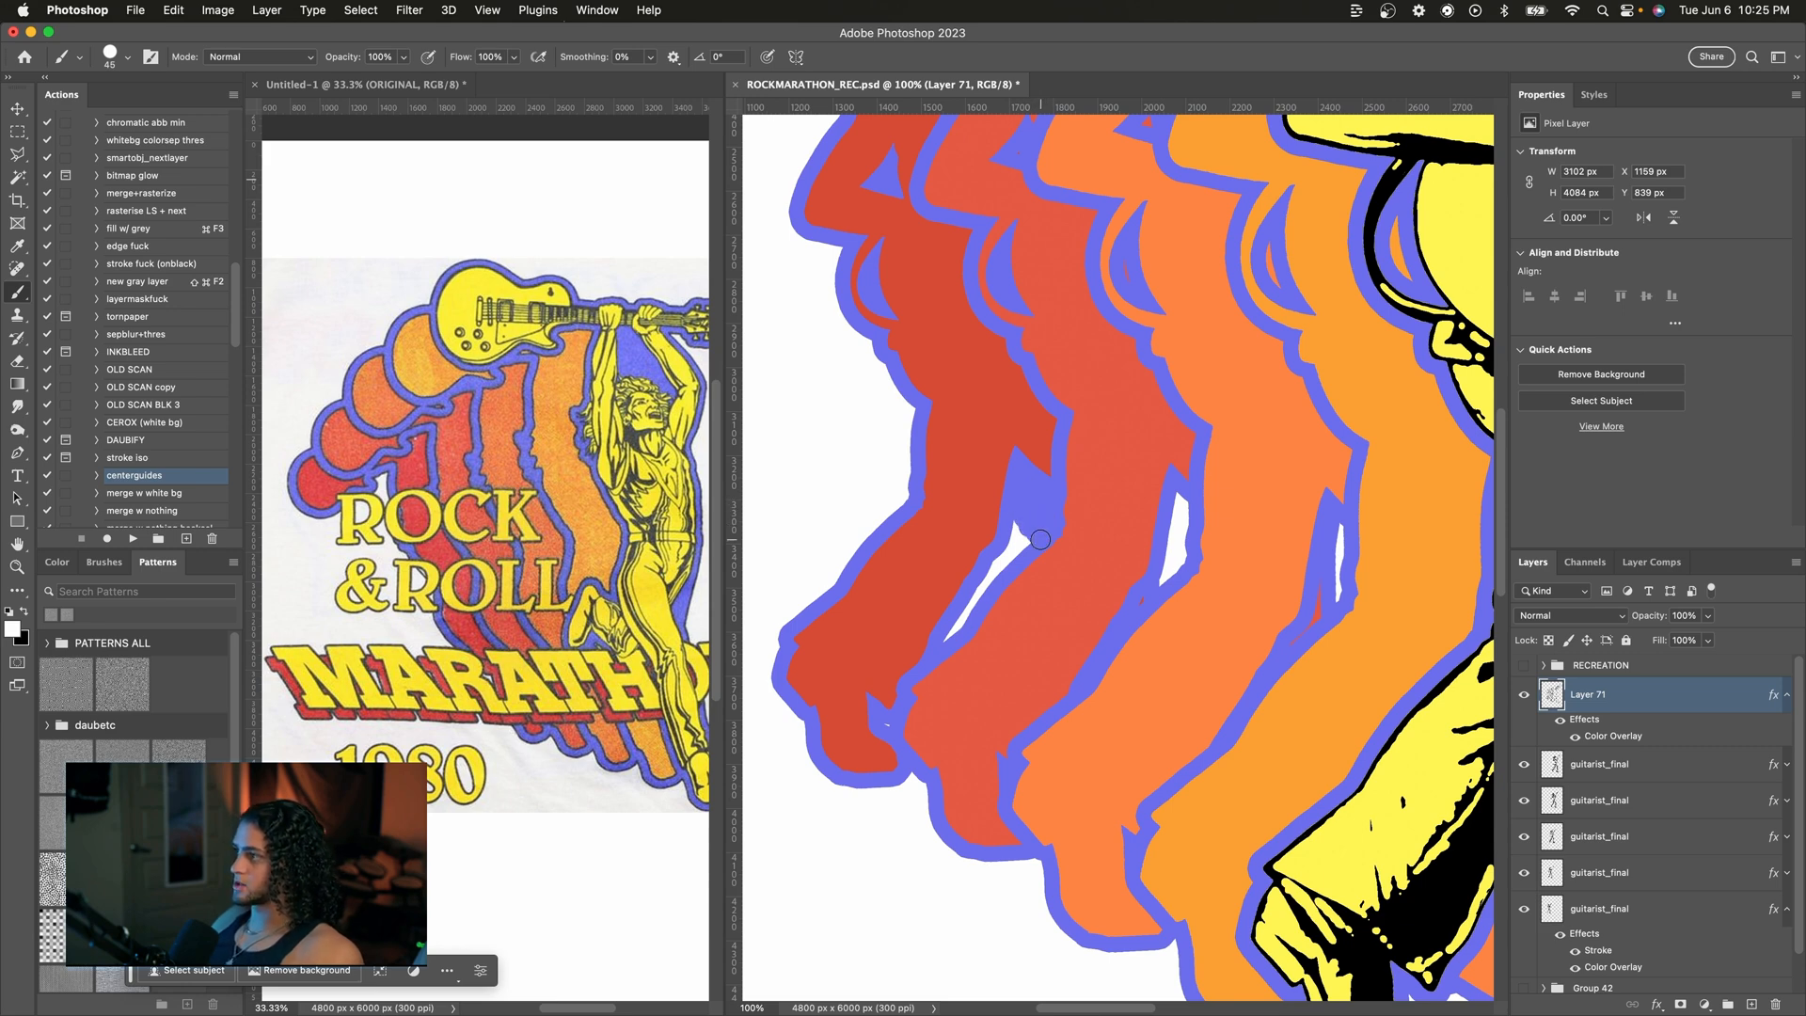
Step: Select the remaining white slivers between the silhouettes with the Magic Wand set to Contiguous
key("w")
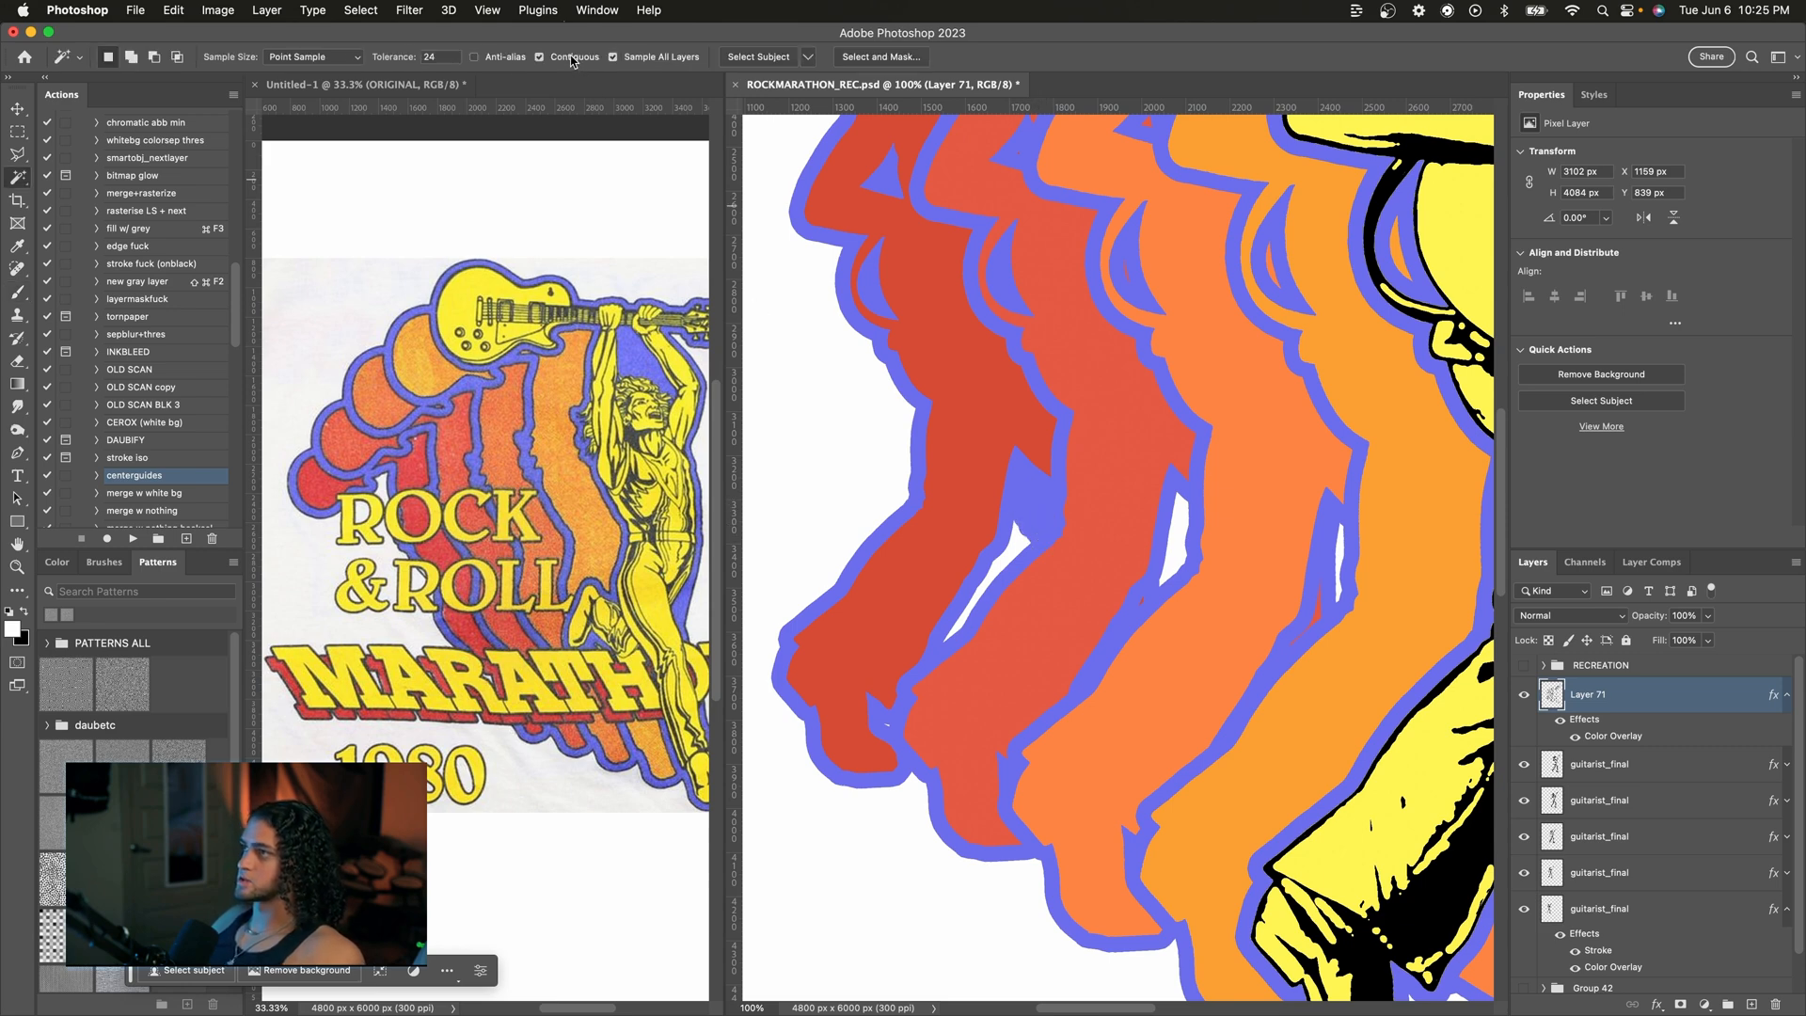
left_click(508, 60)
left_click(1007, 536)
scroll(1034, 517, "right", 3)
left_click(897, 515, "shift")
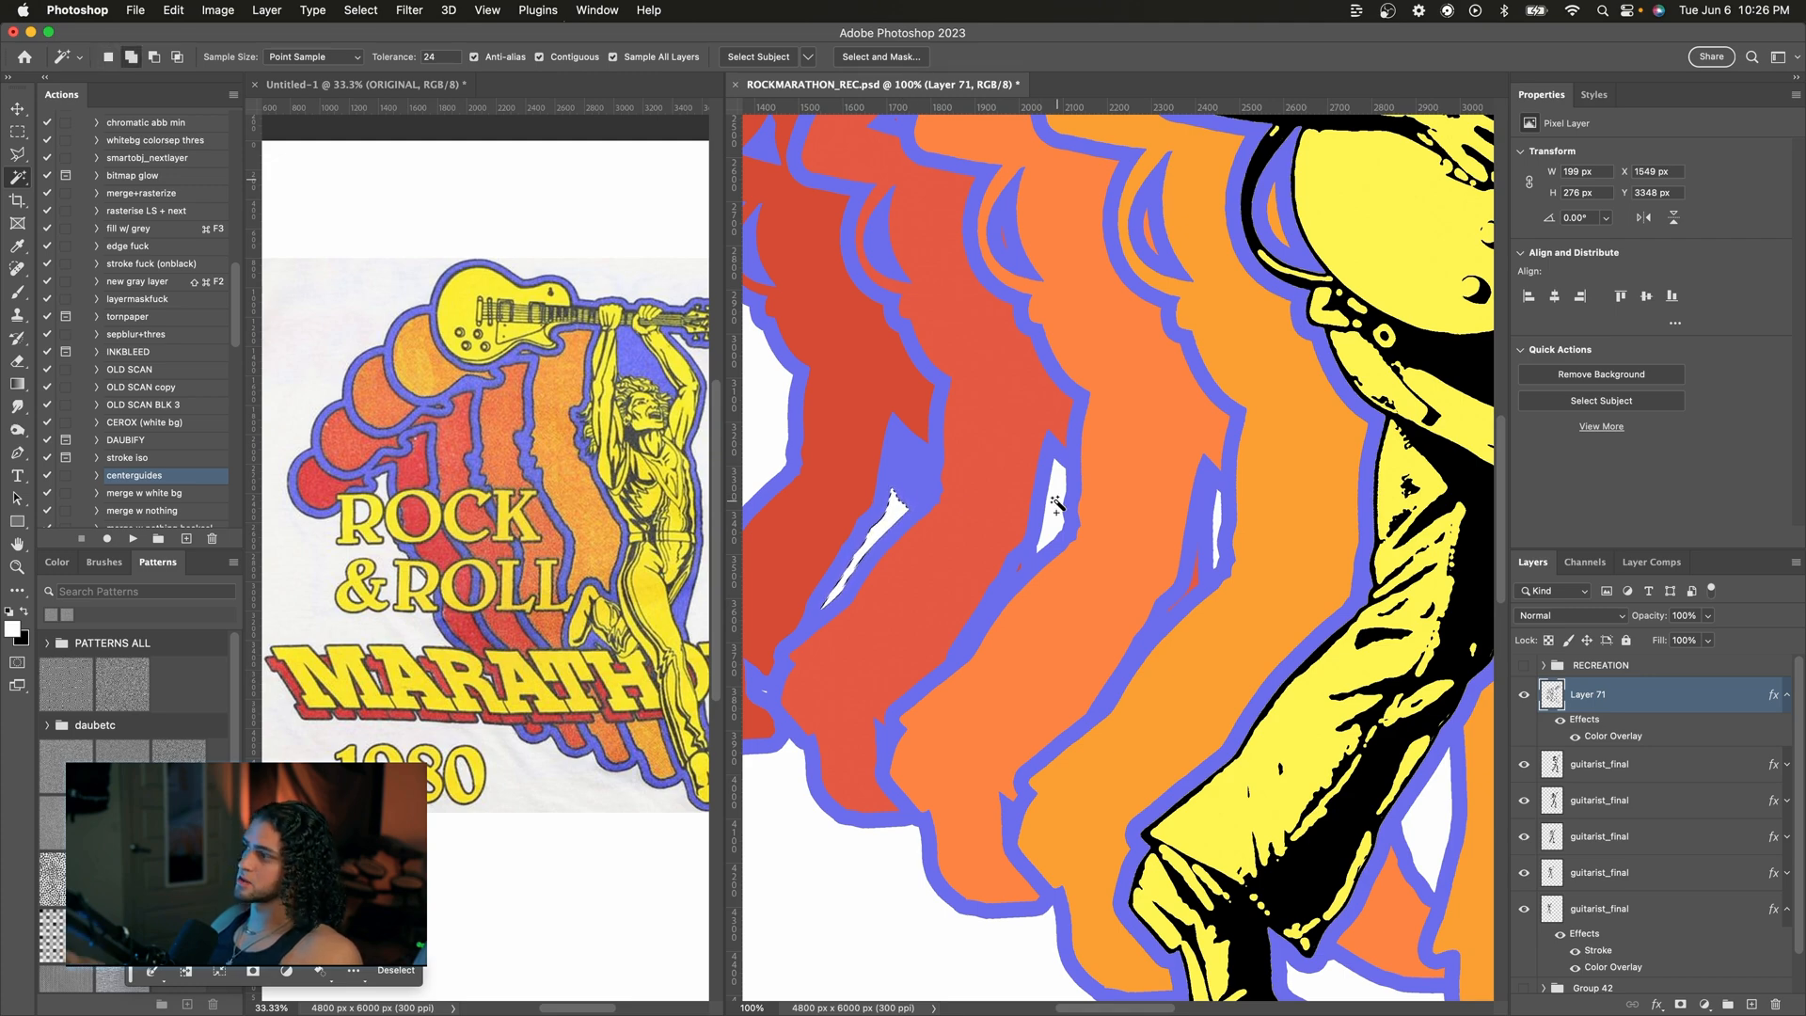
left_click(1056, 504, "shift")
scroll(1141, 507, "right", 2)
left_click(1104, 515, "shift")
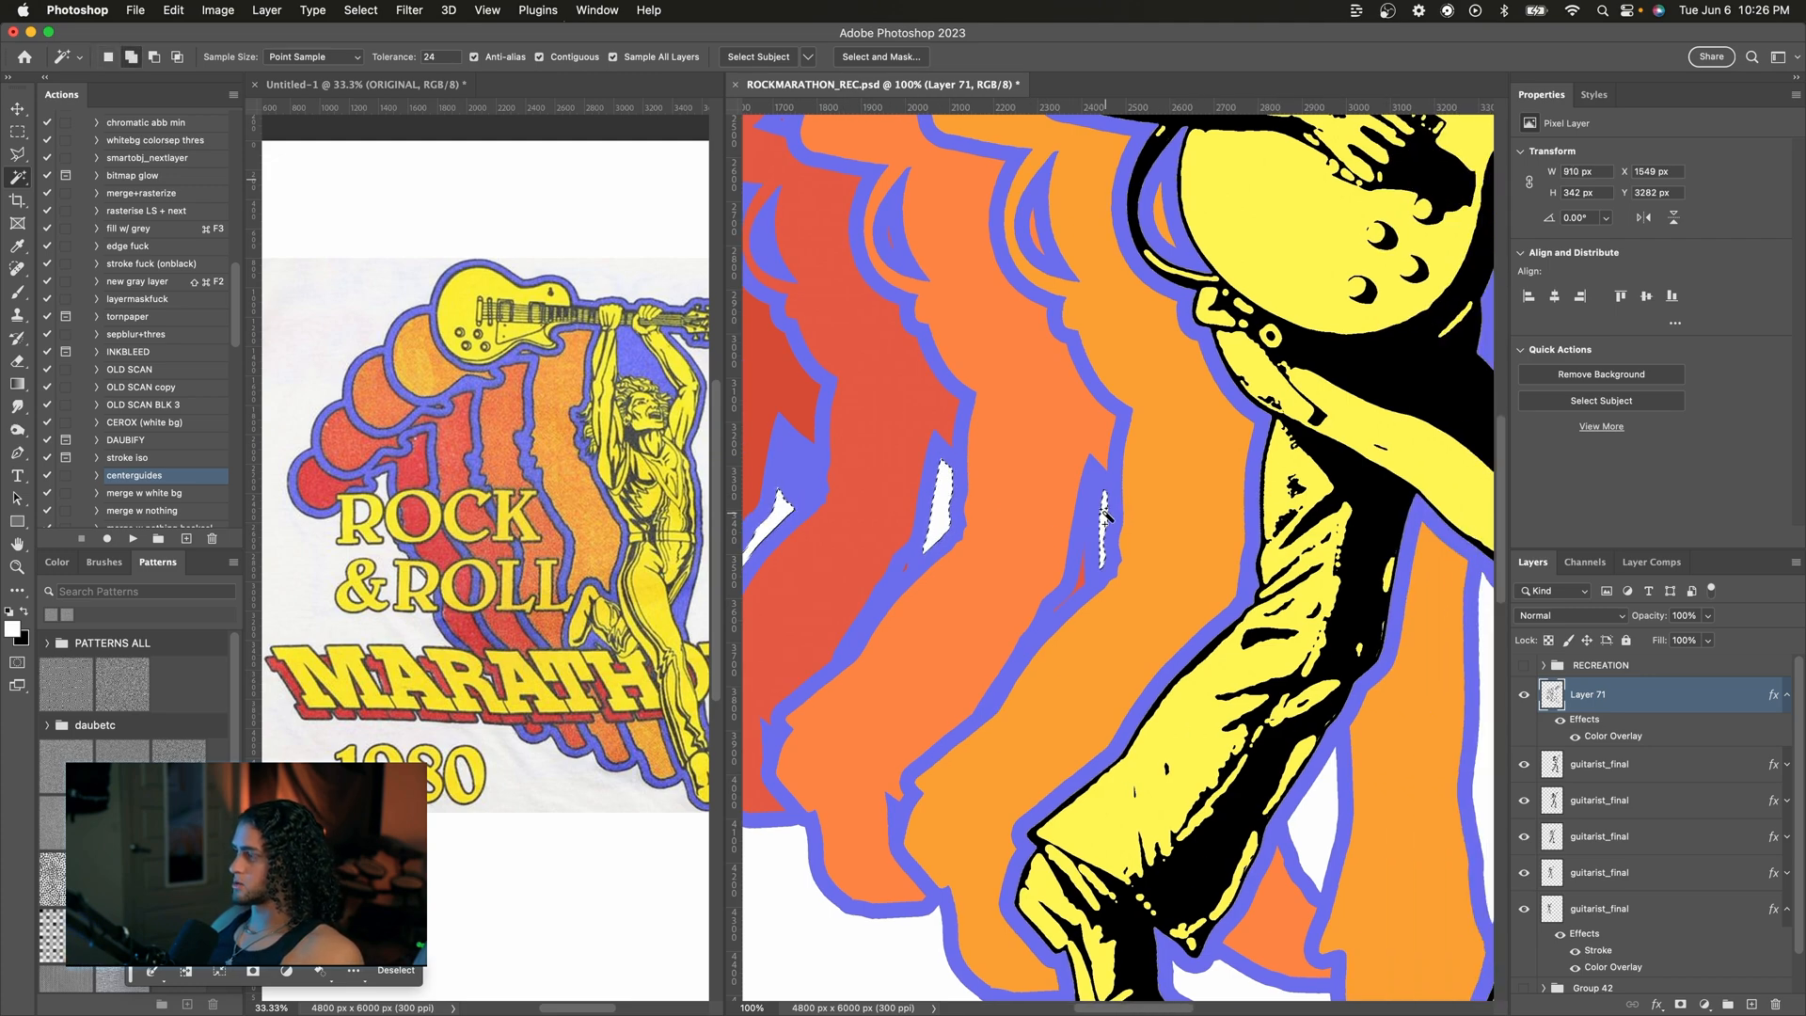
scroll(1105, 516, "down", 5)
scroll(1104, 515, "right", 2)
left_click(1202, 564, "shift")
left_click(1372, 498, "shift")
scroll(1224, 455, "right", 2)
scroll(1224, 455, "up", 8)
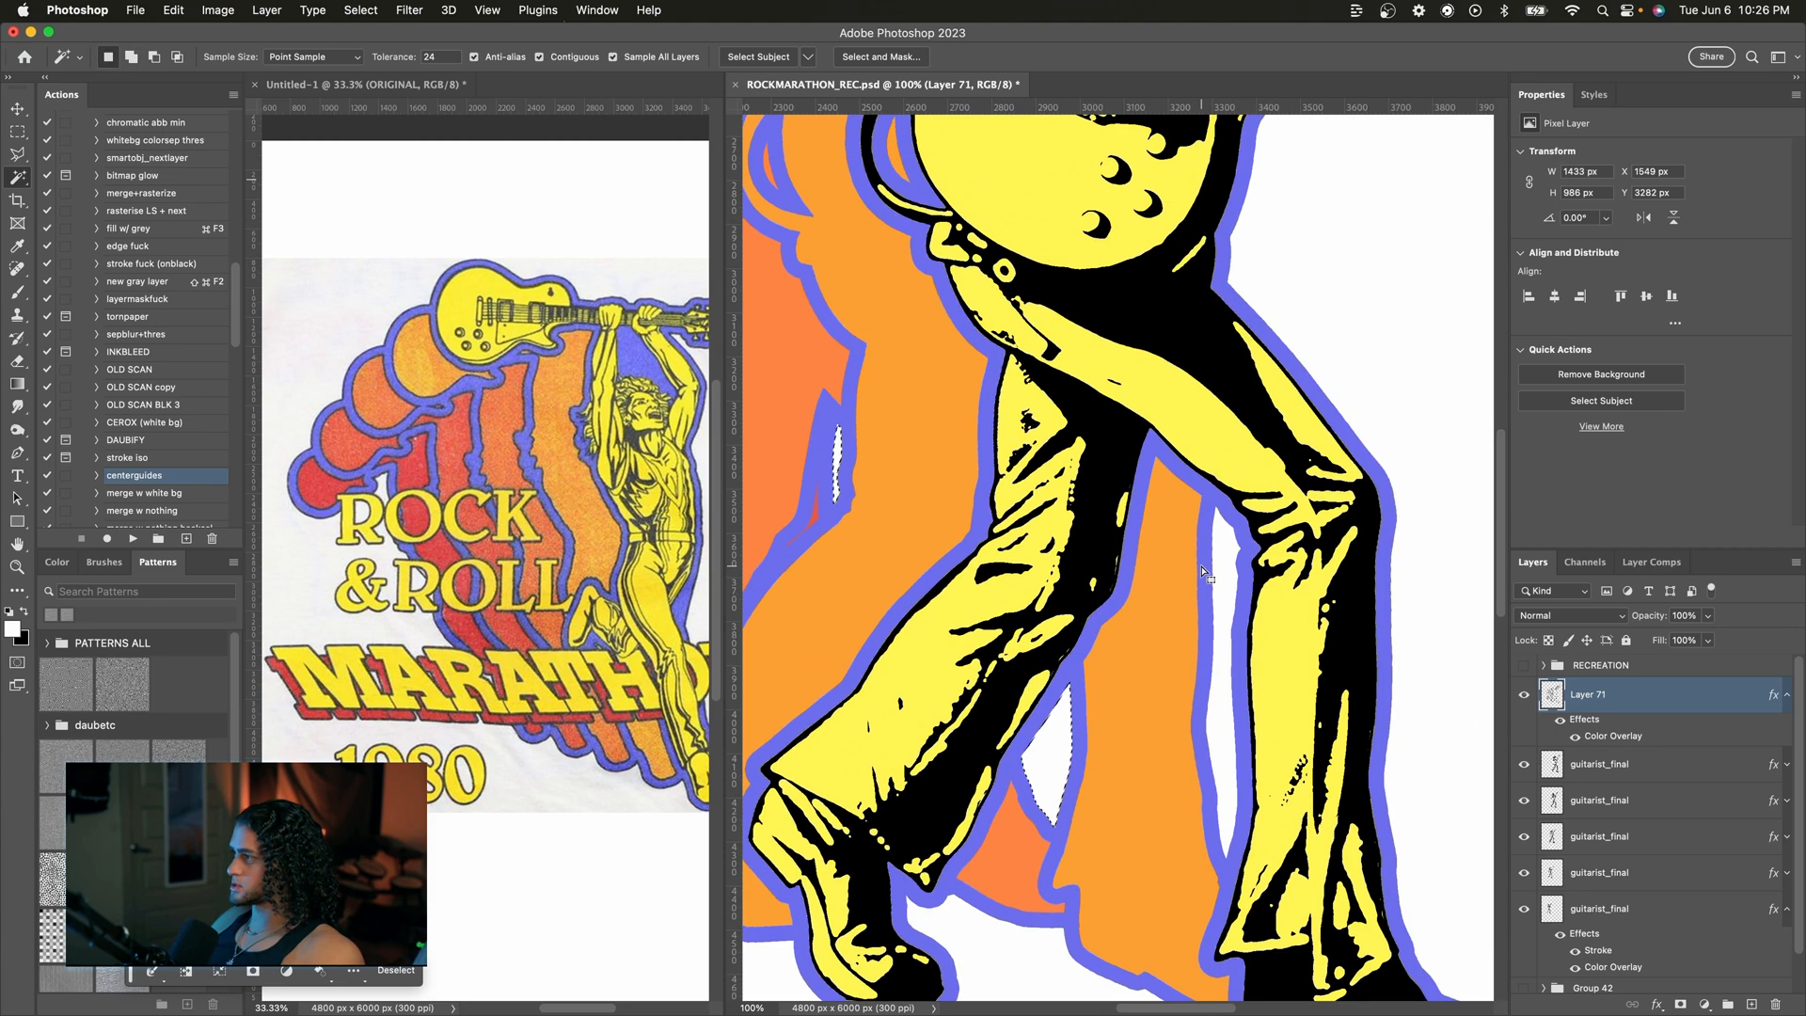
scroll(1224, 455, "left", 3)
left_click(1224, 452, "shift")
left_click(1191, 637, "shift")
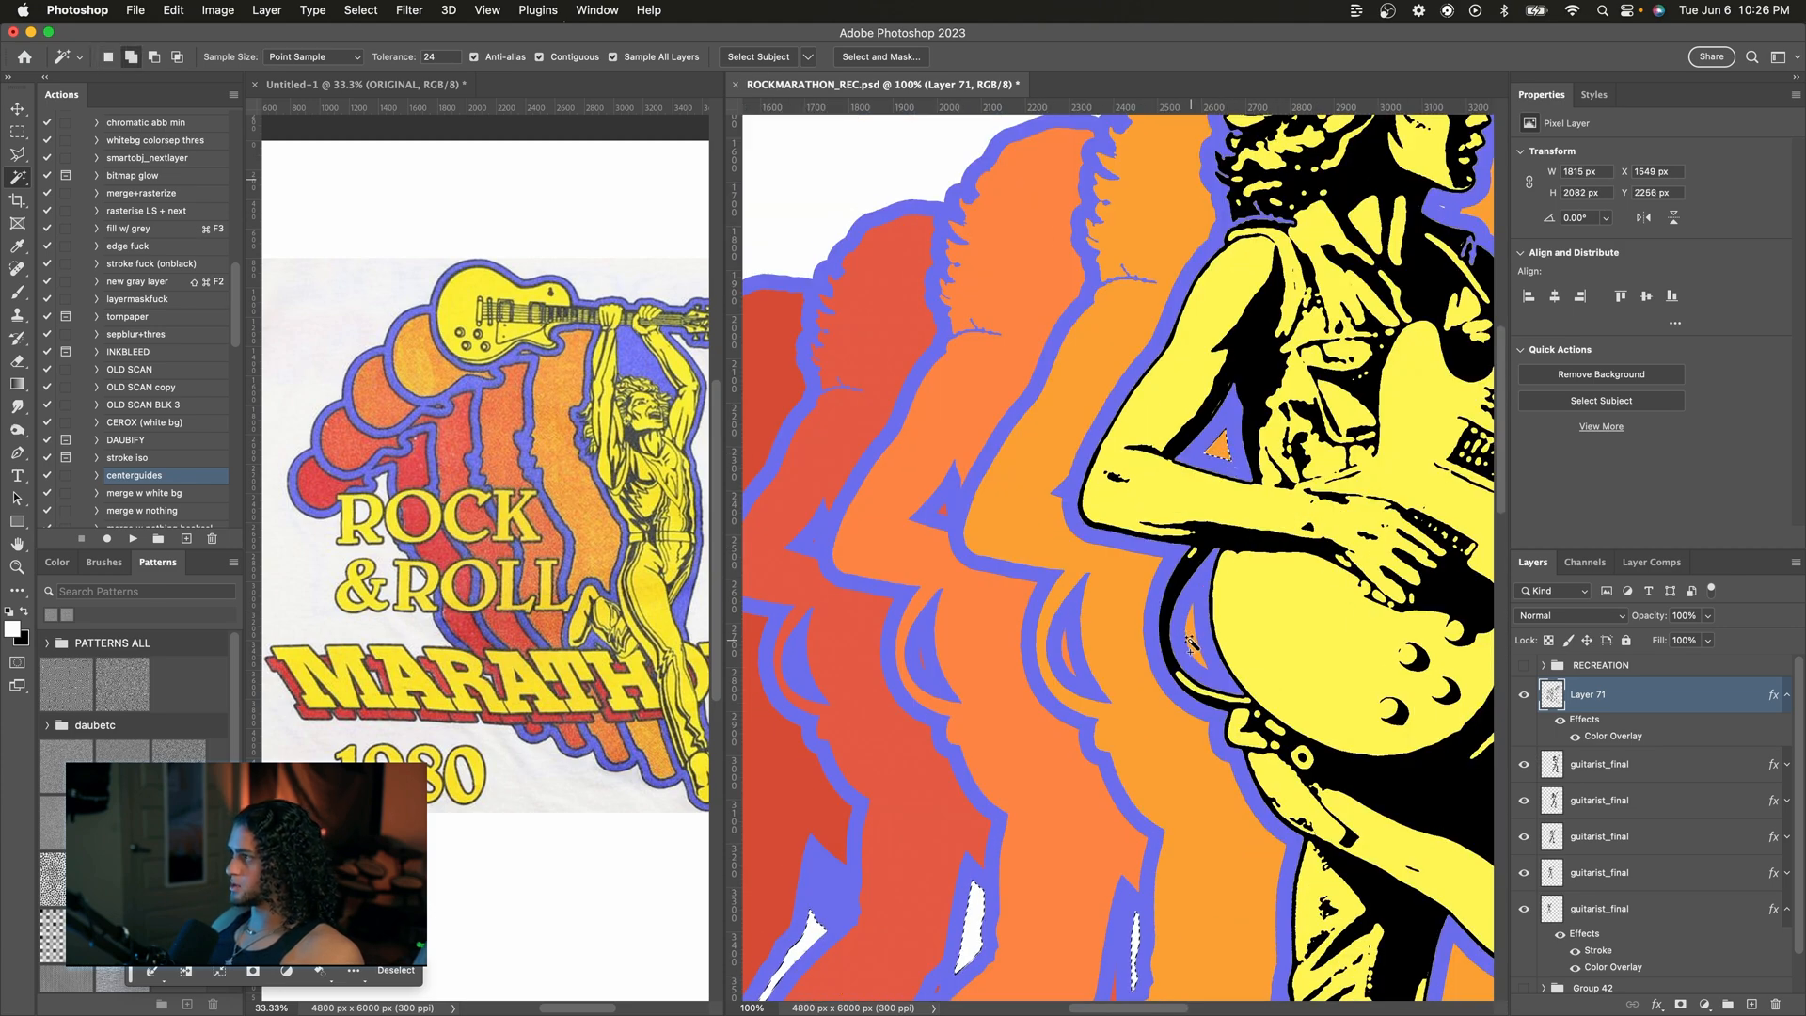
scroll(1191, 637, "left", 3)
scroll(1192, 636, "down", 1)
left_click(1214, 629, "shift")
left_click(1089, 490, "shift")
key("super+minus")
scroll(1239, 425, "right", 3)
scroll(1239, 425, "up", 2)
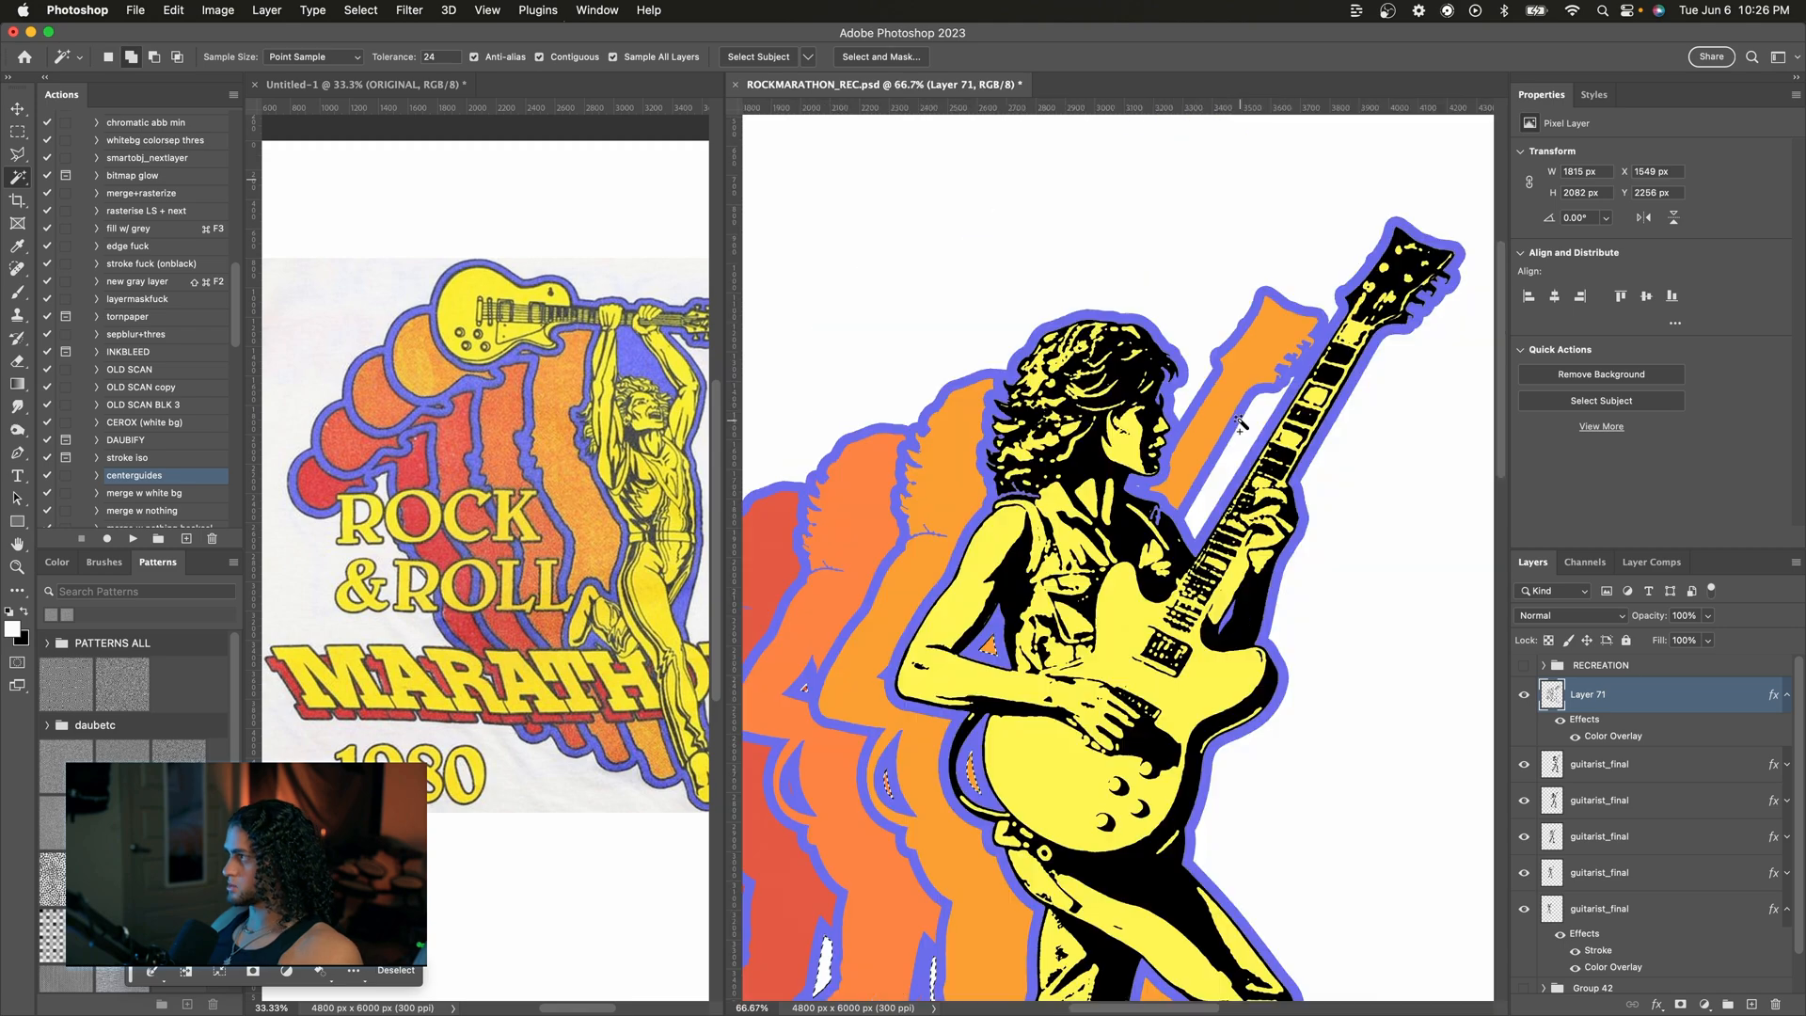
left_click(1249, 428, "shift")
Step: Expand the sliver selection by 10 pixels
scroll(1249, 428, "down", 4)
scroll(1248, 427, "left", 1)
scroll(1249, 428, "down", 1)
key("super+plus")
key("super+plus")
key("super+plus")
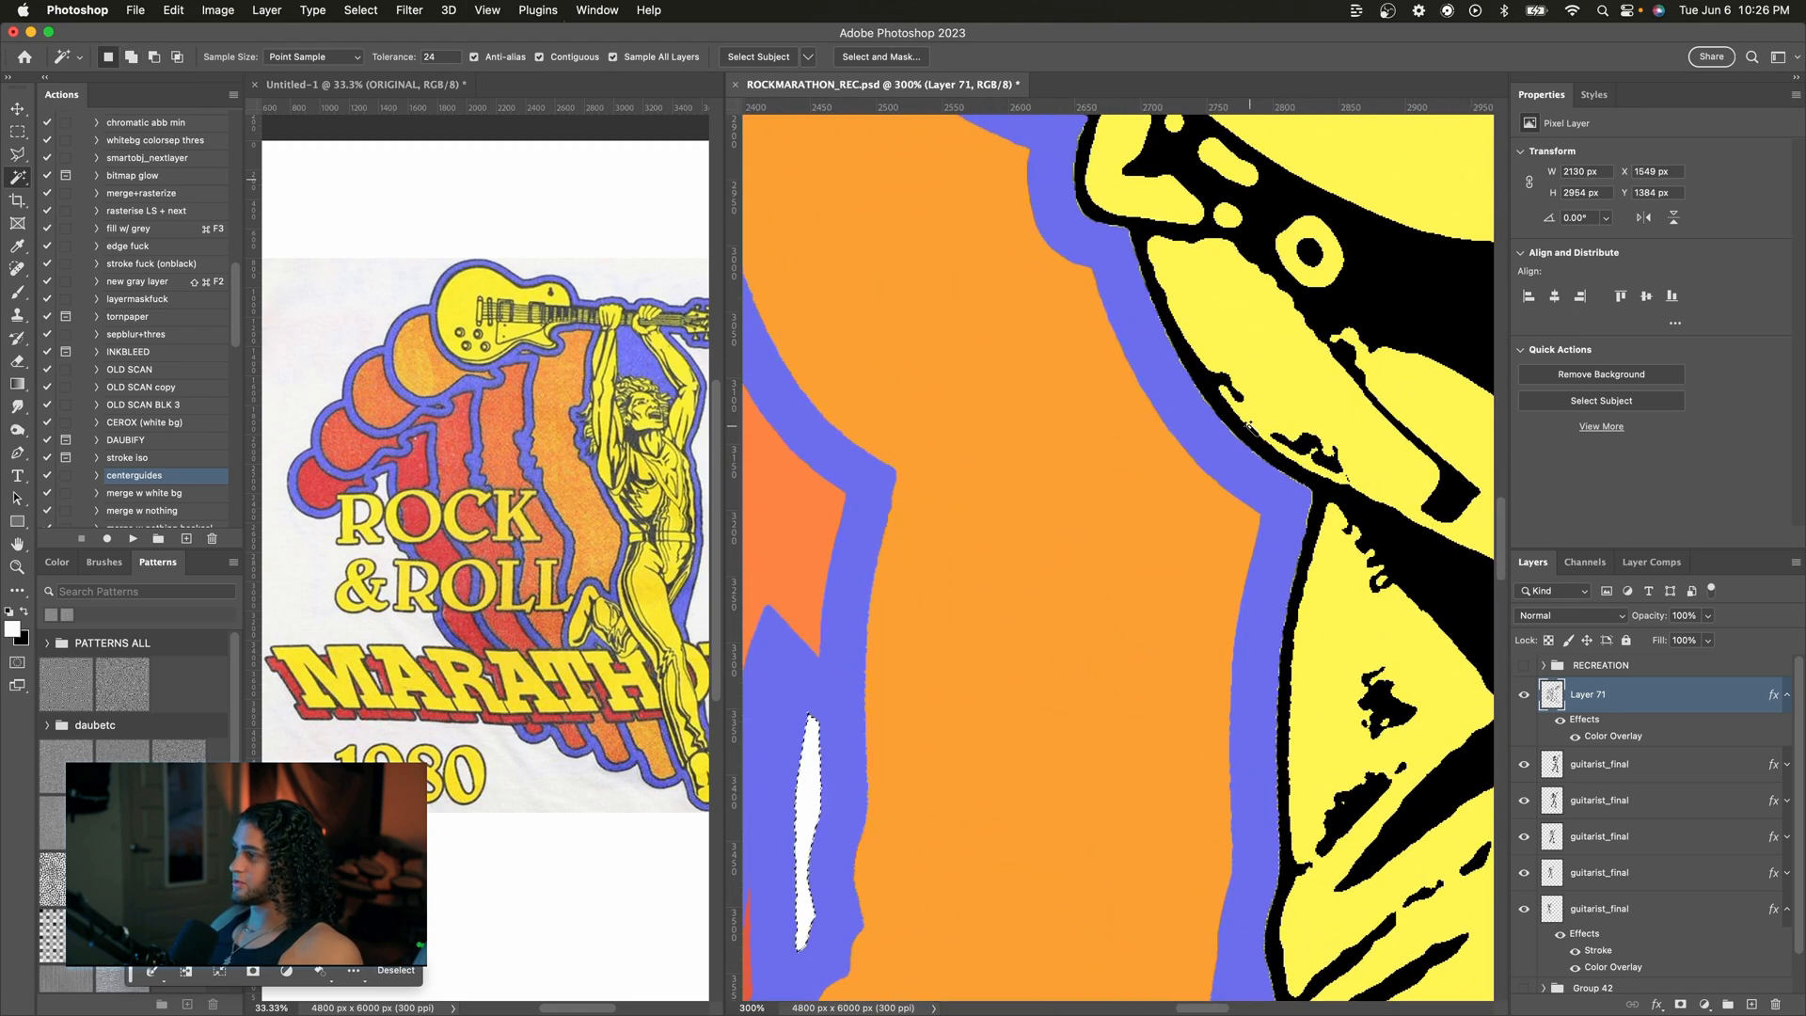
scroll(1080, 529, "left", 4)
scroll(1079, 530, "down", 5)
key("super+0")
key("q")
key("q")
key("super+plus")
key("super+plus")
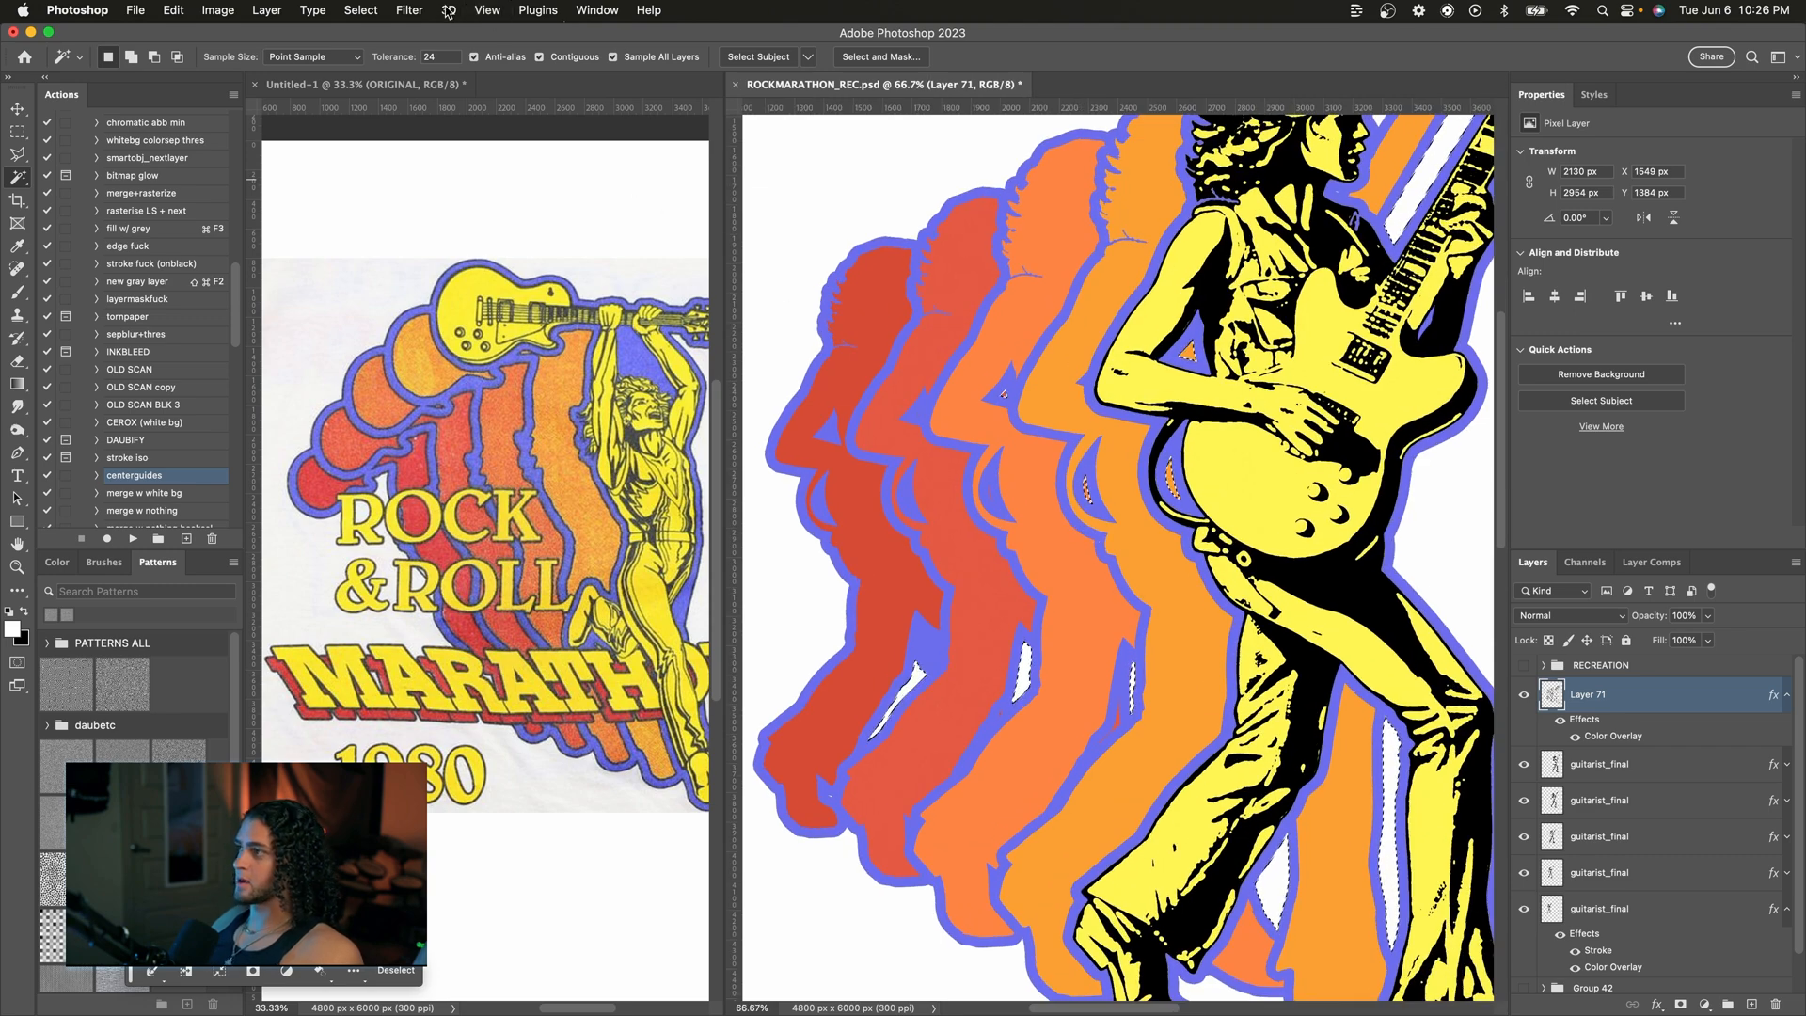
left_click(360, 10)
mouse_move(405, 270)
left_click(611, 302)
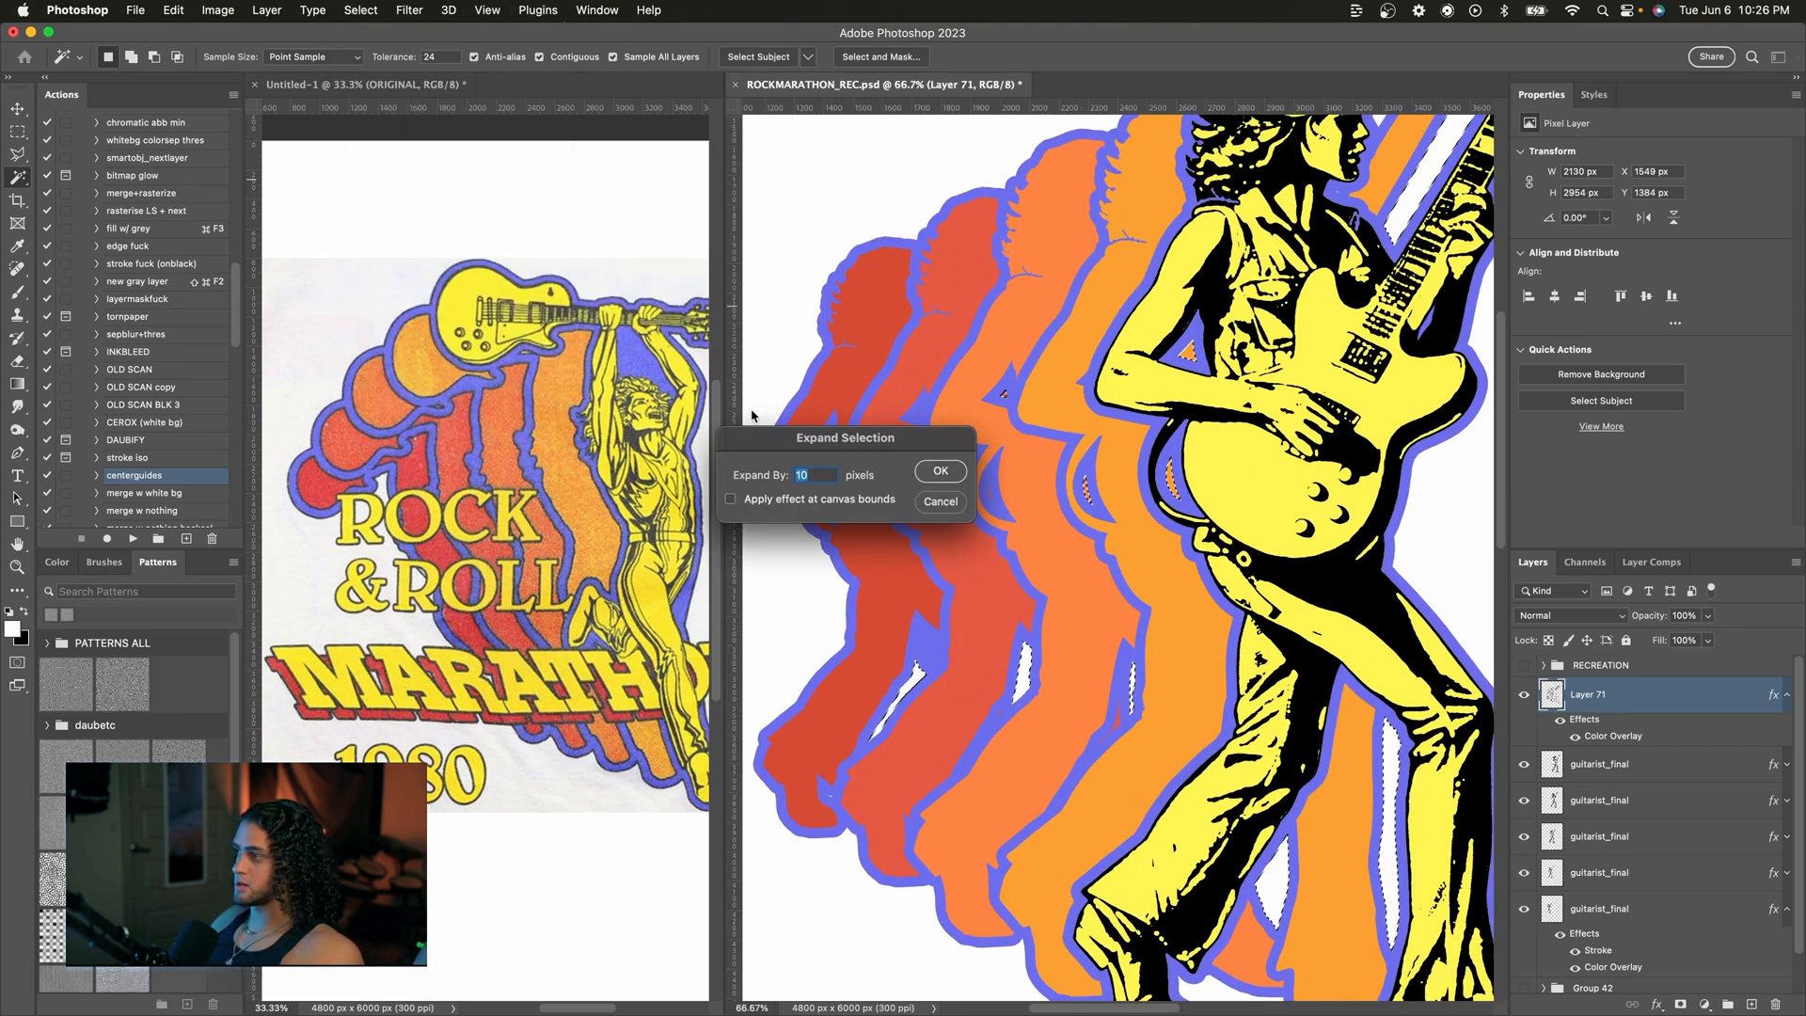
key("Return")
Step: Examine the expanded selection along the gaps between the silhouettes
scroll(1143, 733, "up", 5)
scroll(1144, 733, "left", 5)
scroll(1144, 734, "up", 3)
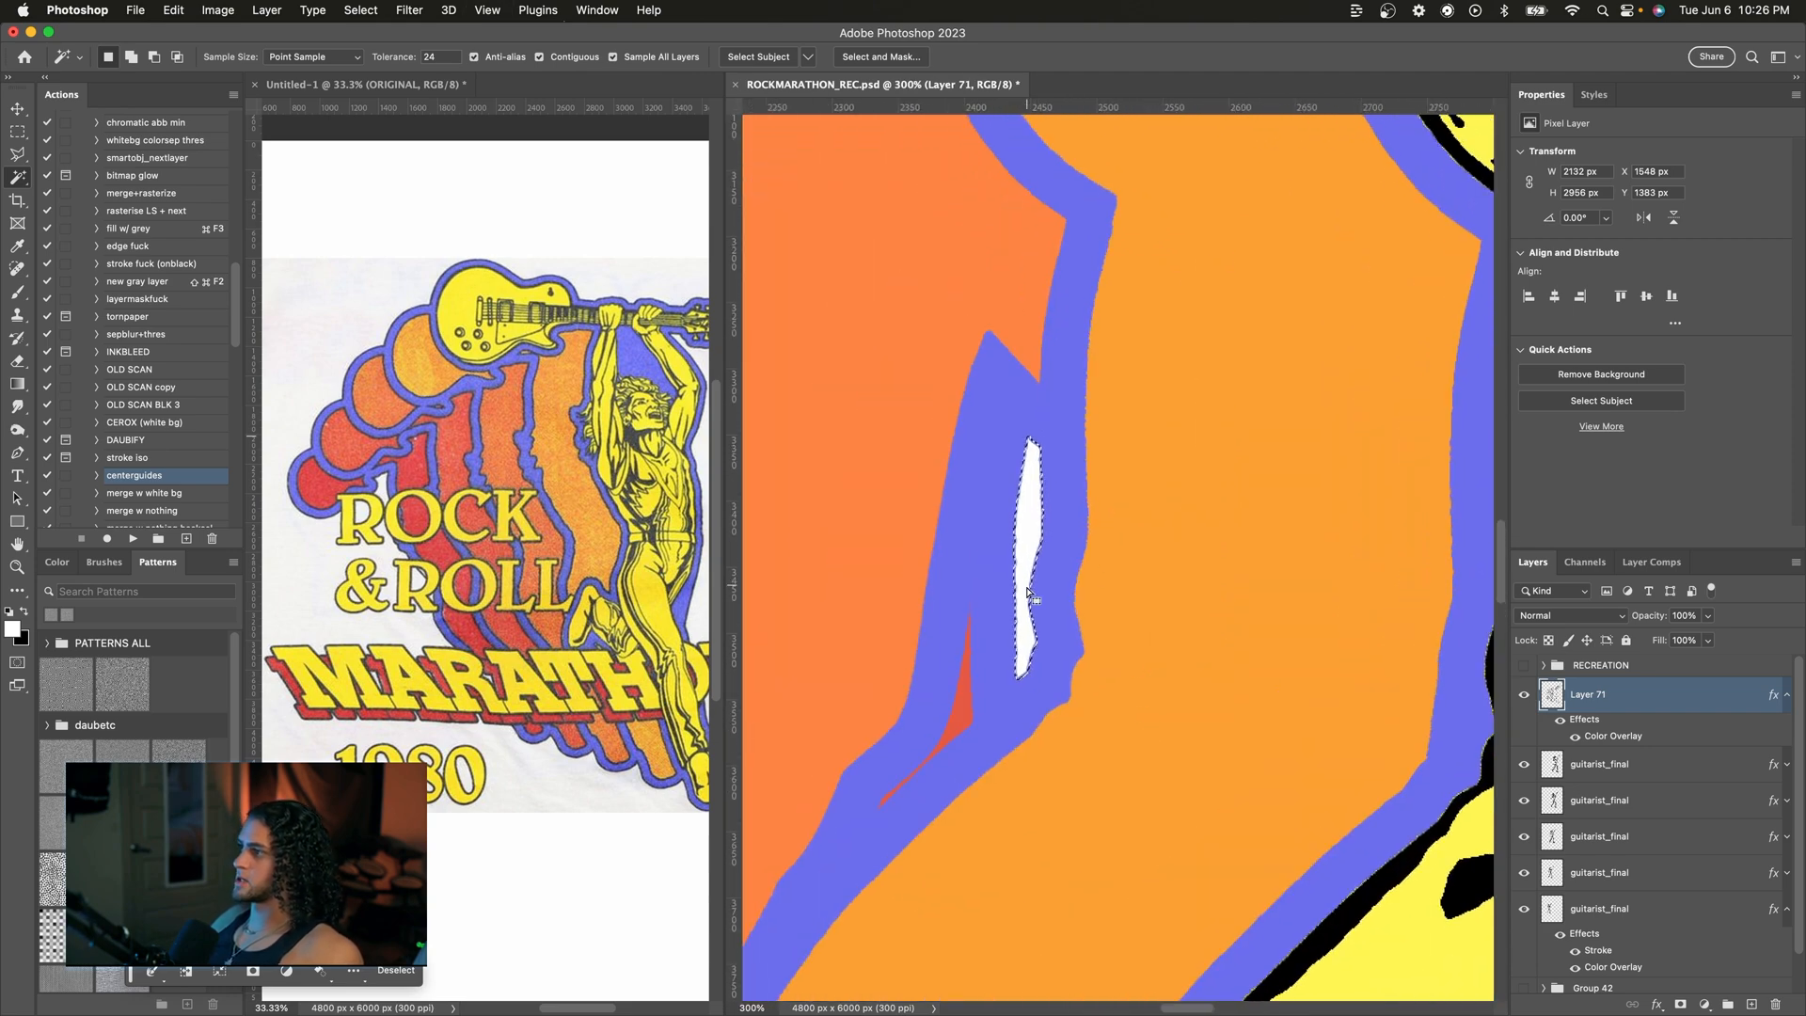
key("super+minus")
key("super+minus")
key("super+minus")
scroll(1036, 516, "up", 2)
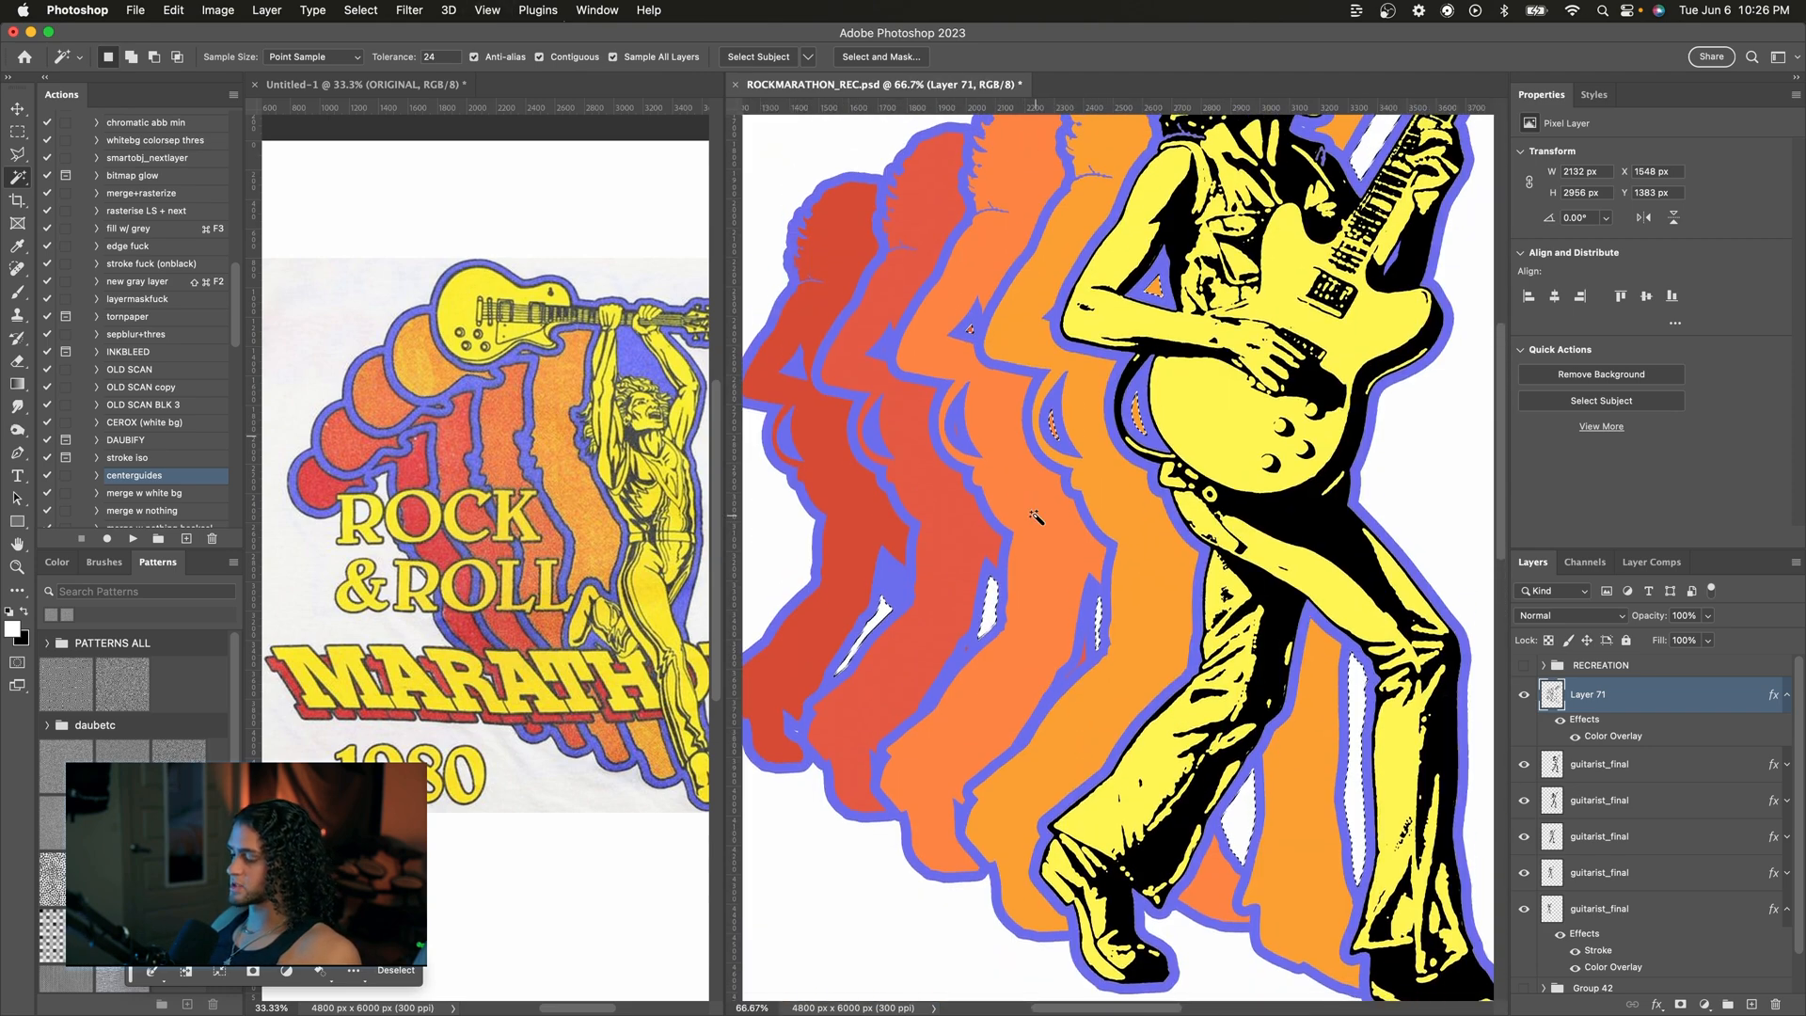
Step: Paint over the remaining sliver in the gap between two silhouettes with the Brush
scroll(1035, 516, "down", 2)
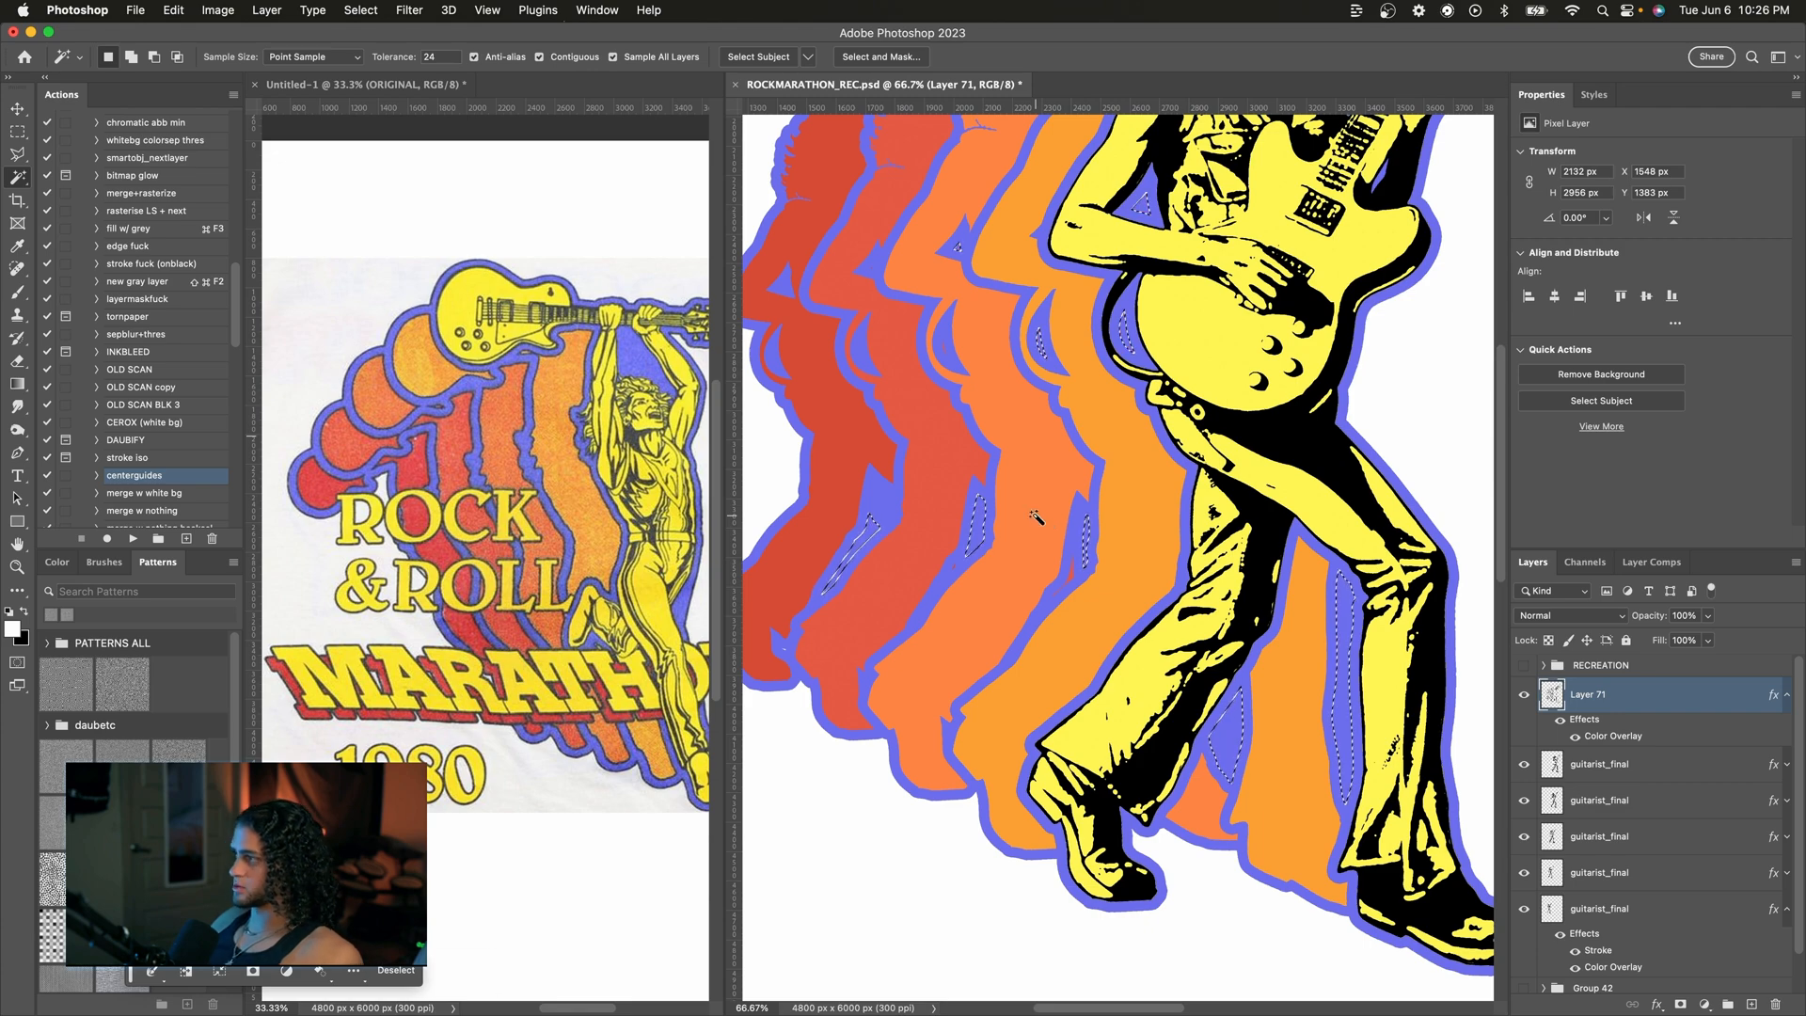
key("super+minus")
key("super+minus")
scroll(1035, 517, "up", 5)
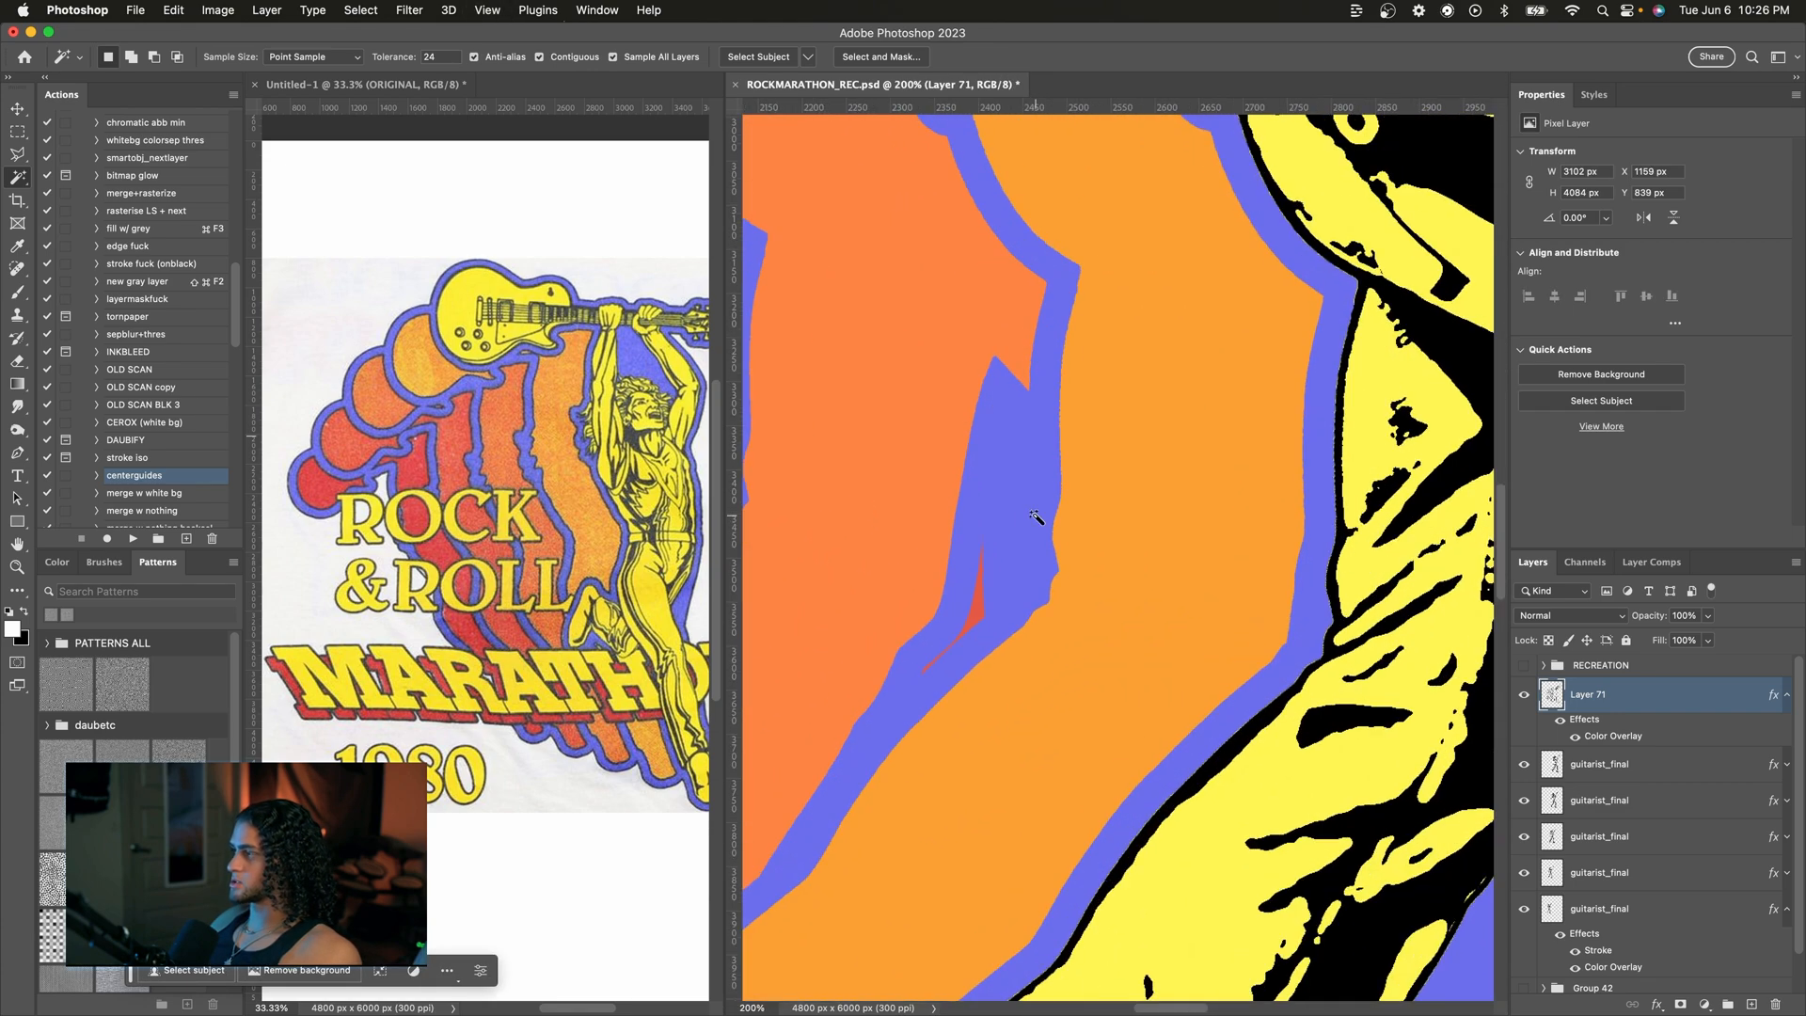
key("b")
scroll(1013, 548, "left", 3)
scroll(1014, 548, "down", 2)
left_click_drag(1101, 489, 1049, 596)
scroll(1044, 606, "down", 4)
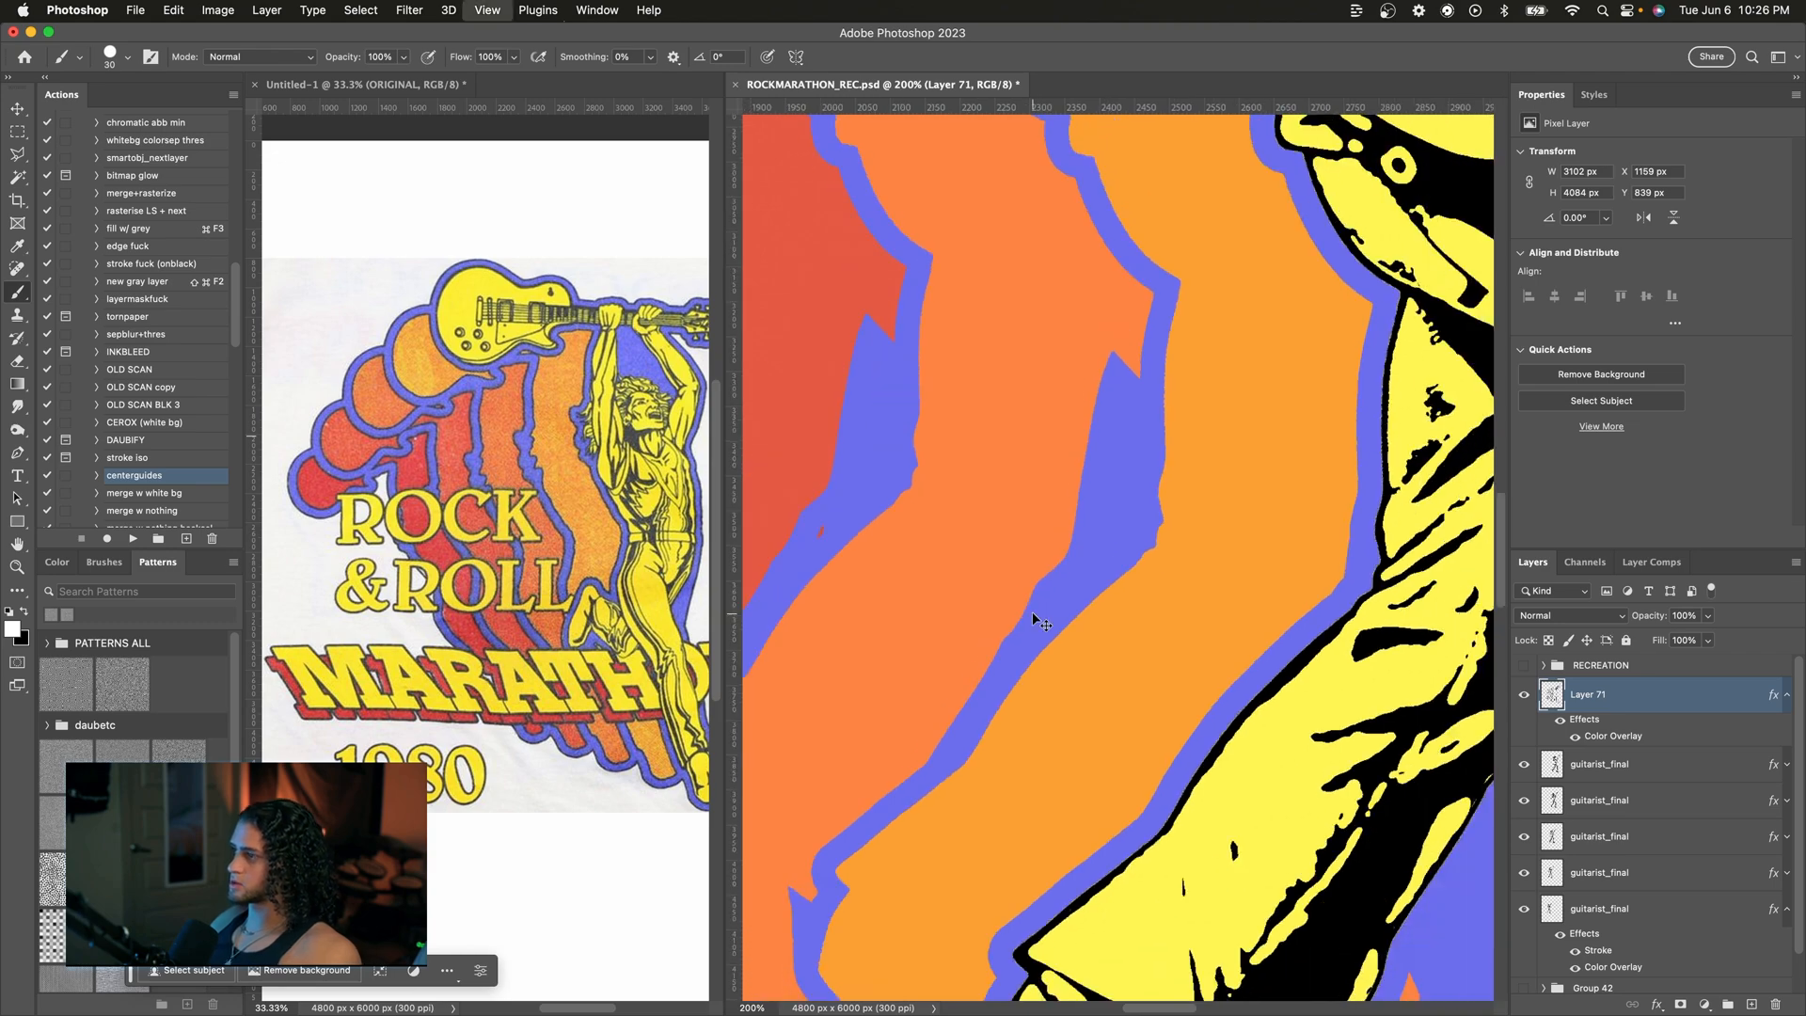
scroll(967, 623, "up", 2)
scroll(970, 616, "up", 3)
scroll(971, 616, "left", 2)
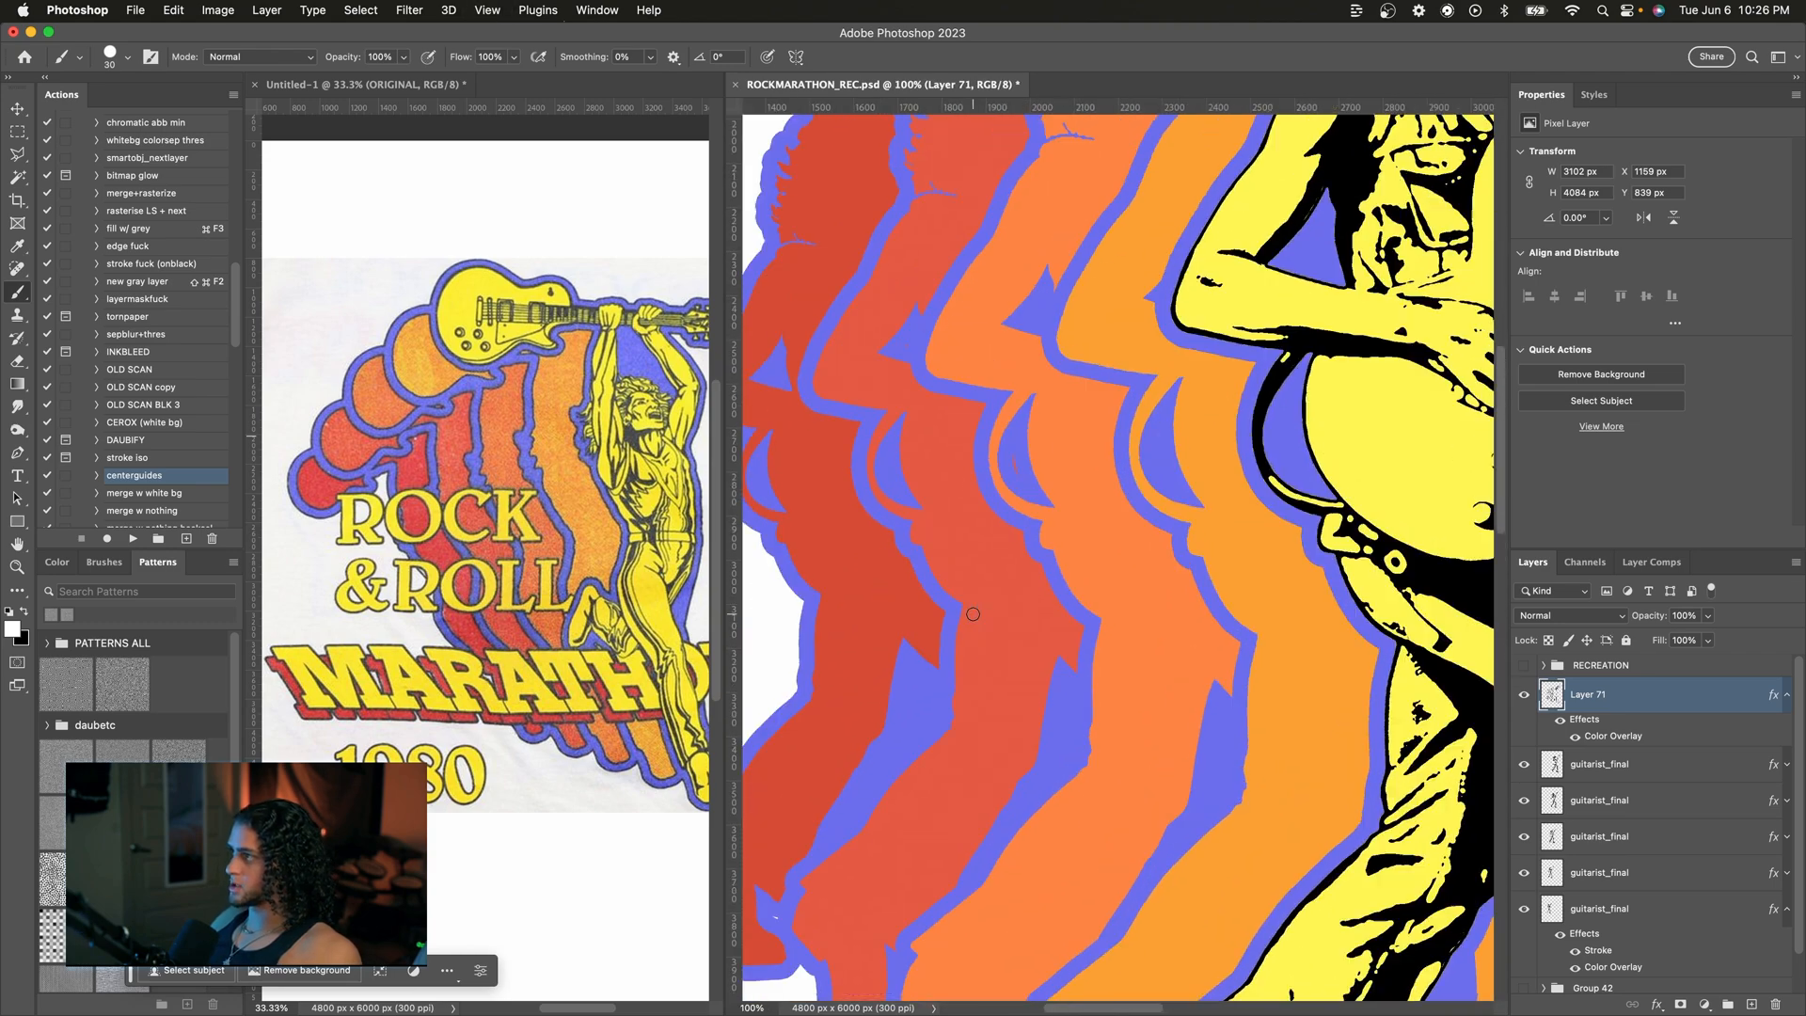
scroll(1027, 489, "down", 4)
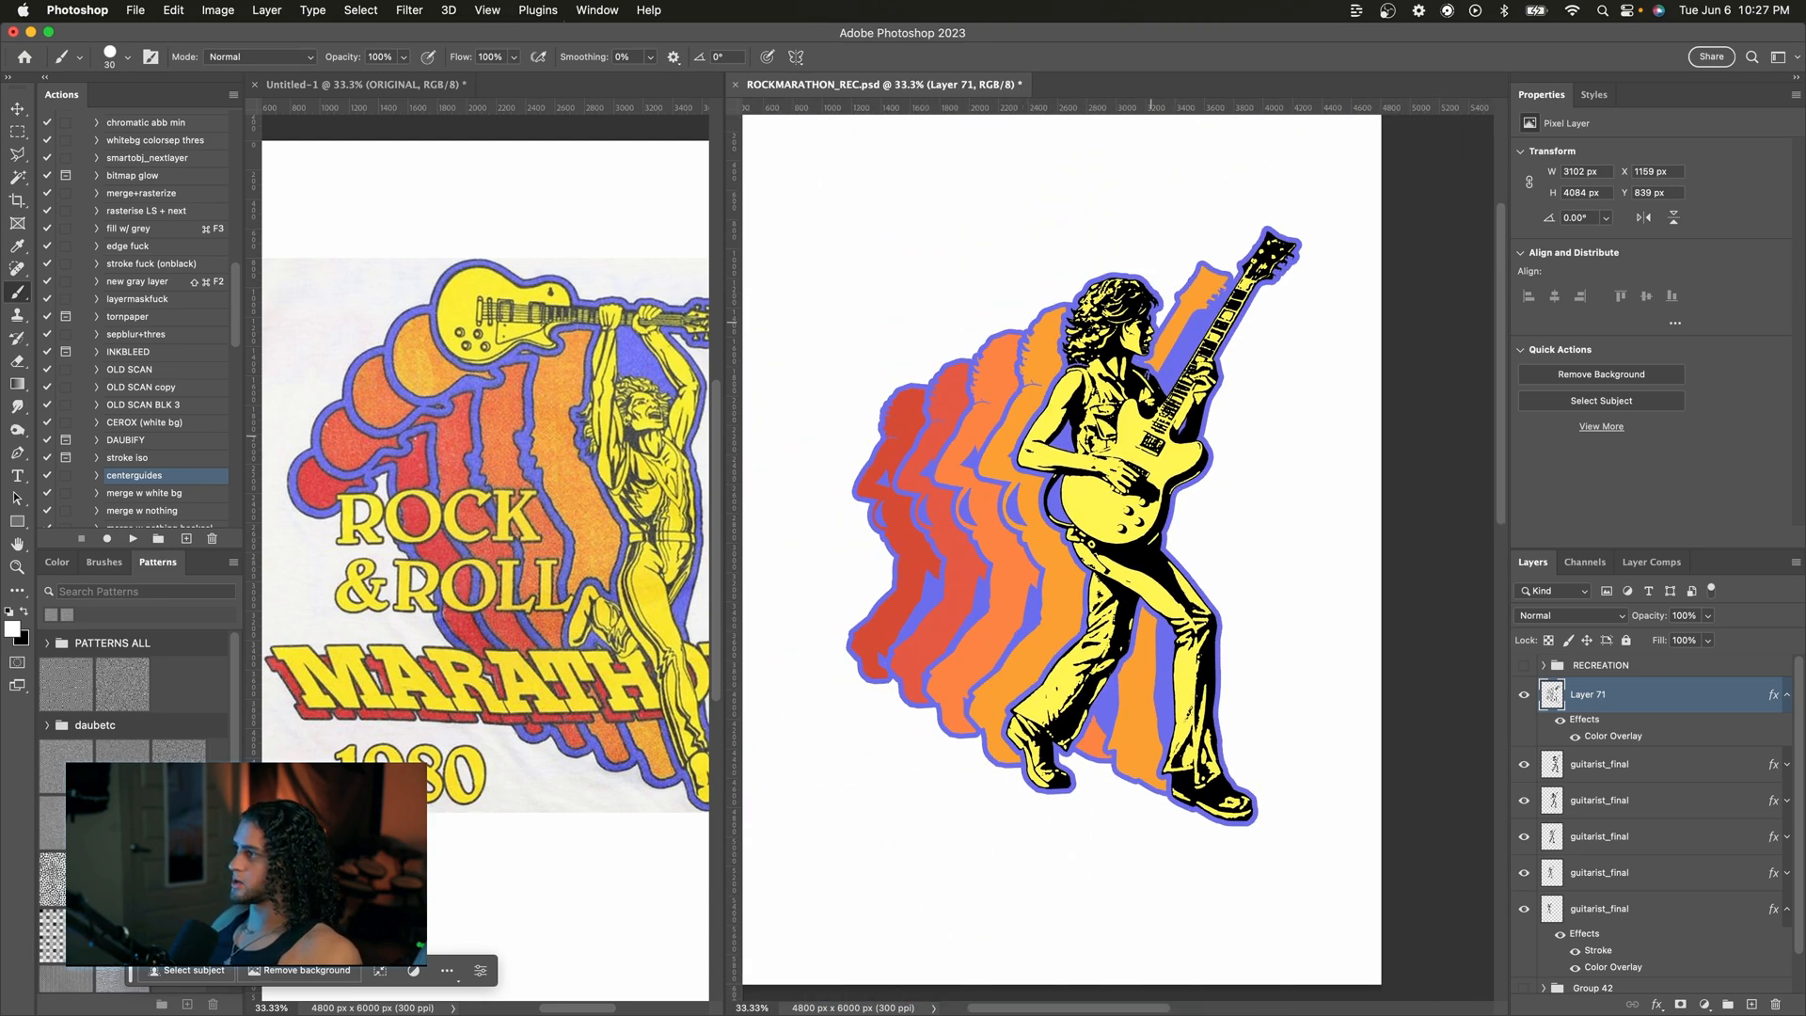
Step: Add a 10 px outside Stroke to Layer 71's layer style
key("v")
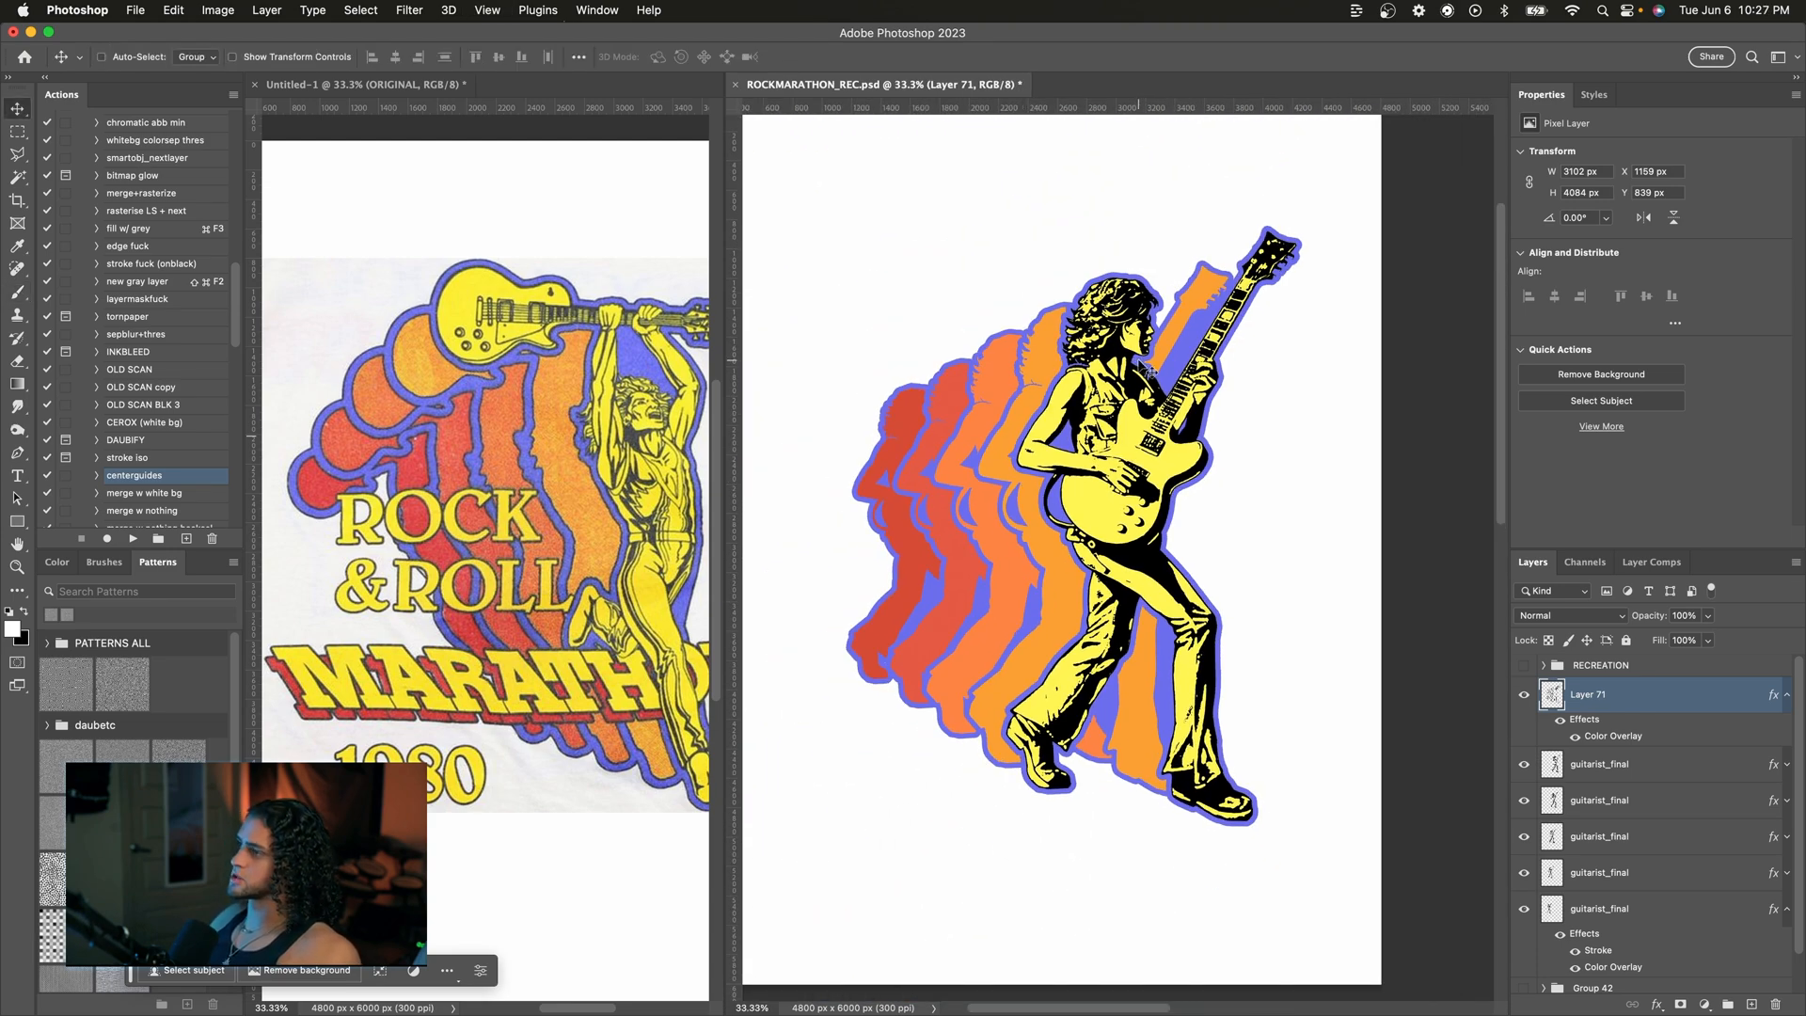
double_click(1580, 720)
left_click_drag(1053, 186, 1369, 169)
left_click(1364, 332)
left_click(1597, 377)
left_click_drag(1335, 376, 1023, 575)
left_click(1625, 218)
left_click_drag(1623, 246, 1613, 249)
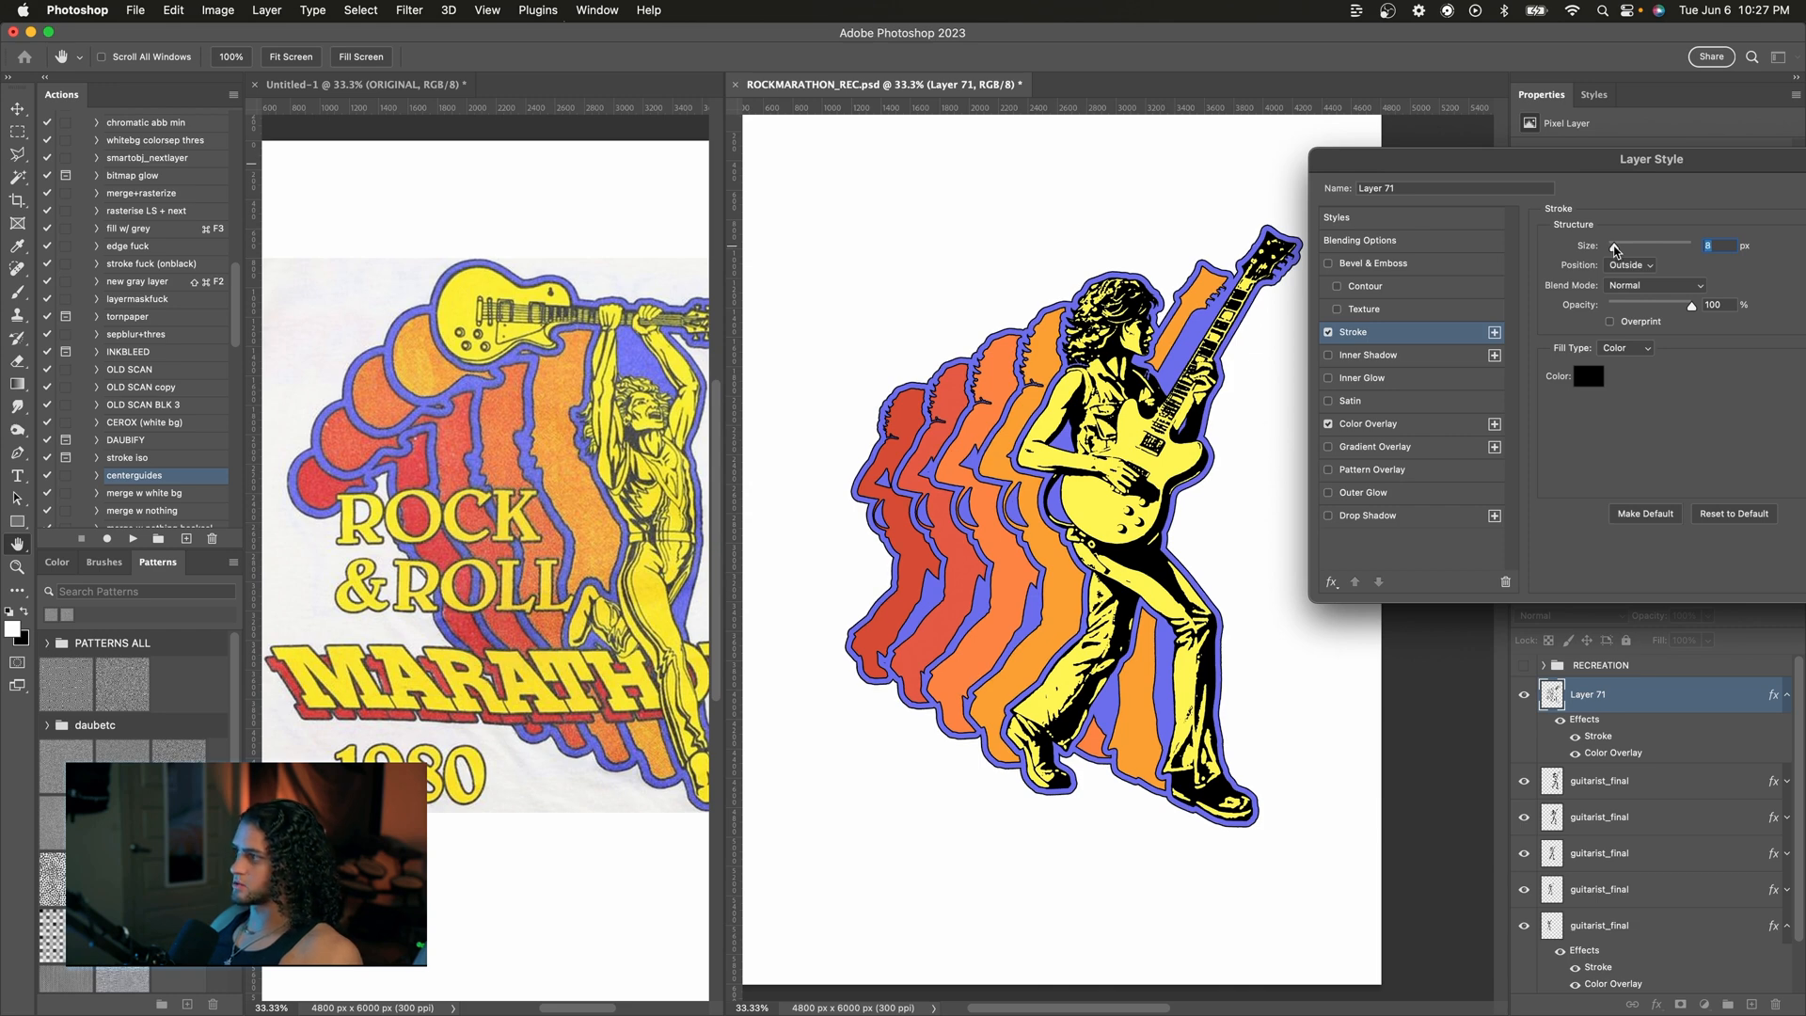
type("10")
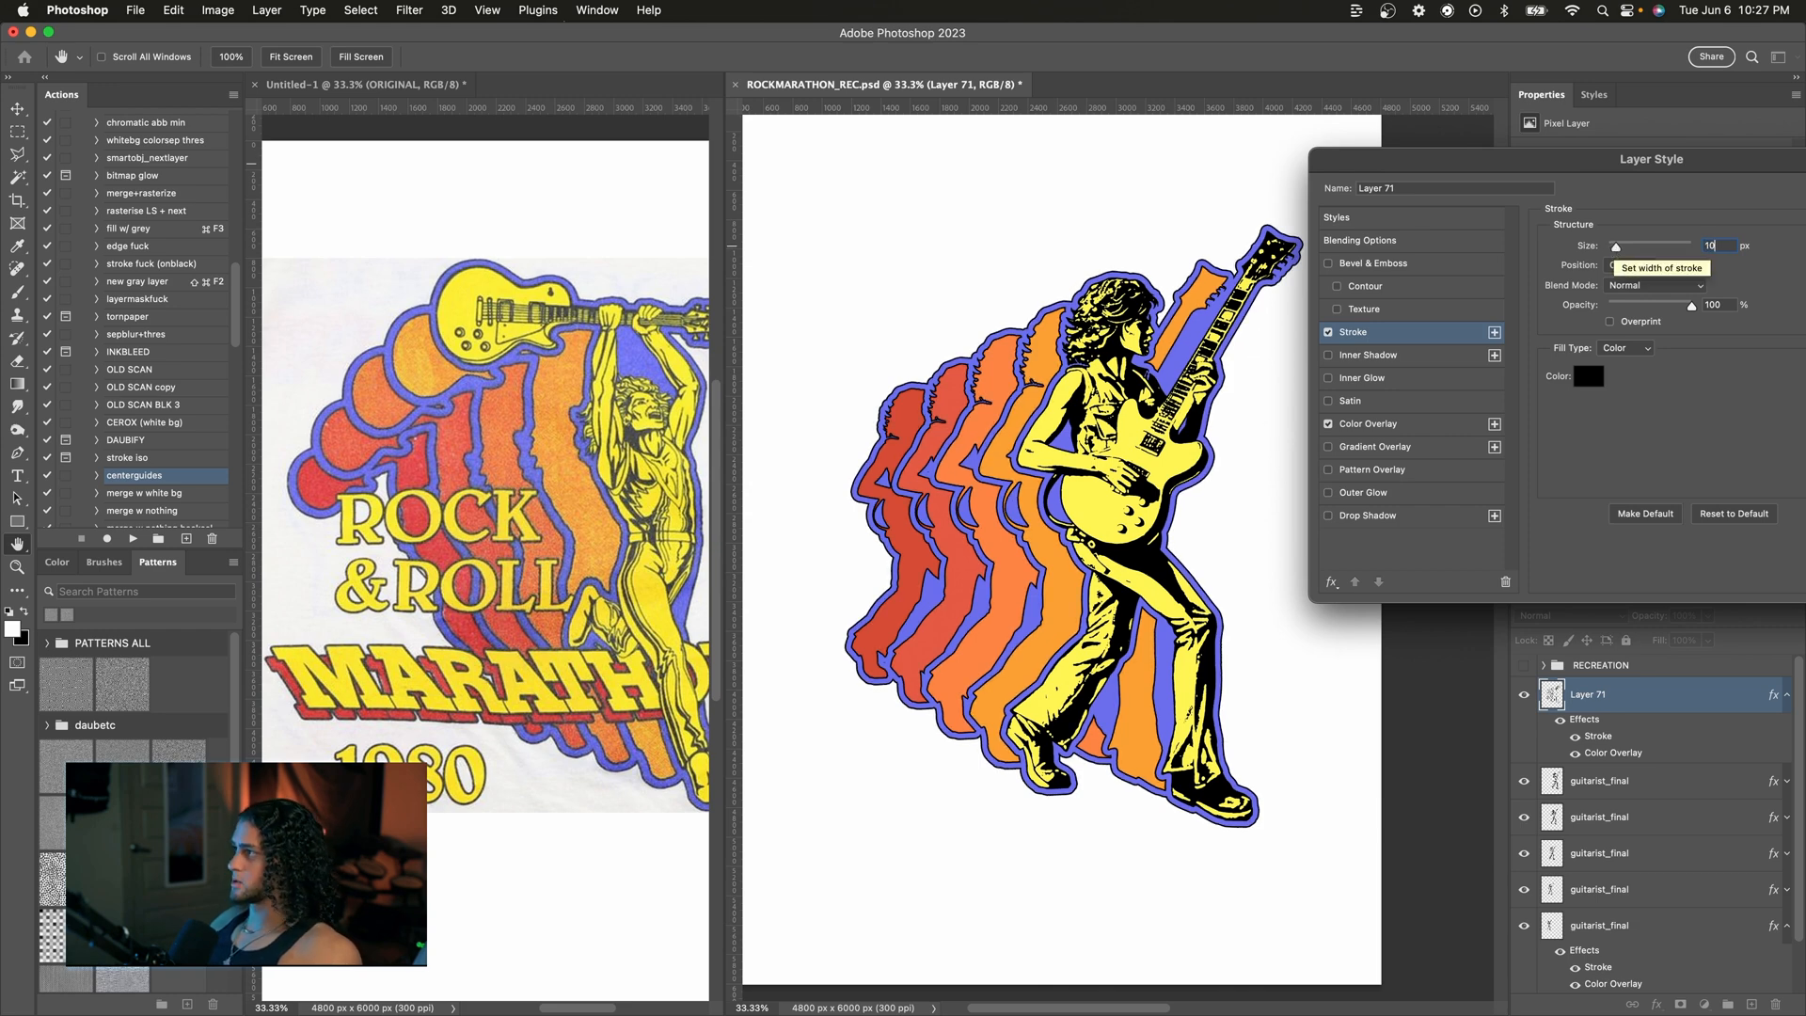
key("Return")
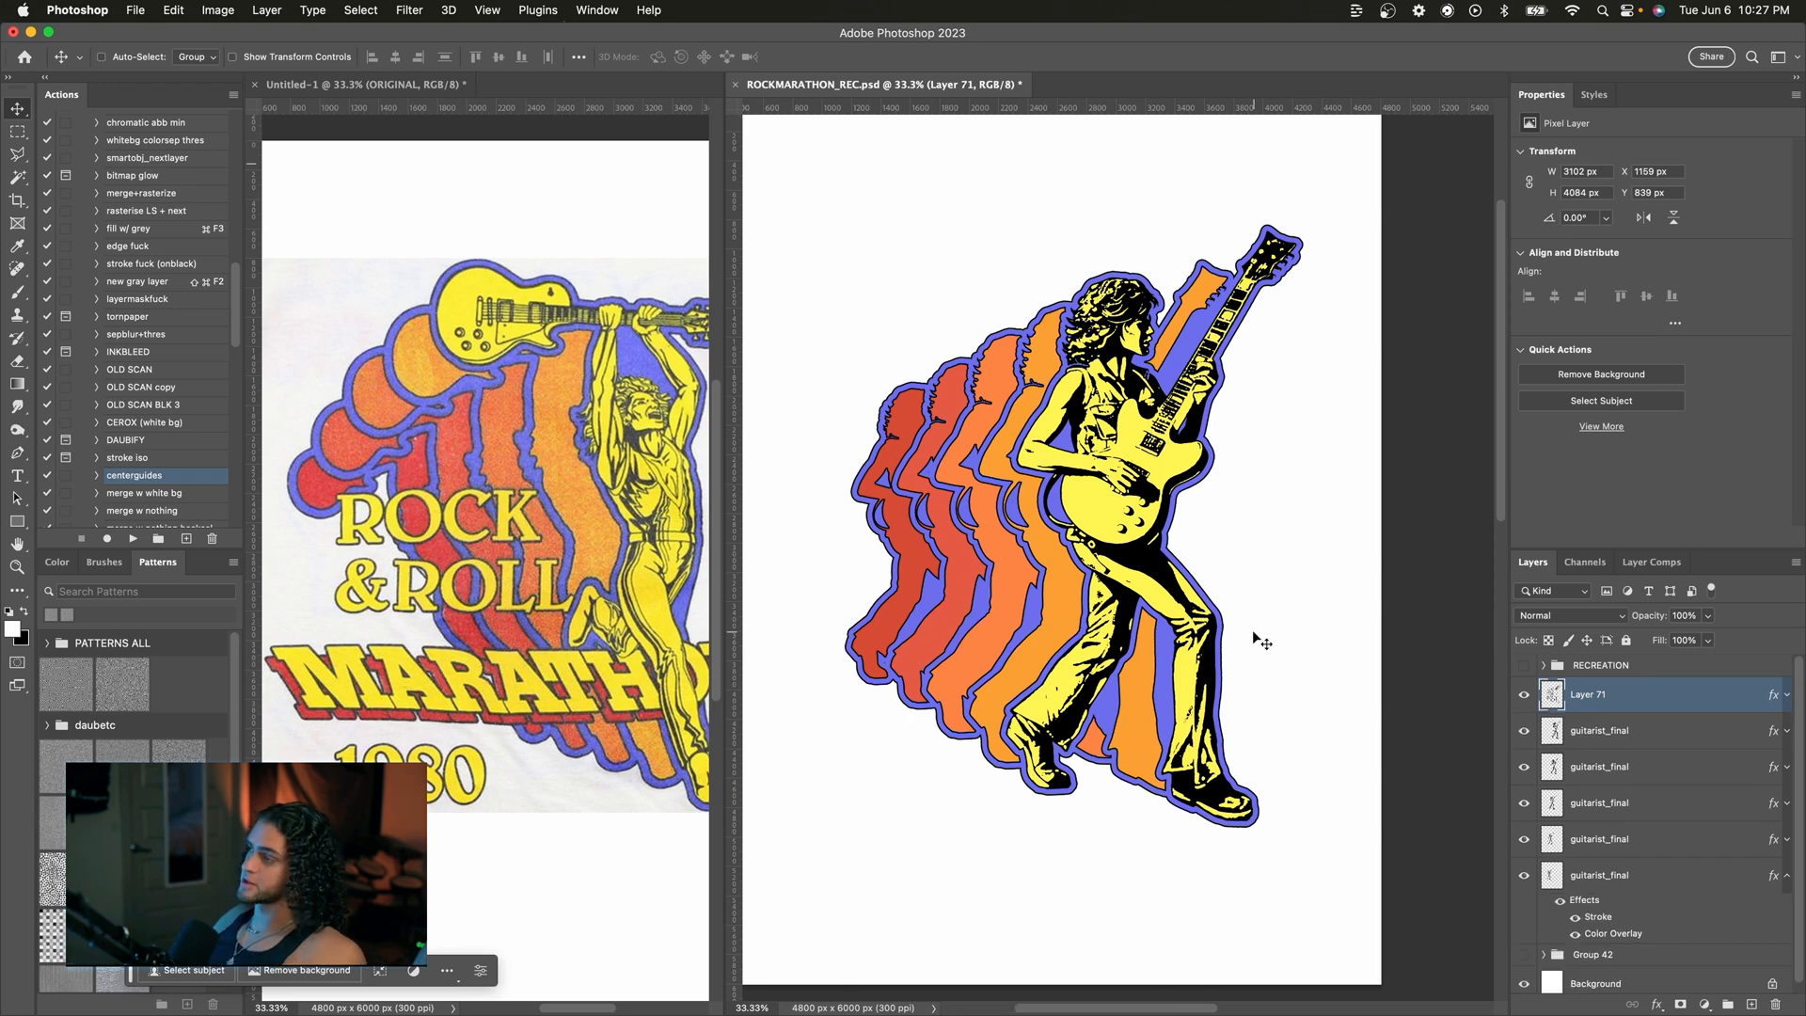
scroll(1253, 632, "up", 1)
scroll(1252, 632, "left", 1)
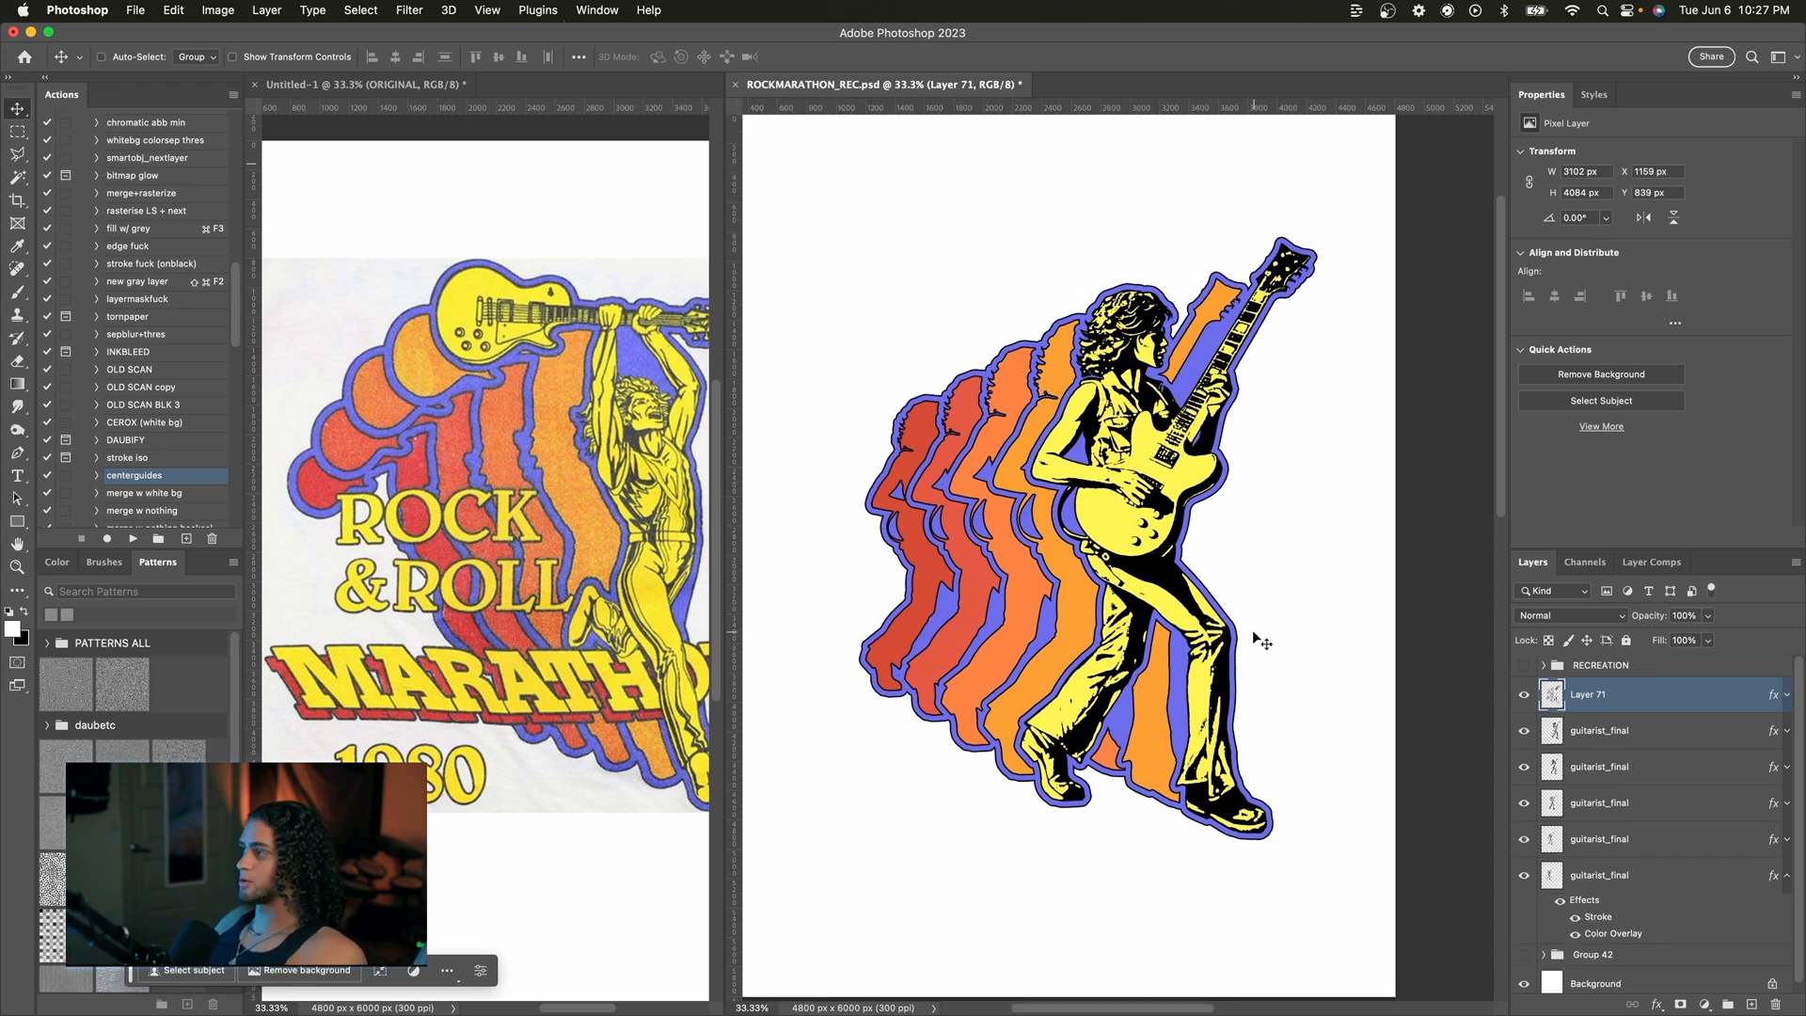
scroll(1262, 641, "up", 1)
scroll(1262, 641, "left", 1)
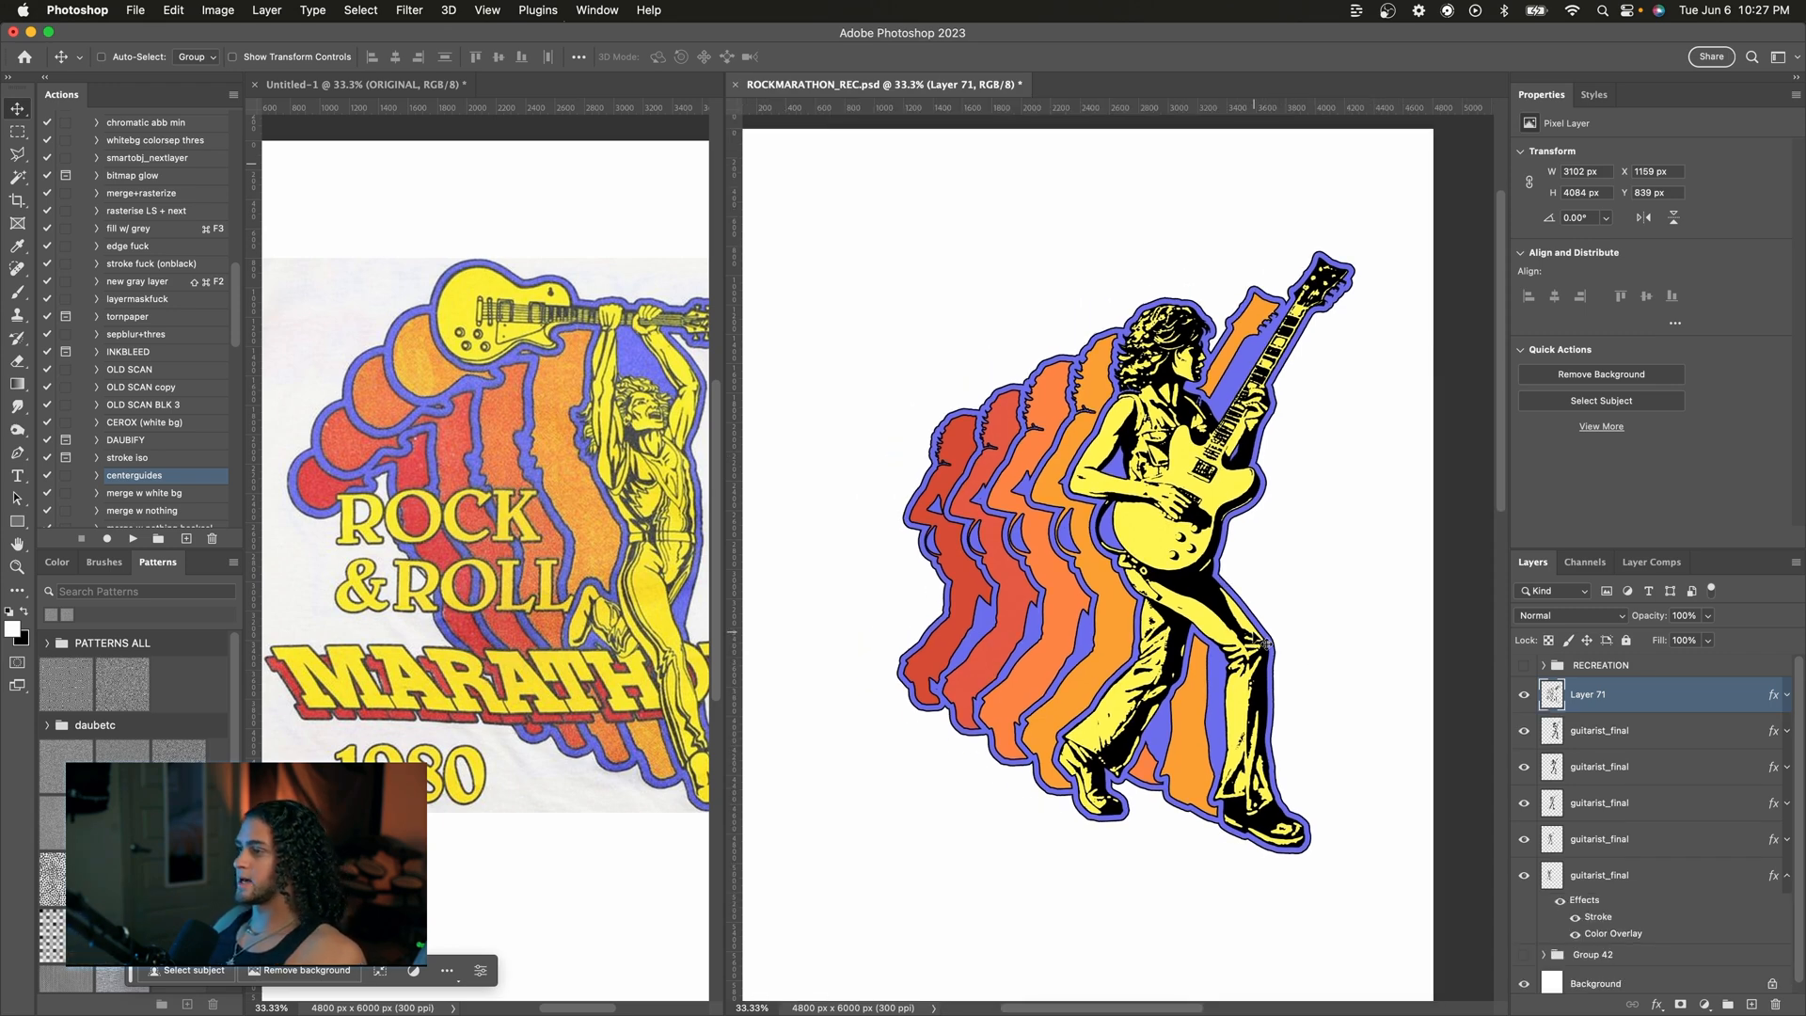
left_click(1787, 876)
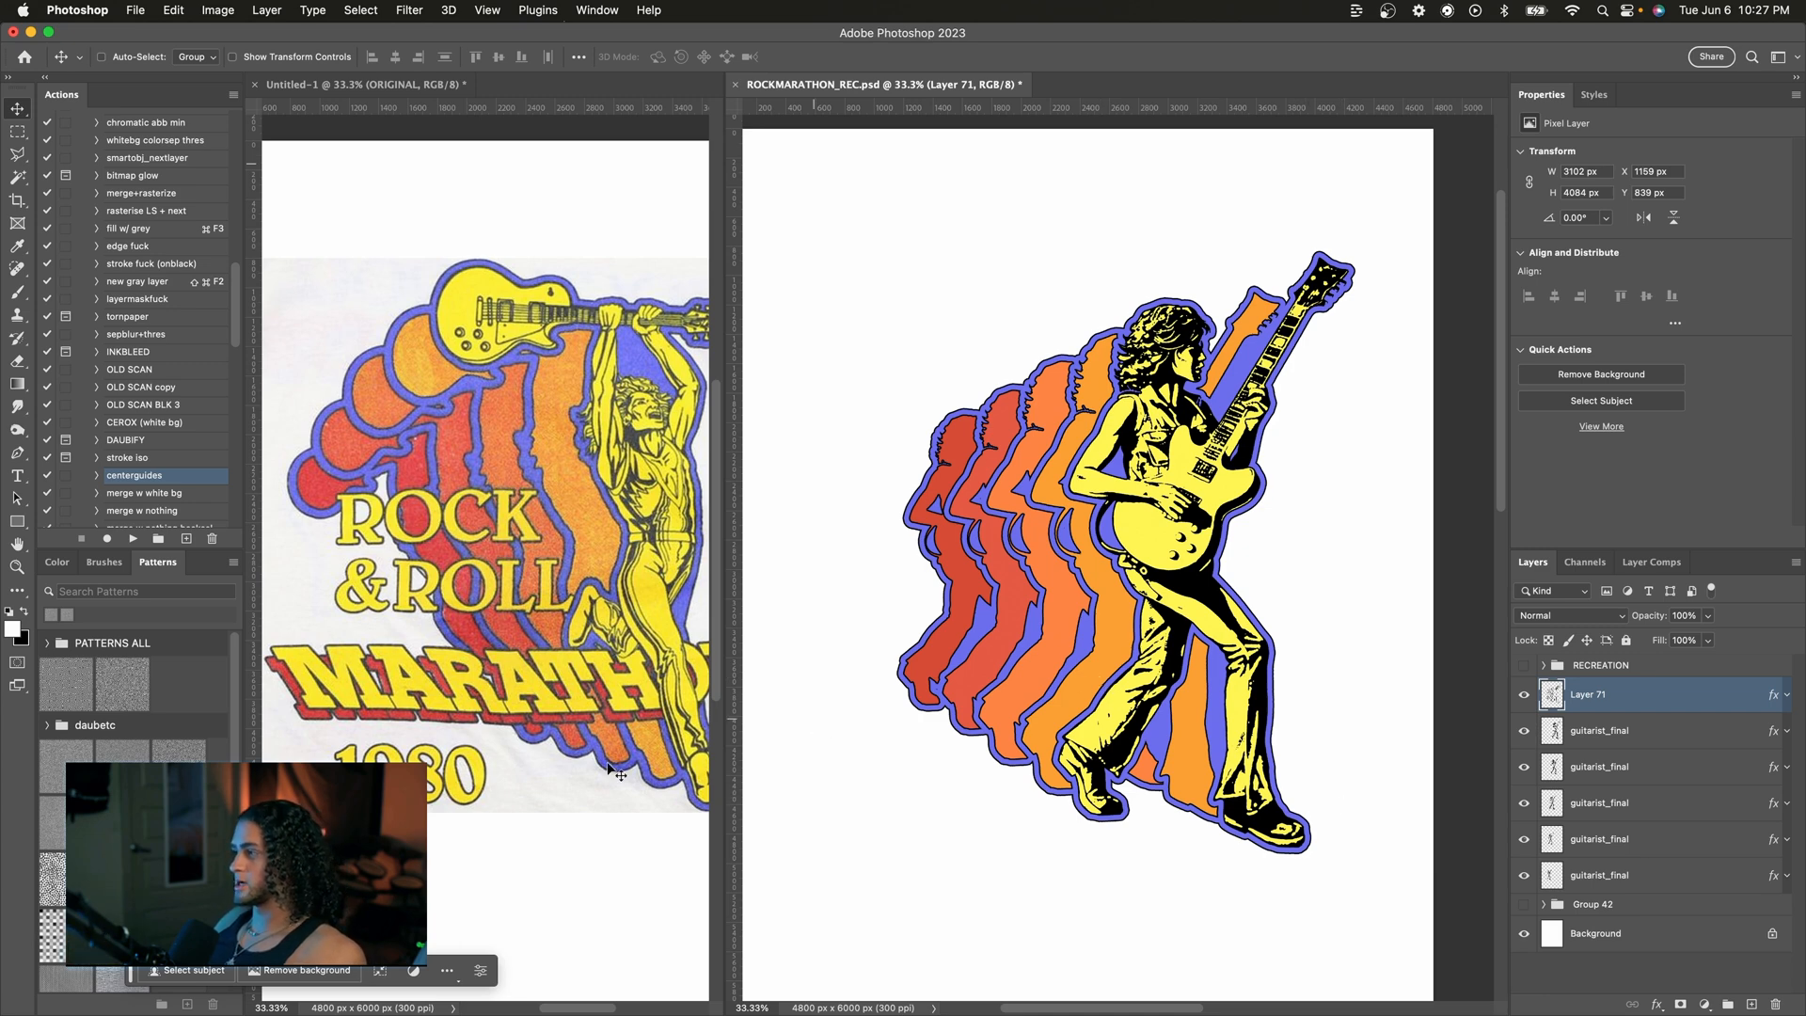
scroll(470, 748, "right", 2)
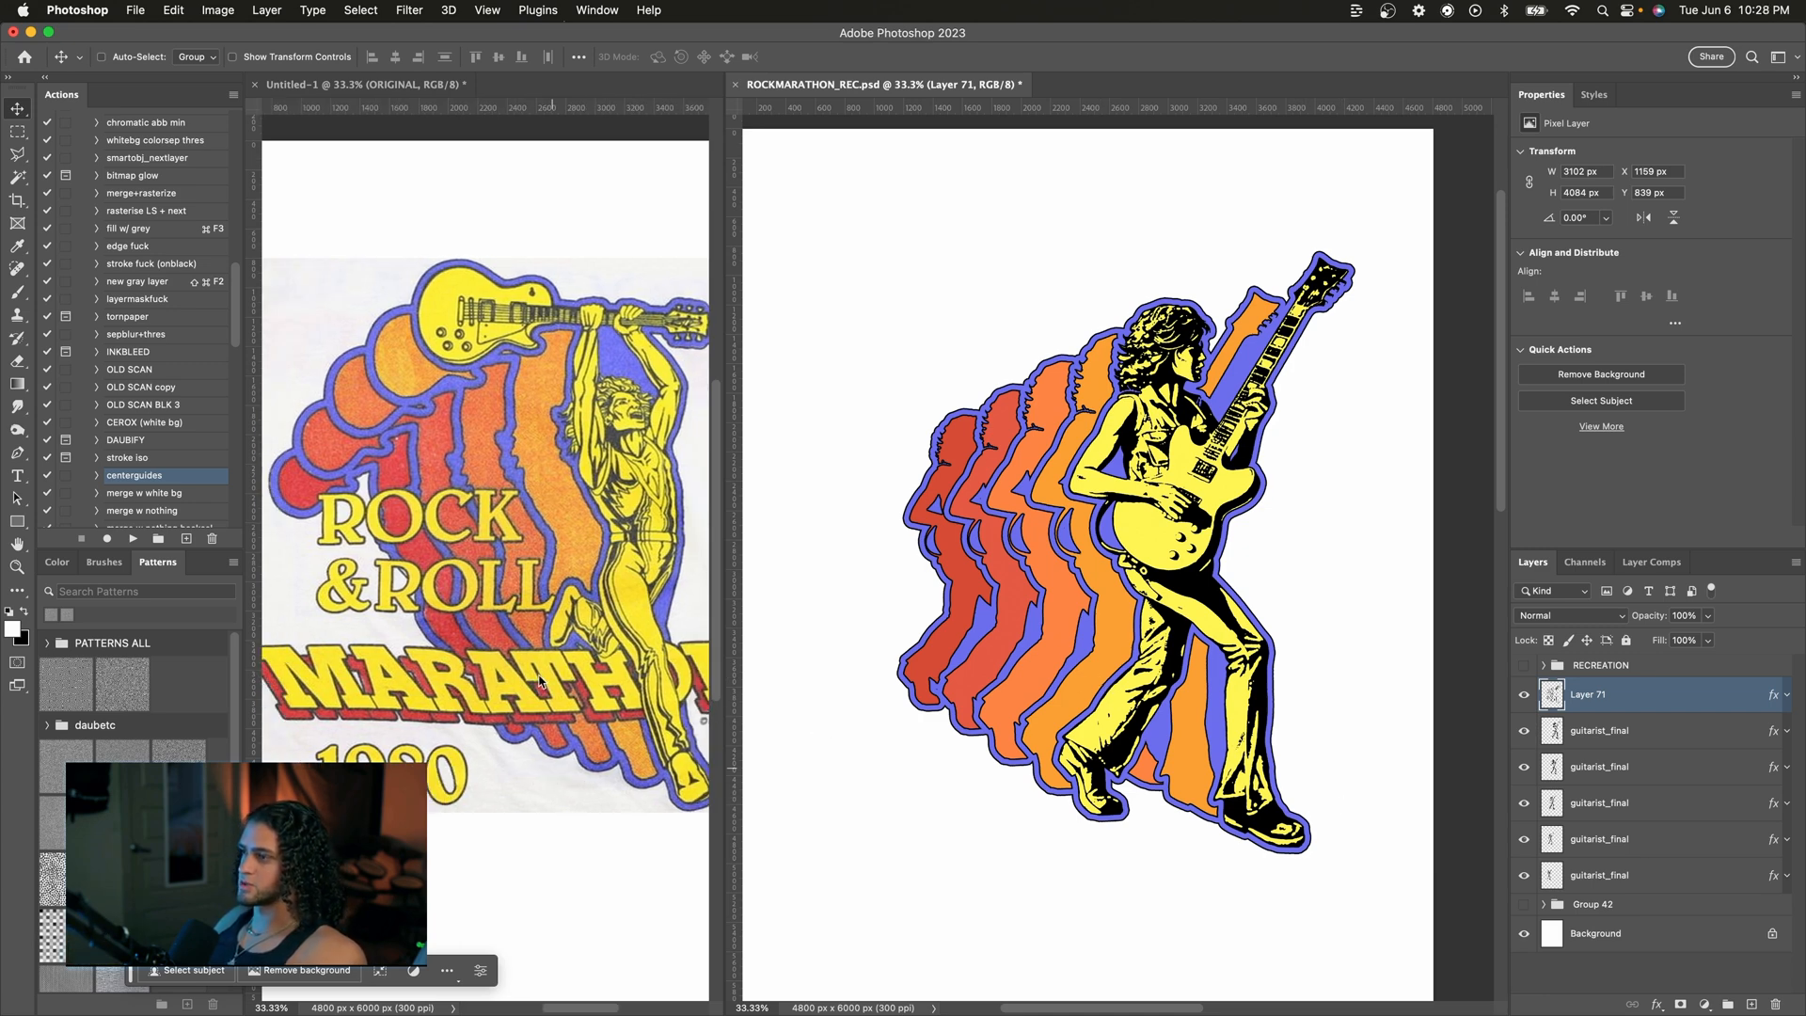
Step: Add a text layer reading "marathon" on the canvas with the Type tool
key("t")
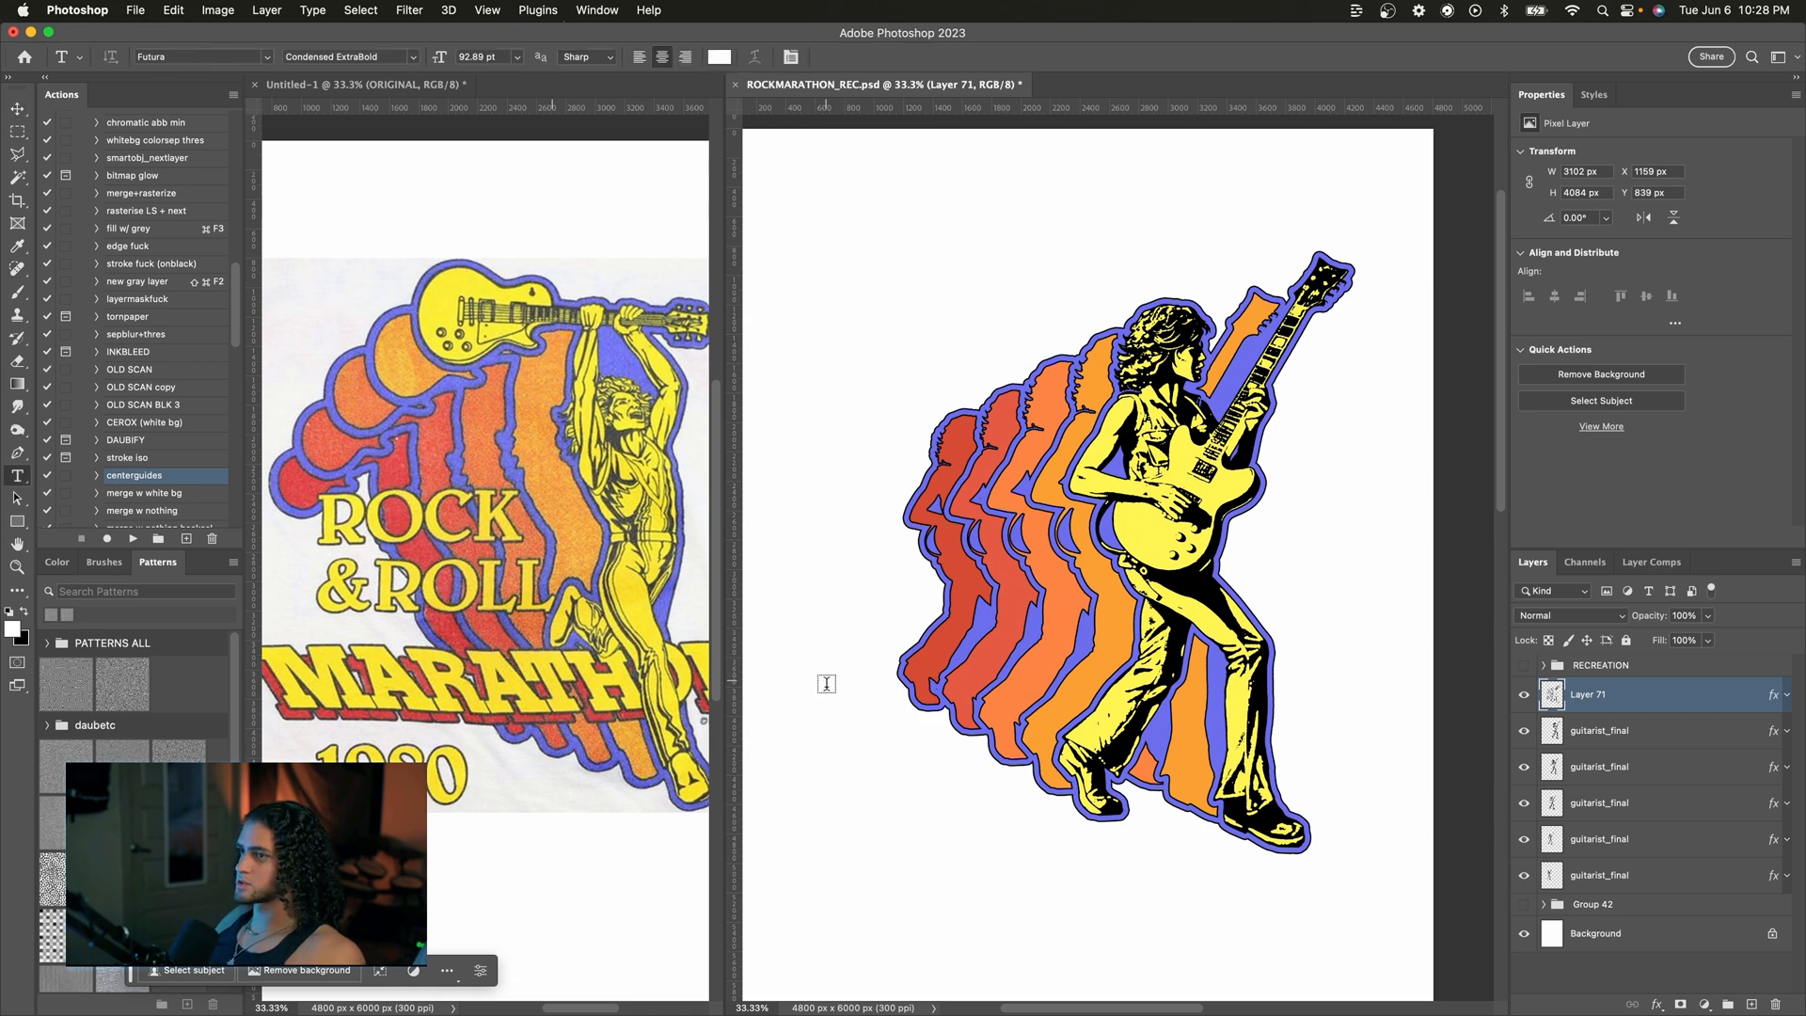
left_click(835, 695)
type("marathon")
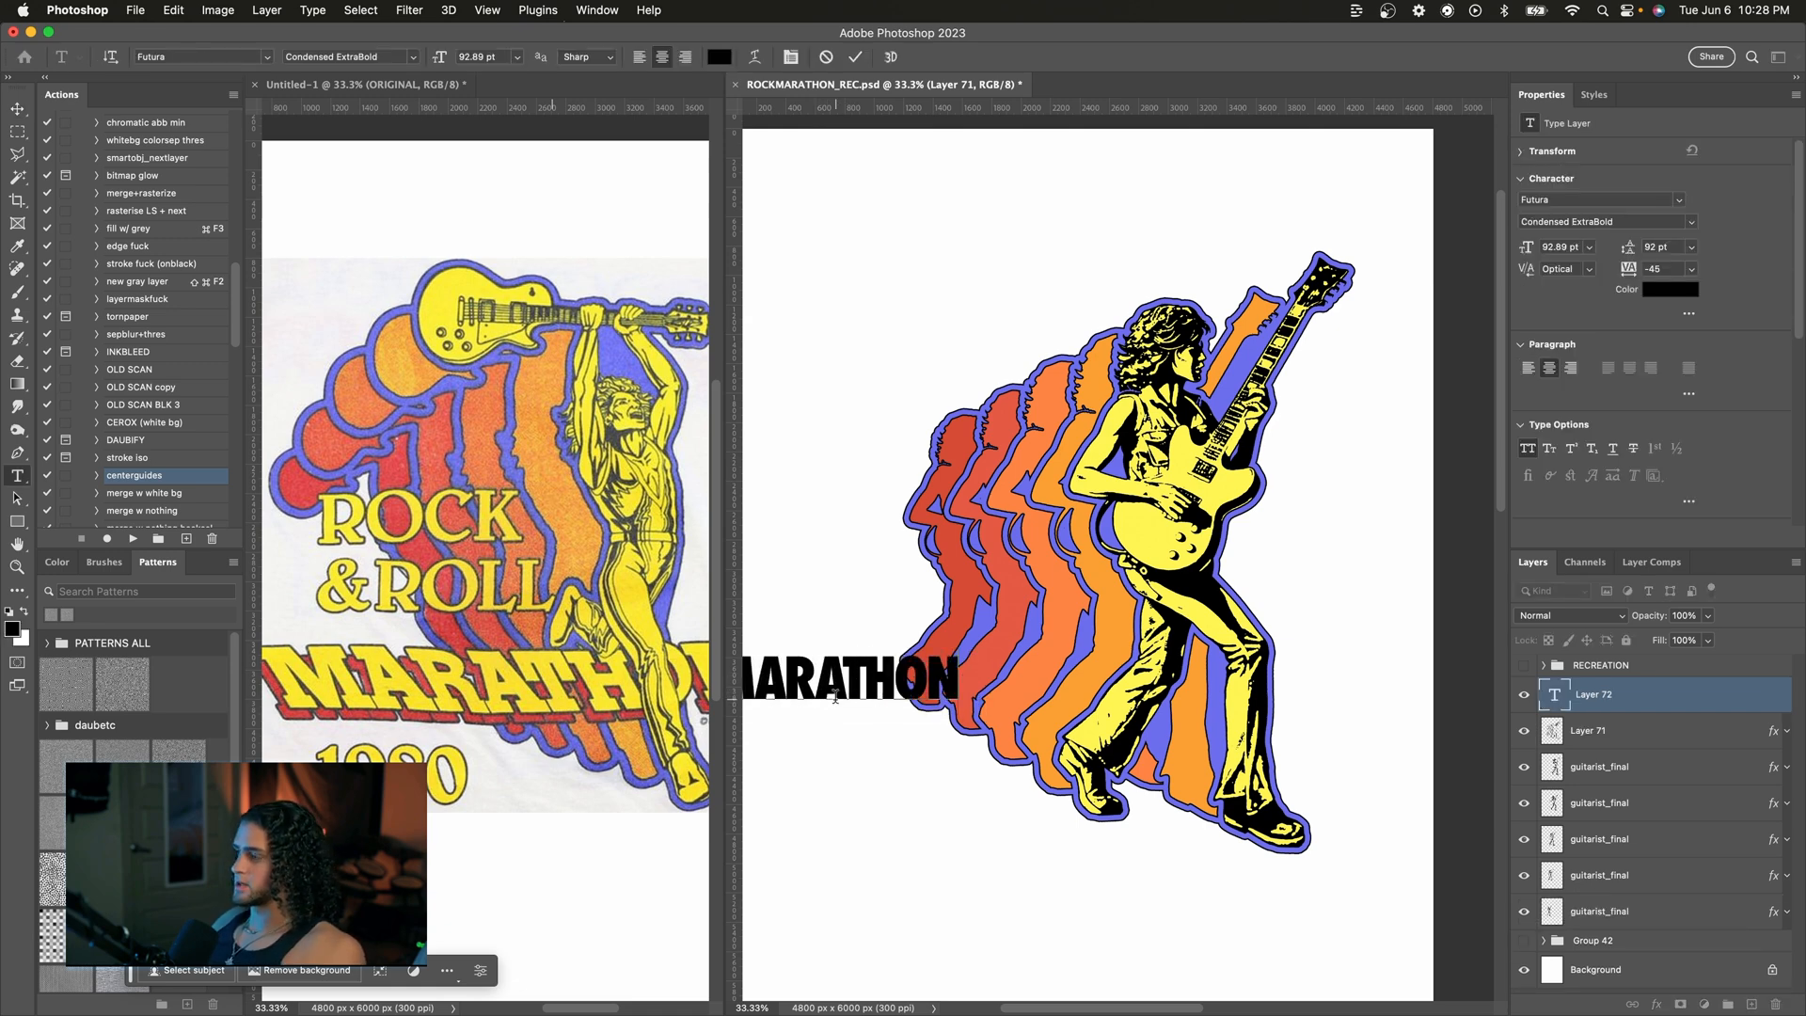
left_click(857, 58)
Step: Move and scale the MARATHON text up across the lower part of the silhouettes
key("v")
left_click_drag(929, 526, 995, 554)
key("super+t")
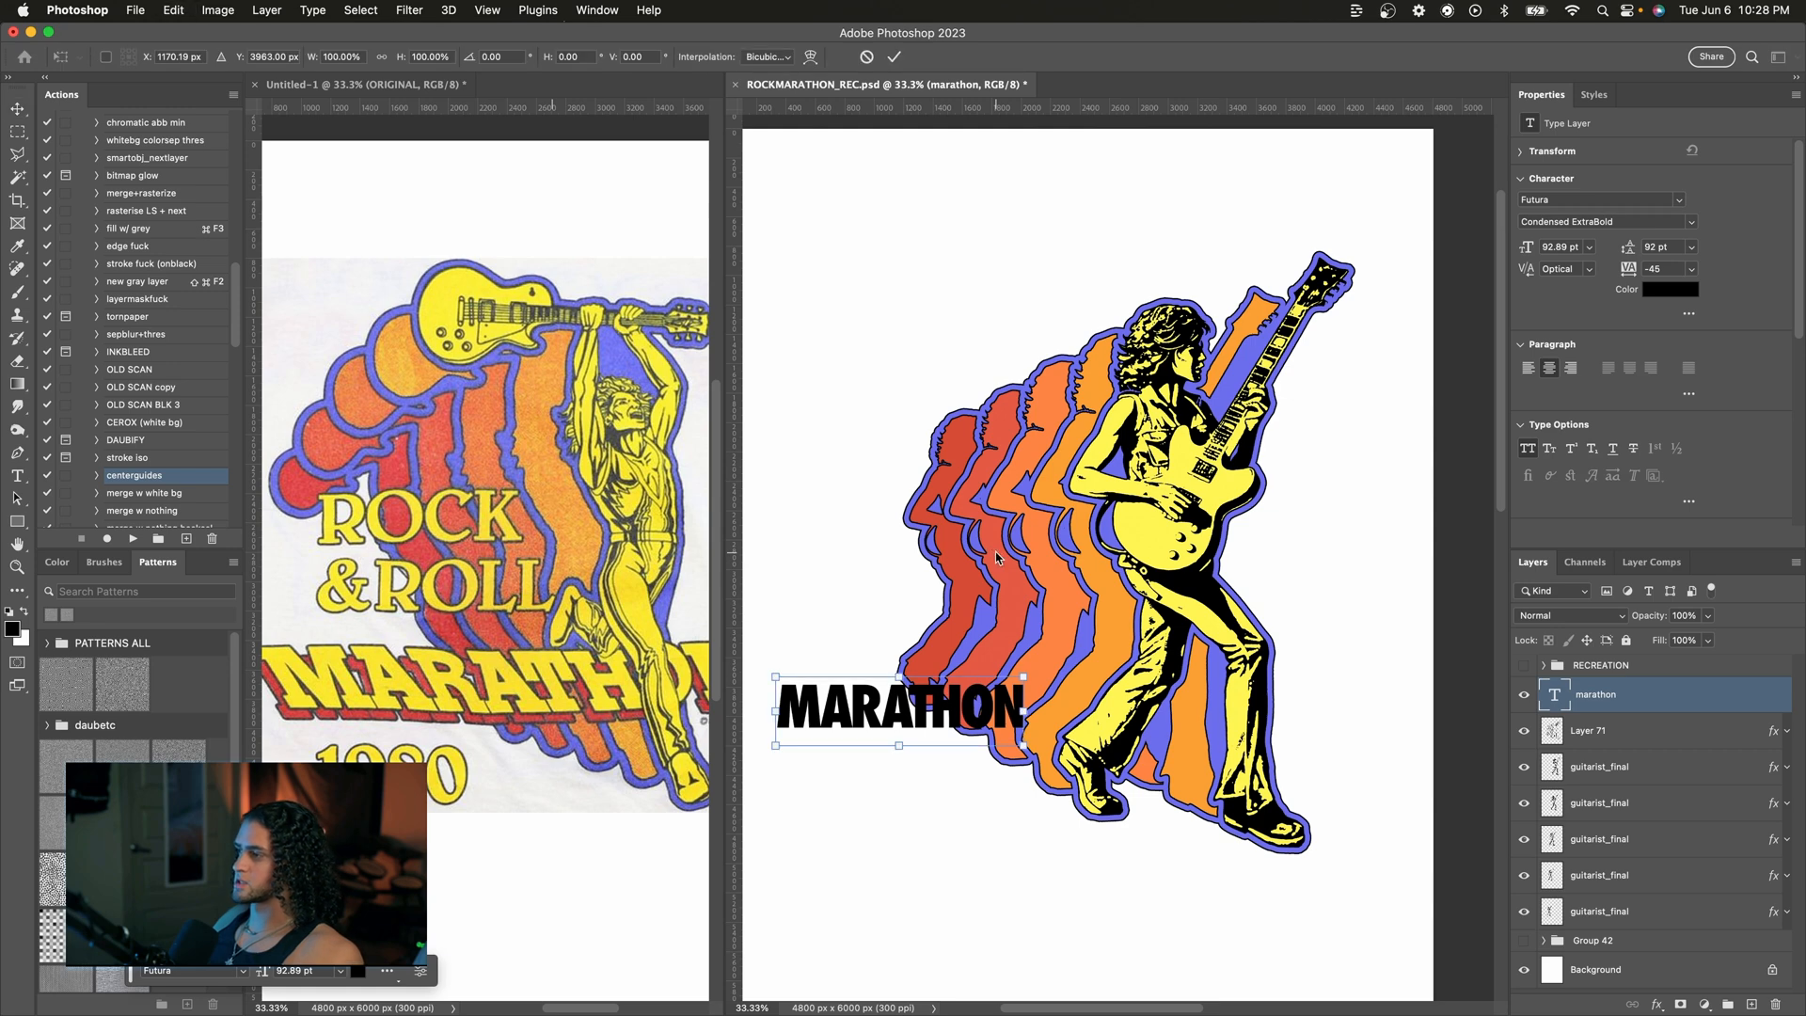
left_click_drag(1025, 679, 1161, 638)
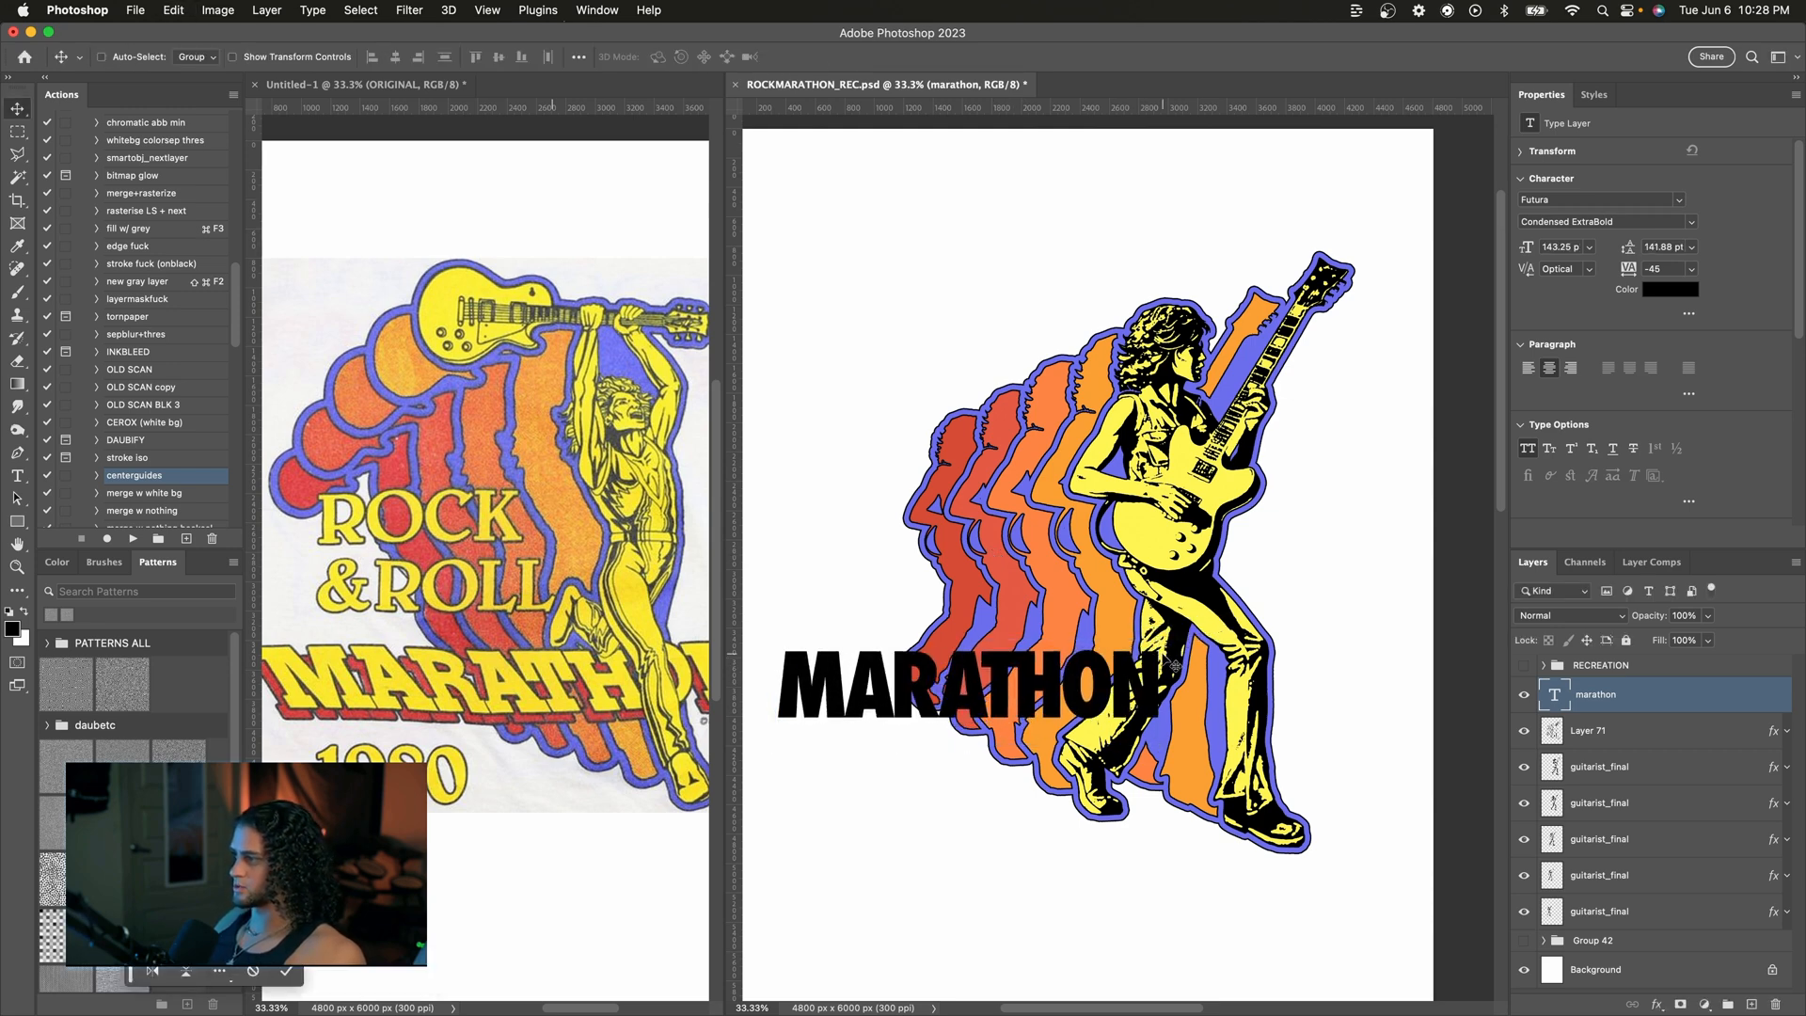
key("Return")
Step: Change the MARATHON text's font to Stymie Becker Black
left_click(1542, 665)
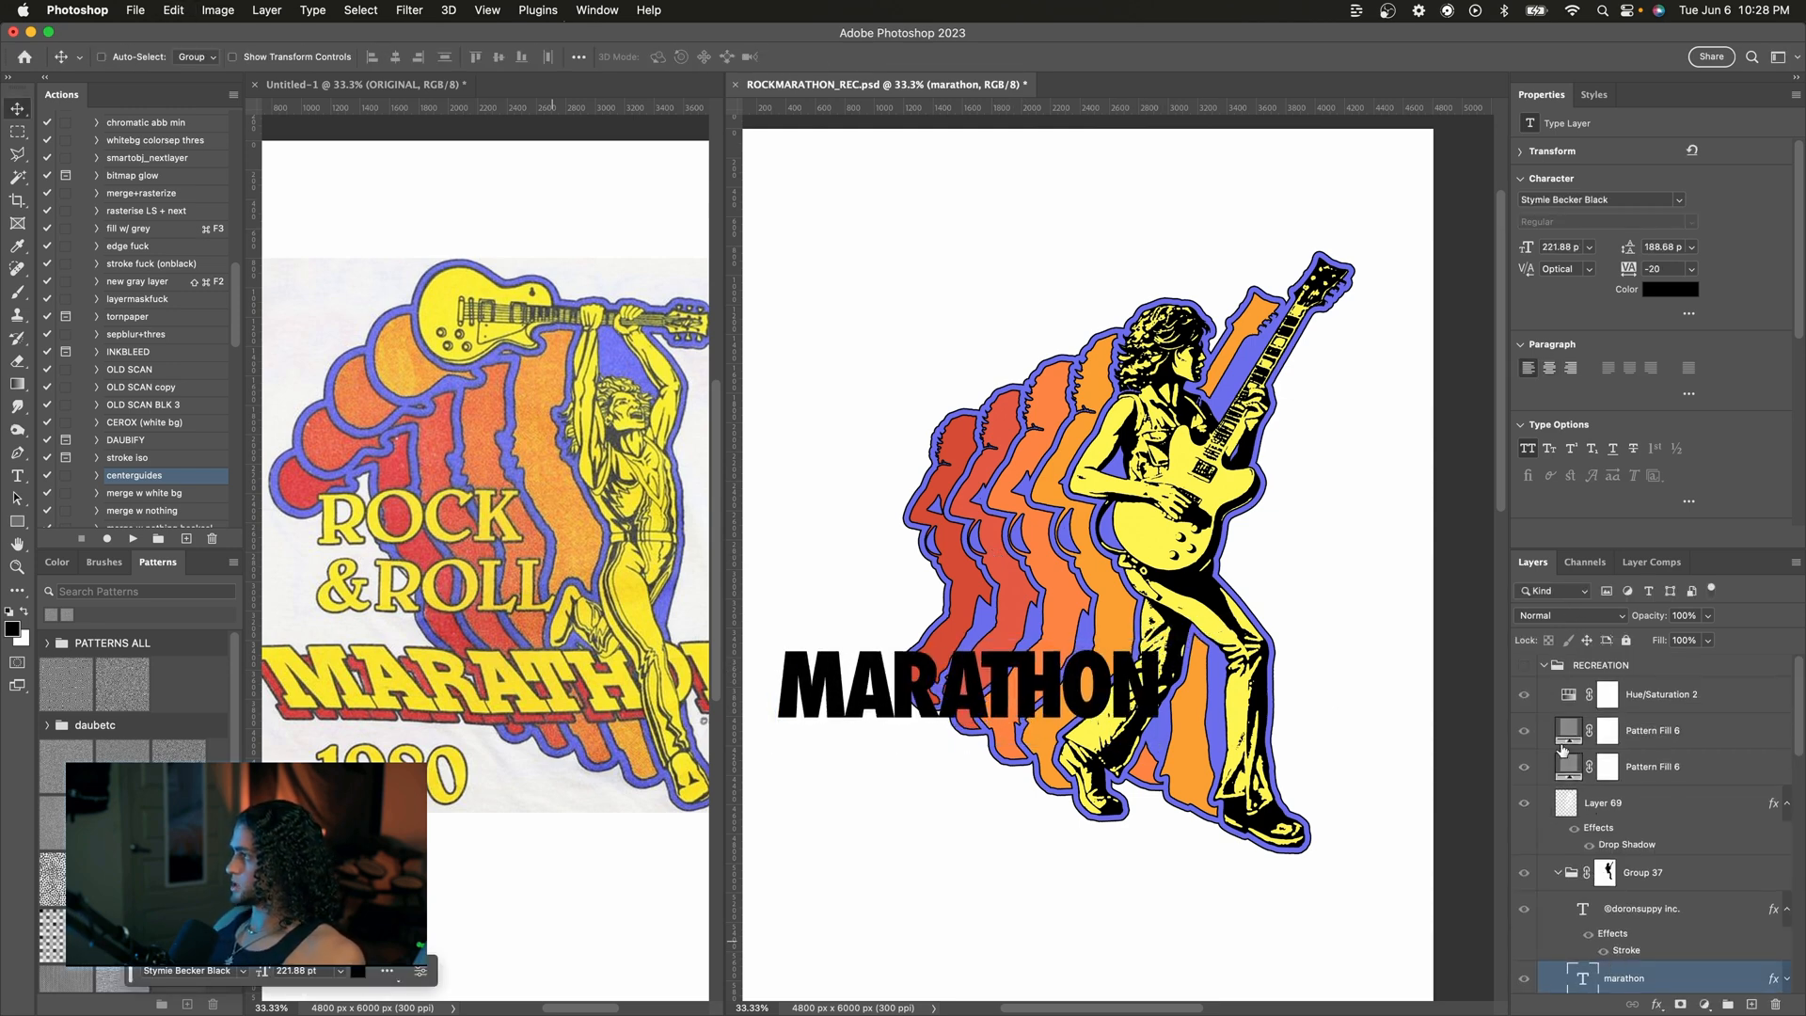
left_click(1543, 665)
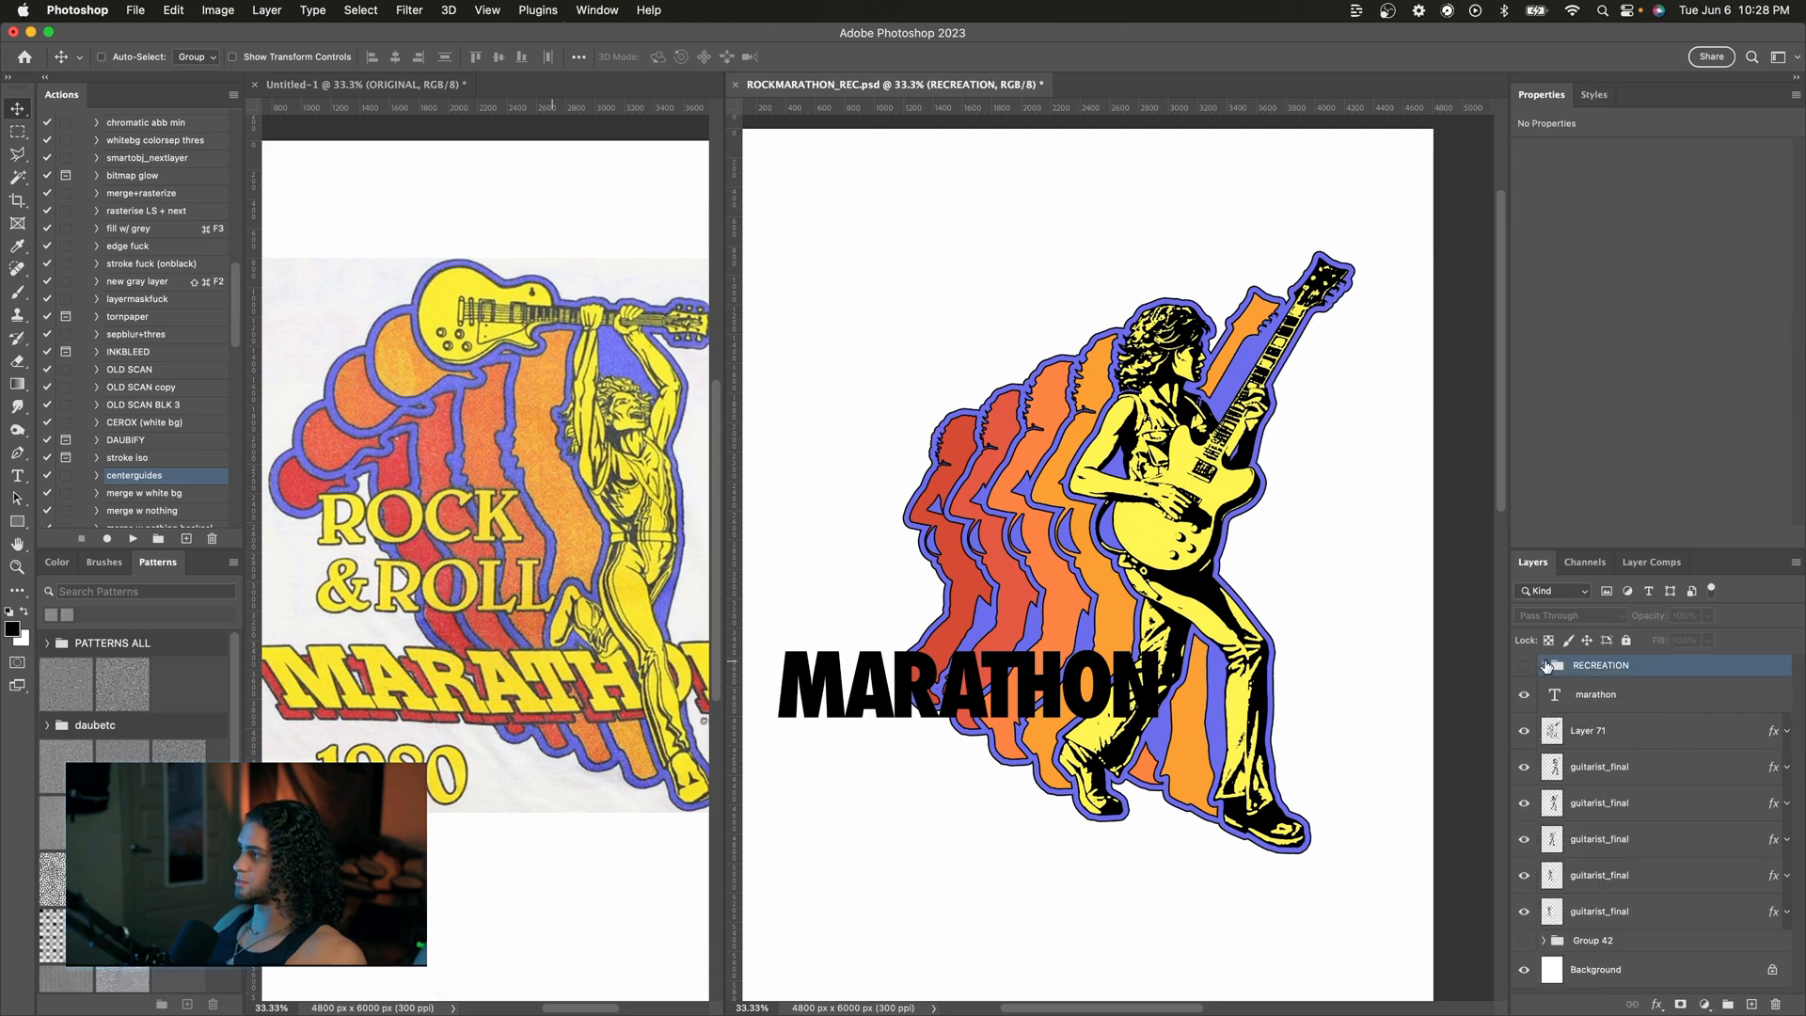
left_click(1610, 696)
left_click(1567, 200)
type("styml")
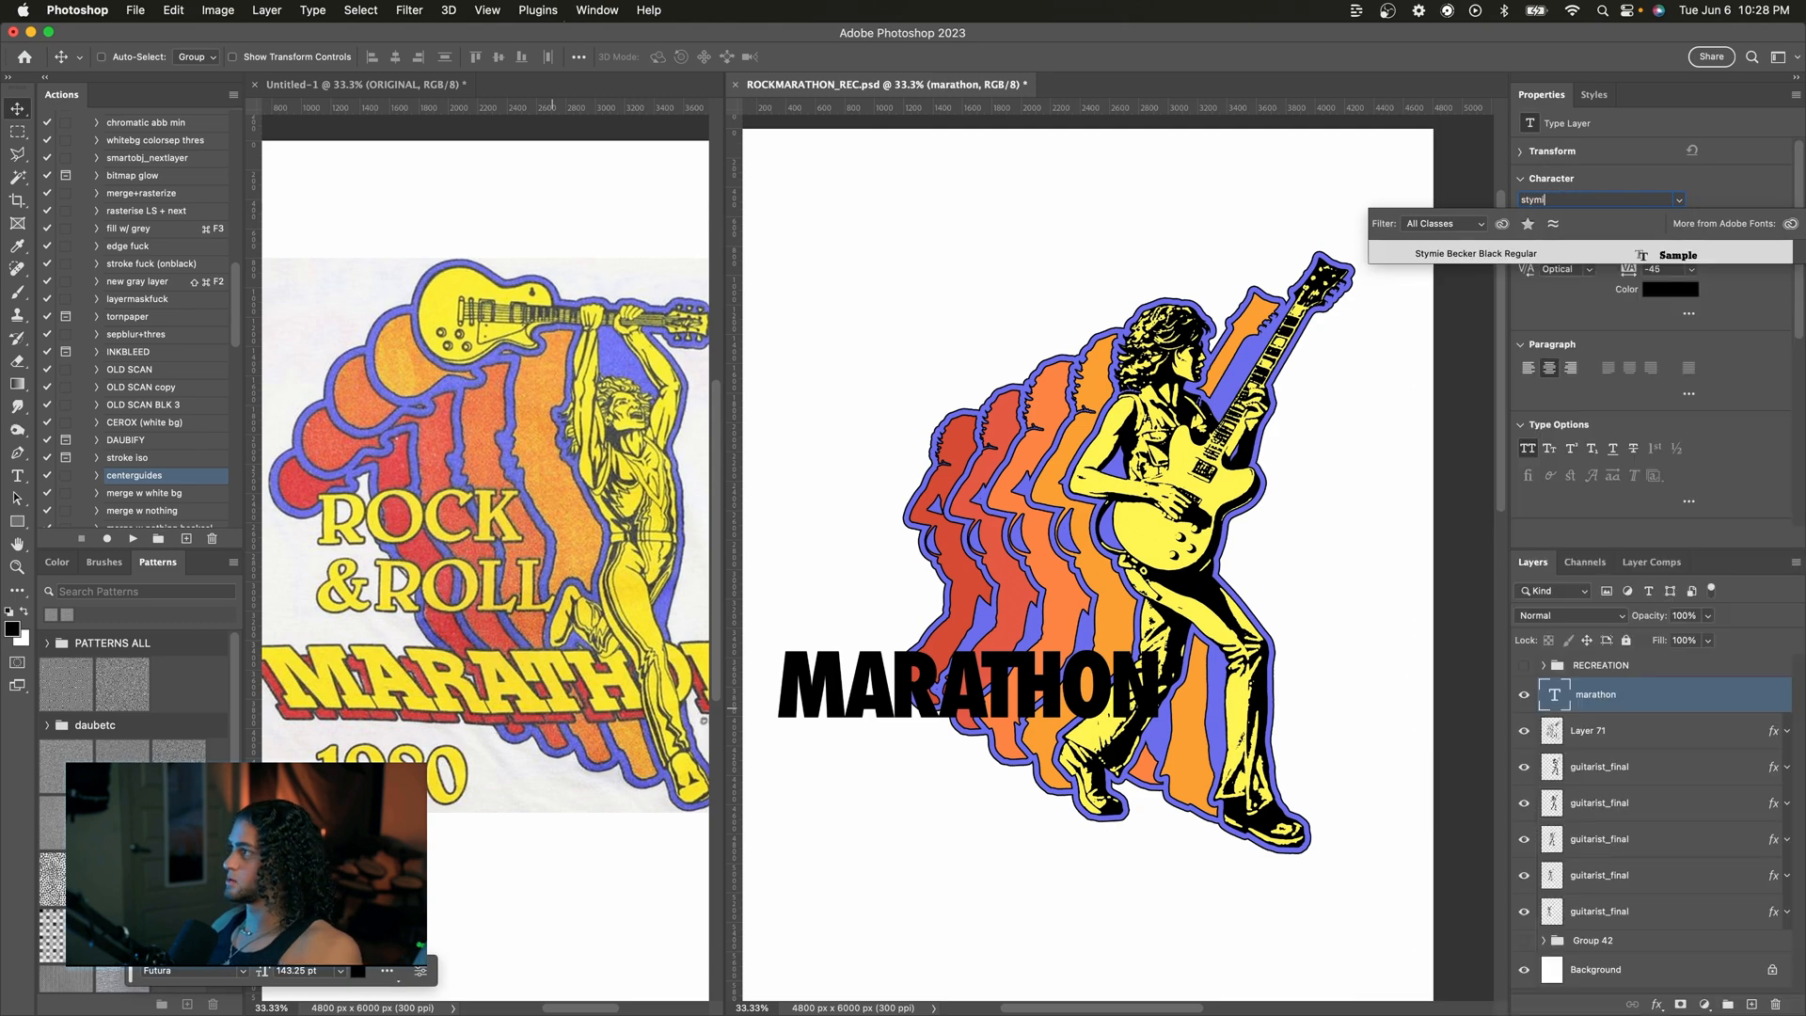
left_click(1535, 254)
Step: Scale and reposition the MARATHON text across the guitarist's legs and silhouettes
left_click_drag(1077, 671, 1159, 675)
key("super+t")
mouse_move(1260, 640)
left_mouse_down()
mouse_move(1354, 600)
mouse_move(1262, 660)
left_mouse_up()
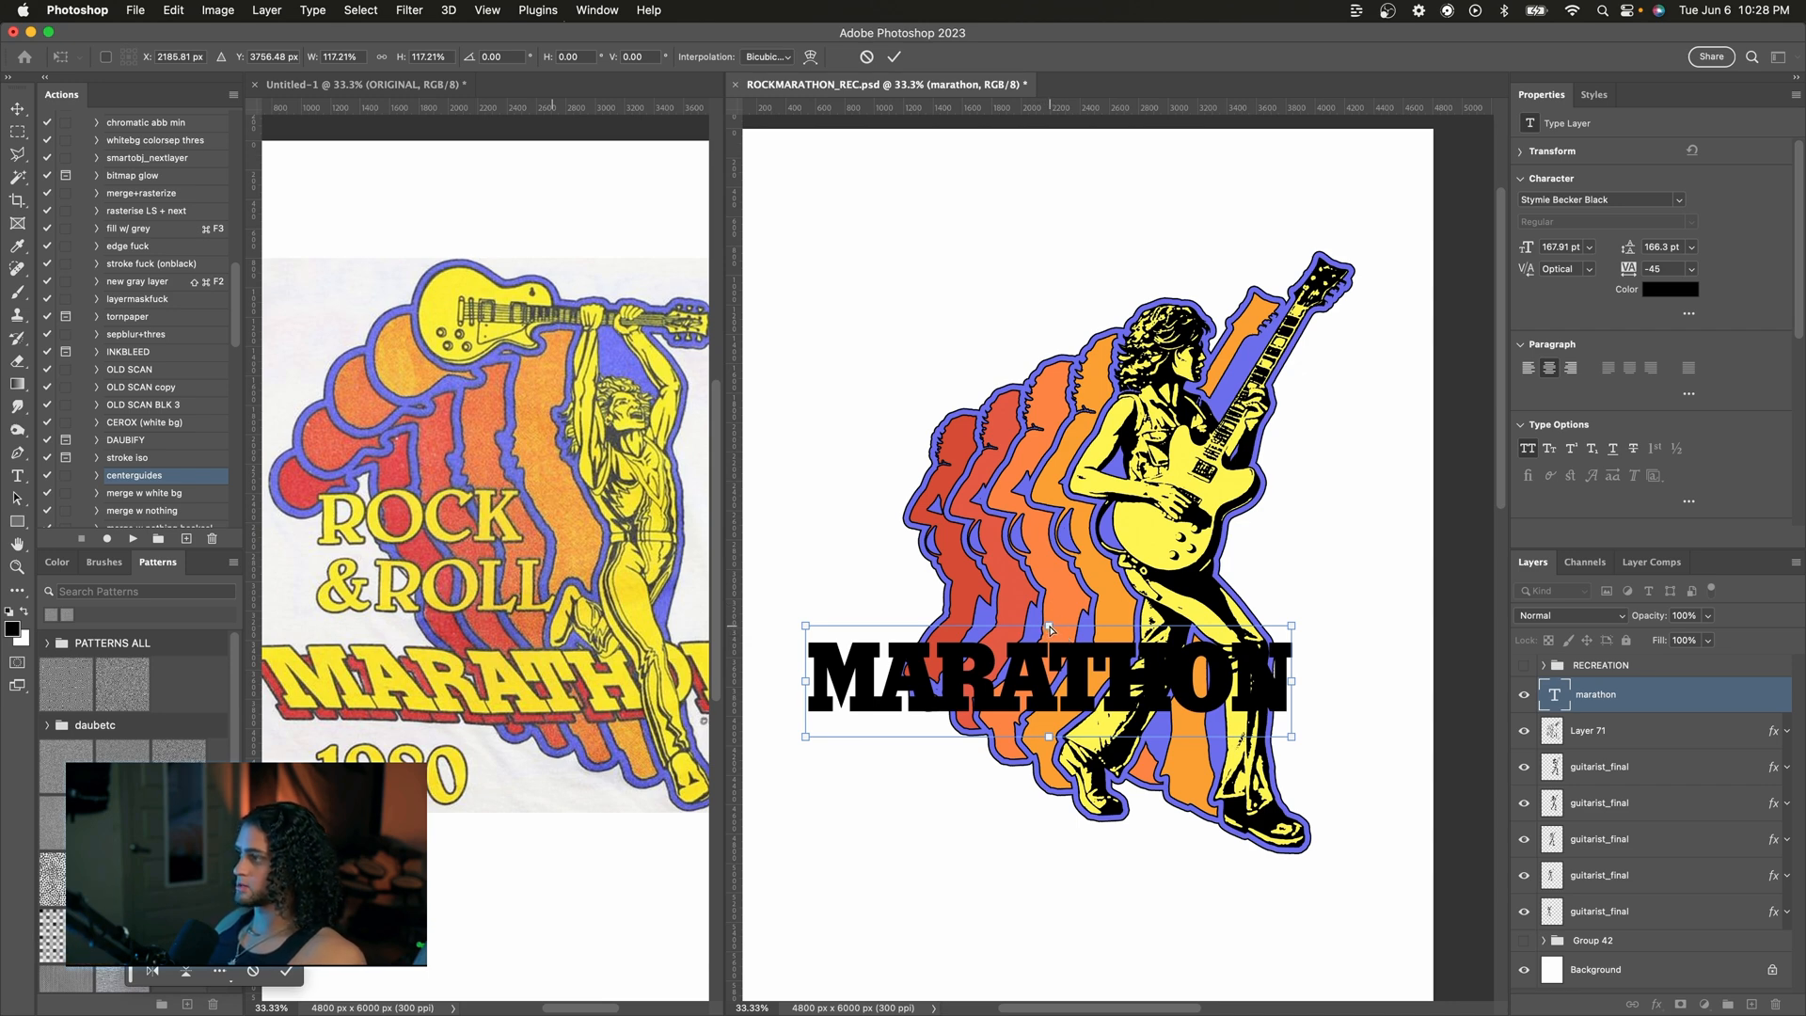
mouse_move(1049, 628)
left_mouse_down()
mouse_move(1001, 630)
mouse_move(1032, 634)
left_mouse_up()
key("Return")
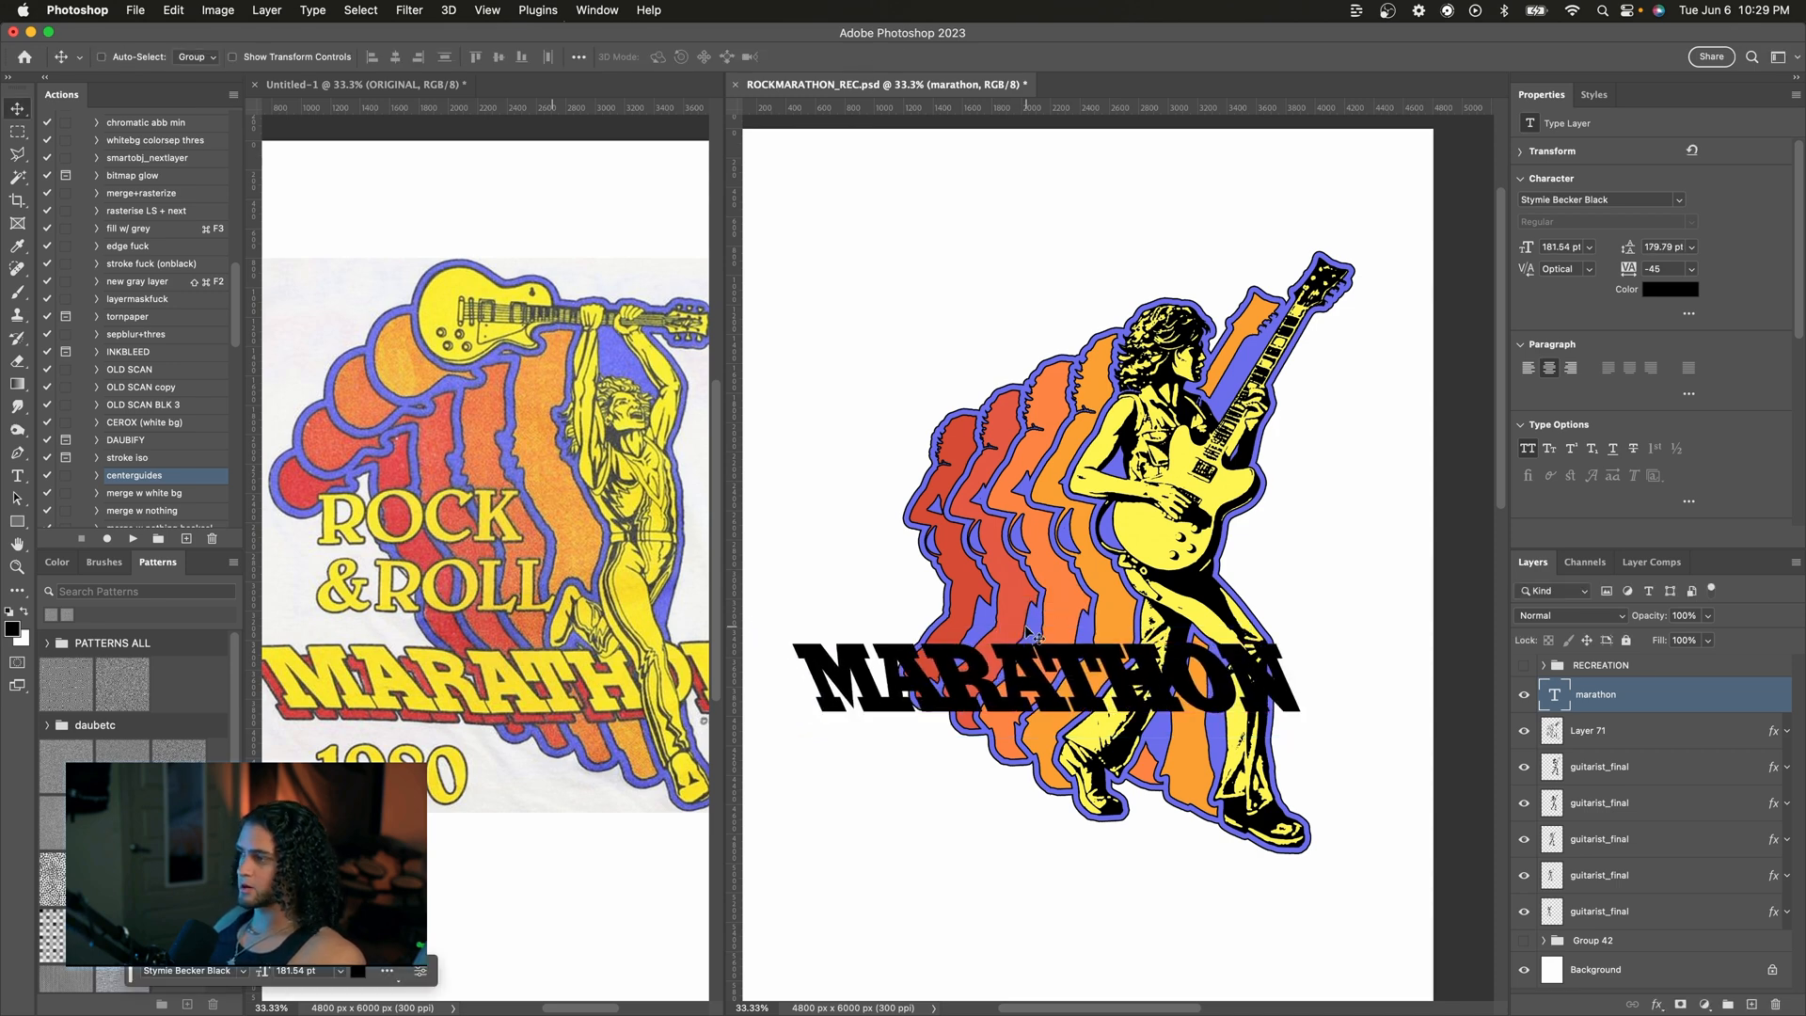
left_click_drag(1035, 636, 1002, 639)
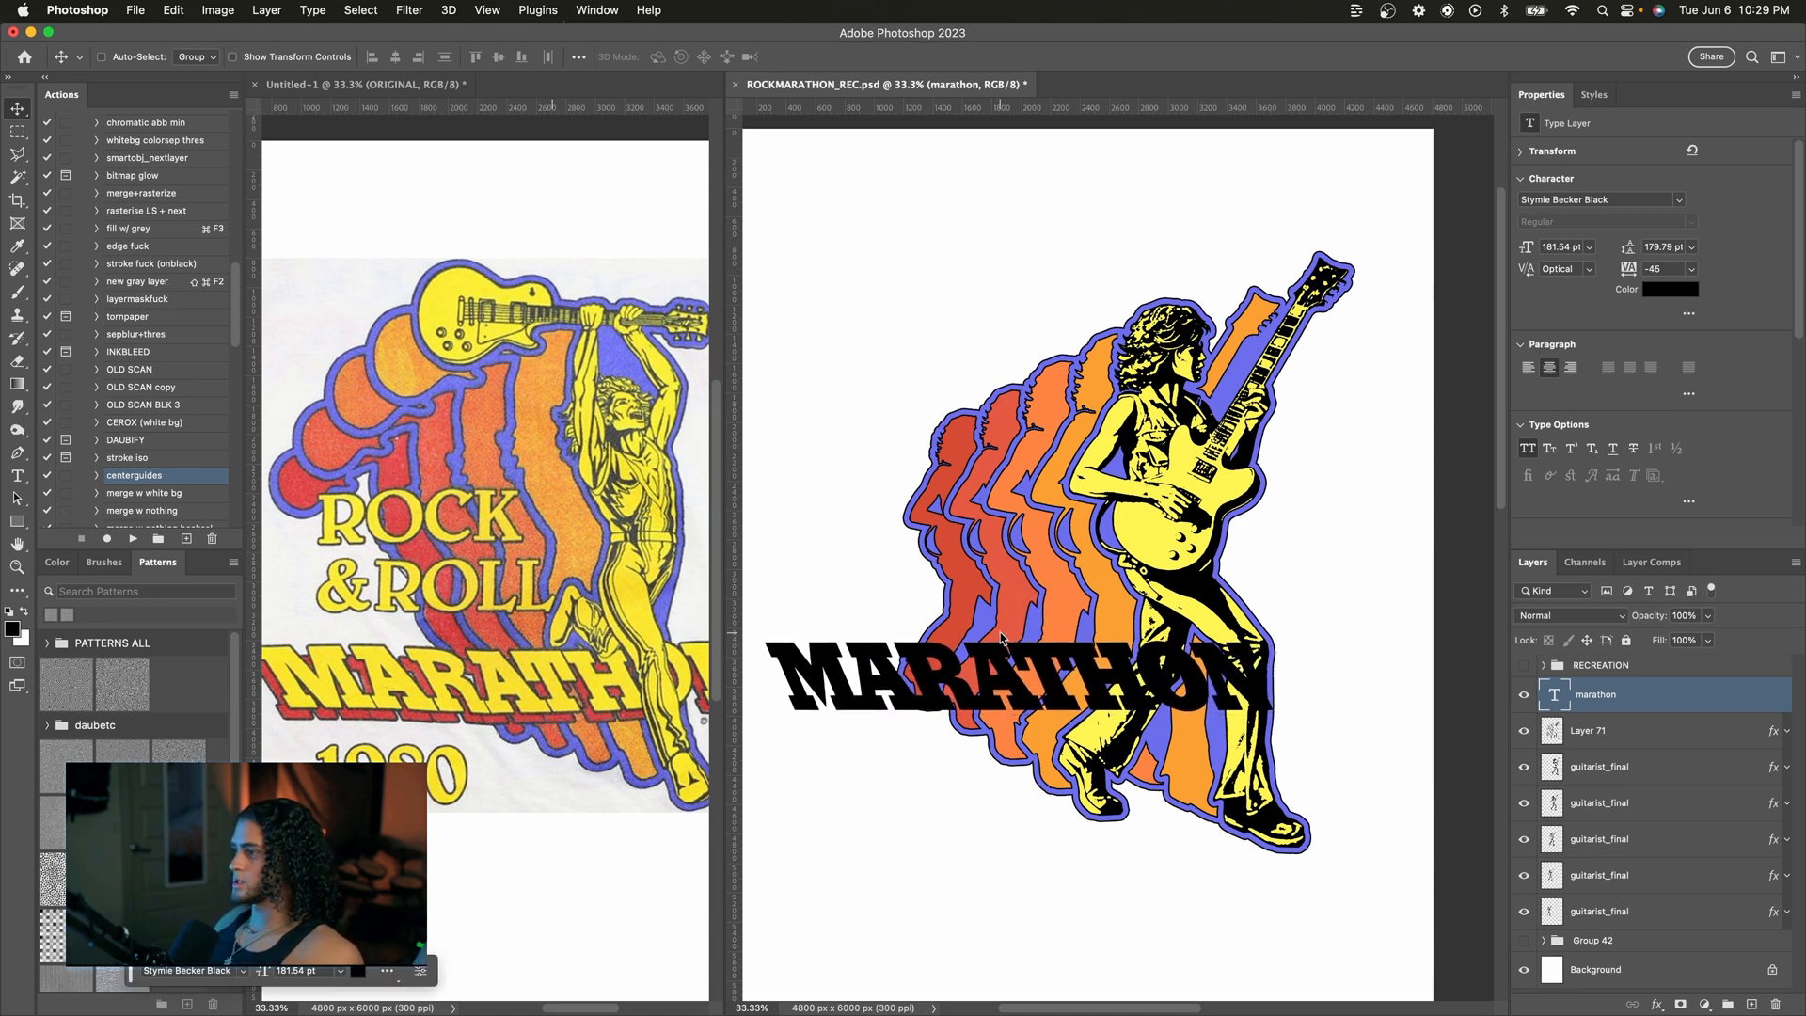
Step: Add a Color Overlay to the text, sampling the guitarist's yellow #fff453 from the canvas
double_click(1657, 694)
left_click_drag(1165, 155, 1441, 142)
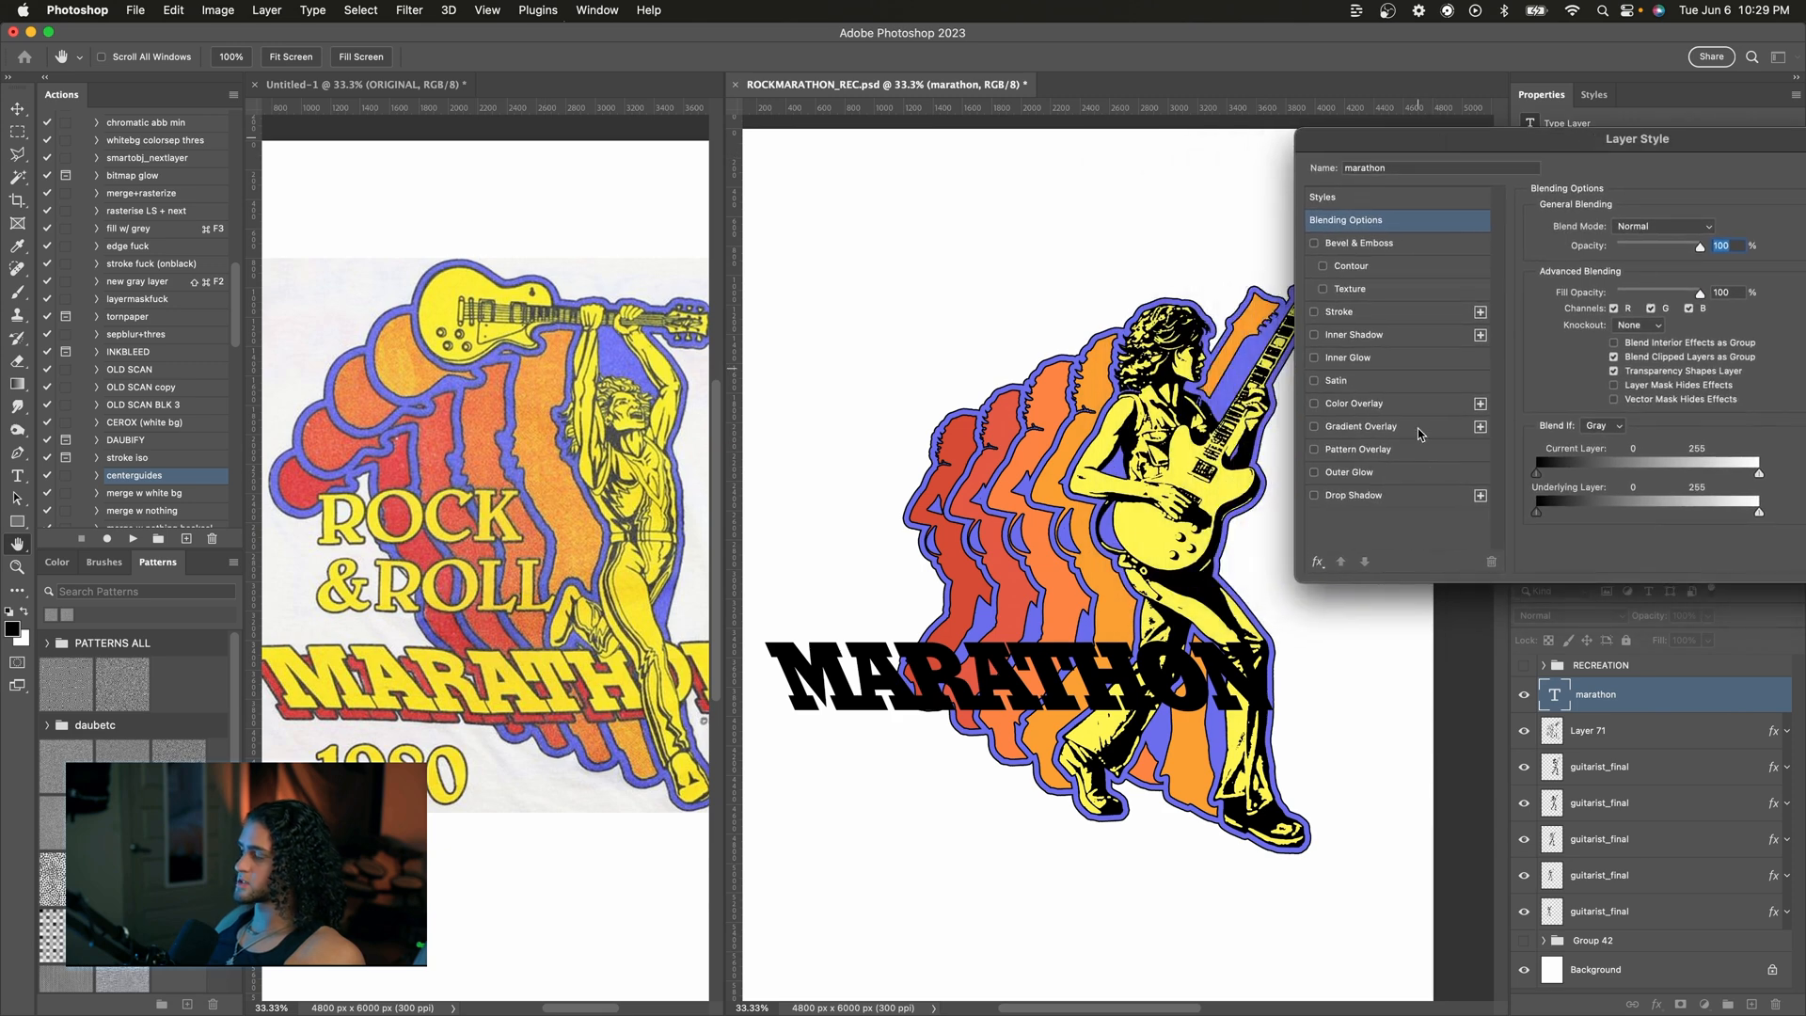
left_click(1354, 404)
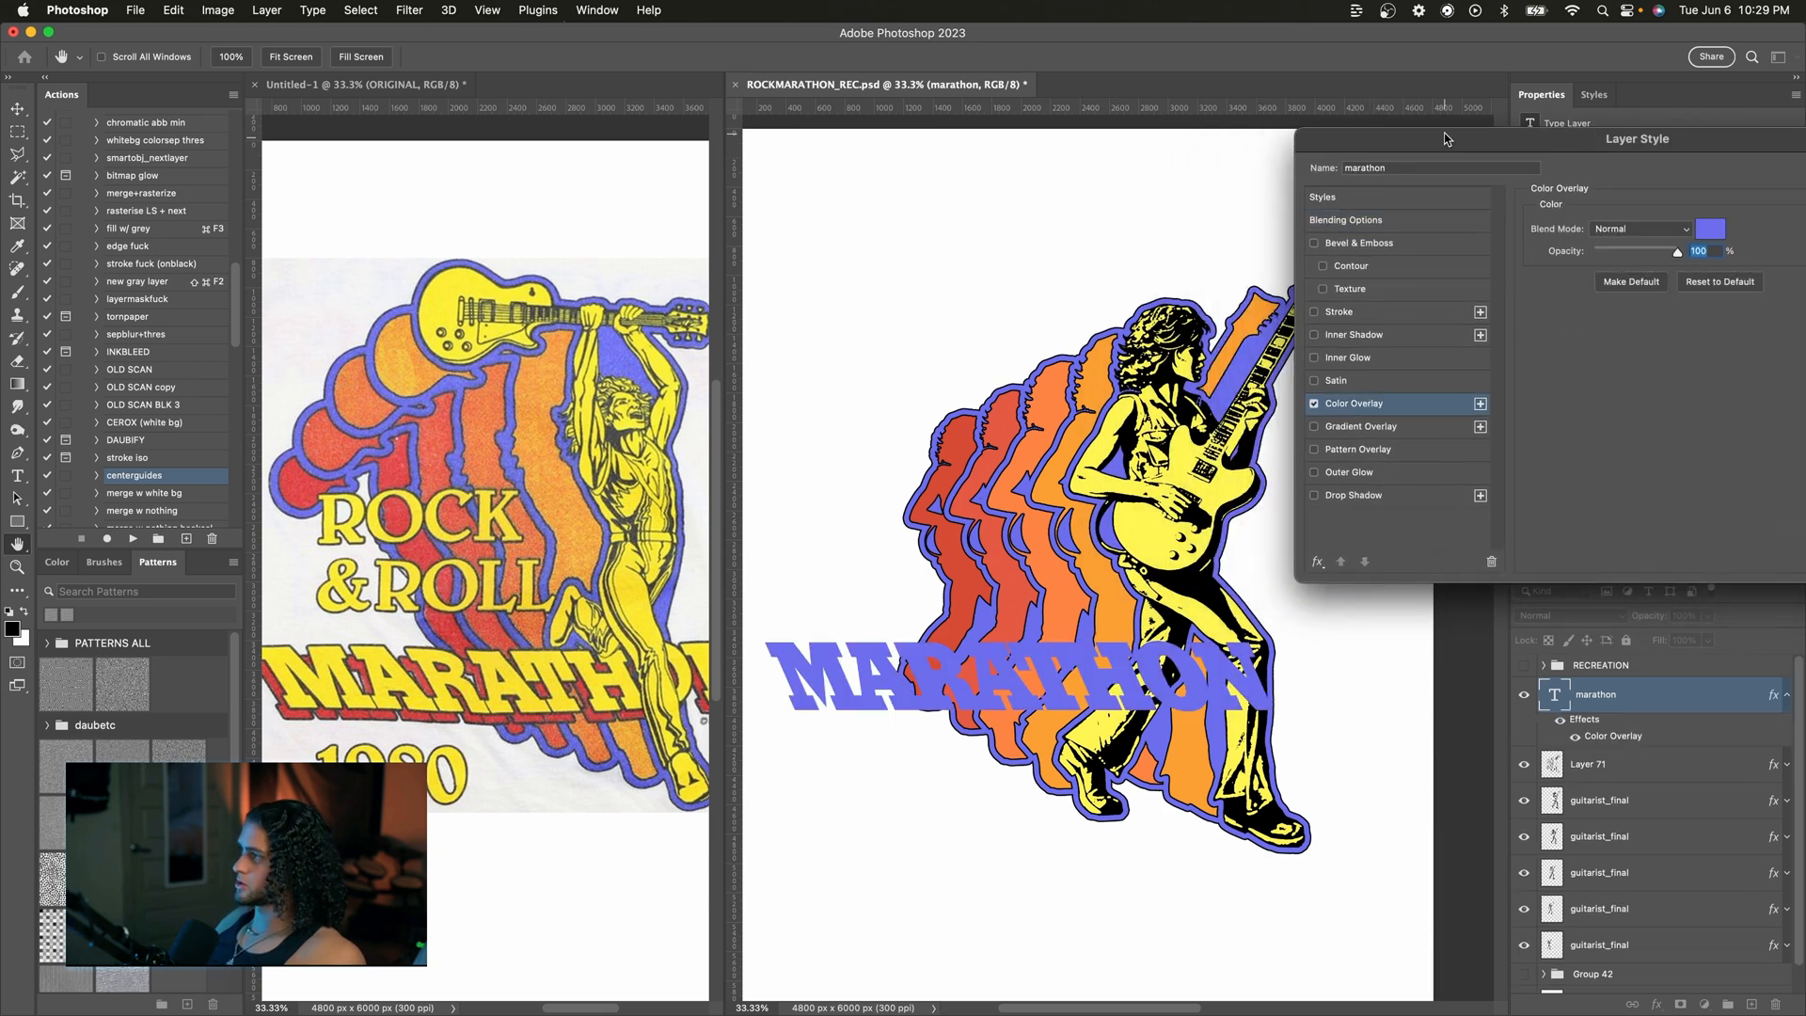
left_click(1710, 228)
left_click_drag(1321, 181, 1444, 130)
left_click(1197, 440)
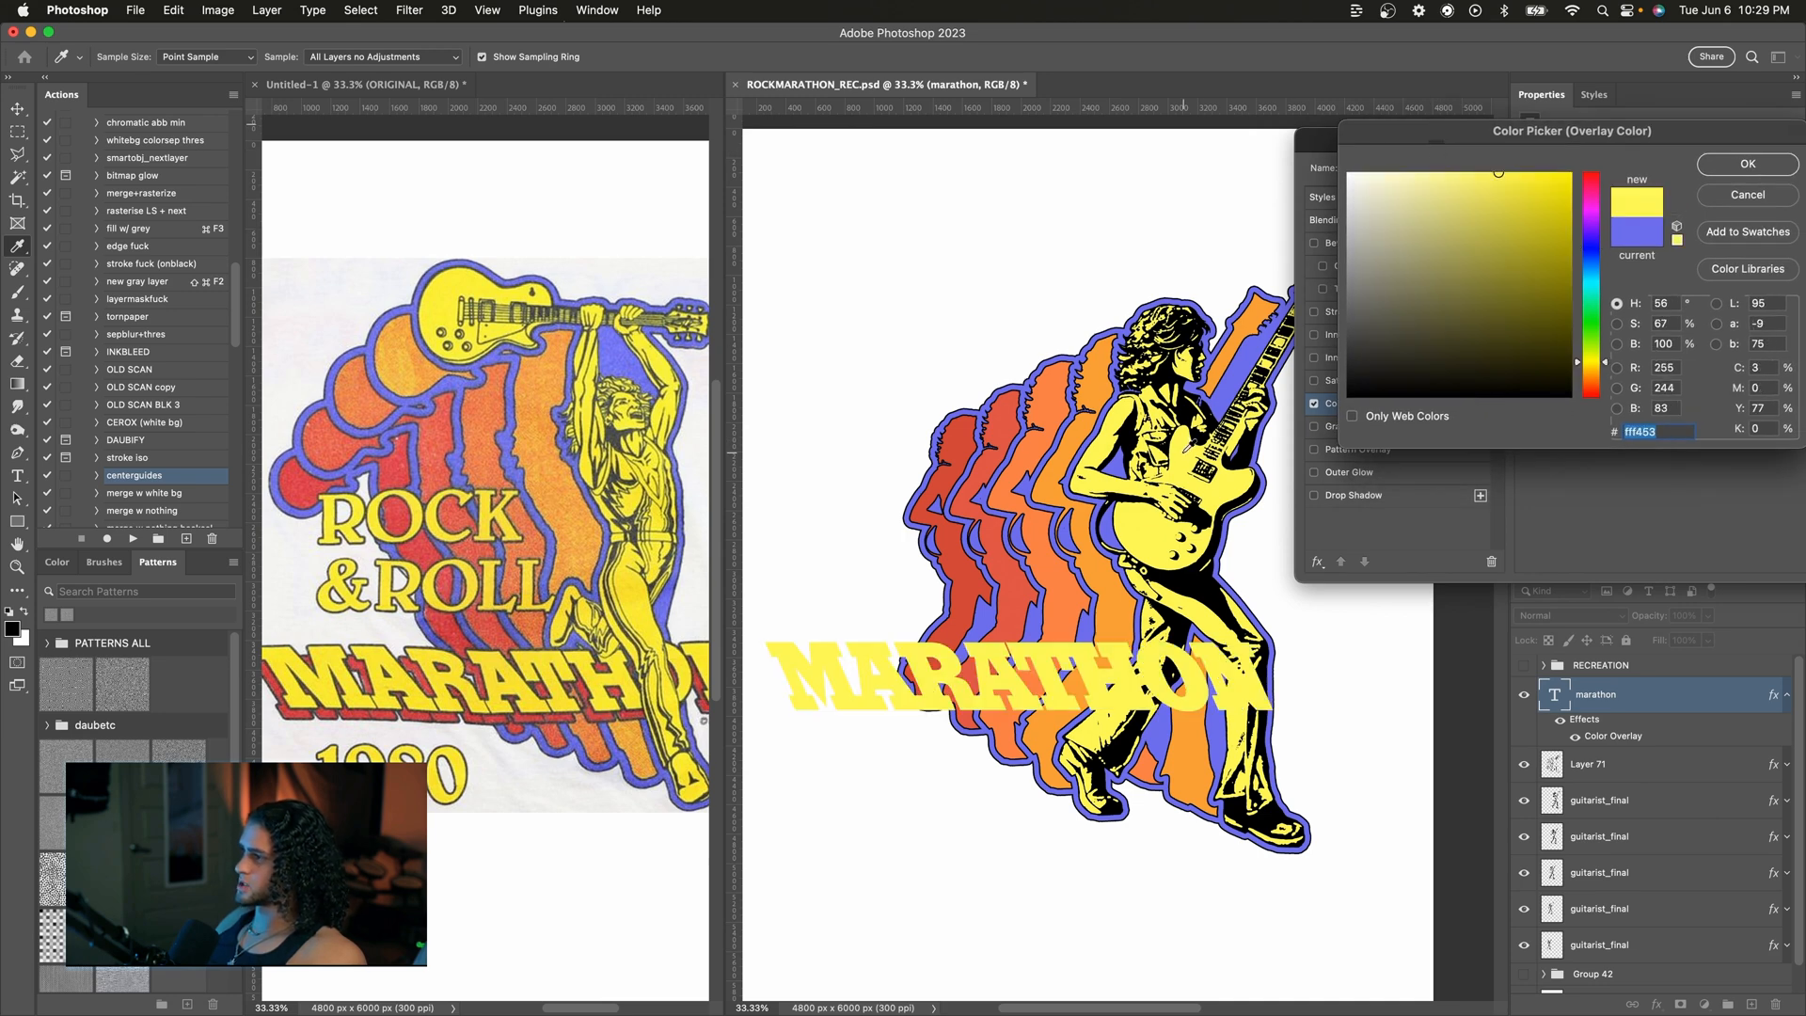
key("Return")
Step: Add a 12 px outside Stroke to the MARATHON text
left_click_drag(1375, 143, 1373, 175)
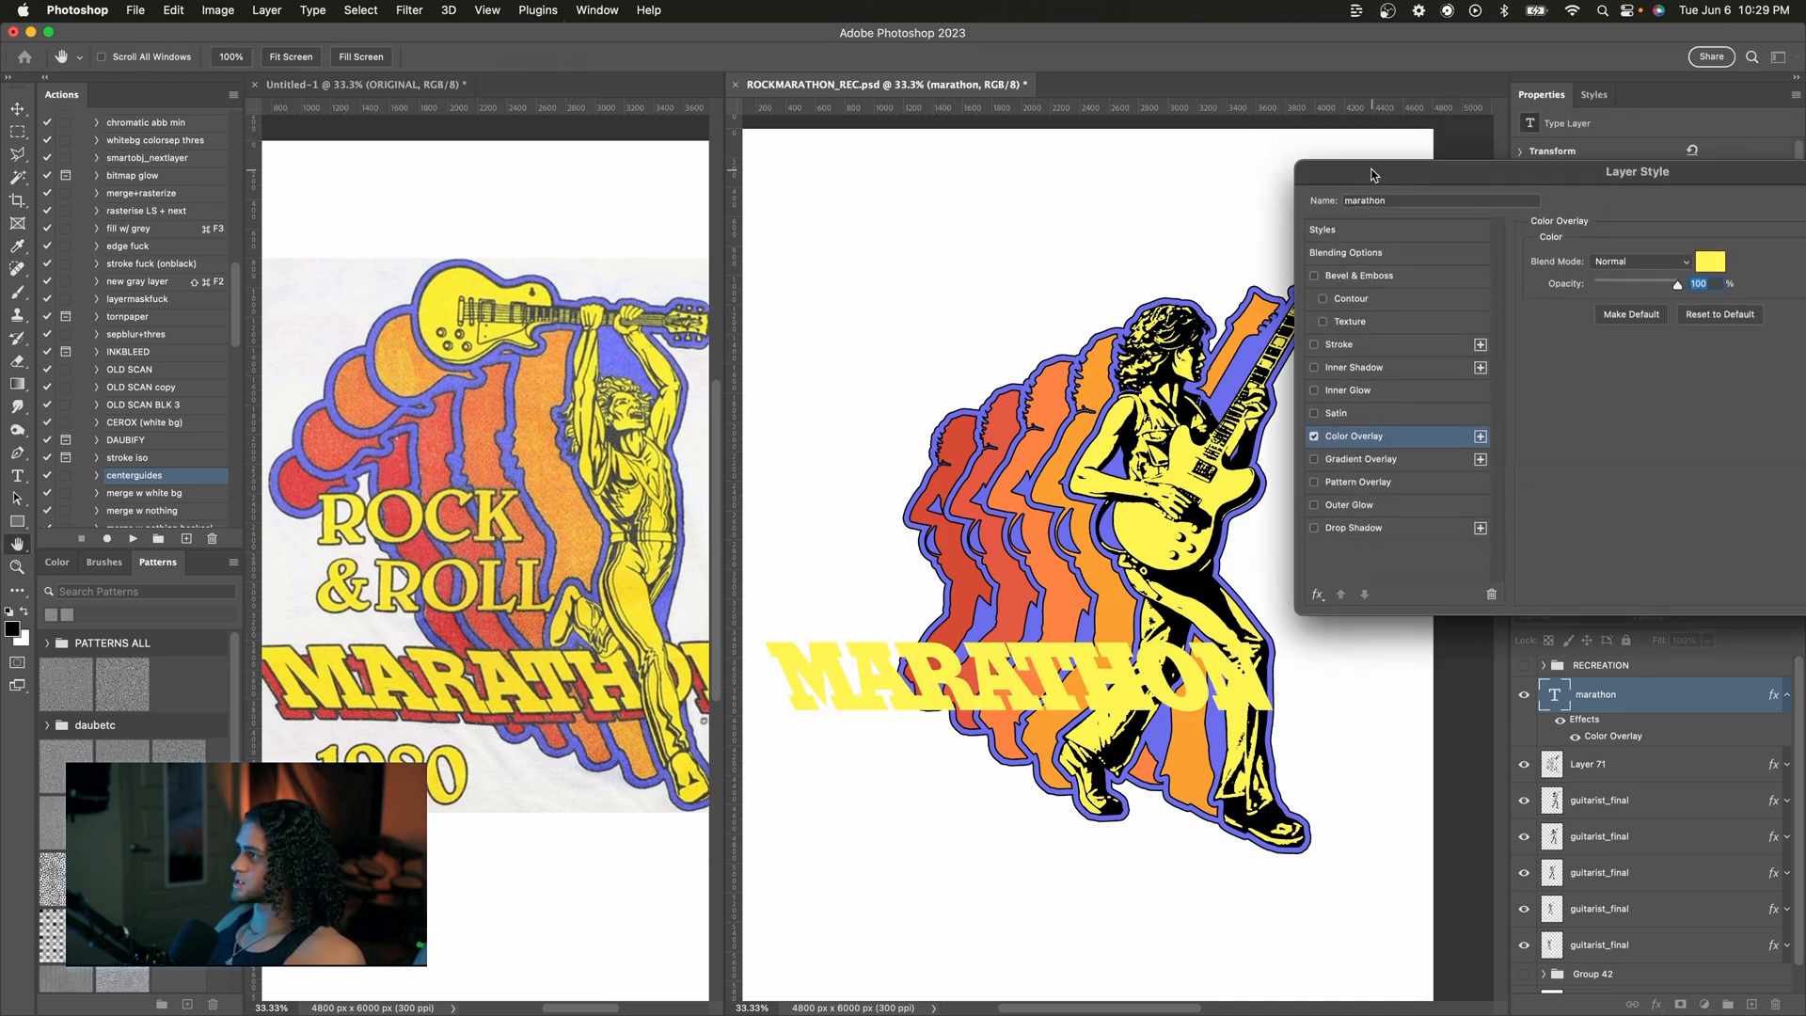
left_click(1338, 345)
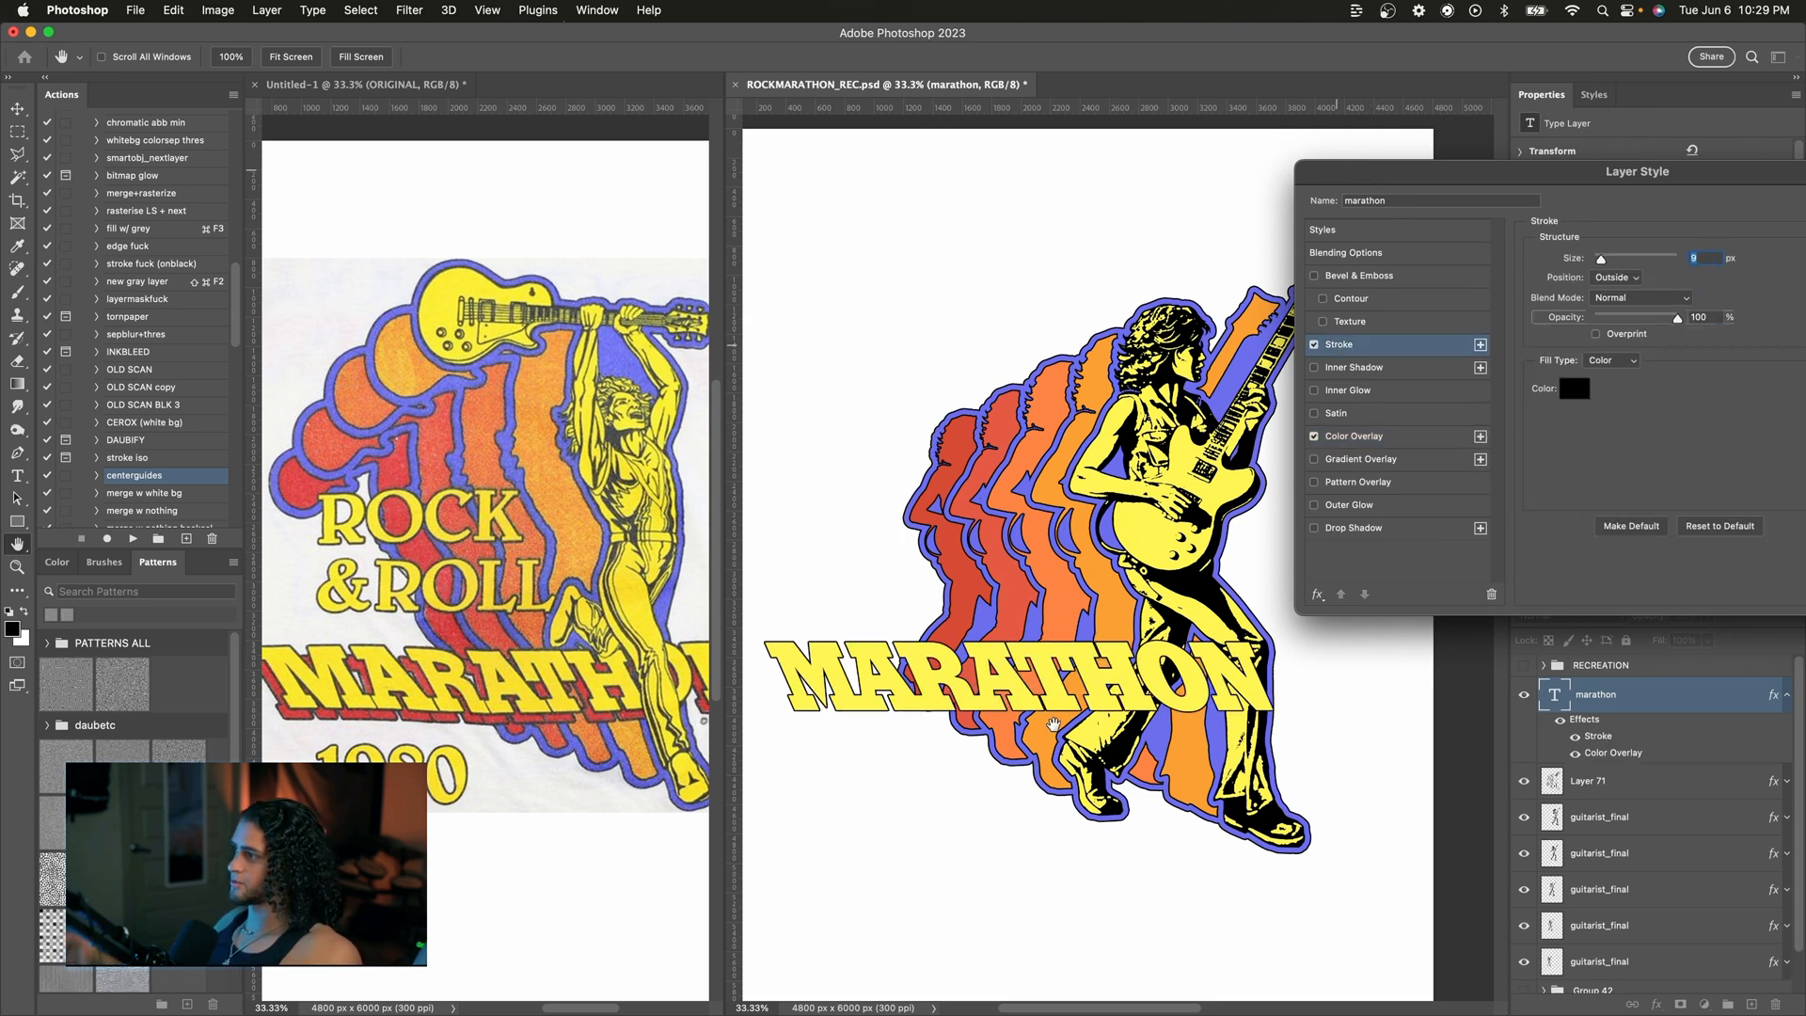
left_click_drag(1359, 189, 1295, 175)
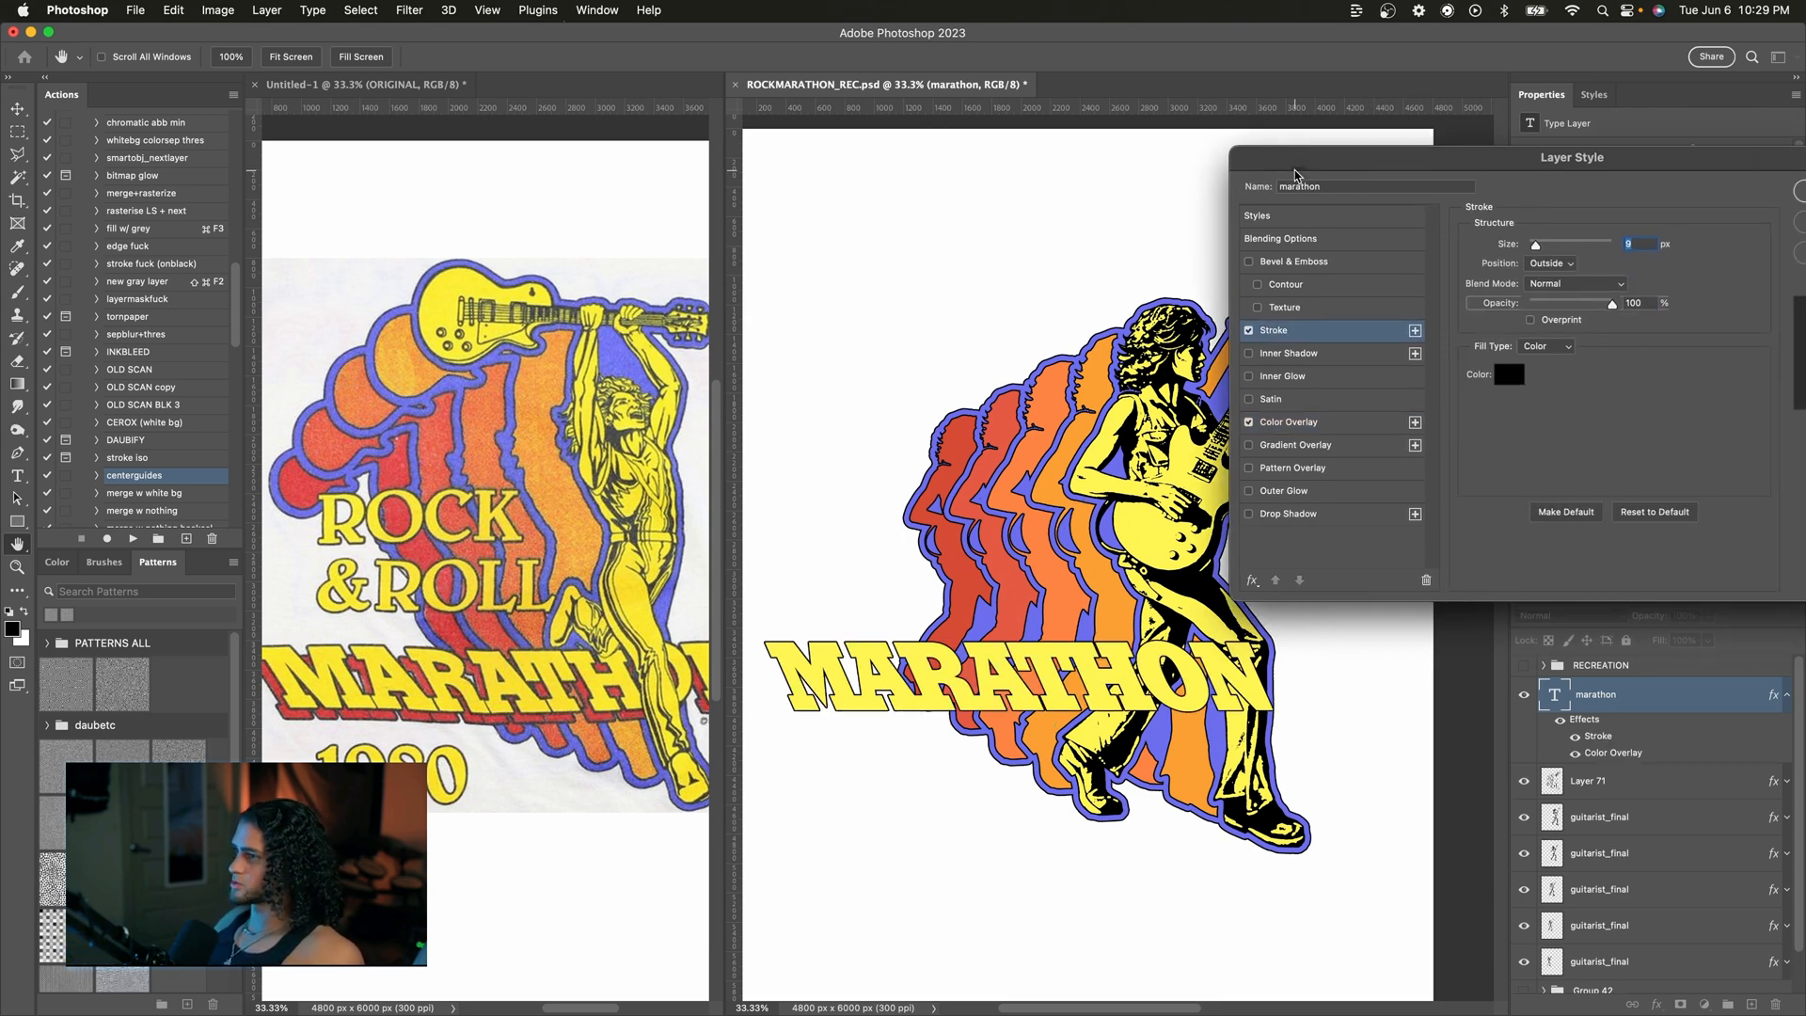
type("12")
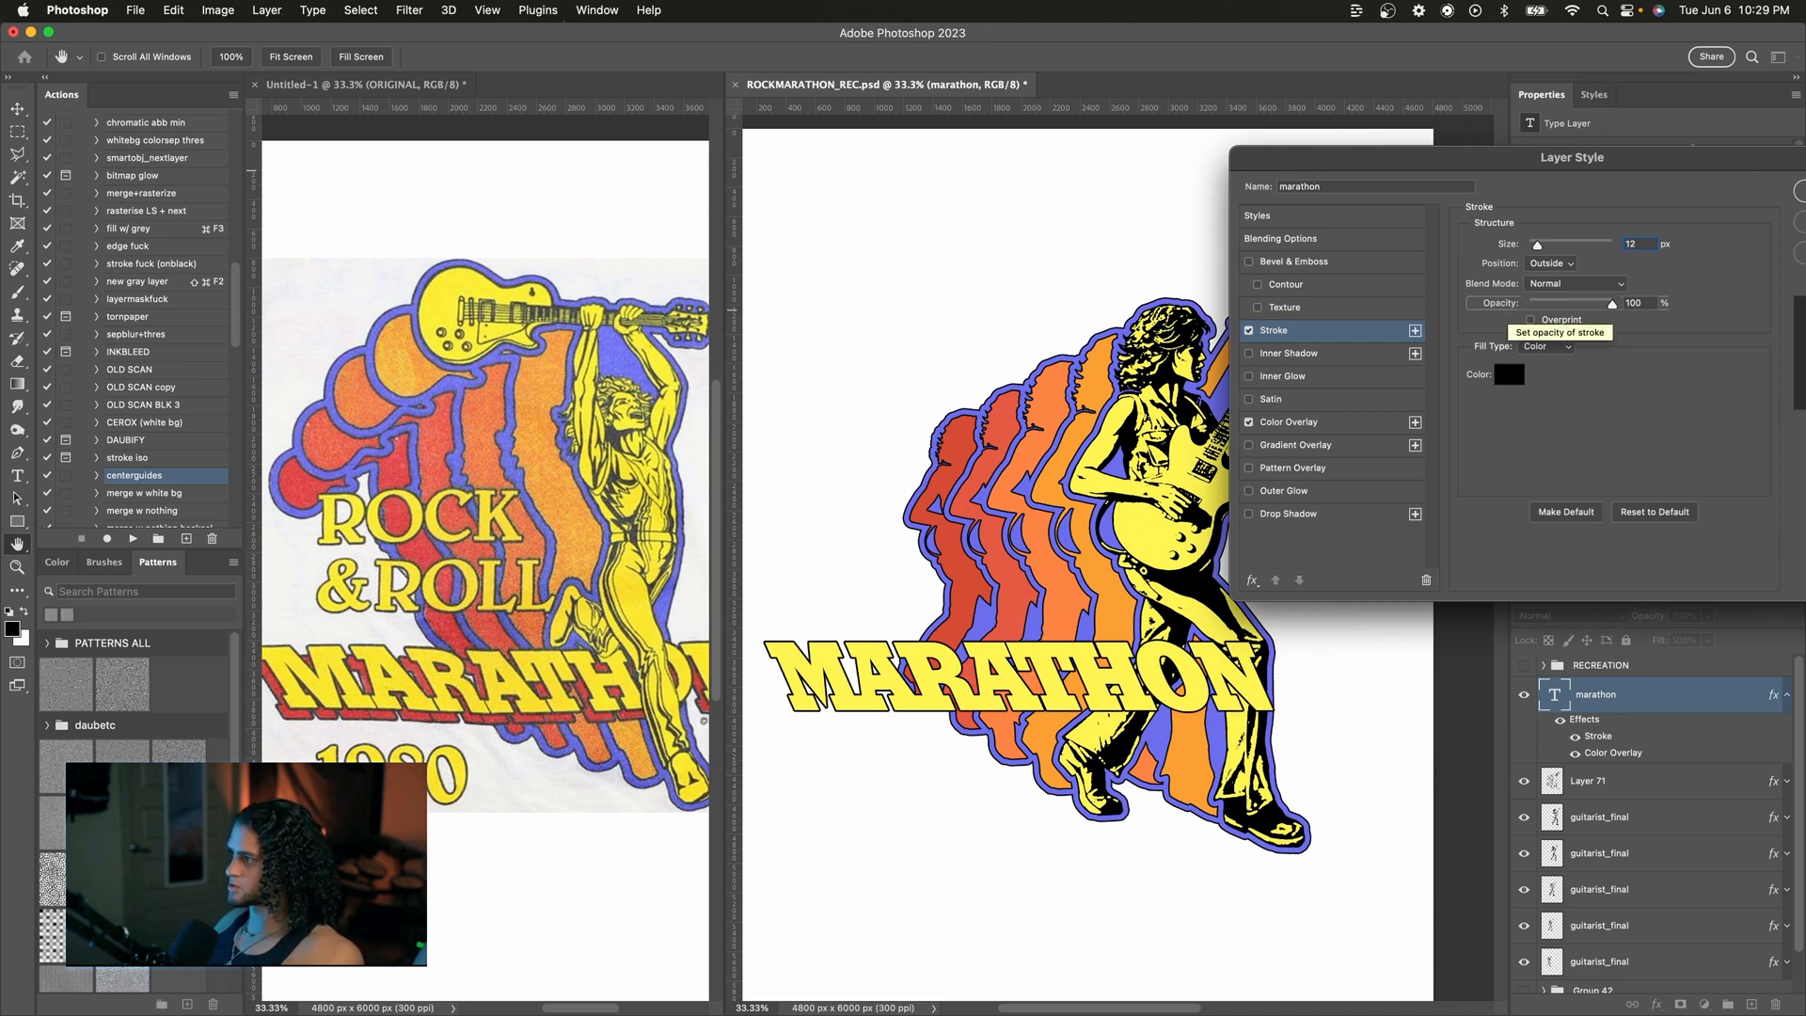
left_click_drag(1335, 154, 1322, 114)
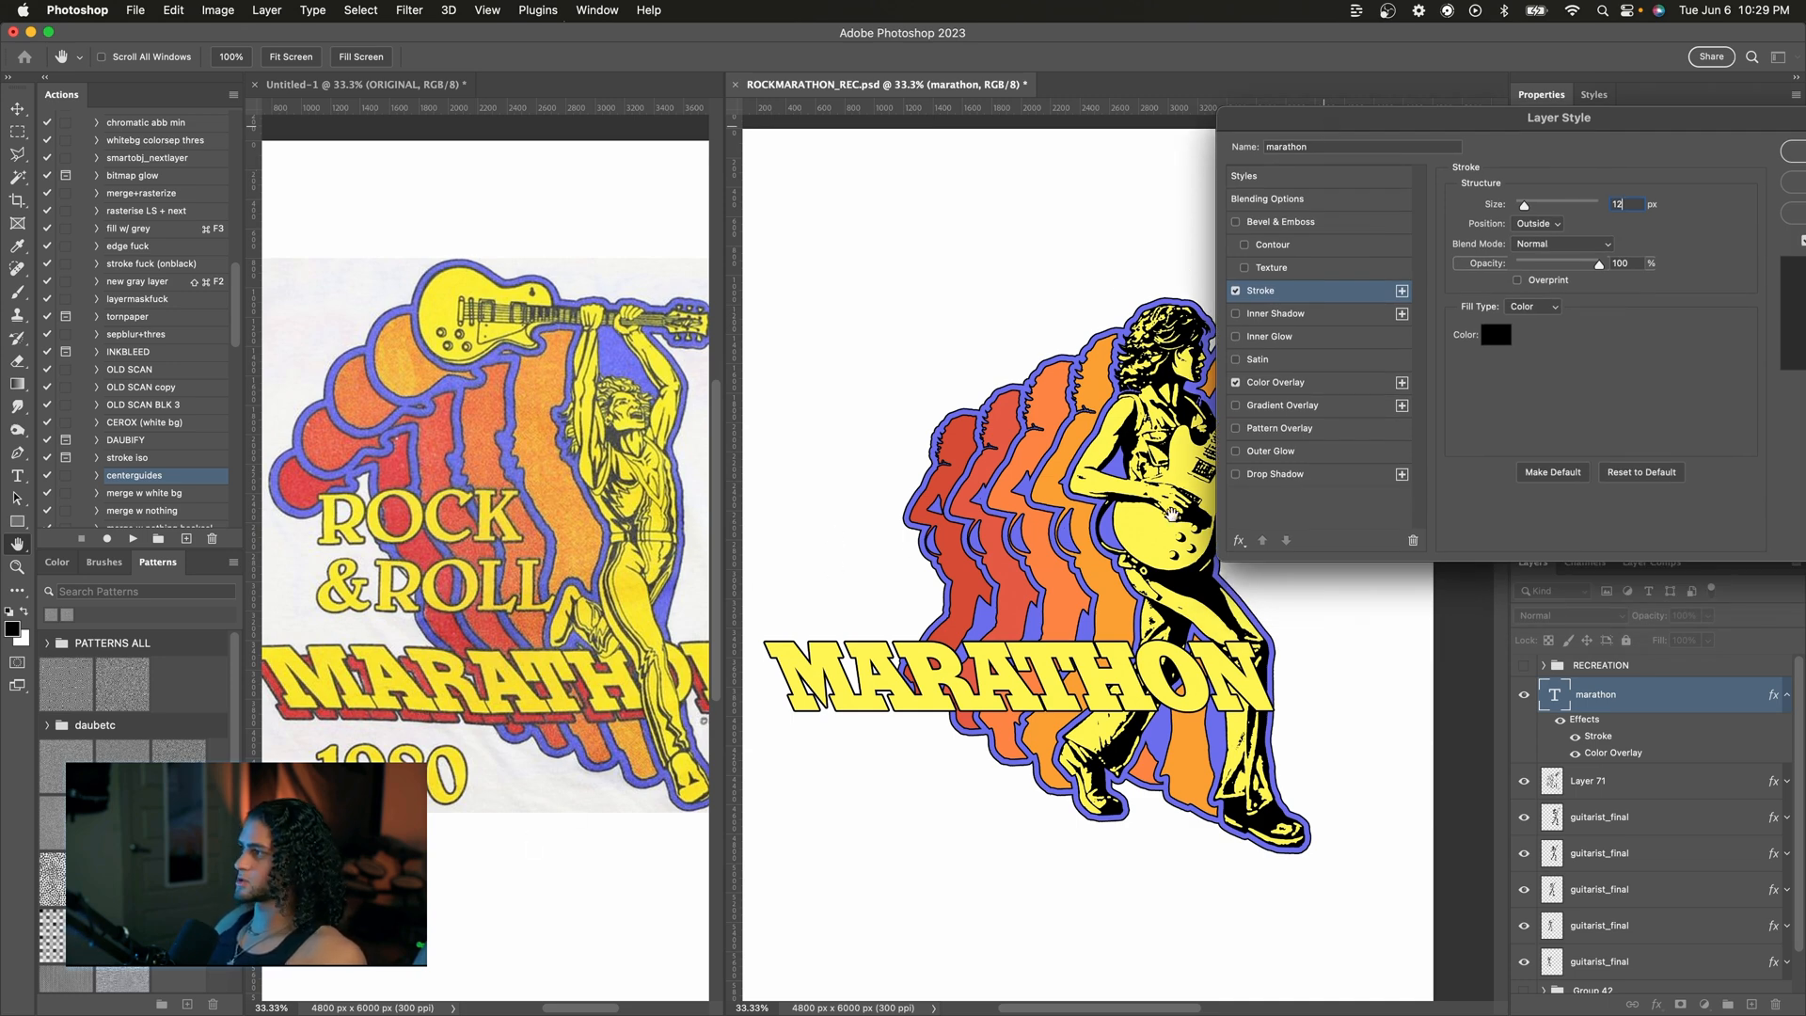
Step: Add a Drop Shadow to the MARATHON text in black, 100% opacity and 100% spread
left_click(1332, 489)
left_click(1314, 480)
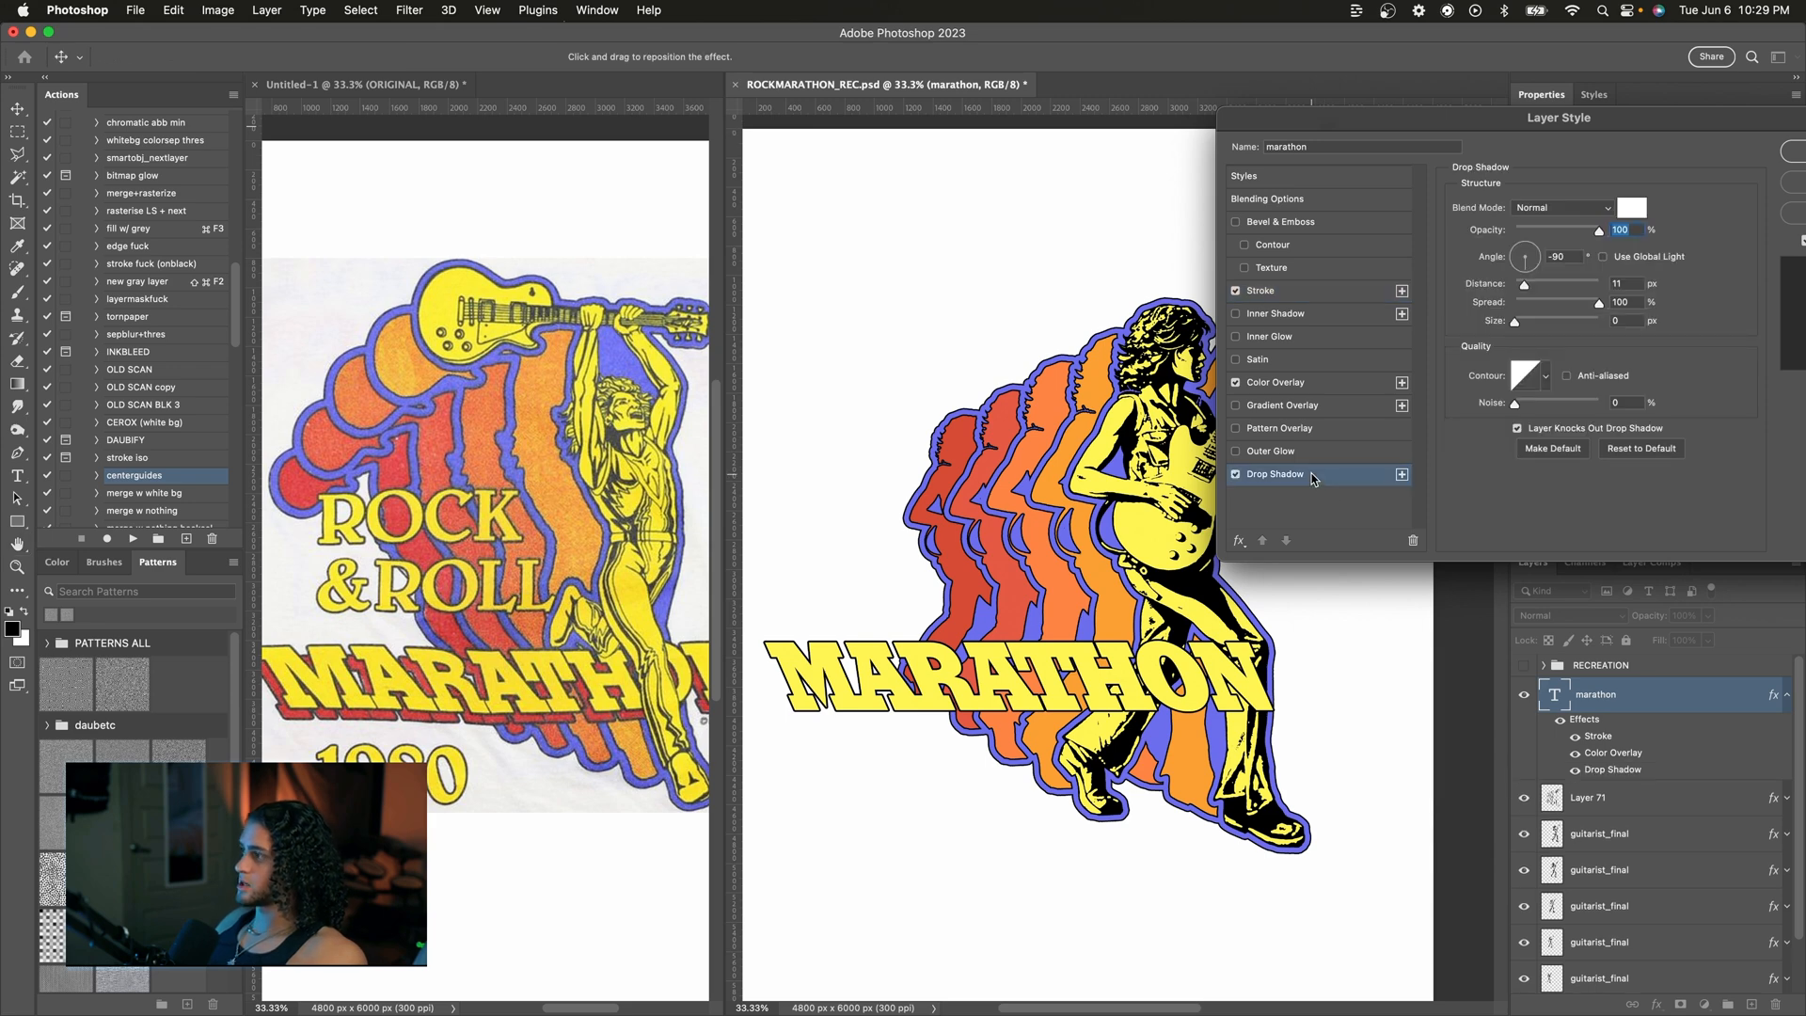
left_click_drag(1450, 120, 1429, 120)
left_click(1608, 455)
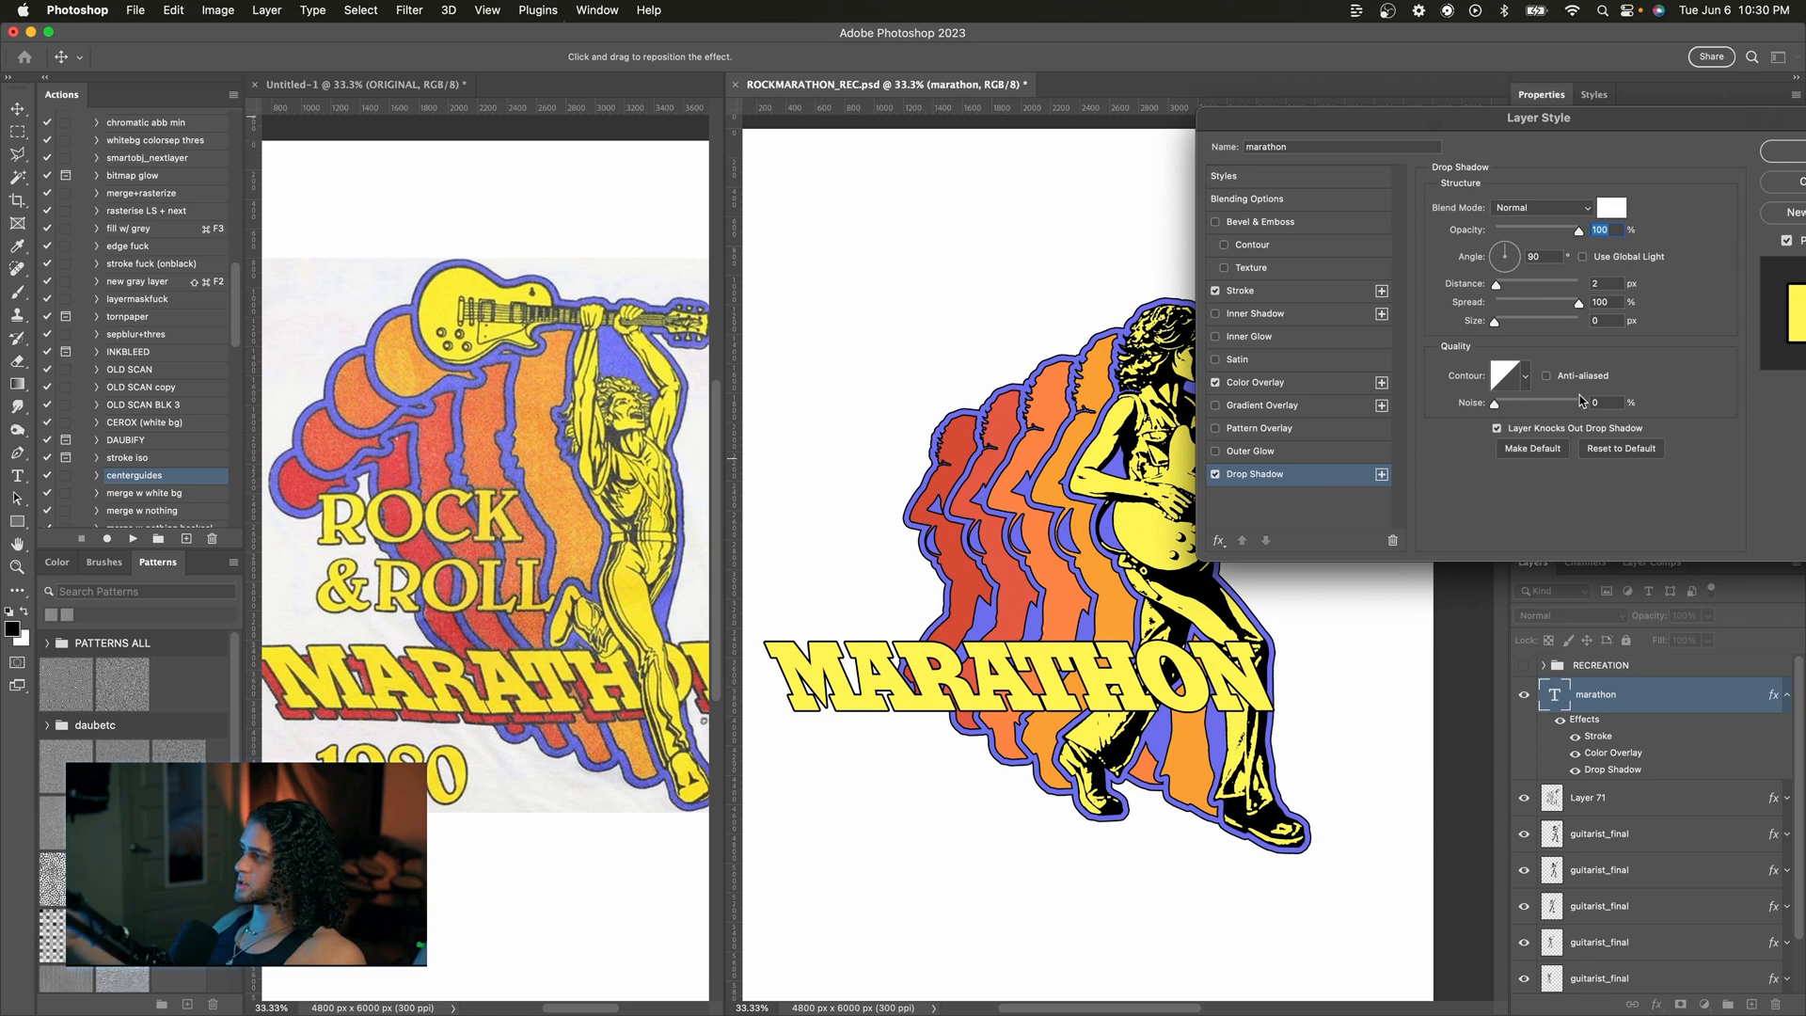
left_click_drag(1472, 117, 1444, 162)
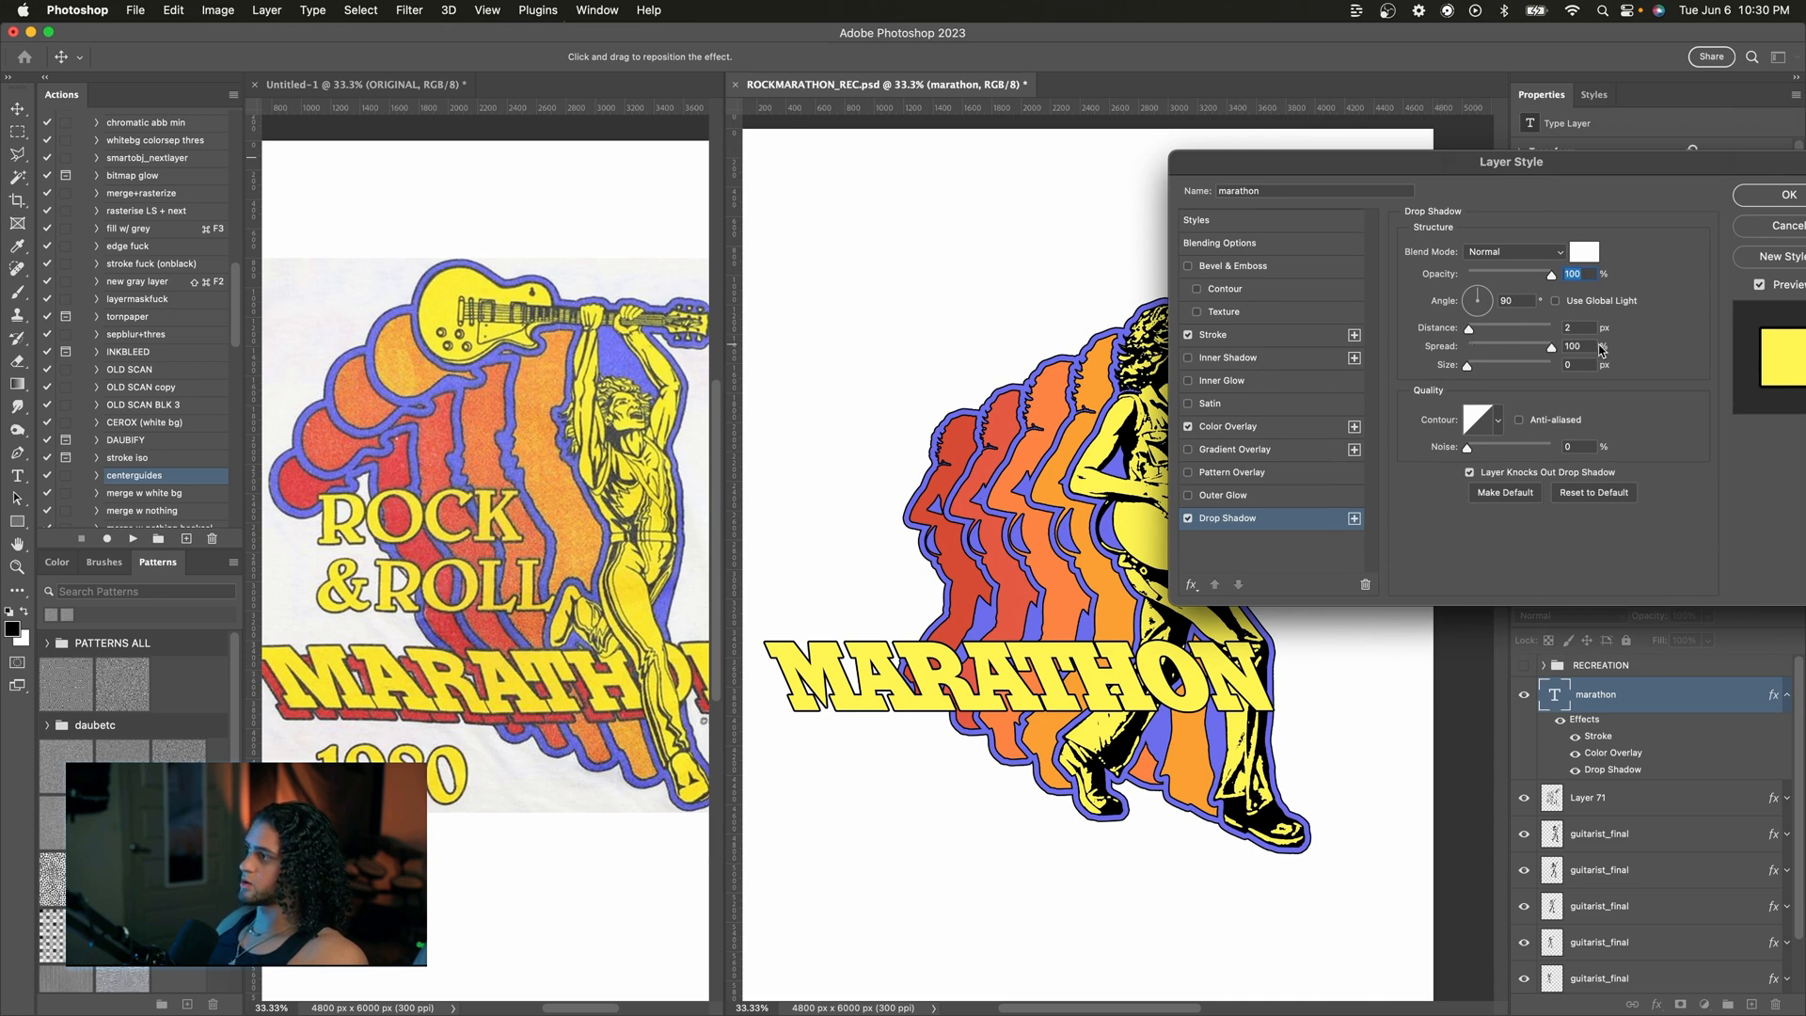
left_click_drag(1468, 328, 1335, 404)
left_click(1583, 252)
key("Return")
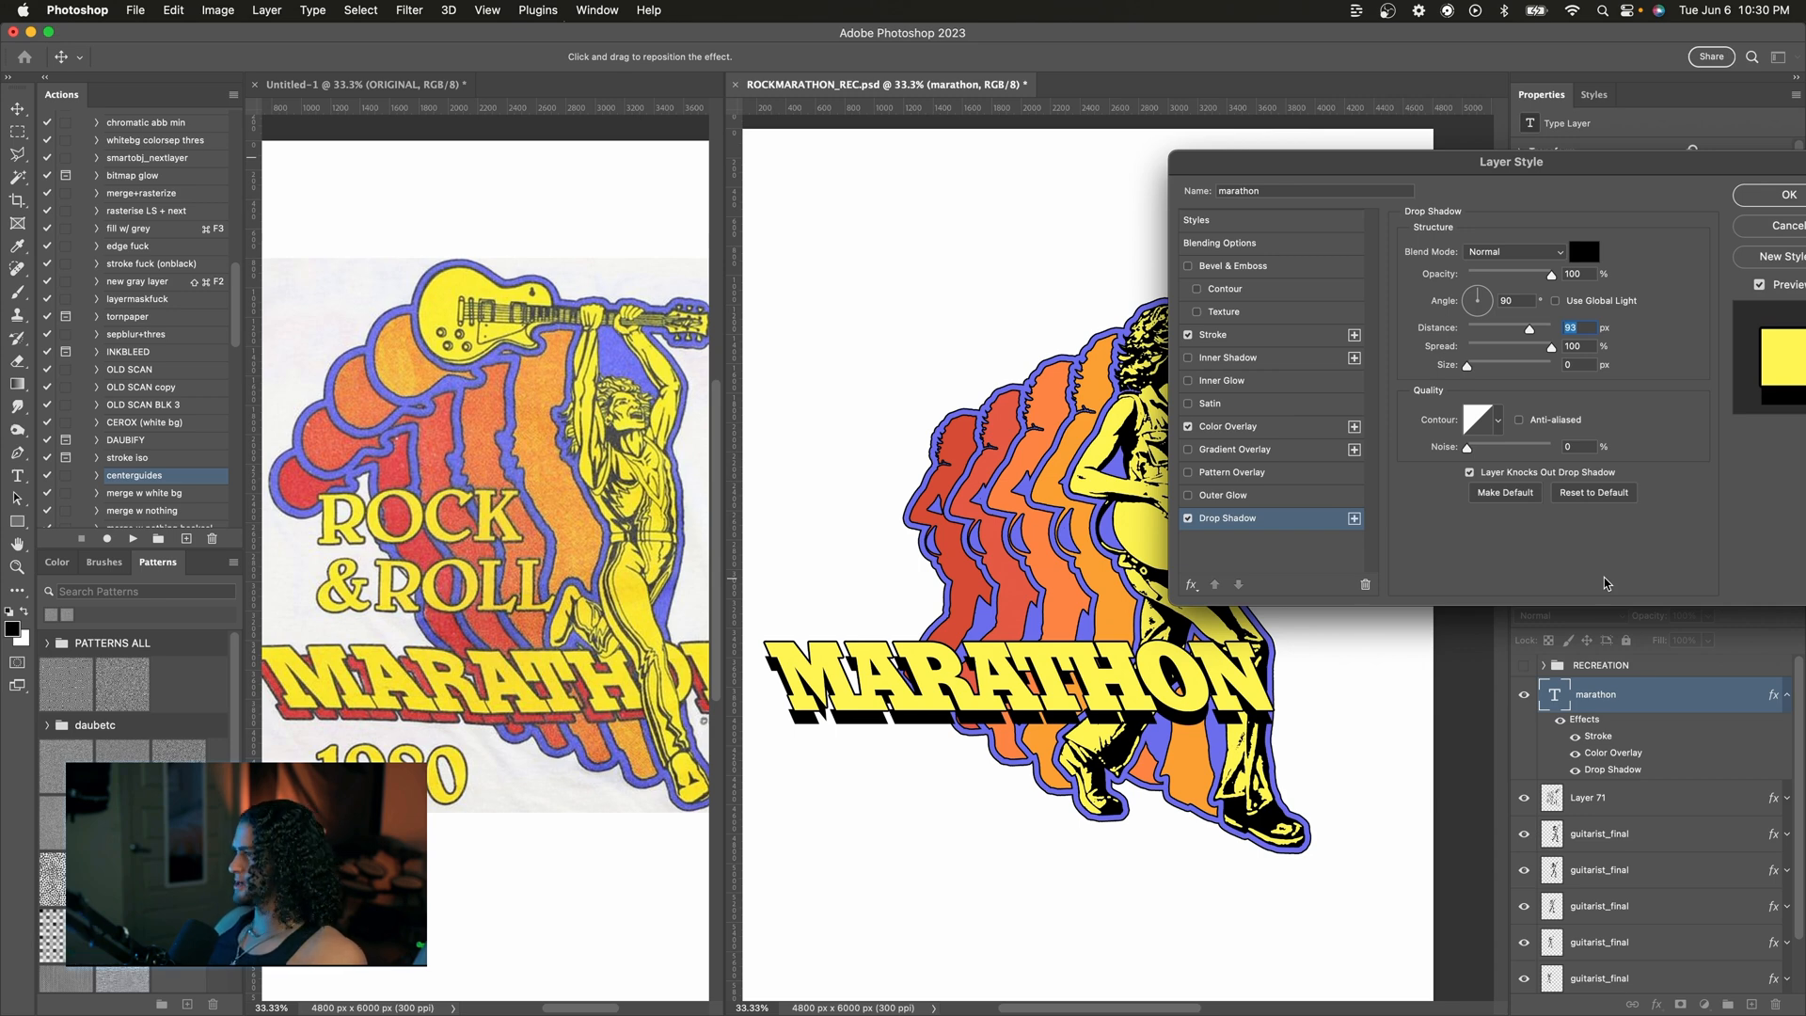
Step: Adjust the drop shadow to 61 px distance, 0 px size and a 64° angle
left_click_drag(1524, 348, 1651, 348)
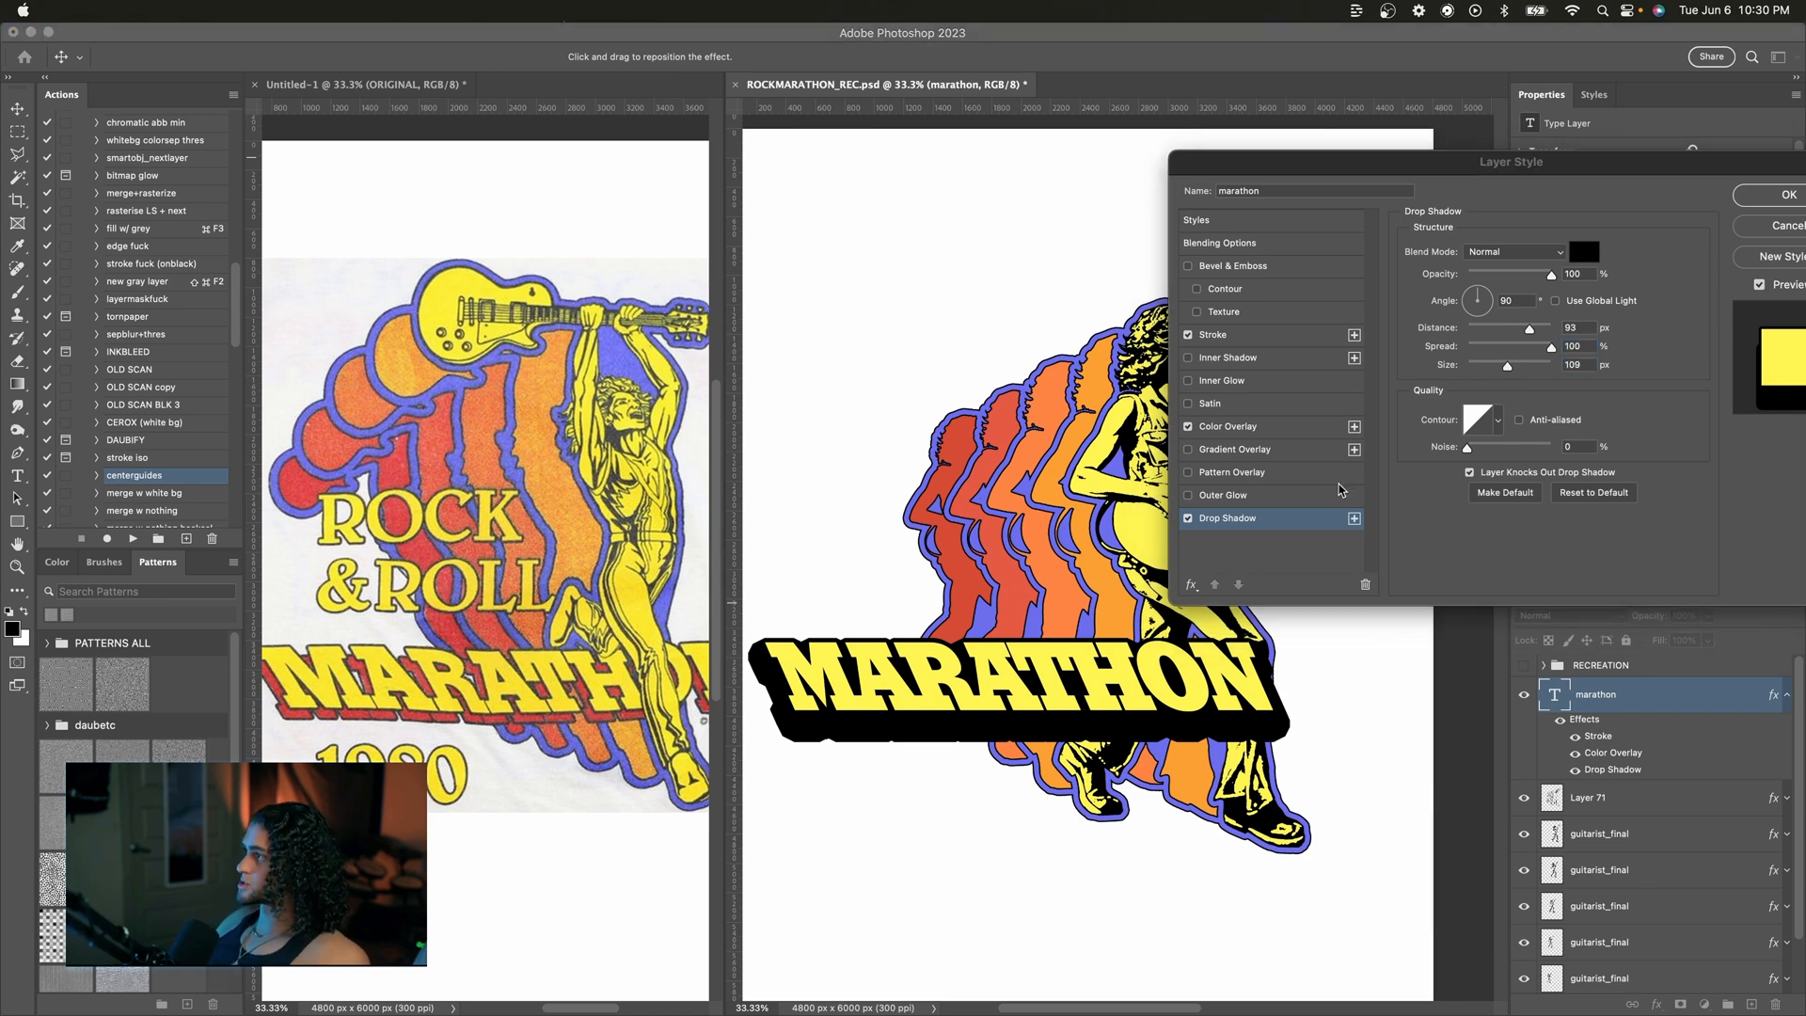
left_click(1568, 355)
left_click_drag(1529, 329, 1418, 329)
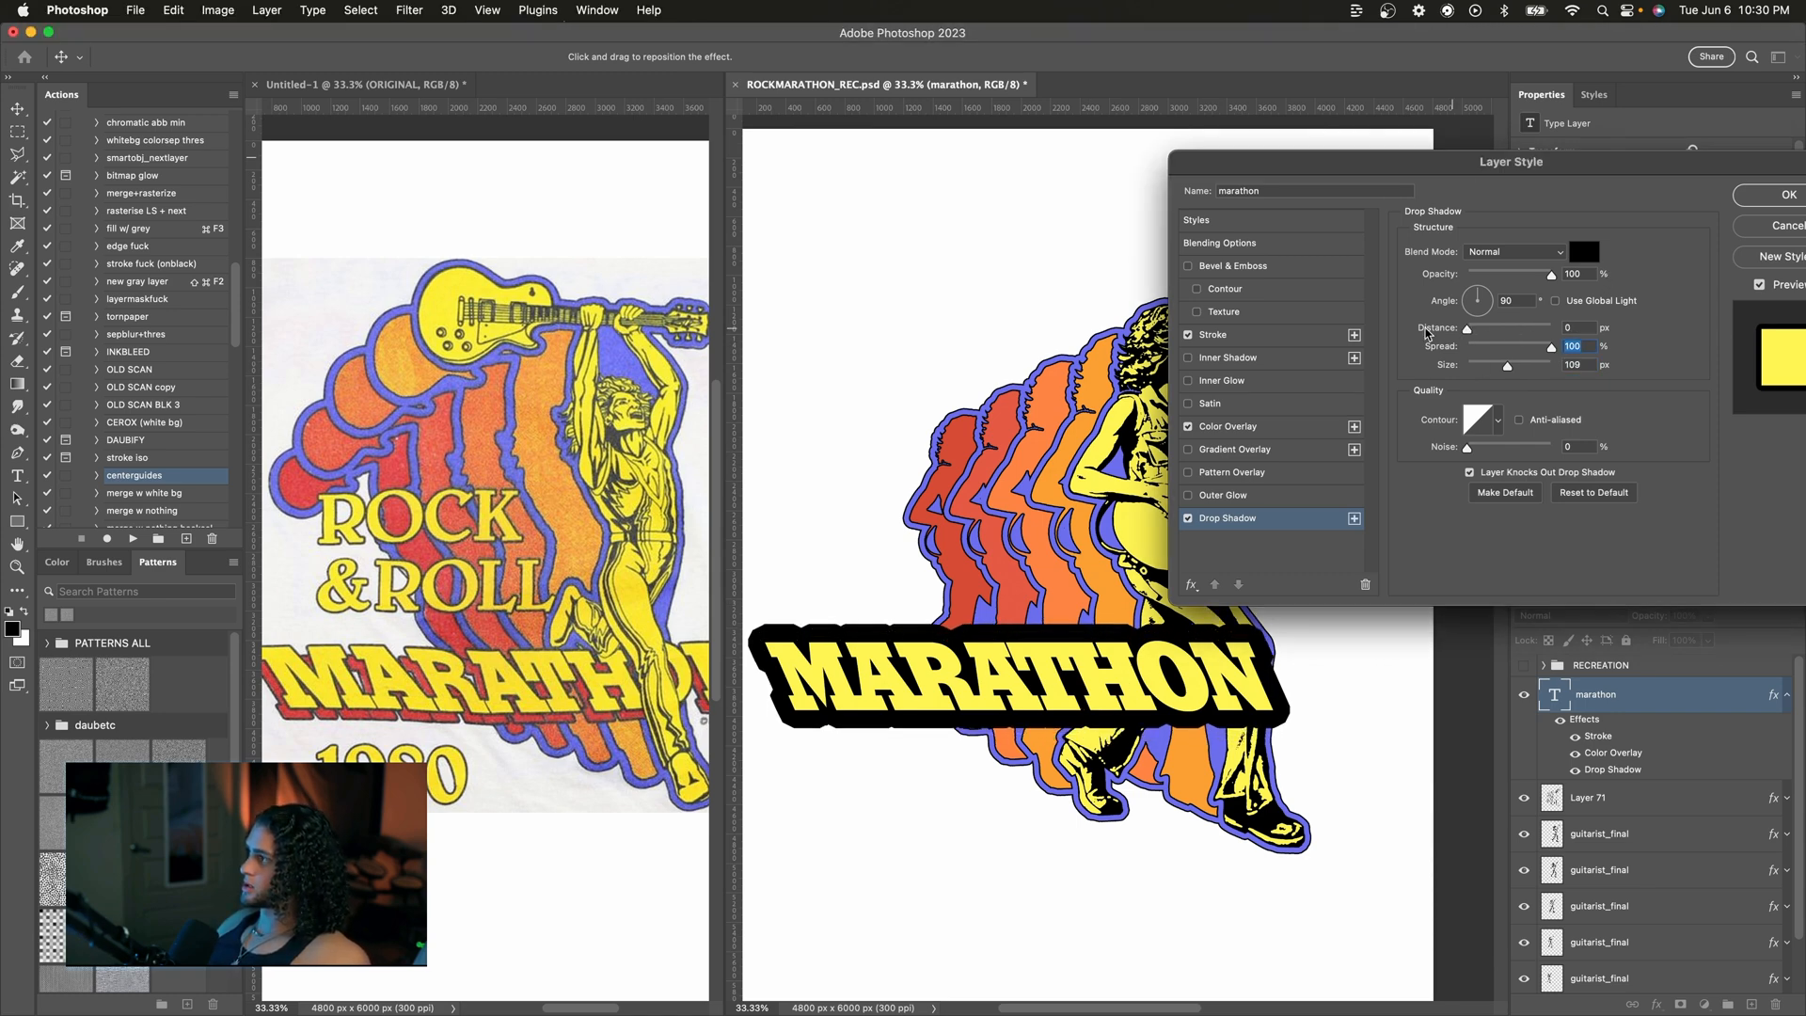
left_click_drag(1507, 365, 1464, 369)
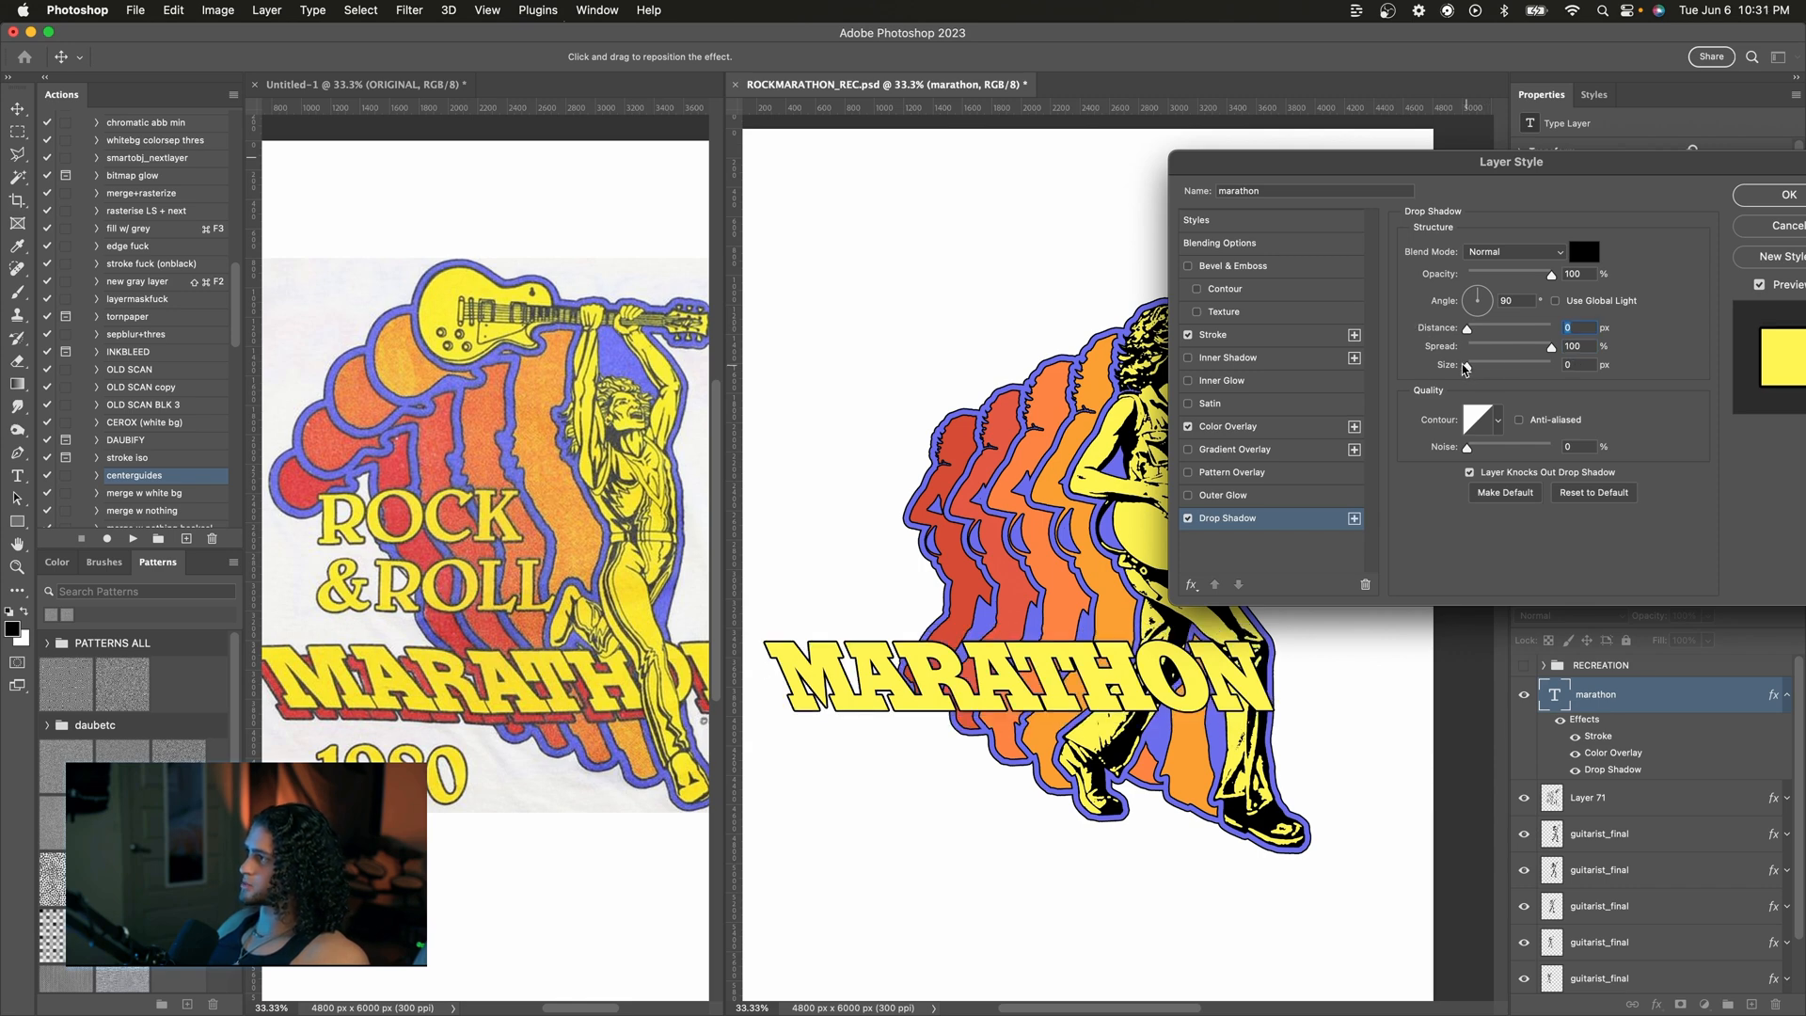
left_click_drag(1466, 329, 1515, 335)
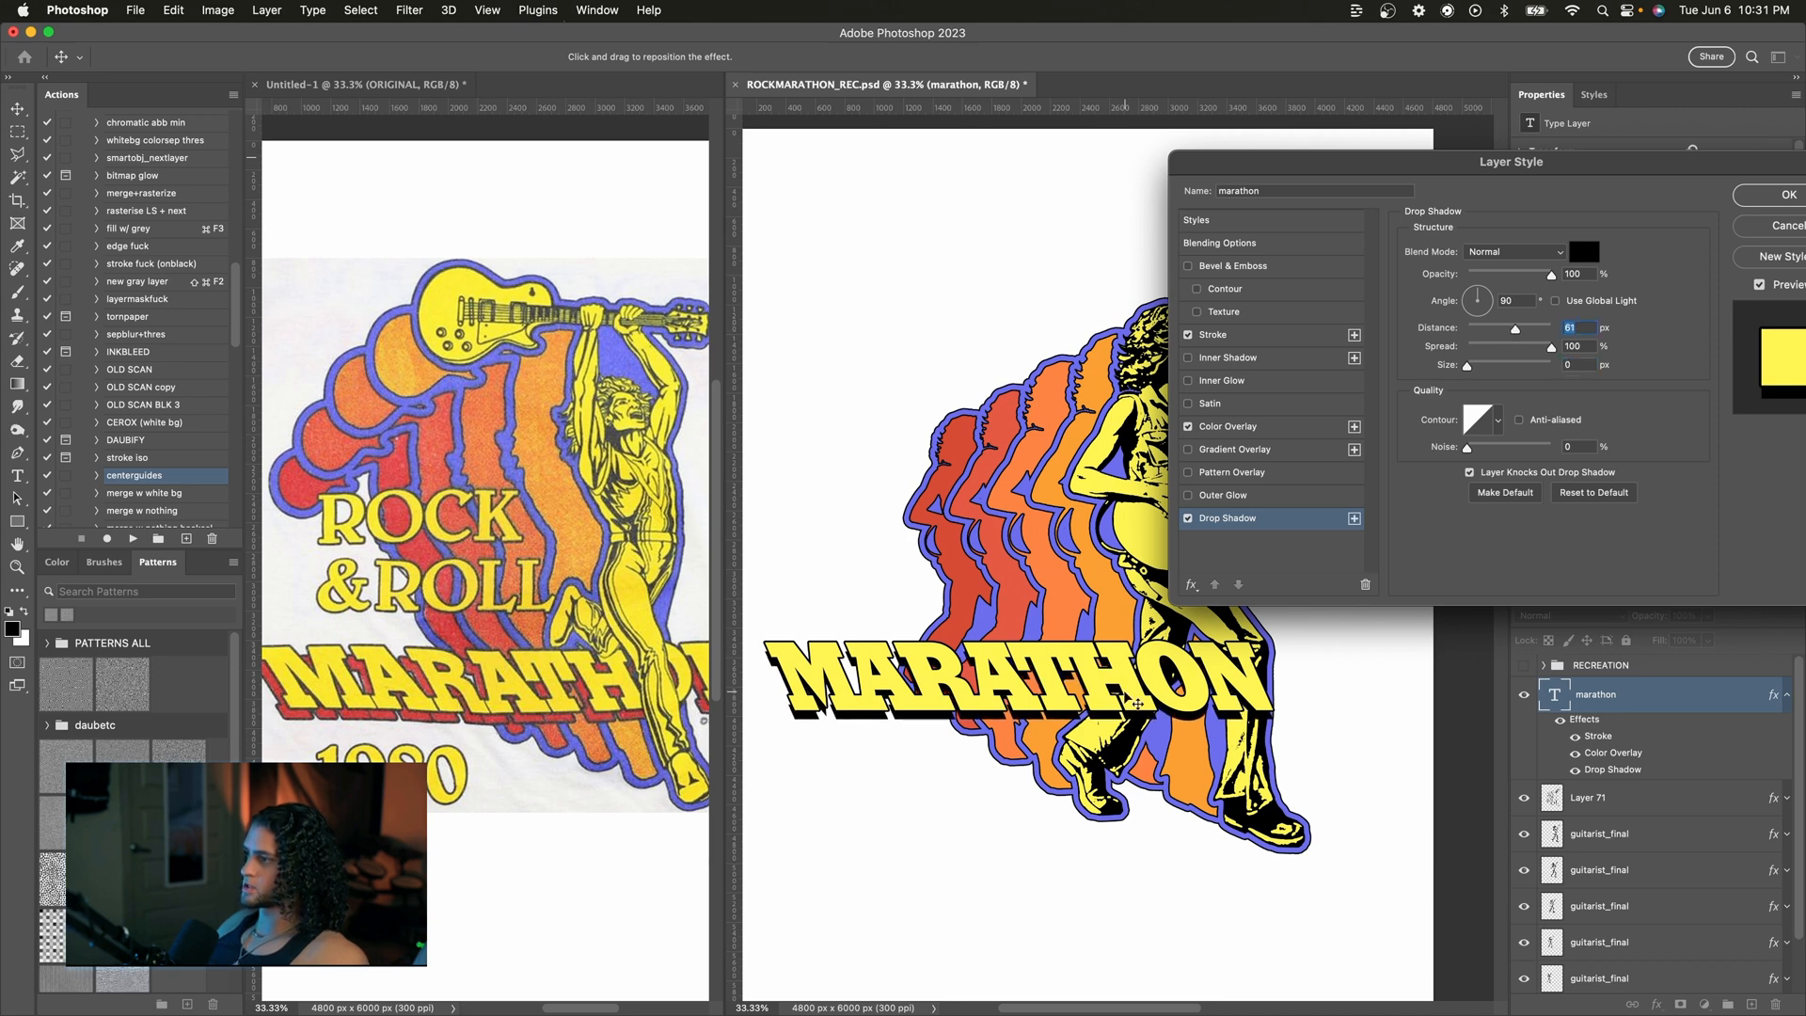
left_click_drag(1458, 173, 1396, 152)
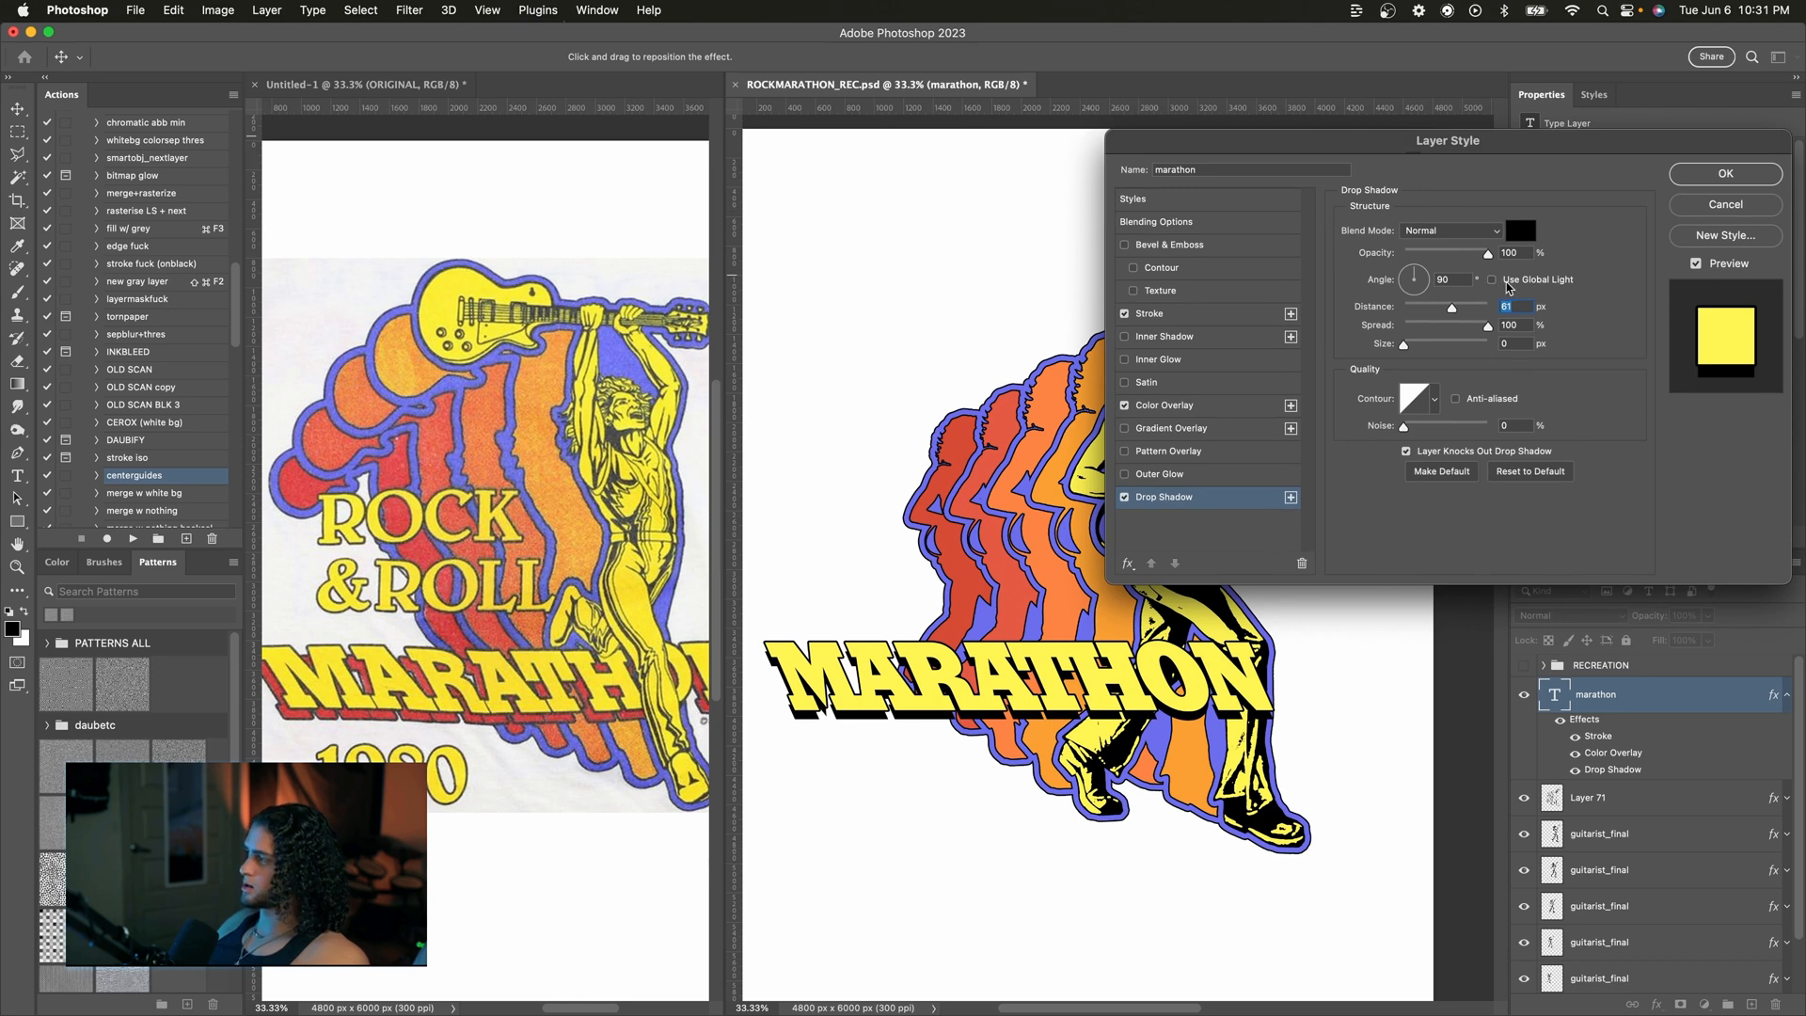
left_click_drag(1369, 143, 1382, 156)
left_click_drag(1436, 280, 1434, 285)
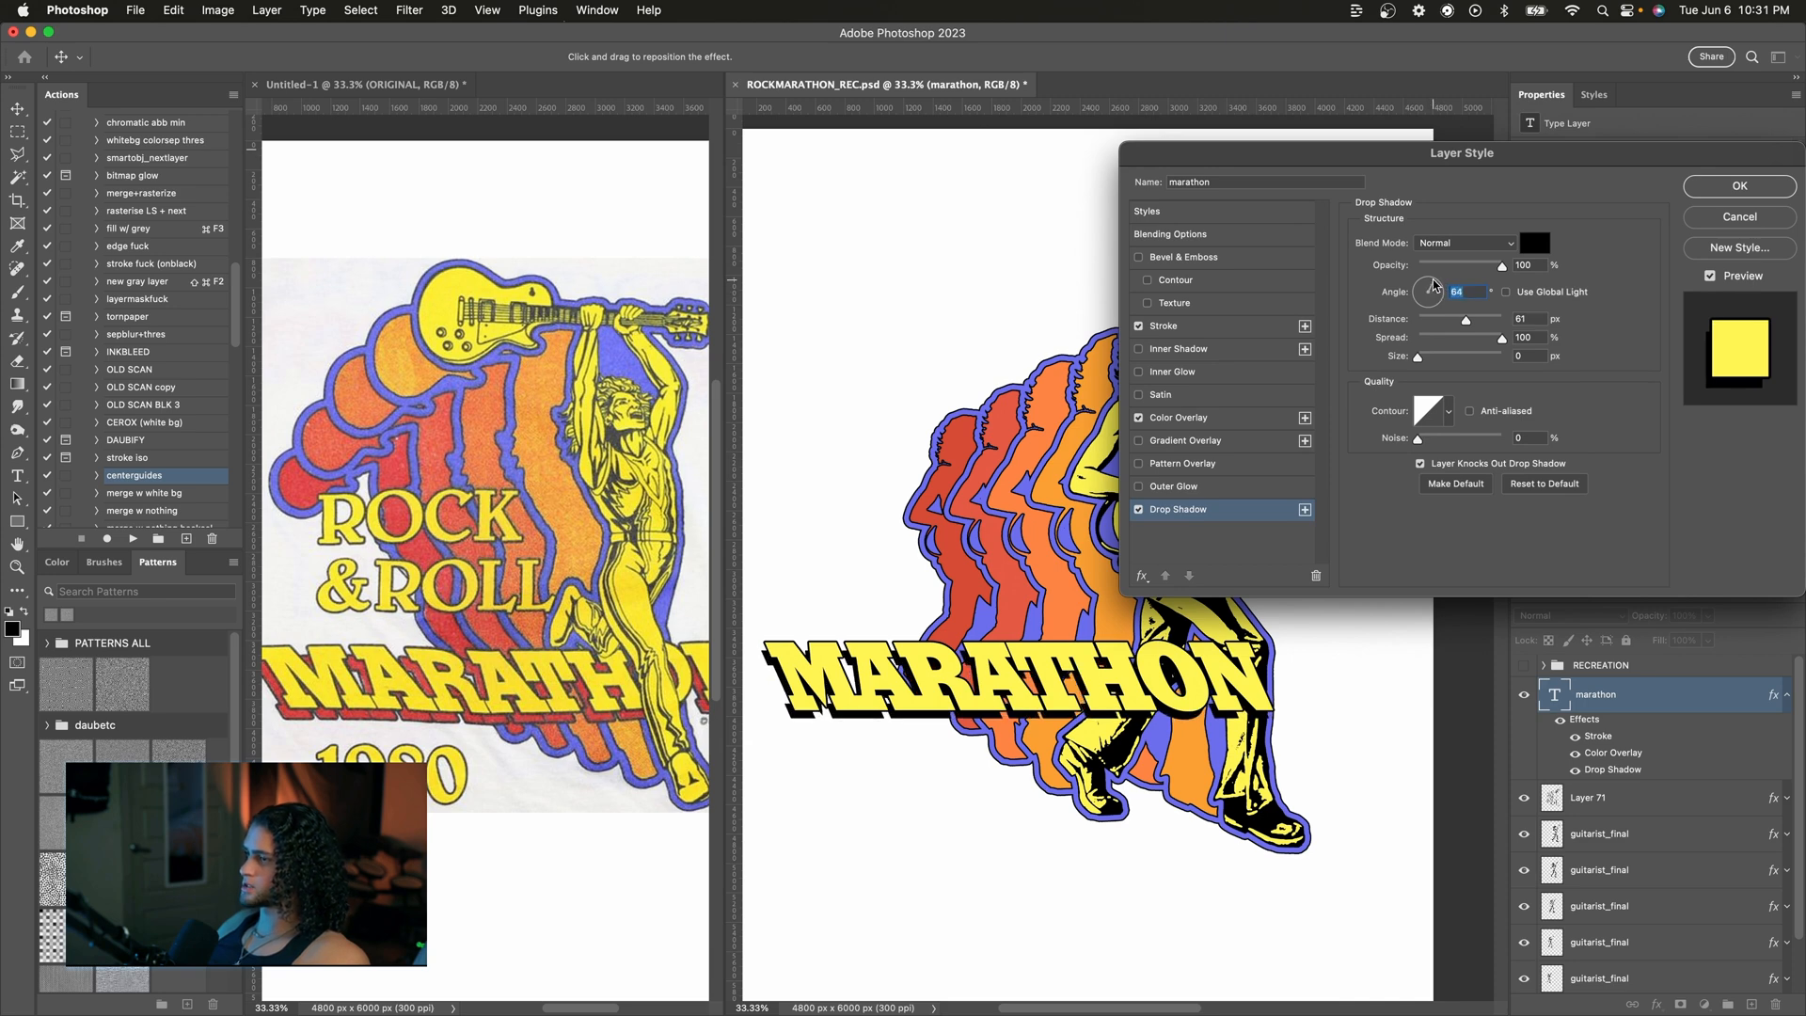
Step: Set the drop shadow's distance to 75 px and its size to 6 px
scroll(609, 587, "left", 2)
scroll(608, 587, "right", 1)
scroll(609, 587, "up", 2)
scroll(608, 586, "down", 2)
left_click_drag(1464, 321, 1472, 324)
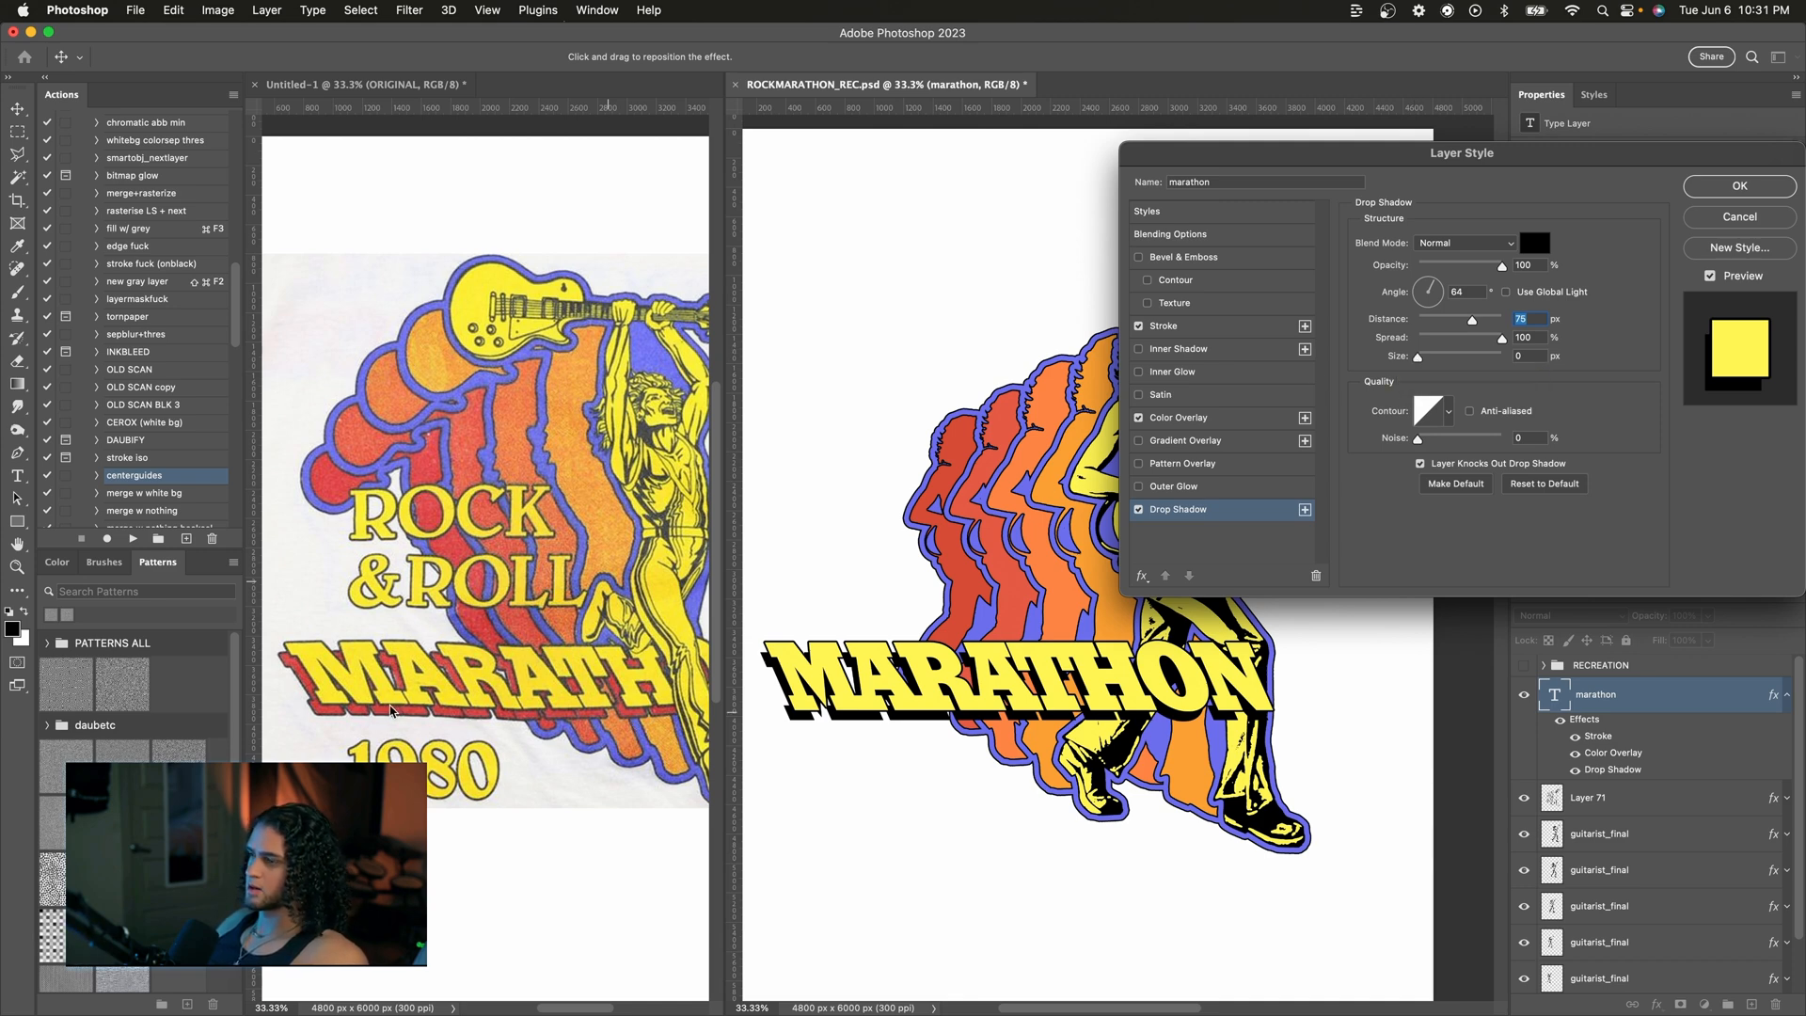
left_click(1418, 359)
left_click_drag(1418, 360, 1423, 362)
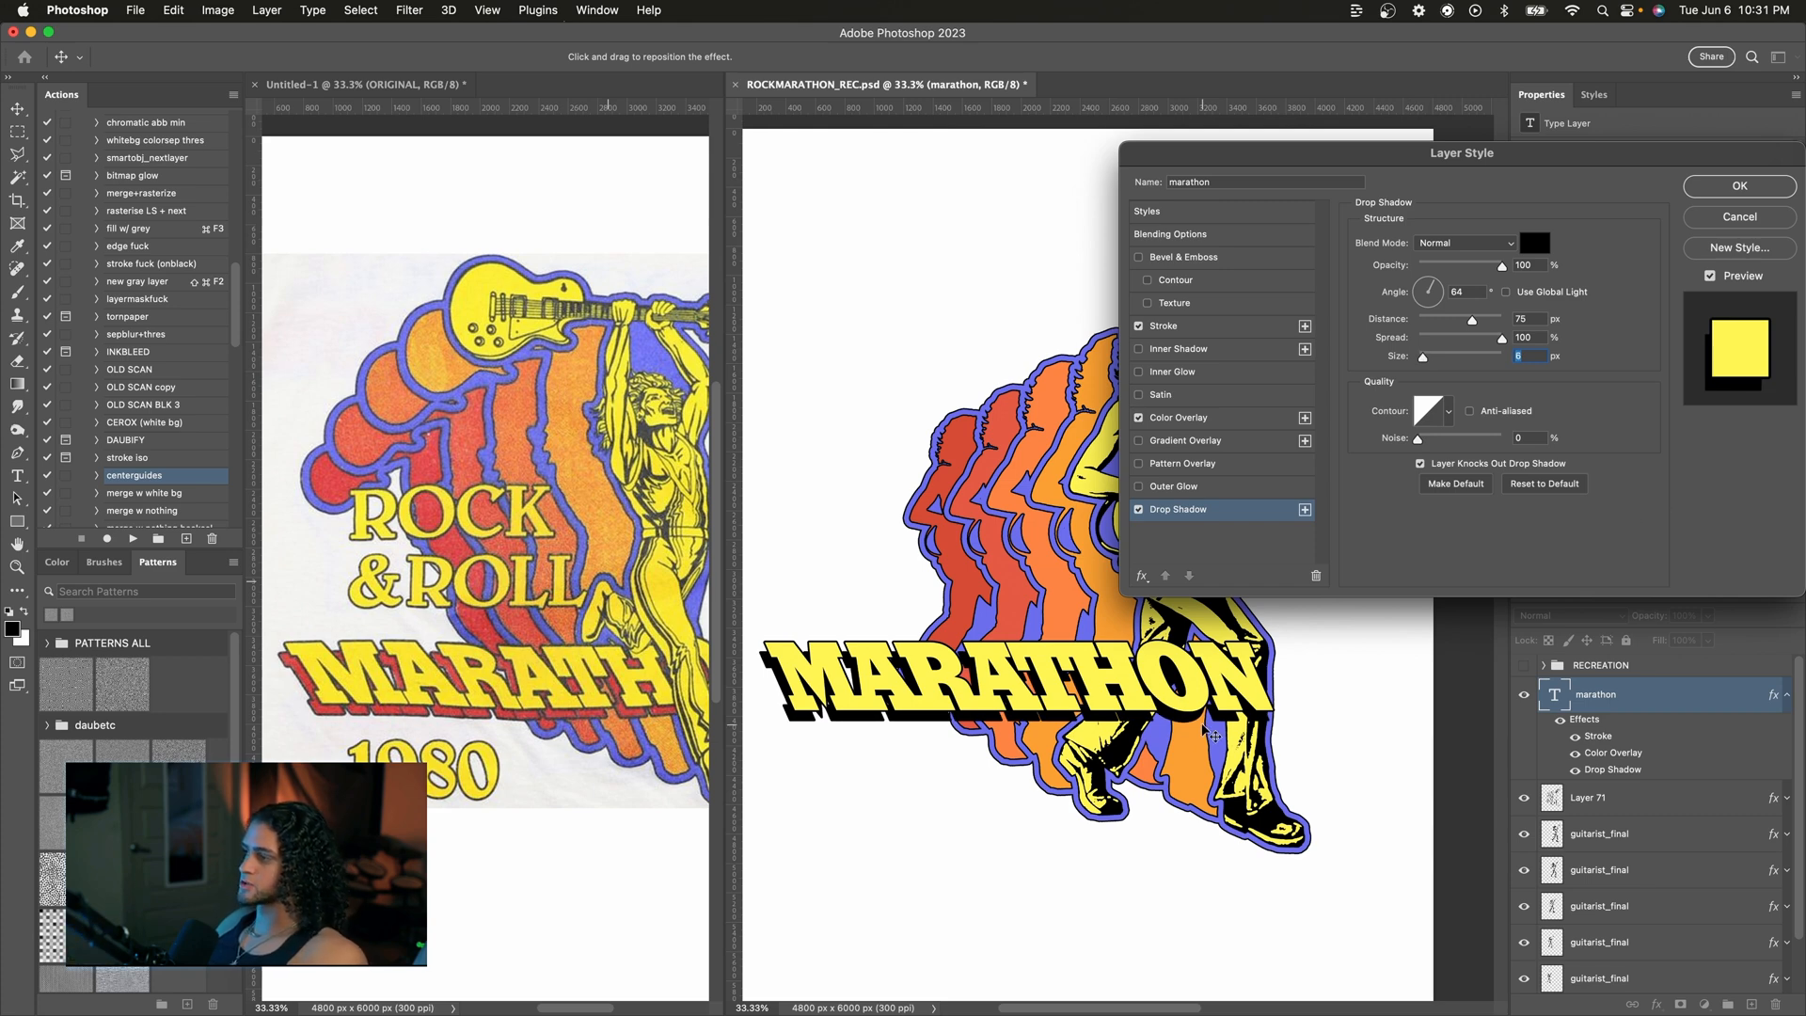
Step: Sample the drop shadow color #d74c35 from the red silhouette in the reference image
left_click(1534, 242)
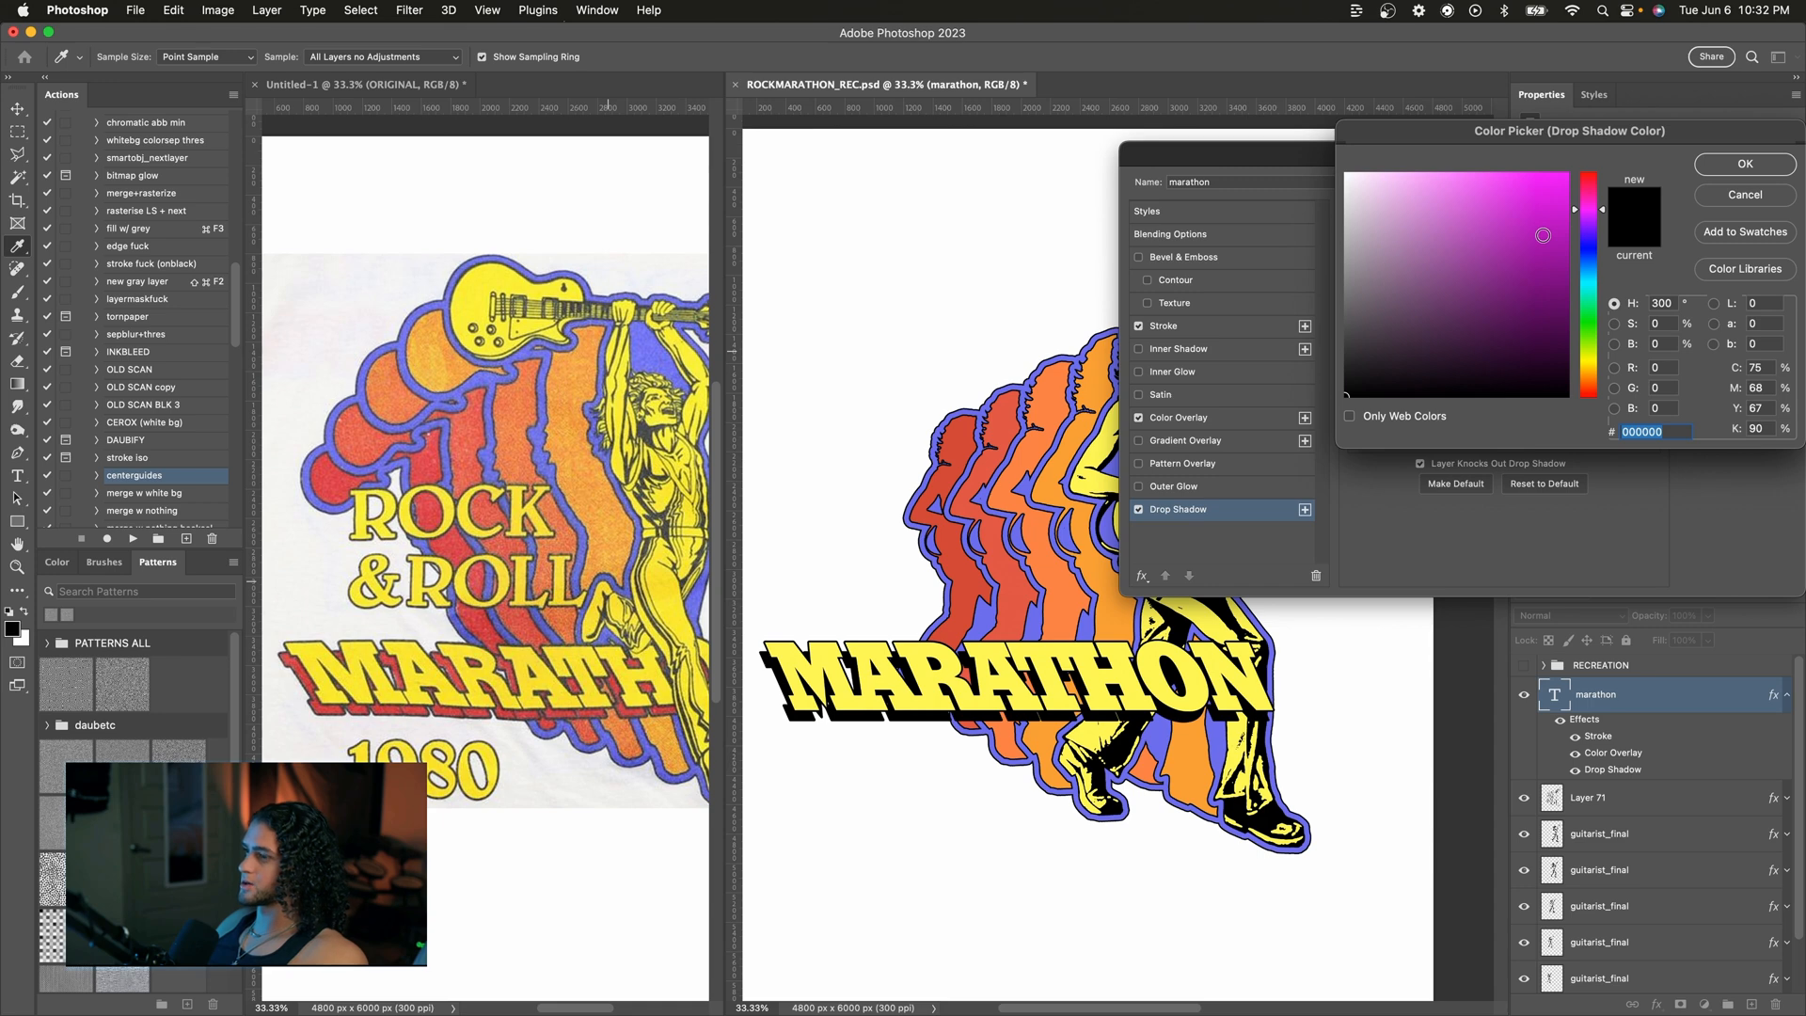
left_click(965, 426)
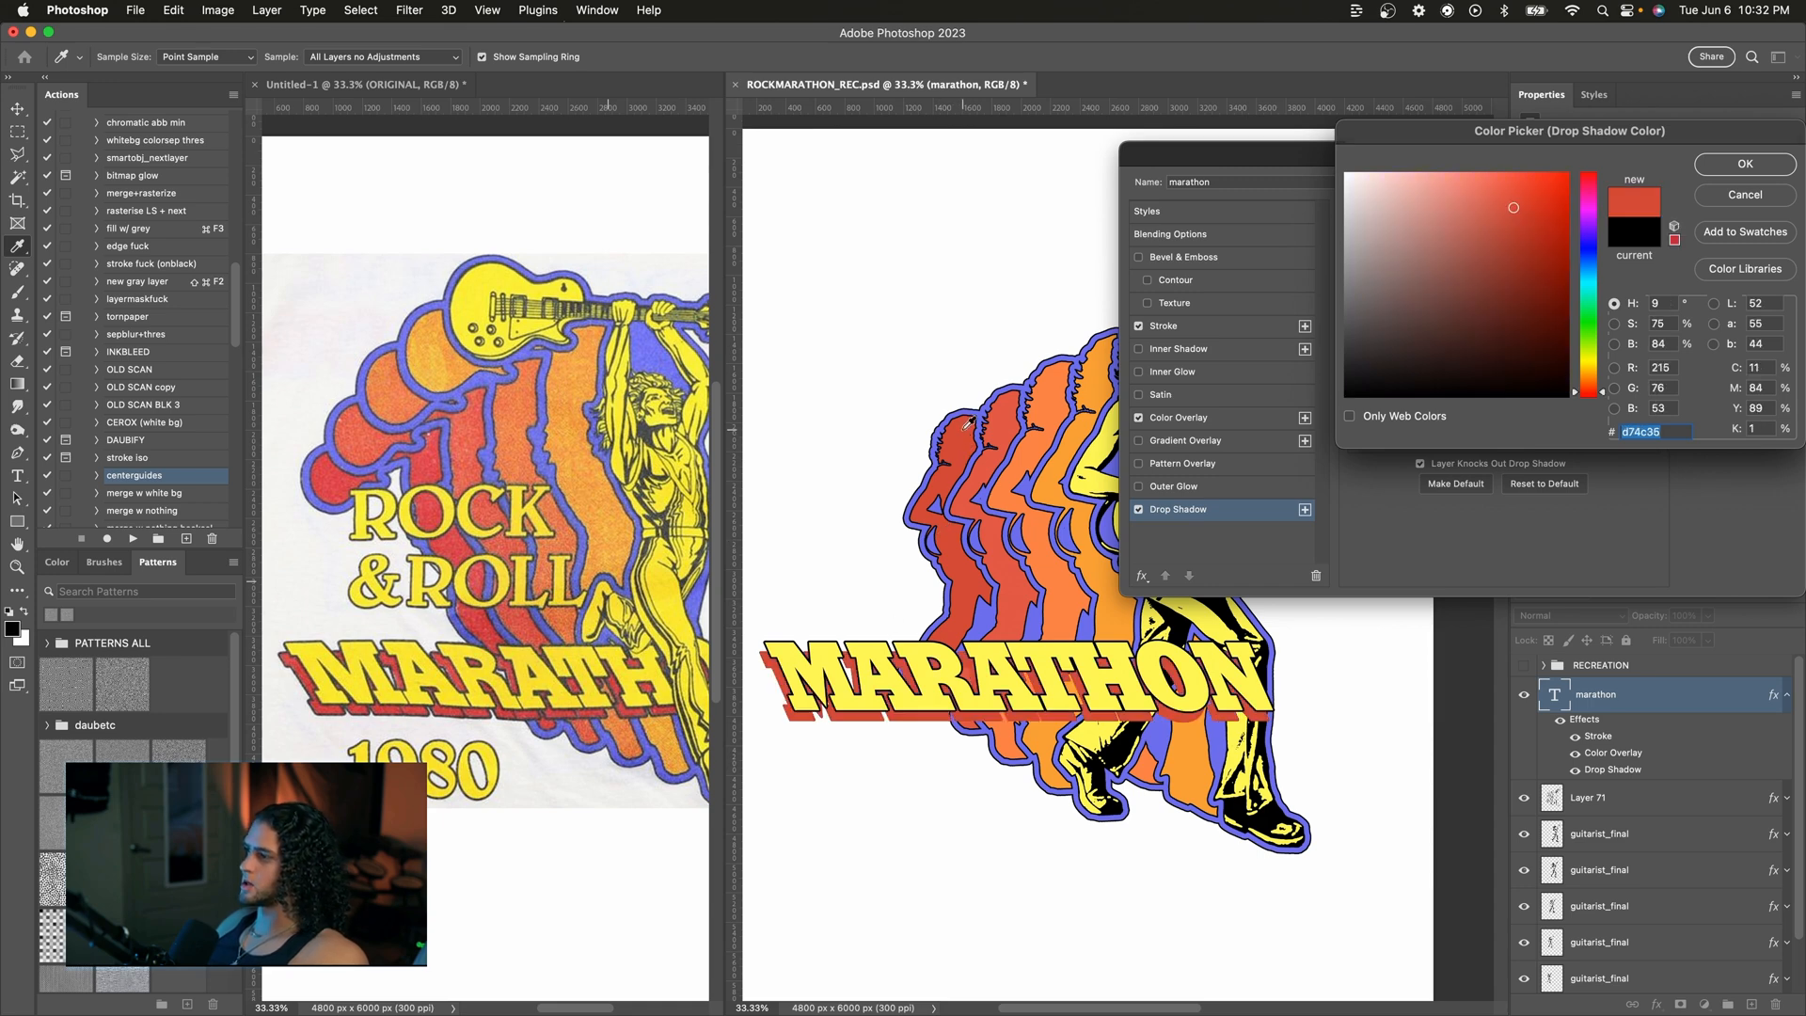
key("Return")
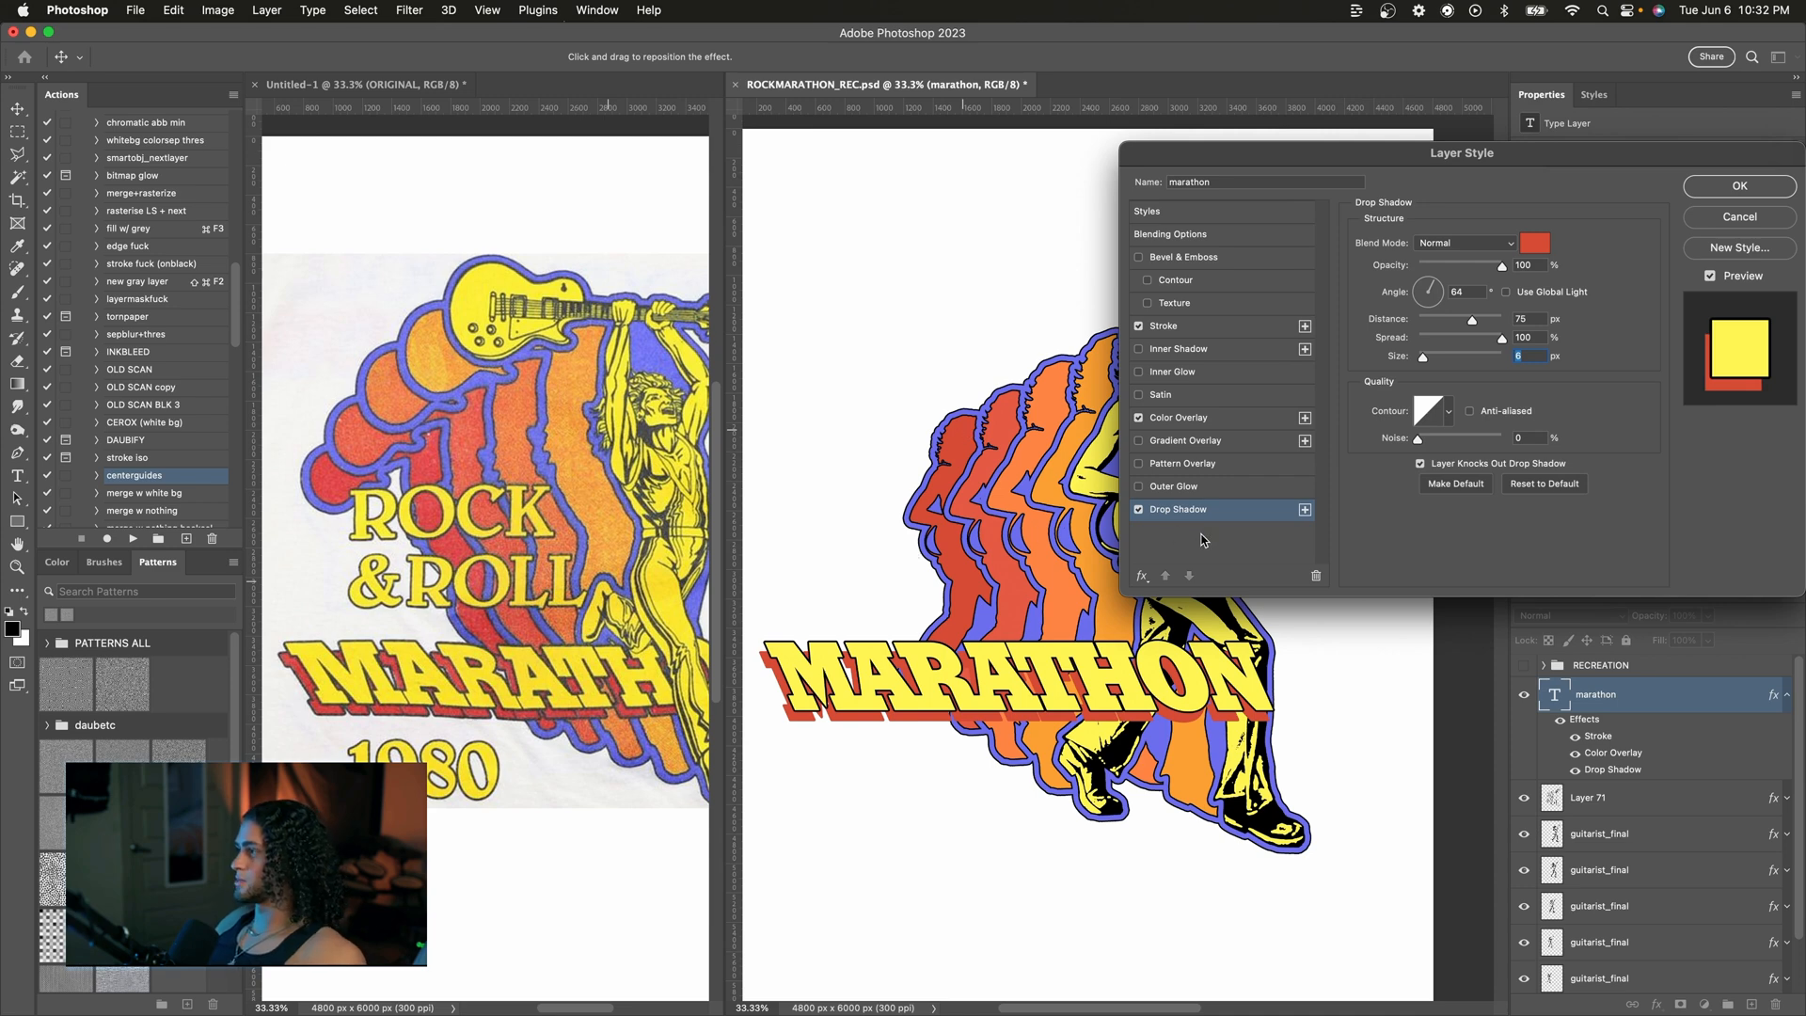
Step: Add a second black drop shadow with 18 px size and apply the layer style
left_click(1305, 509)
left_click(1260, 531)
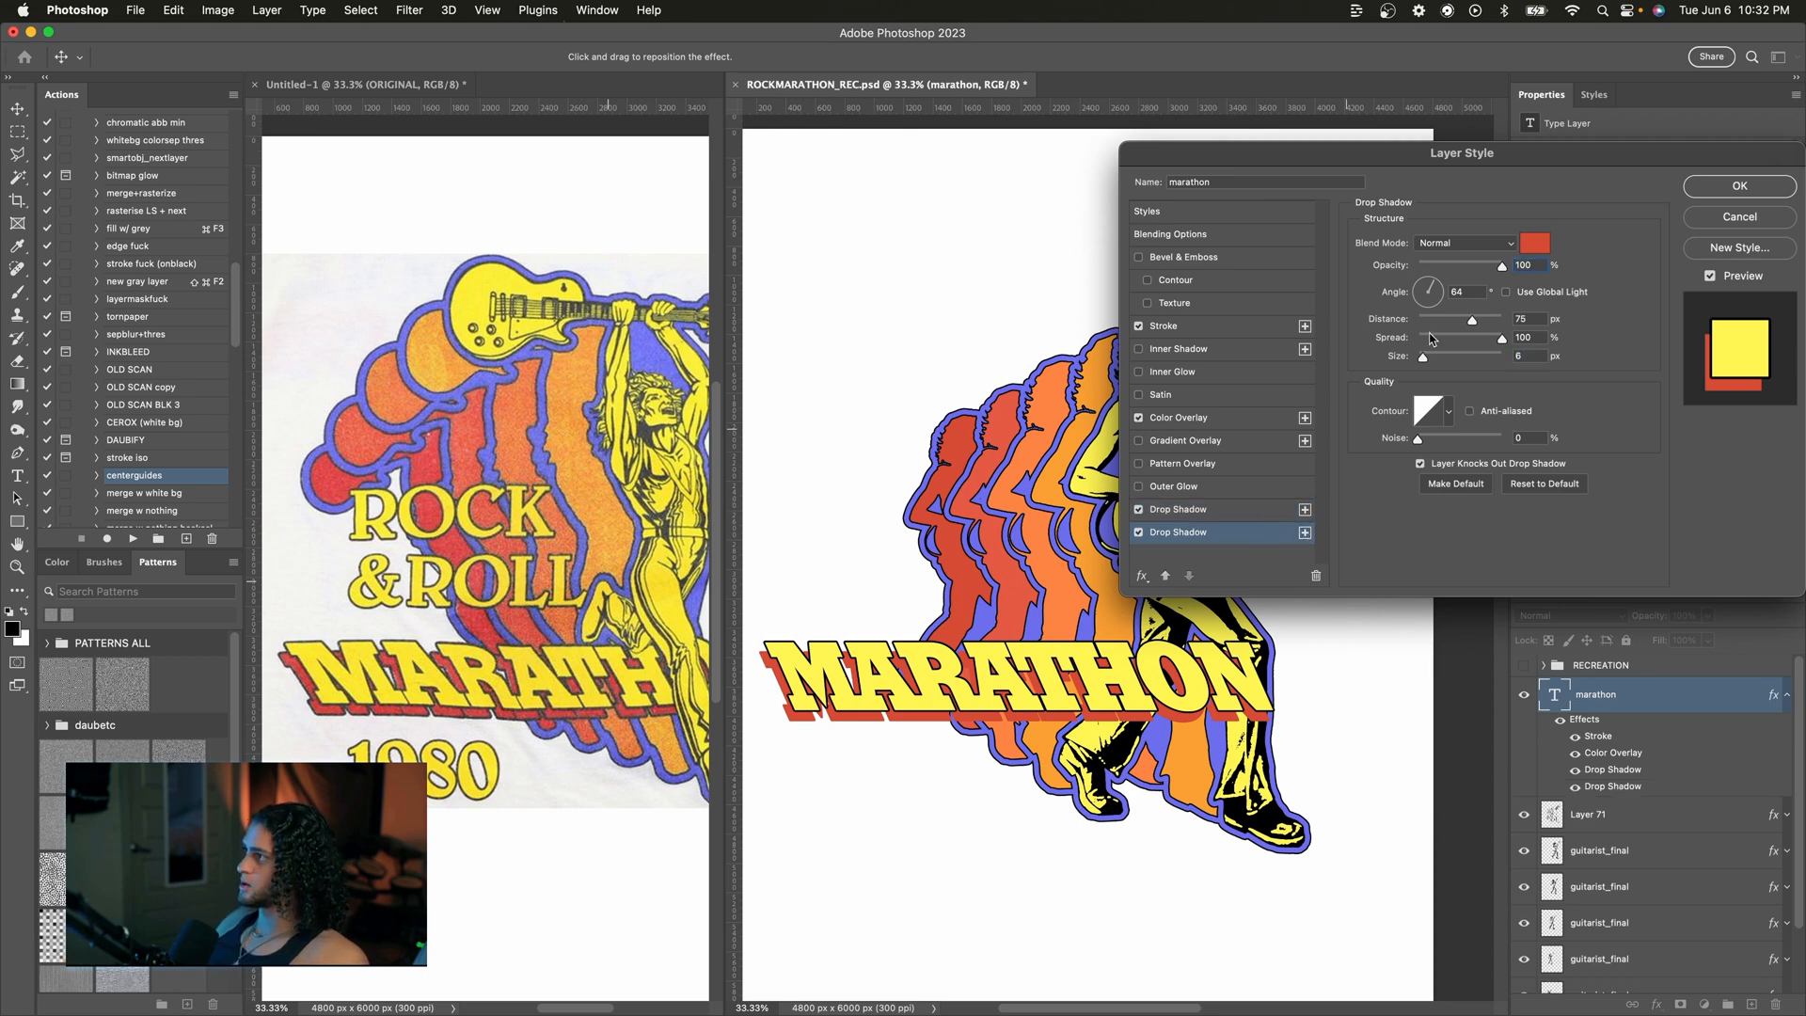
left_click(1543, 242)
left_click_drag(1543, 242, 1429, 363)
key("Return")
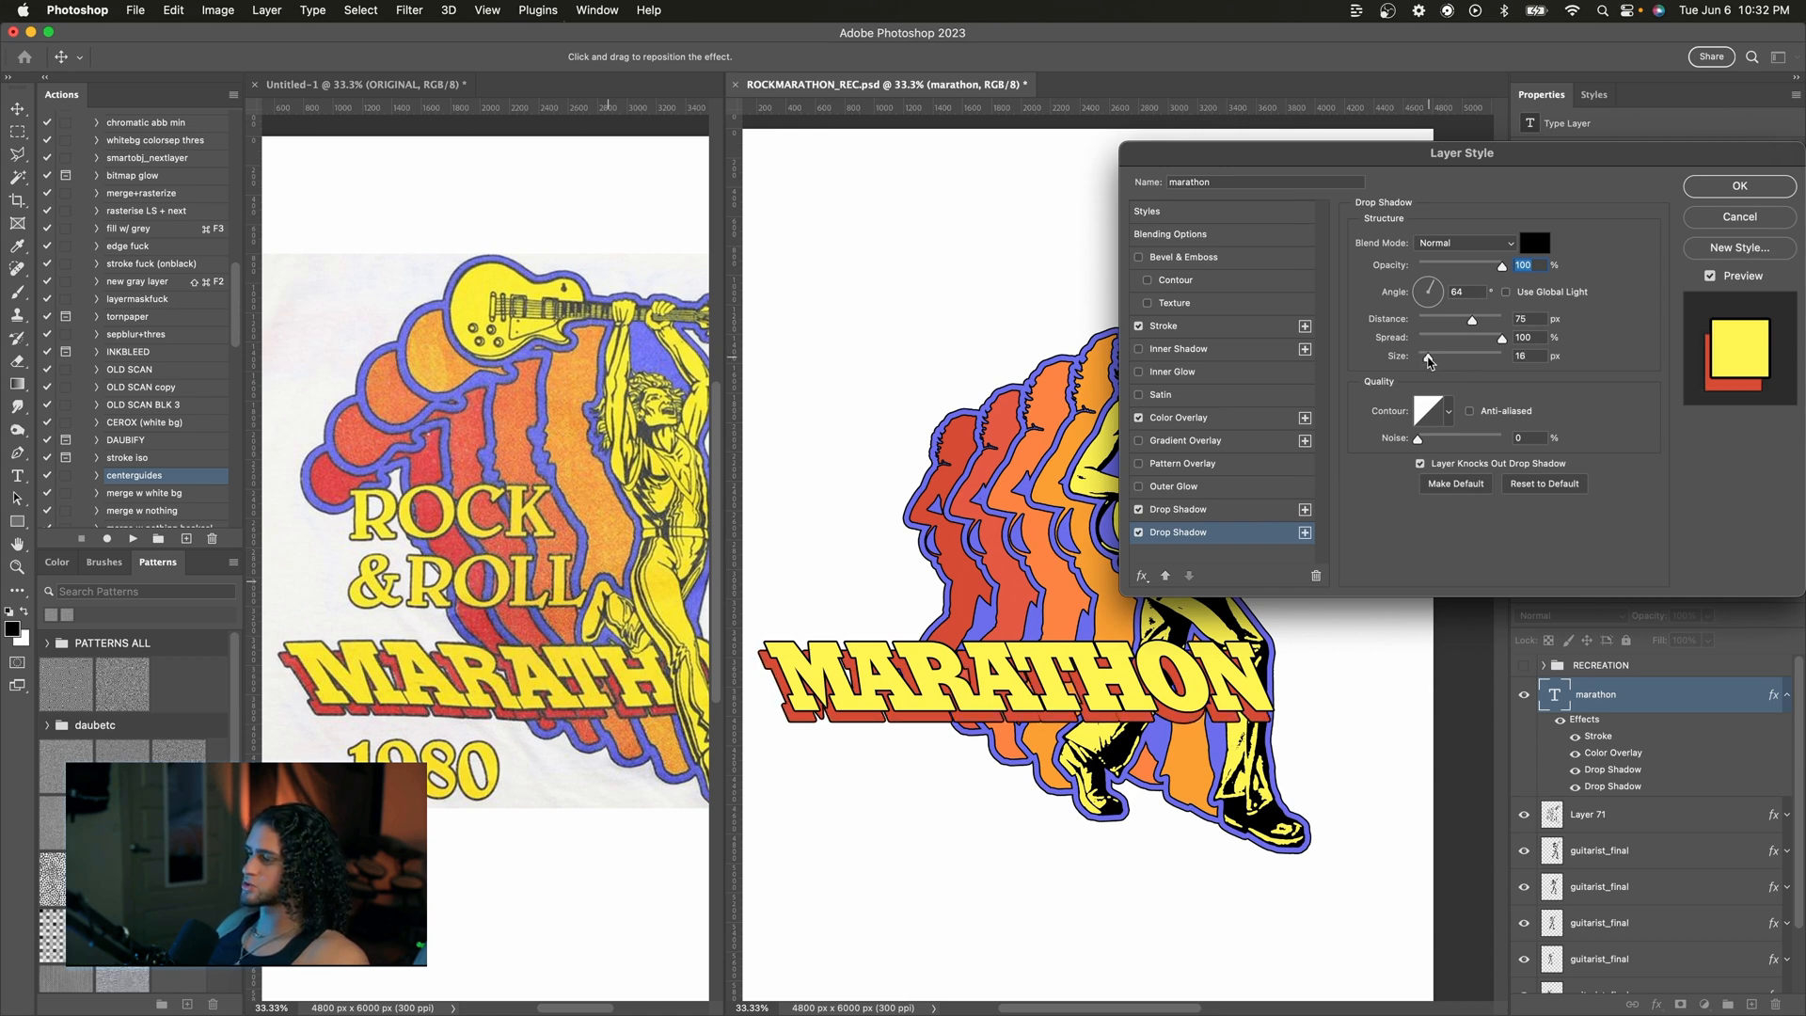
left_click_drag(1428, 357, 1429, 357)
key("super+Tab")
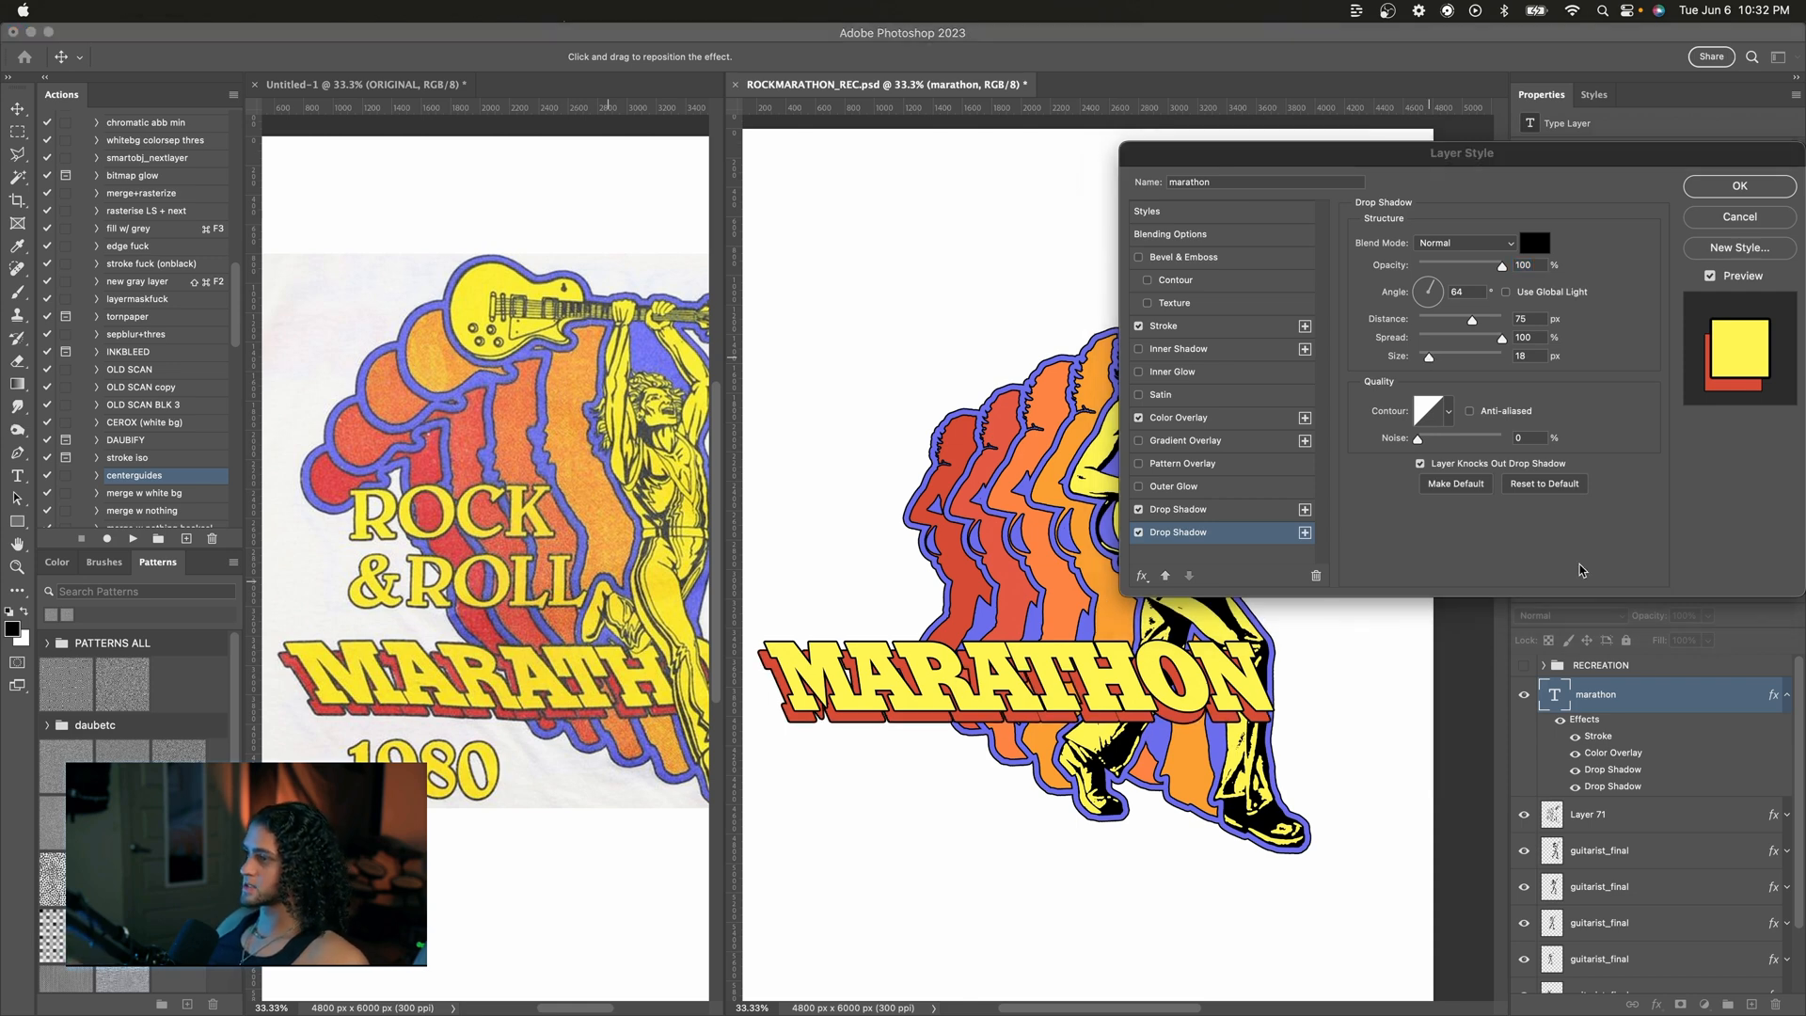
left_click(1735, 188)
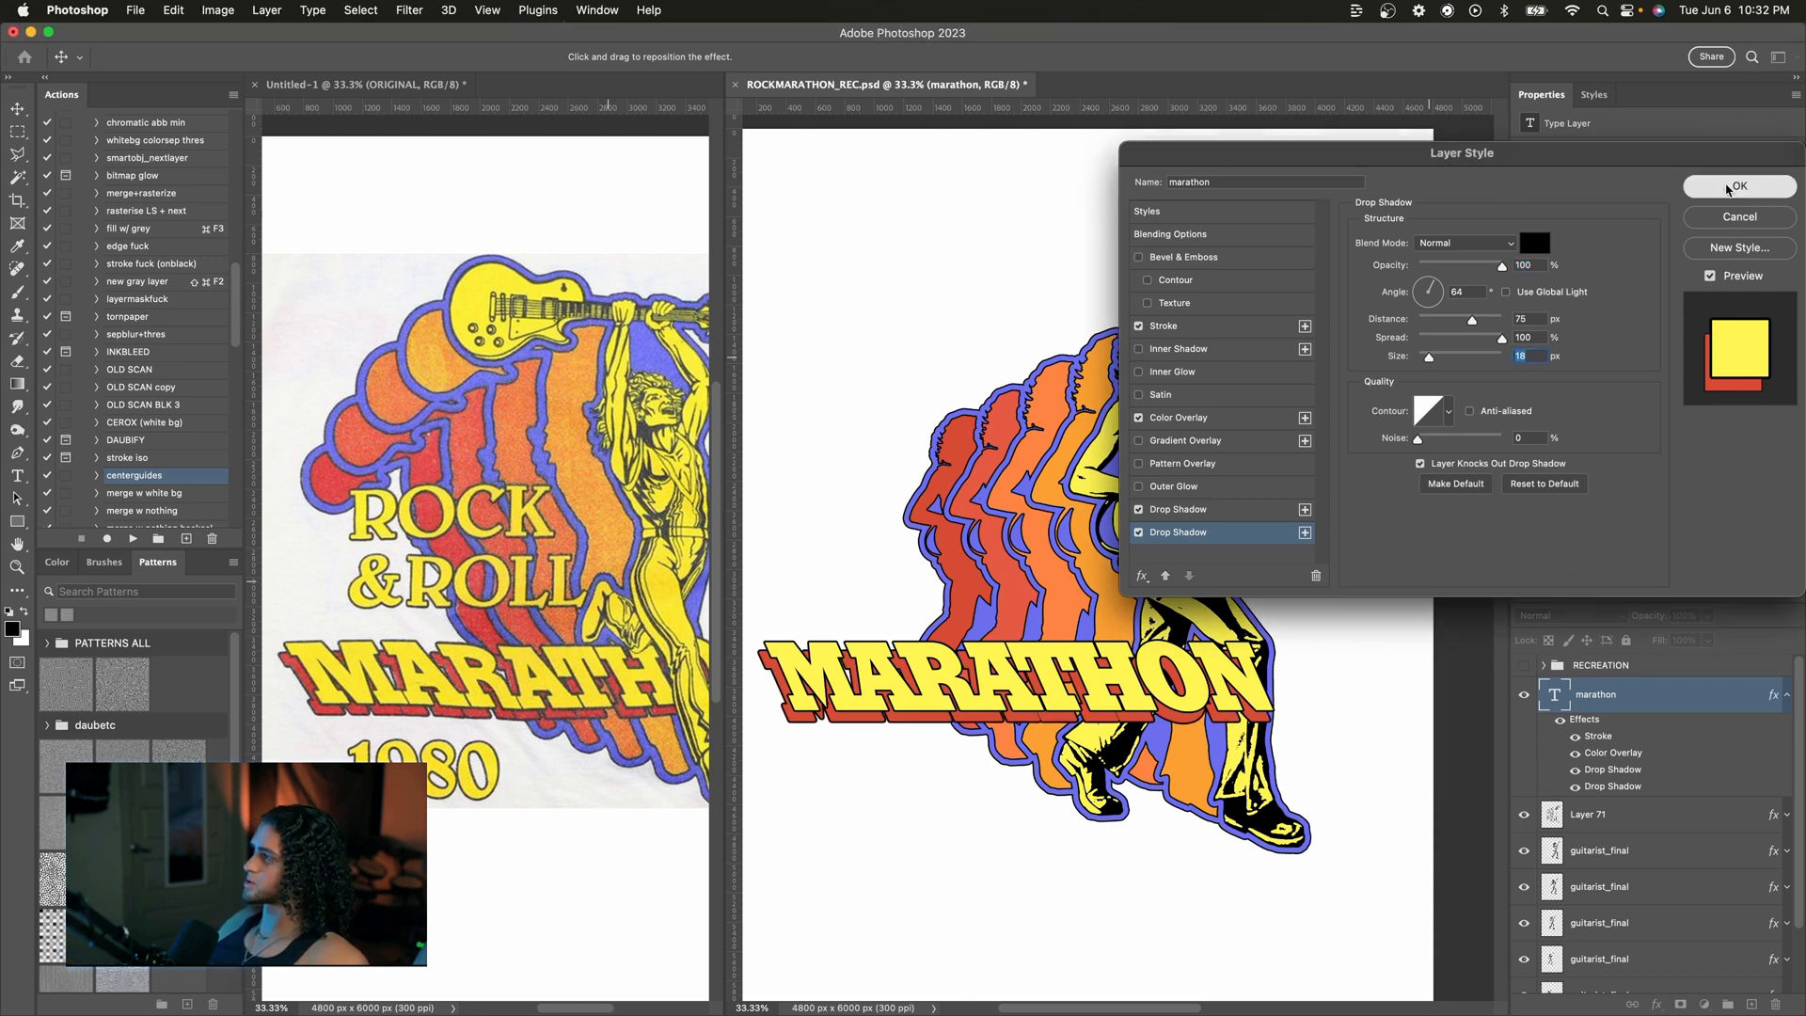
Step: Scale the MARATHON text slightly shorter and move it a little lower
key("super+t")
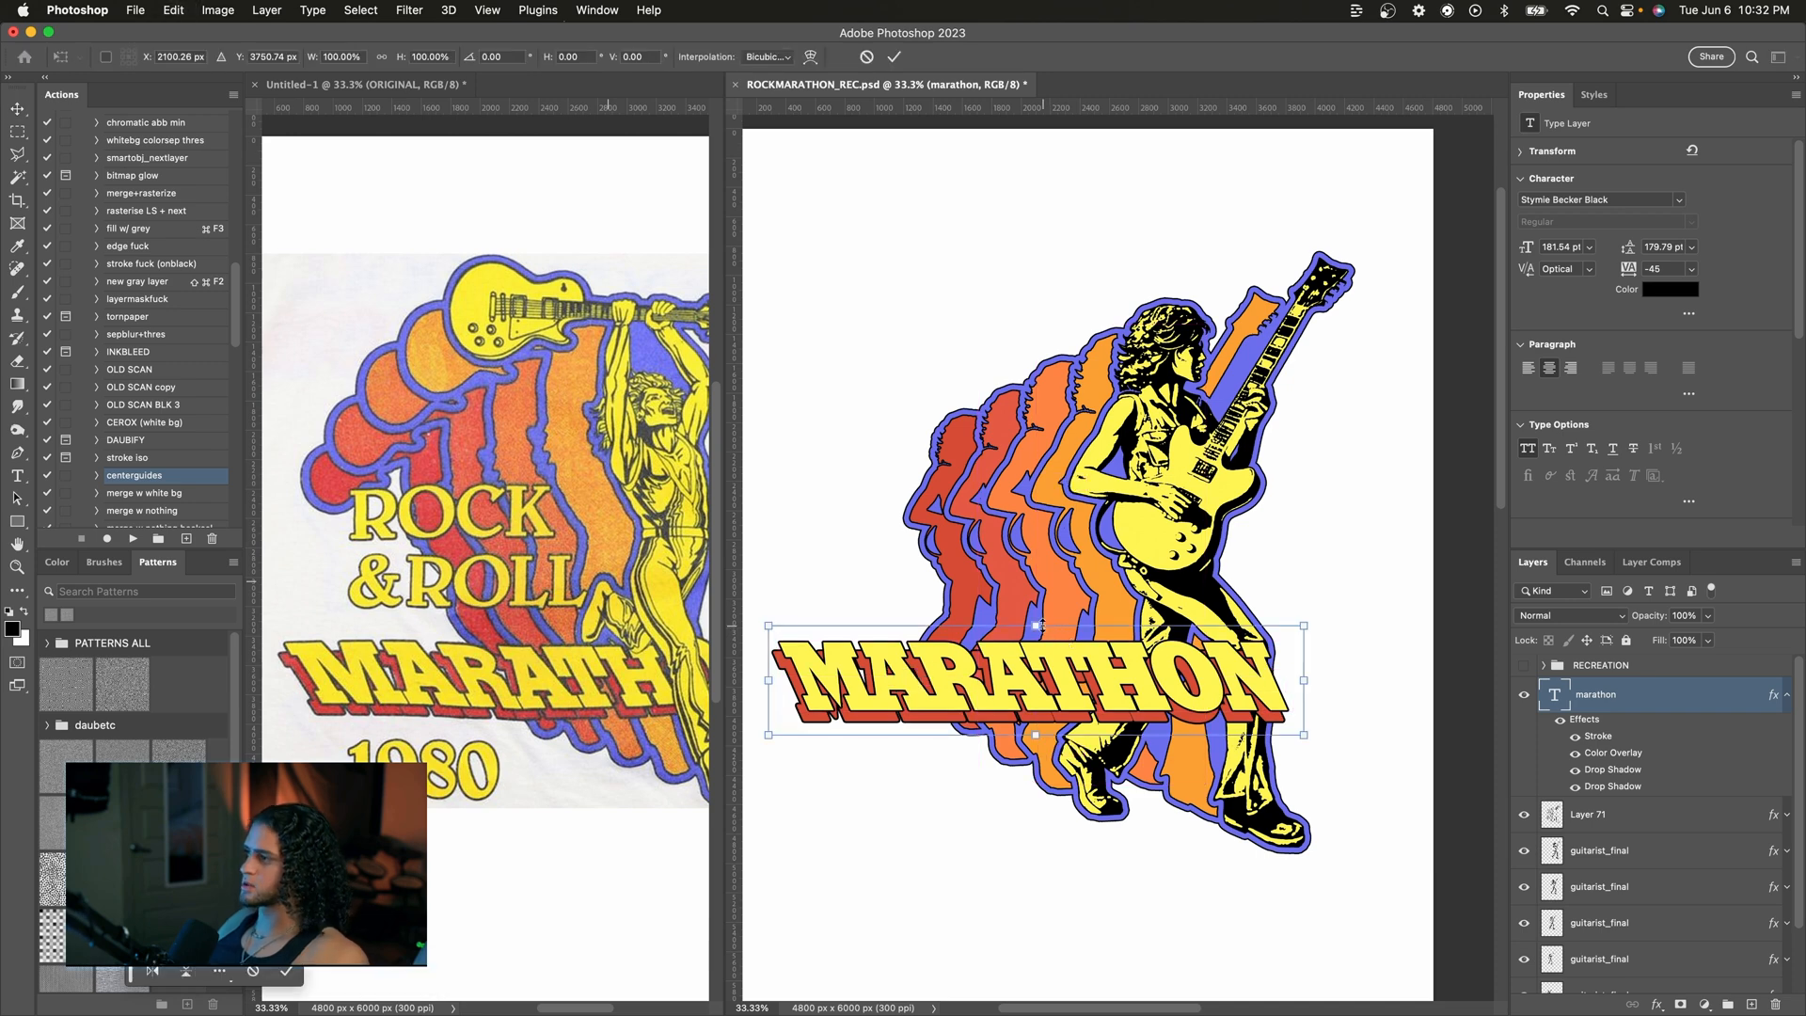
left_click_drag(1041, 625, 1039, 630)
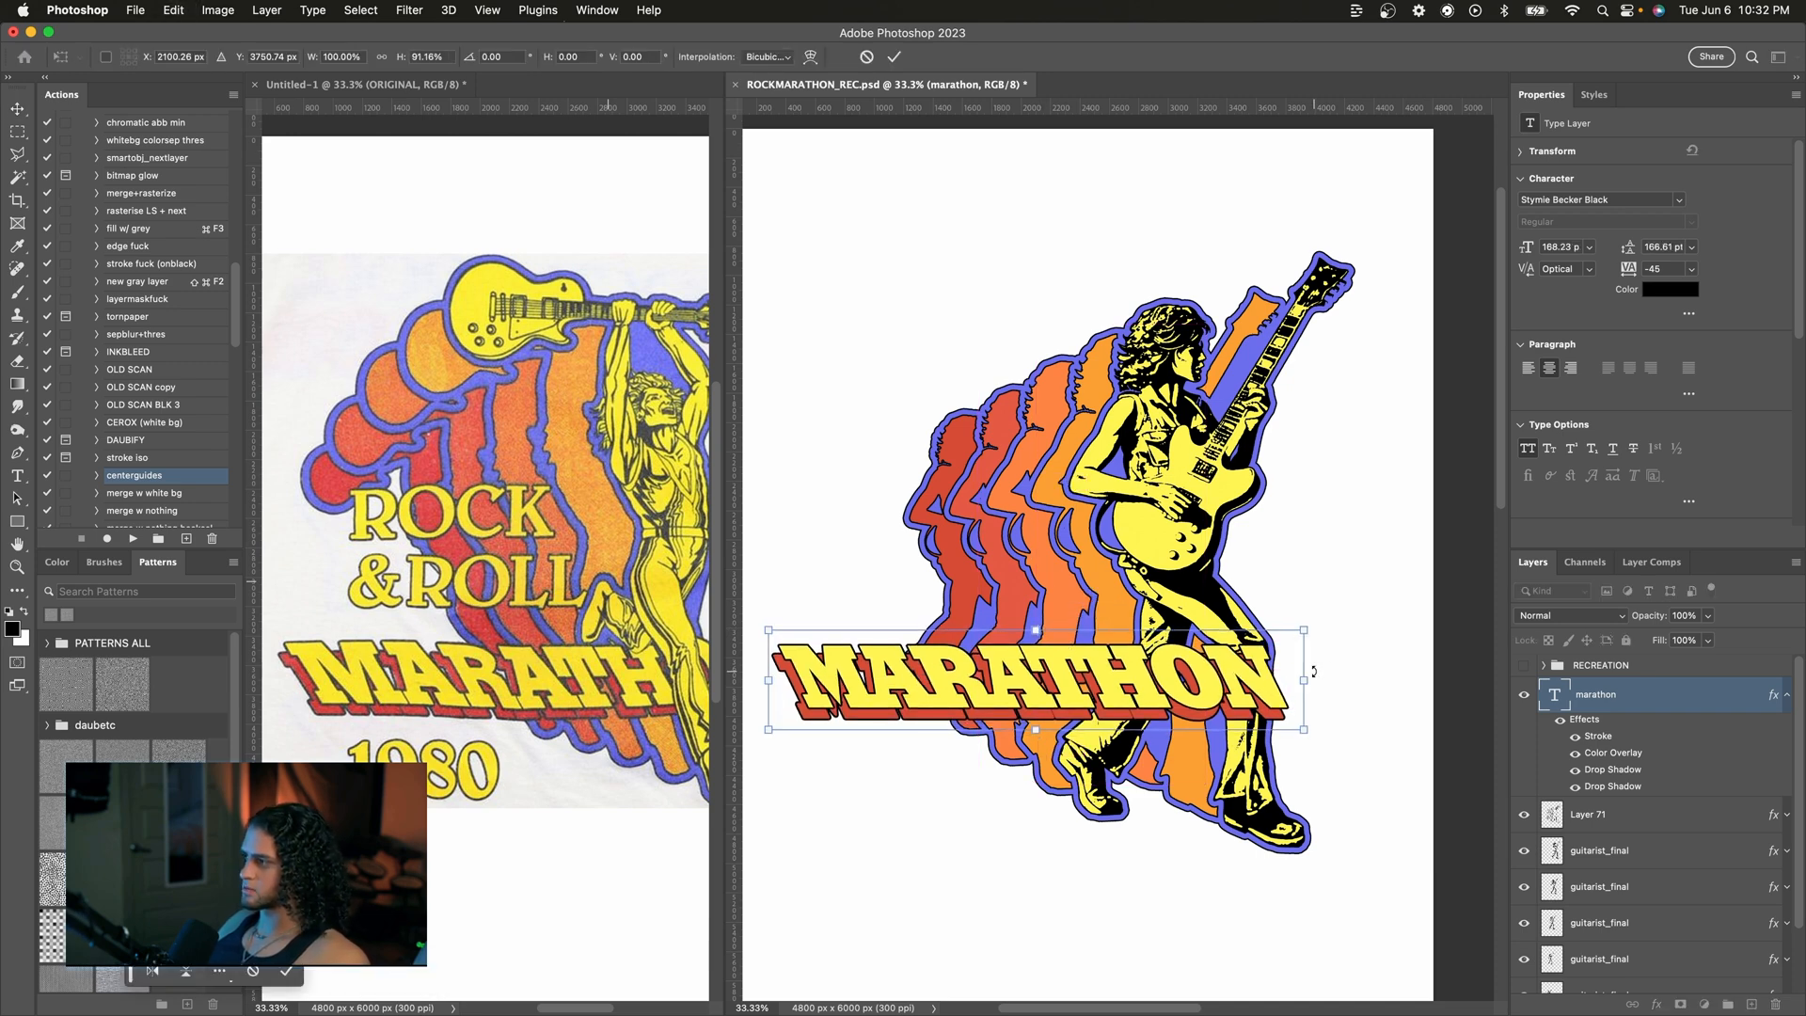
left_click_drag(1035, 625, 1053, 672)
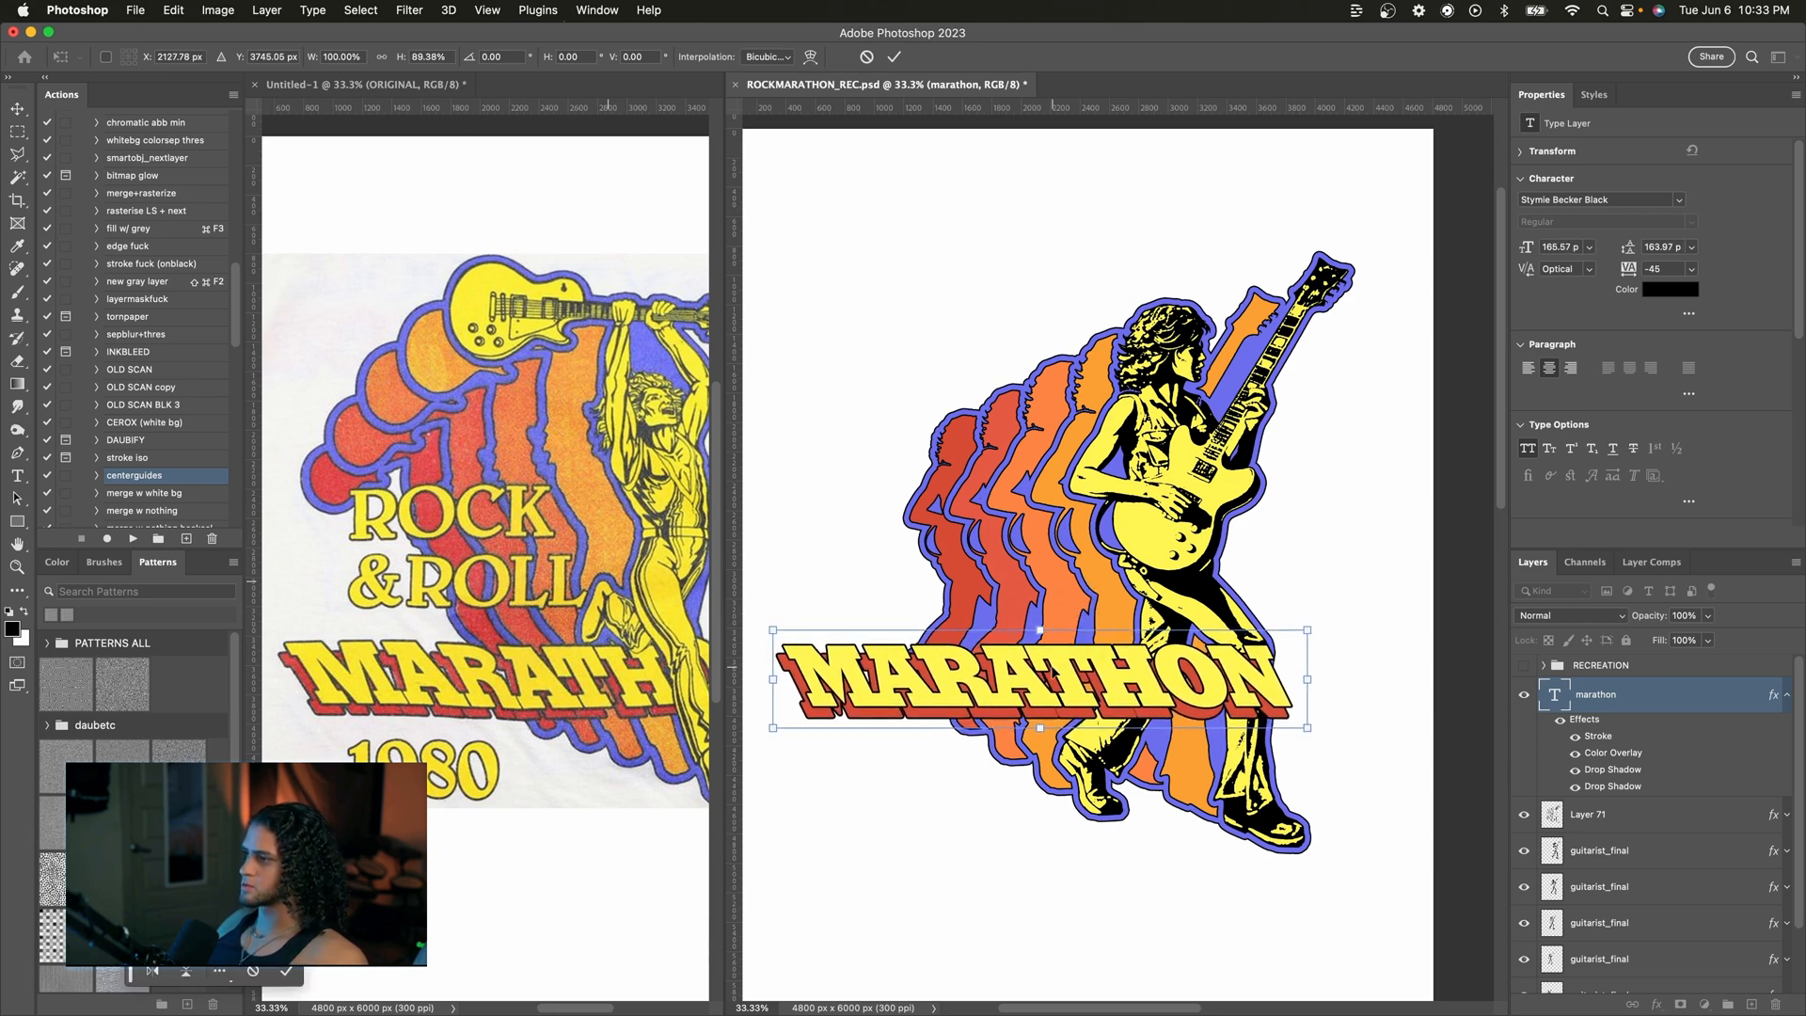
key("Return")
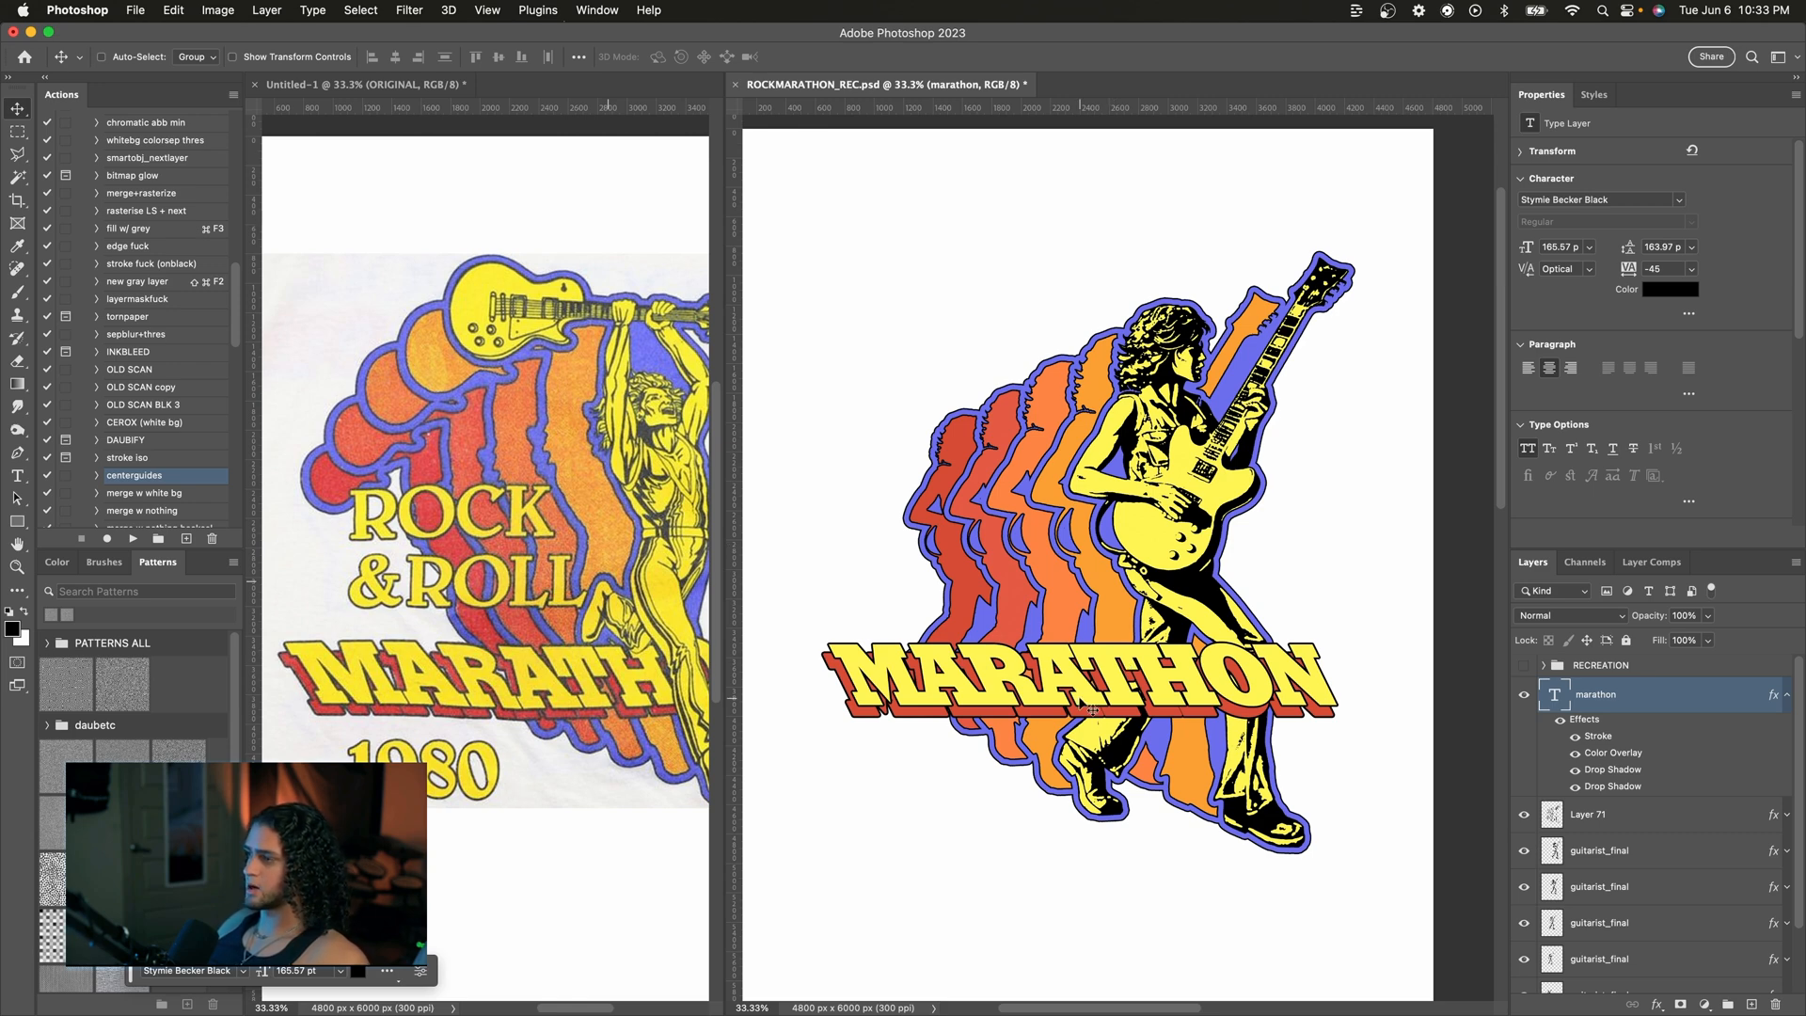
Step: Add a two-line ROCK & ROLL text layer and place it above the MARATHON title
scroll(624, 688, "right", 5)
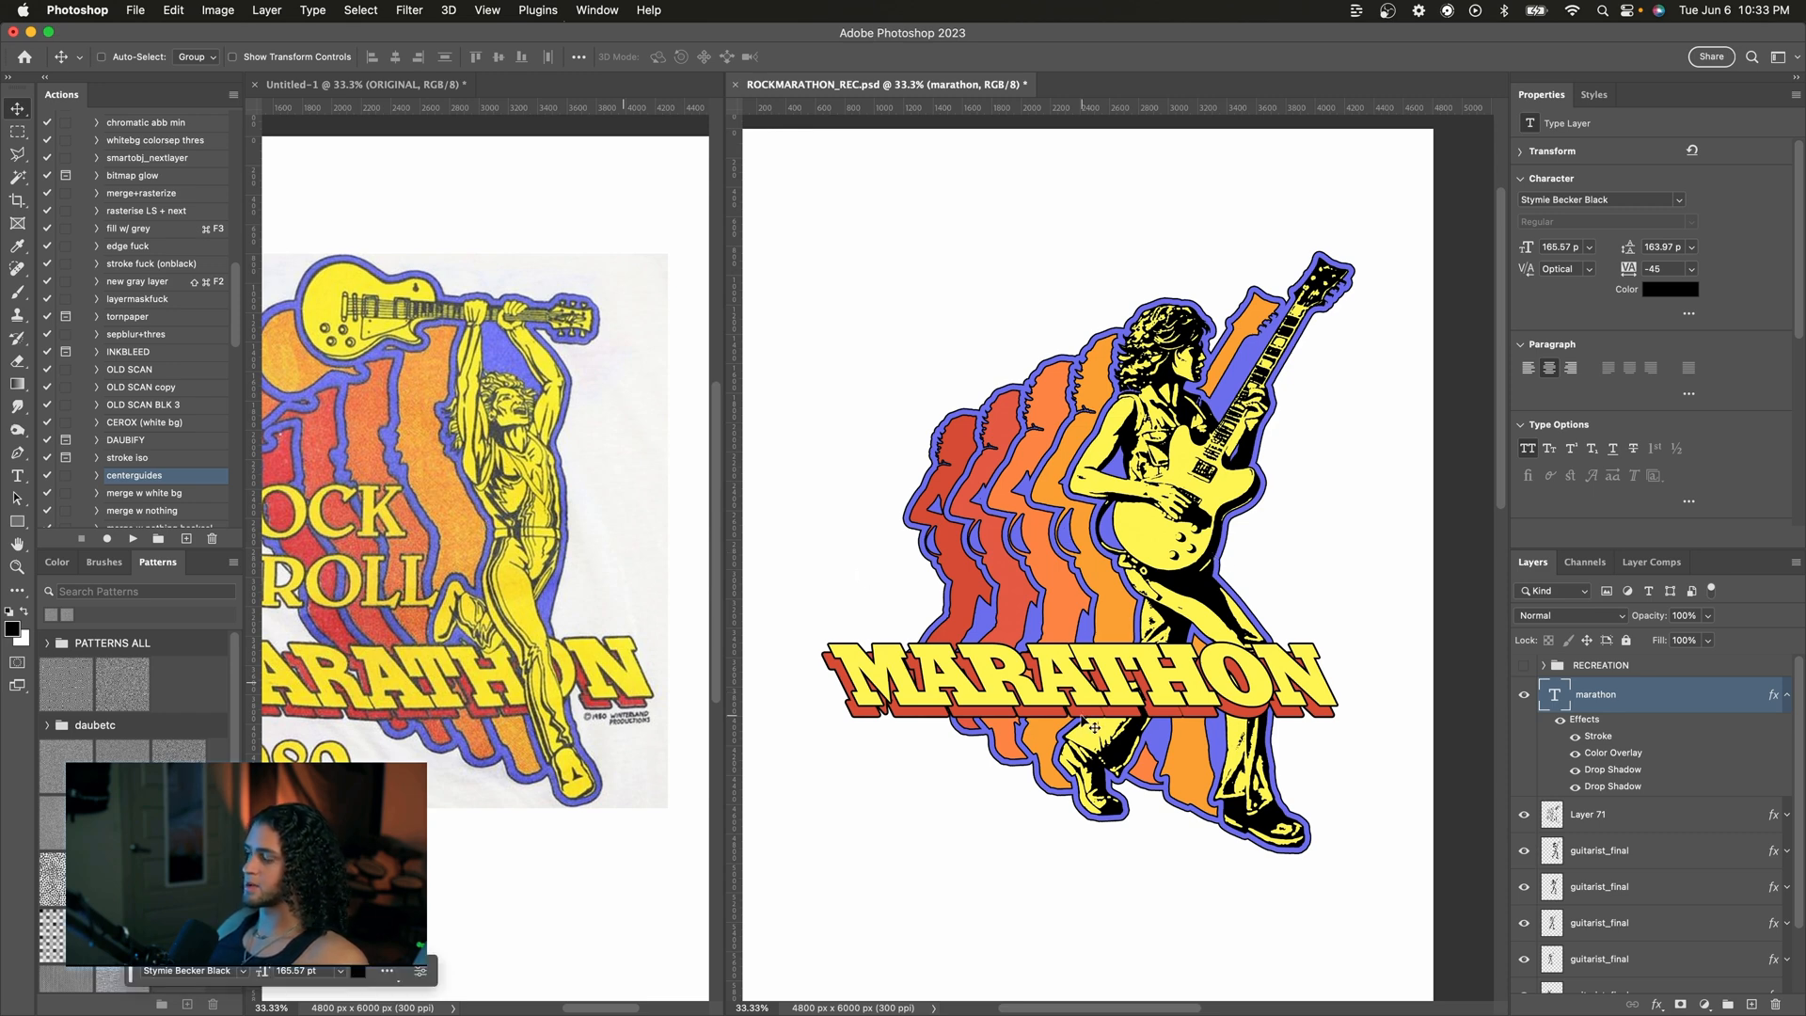
scroll(581, 602, "left", 3)
scroll(580, 603, "left", 3)
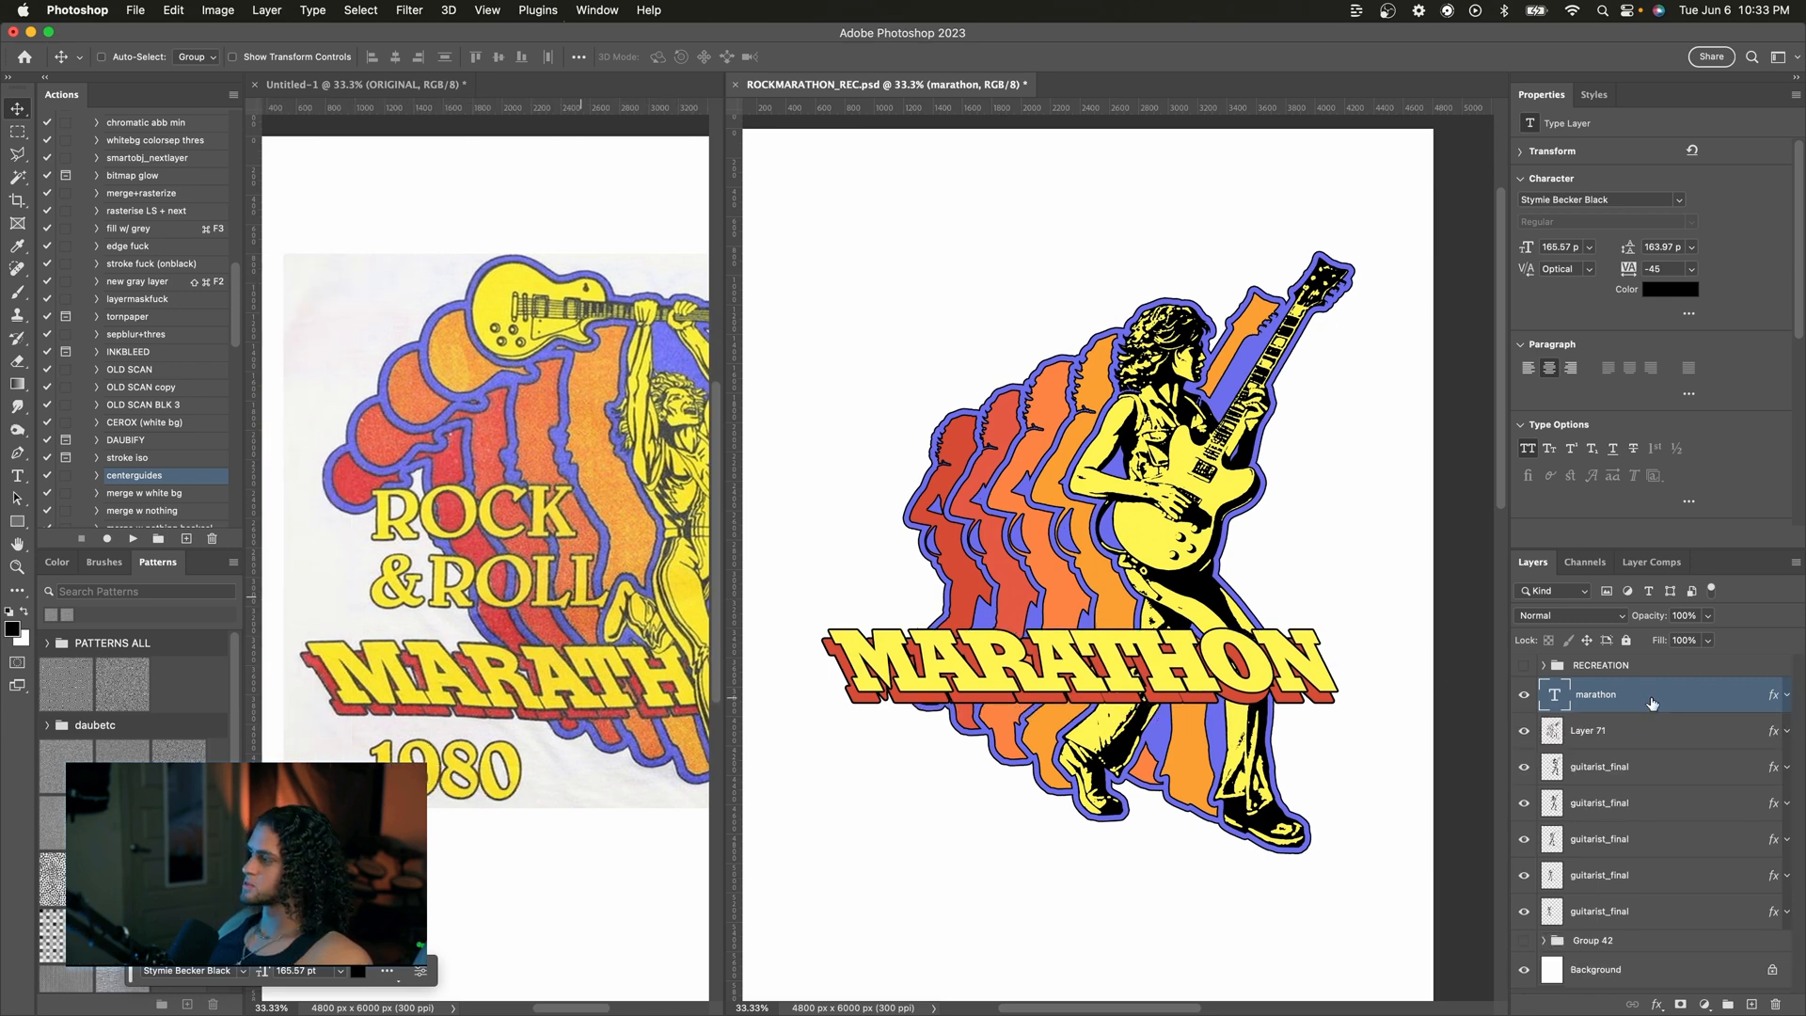
key("t")
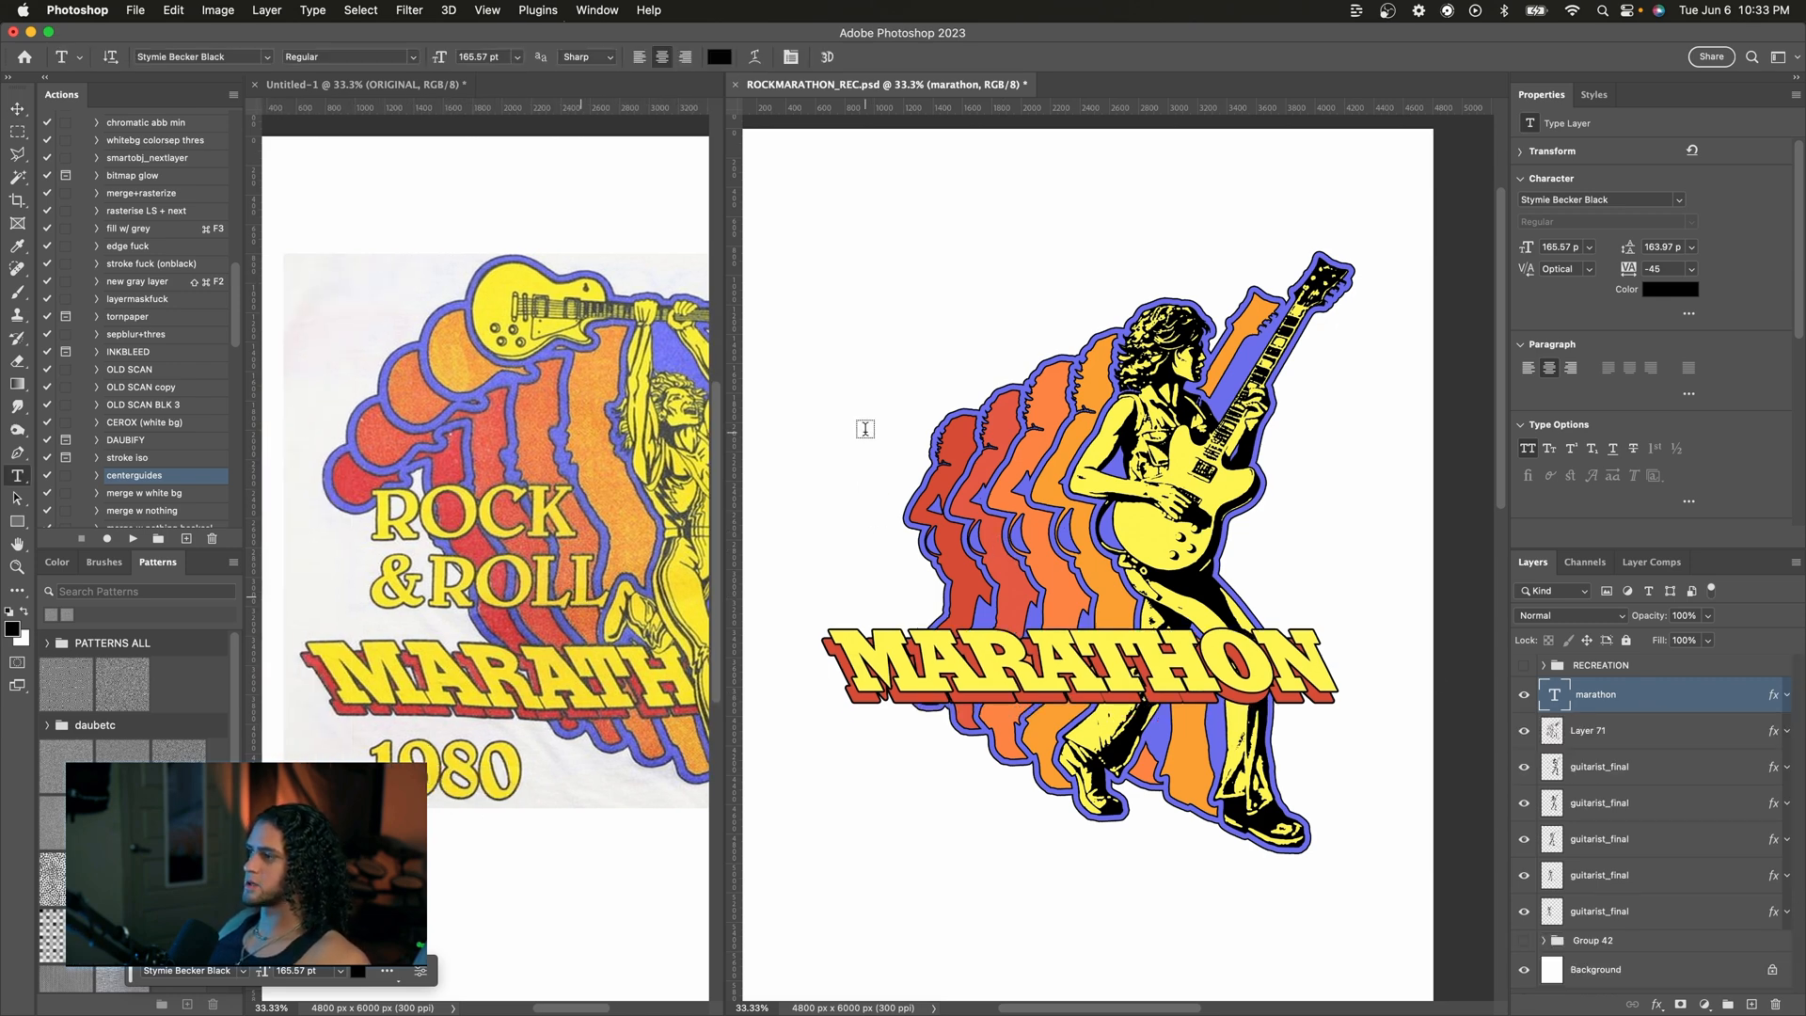
left_click(881, 491)
type("ROCK")
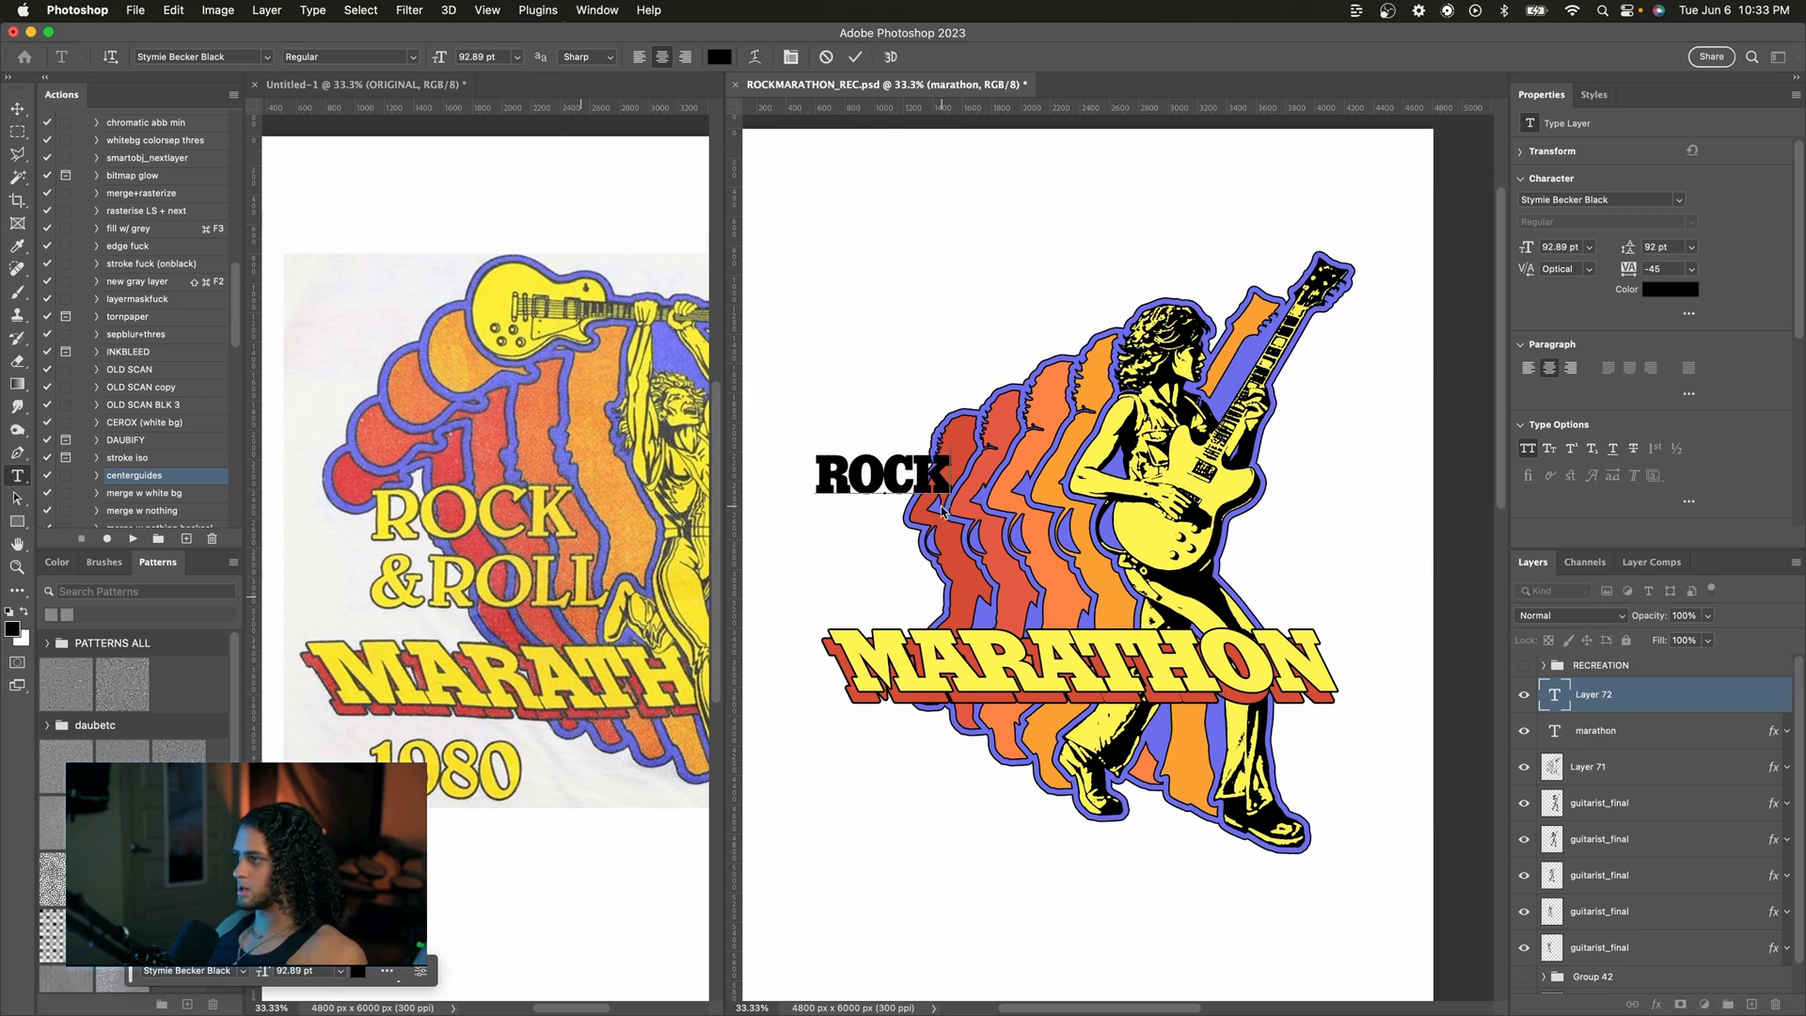
type("& roll")
key("Escape")
key("v")
left_click_drag(933, 504, 989, 519)
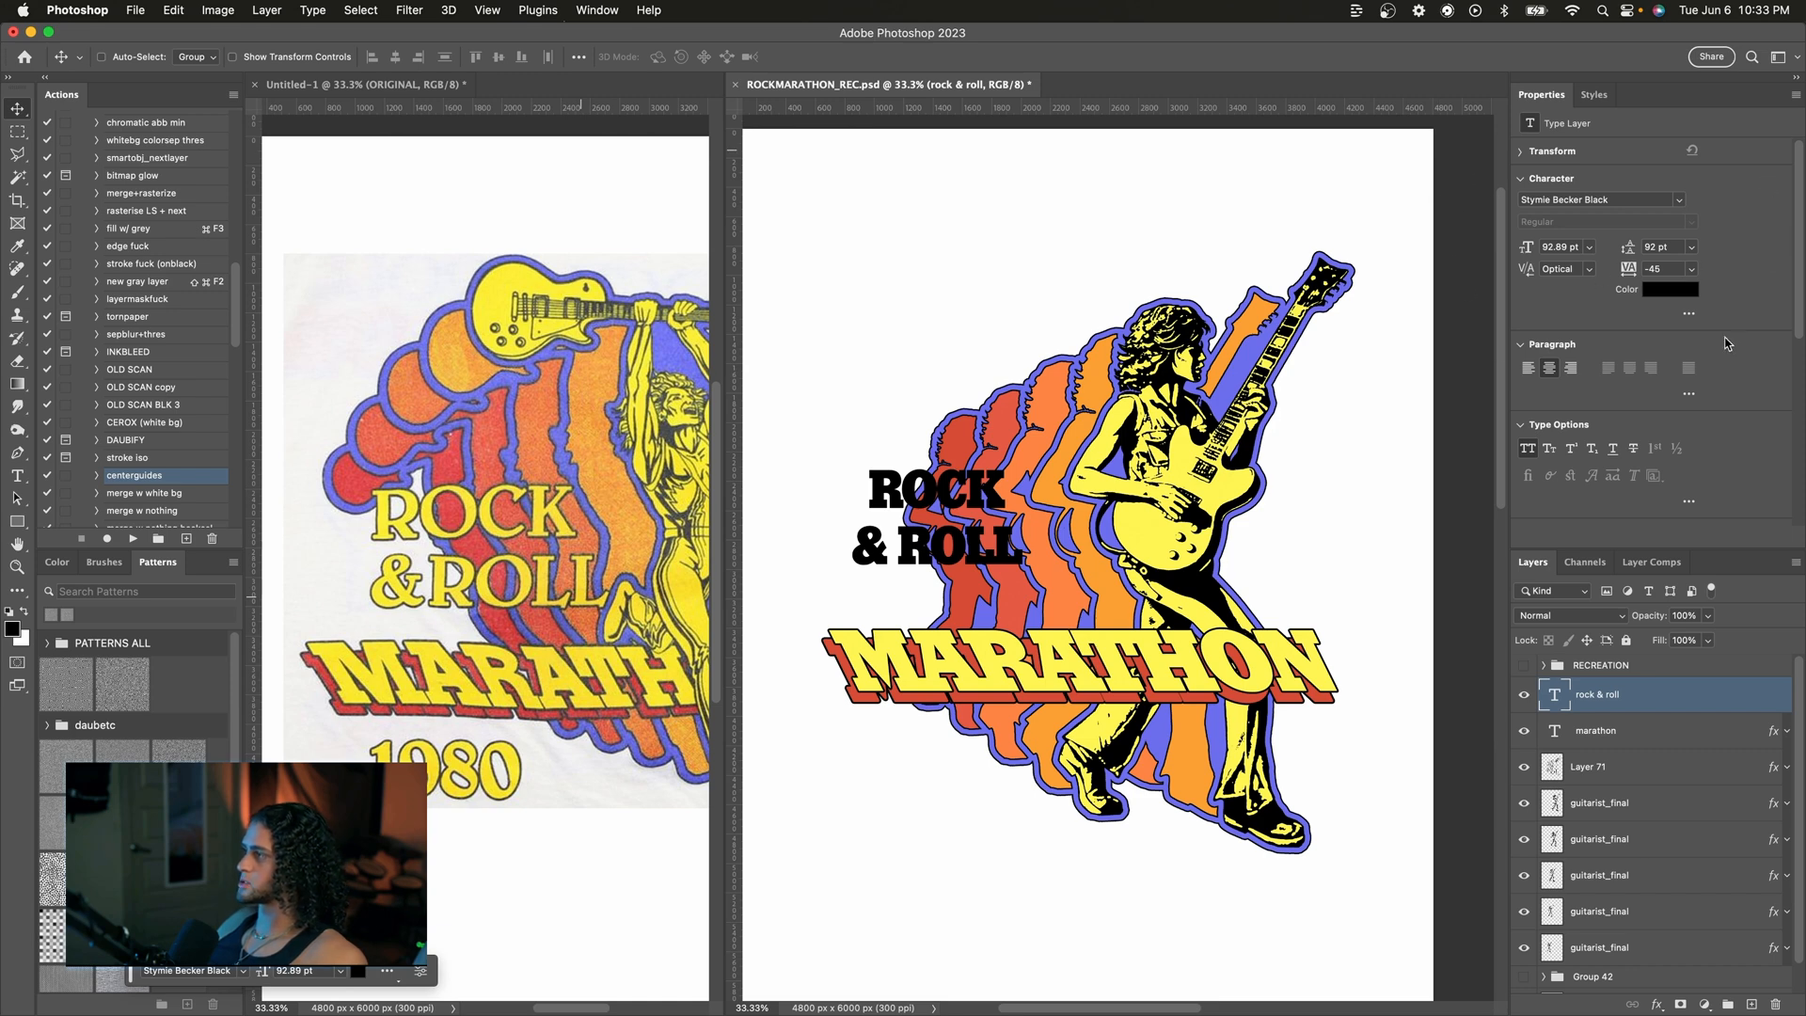
Step: Center-align the ROCK & ROLL text and reposition it left of the guitarist
left_click(1527, 370)
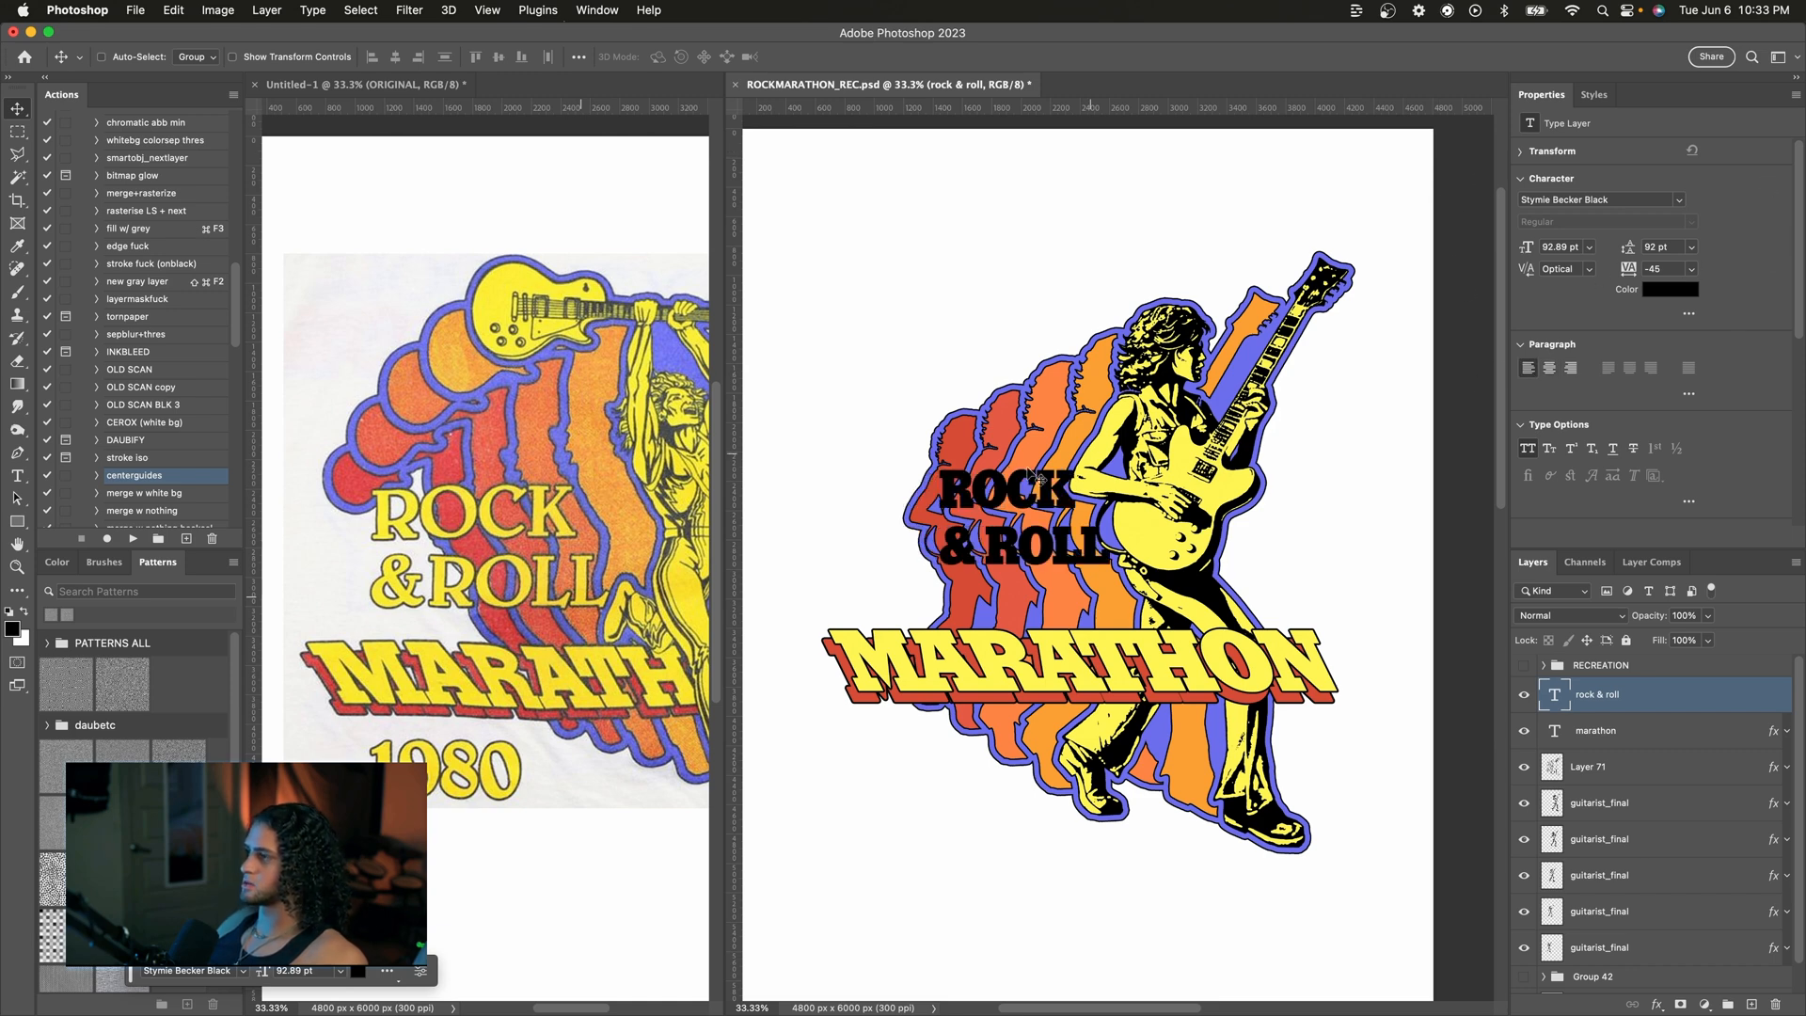
left_click_drag(1057, 473, 961, 494)
left_click_drag(944, 419, 945, 423)
Step: Change the ROCK & ROLL text's font to New Spirit SemiBold
left_click(1563, 199)
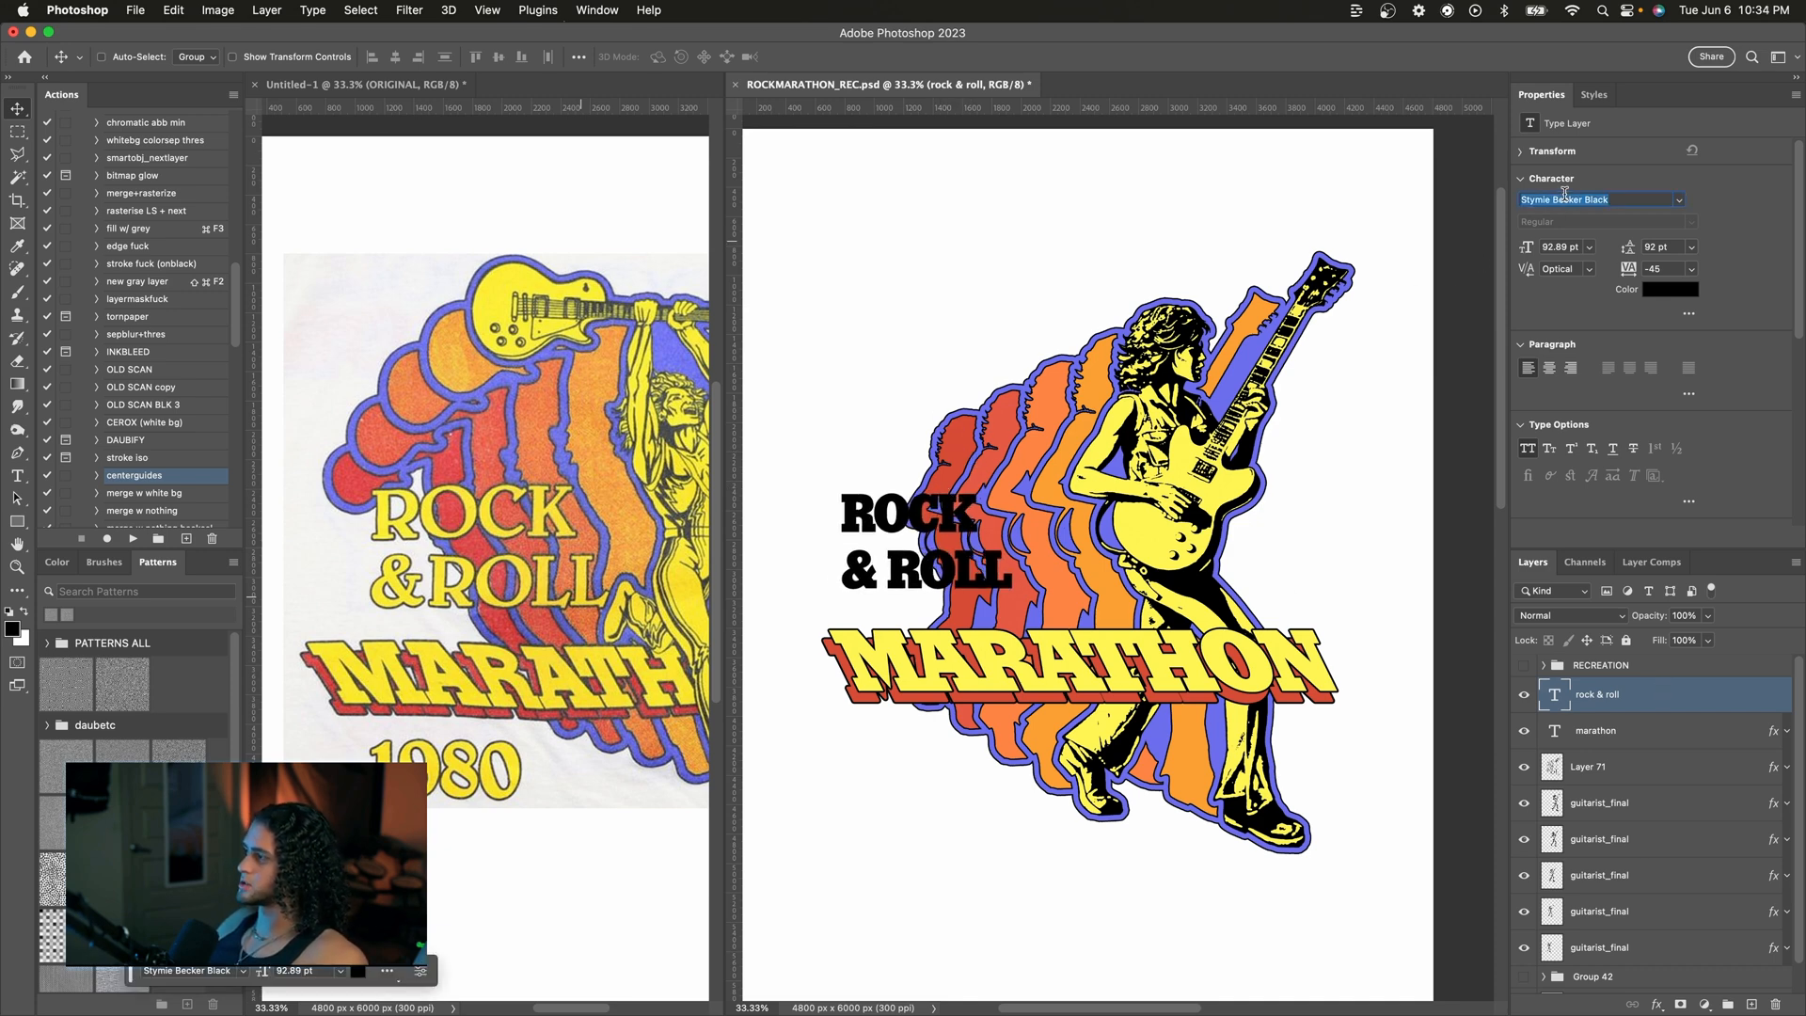
type("new spirit")
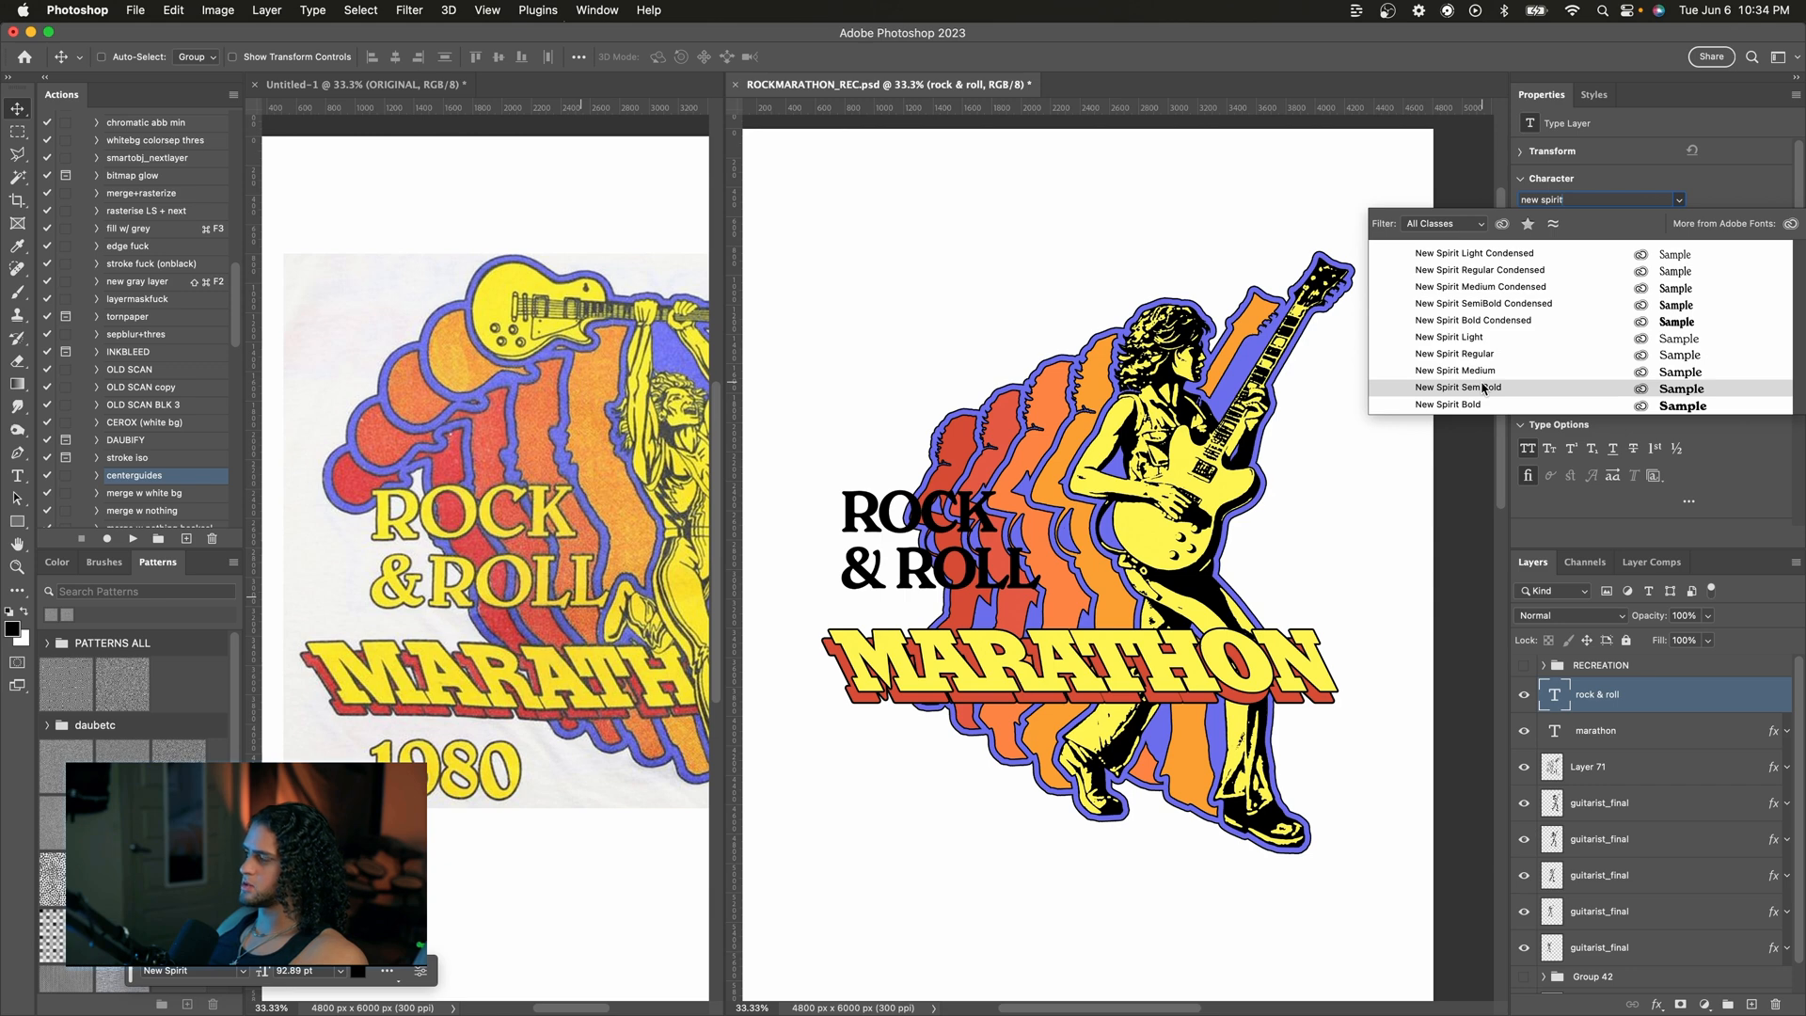
left_click(1483, 388)
Step: Scale up the ROCK & ROLL text to fit above MARATHON
key("super+t")
left_click_drag(1028, 489, 1091, 490)
key("Return")
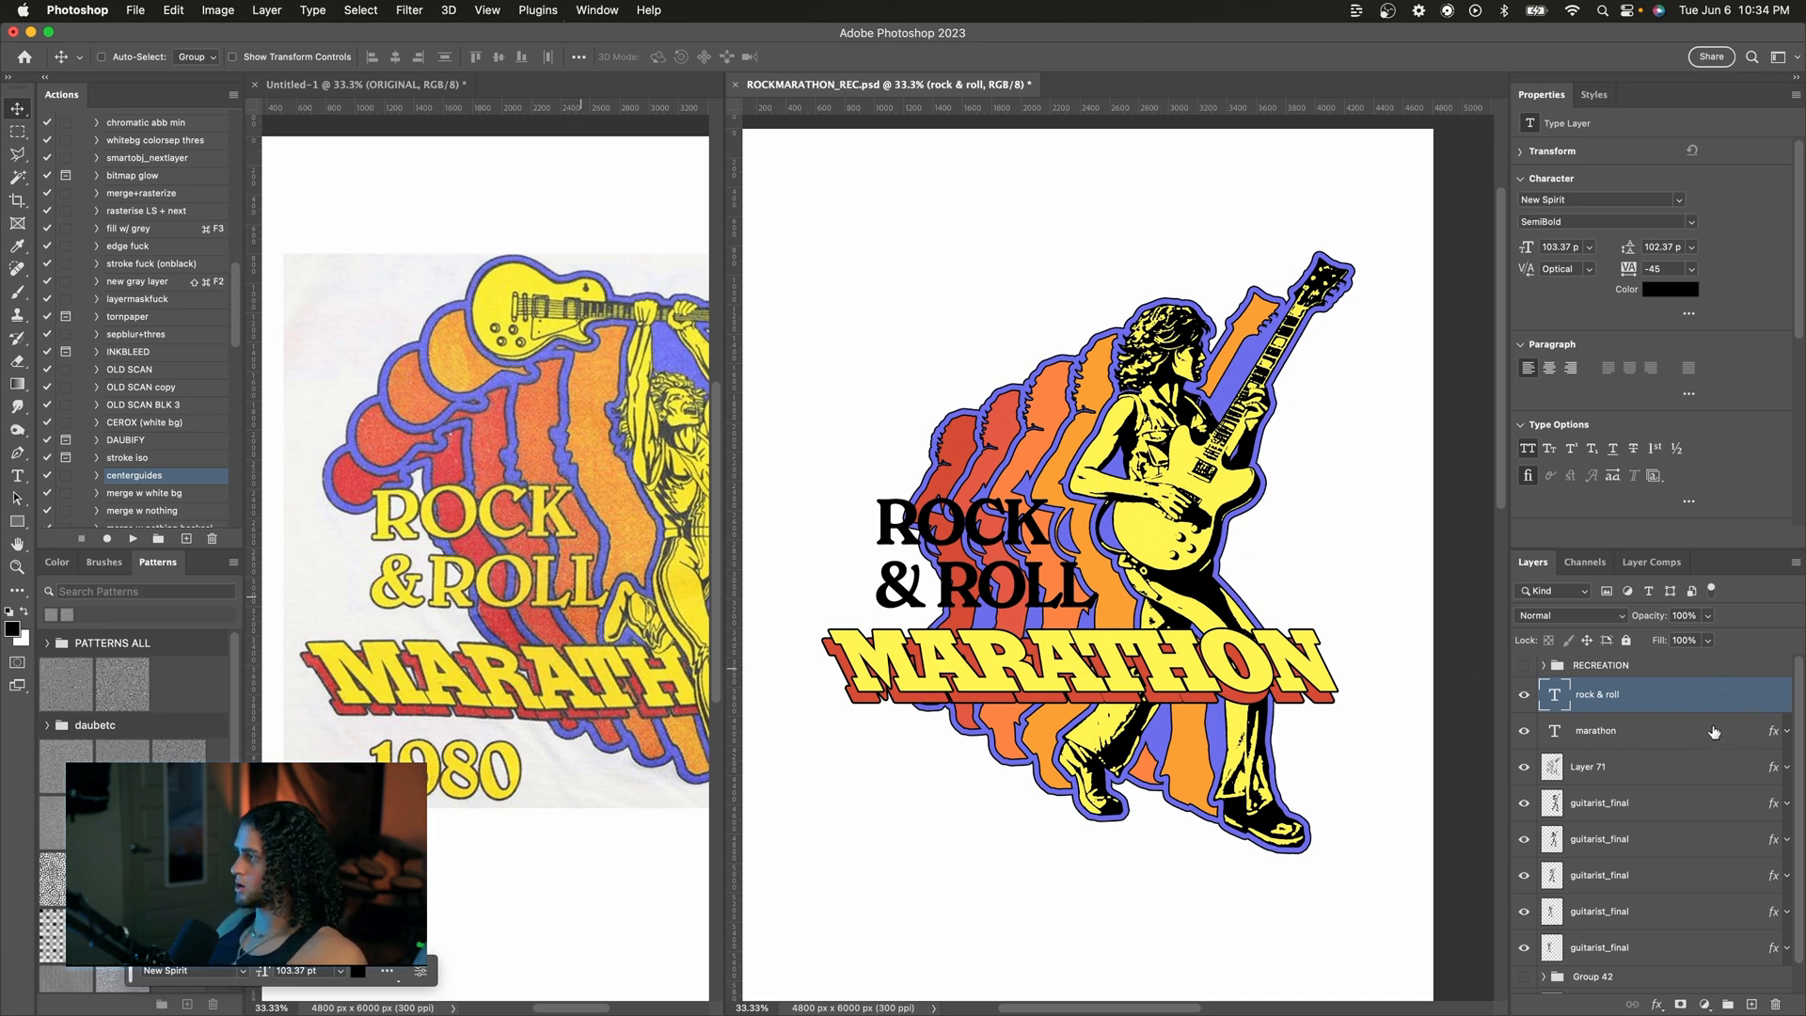
Step: Copy the MARATHON layer's effects onto the ROCK & ROLL text and hide its drop shadows
mouse_move(1779, 736)
left_mouse_down()
mouse_move(1721, 691)
mouse_move(1688, 707)
left_mouse_up()
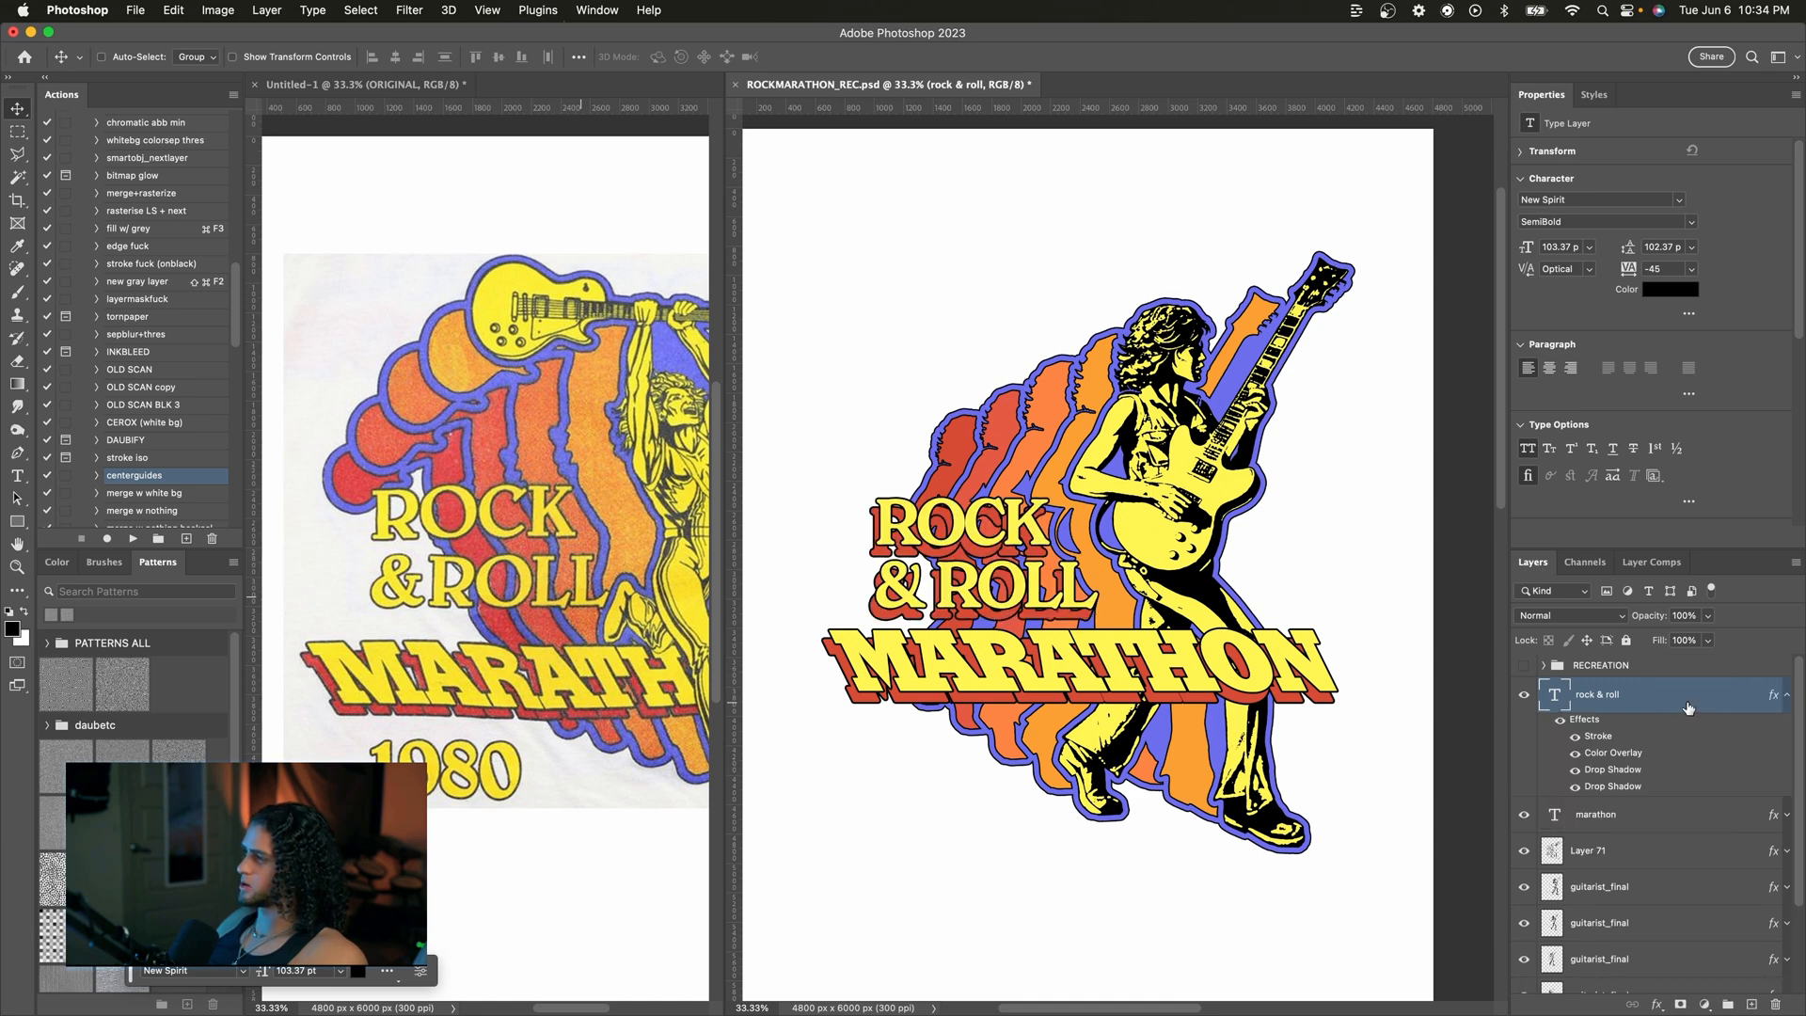
left_click(1575, 786)
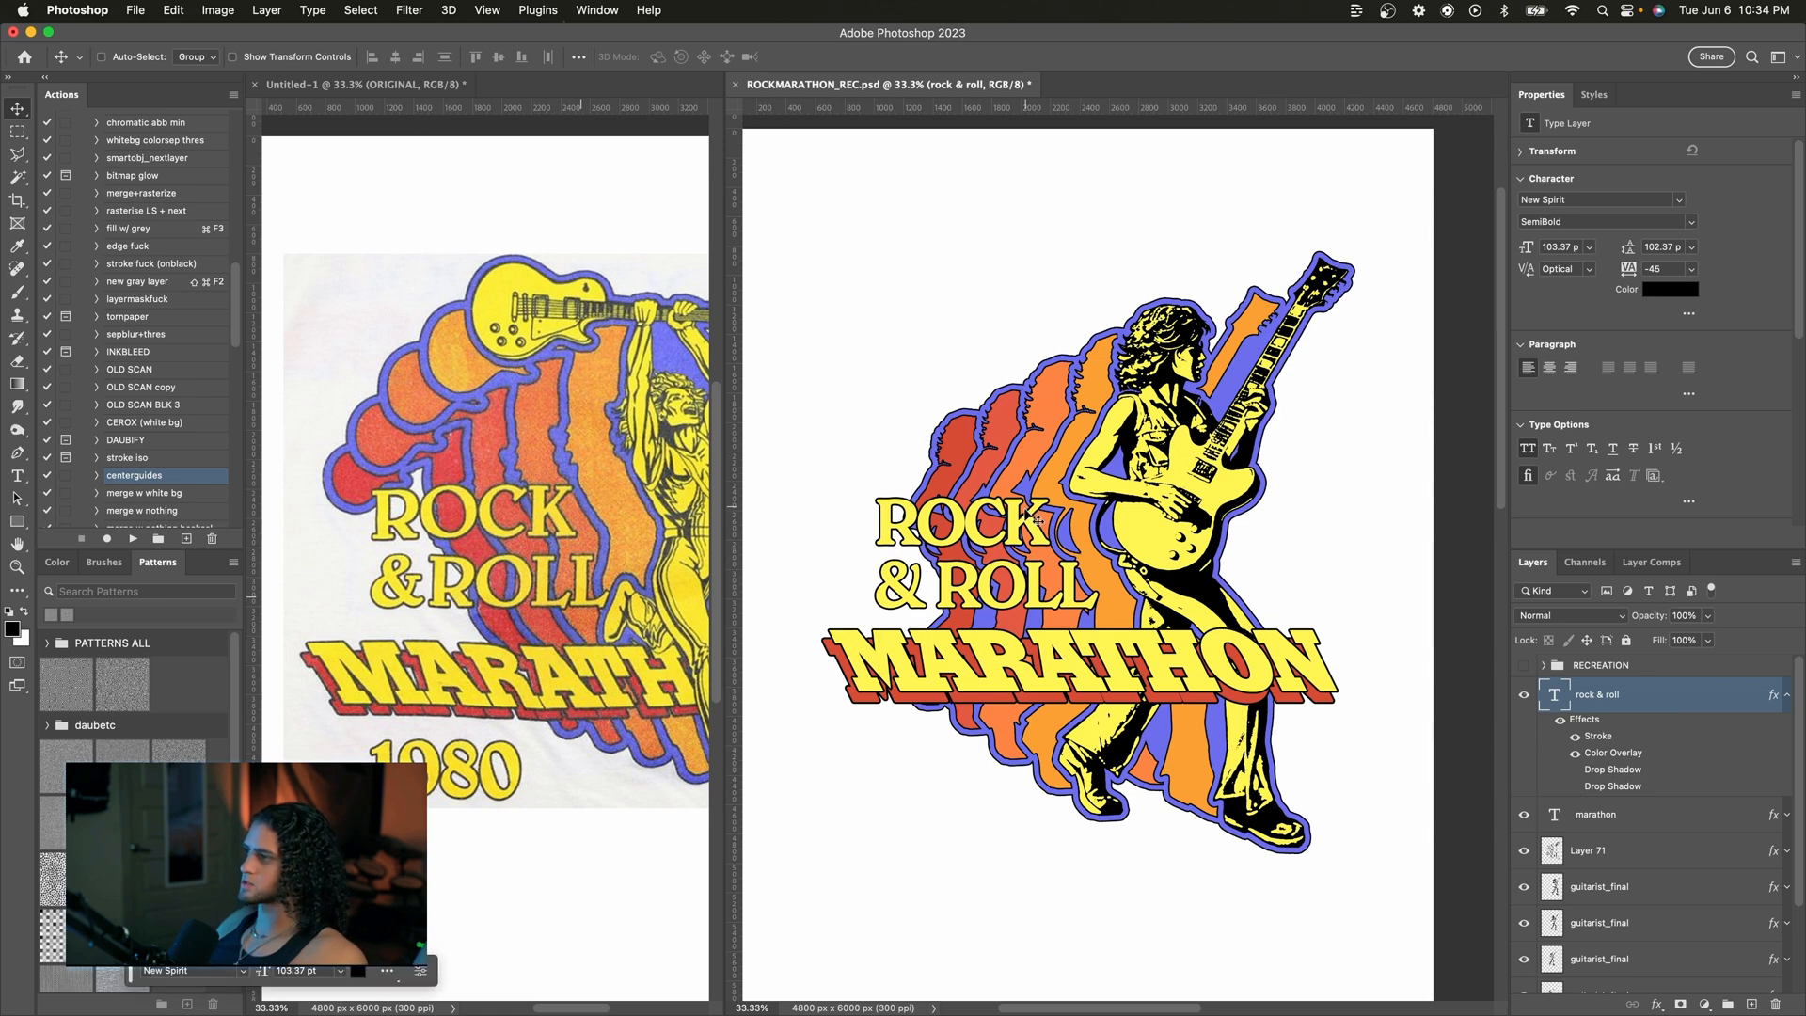
Step: Nudge the ROCK & ROLL text, duplicate it, and move the copy below the MARATHON title
left_click_drag(1039, 520, 1039, 513)
key("super+j")
left_click_drag(1035, 426, 1034, 626)
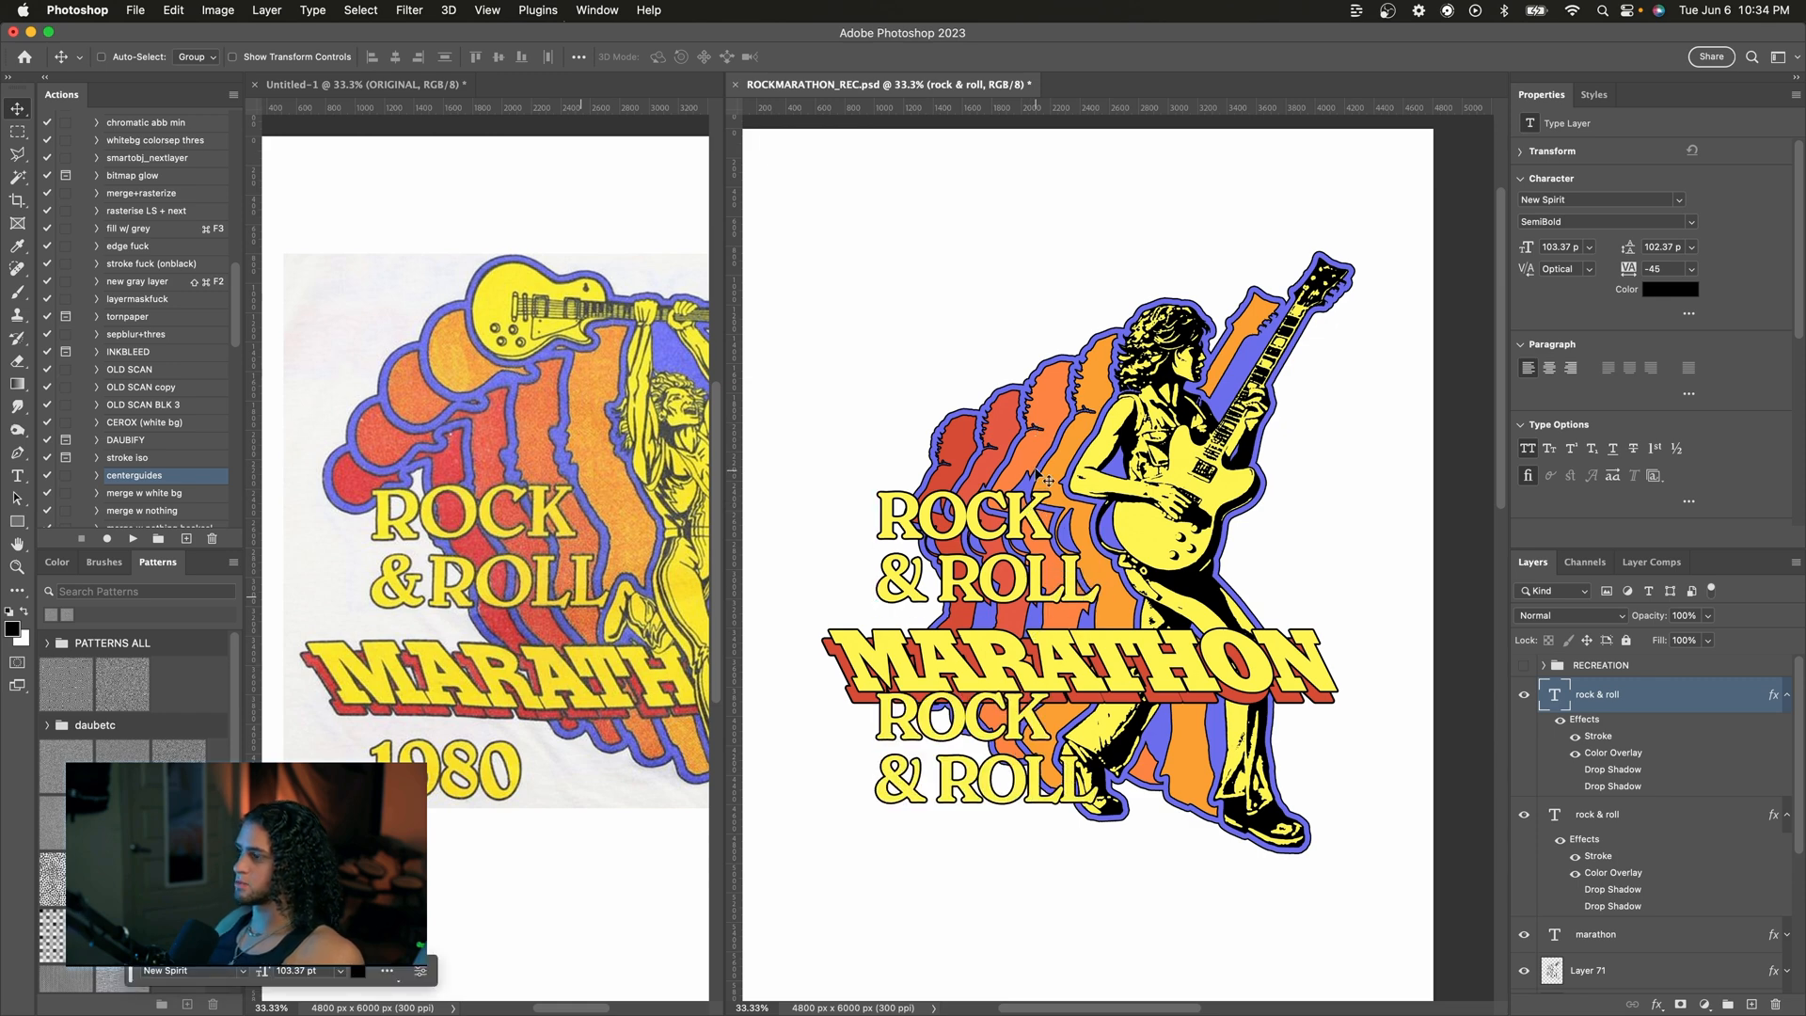
Step: Nudge the lower text copy into place and change its text to 1980
left_click_drag(1034, 470, 1035, 500)
double_click(1555, 695)
type("1980")
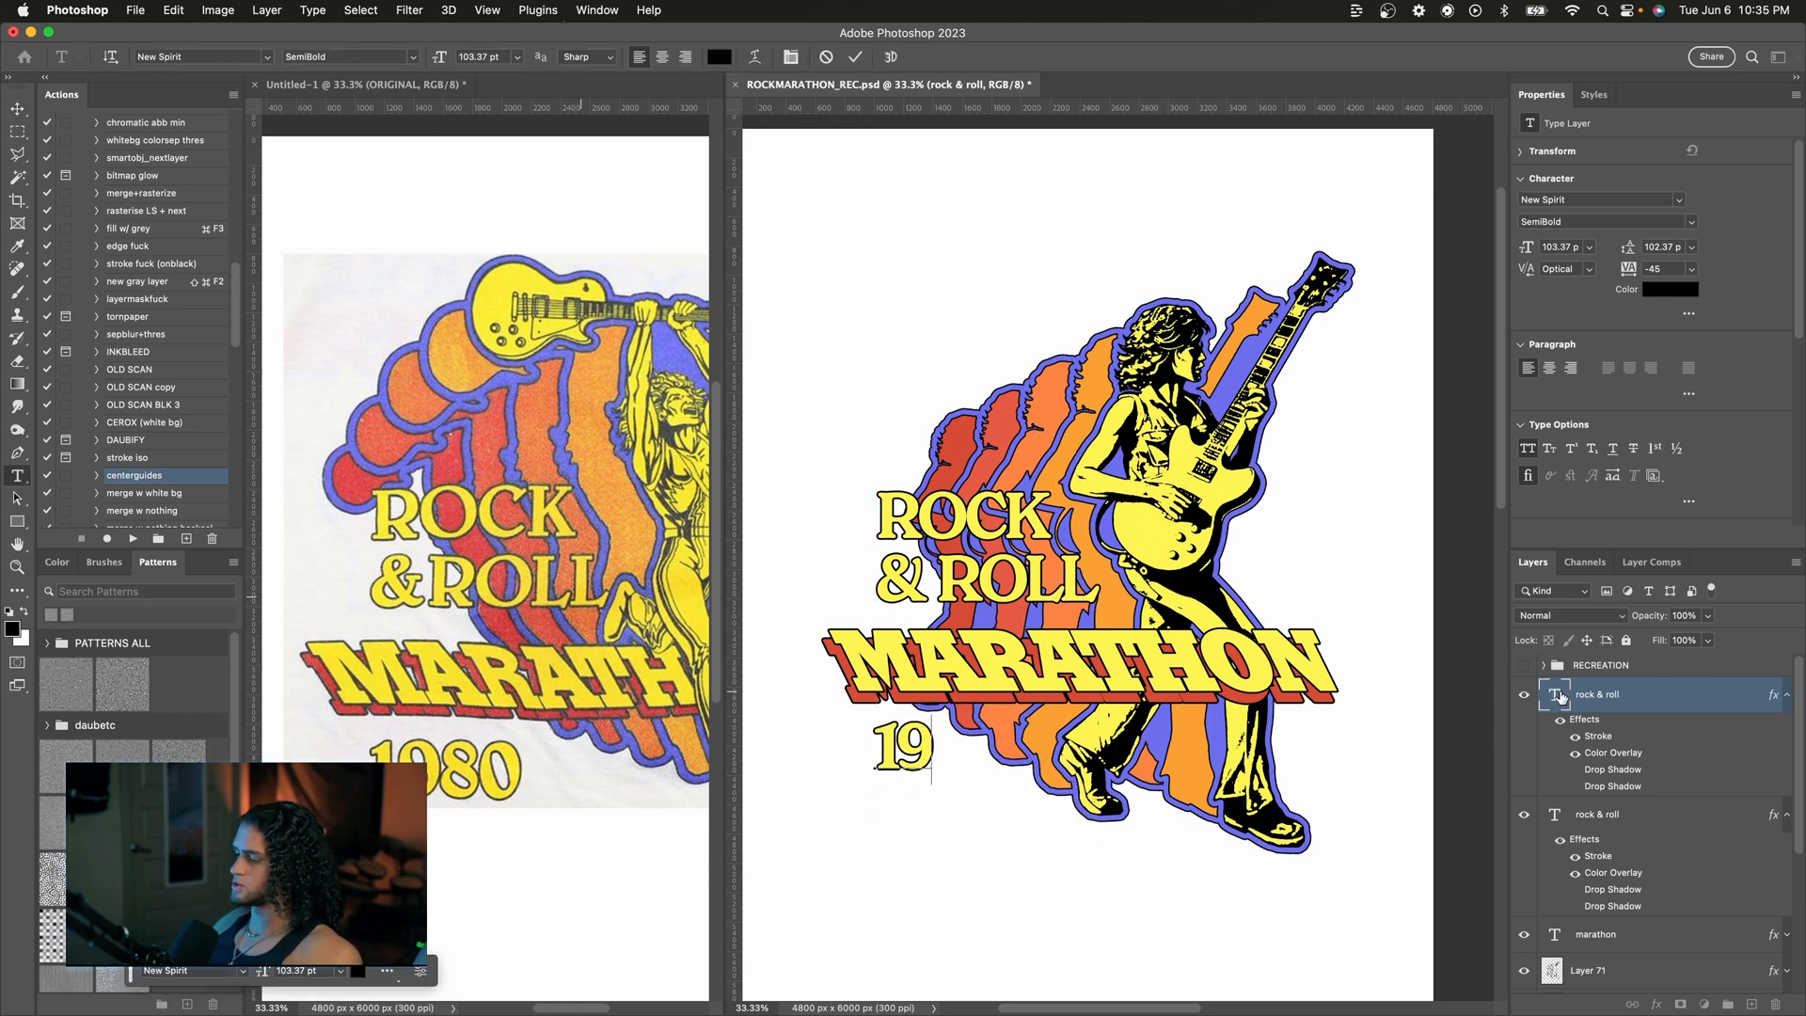
left_click(855, 57)
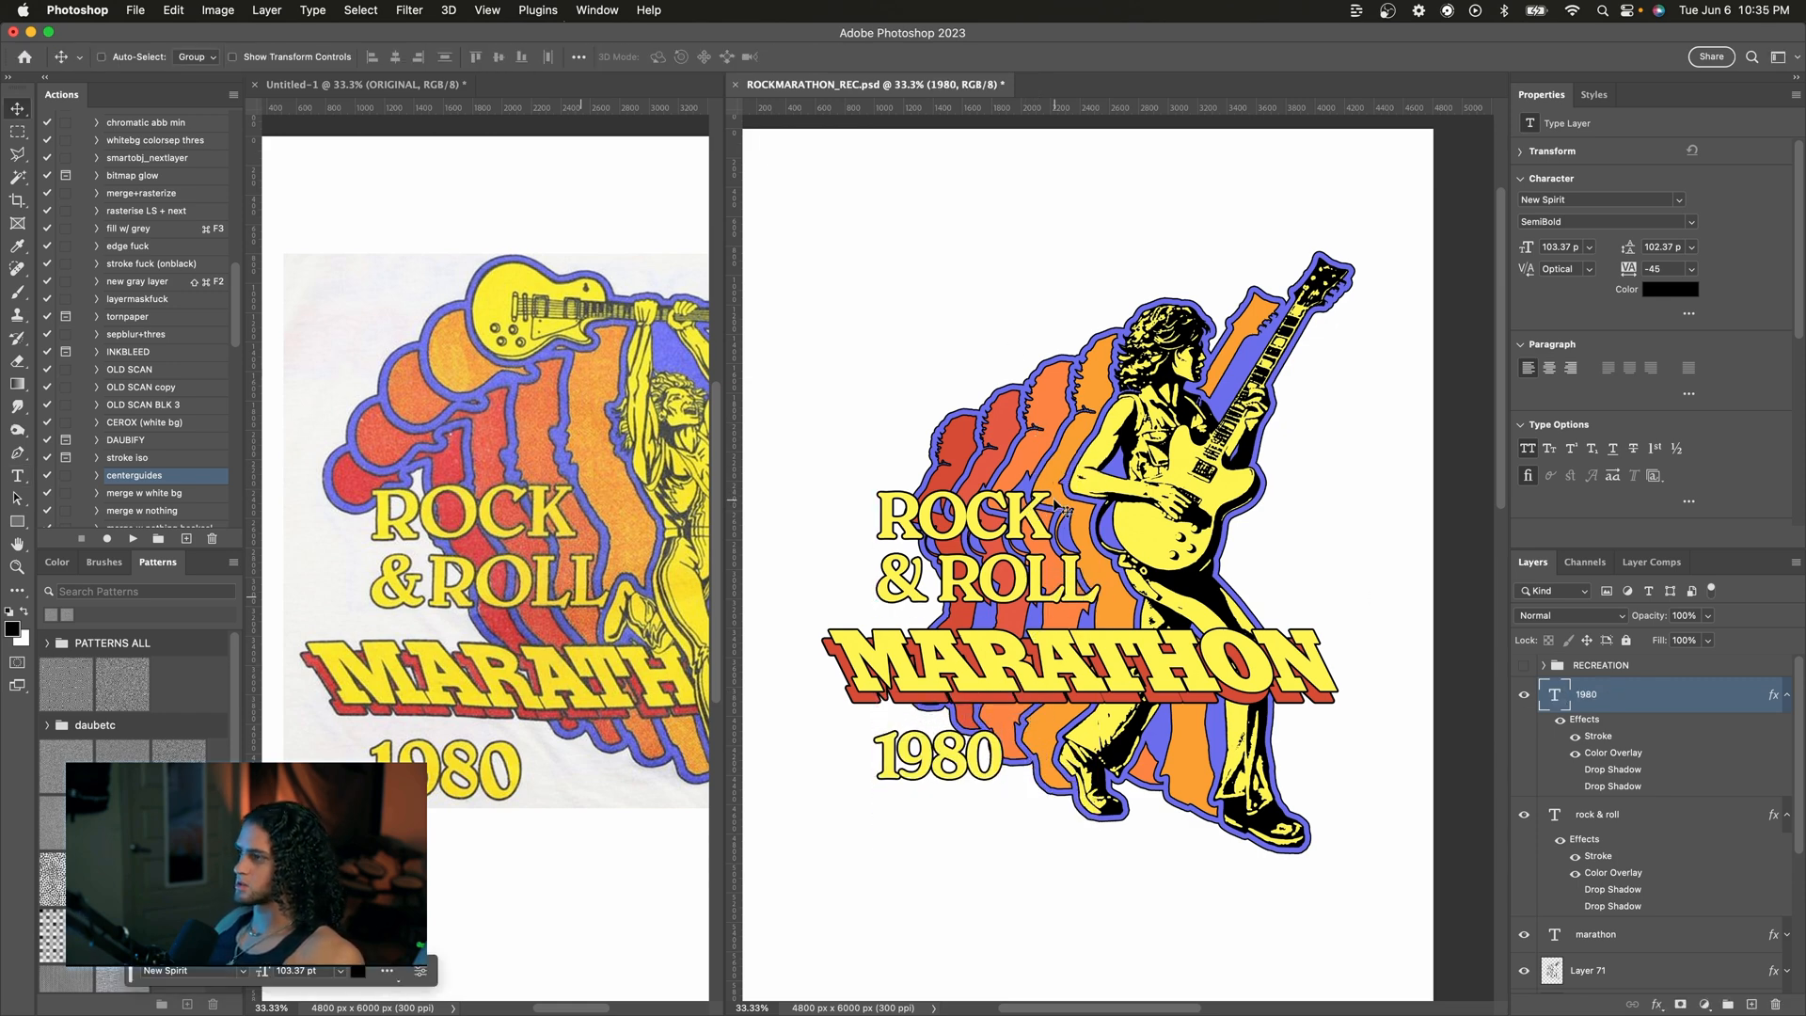
double_click(1055, 503)
left_click(855, 58)
key("v")
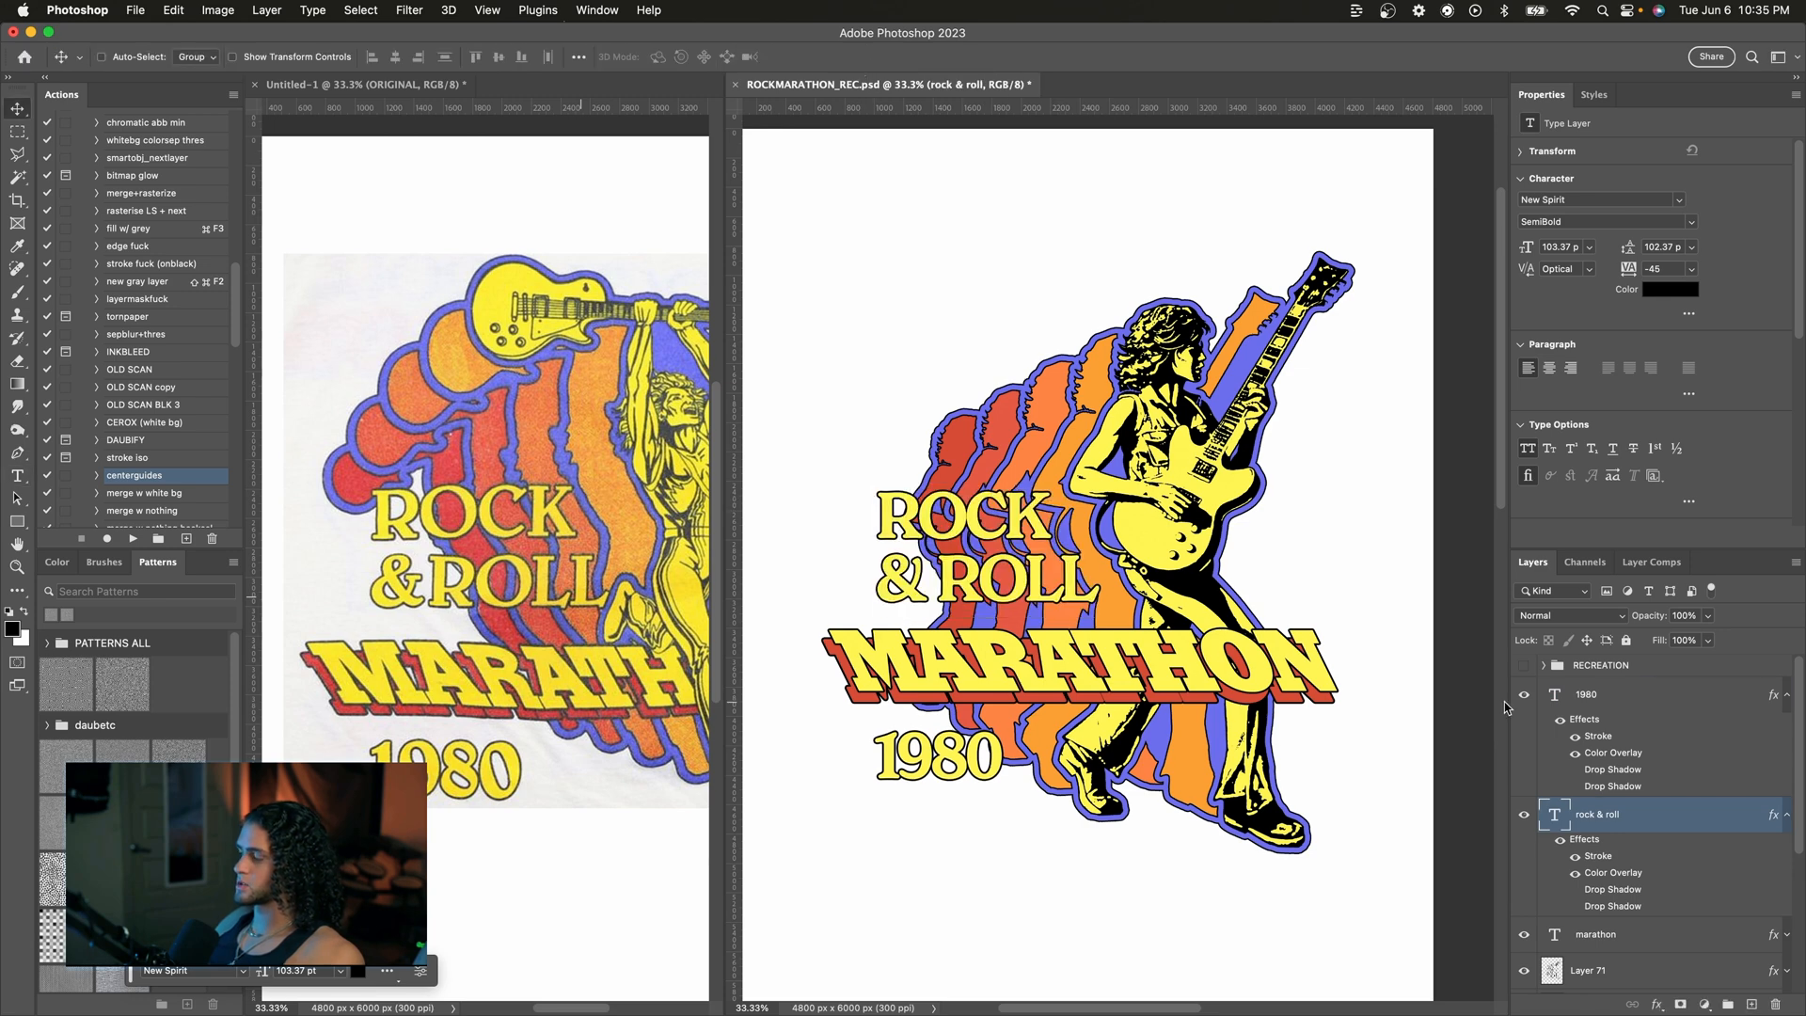
left_click(1590, 696)
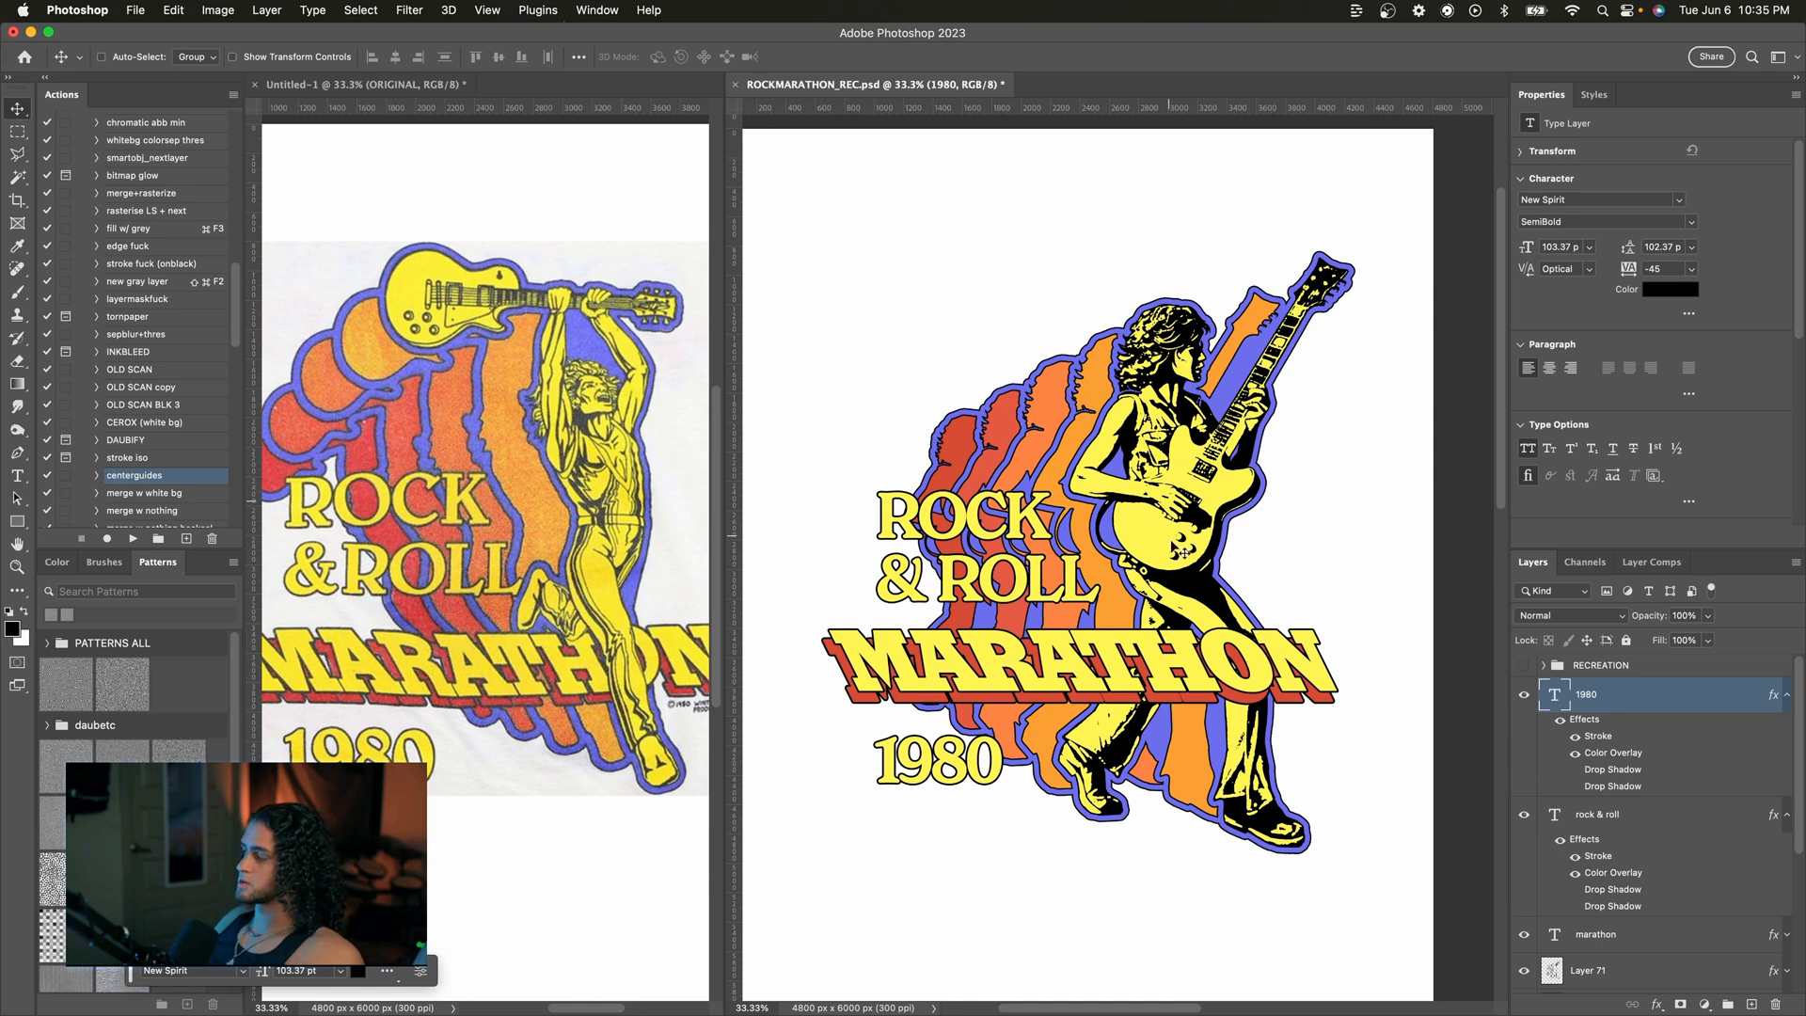
left_click(661, 666)
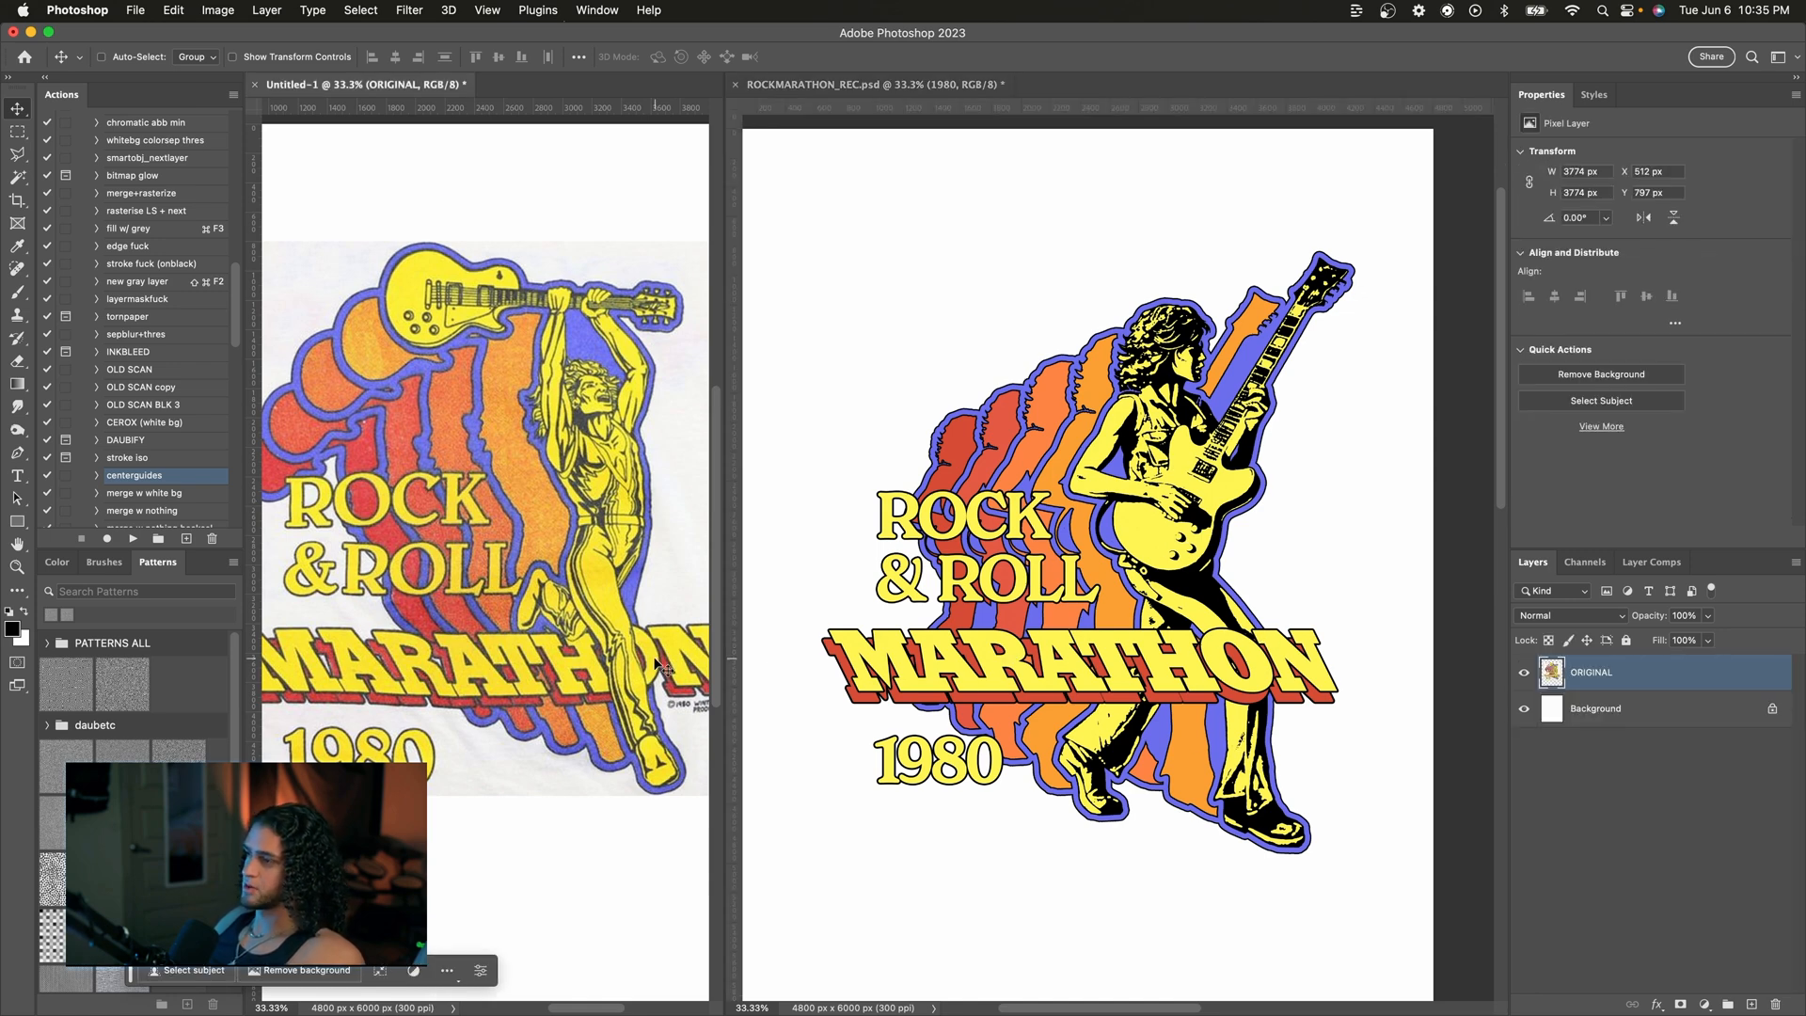
left_click(951, 679)
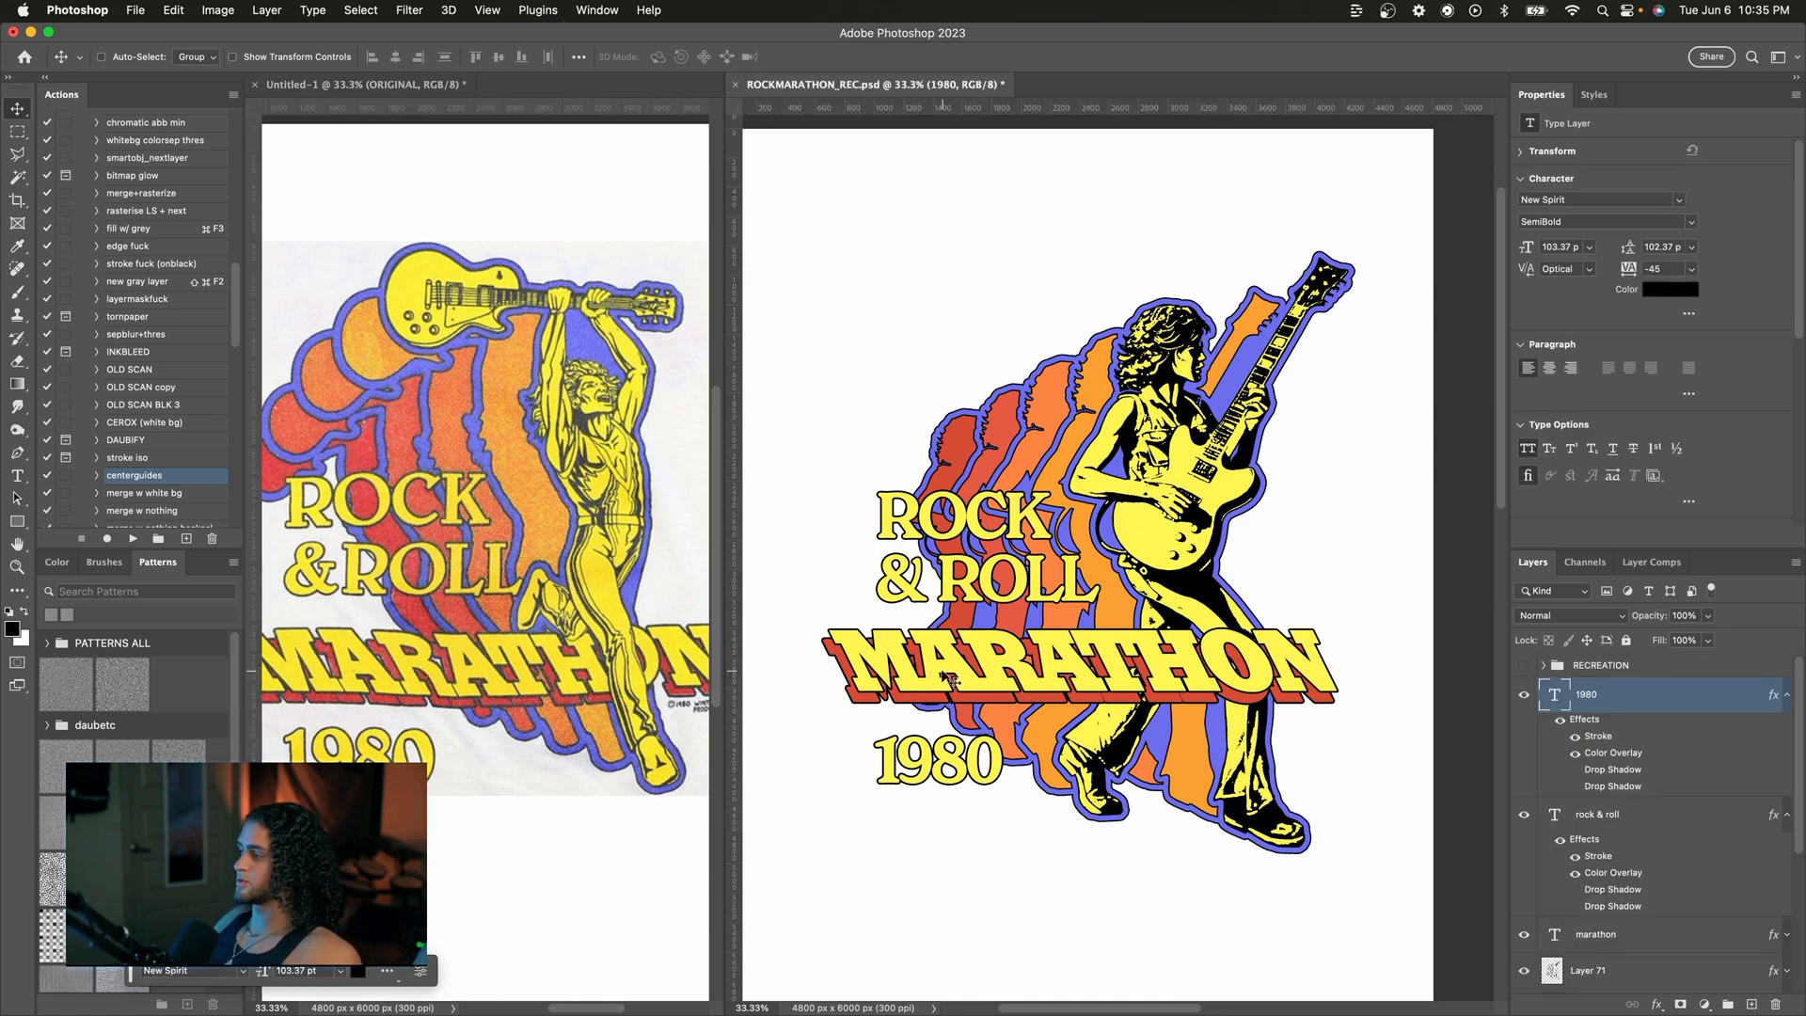
Step: Collapse the text layers' effect lists and put the MARATHON layer into its own group
left_click(1787, 694)
left_click(1787, 730)
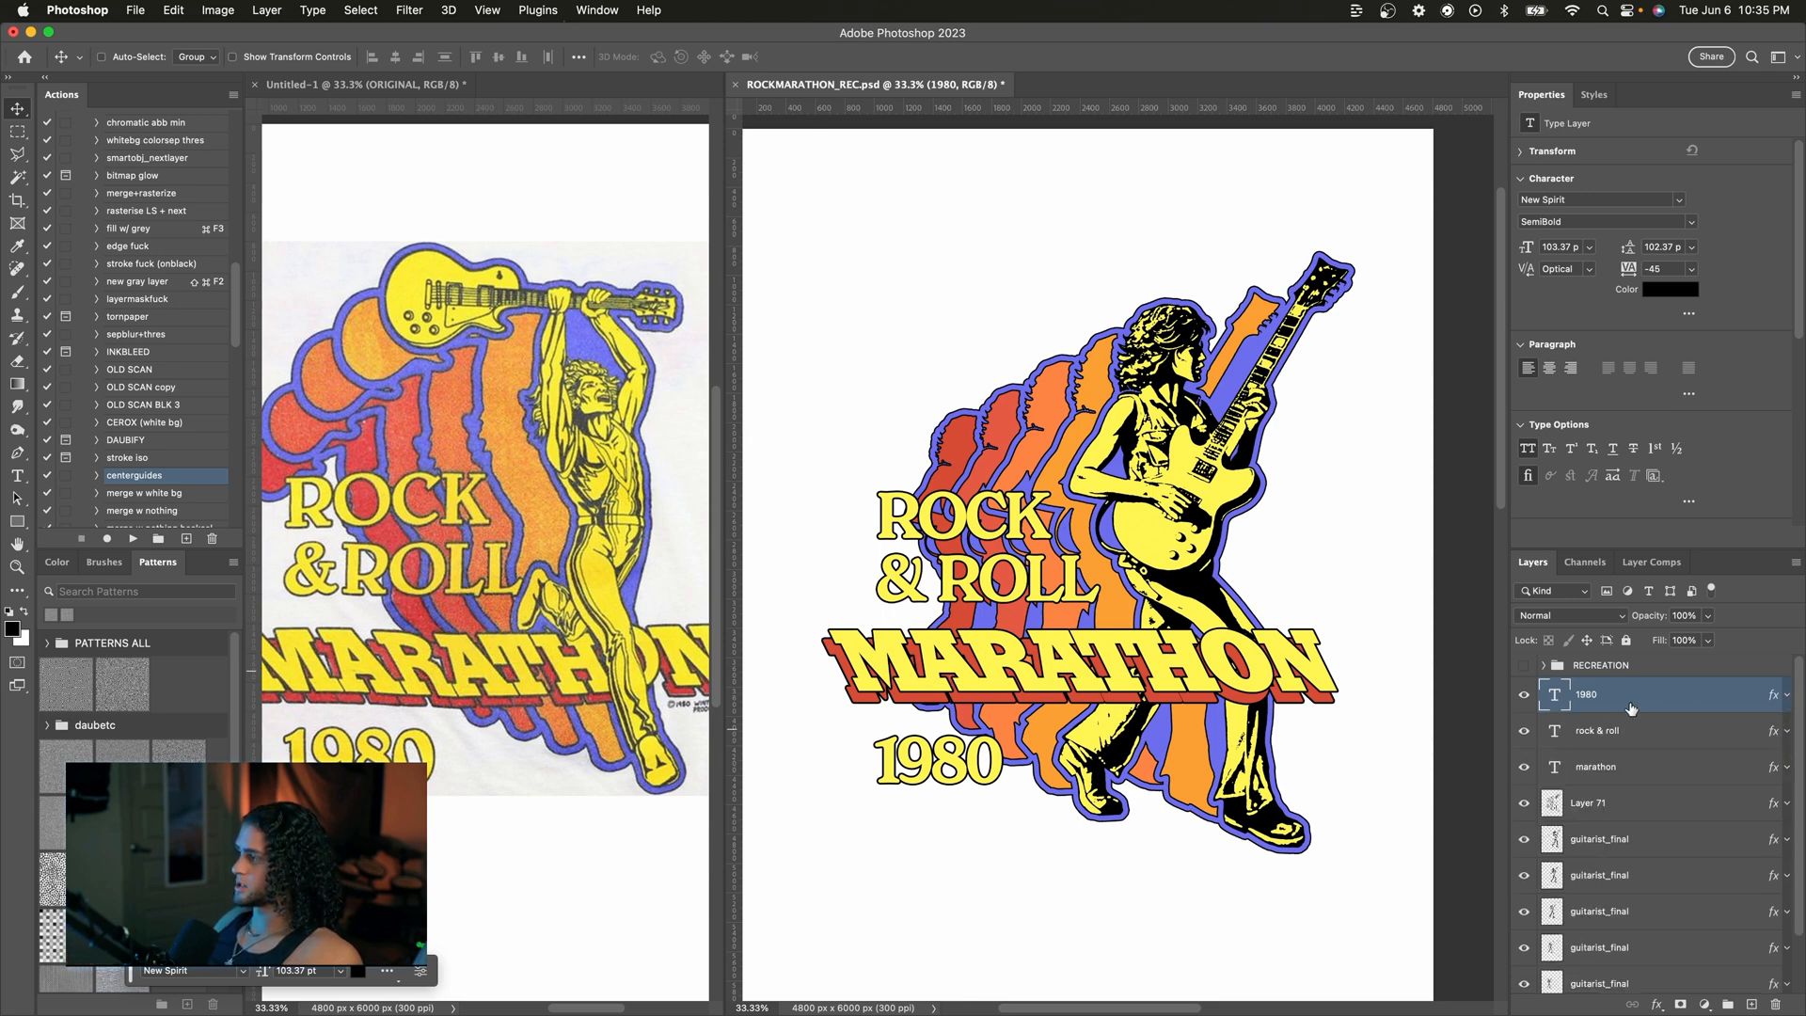
left_click(1736, 769)
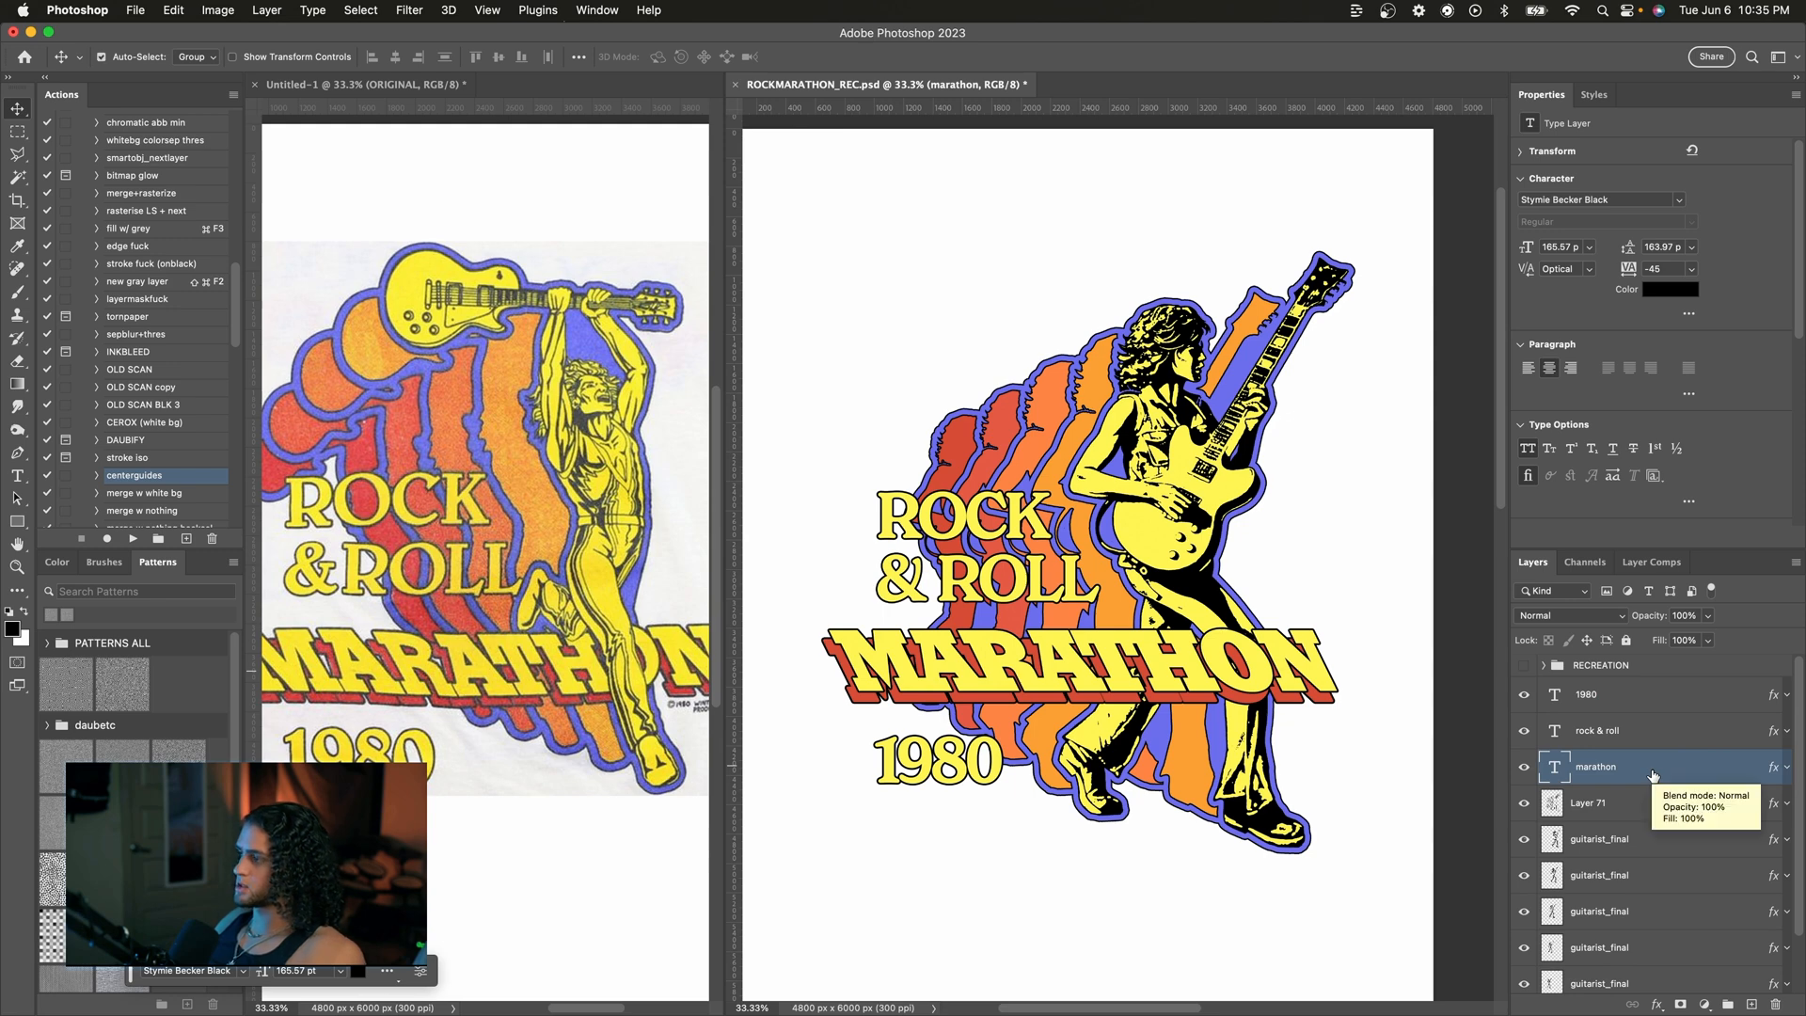
key("super+g")
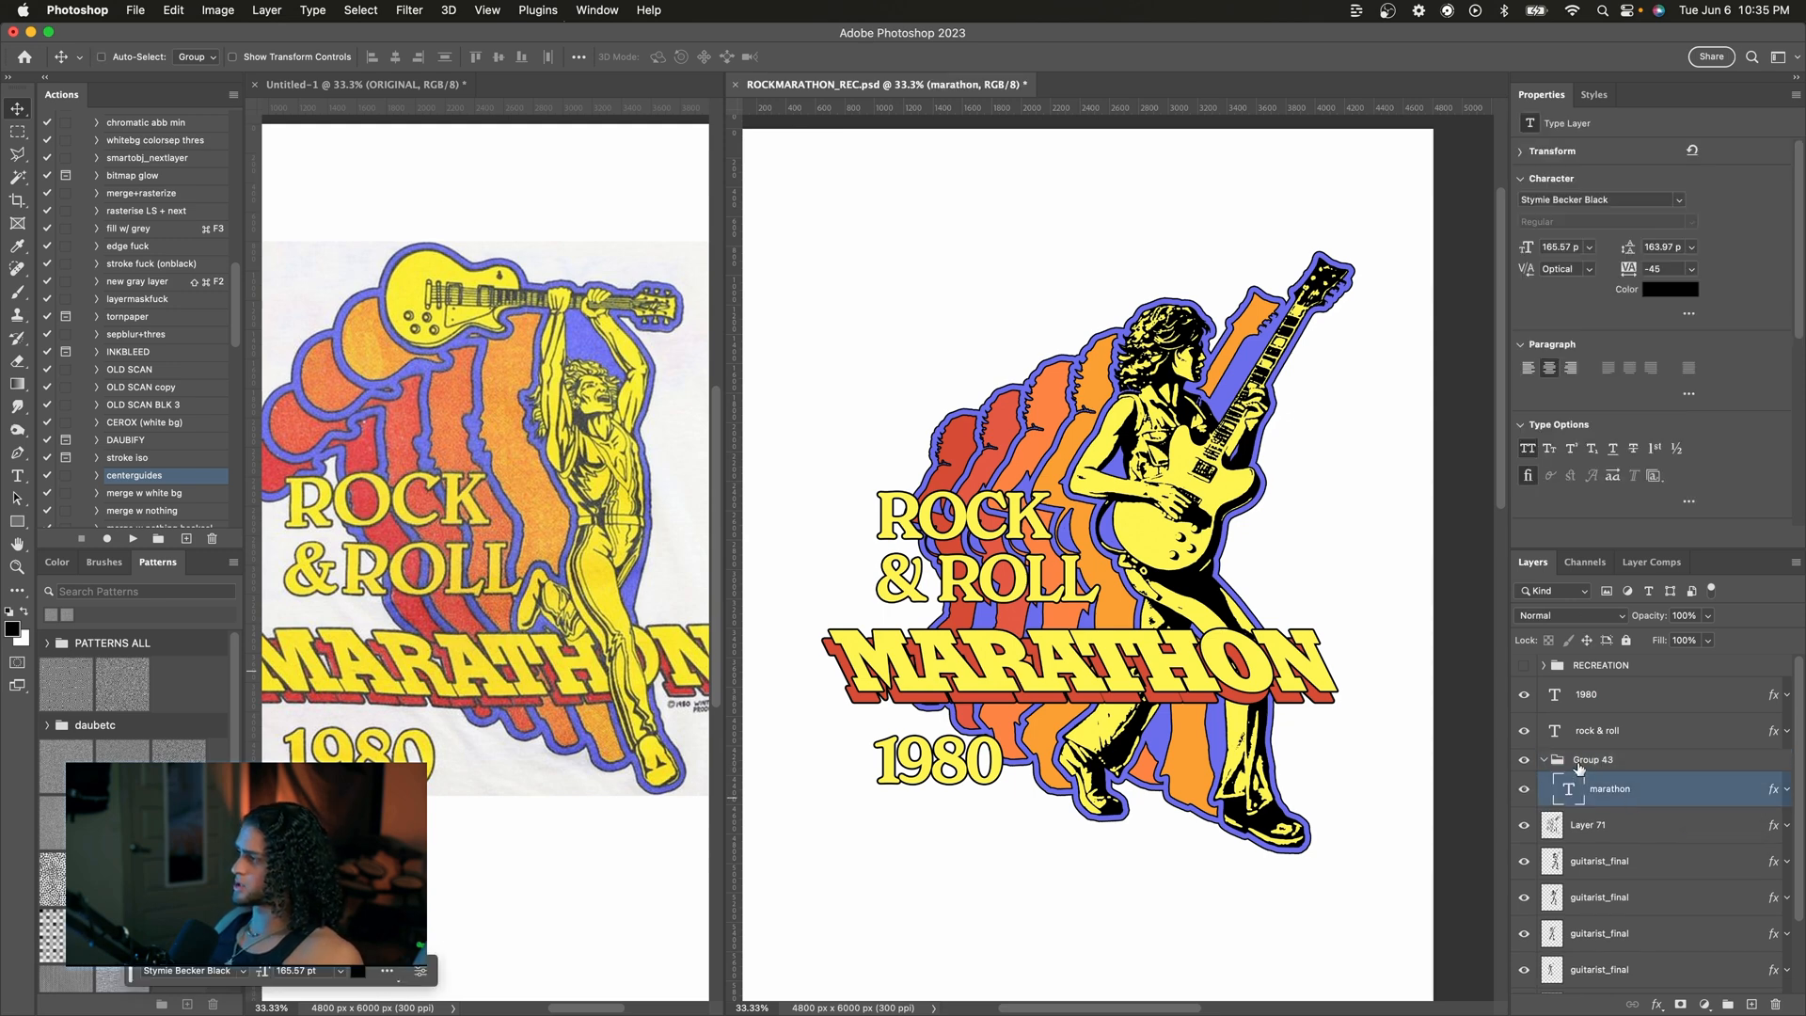
Step: Add a layer mask to the MARATHON group from the guitarist's selection and invert it to hide the title behind him
scroll(1579, 766, "down", 2)
left_click(1637, 715)
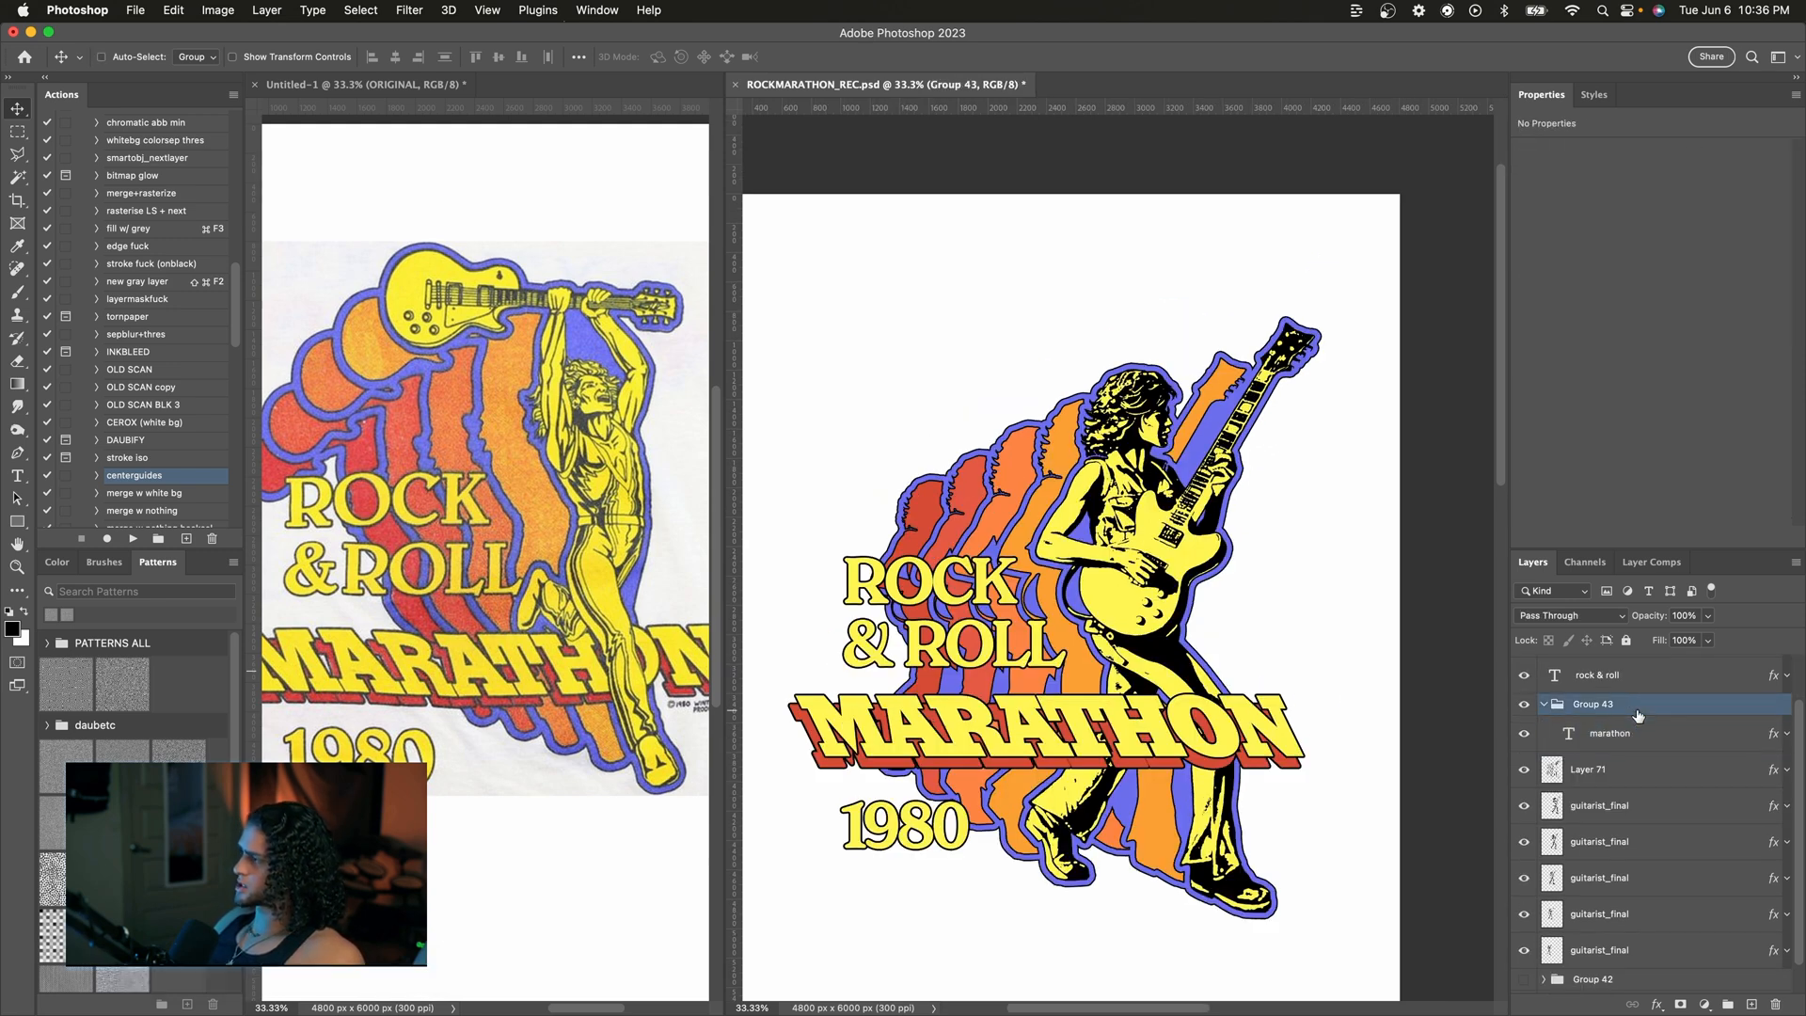
scroll(1634, 719, "up", 1)
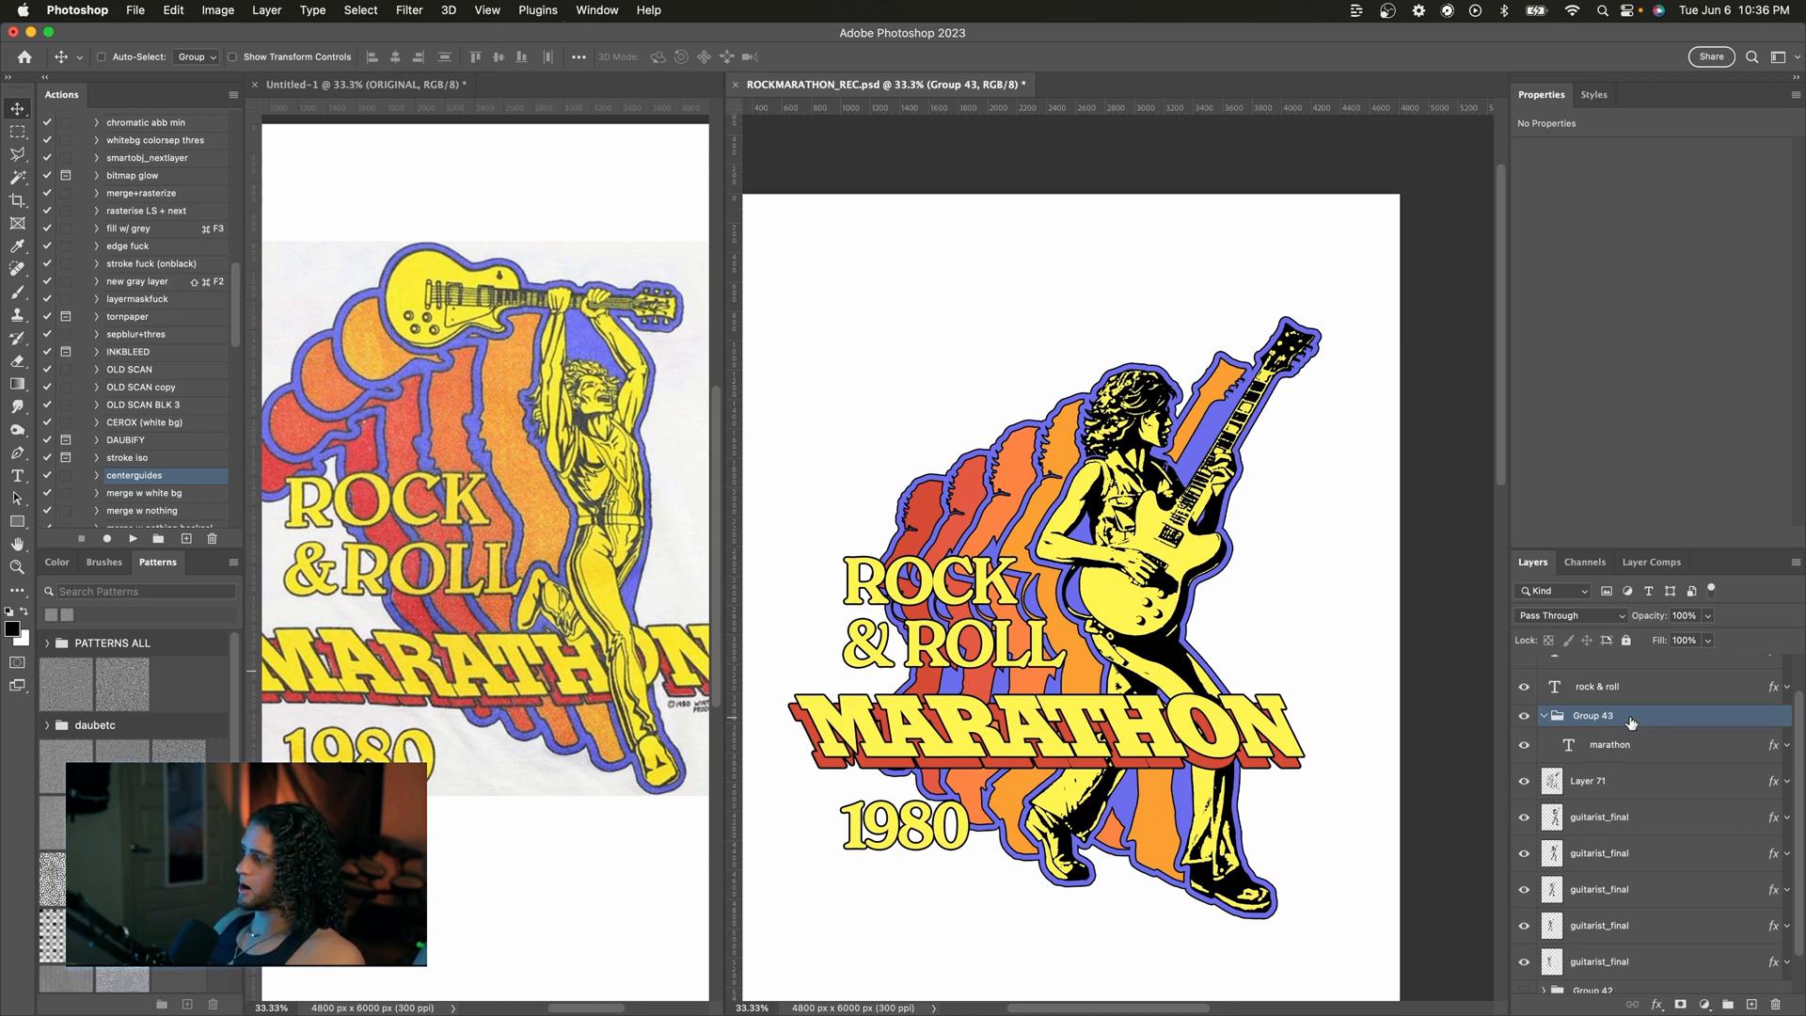
scroll(1613, 776, "down", 1)
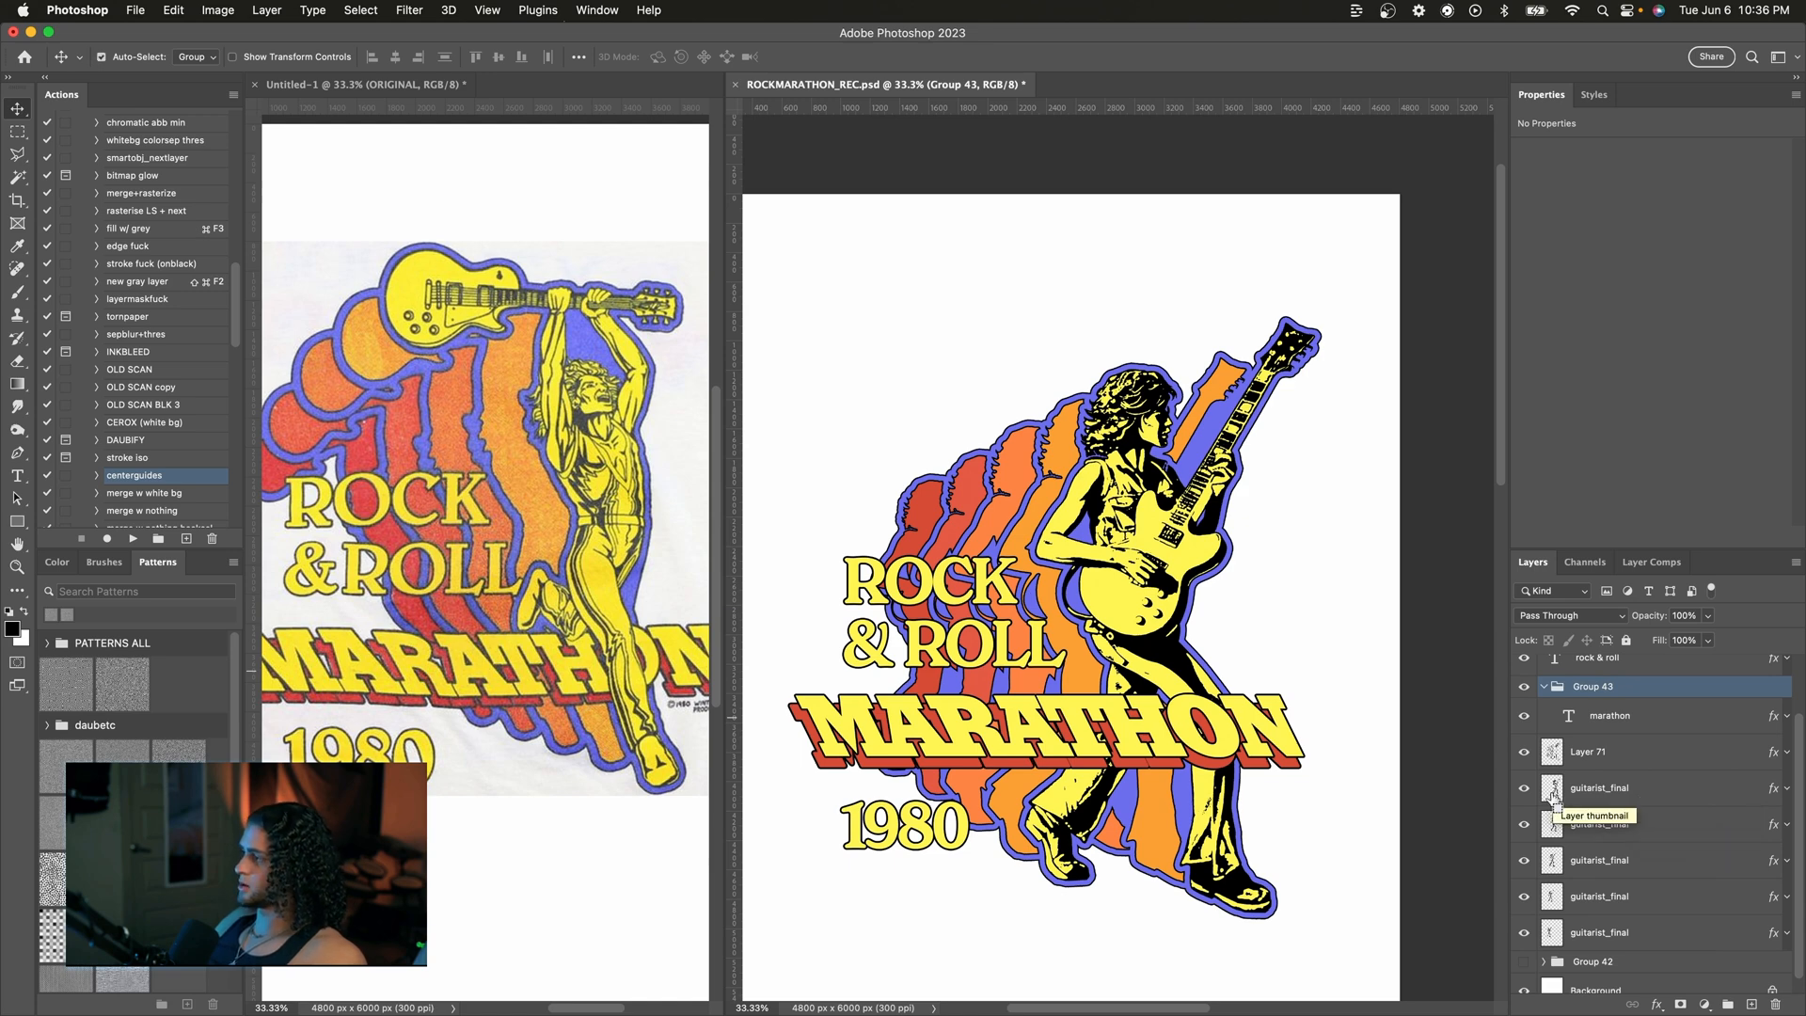
left_click(1556, 795, "super")
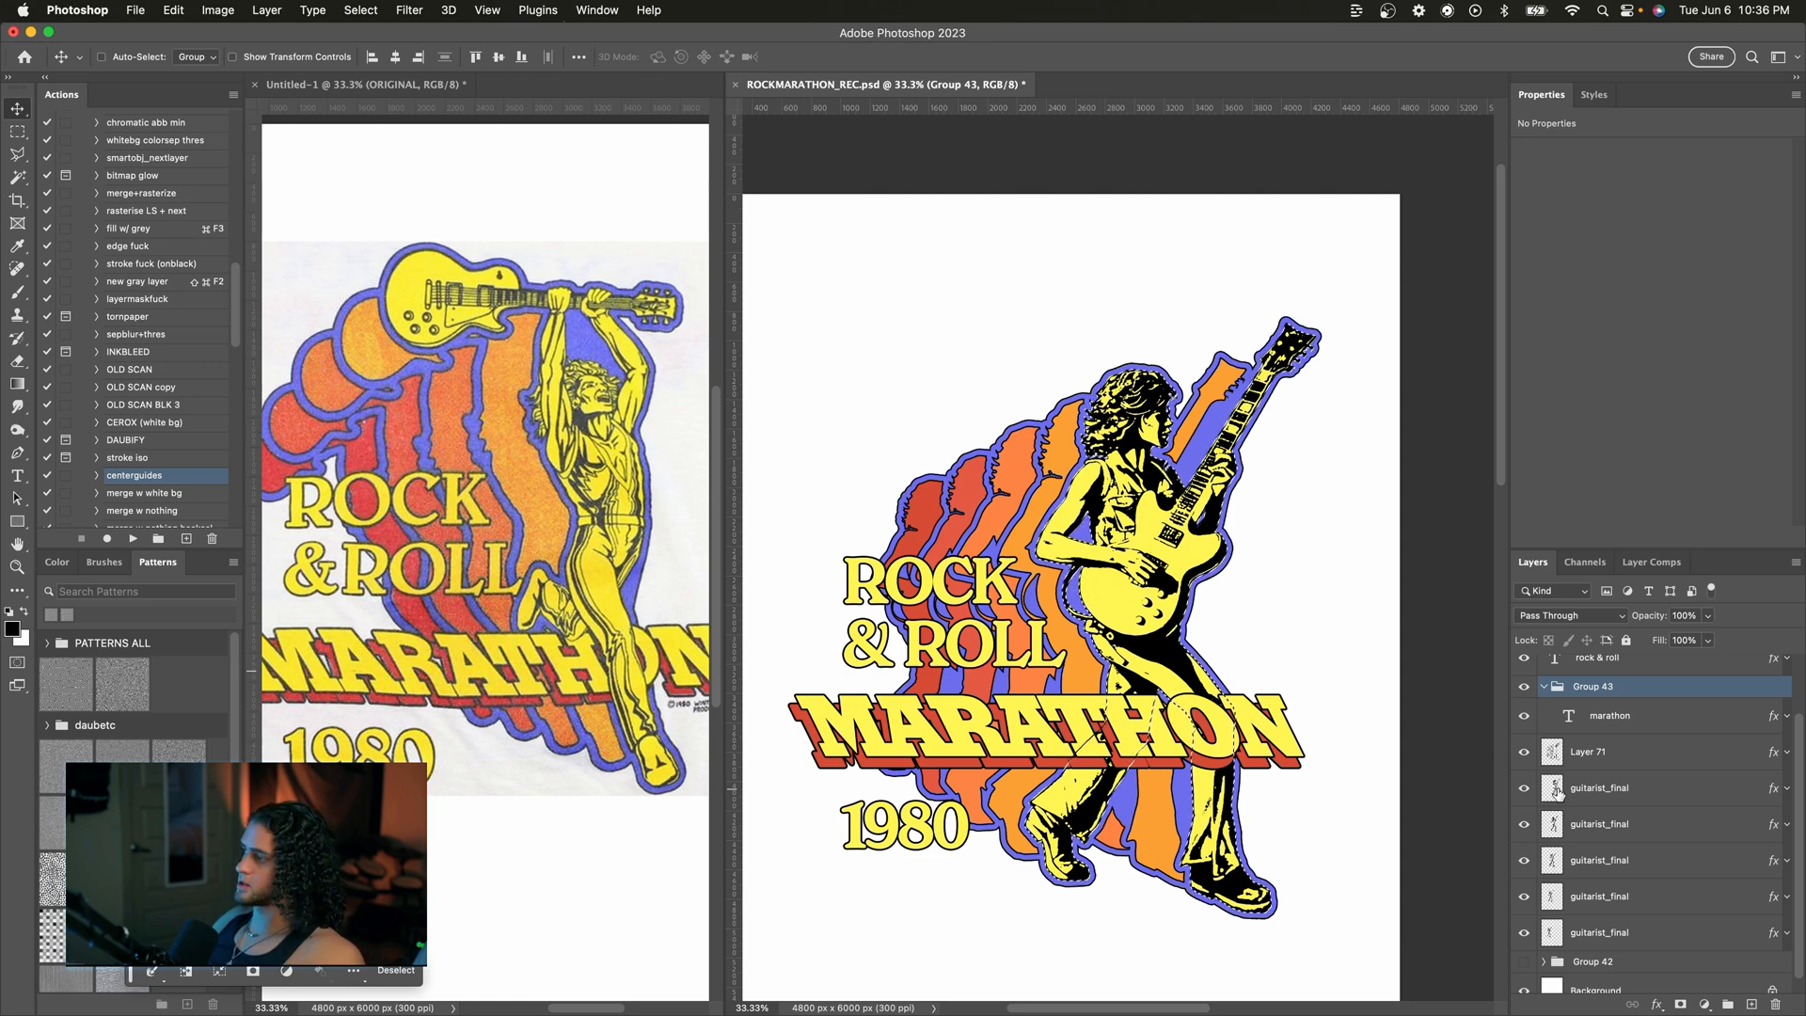
scroll(1599, 752, "up", 1)
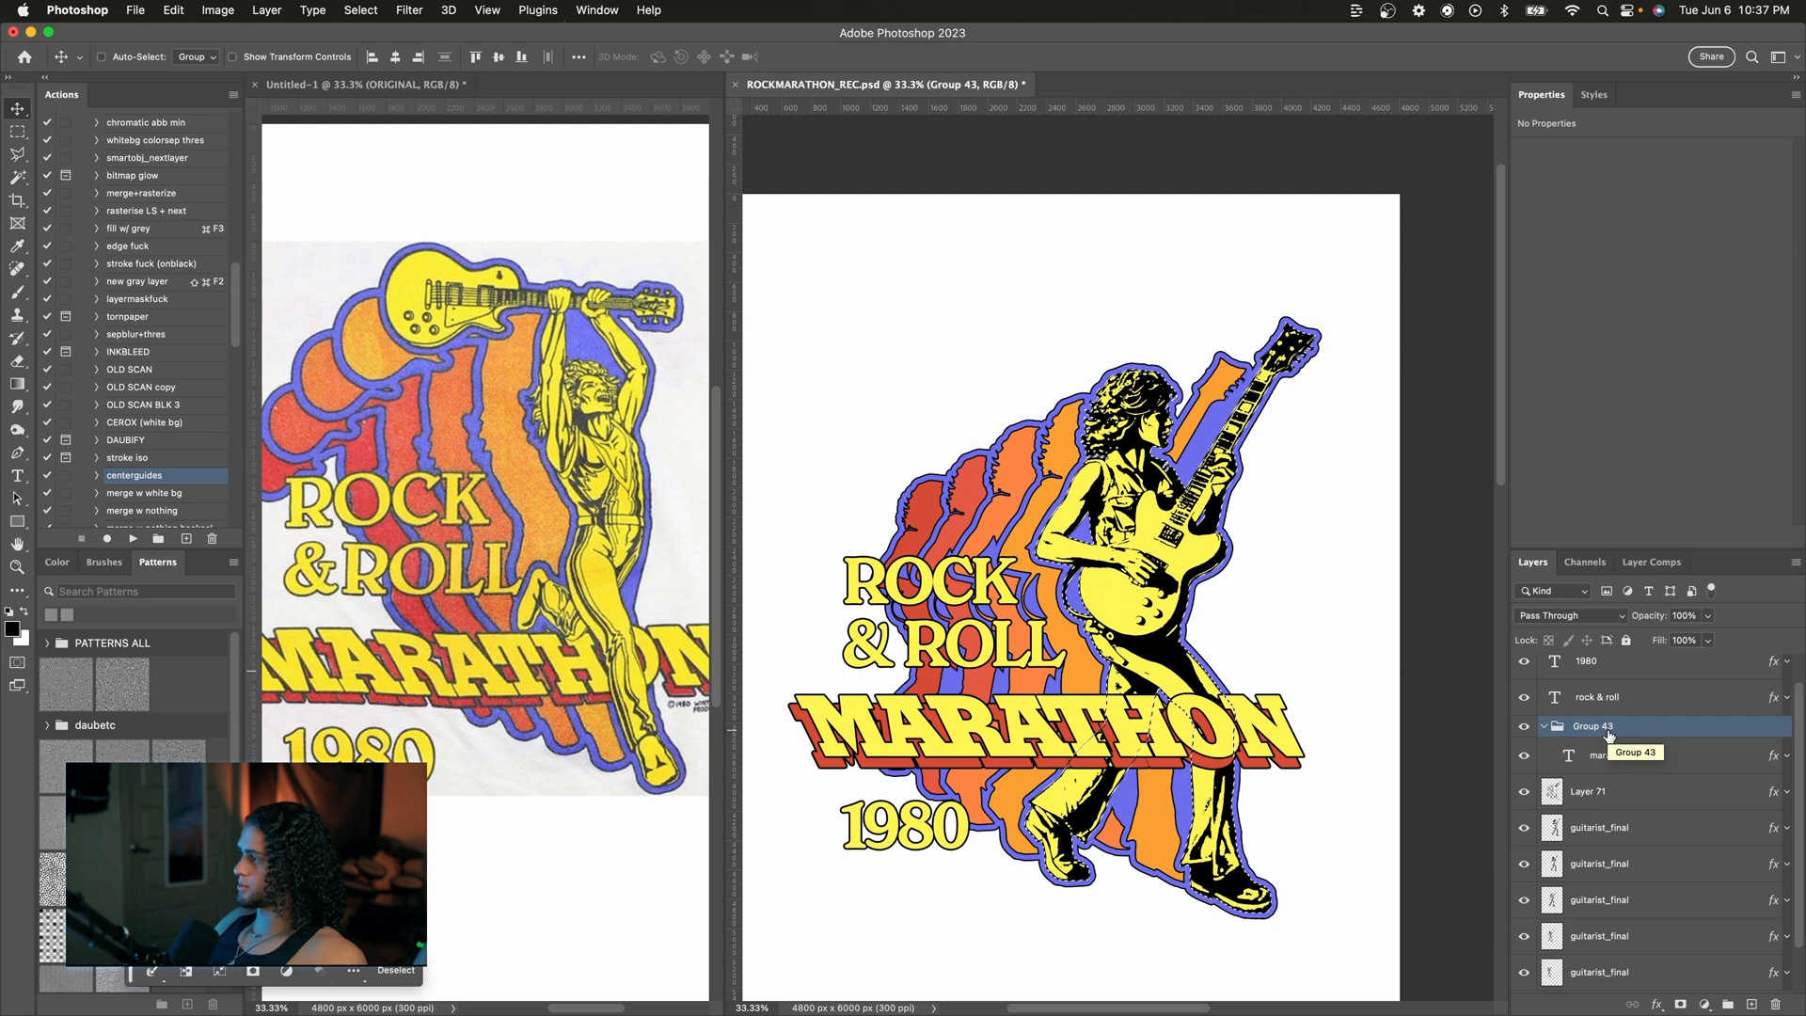
left_click(1678, 1005)
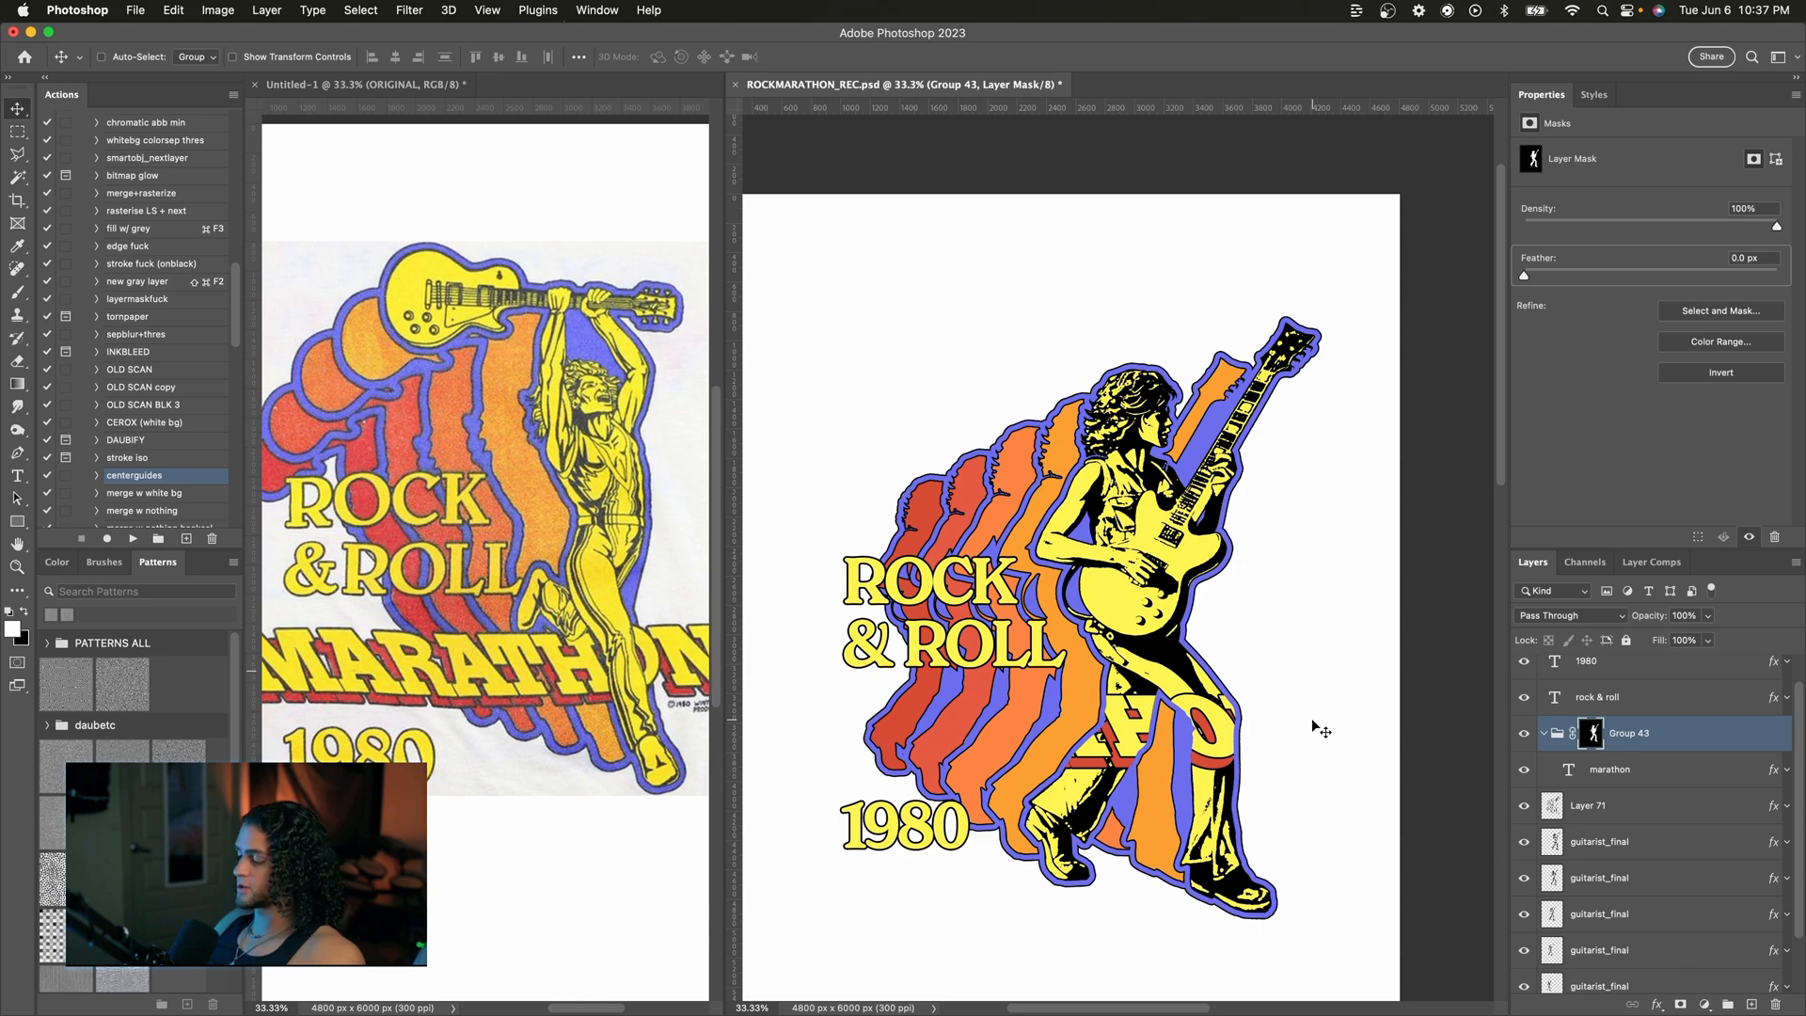
key("super+i")
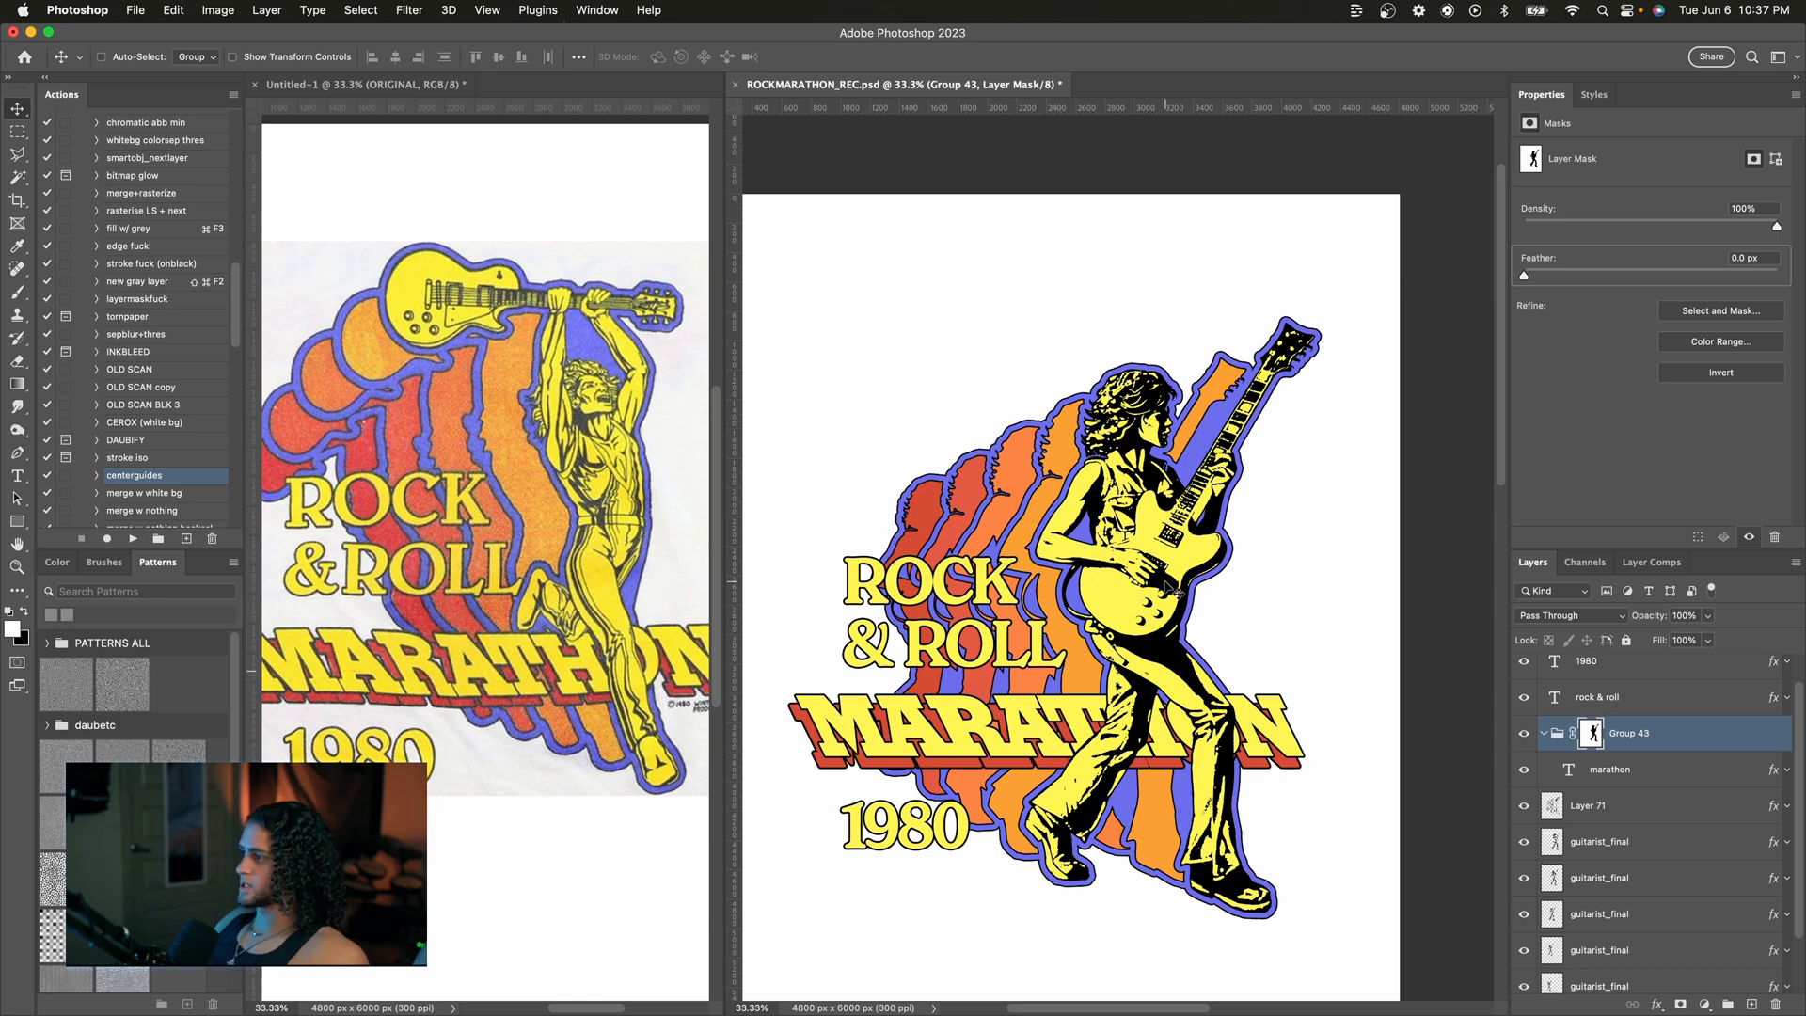
Step: Paint on the MARATHON group's mask with a large white brush near the guitarist's thigh to restore part of the title
key("b")
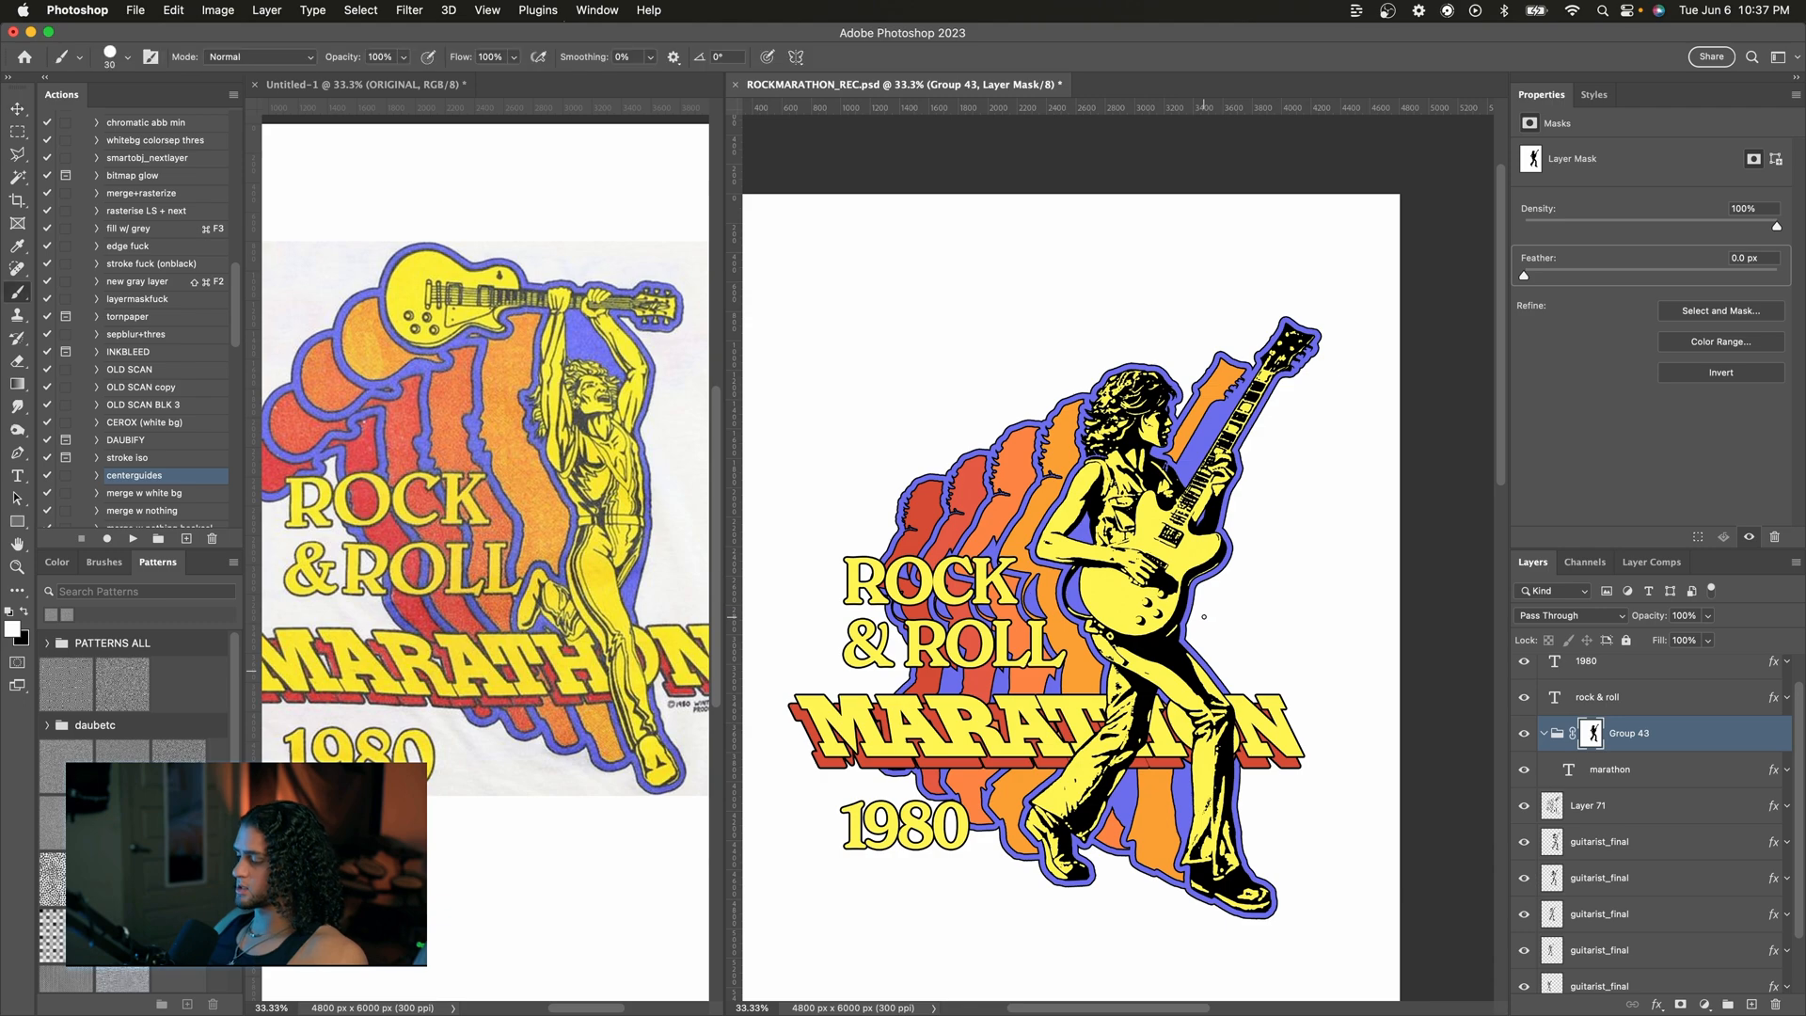
key("]")
key("]")
key("]")
key("]")
key("]")
key("]")
key("]")
key("]")
key("]")
key("]")
key("]")
key("]")
key("super+=")
scroll(1204, 617, "down", 3)
scroll(1204, 616, "down", 1)
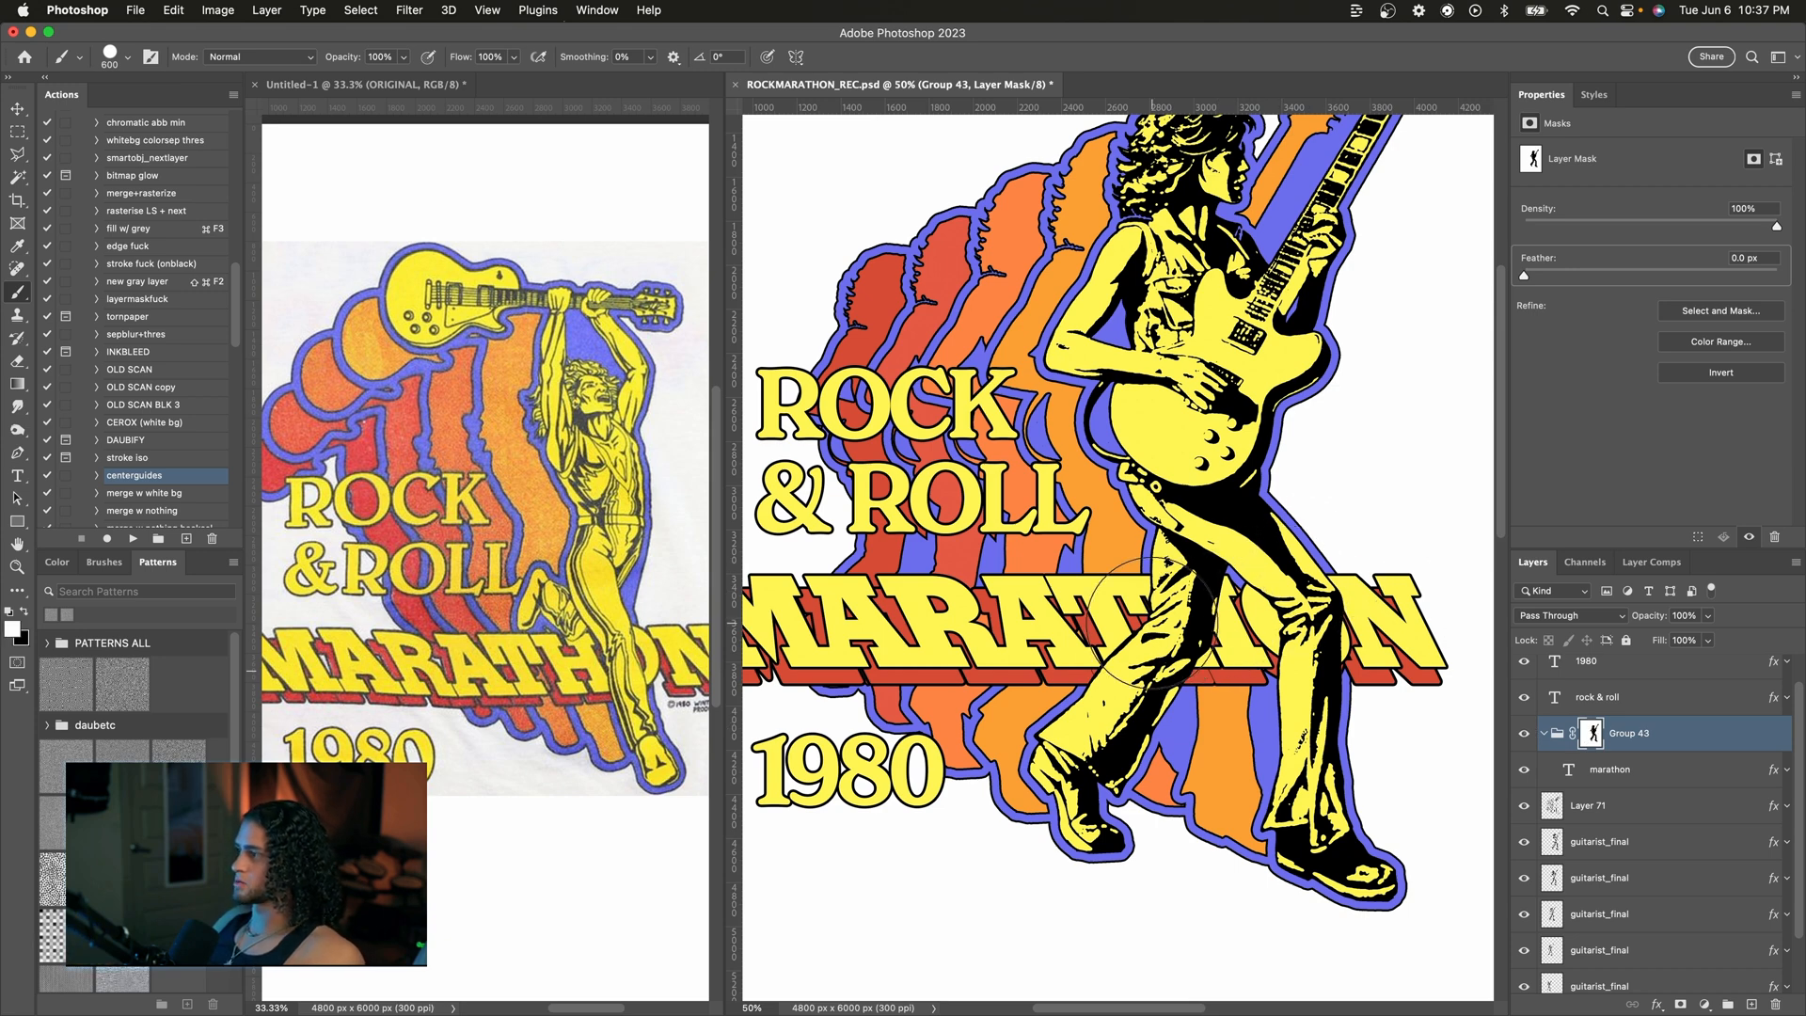
left_click_drag(1152, 623, 1174, 623)
key("[")
key("[")
key("[")
key("[")
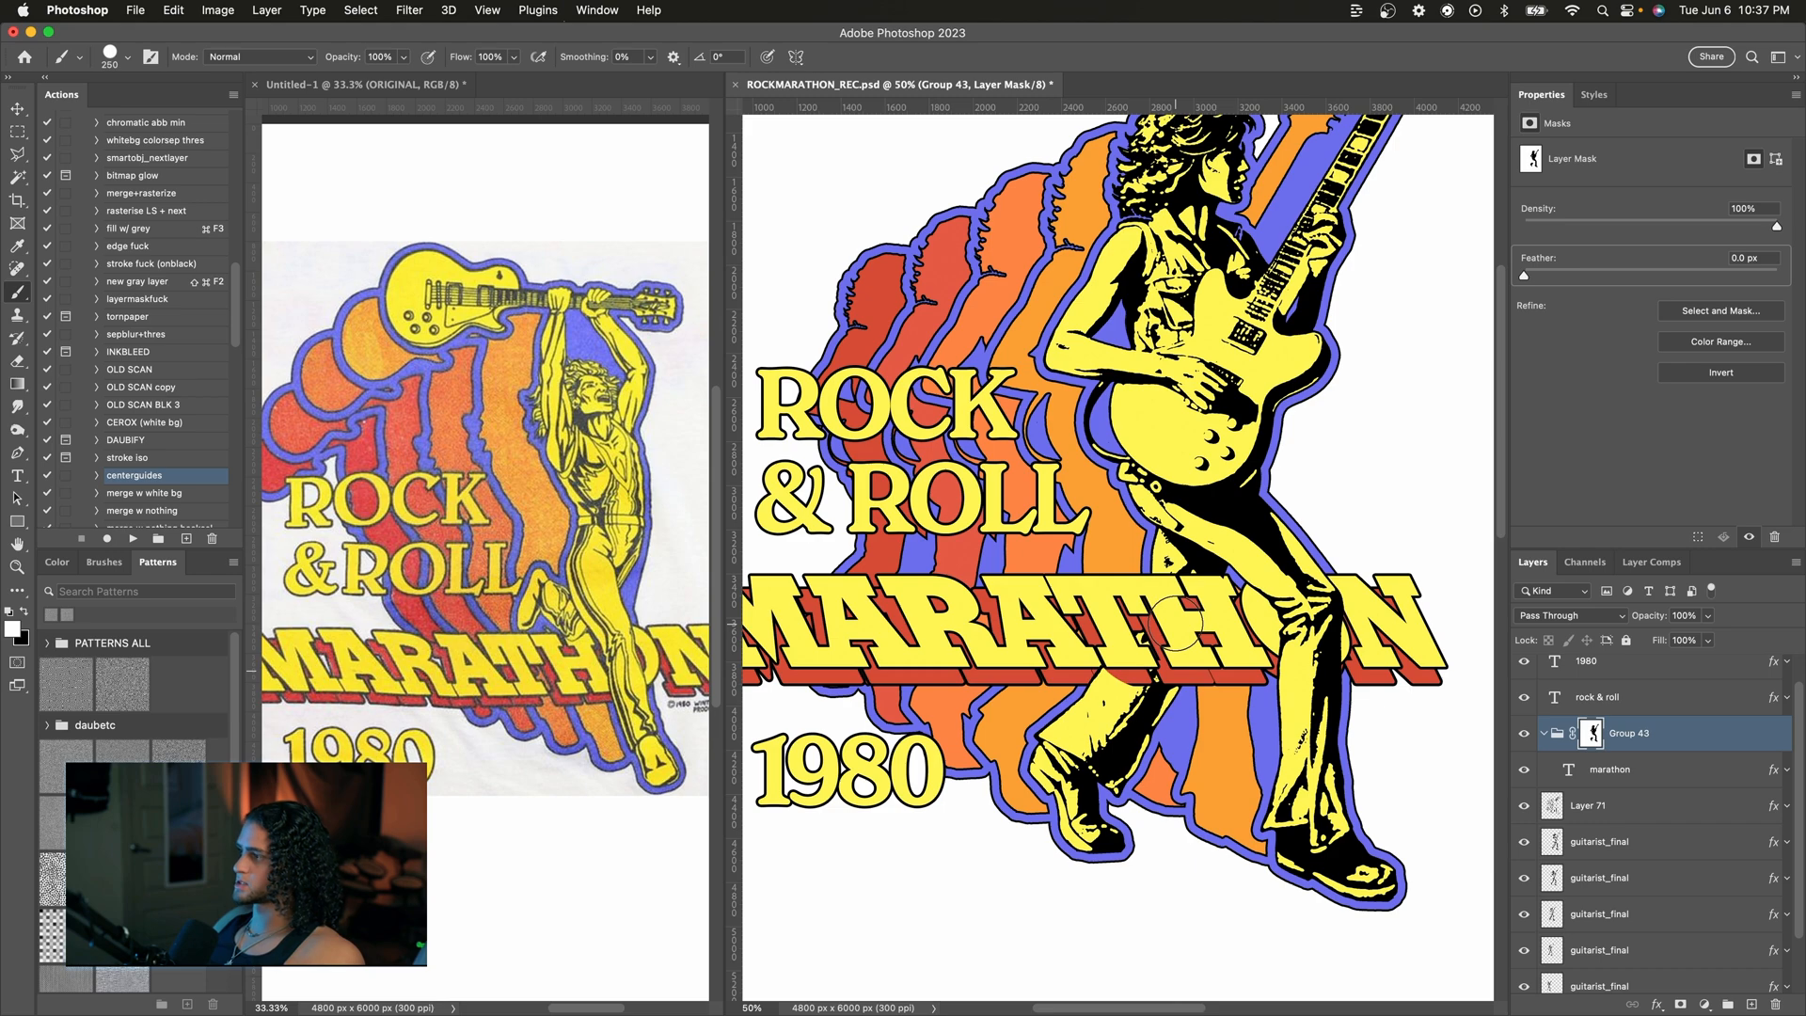
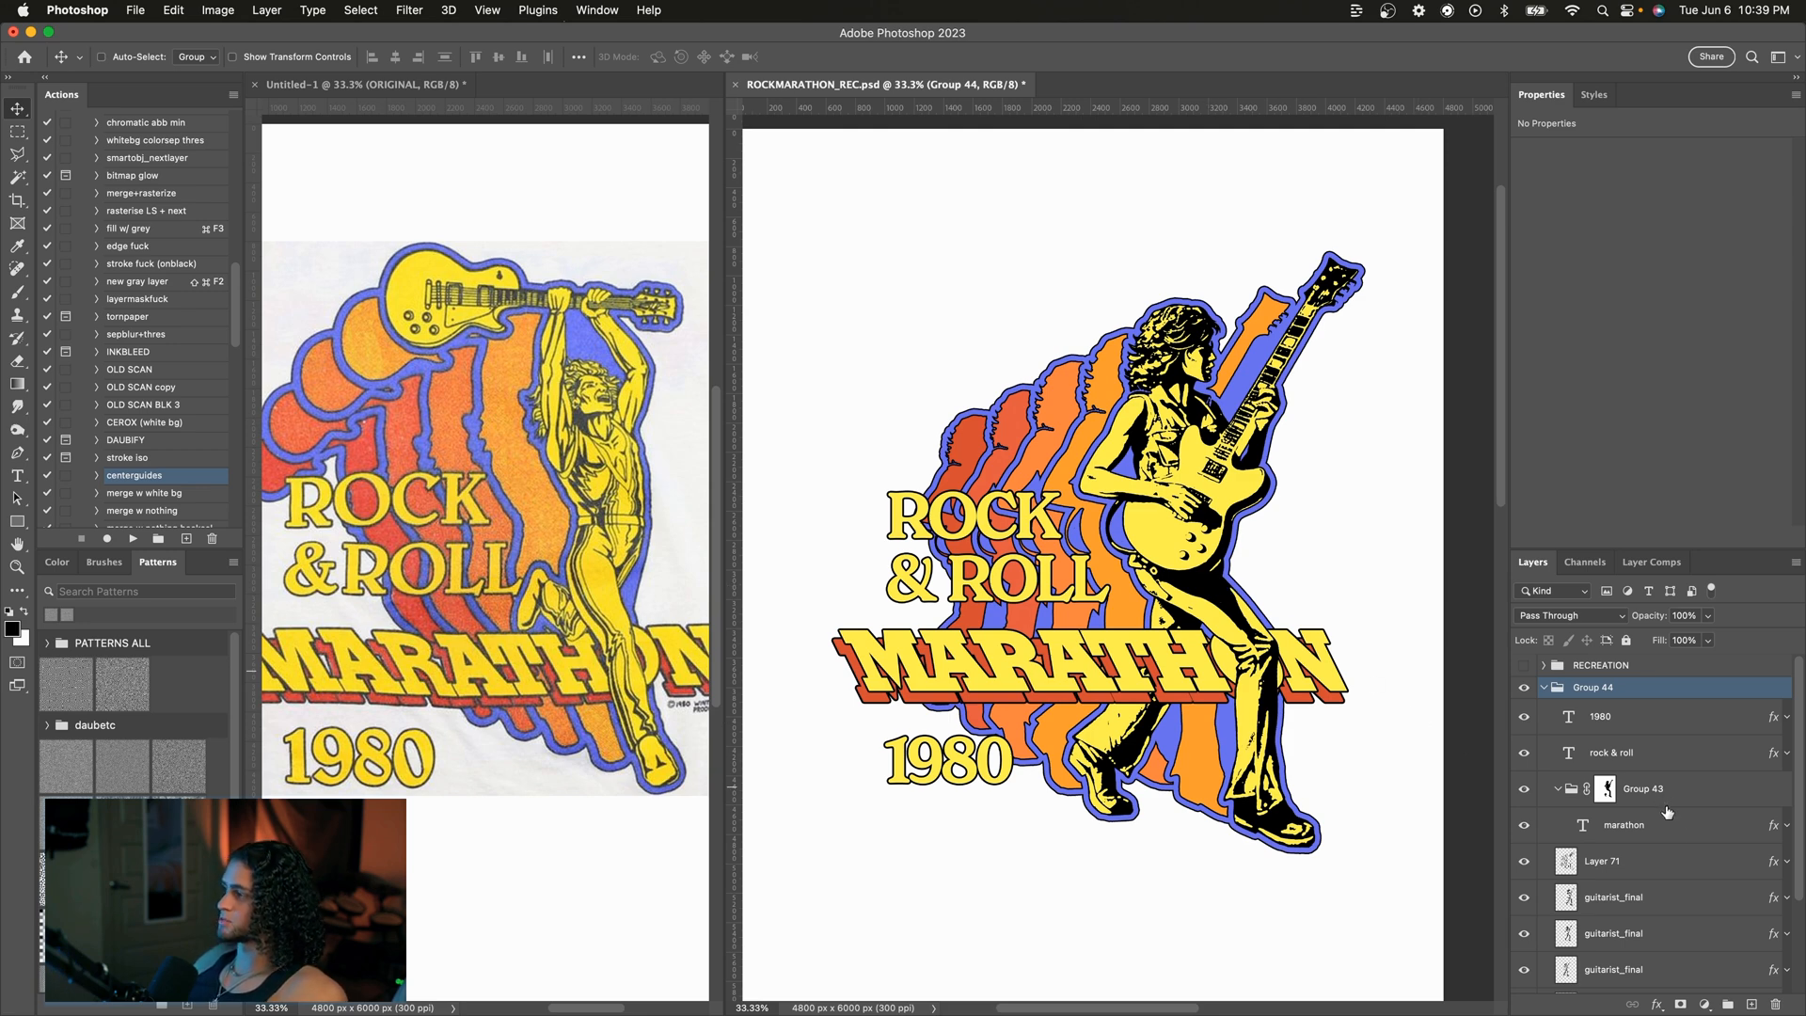
Step: Add a third drop shadow to the marathon text layer and set its distance to 81 px
left_click(1599, 827)
double_click(1688, 830)
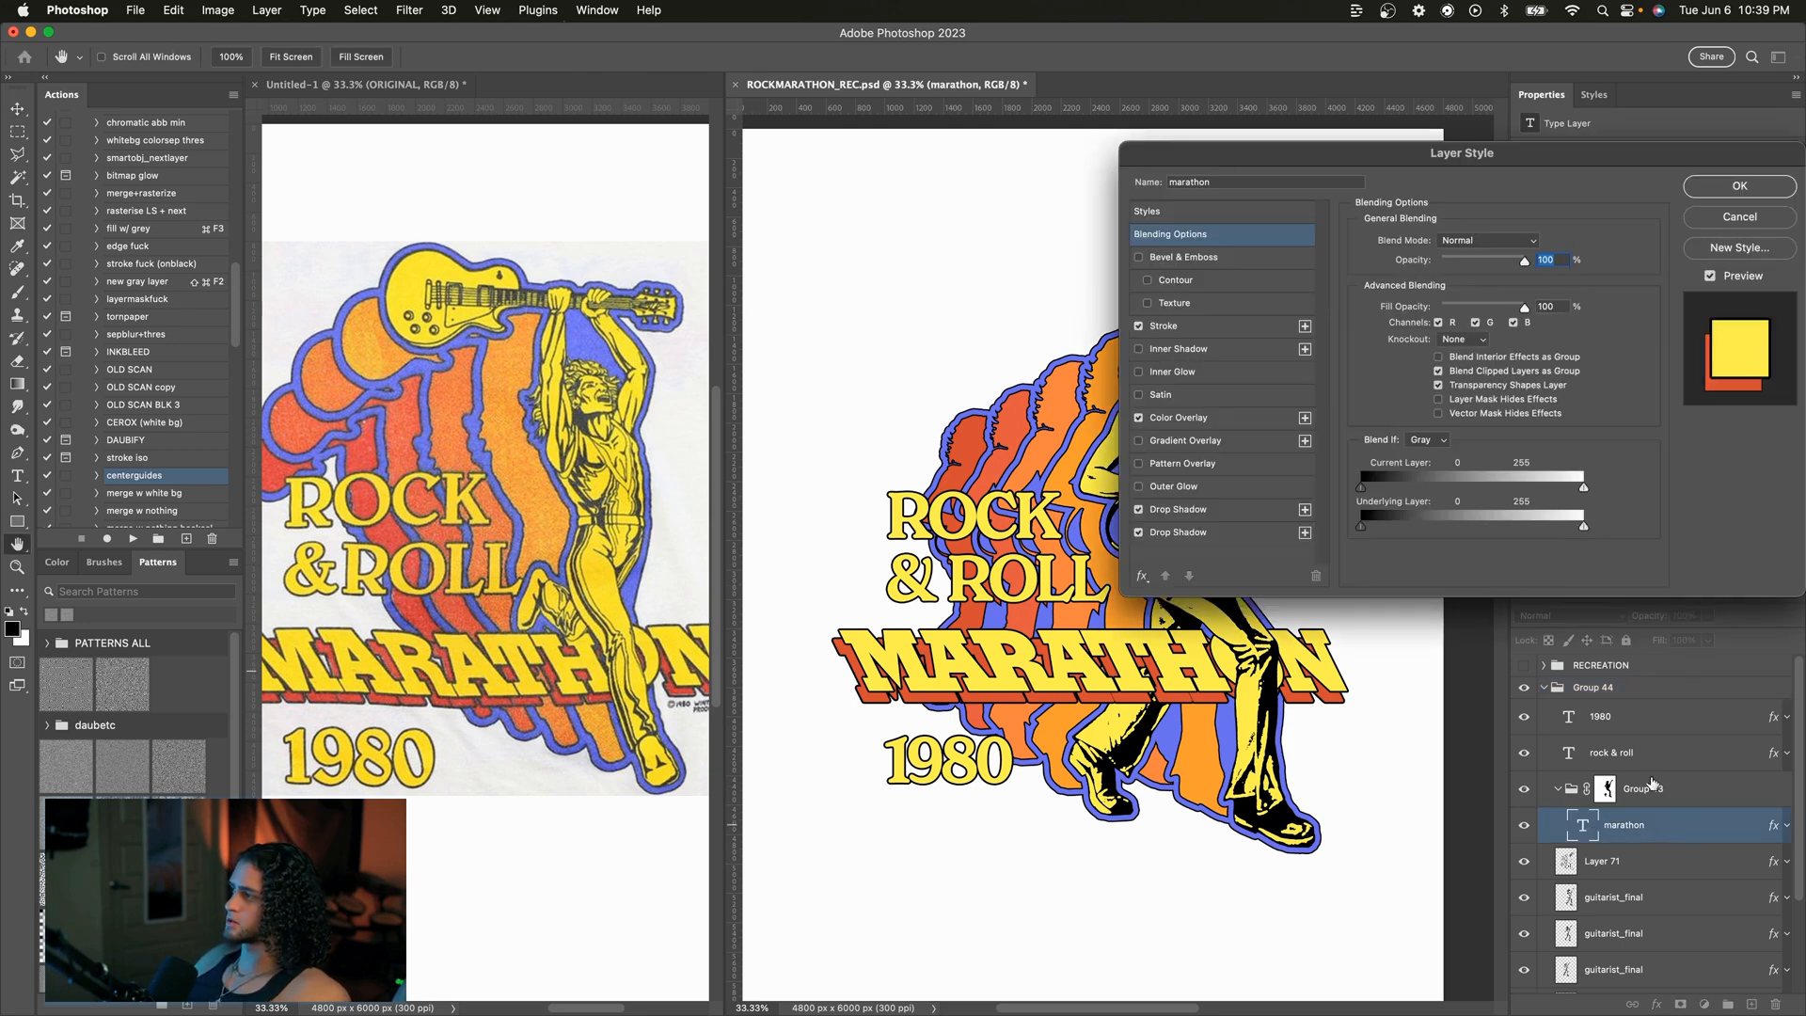
left_click(1336, 505)
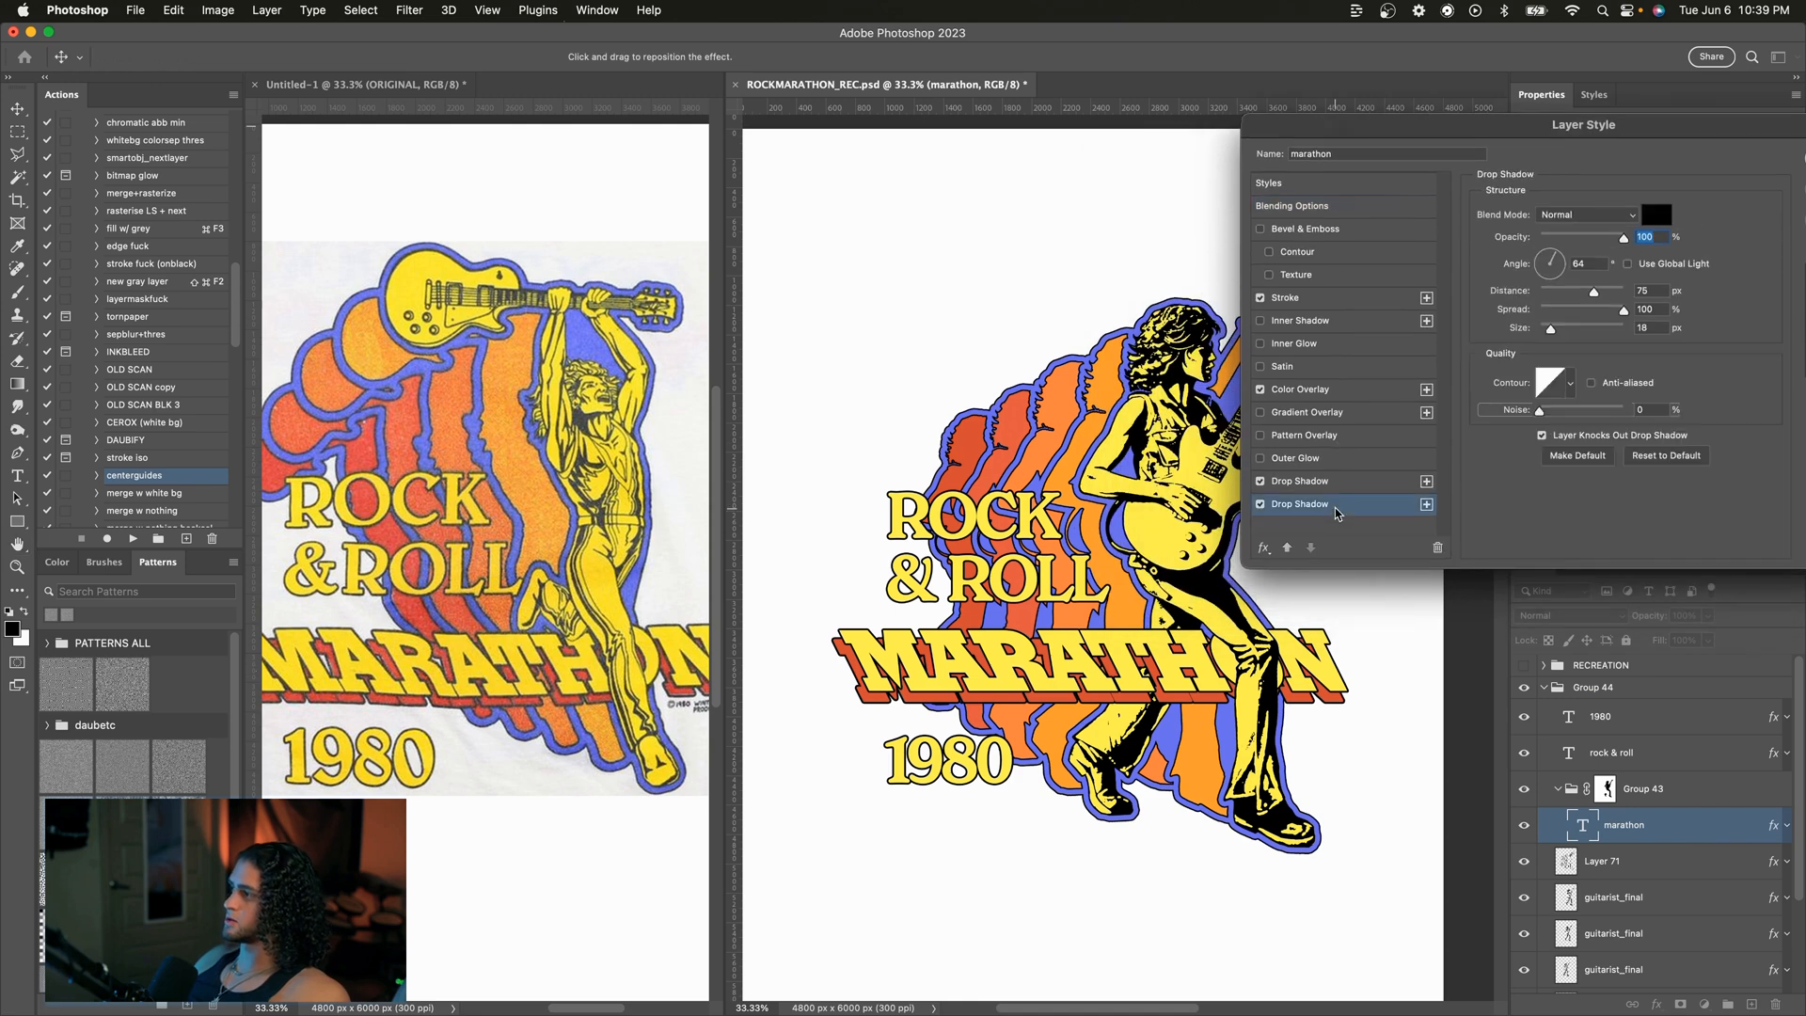
left_click(1427, 505)
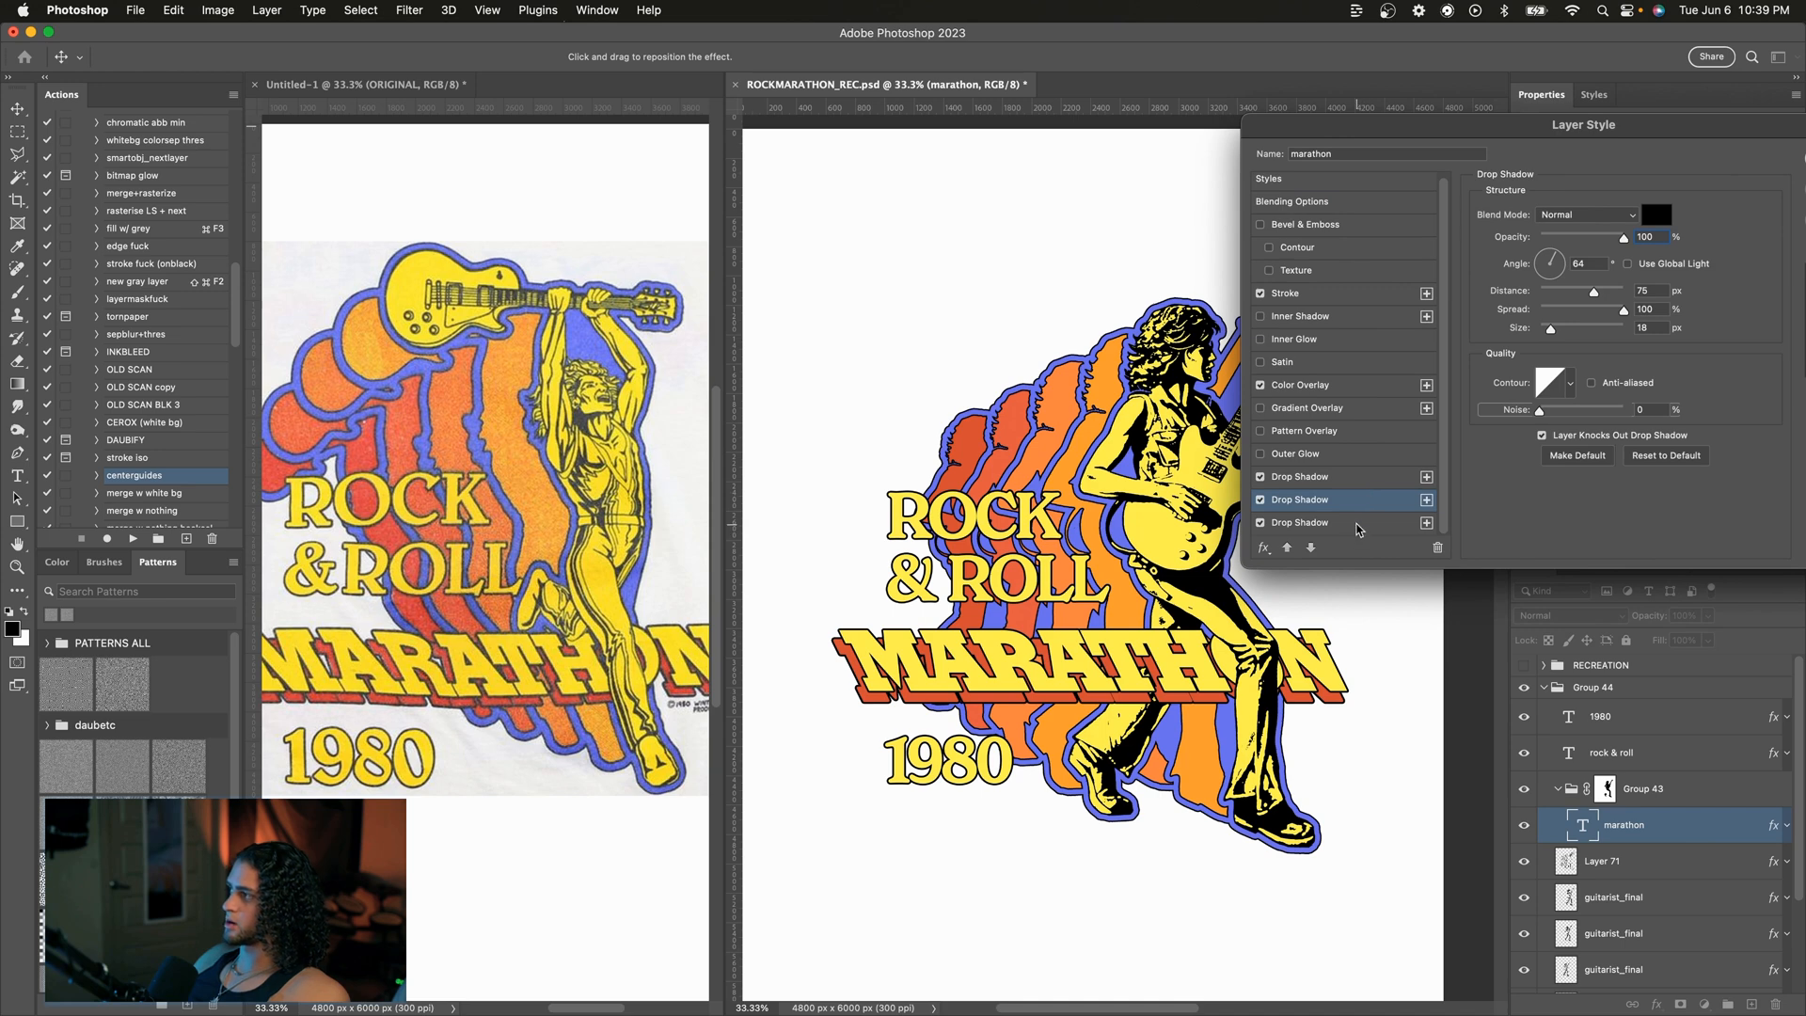
left_click_drag(1472, 129, 1439, 129)
left_click_drag(1559, 292, 1566, 296)
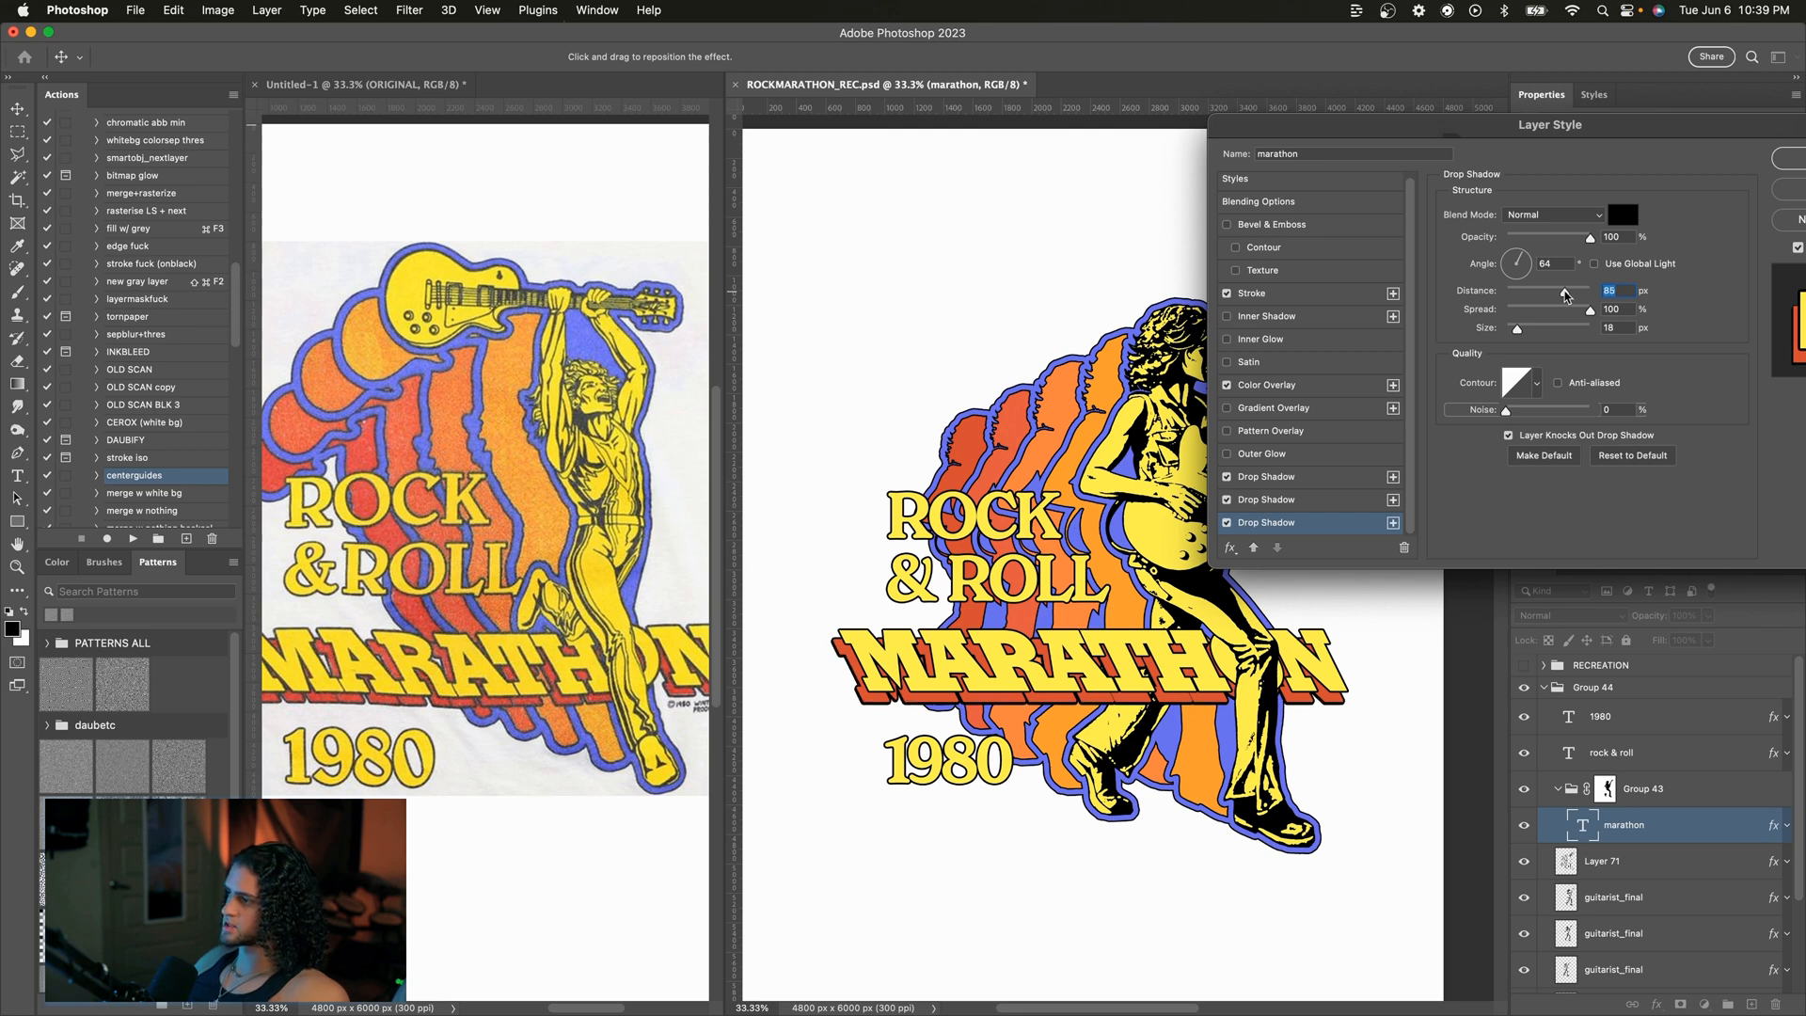
left_click_drag(1566, 295, 1564, 297)
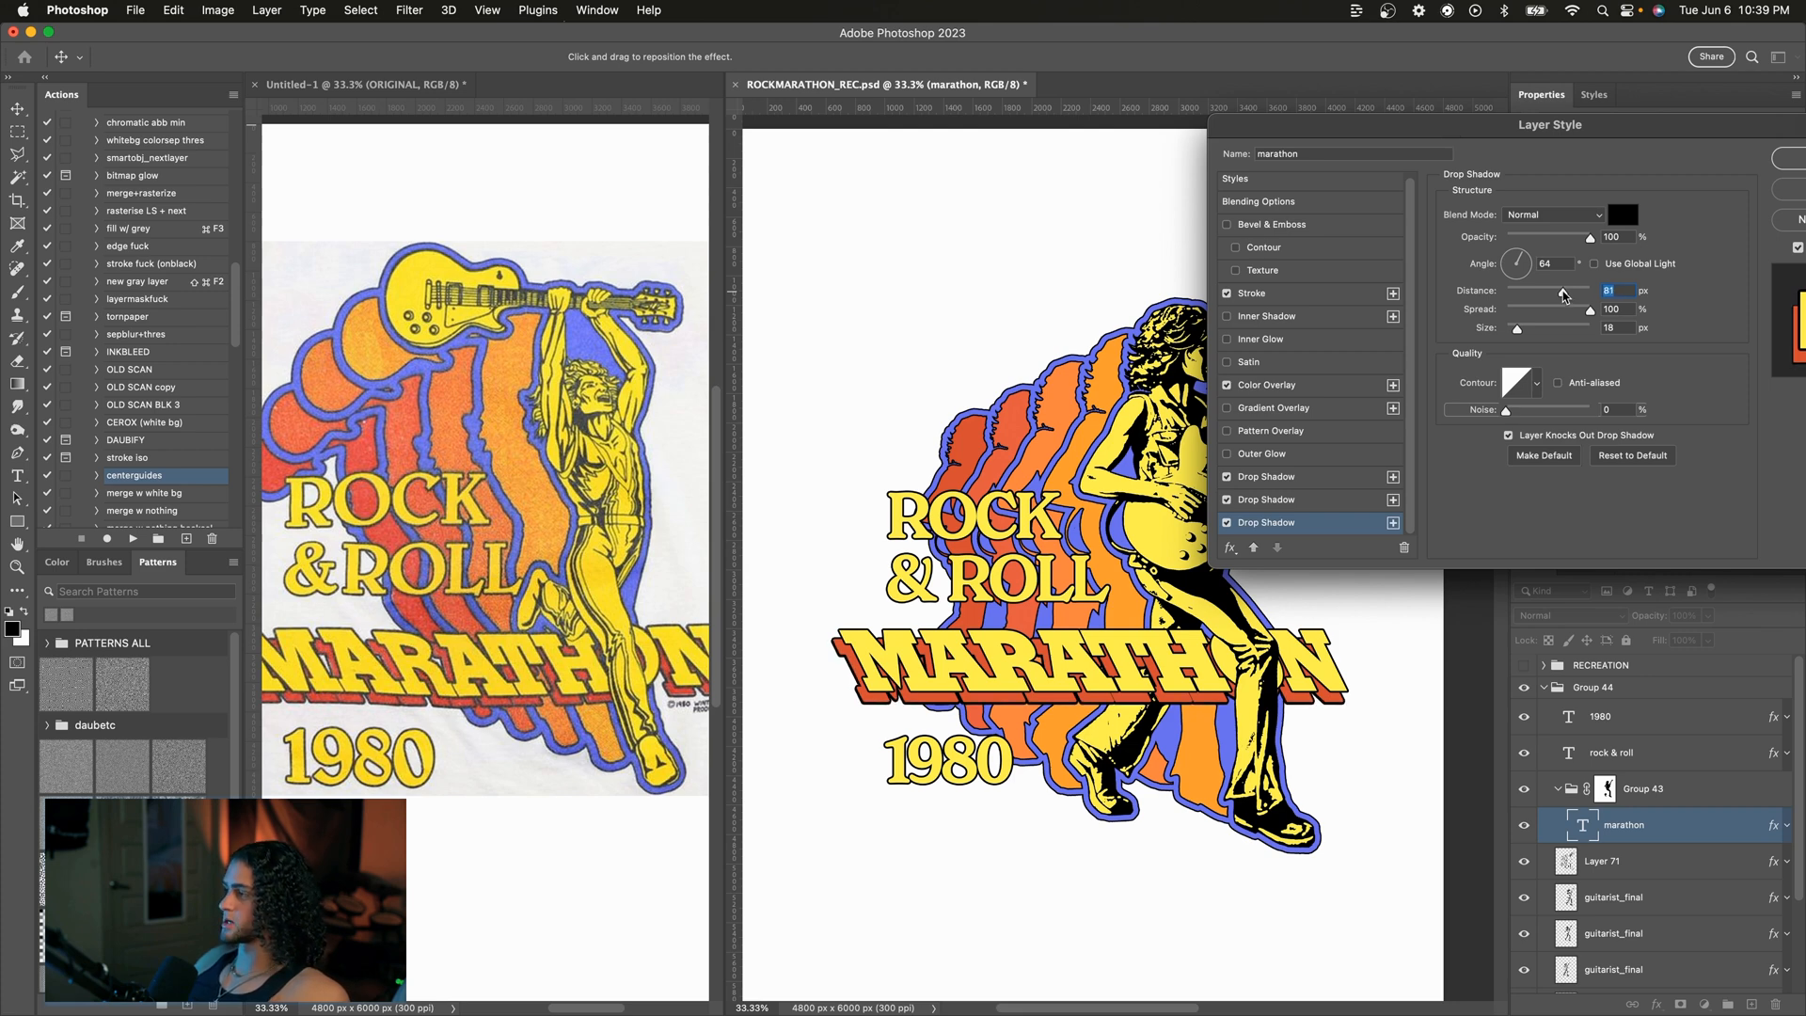
left_click_drag(1582, 120, 1283, 177)
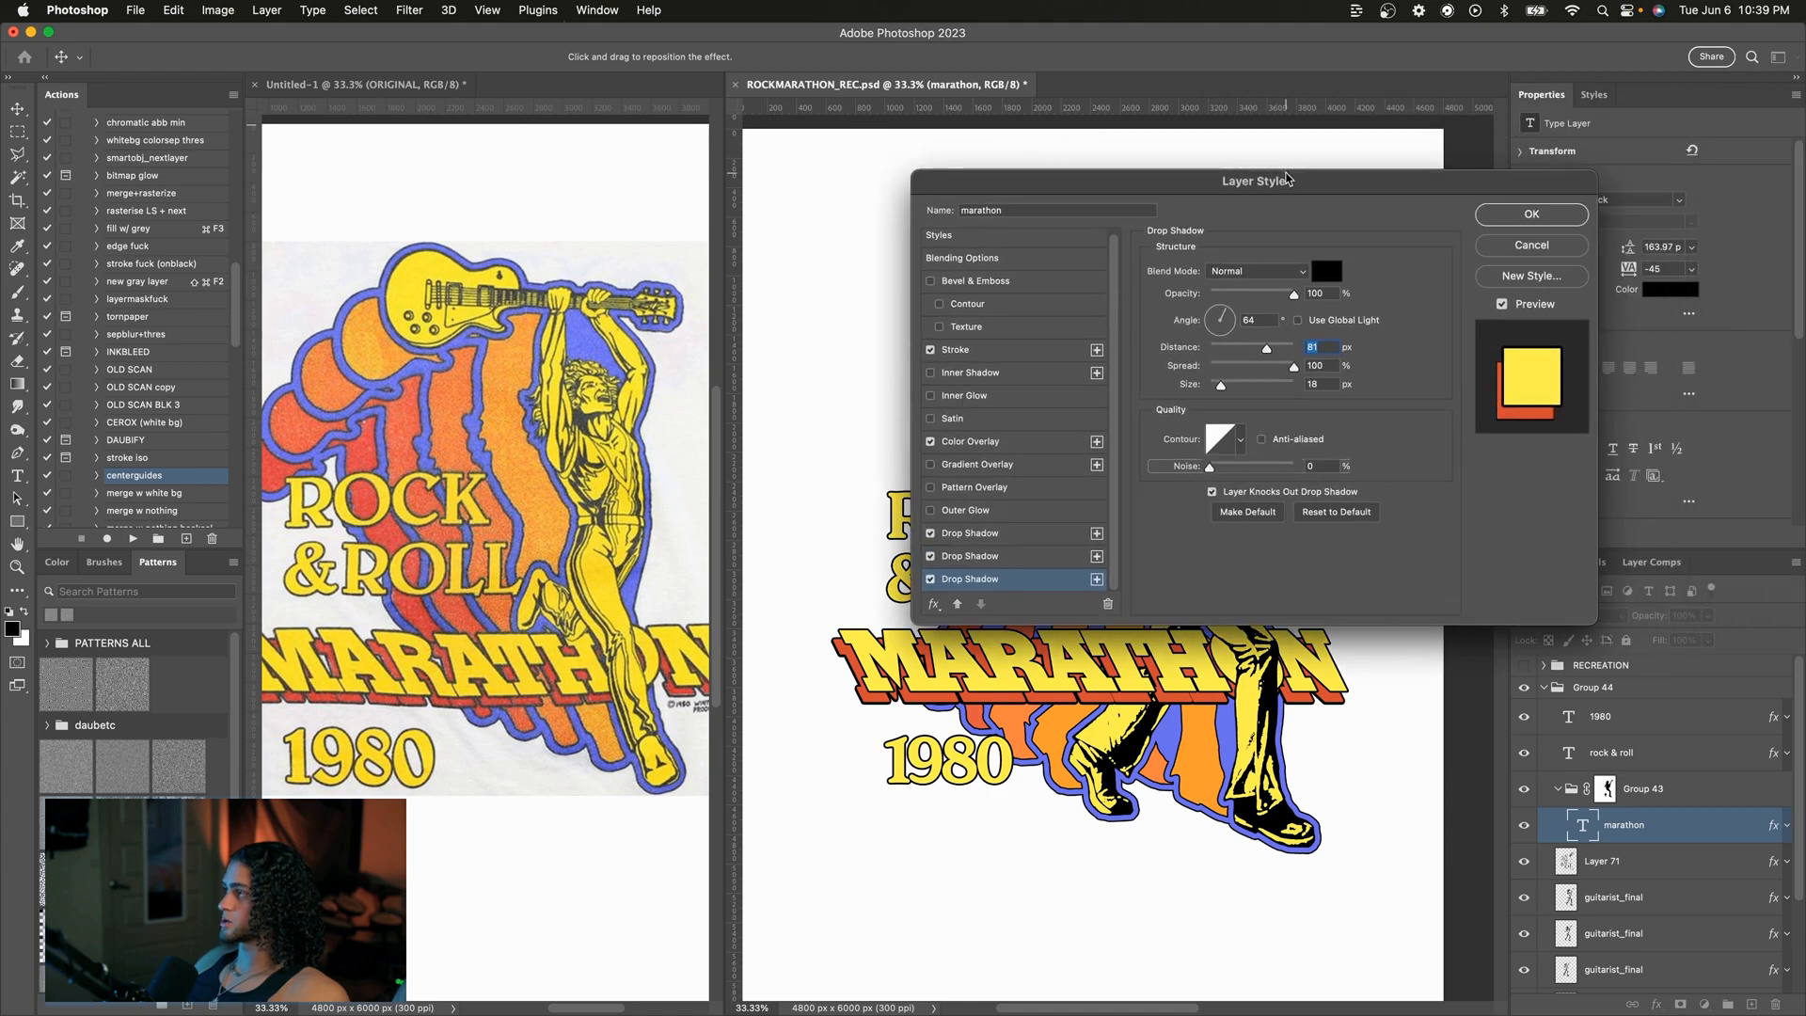
left_click(1510, 222)
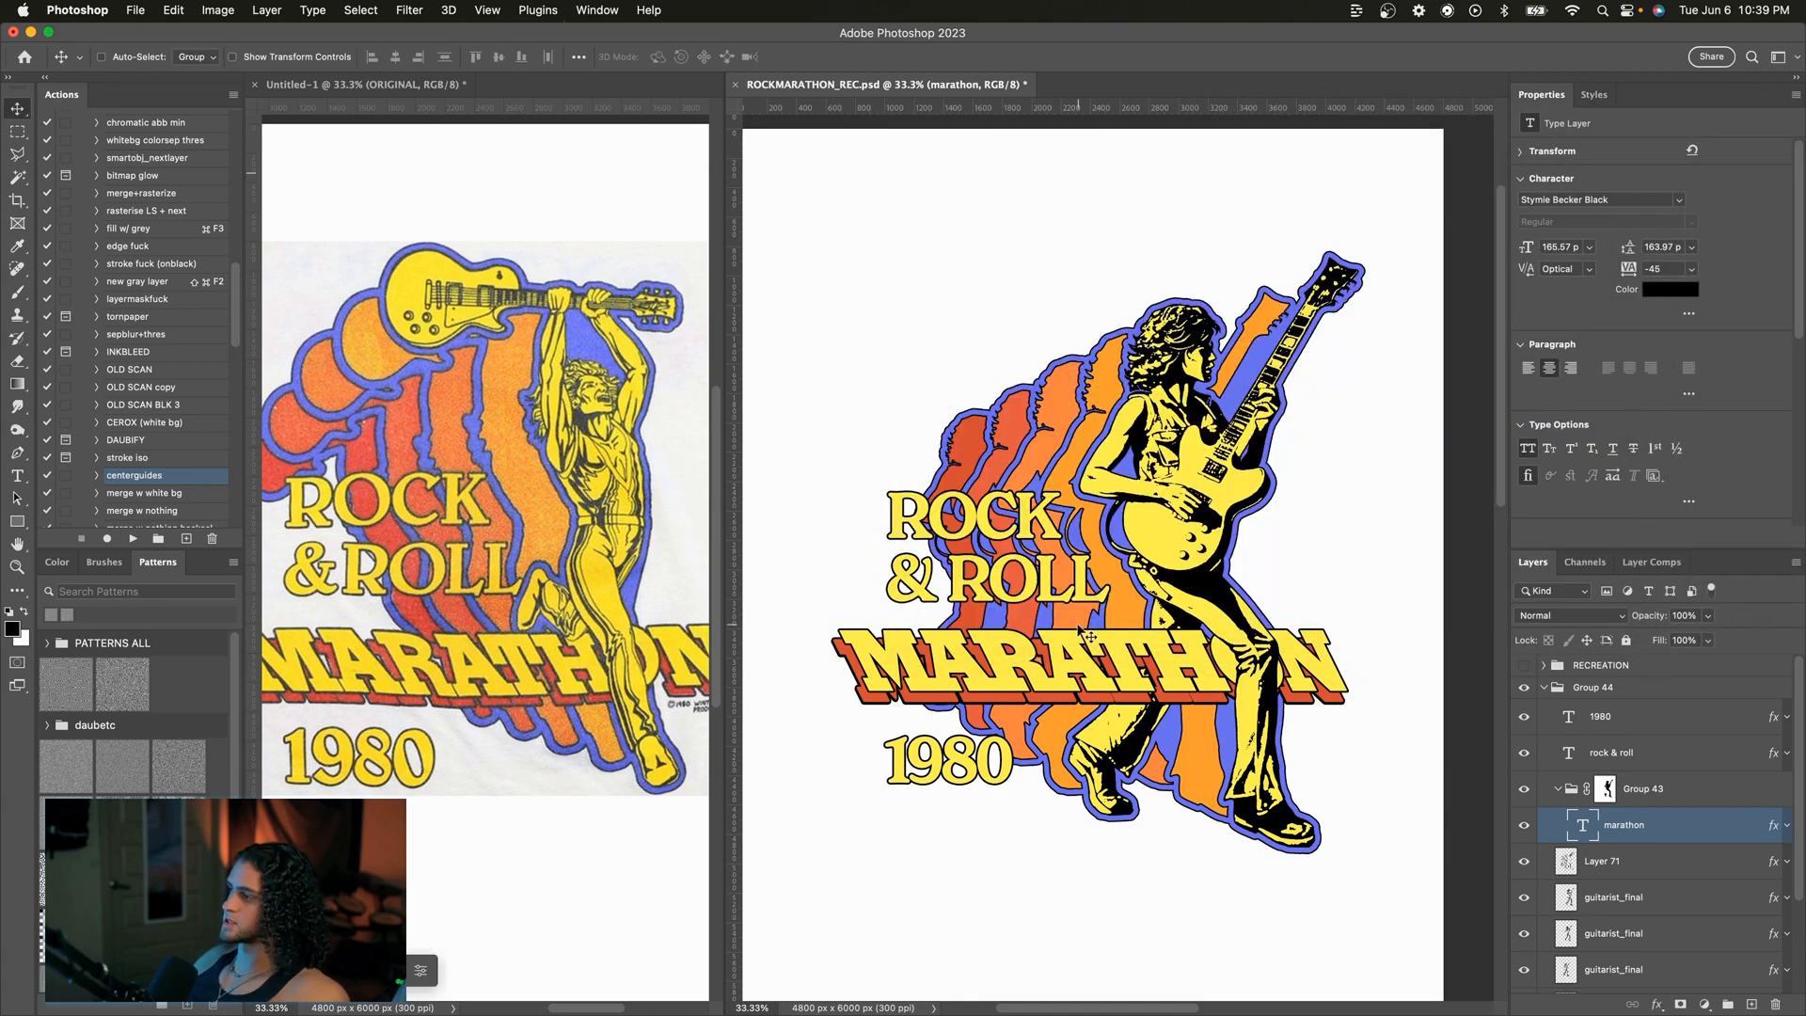
Step: Enable the rock & roll layer's second drop shadow with a 92° angle, 17 px distance and size 0
key("super+equal")
scroll(1086, 636, "down", 1)
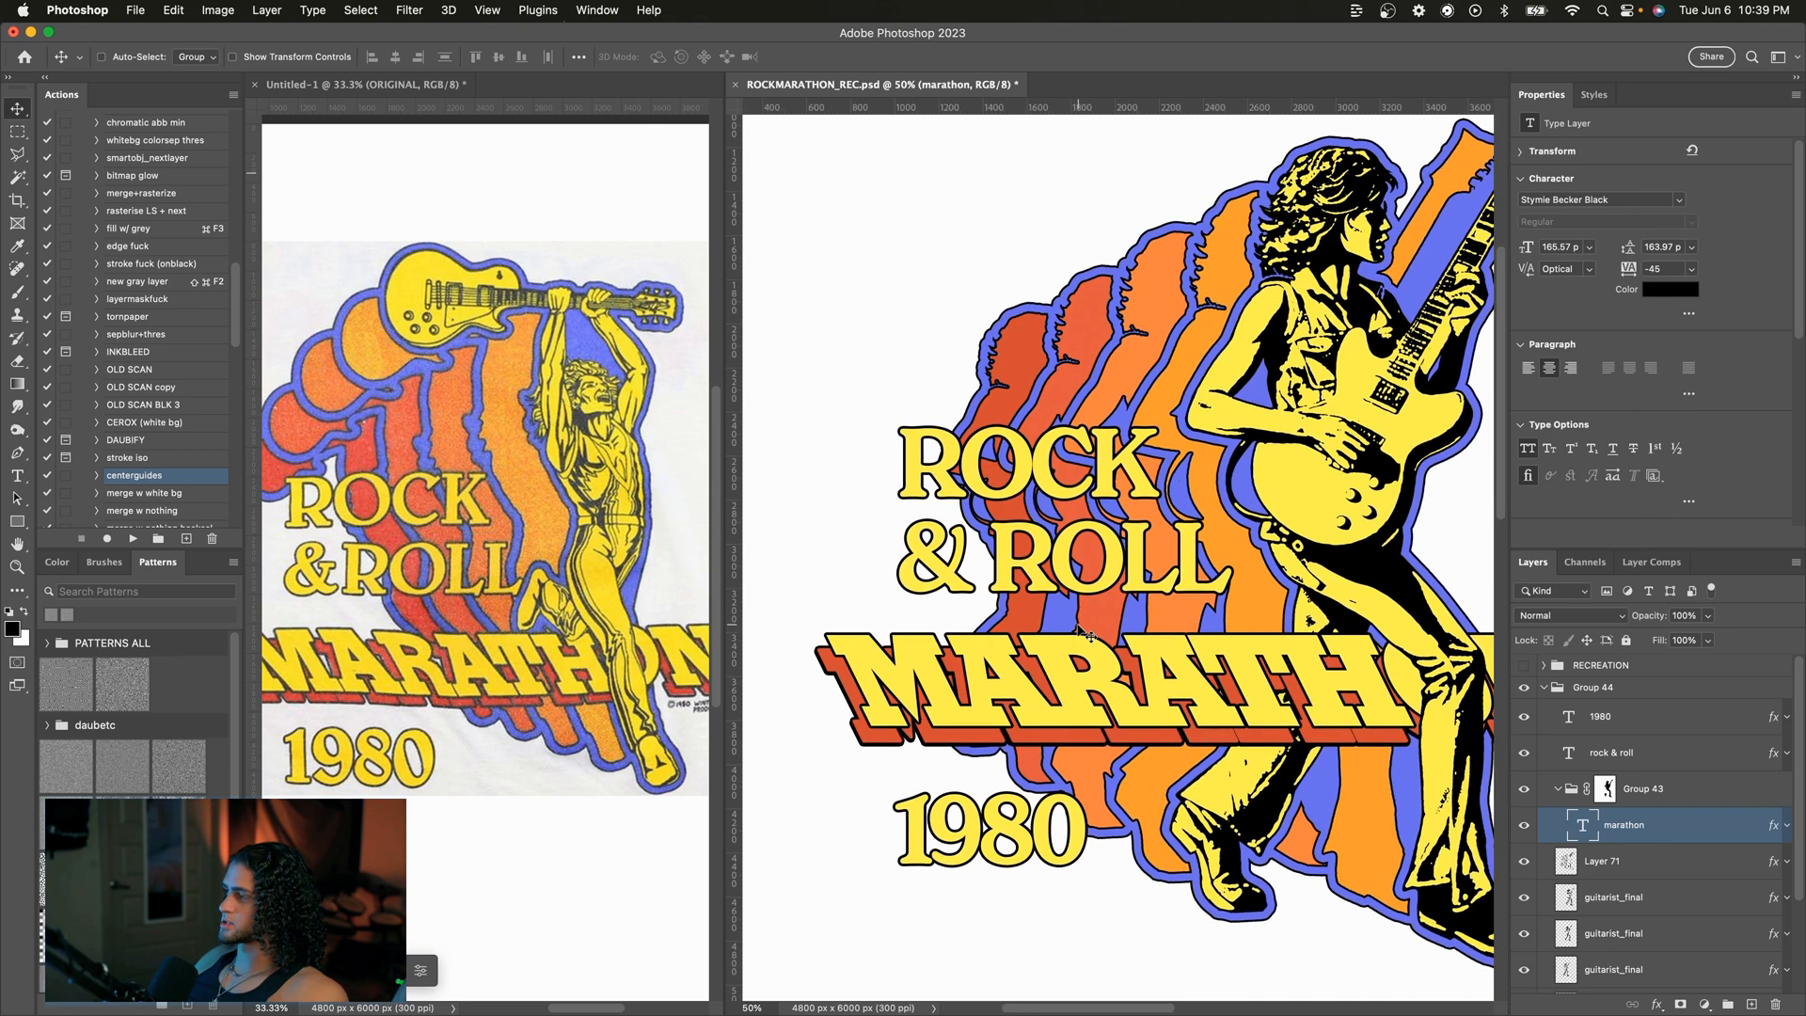
double_click(1651, 750)
left_click_drag(1065, 179, 1375, 123)
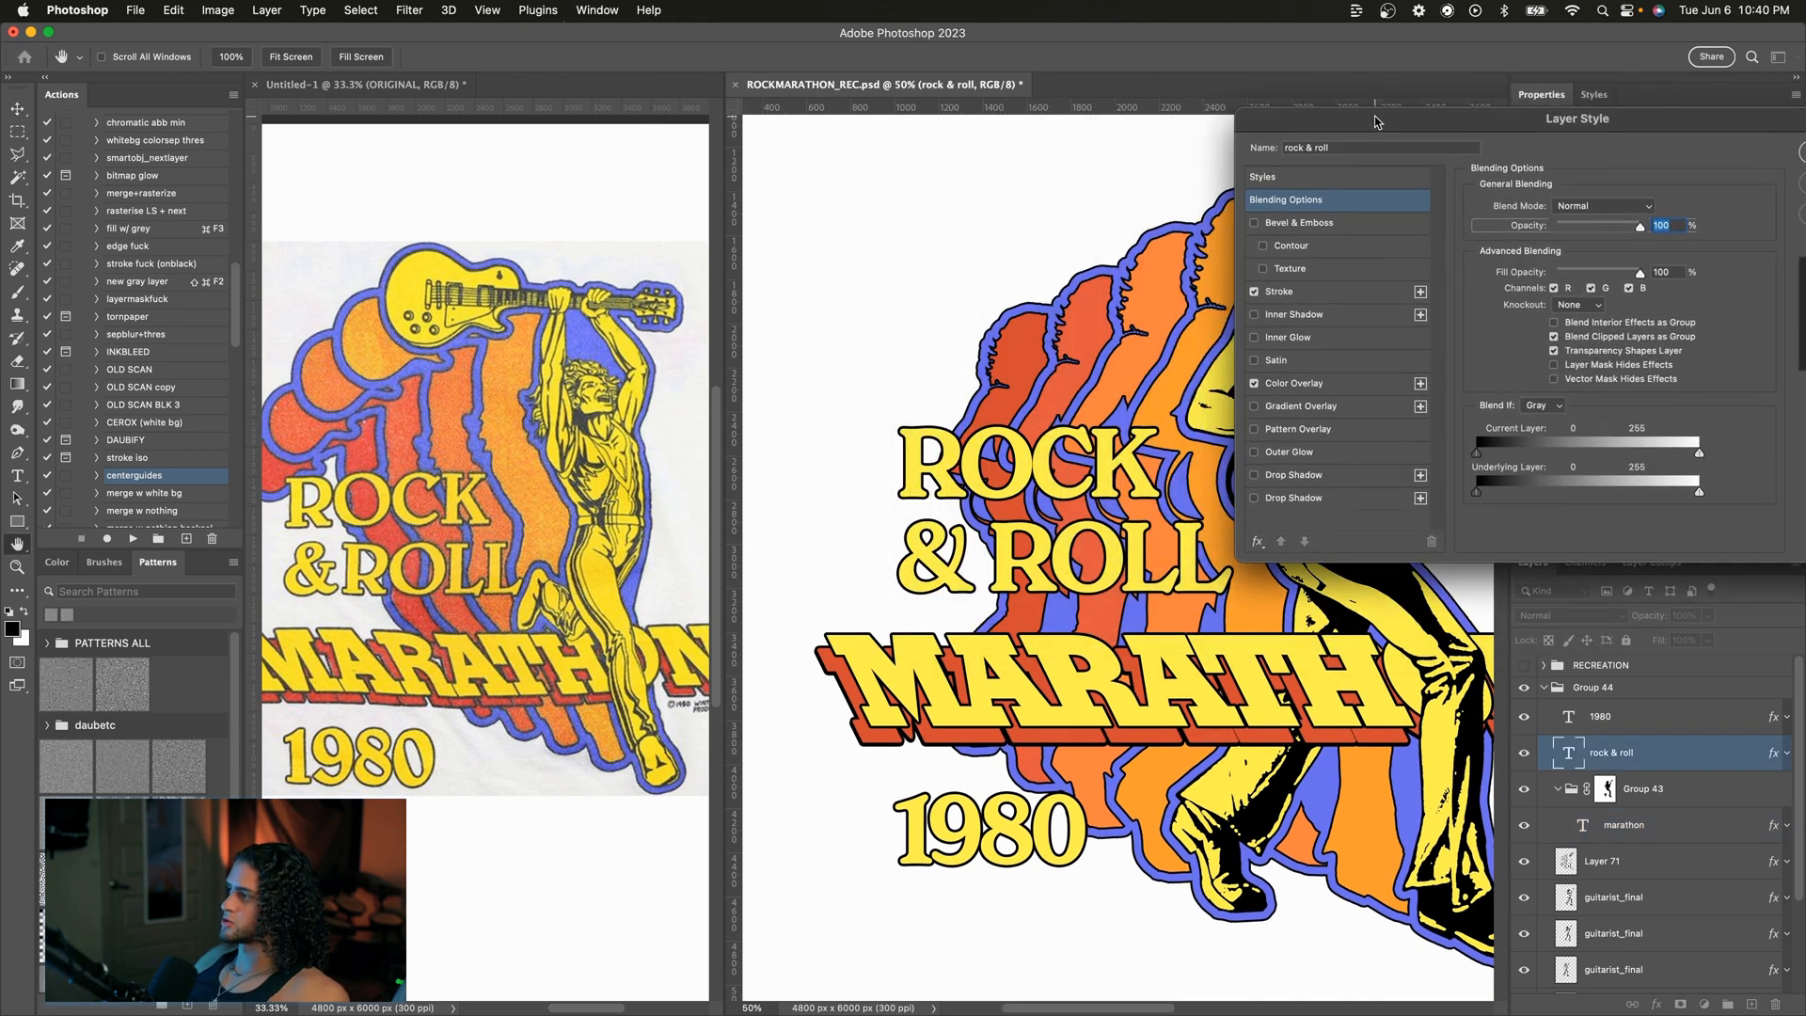
left_click(1277, 500)
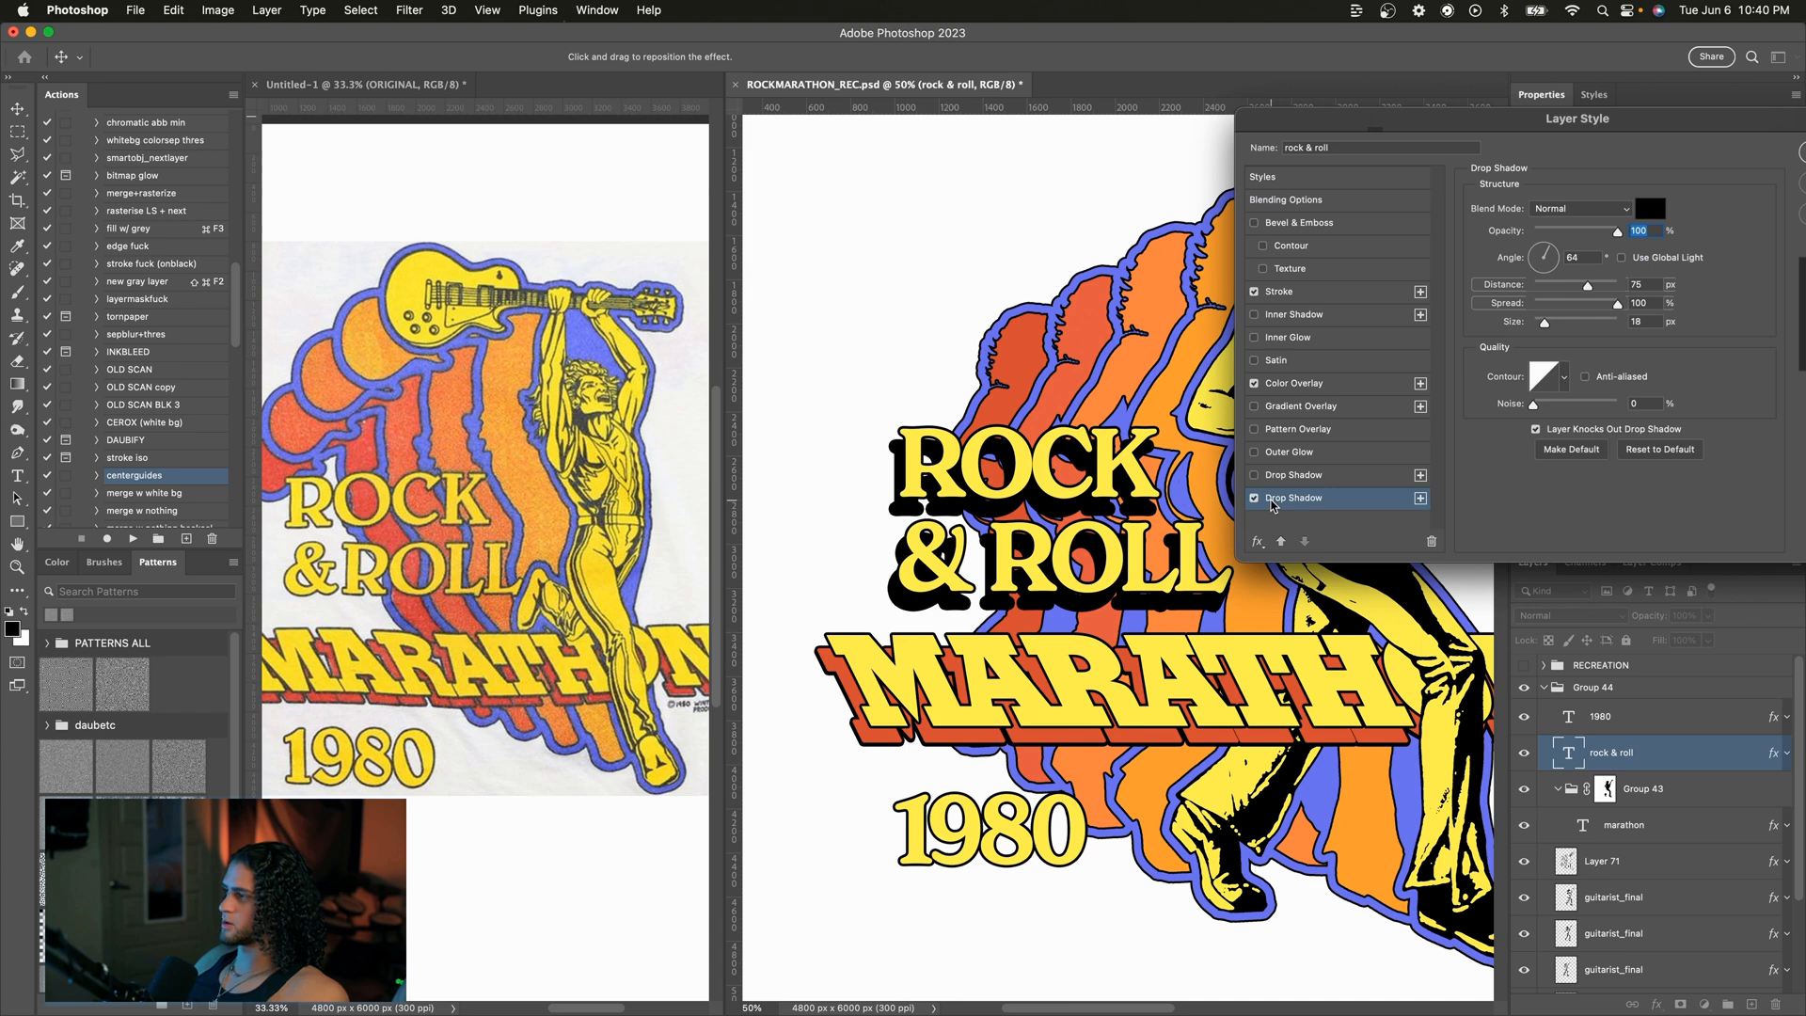
mouse_move(1556, 287)
left_mouse_down()
mouse_move(1531, 286)
mouse_move(1532, 324)
mouse_move(1543, 249)
mouse_move(1548, 287)
left_mouse_up()
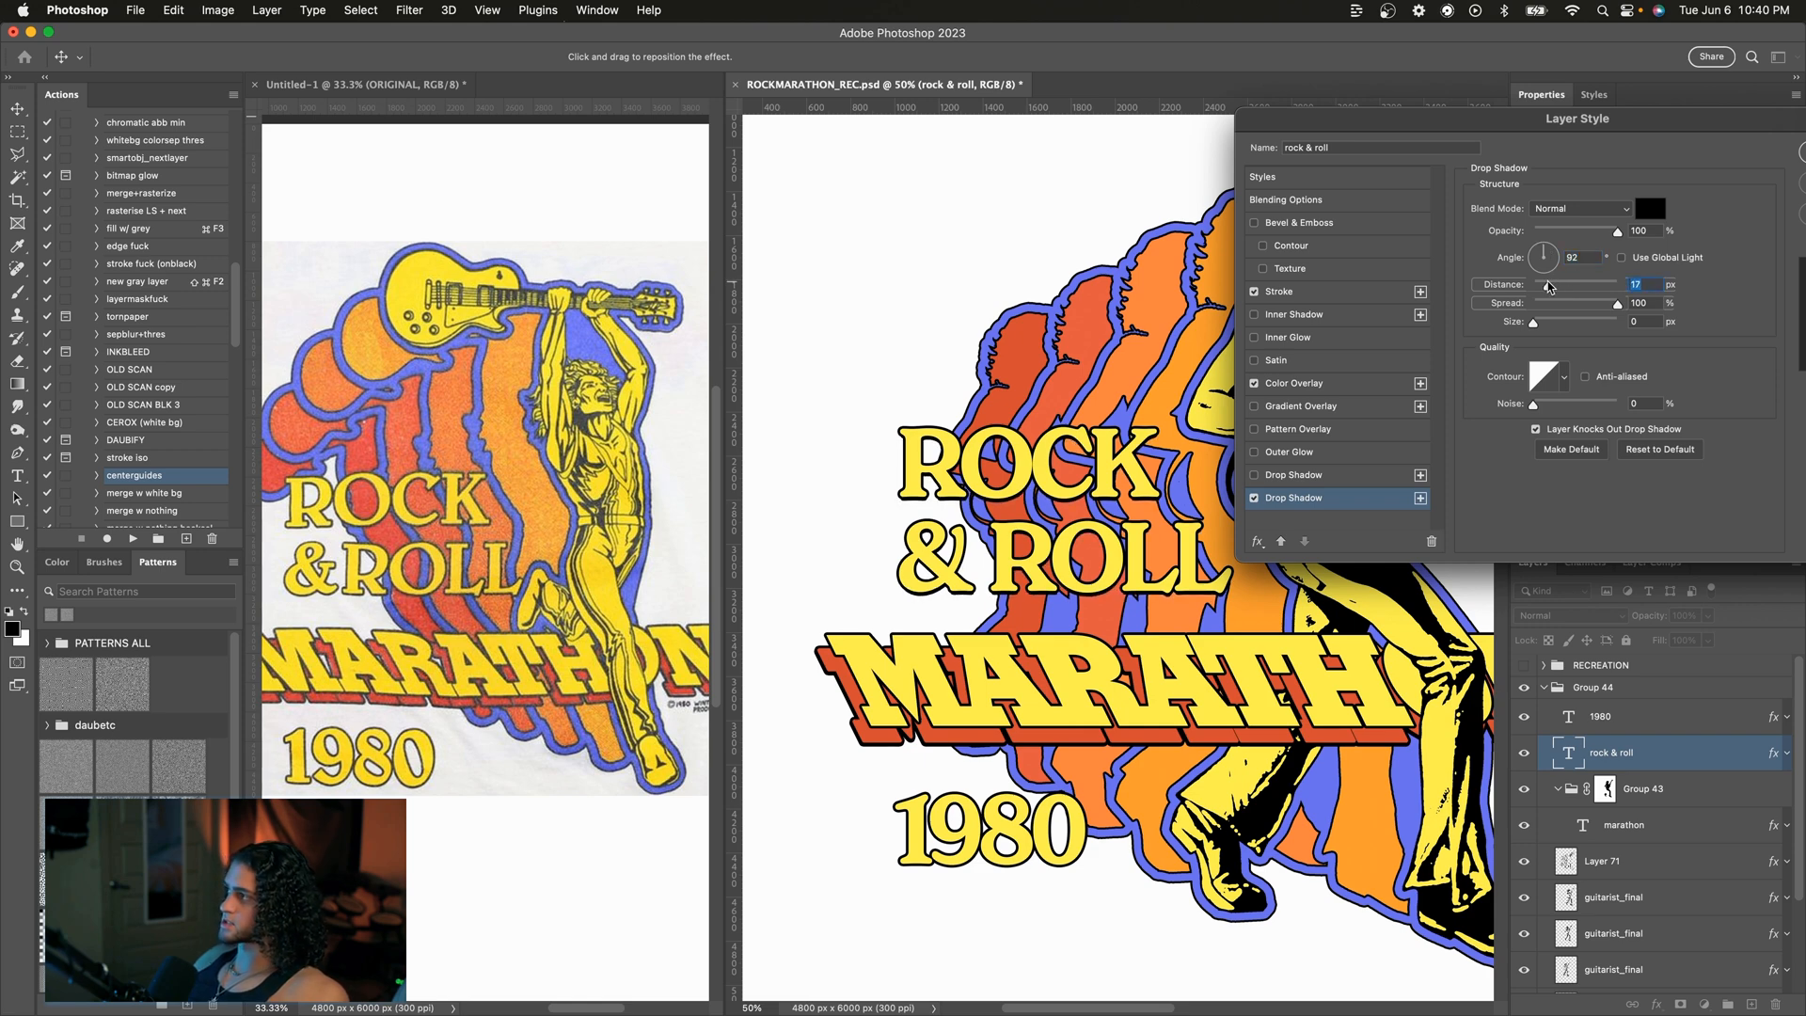
key("Return")
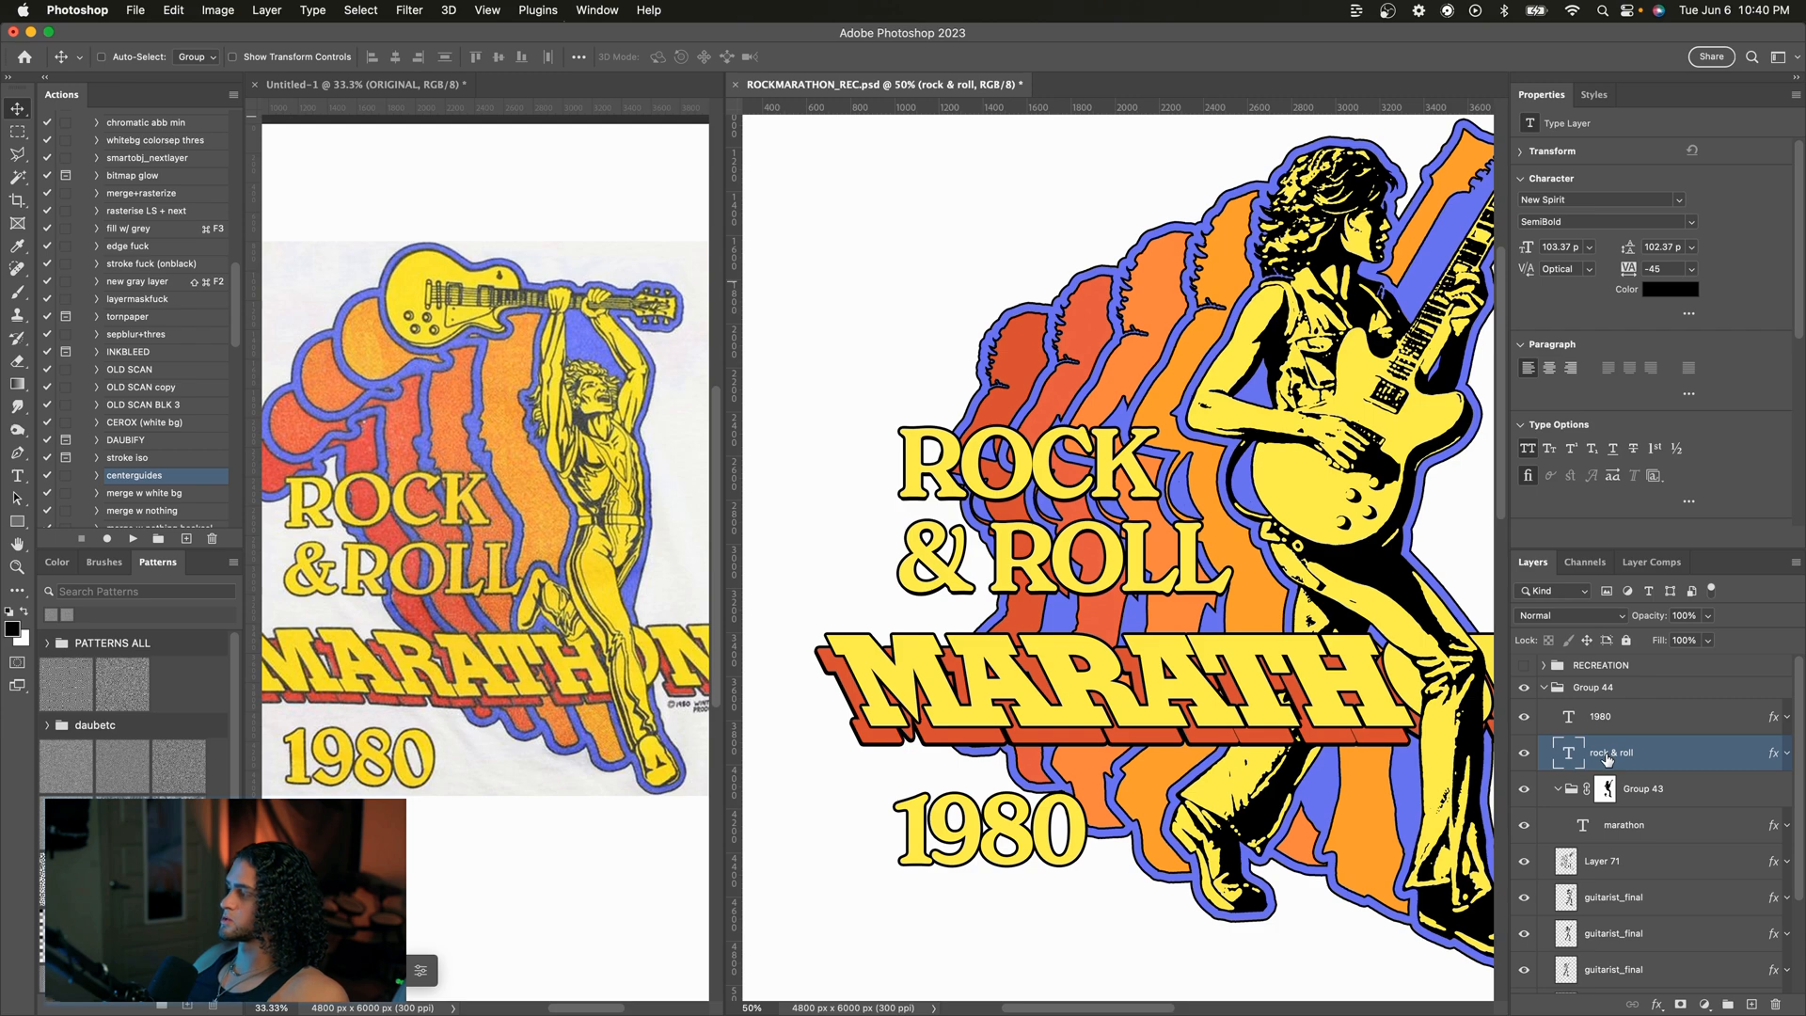
Step: Copy the rock & roll layer's effects onto the 1980 text layer
left_click_drag(1772, 752, 1729, 724)
left_click(1729, 724)
scroll(1365, 669, "right", 1)
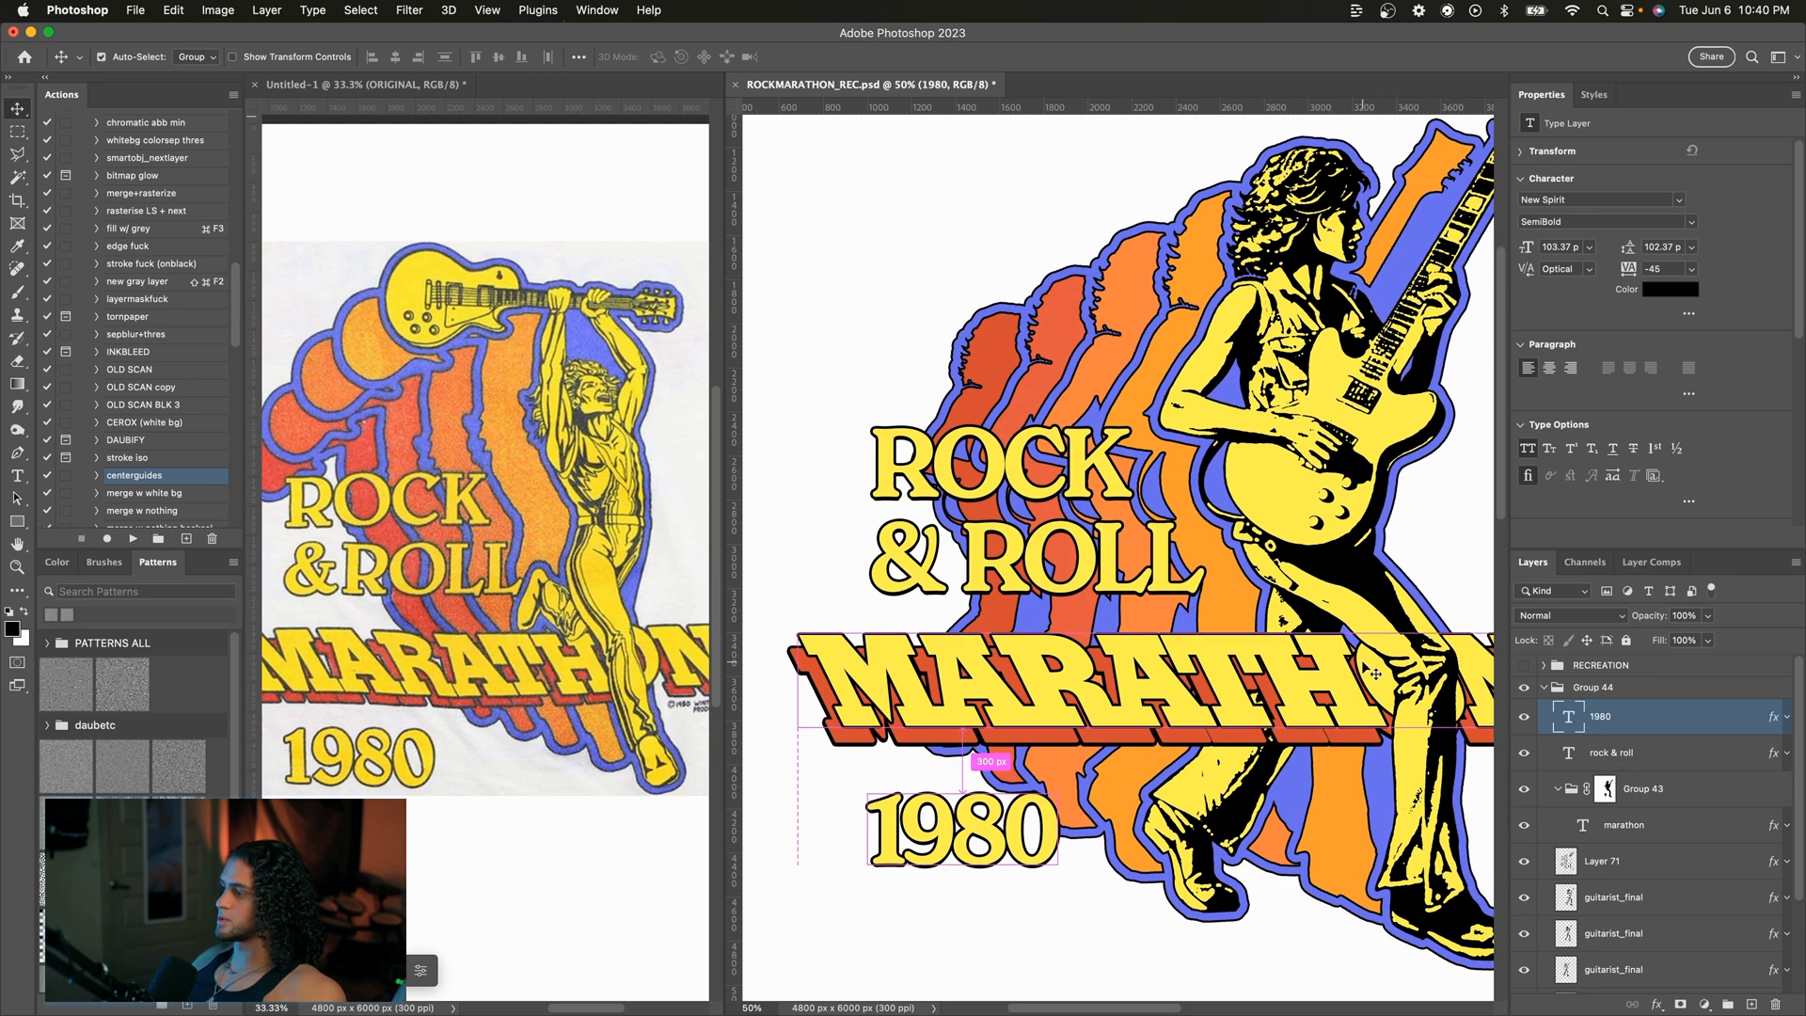
key("super+minus")
key("super+equal")
scroll(1374, 673, "down", 2)
scroll(1375, 674, "right", 2)
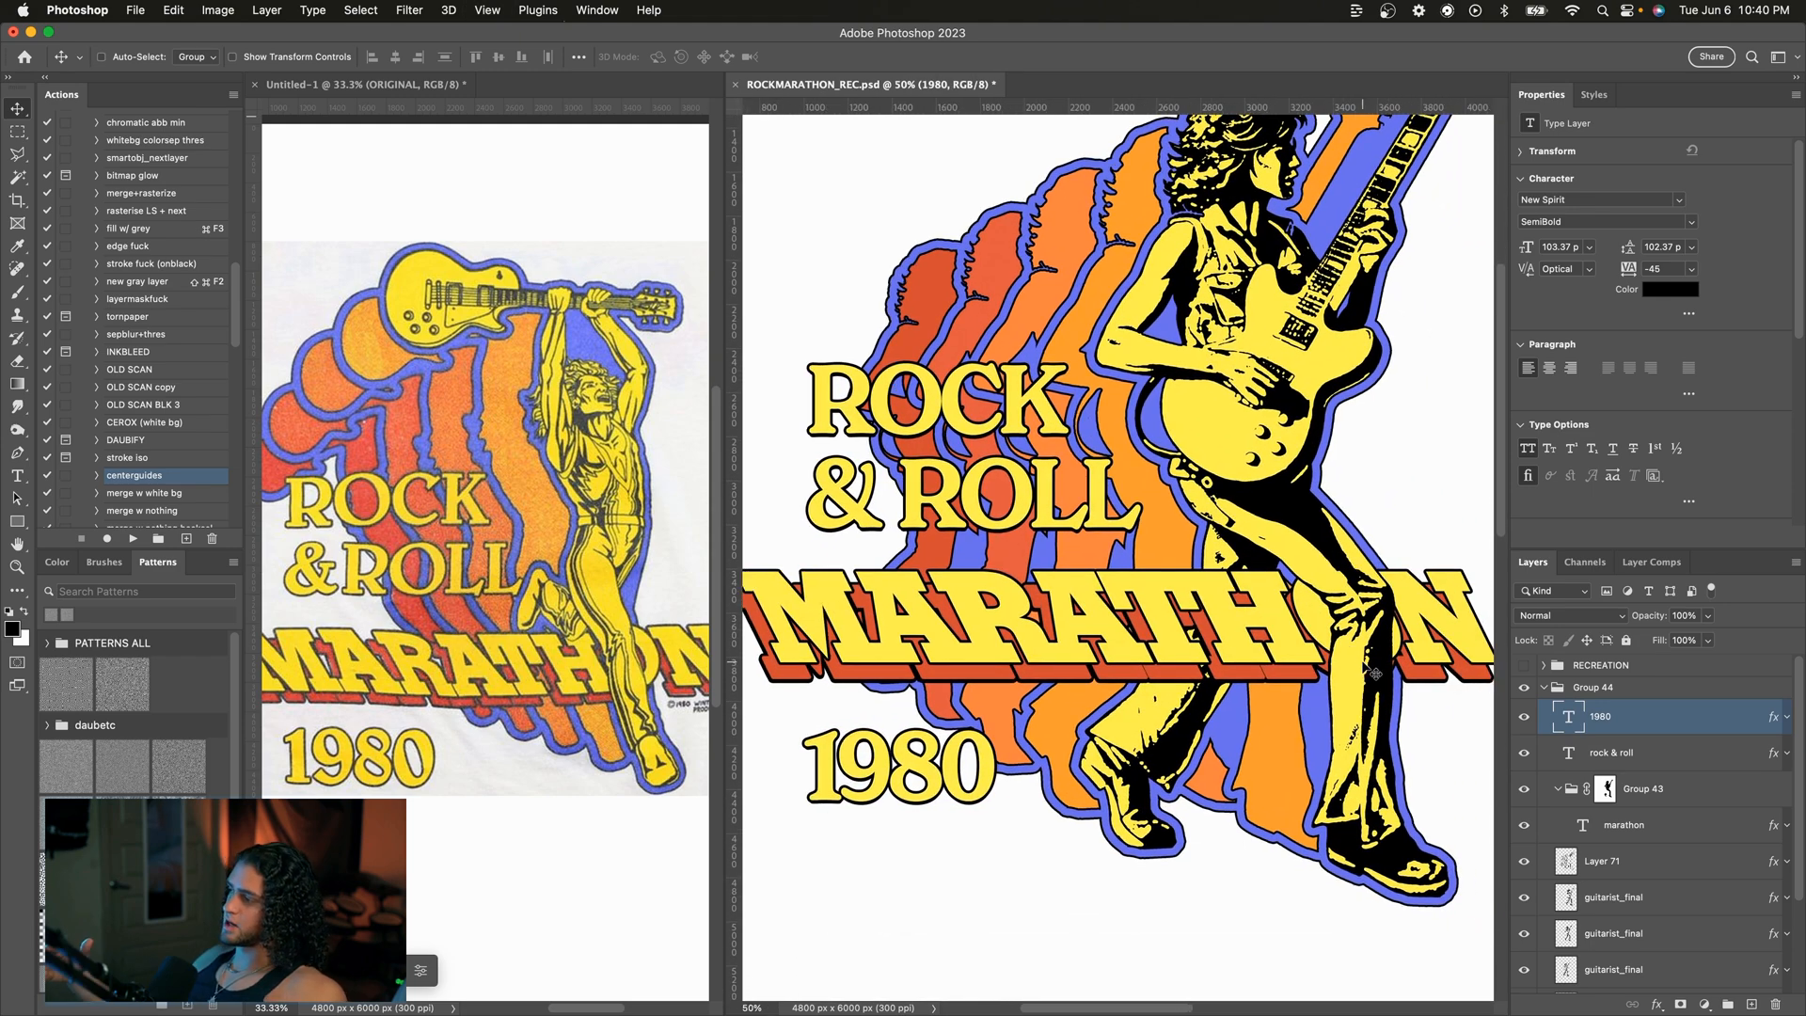
scroll(1198, 522, "up", 2)
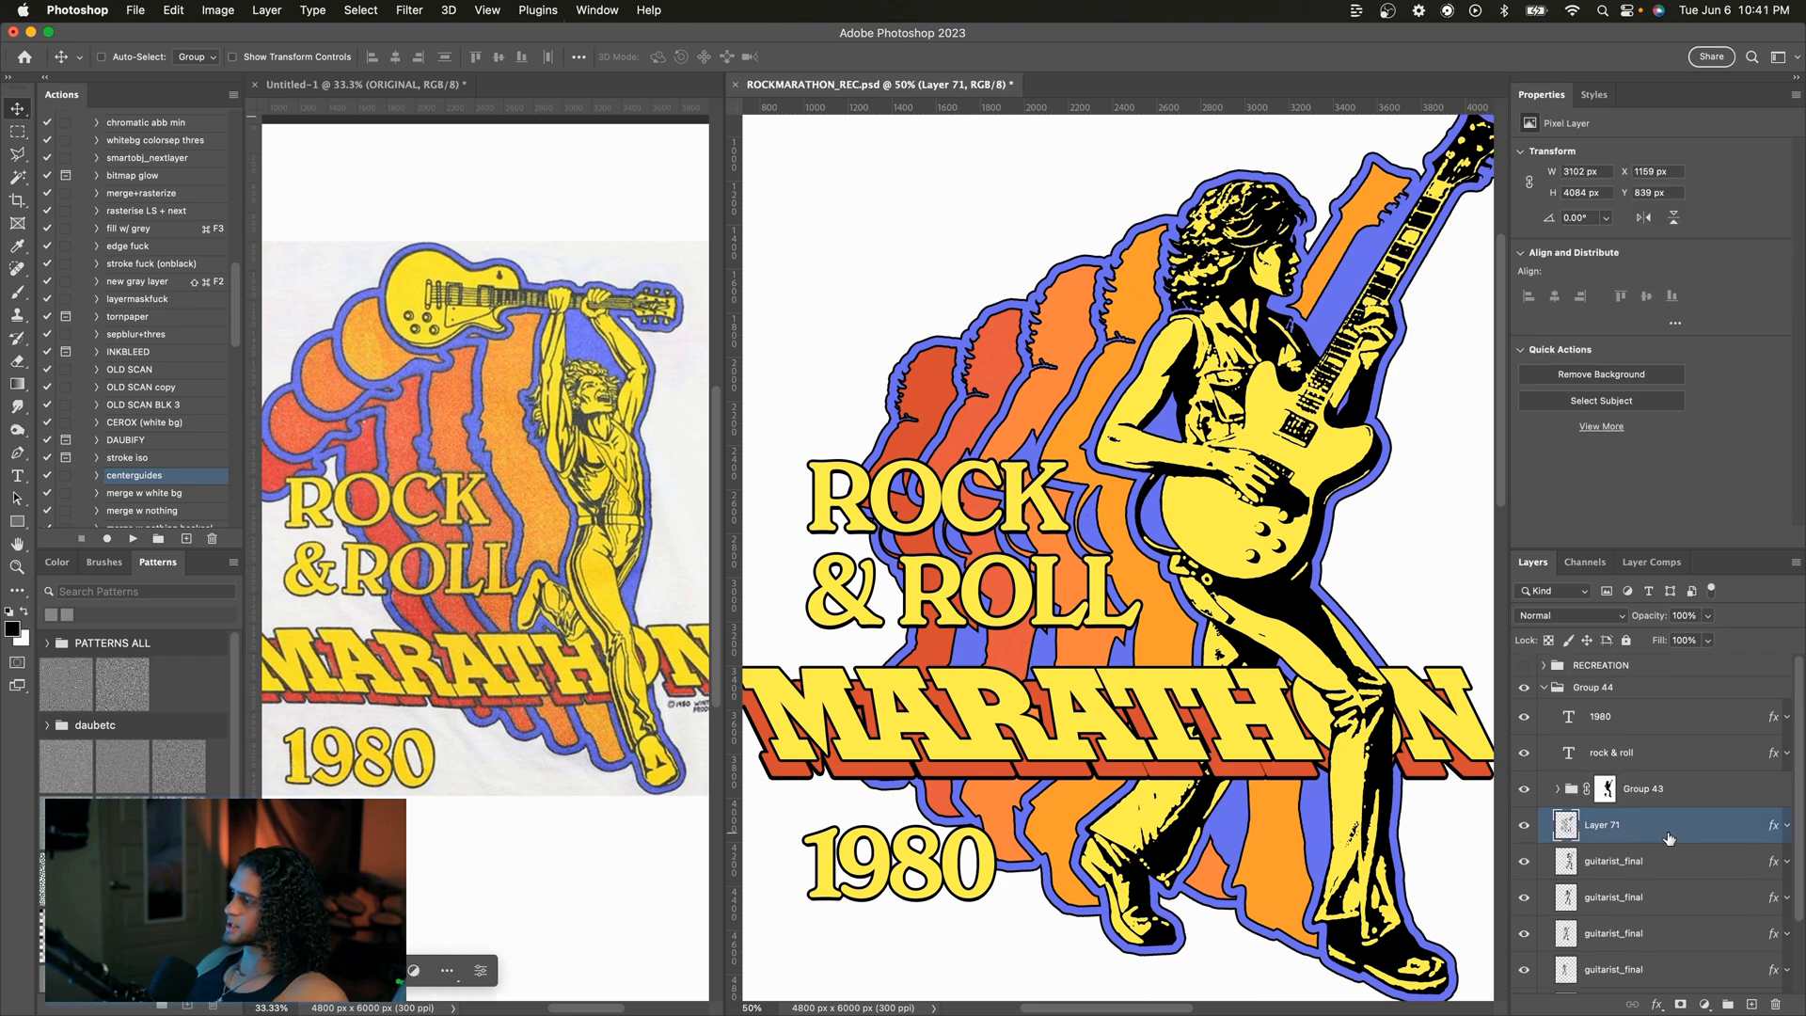
Step: Group Layer 71 together with all the guitarist_final layers
scroll(1669, 838, "down", 2)
left_click(1653, 917, "shift")
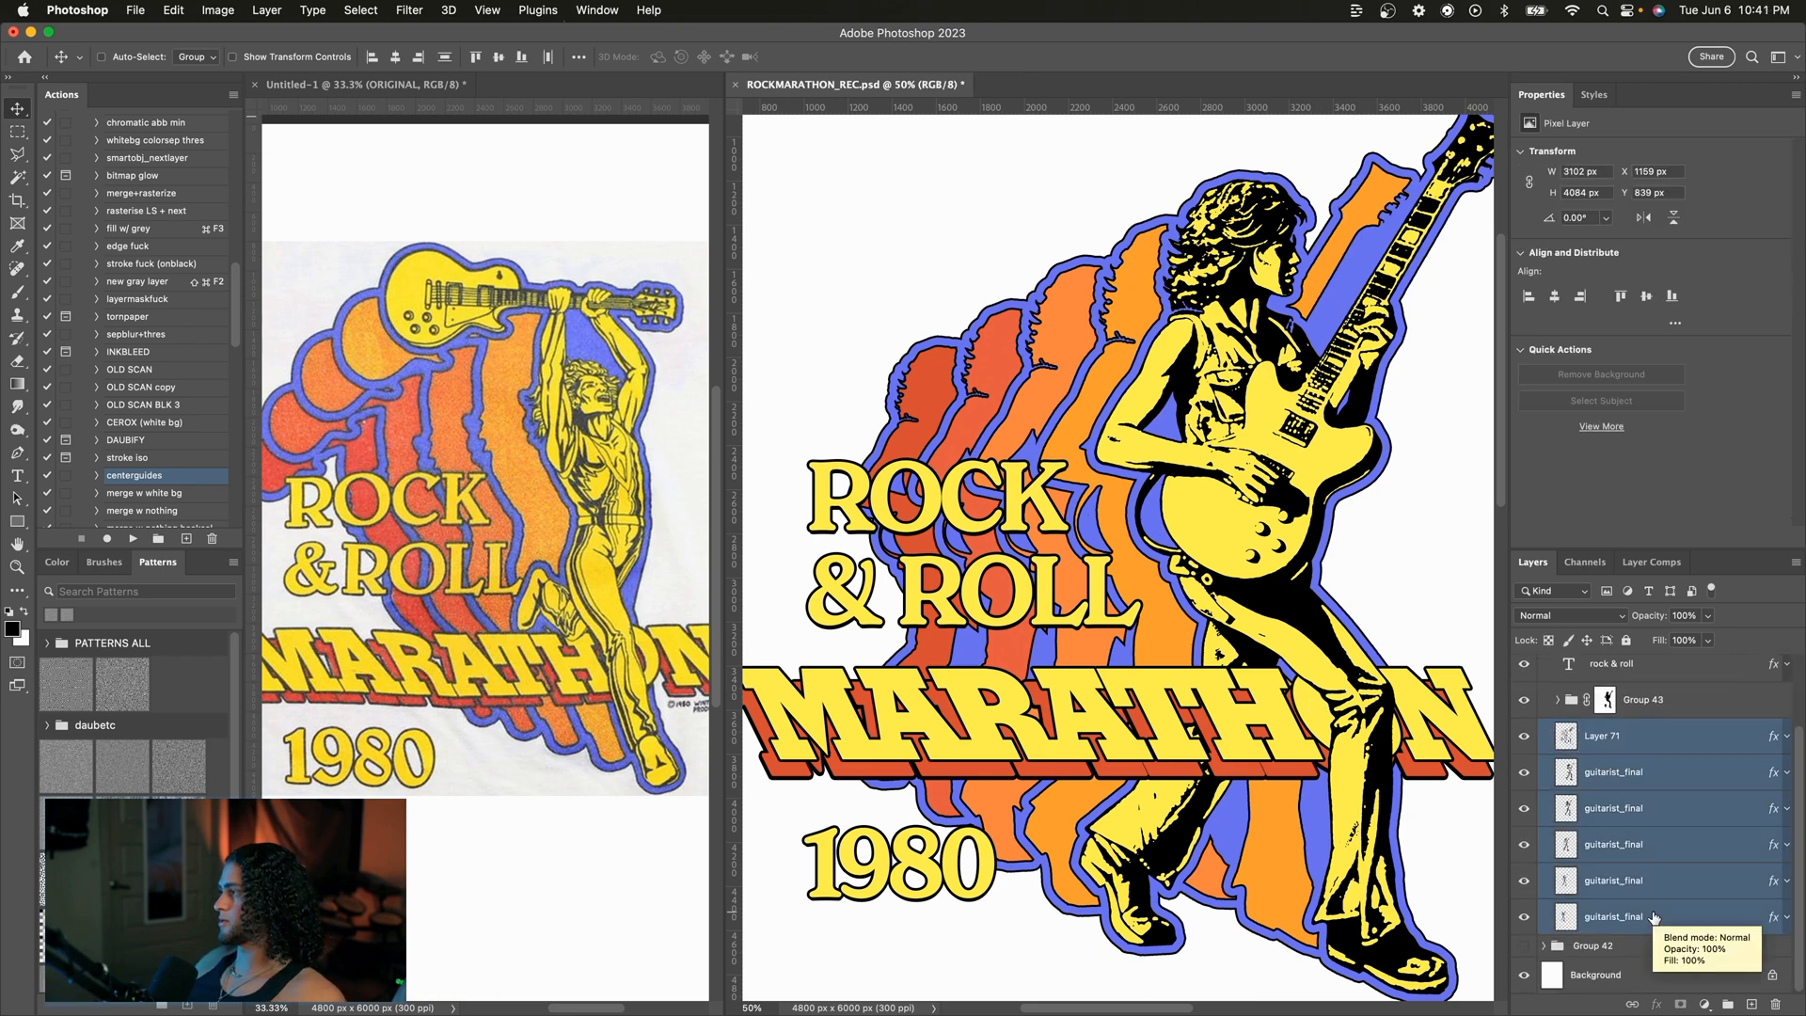
scroll(1628, 808, "up", 2)
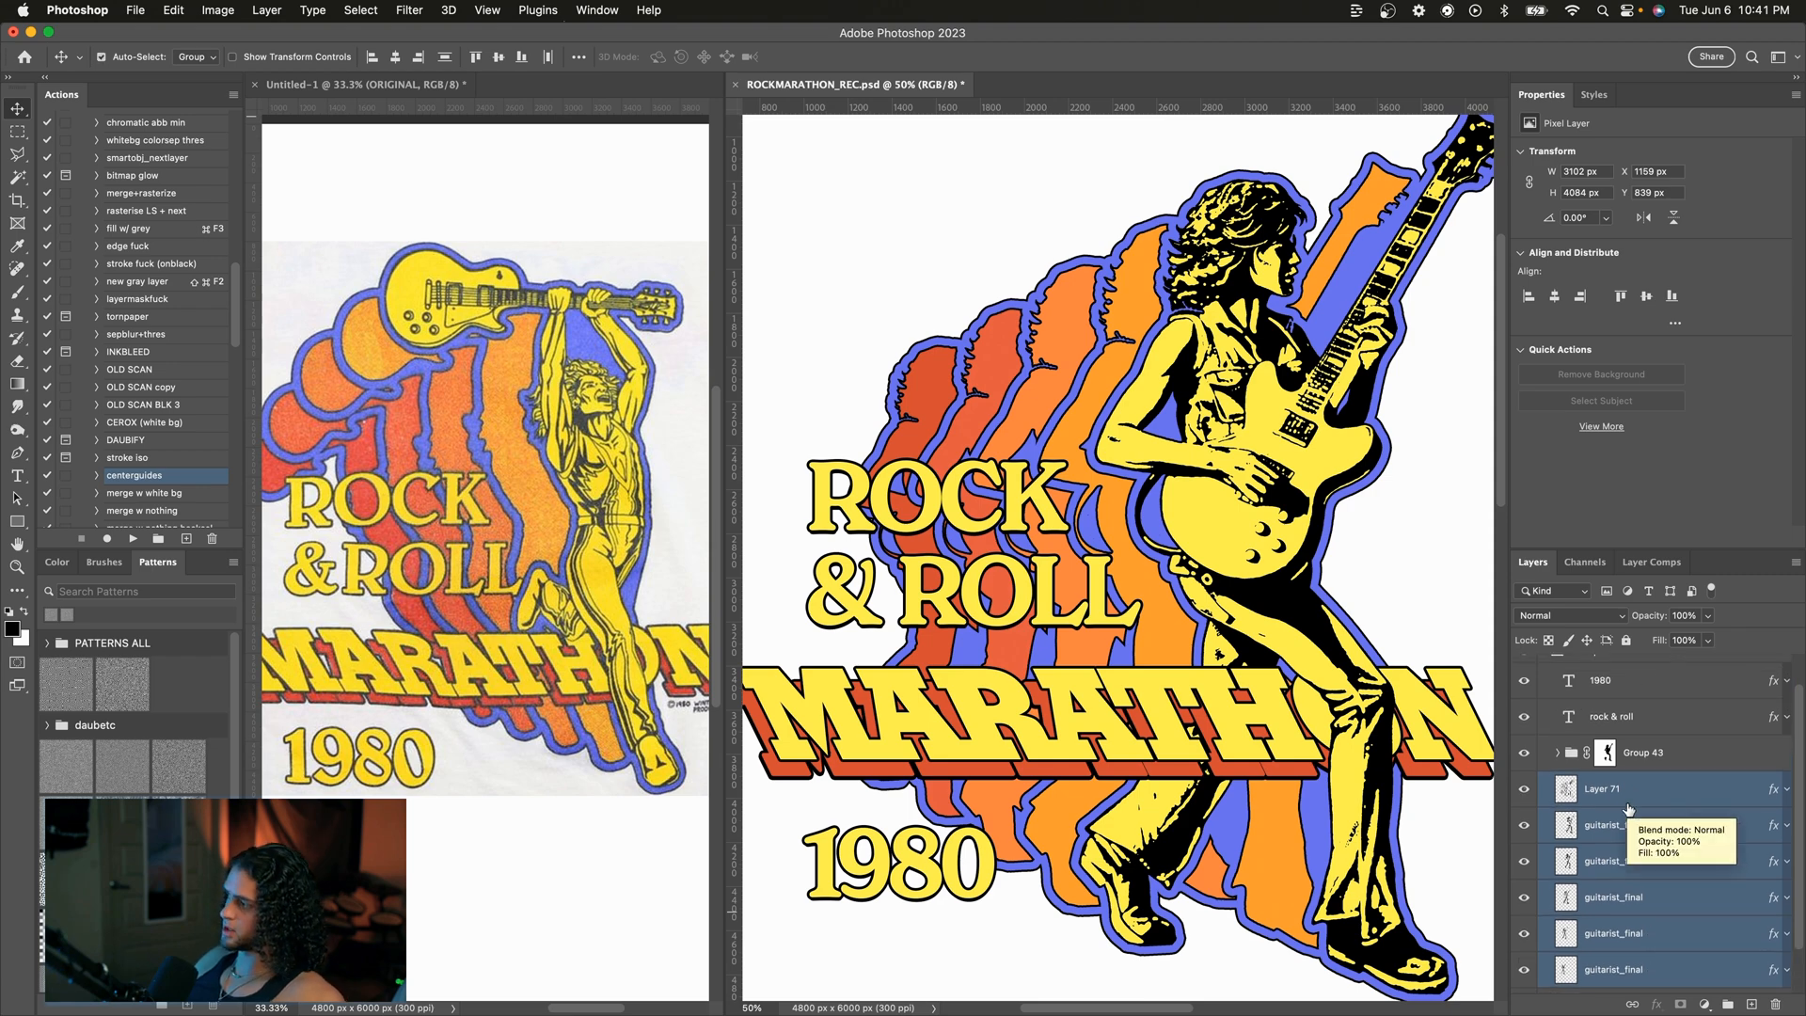
key("super+g")
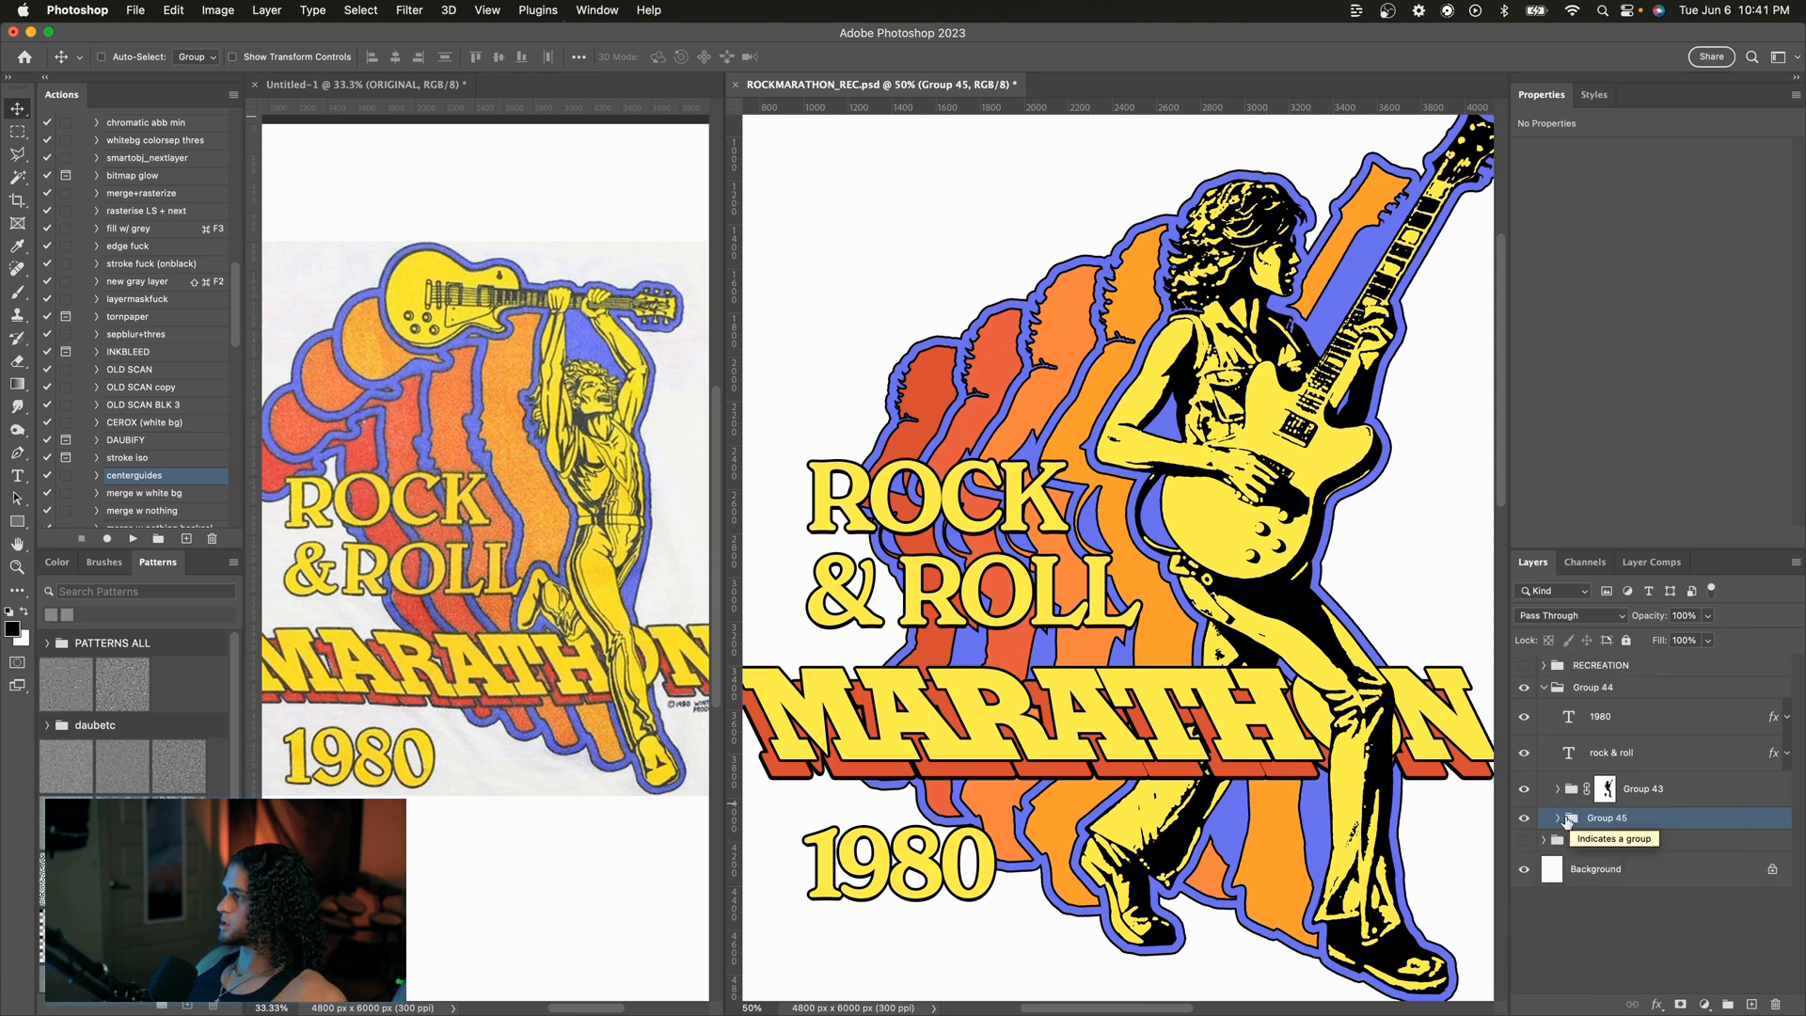
Step: Enable a drop shadow on the new guitarist group and set its distance to 4 px
double_click(1683, 826)
left_click_drag(1199, 118, 1360, 118)
left_click(1329, 499)
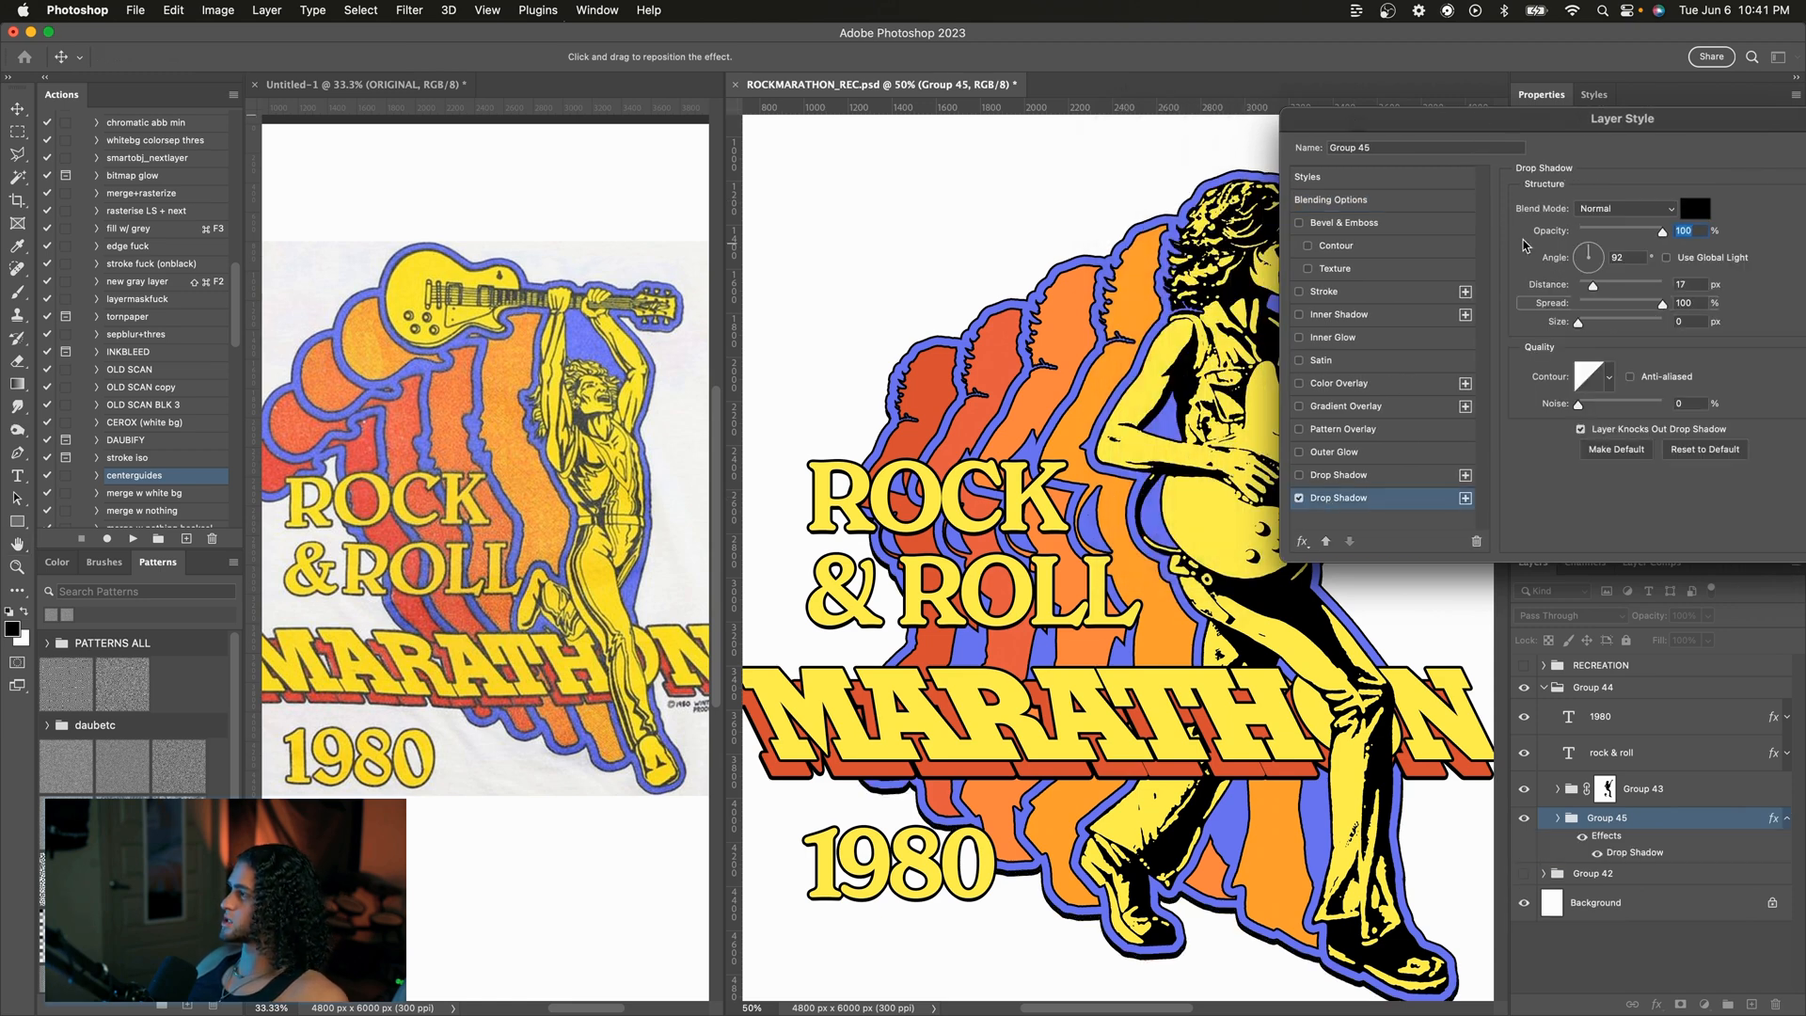
left_click_drag(1592, 285, 1584, 287)
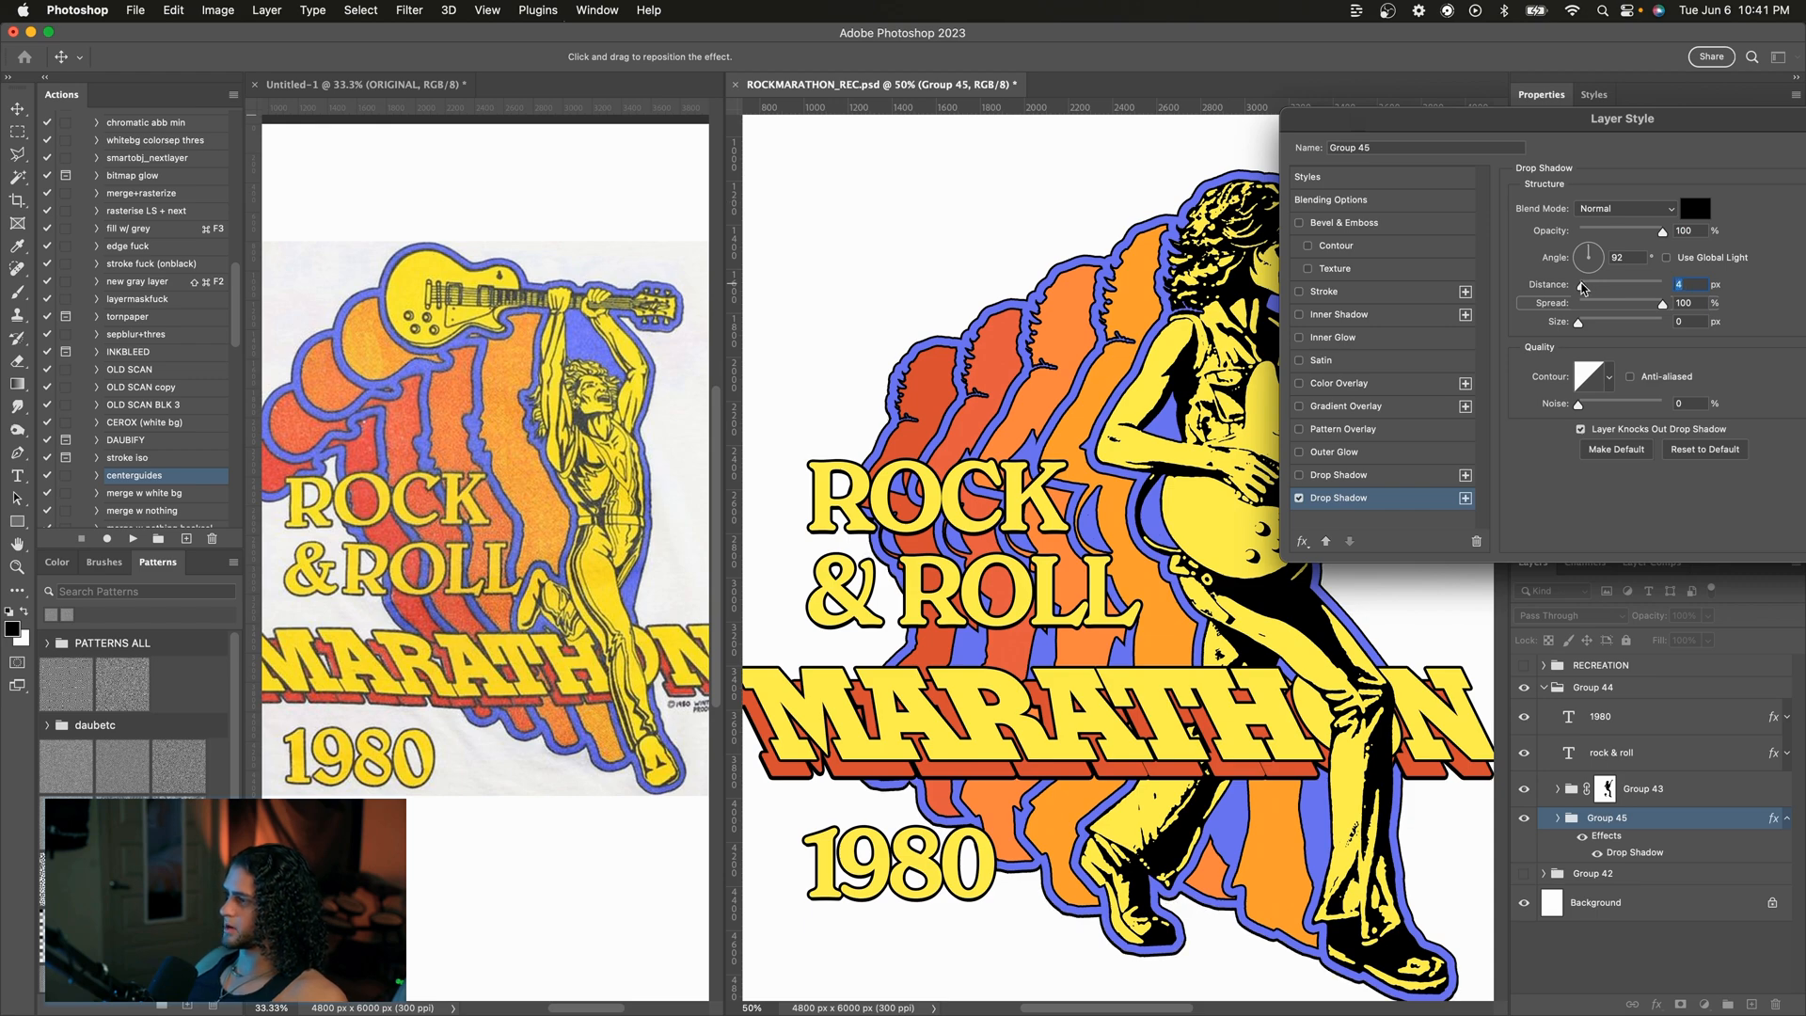
key("Return")
key("super+minus")
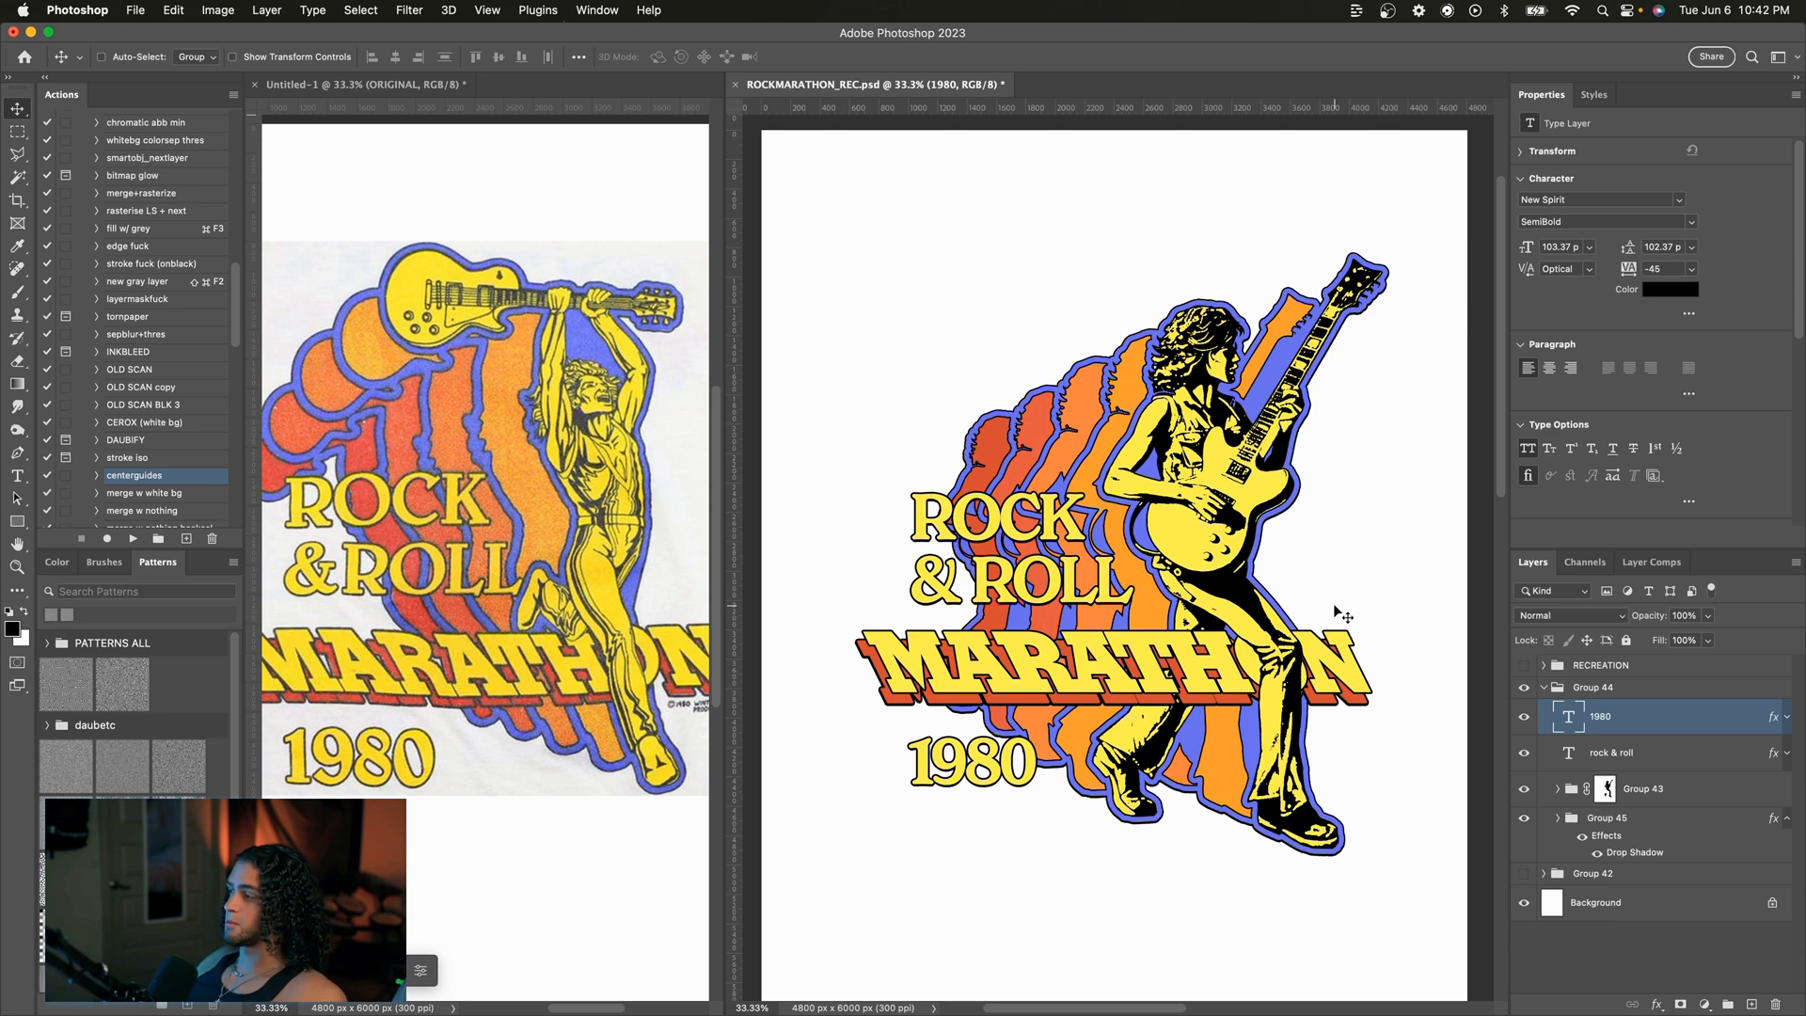
Step: Select all the black line work with a non-contiguous Magic Wand and fill it with black on a new layer
scroll(1336, 612, "up", 1)
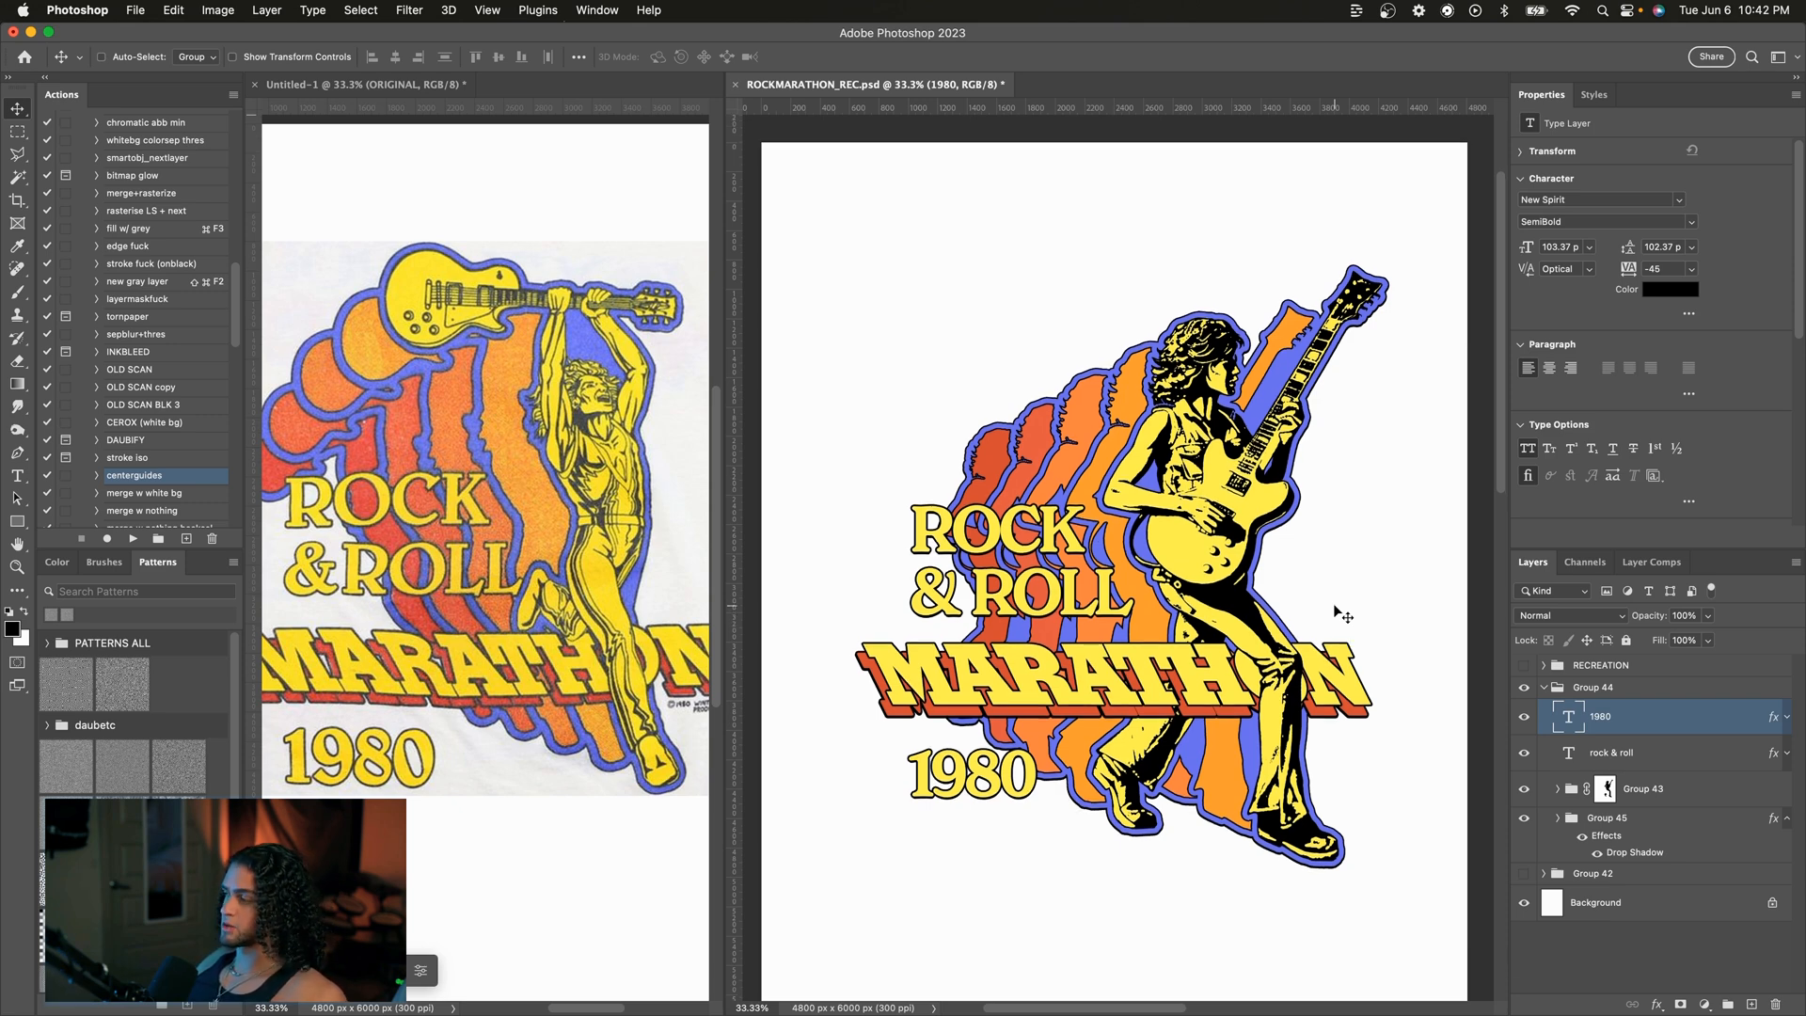
key("w")
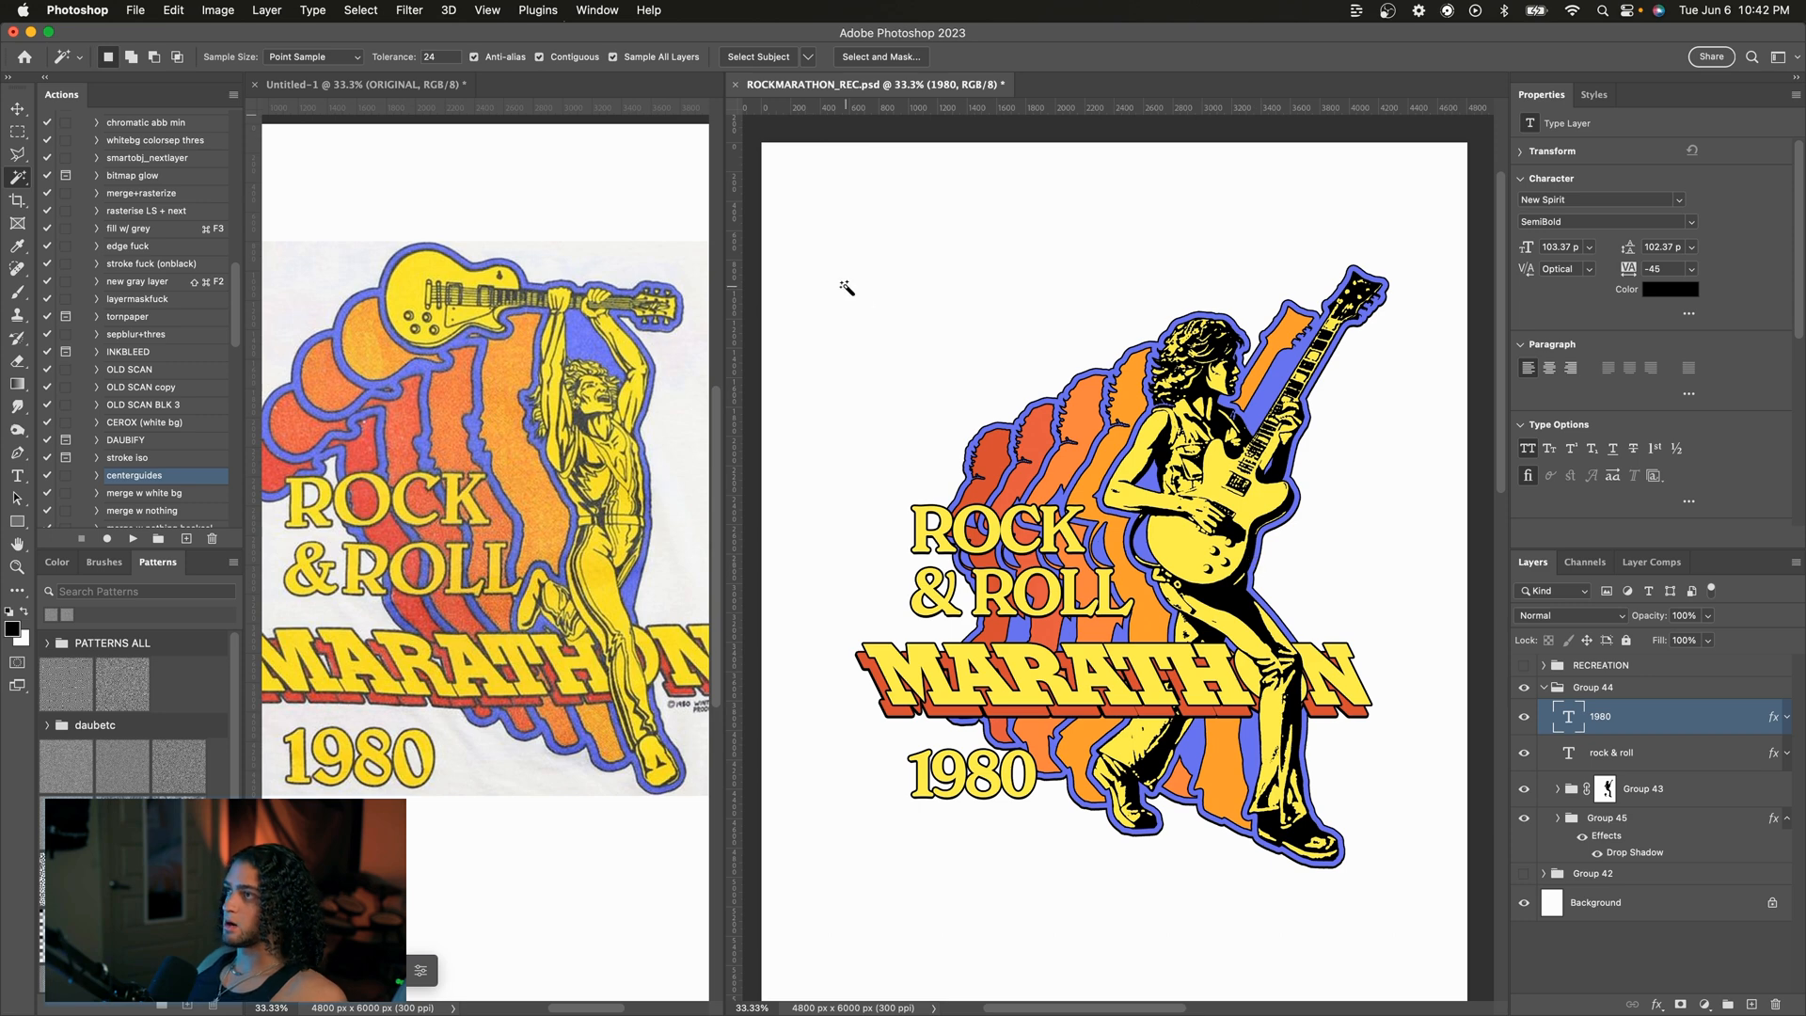
left_click(572, 58)
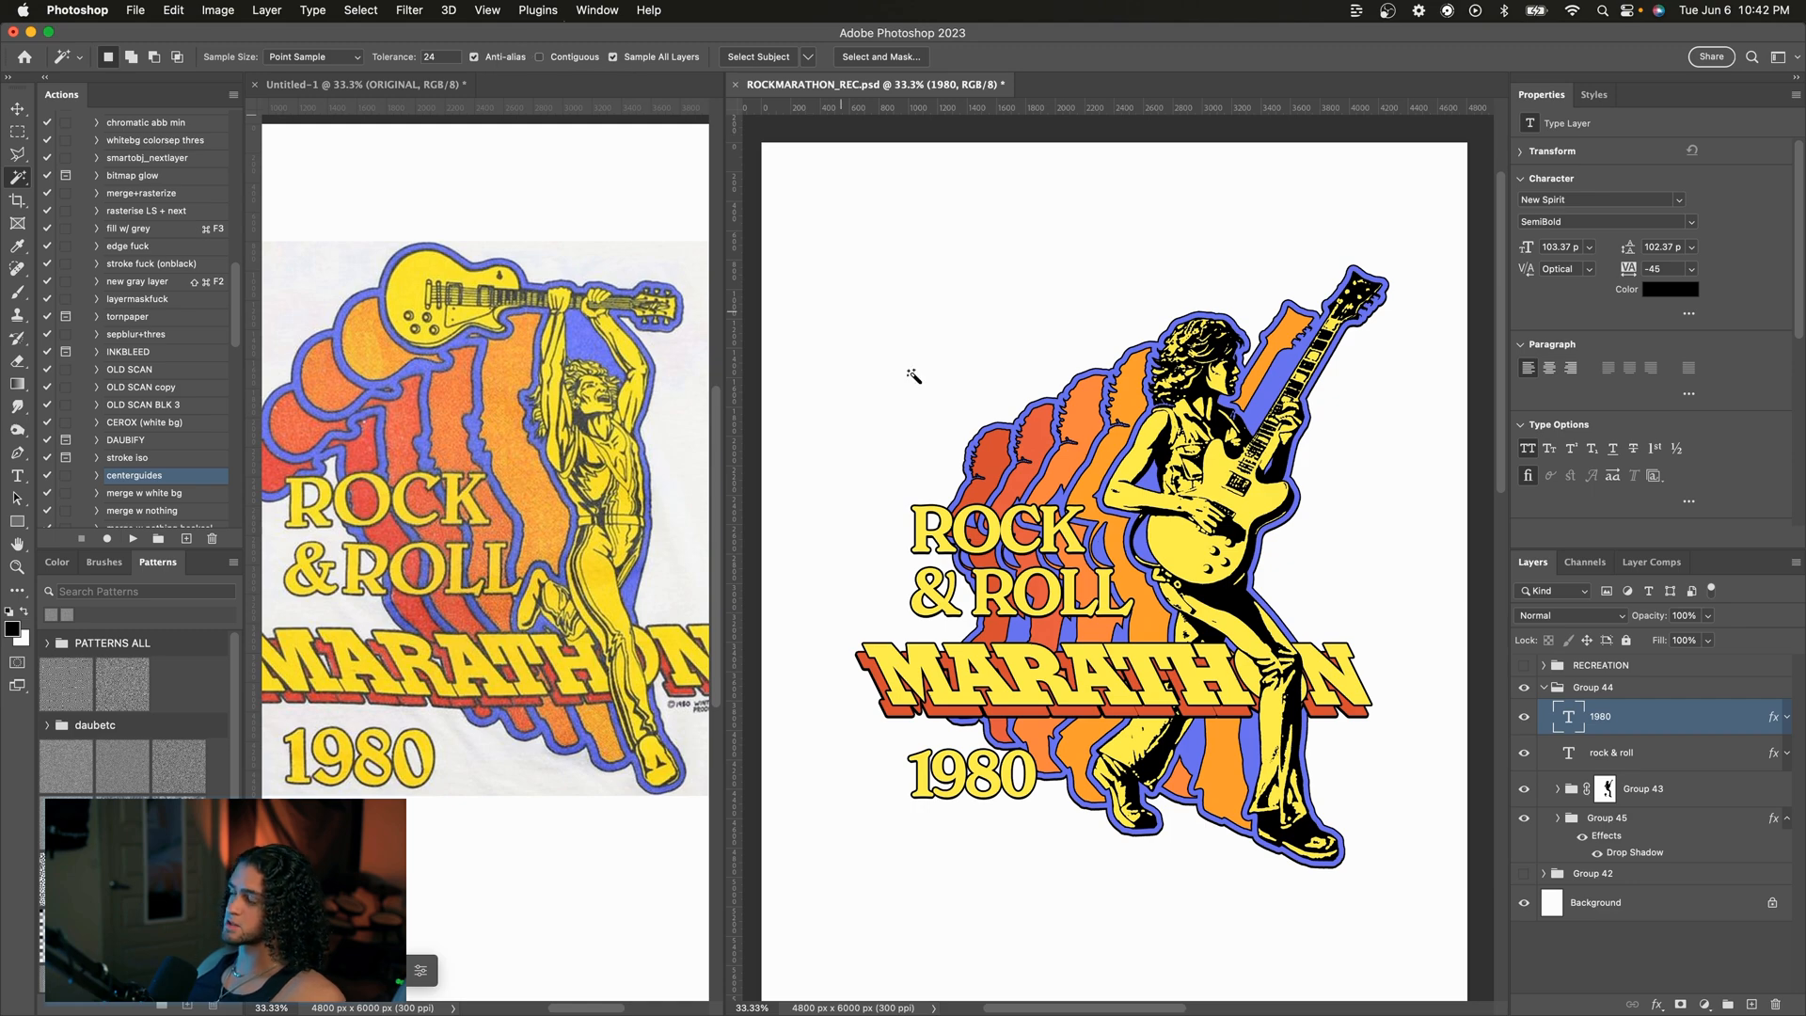
scroll(968, 418, "right", 3)
scroll(1085, 586, "up", 2)
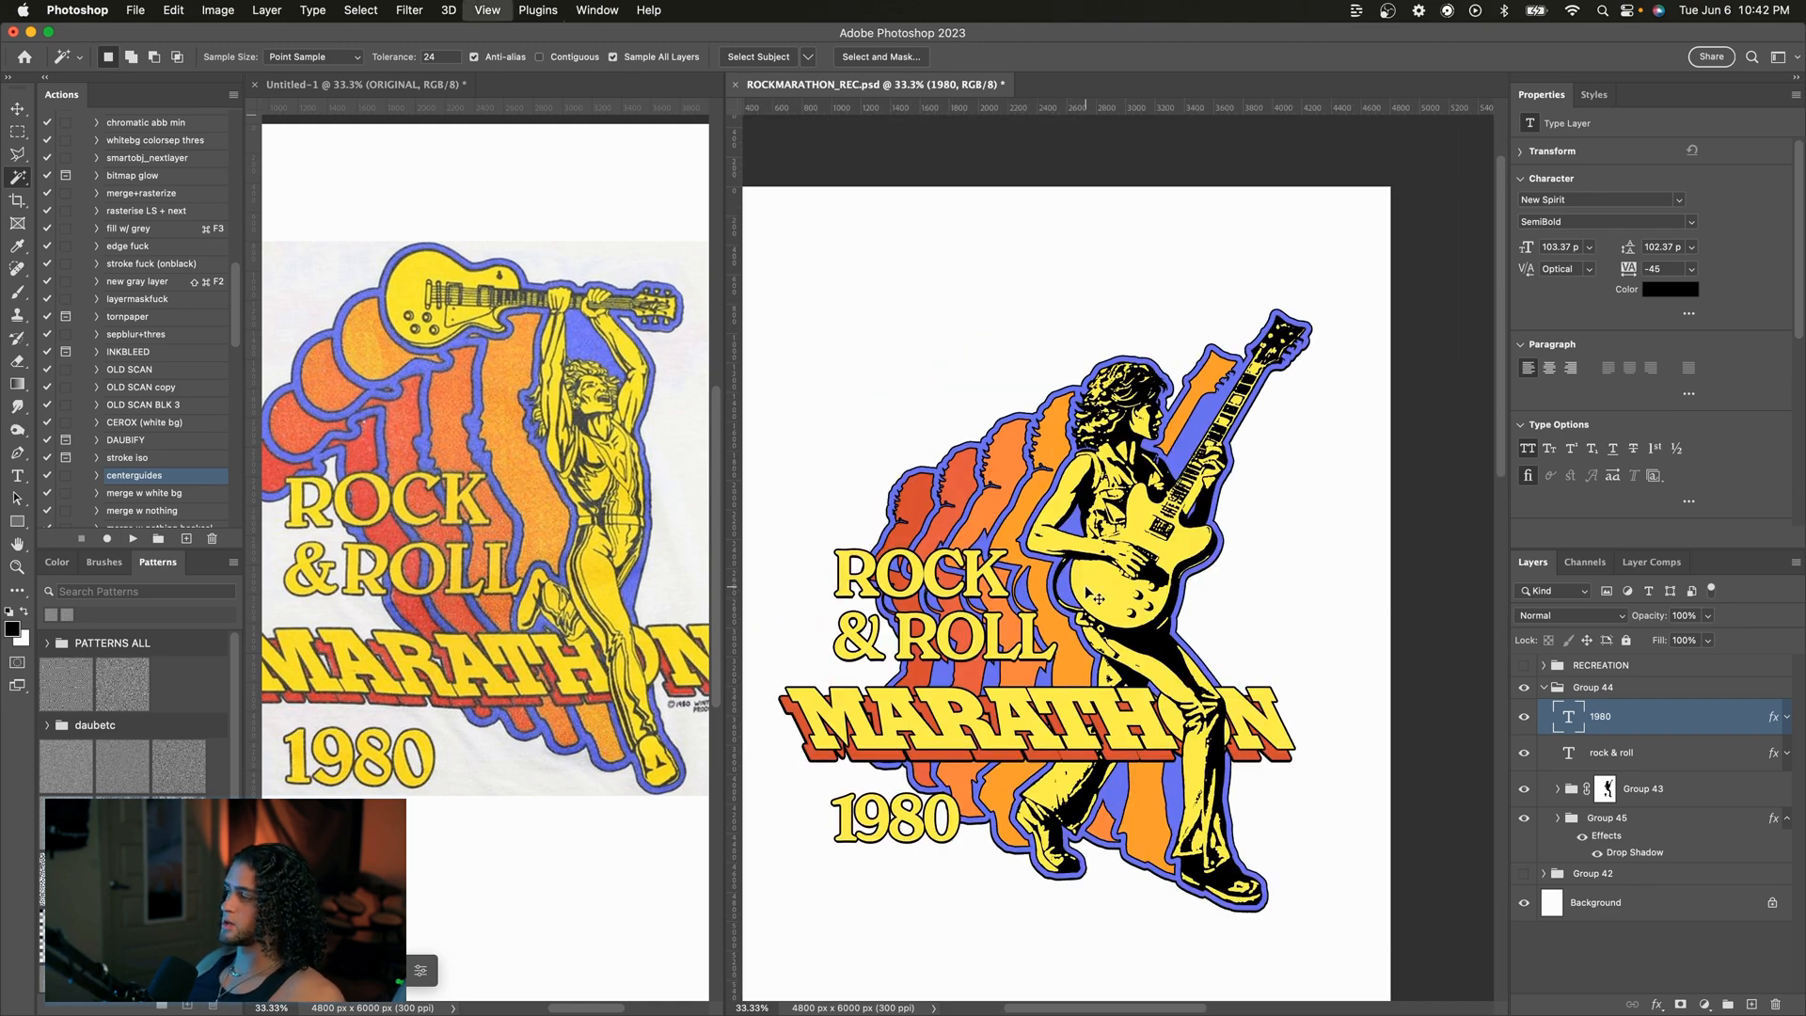
key("super+plus")
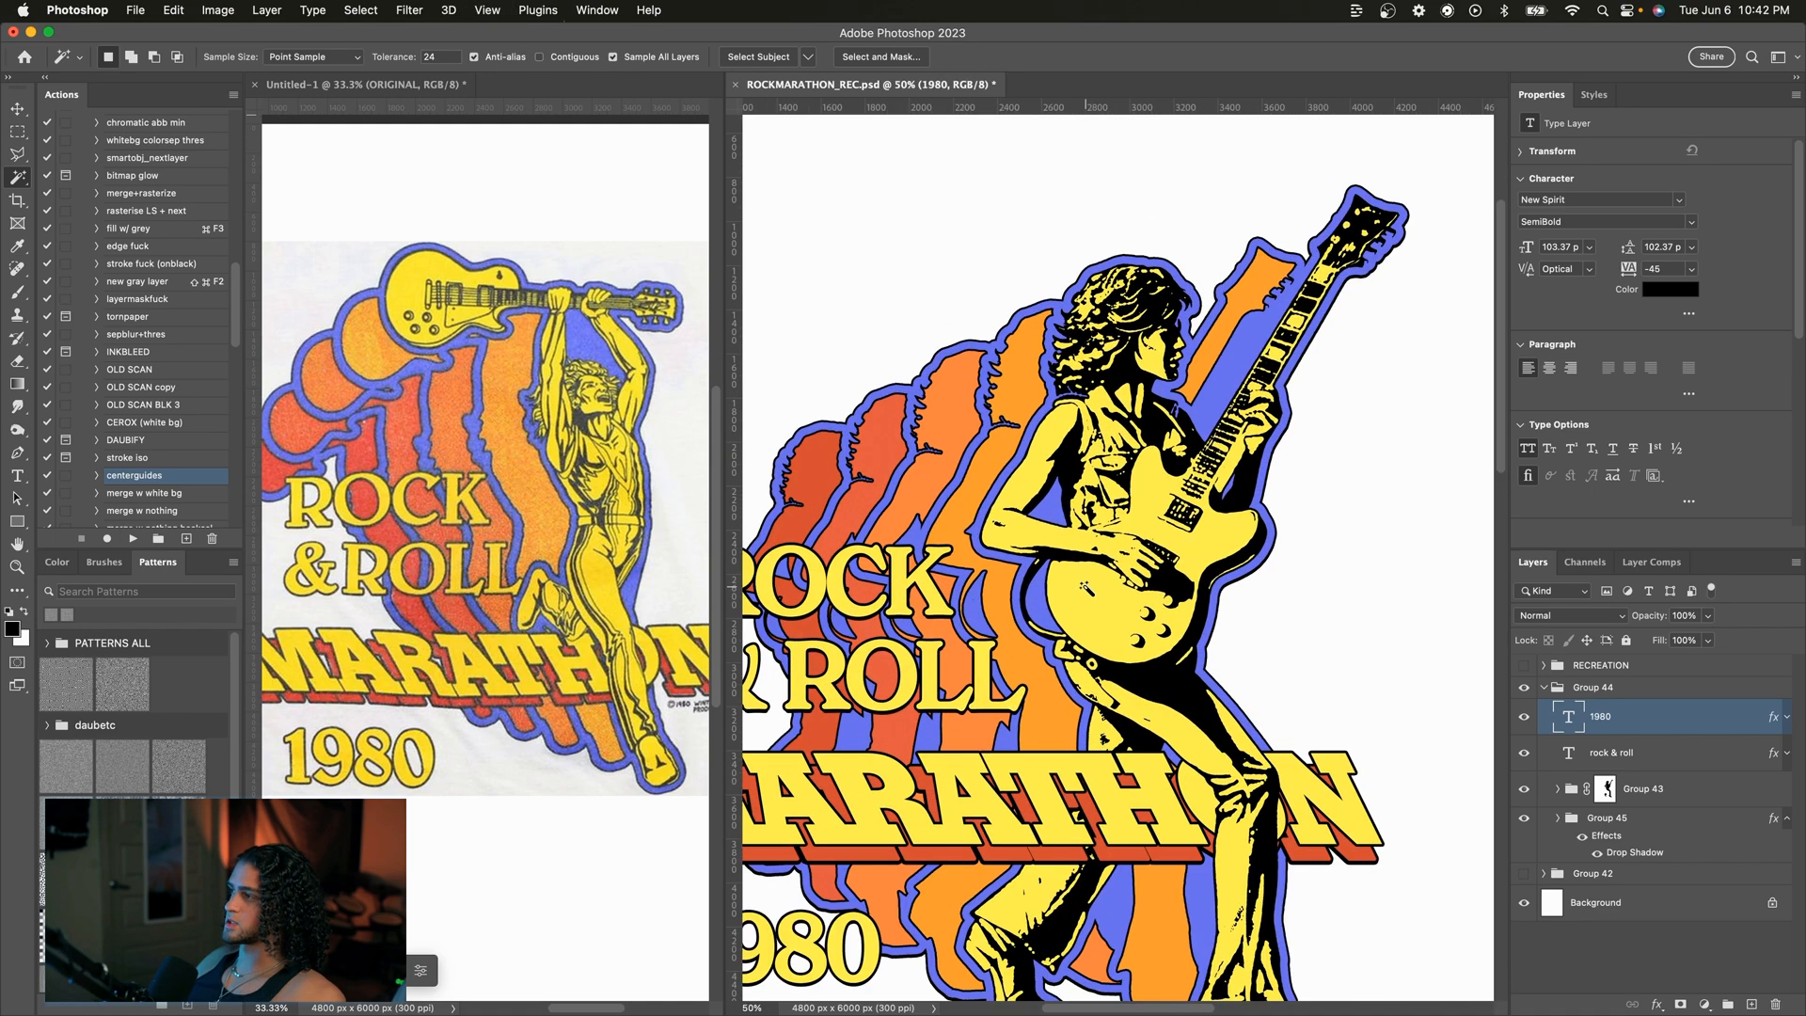
scroll(1067, 470, "down", 2)
left_click(1072, 460)
scroll(1072, 460, "left", 1)
left_click(1747, 1006)
key("x")
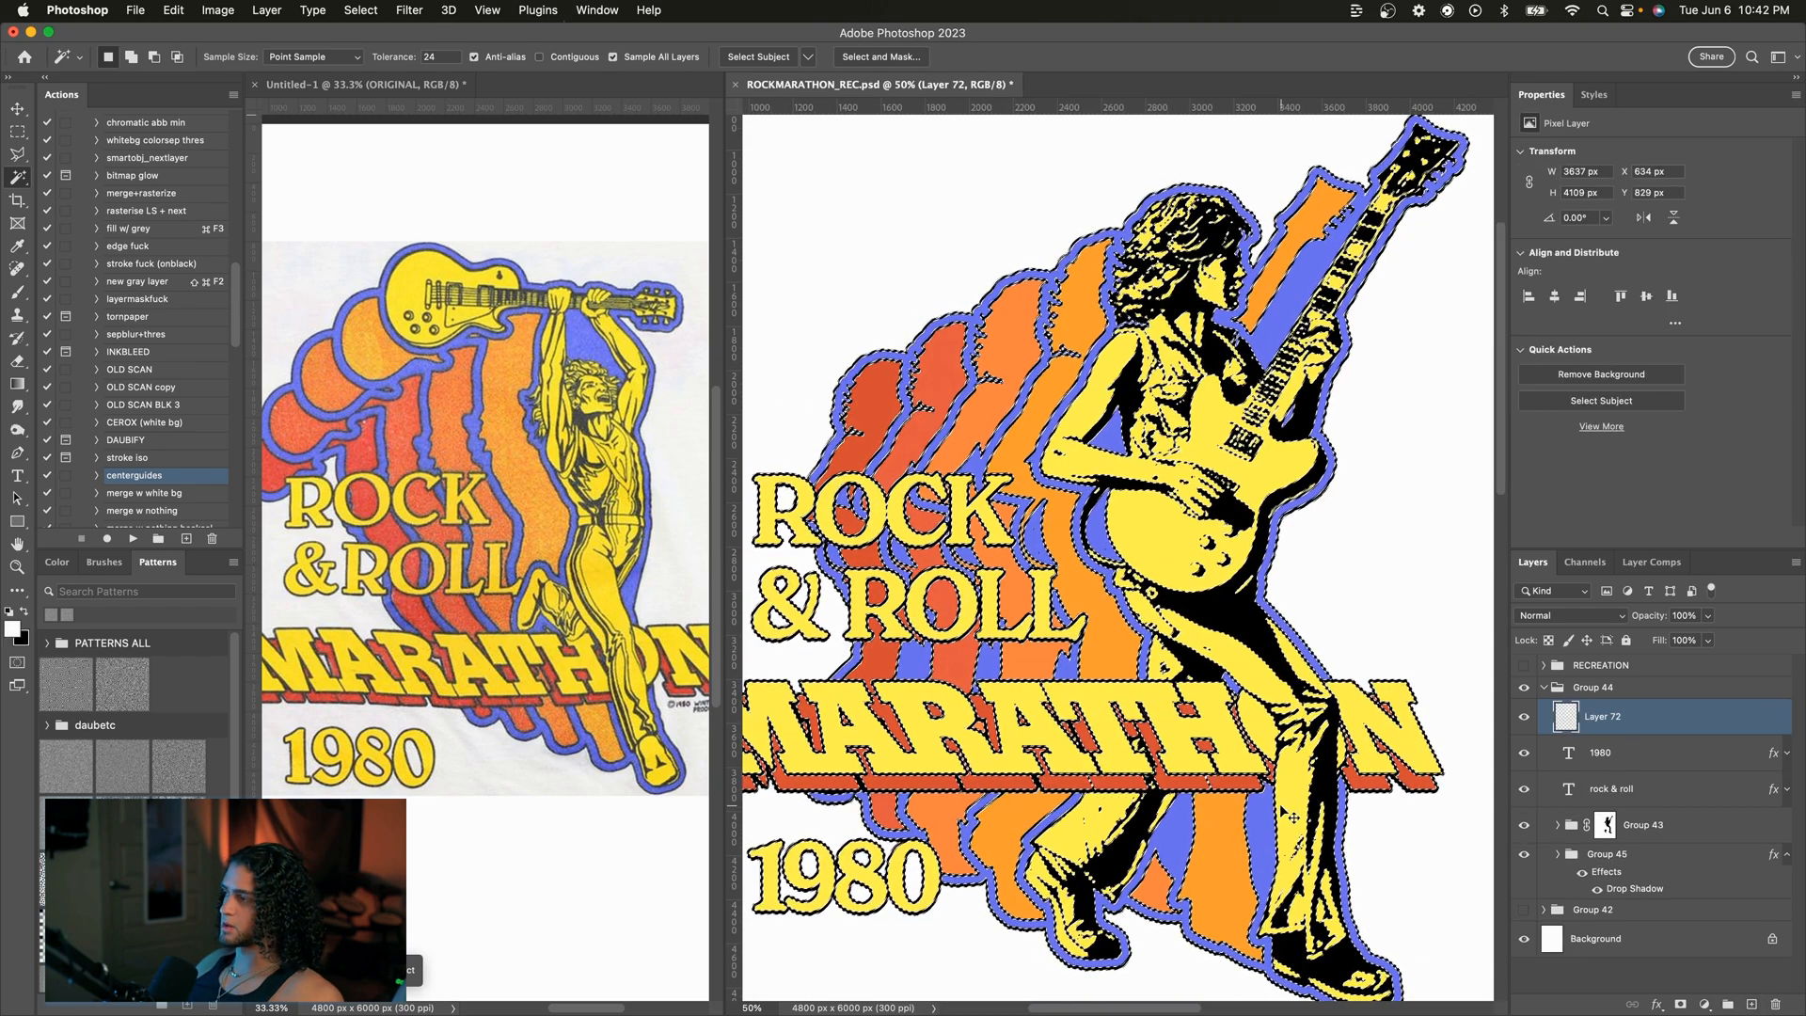
key("super+BackSpace")
key("super+d")
Step: Add a white drop shadow to Layer 72 with distance and size set to 0
key("v")
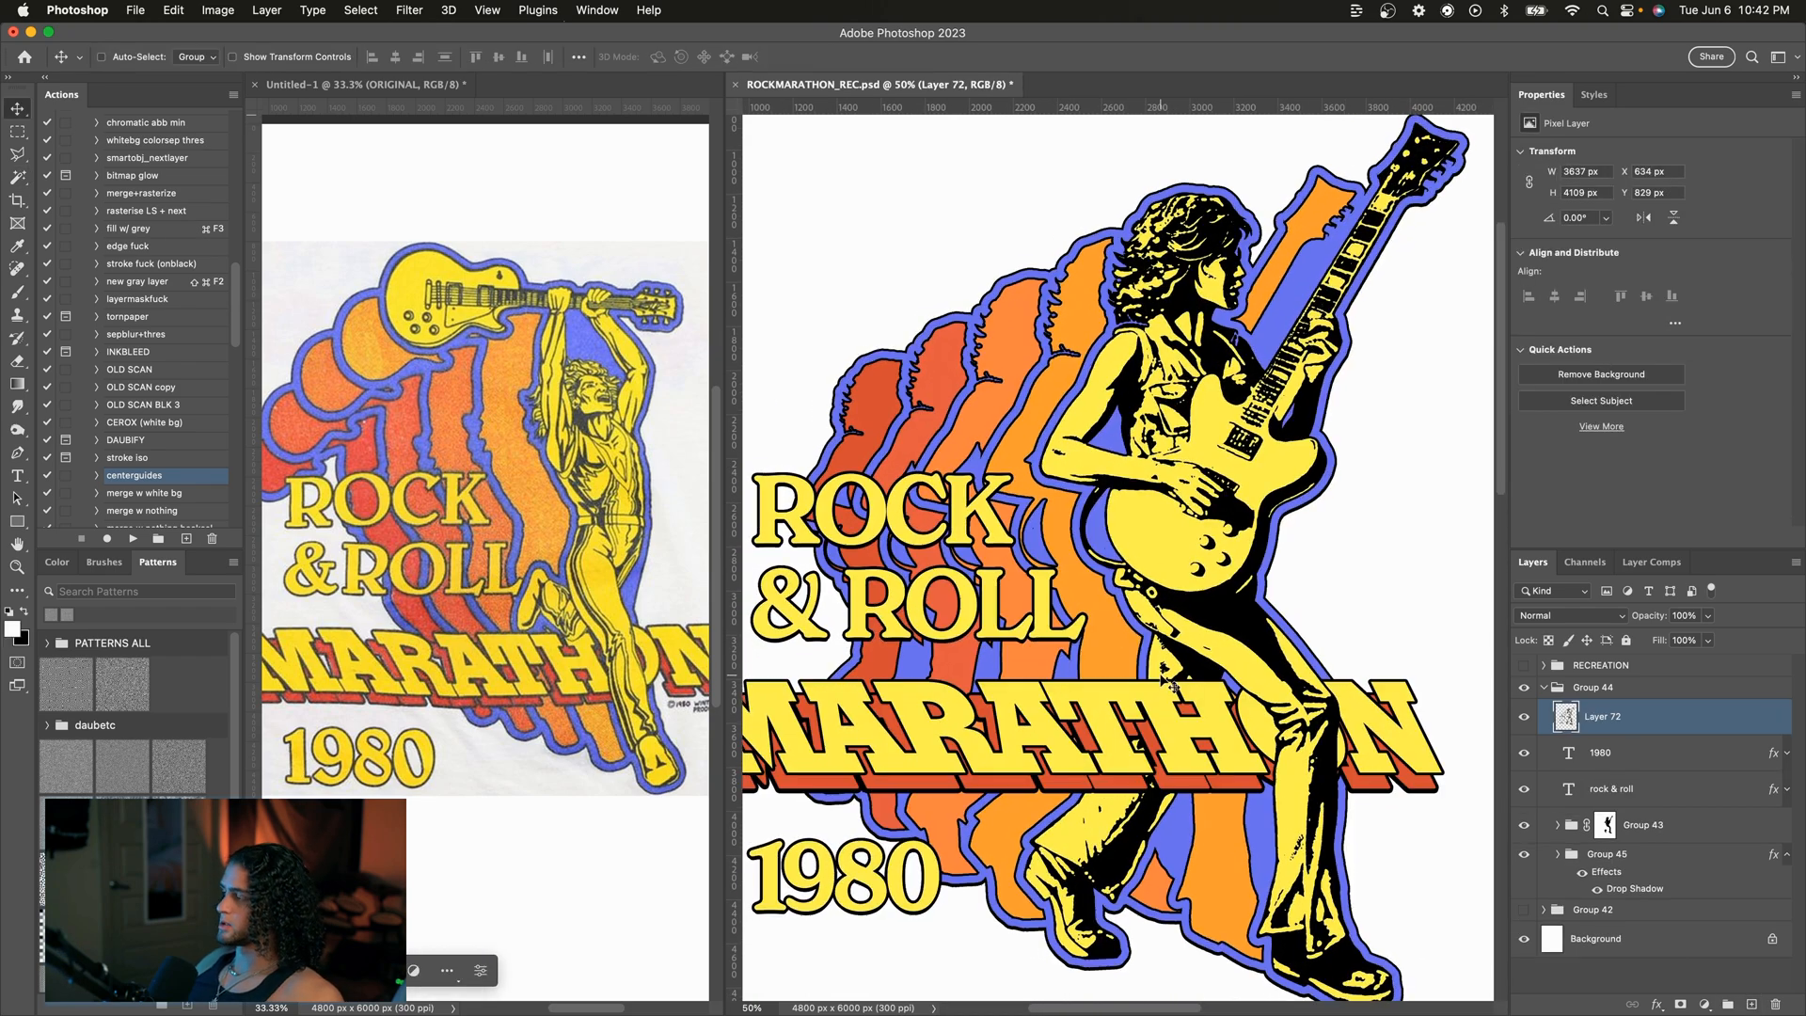
double_click(1671, 717)
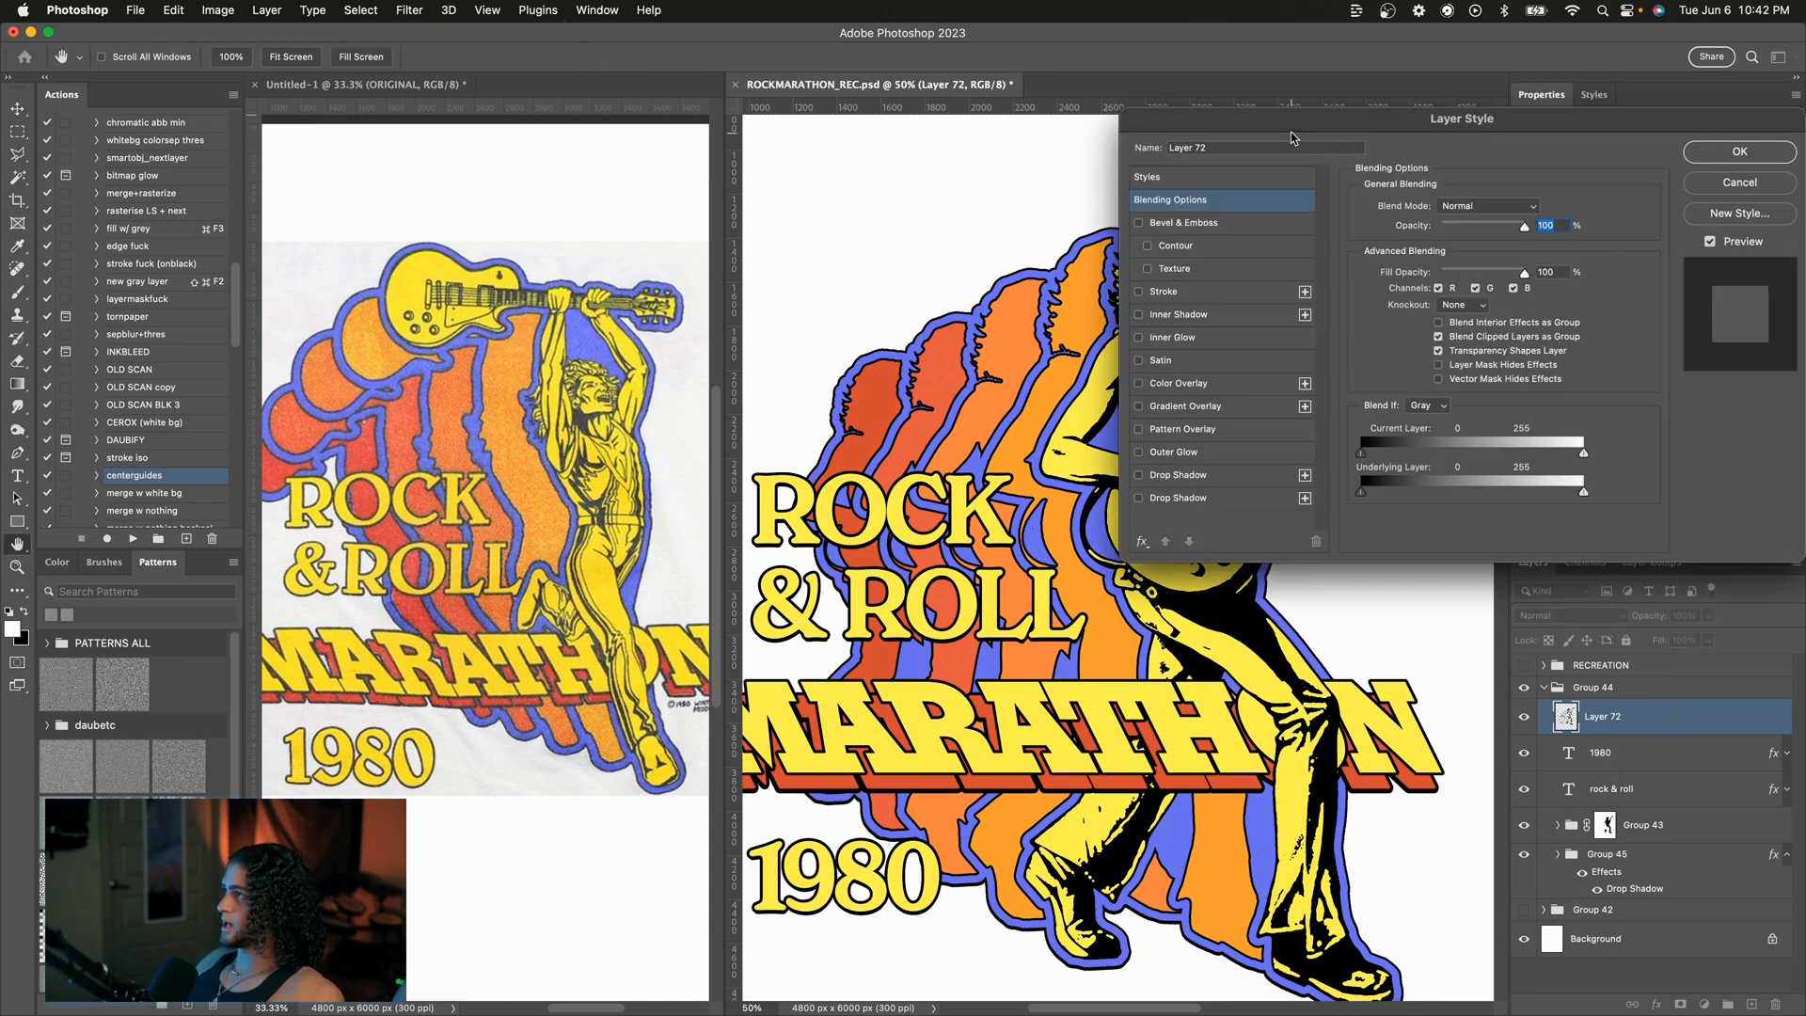
left_click_drag(1260, 129, 1471, 129)
left_click(1396, 475)
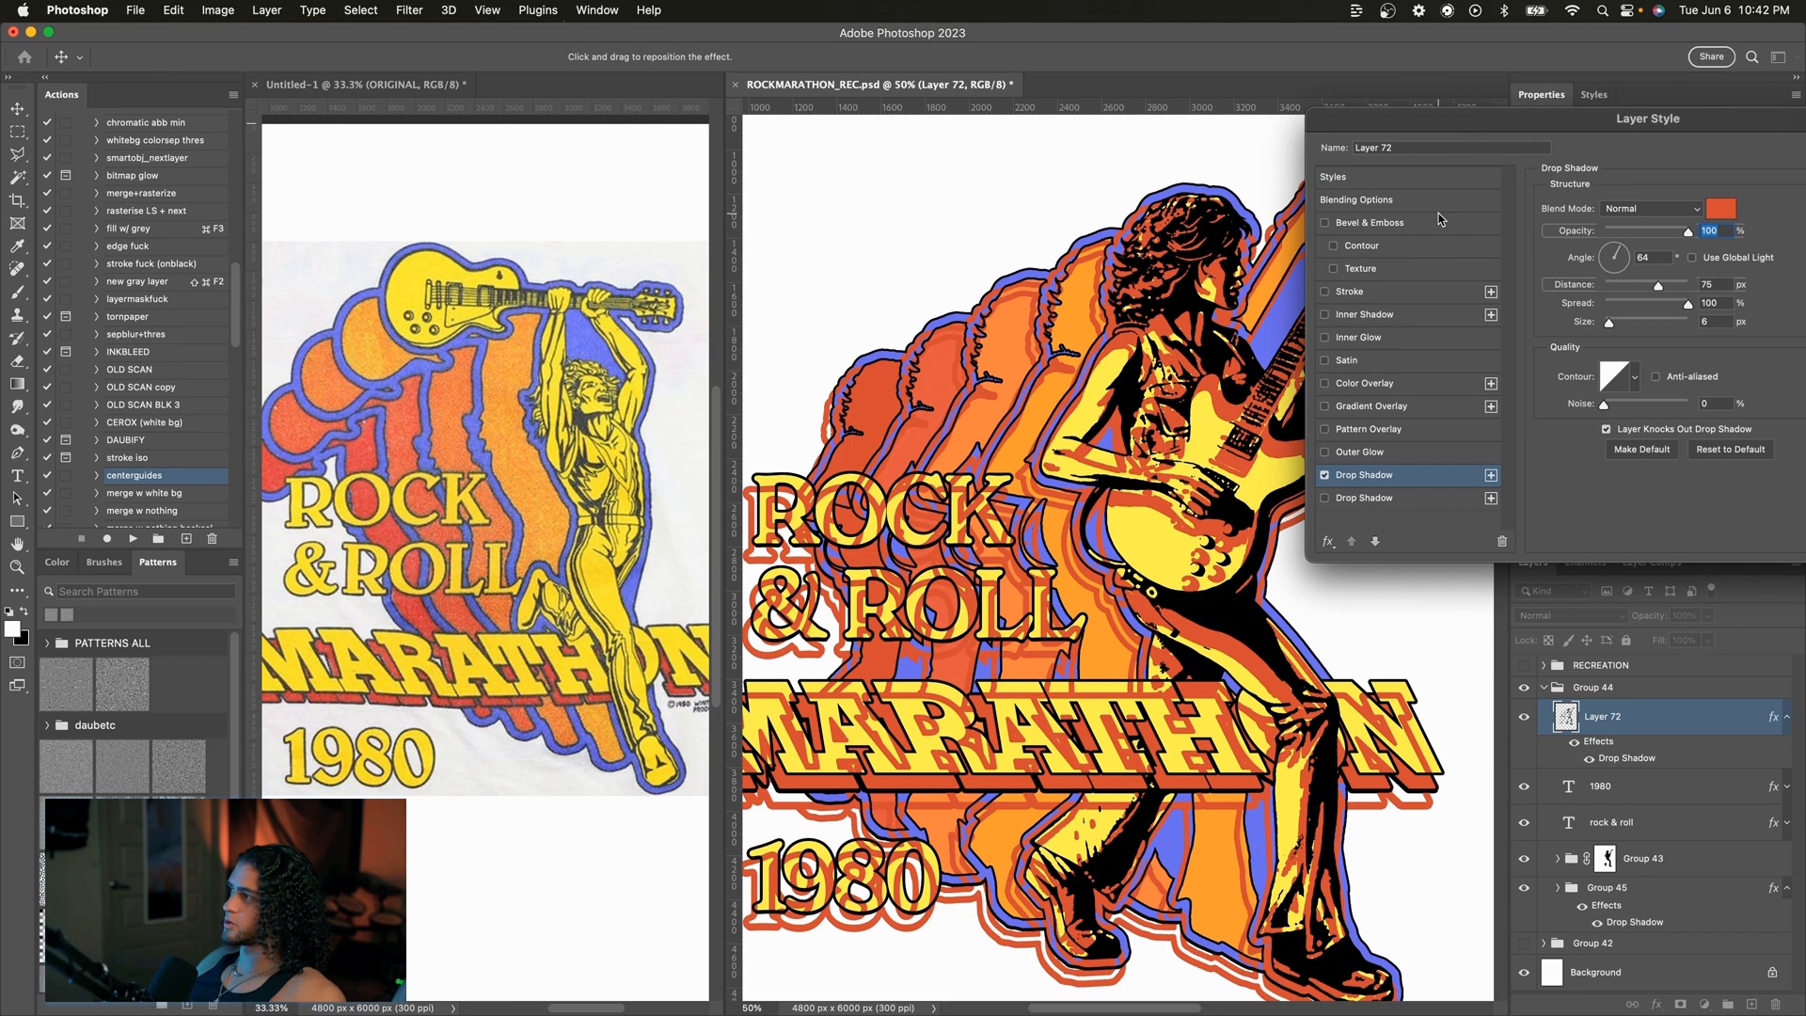
left_click_drag(1614, 132, 1612, 176)
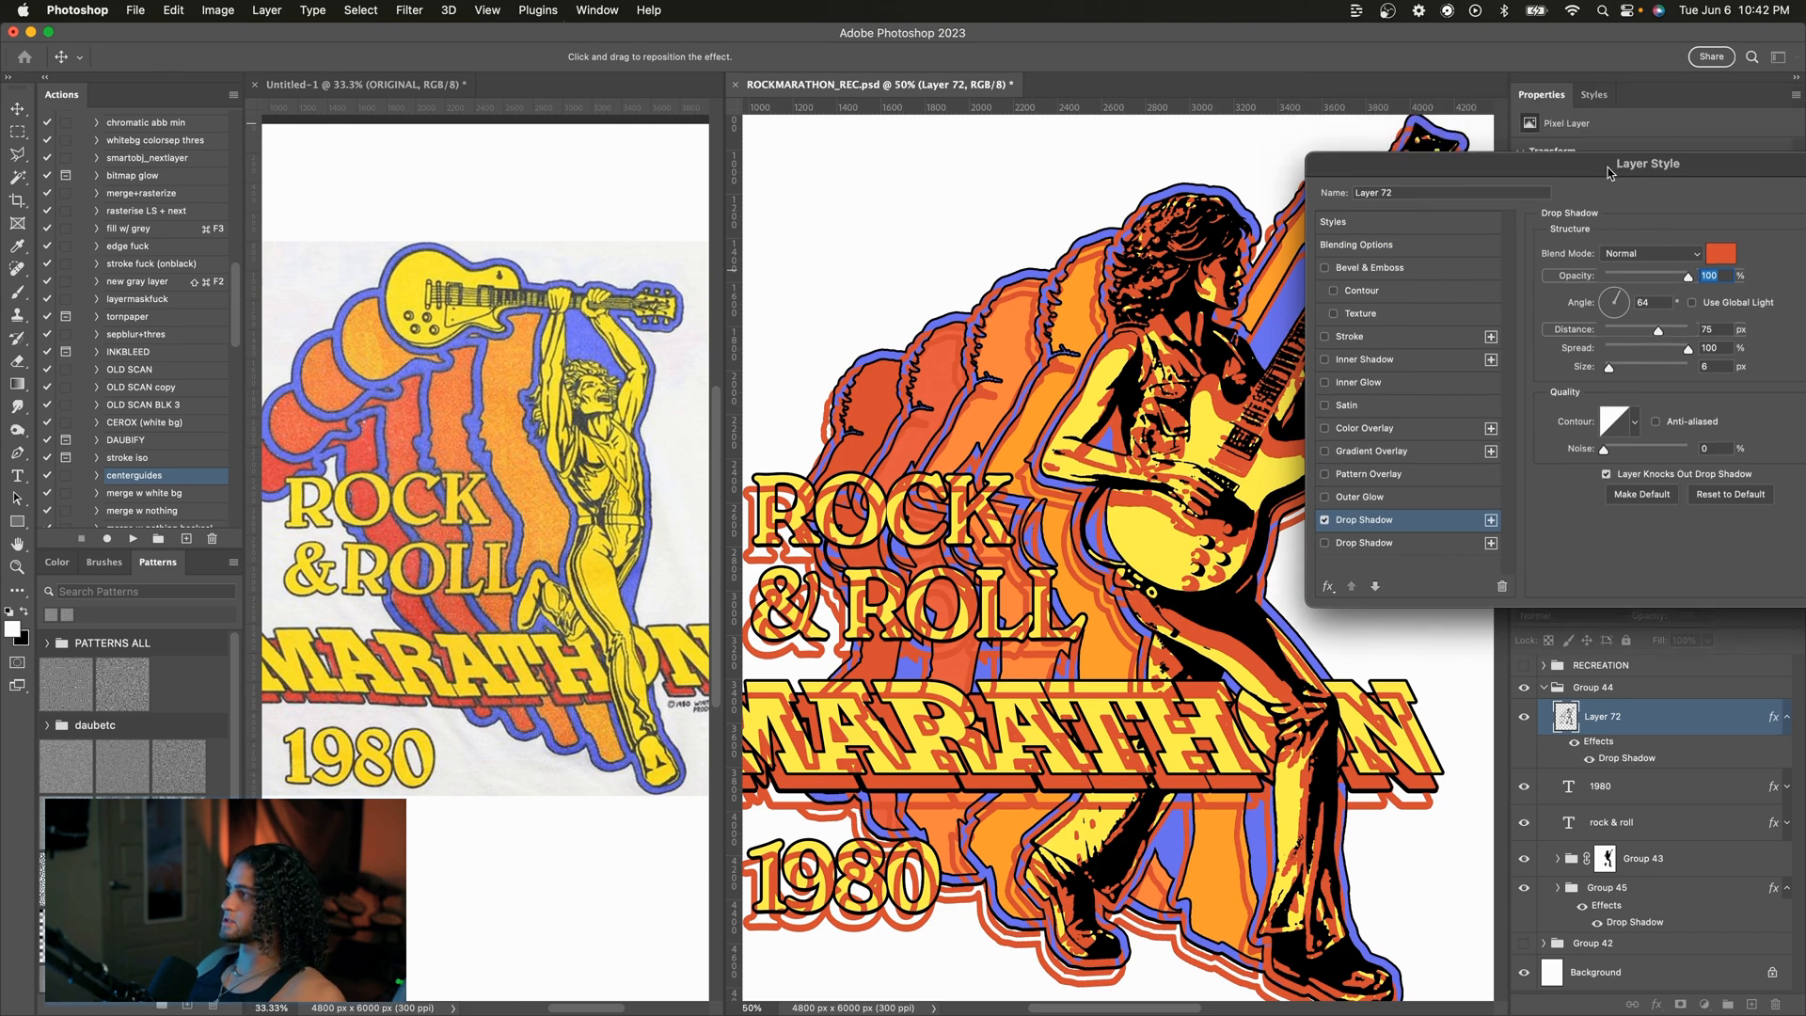
left_click_drag(1601, 362, 1621, 329)
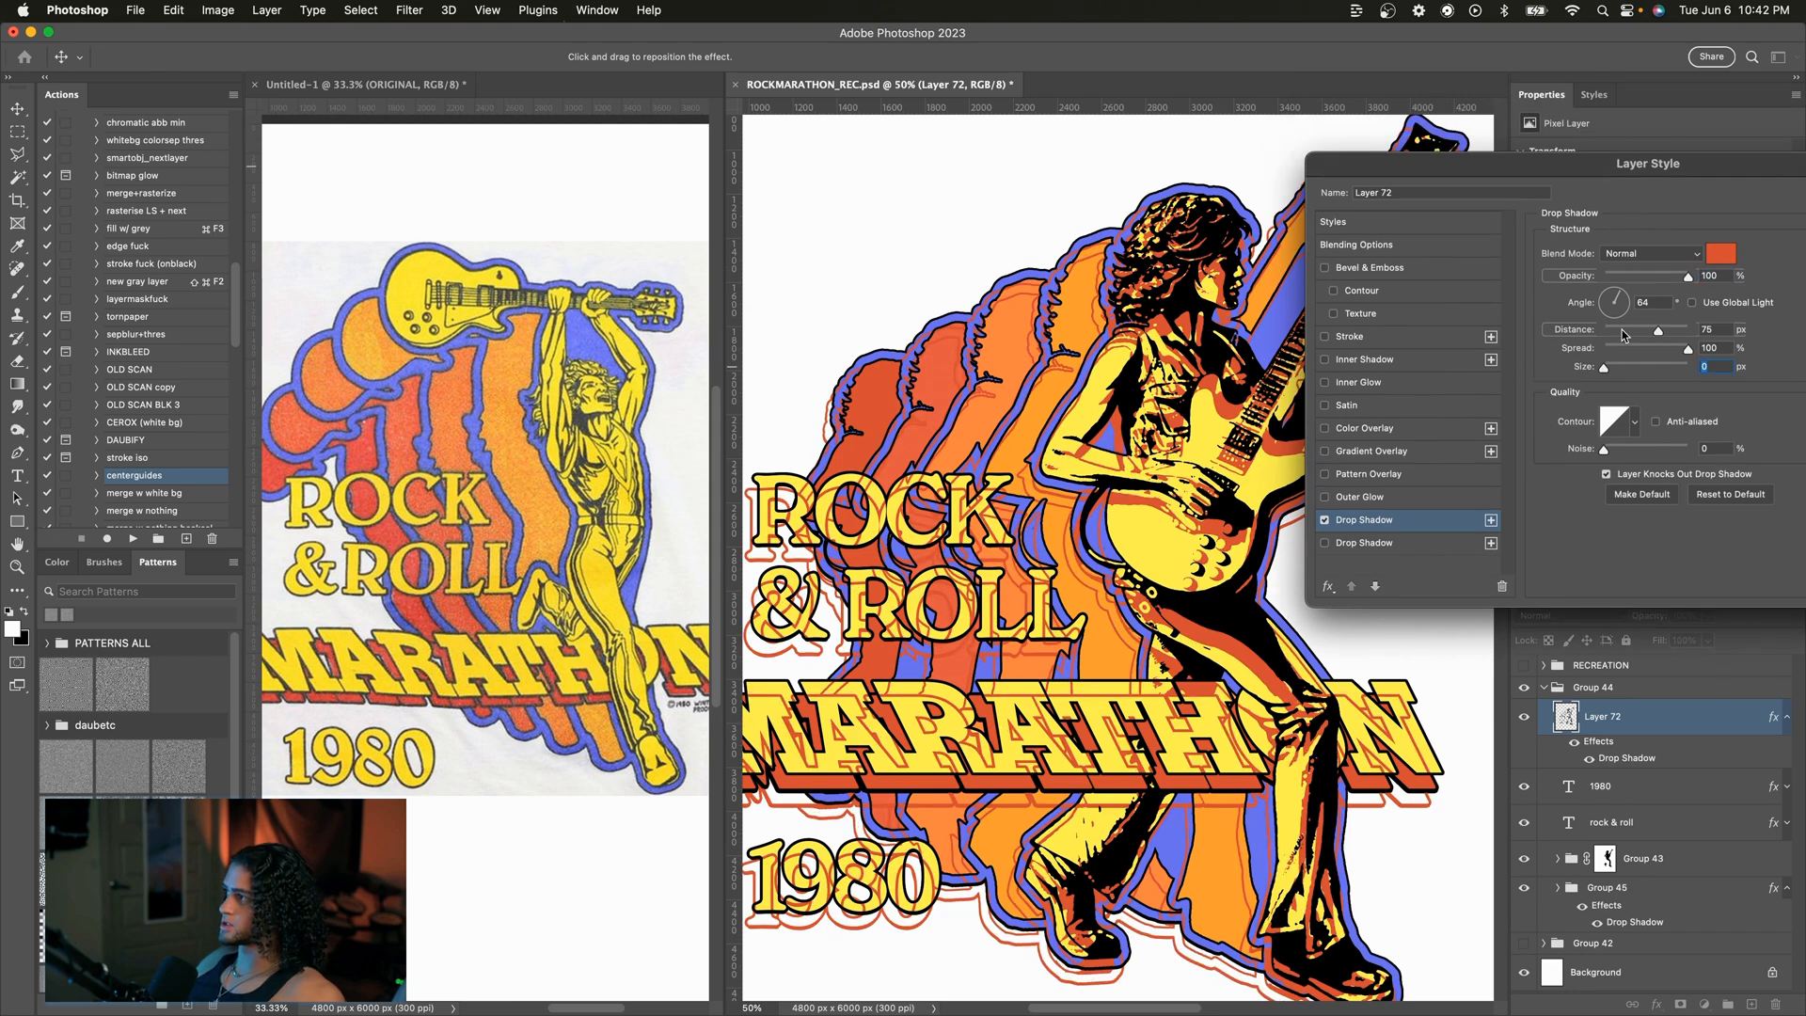
left_click_drag(1510, 167, 1177, 22)
left_click(1713, 281)
key("Return")
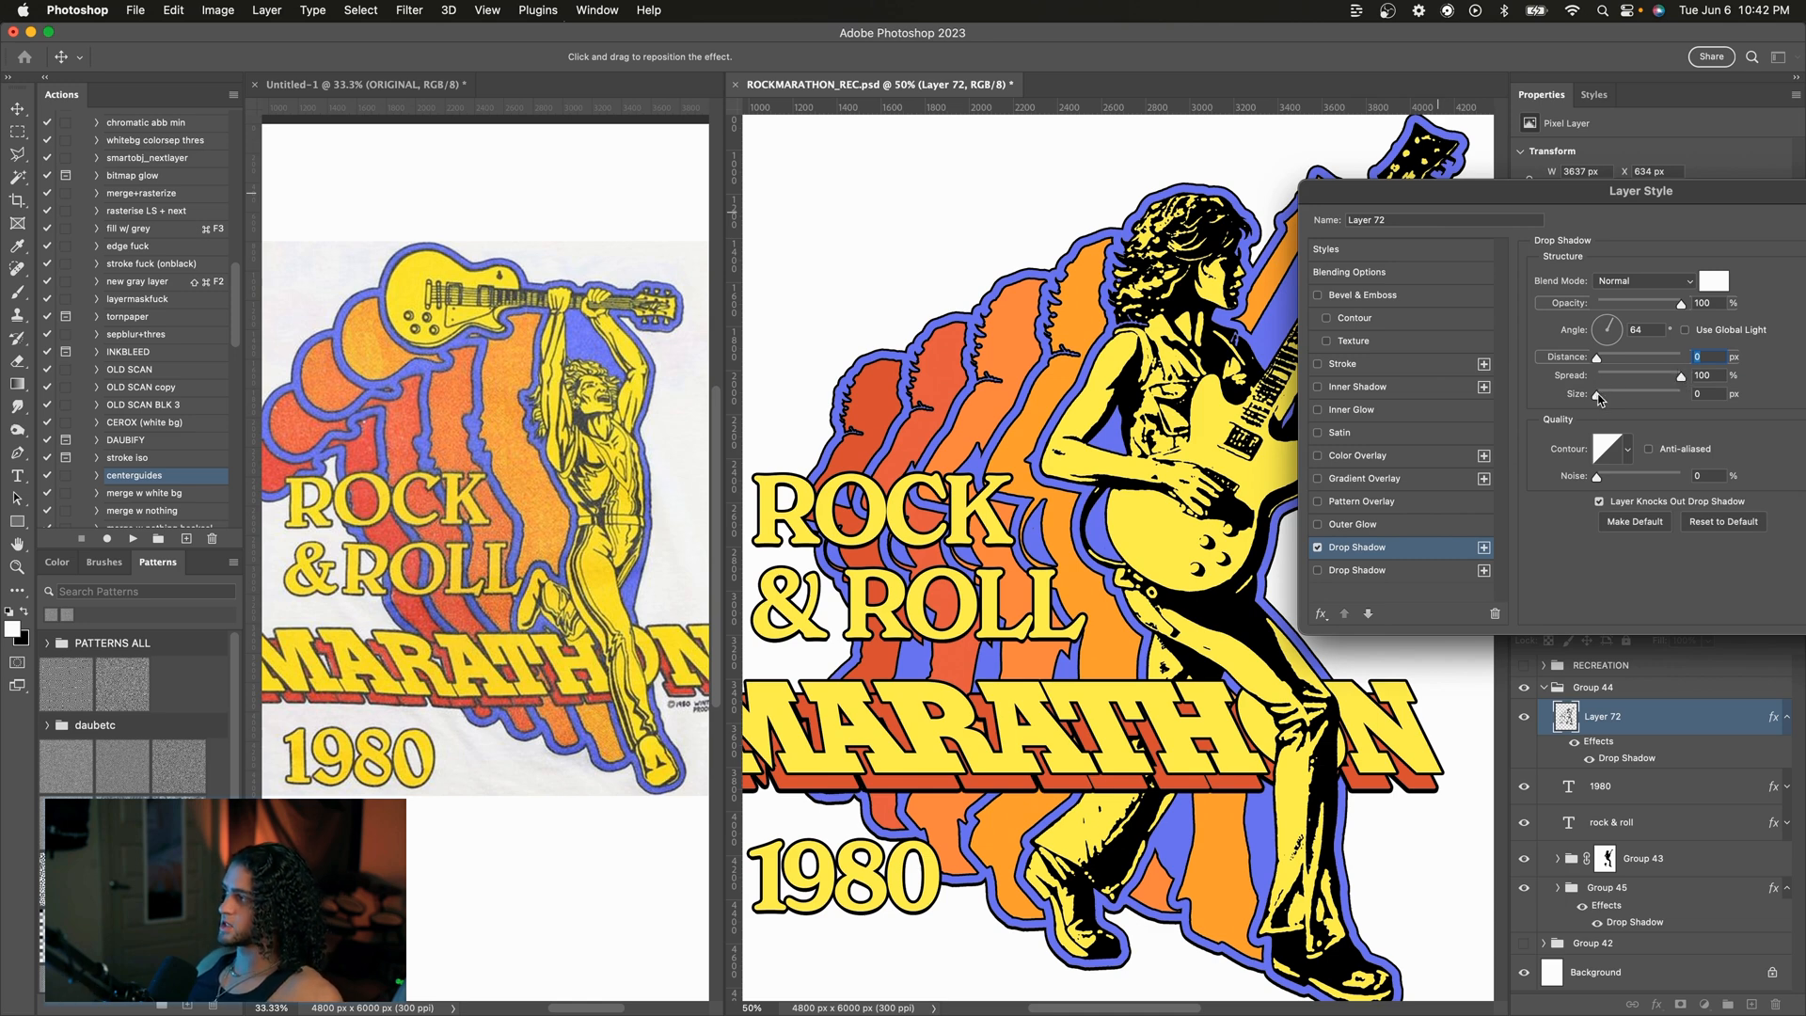
Step: Adjust Layer 72's white drop shadow, trying different distances and setting its angle to 153°
key("Up")
key("Down")
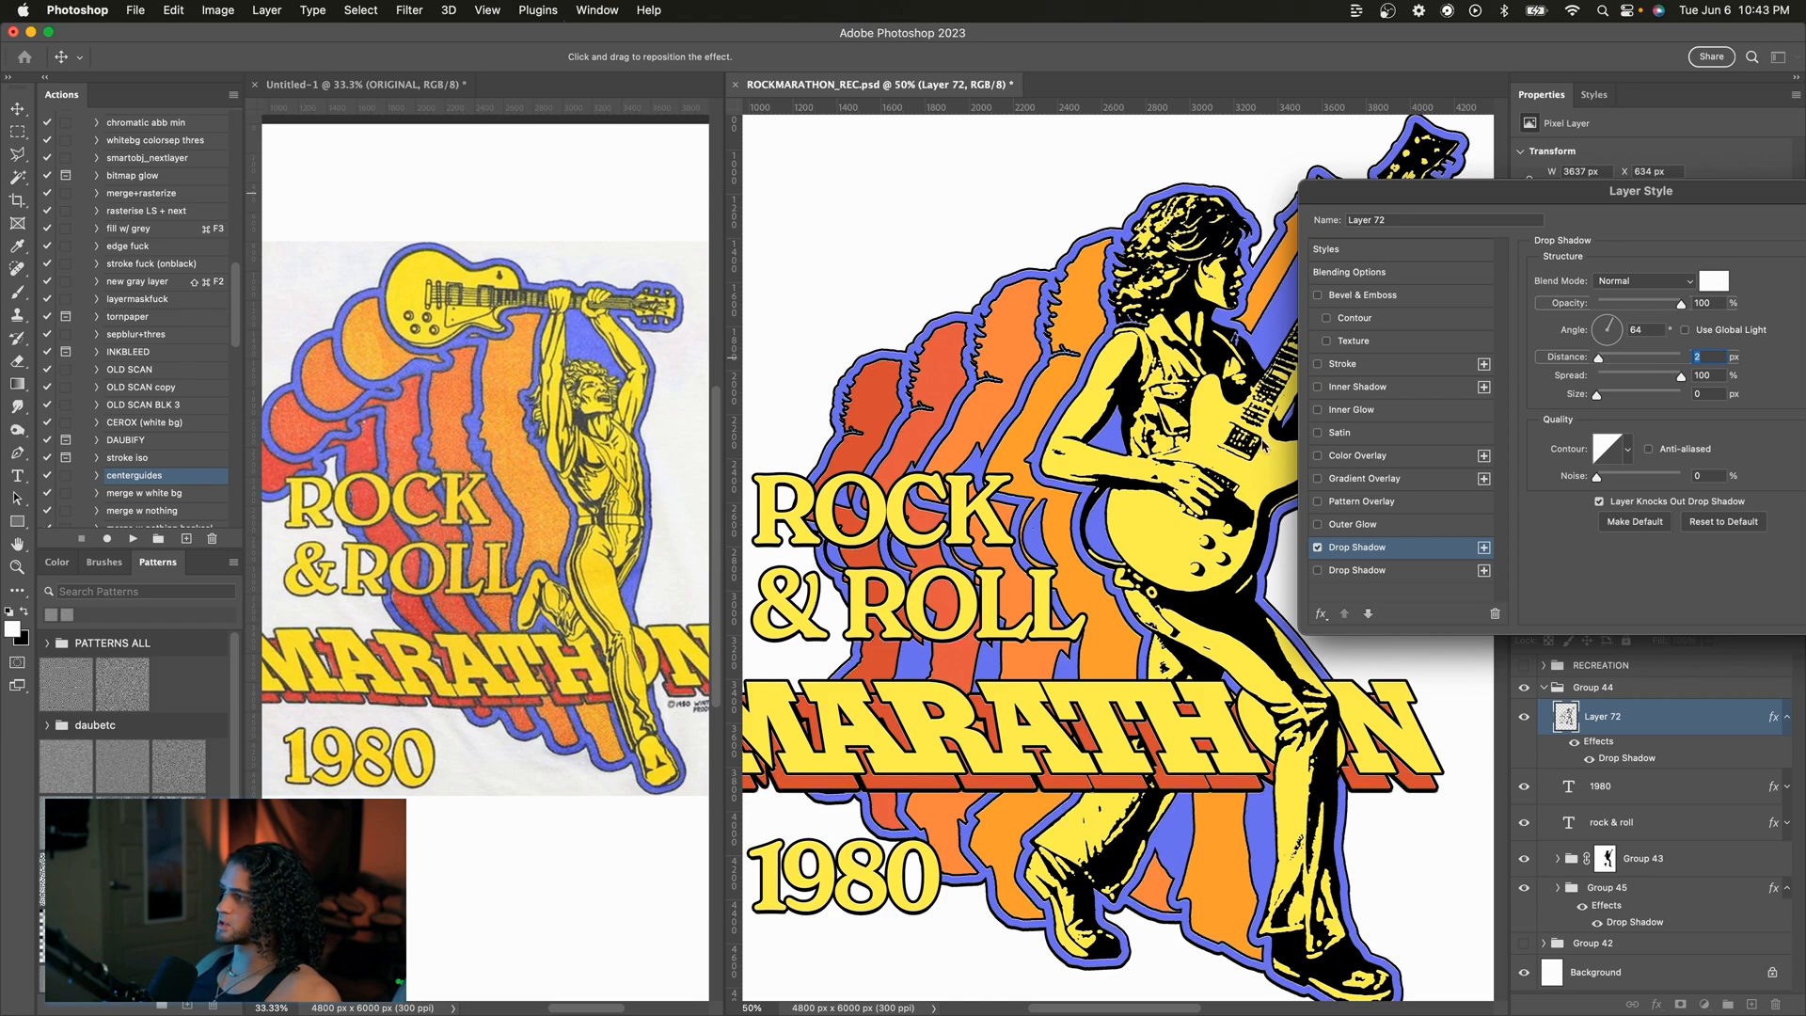
left_click(1262, 442, "super")
left_click(1261, 440, "super")
left_click(1614, 321)
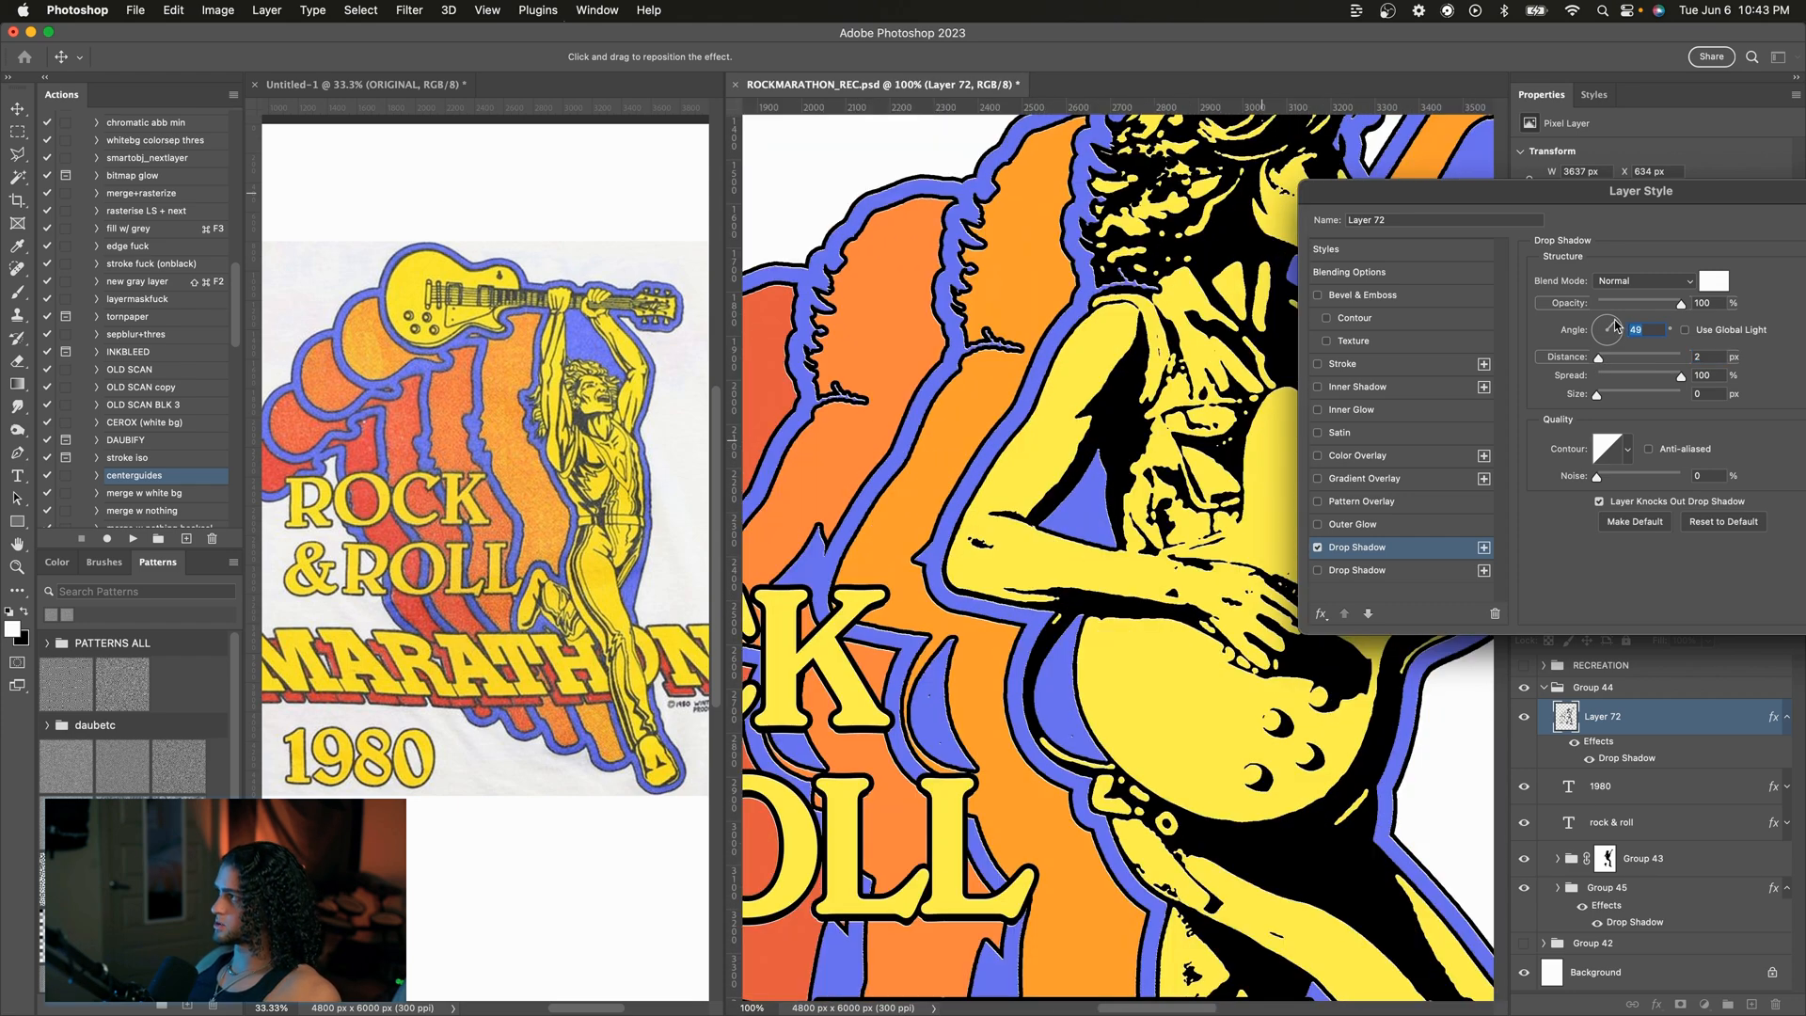
left_click_drag(1601, 356, 1604, 358)
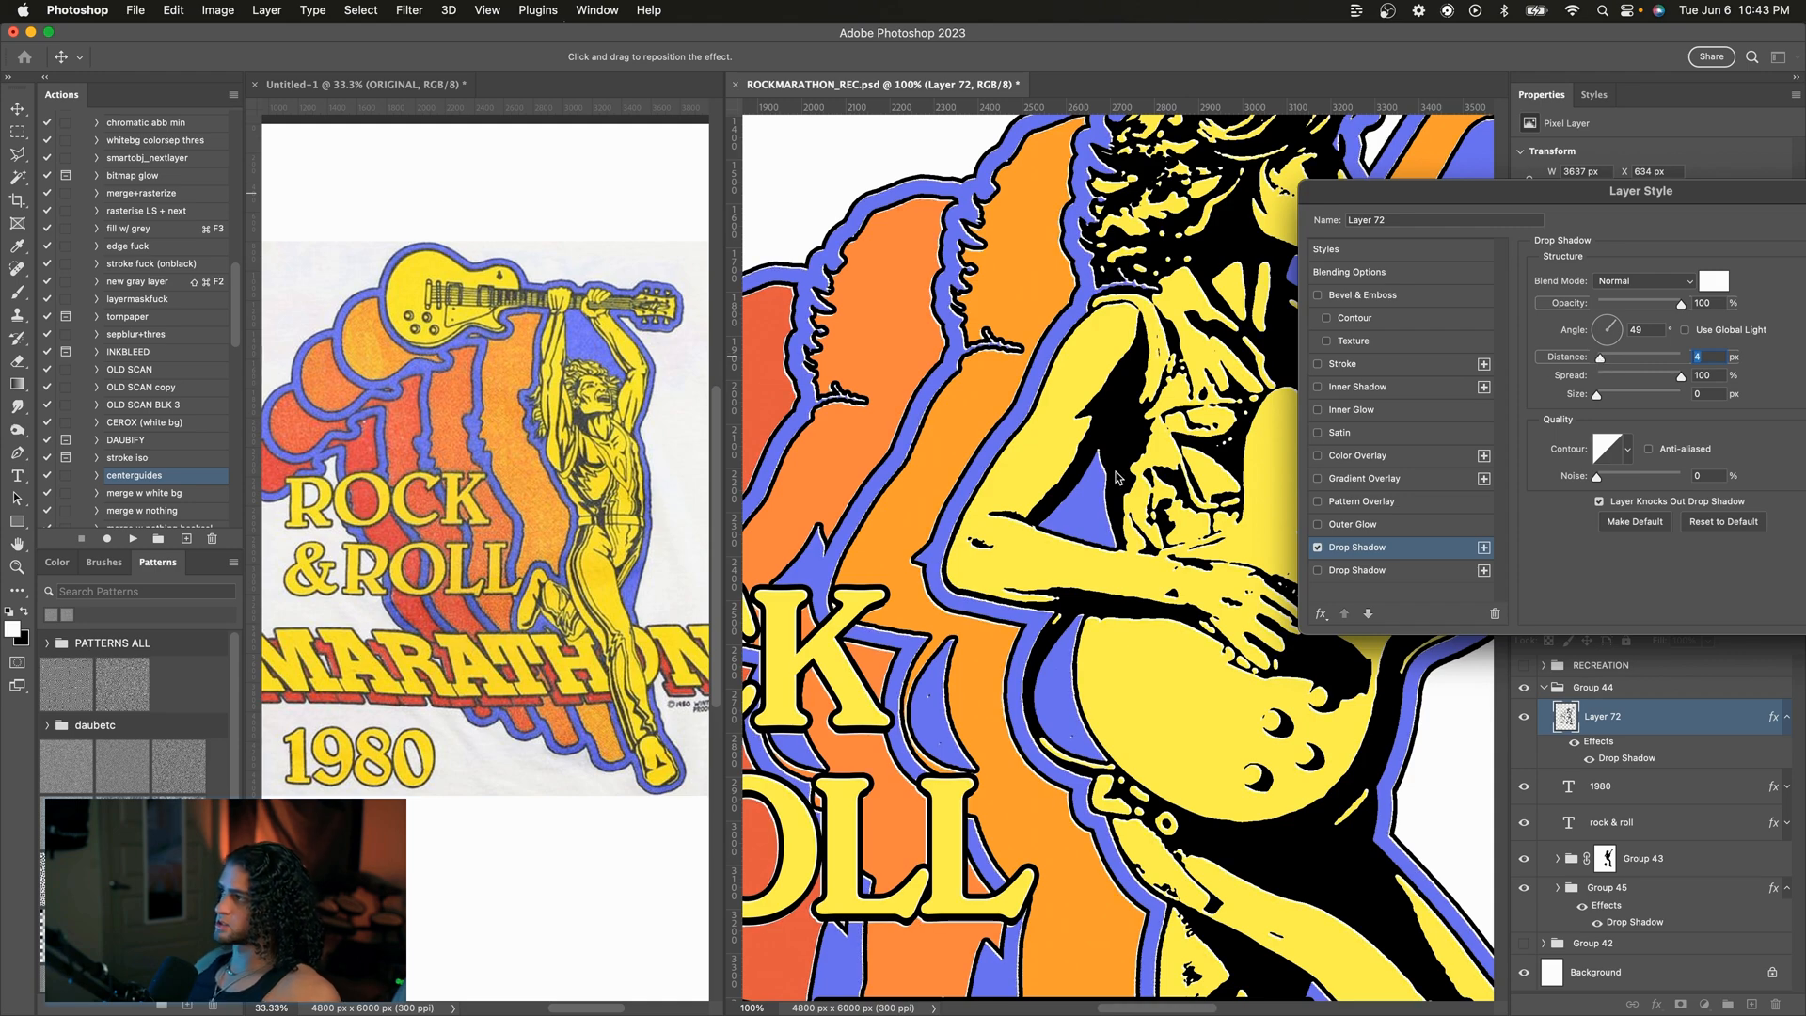
key("super+minus")
key("super+minus")
key("super+minus")
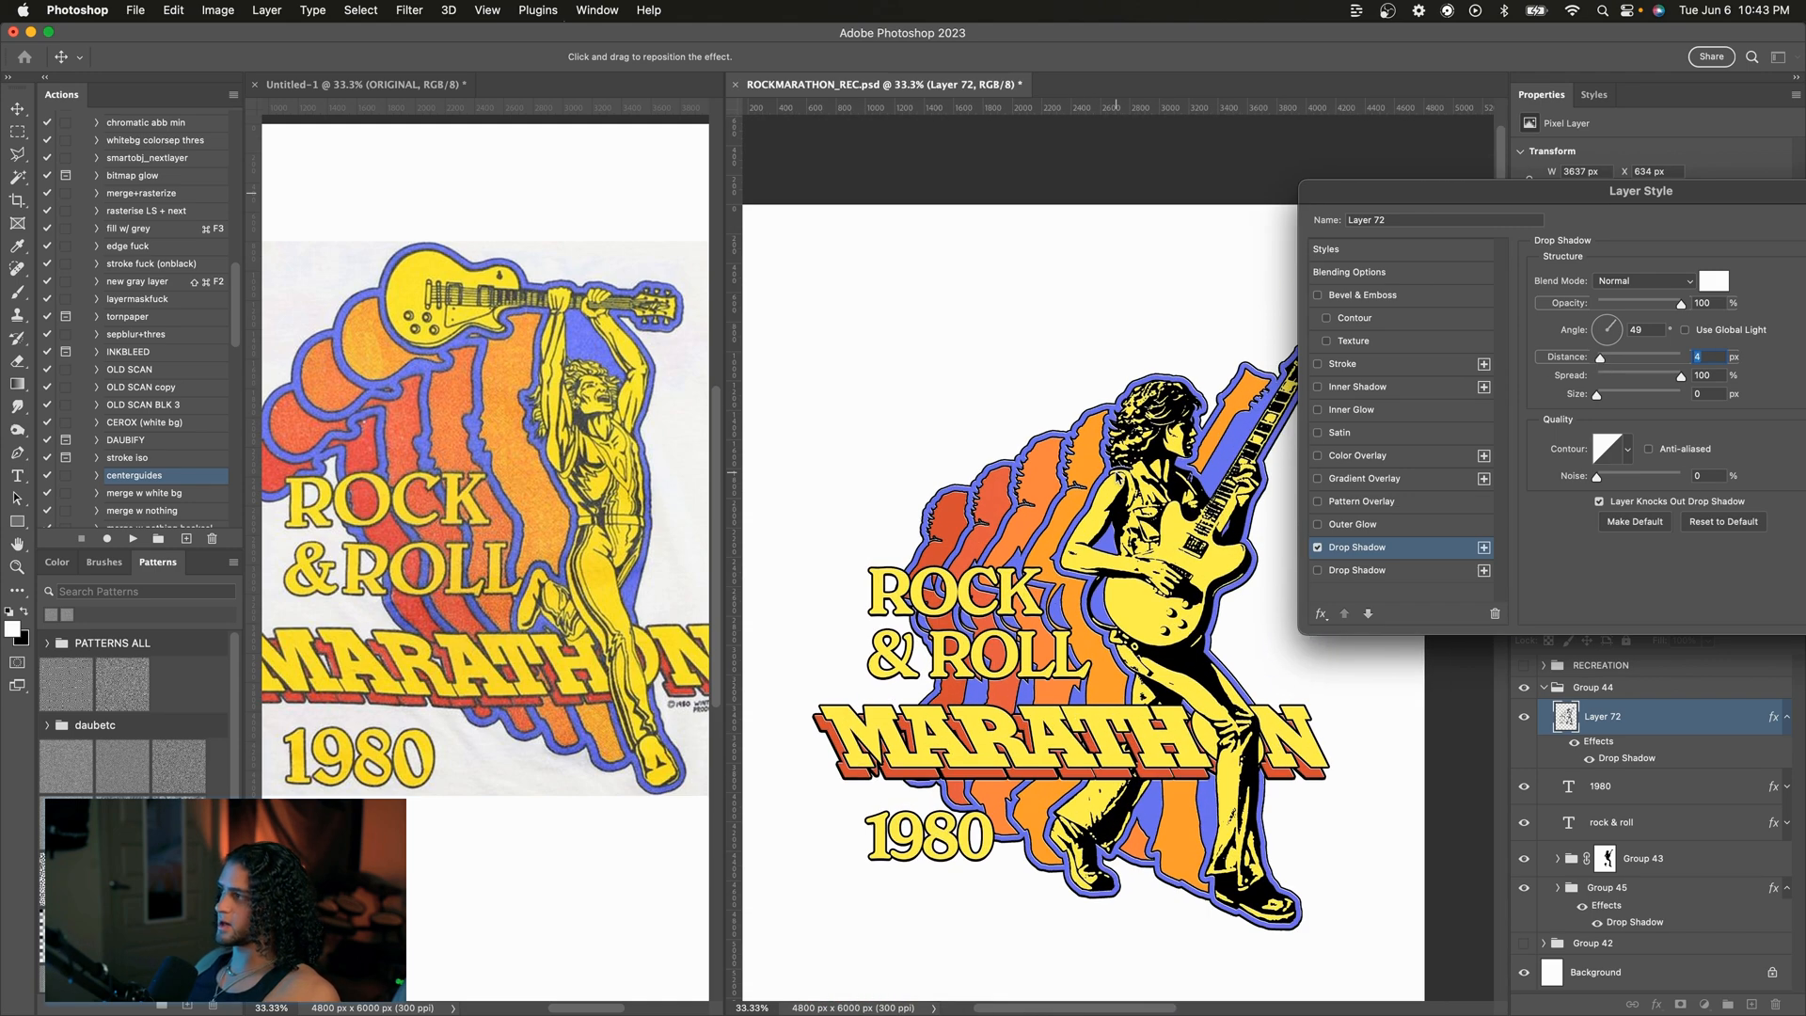
left_click(1602, 330)
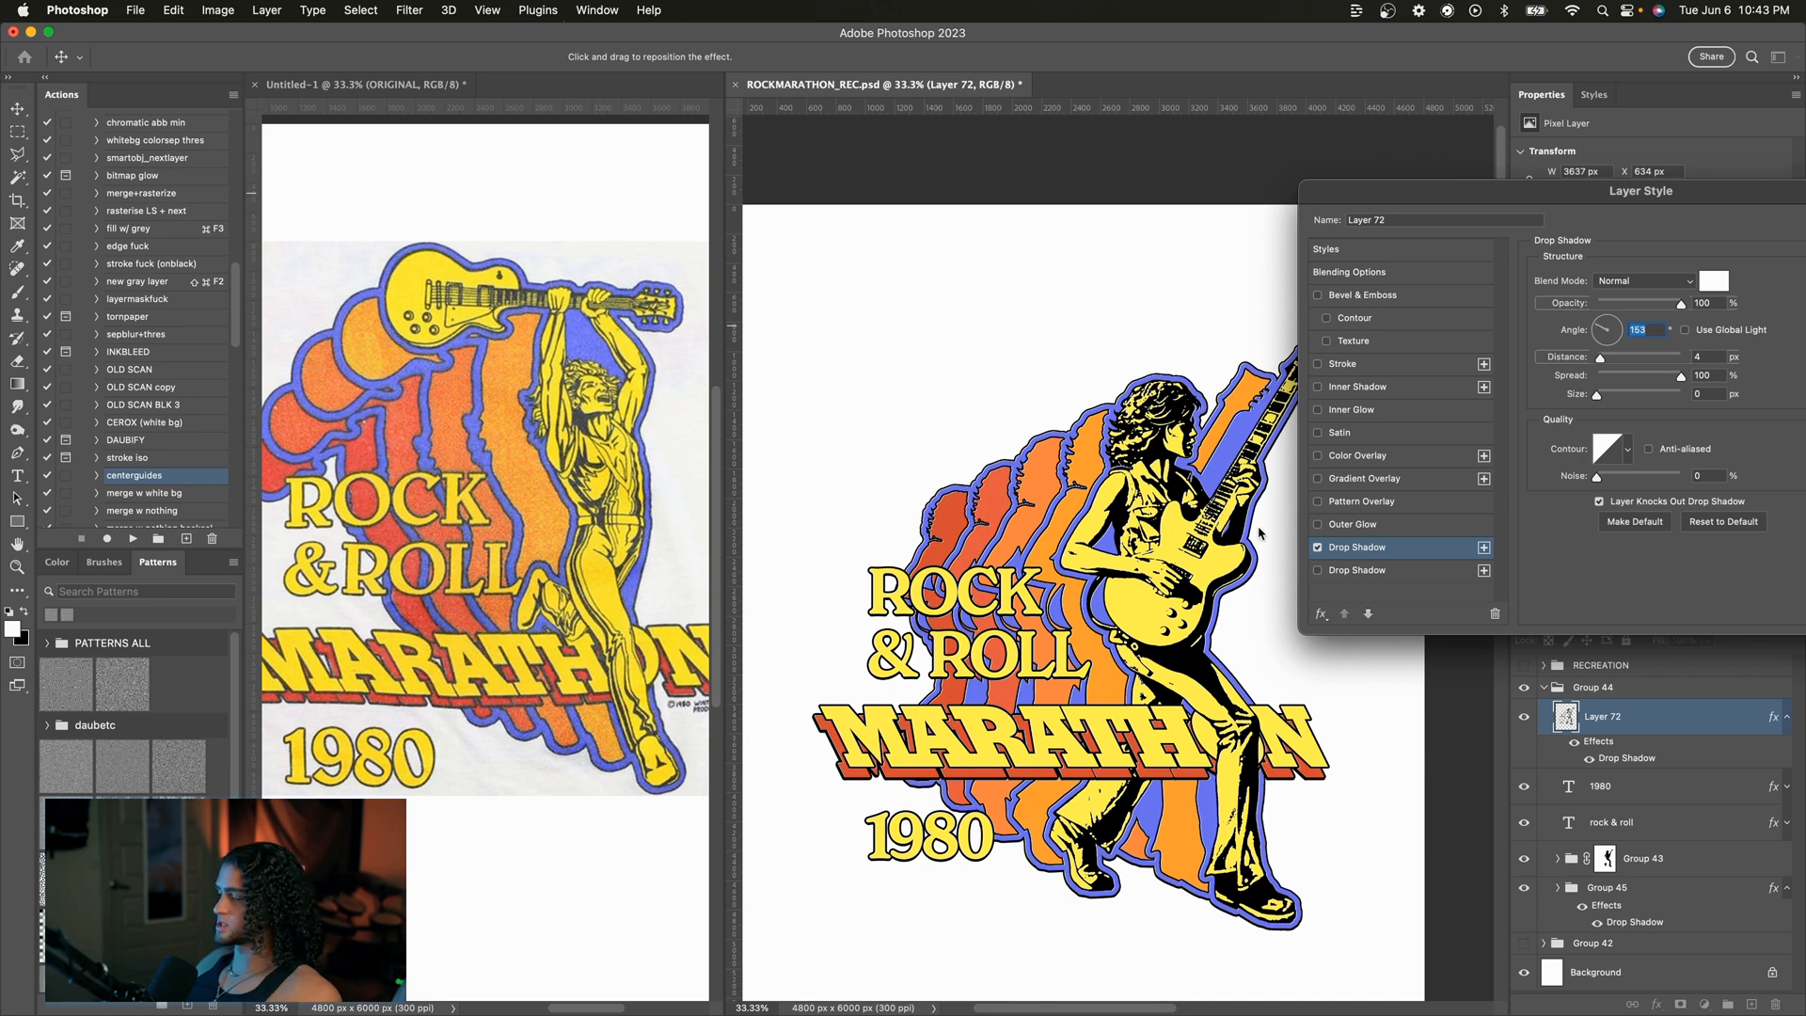
Step: Set the drop shadow distance to 3 px and apply the layer style
key("Tab")
type("3")
left_click_drag(1521, 202, 1418, 211)
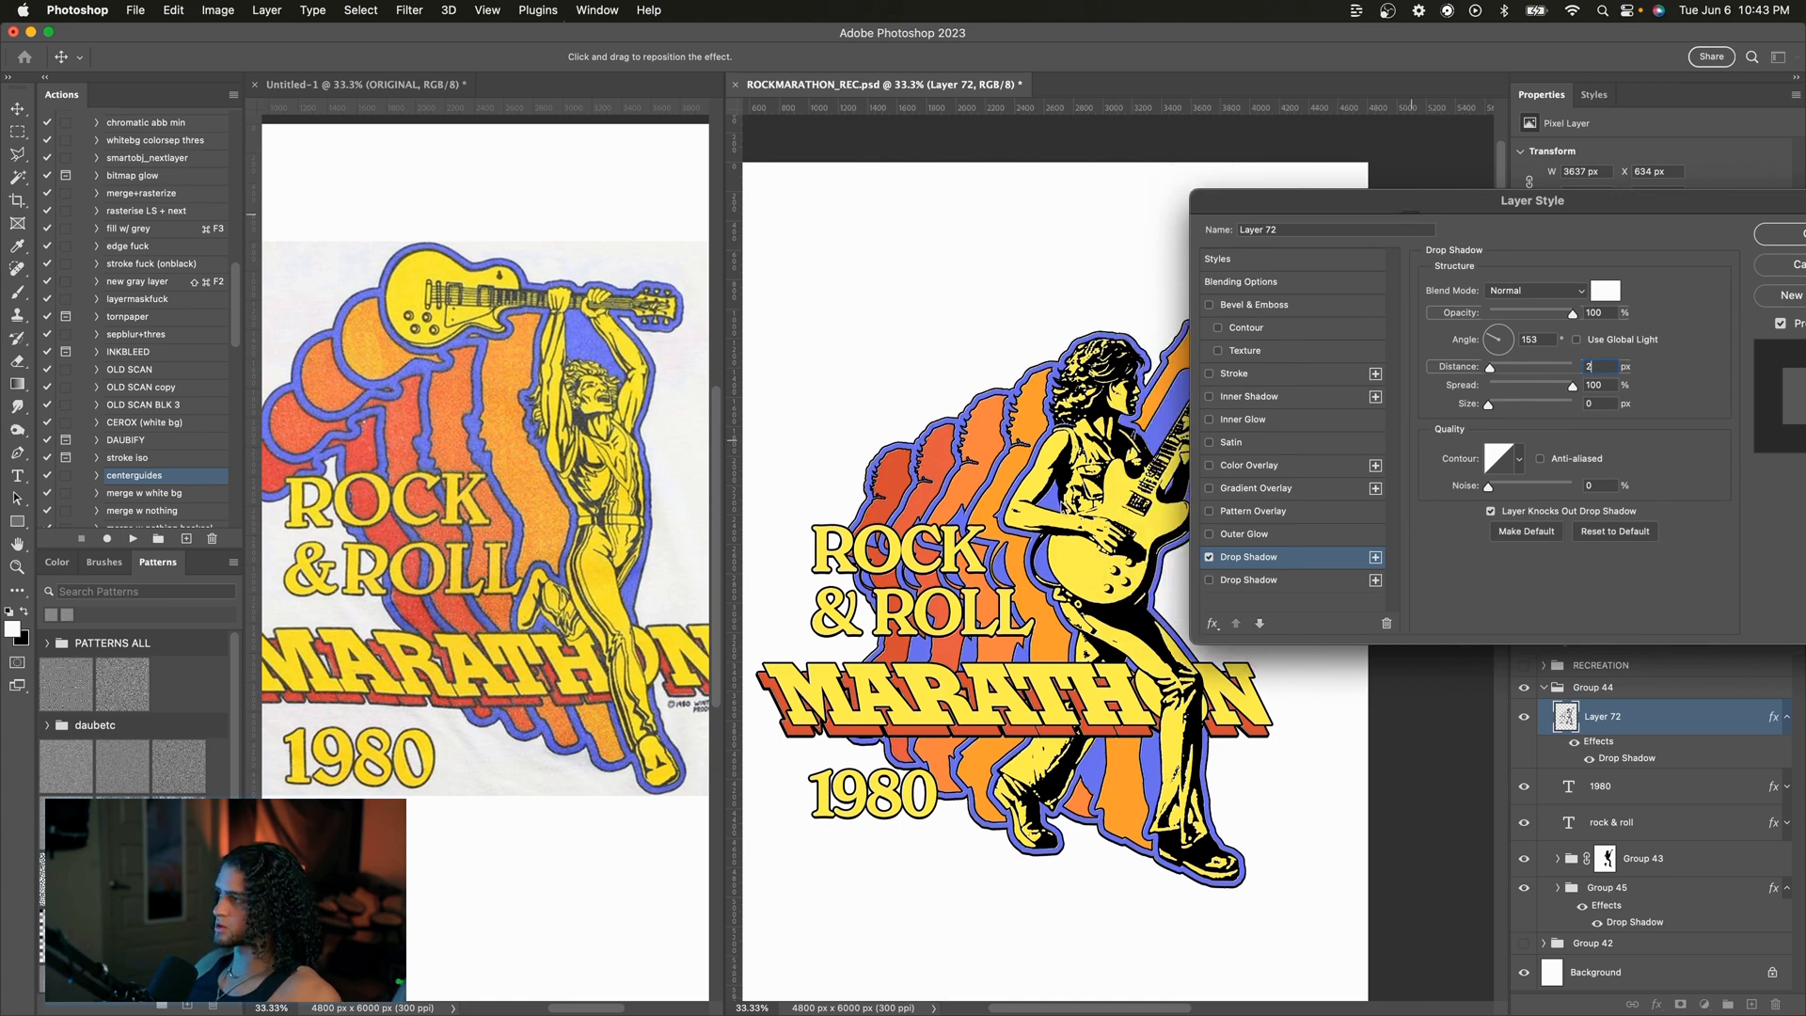
key("super+equal")
key("super+equal")
scroll(1117, 557, "left", 2)
key("Up")
key("super+minus")
key("super+minus")
key("super+minus")
key("Return")
key("super+equal")
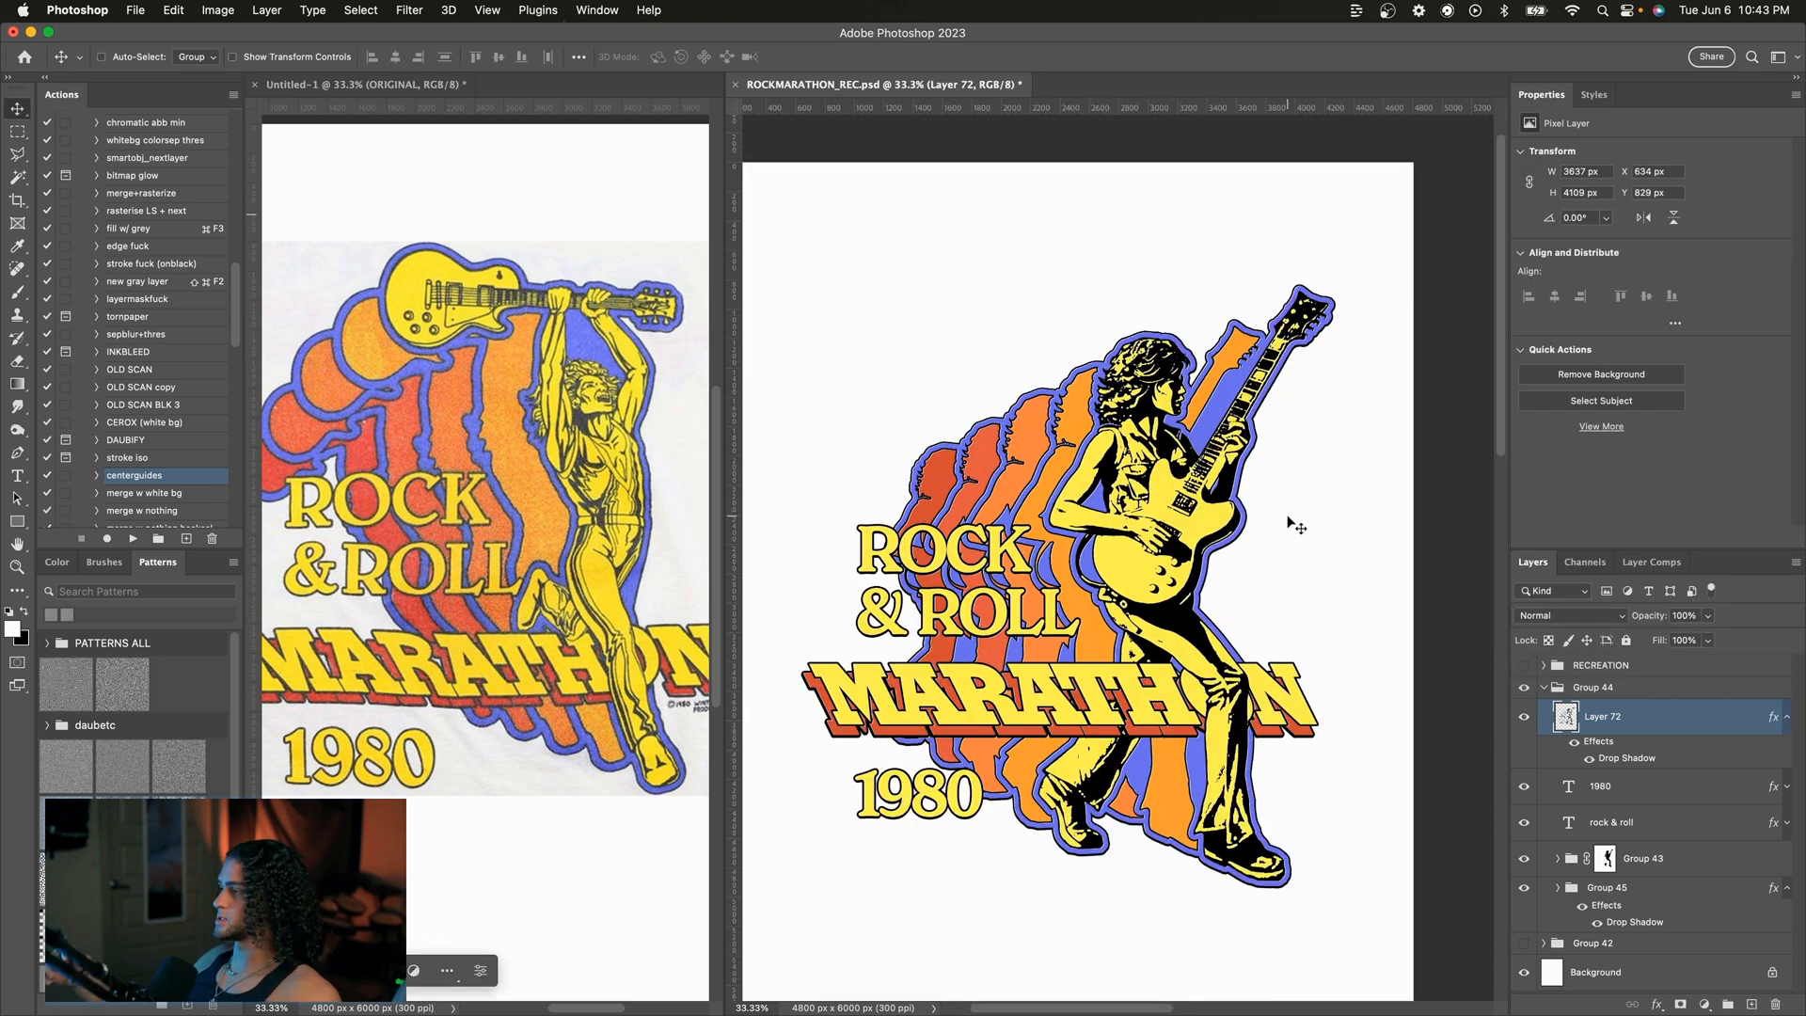
Step: Collapse Group 44, create a merged copy of it, and hide the original group
left_click(1544, 688)
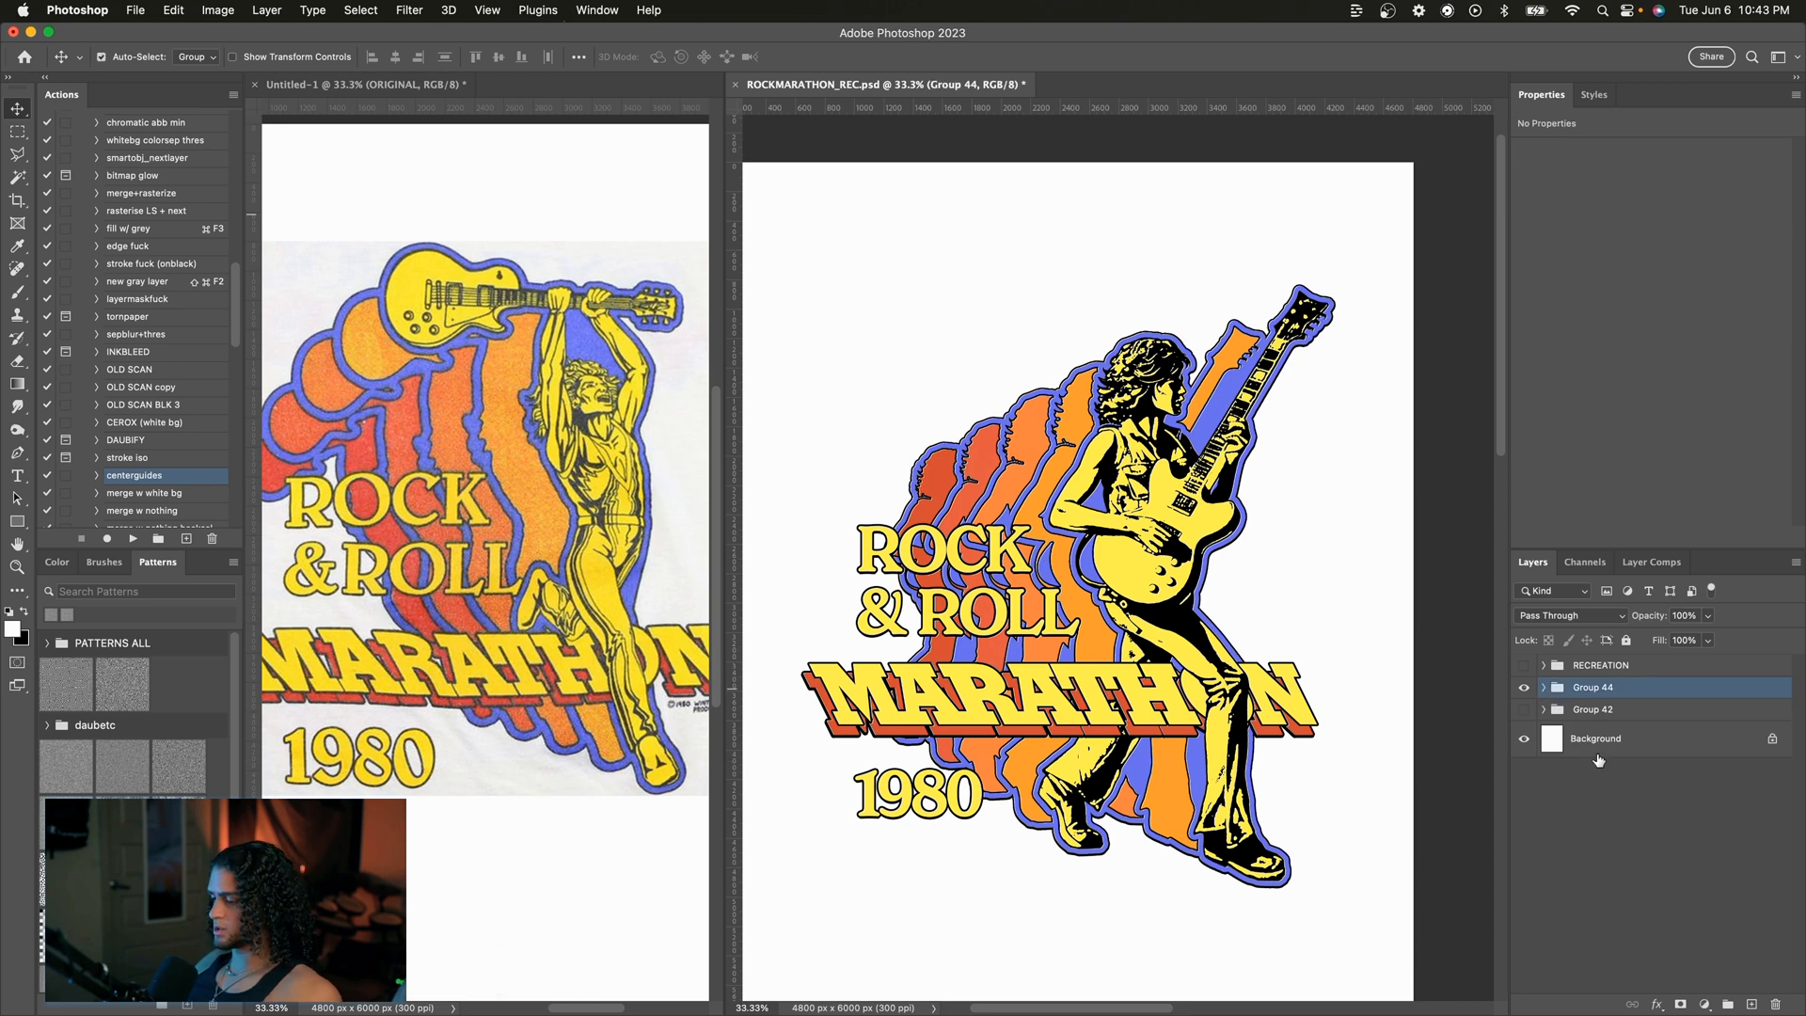
key("super+alt+e")
left_click(1524, 726)
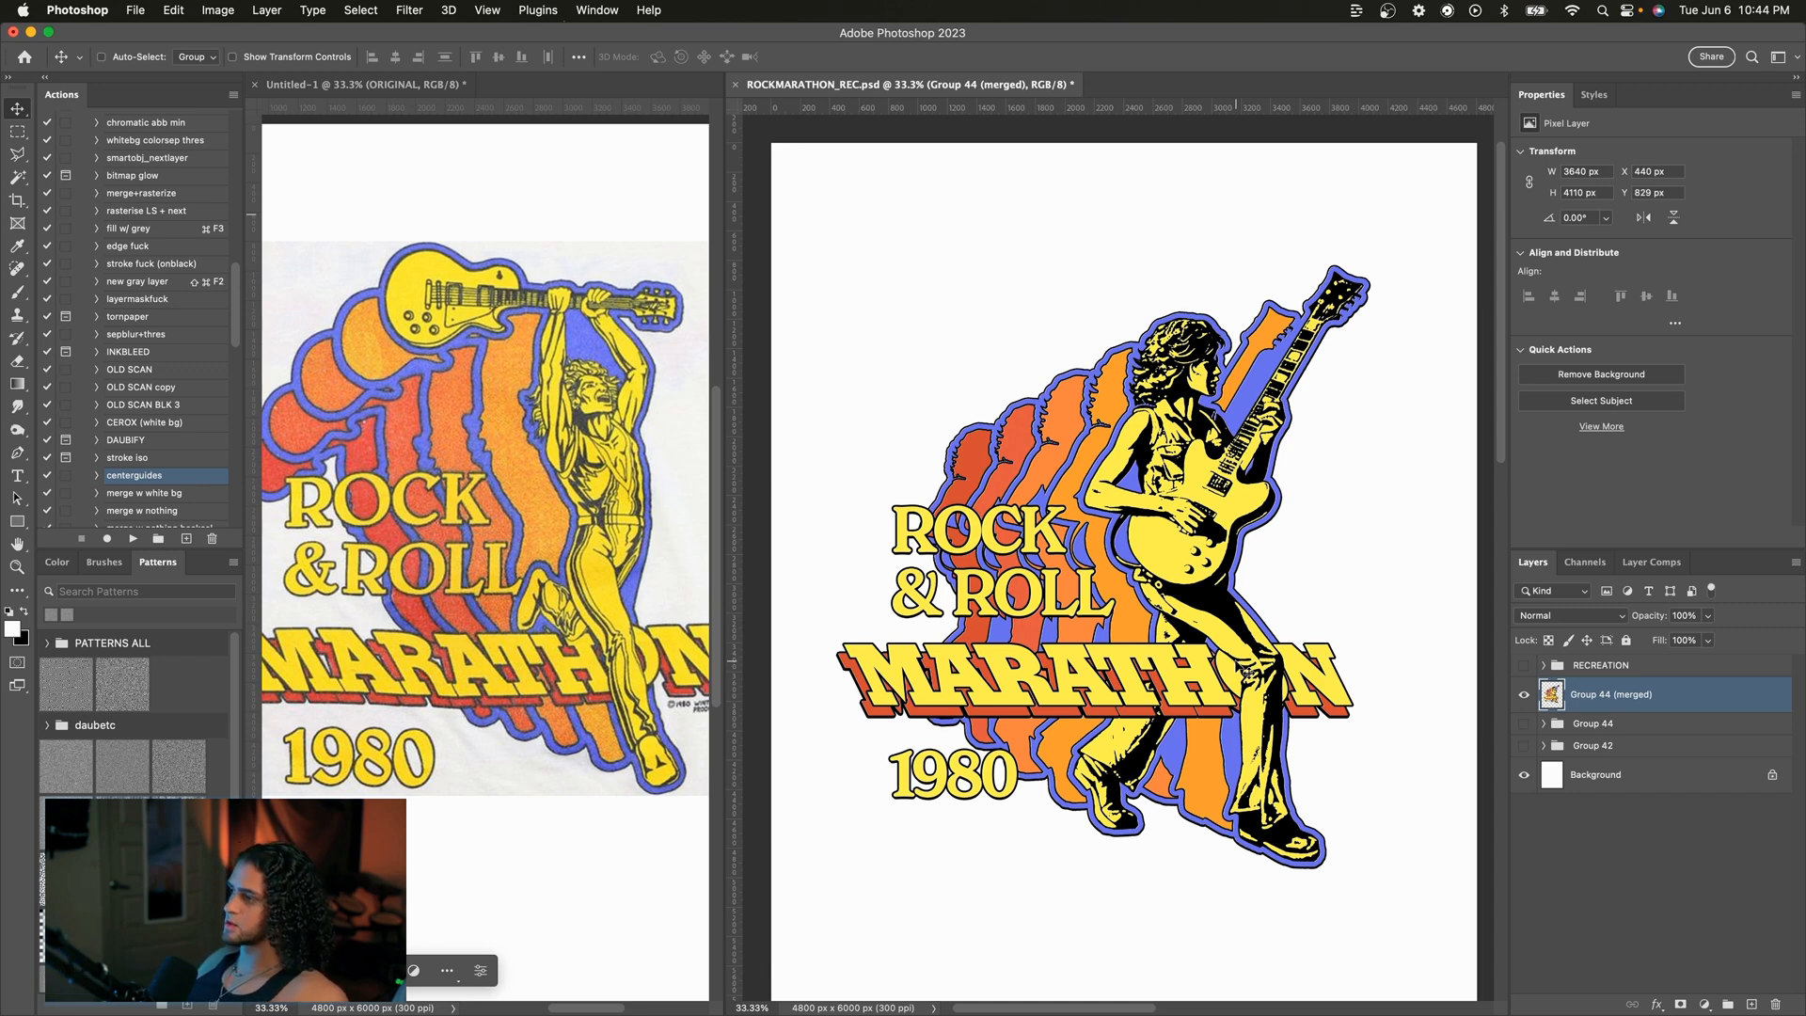
Step: Set the black noise texture layer's blend mode to Hard Light and its opacity to 70%
left_click(1551, 612)
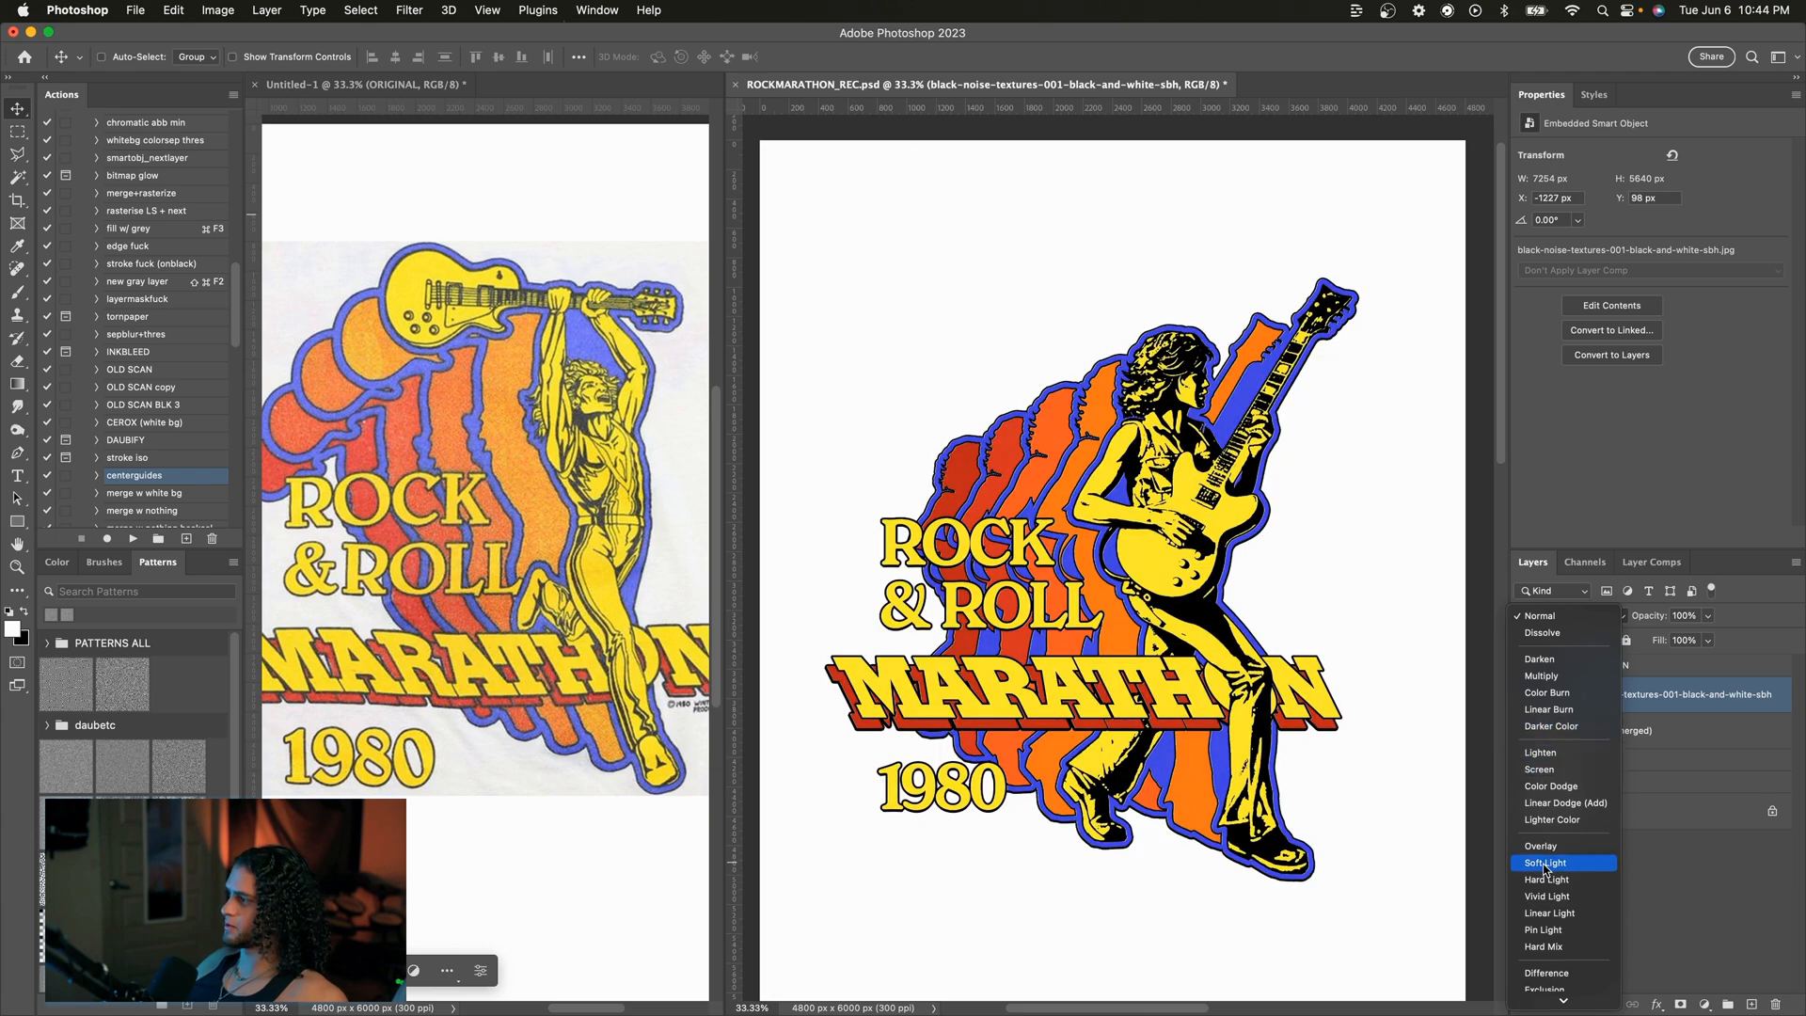
left_click(1545, 879)
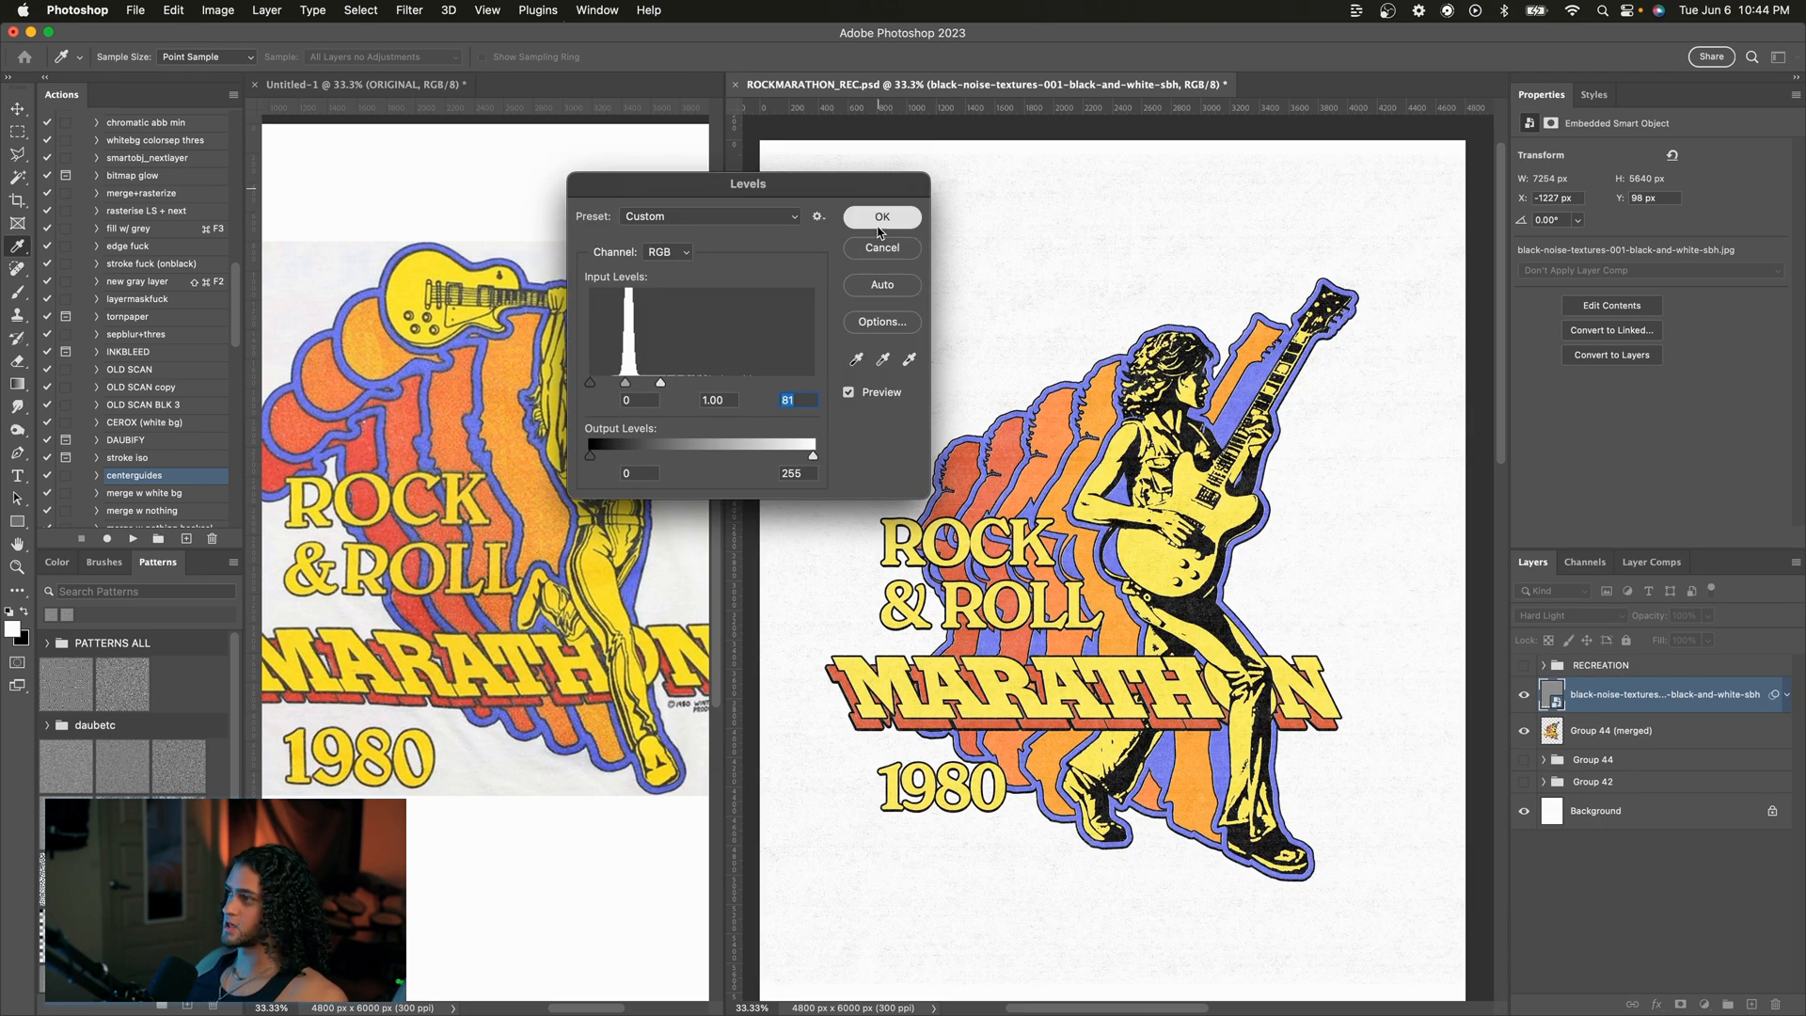
left_click(882, 217)
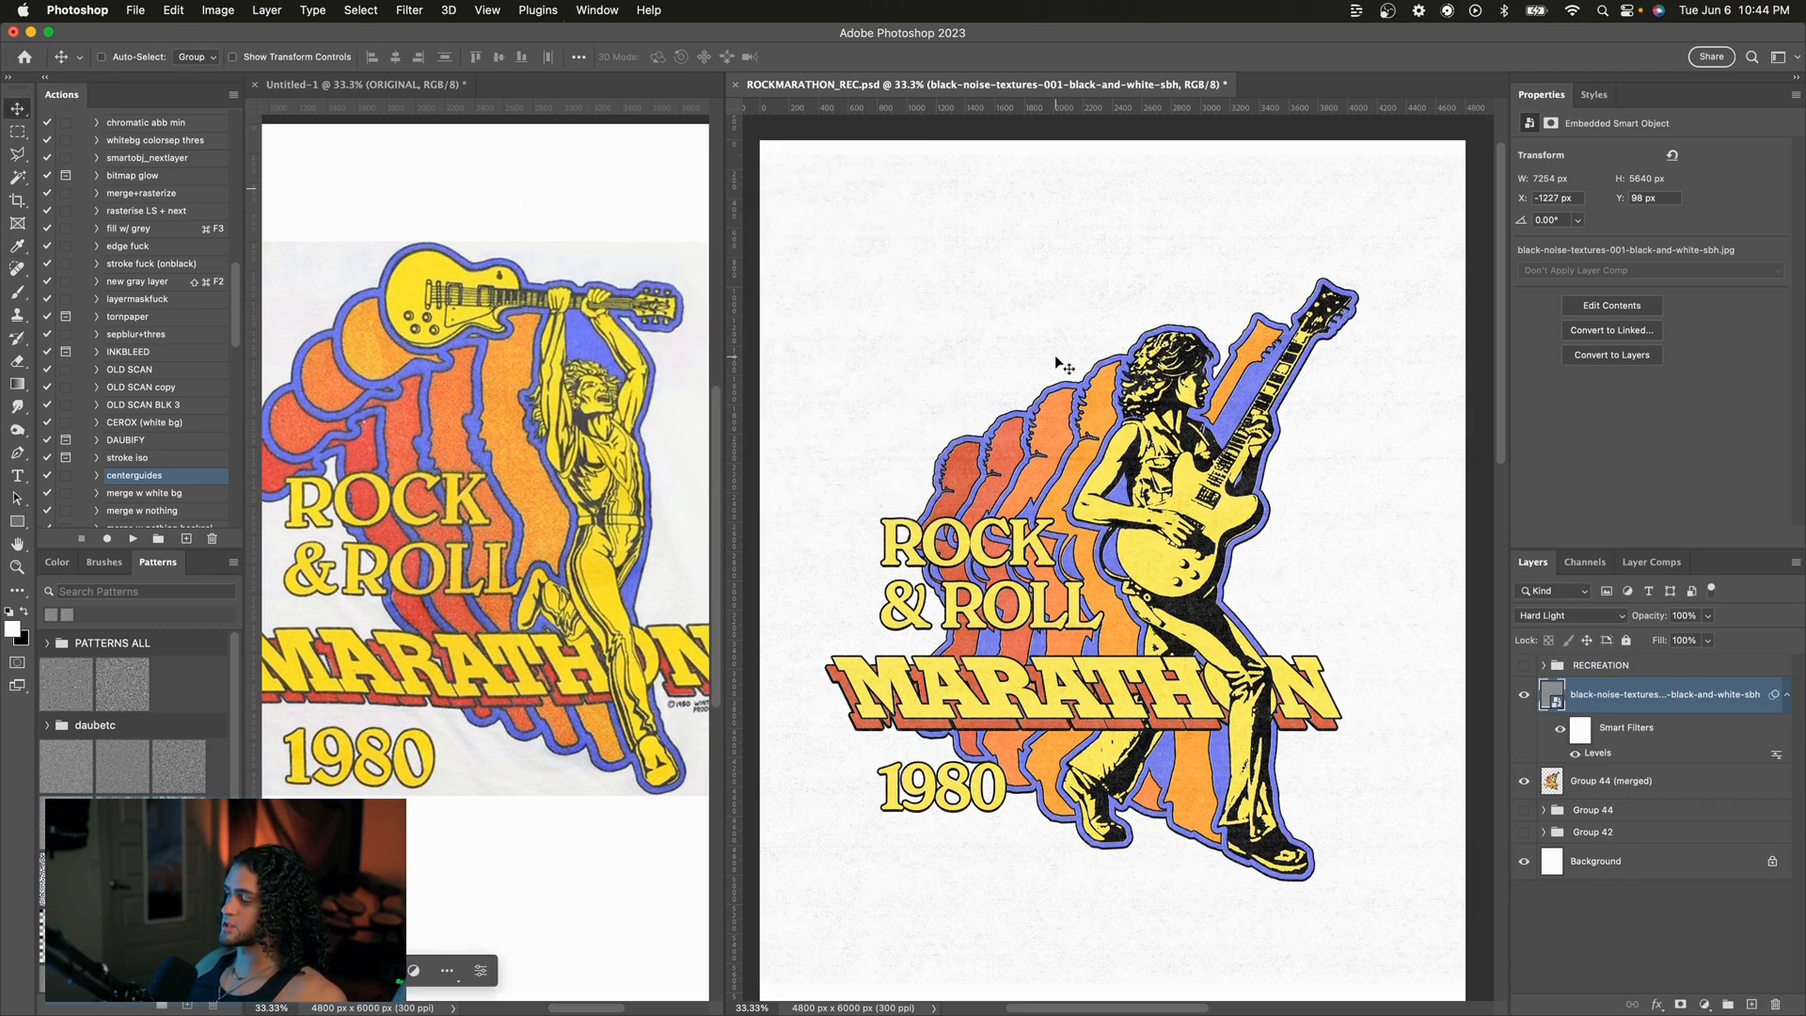
key("5")
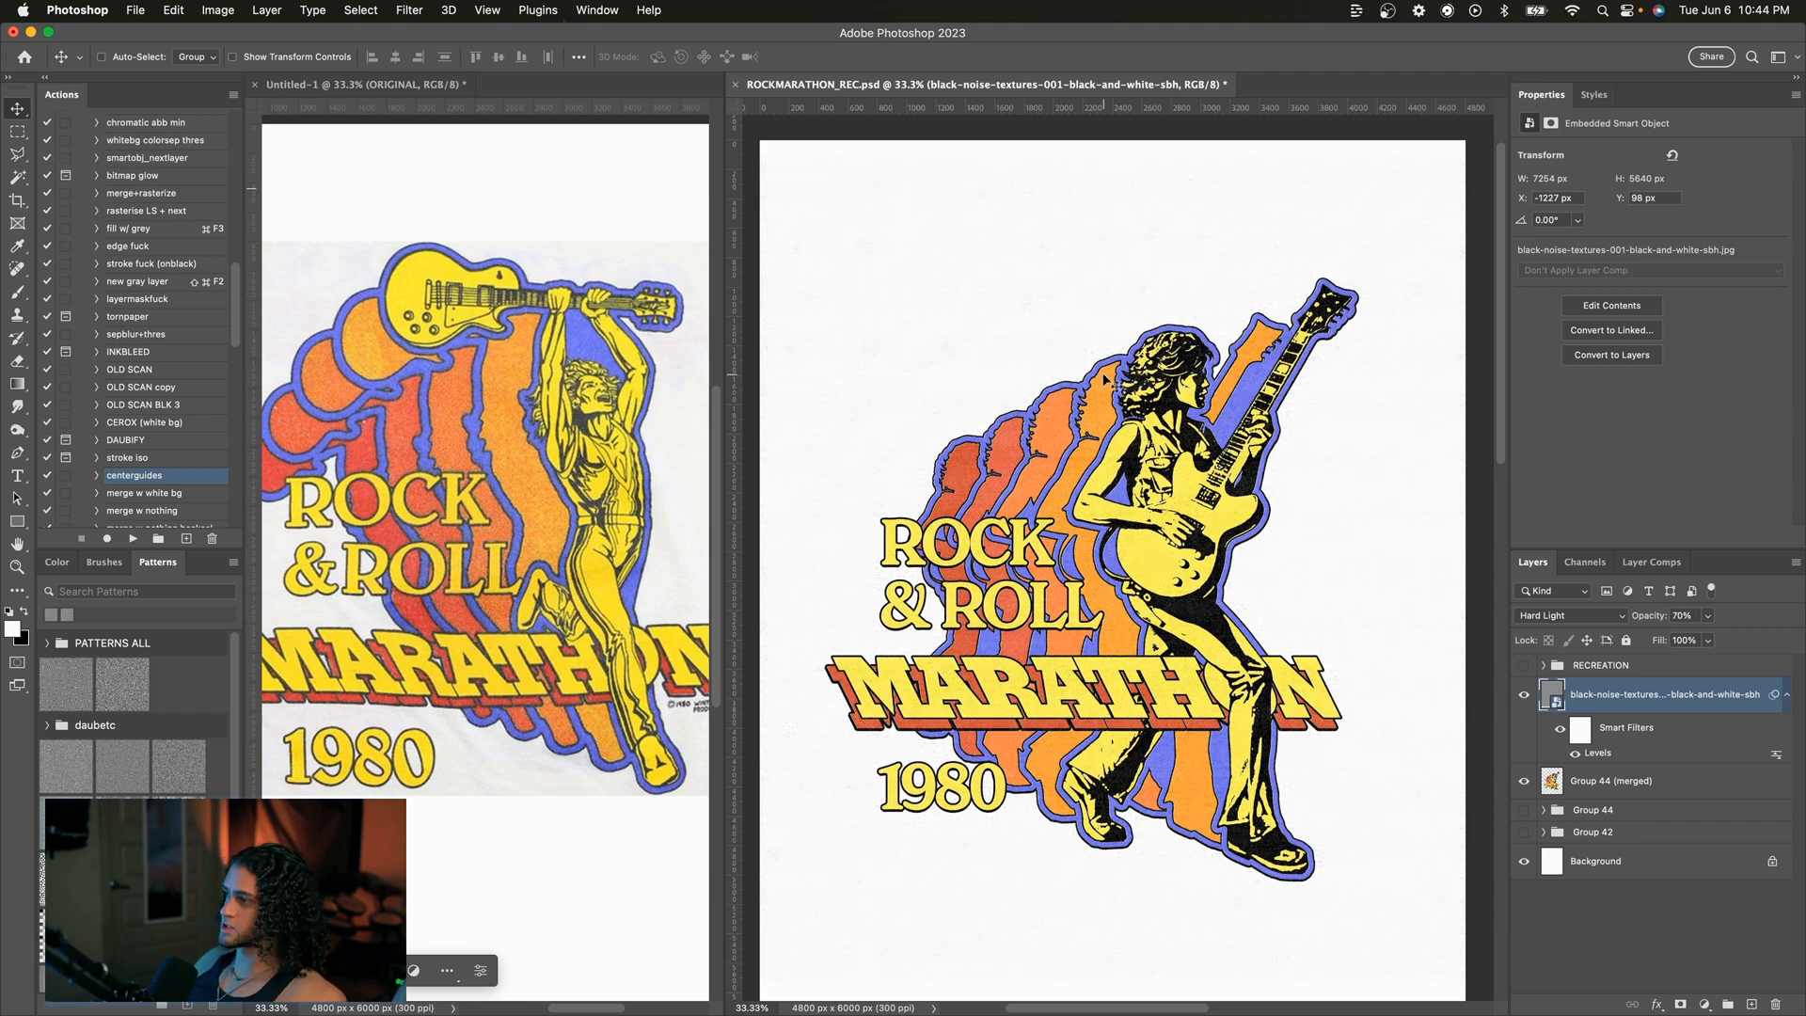
Step: Hide the noise texture layer and select the Group 44 (merged) layer
scroll(1104, 380, "down", 2)
scroll(1104, 380, "right", 2)
scroll(1104, 380, "up", 1)
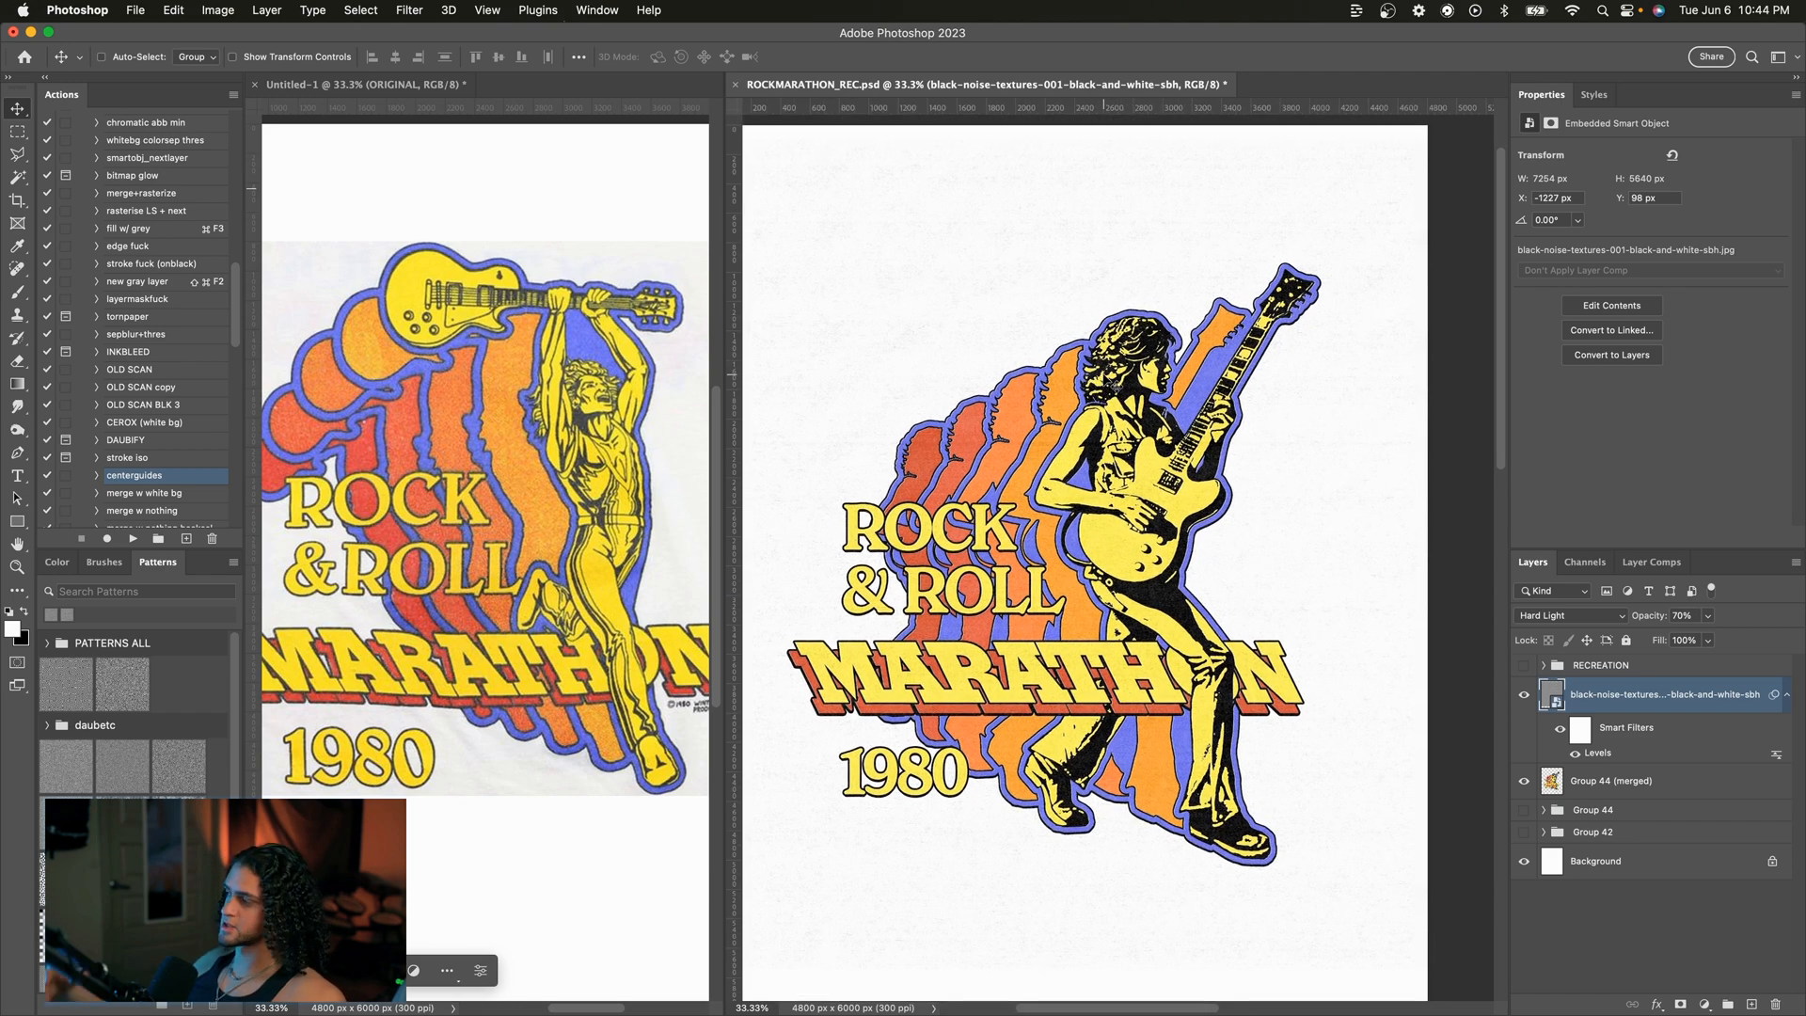
left_click(1523, 694)
left_click(1561, 779)
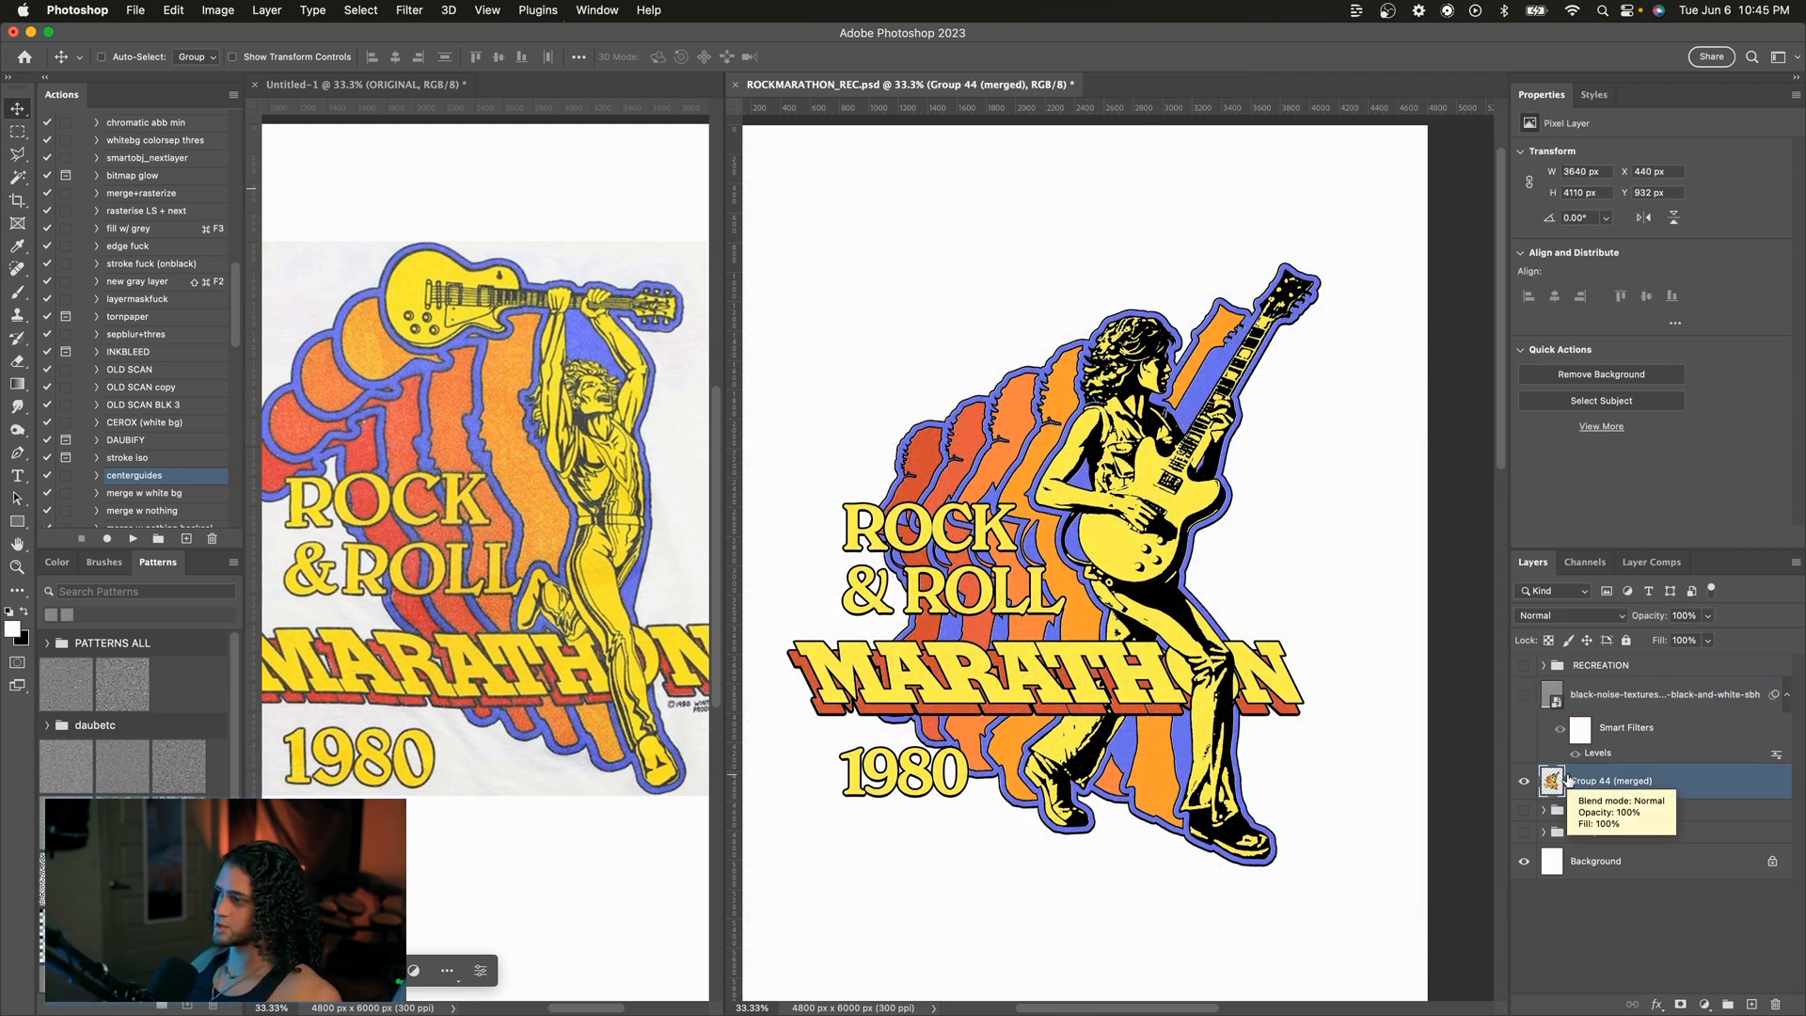
scroll(1335, 628, "left", 2)
scroll(1336, 628, "down", 1)
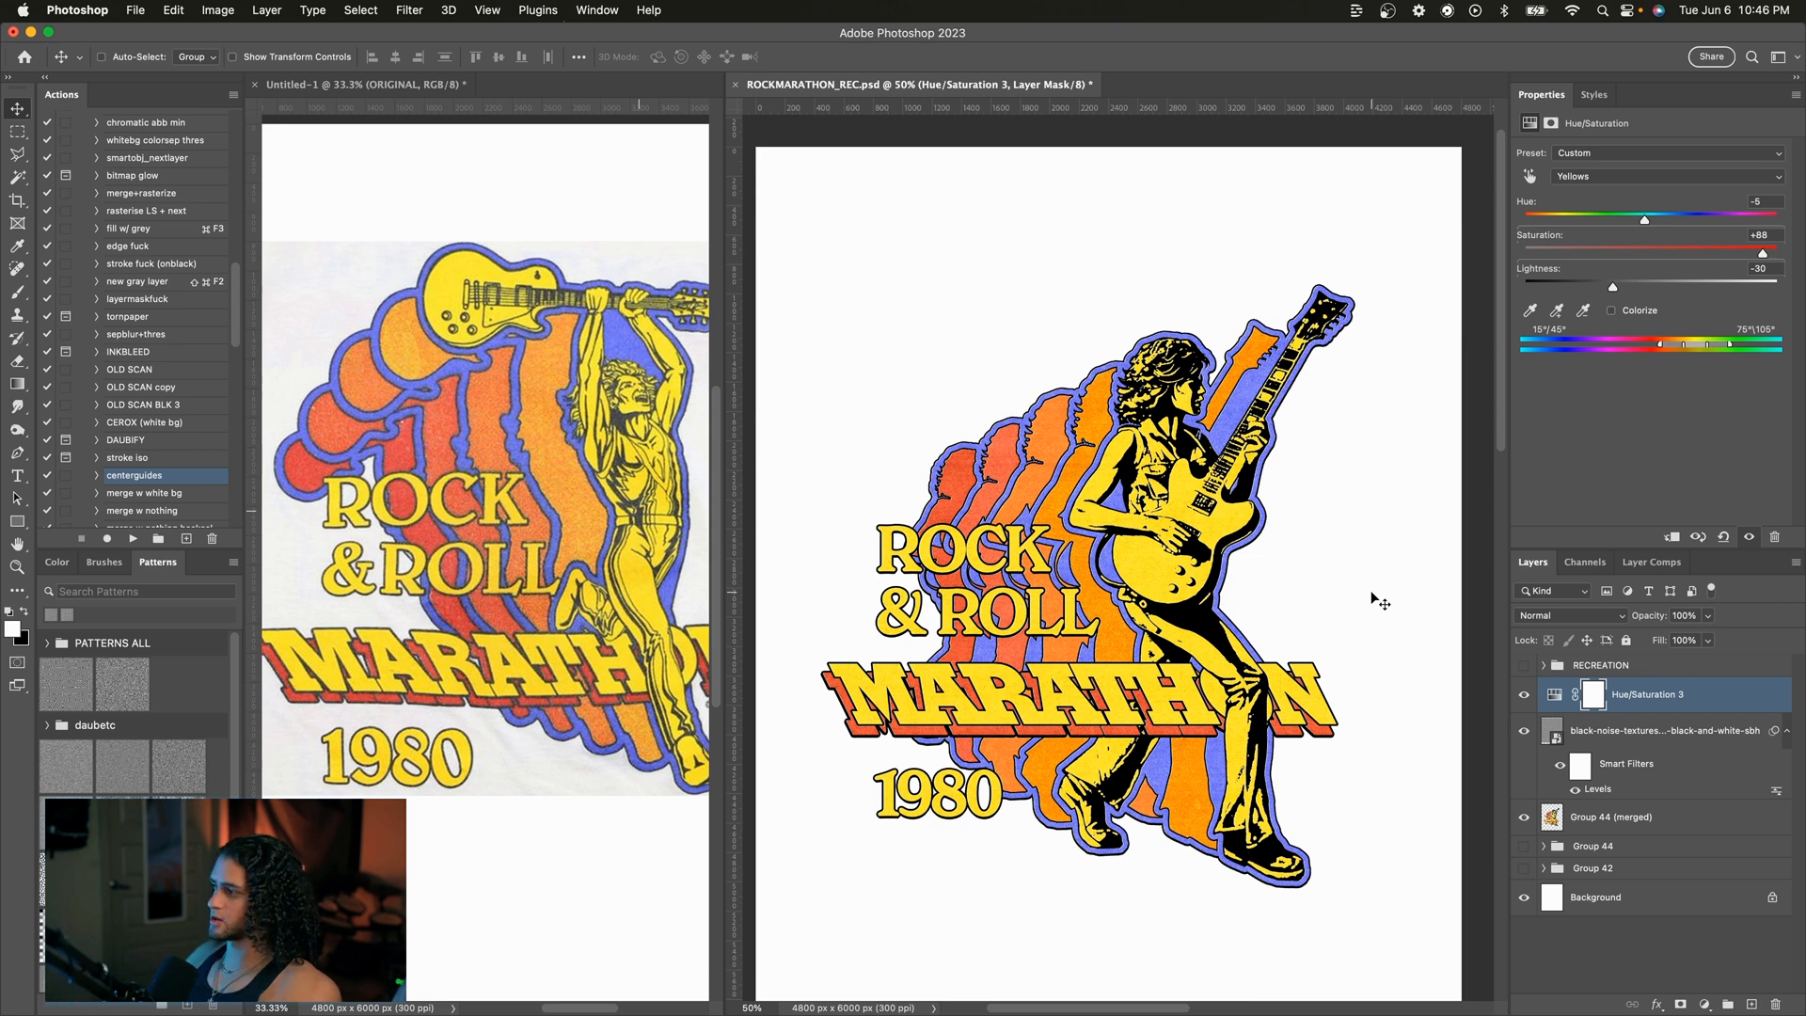
Step: Toggle the Hue/Saturation 3 adjustment on and off to compare the artwork's yellows with and without it
left_click(1524, 698)
left_click(1524, 696)
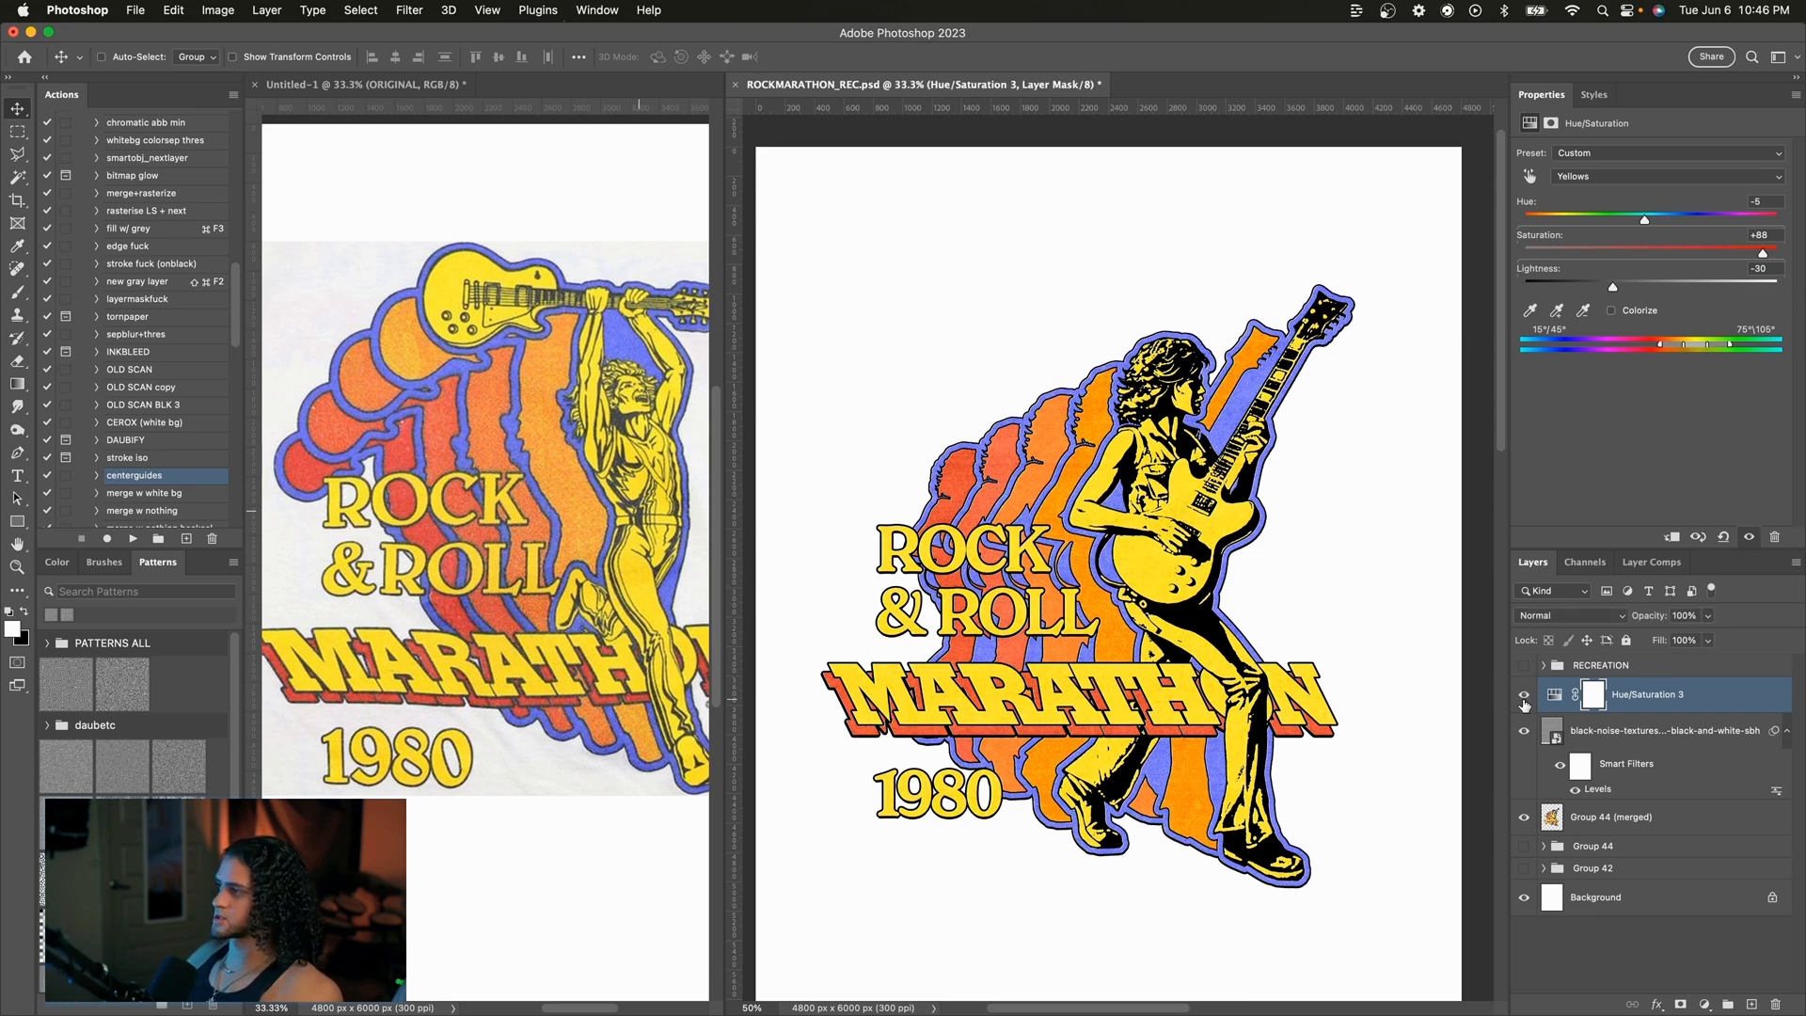
left_click(1523, 697)
left_click(1524, 697)
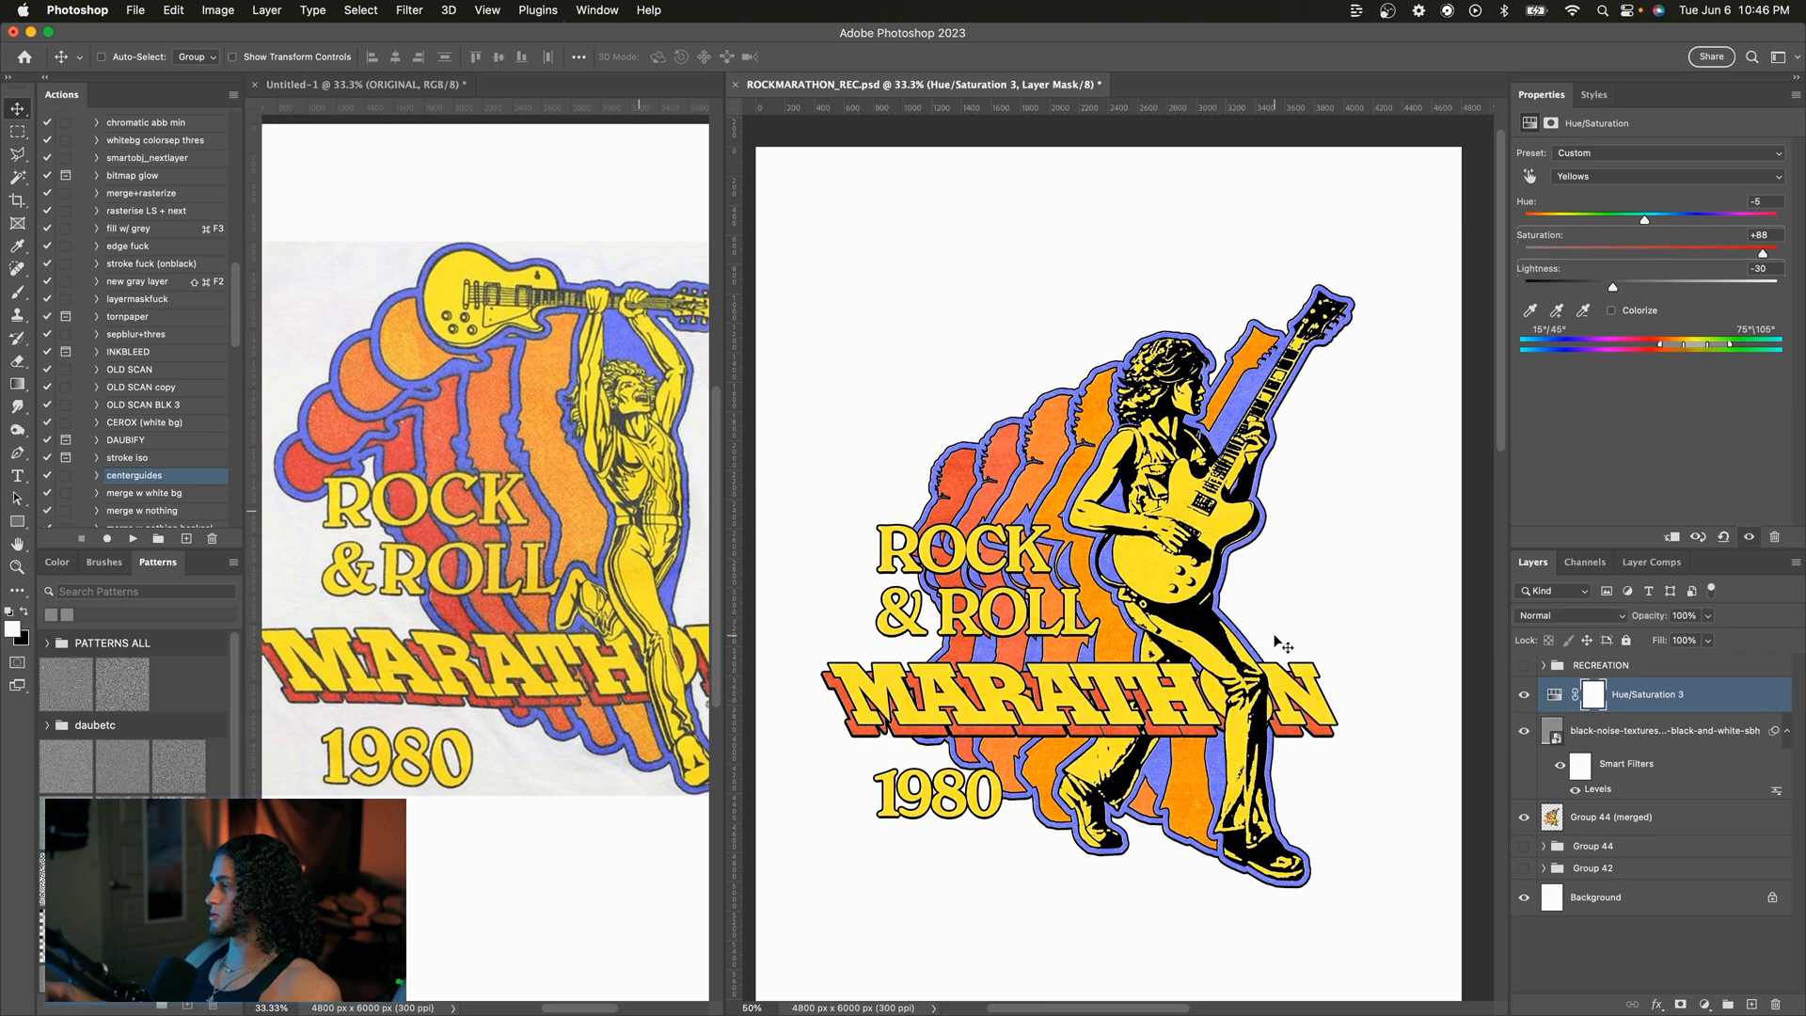
key("super+equal")
key("super+equal")
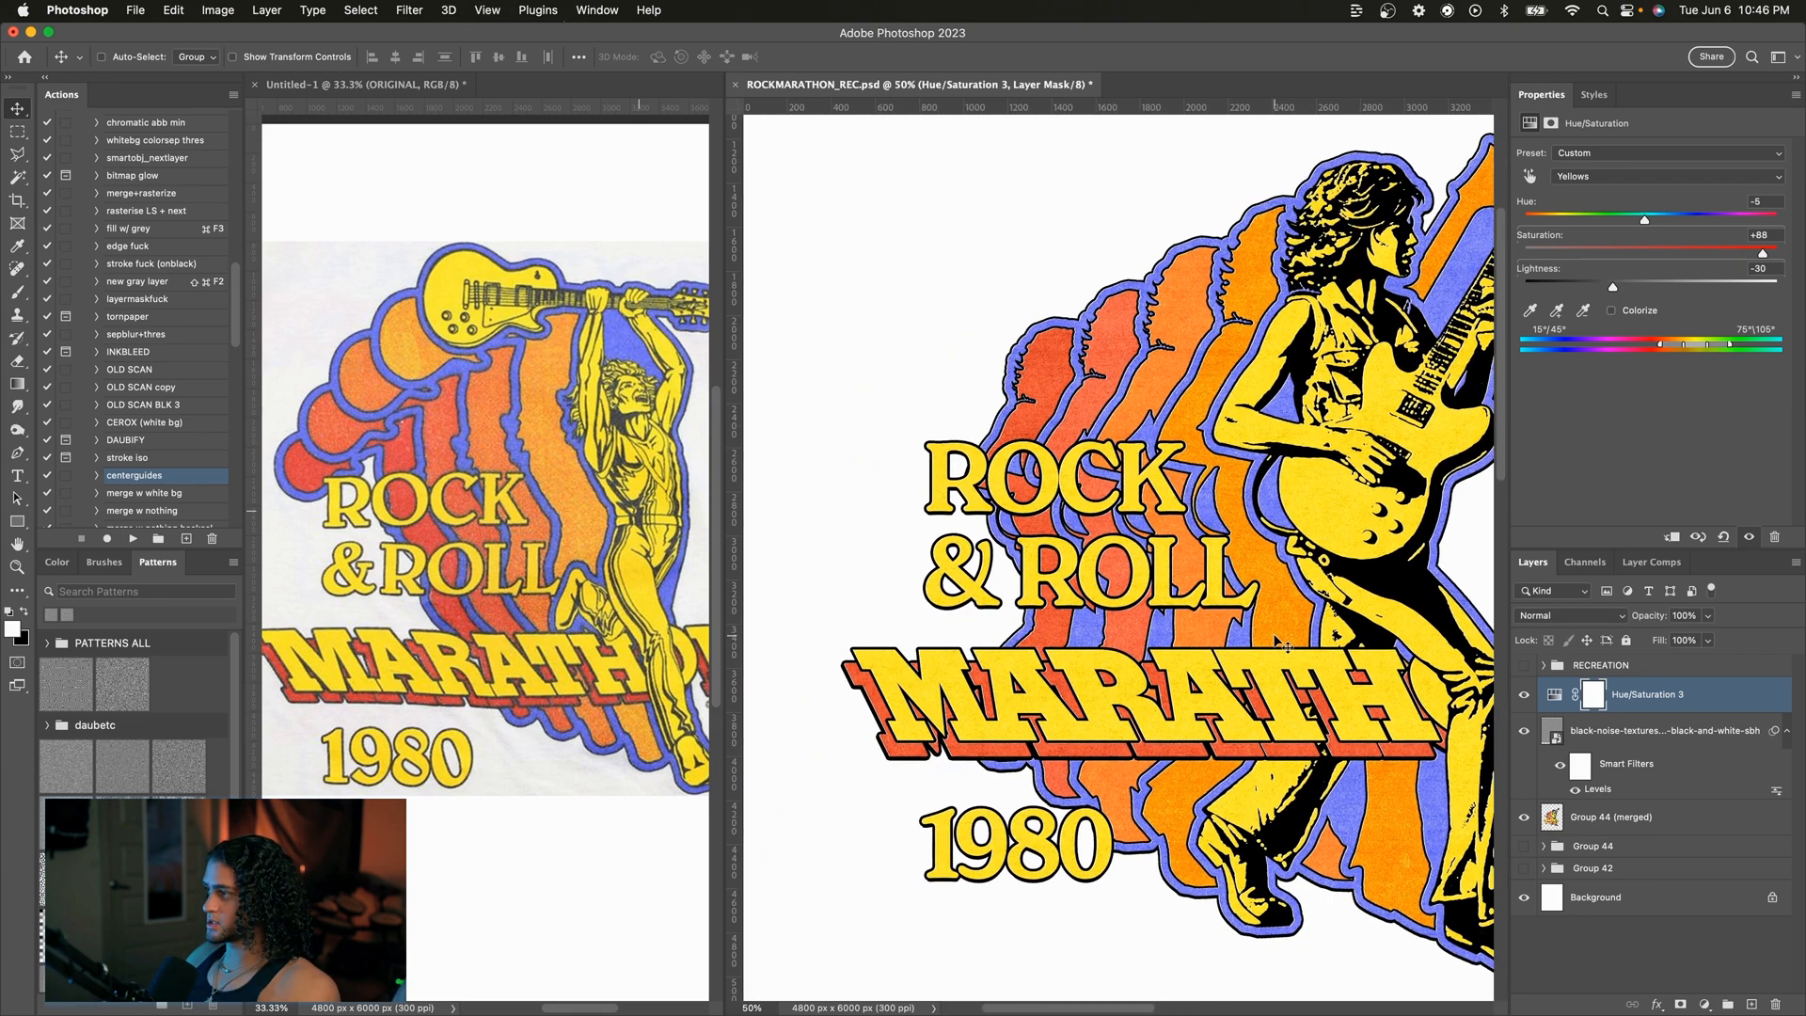
key("super+minus")
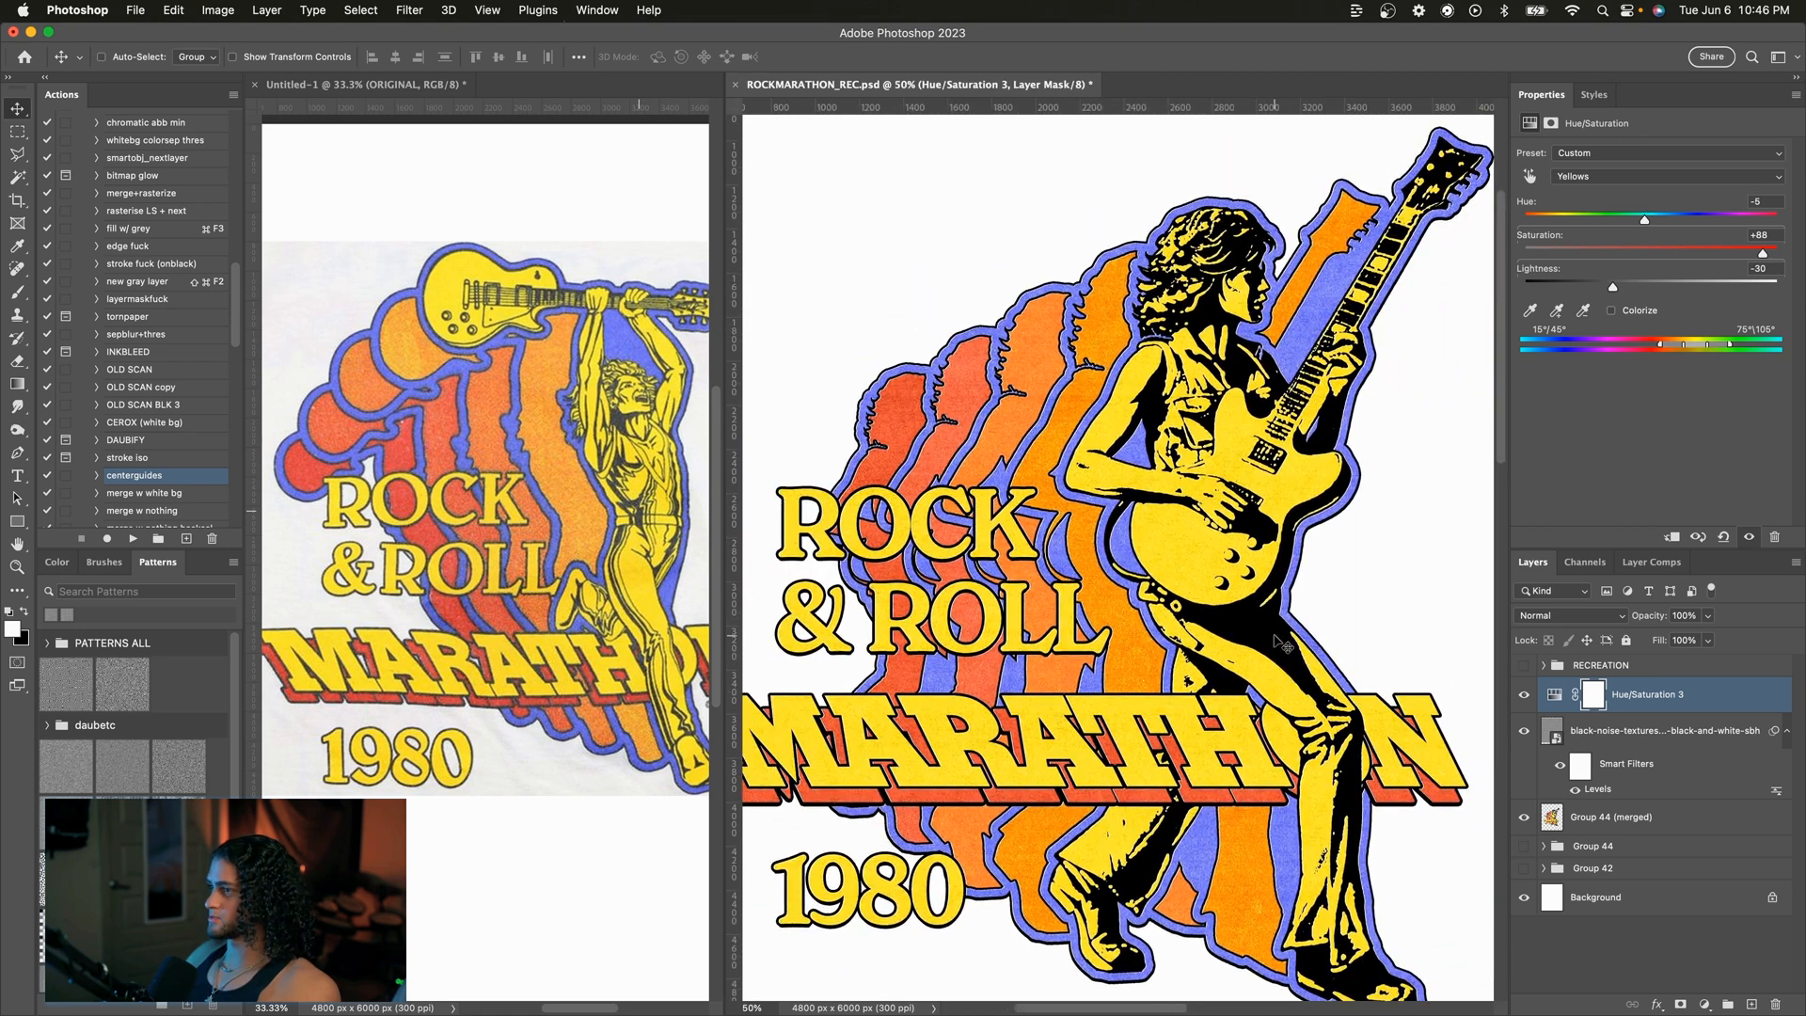
key("super+minus")
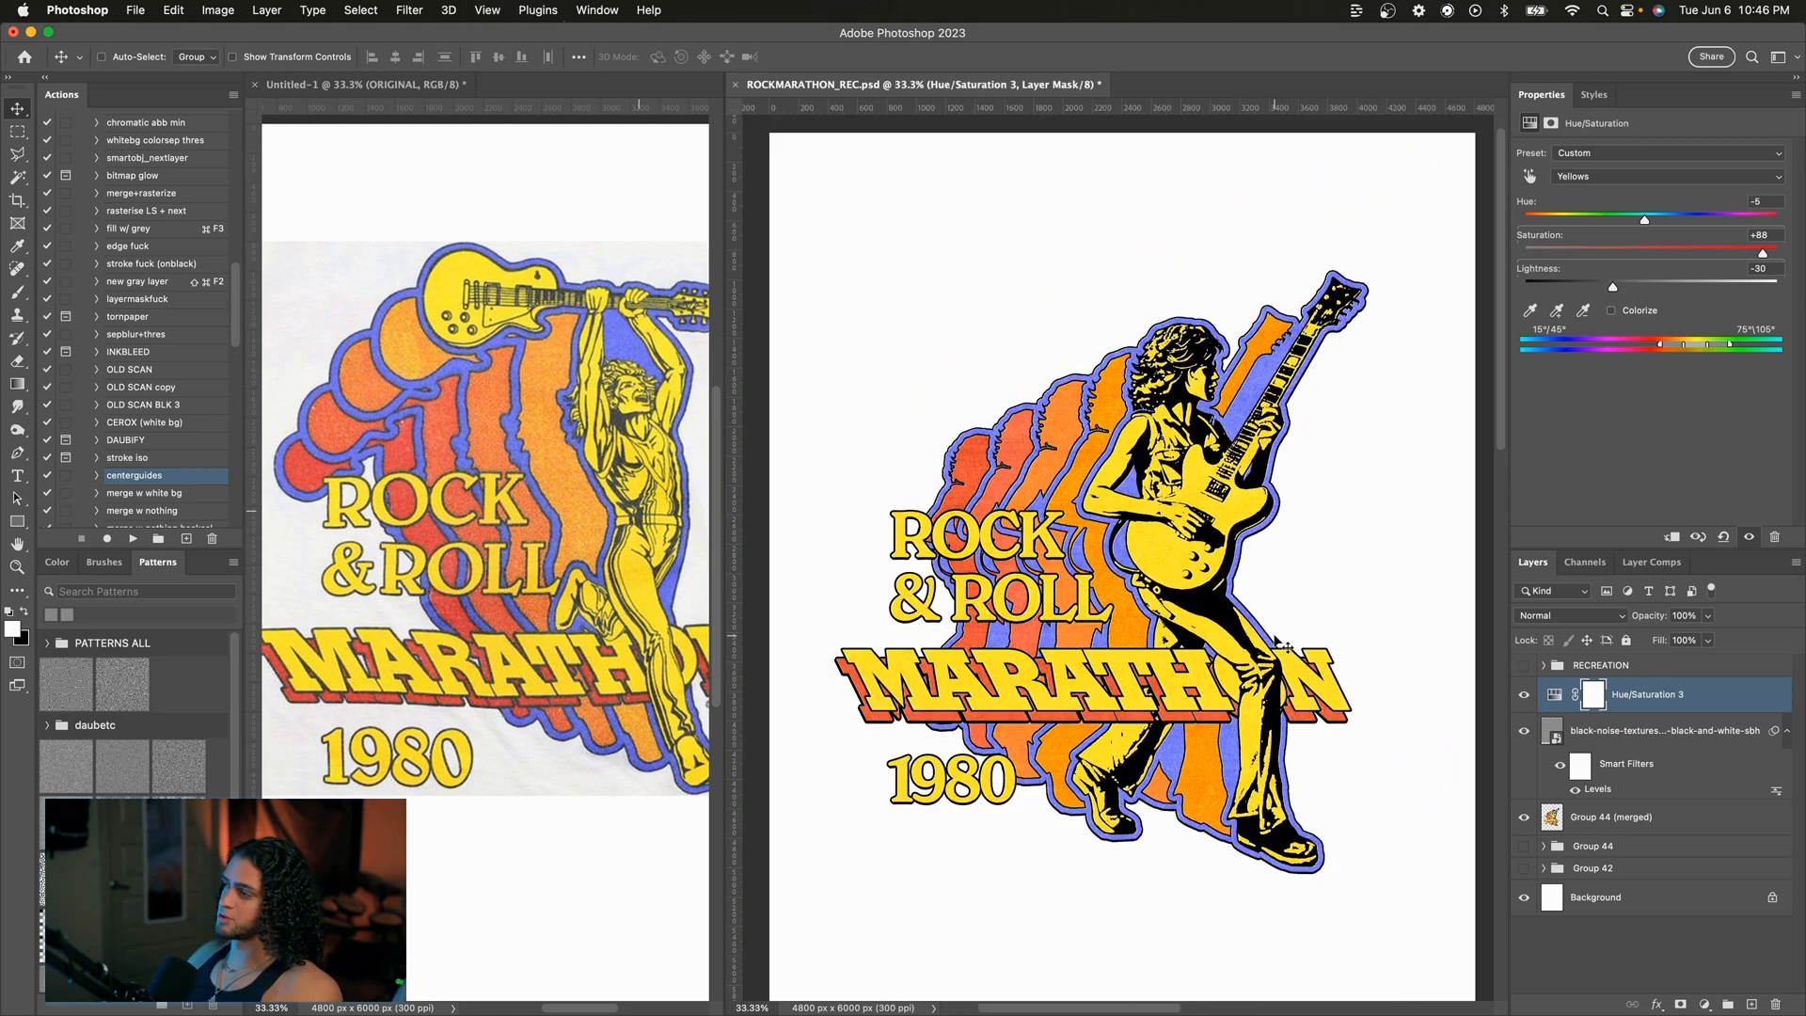